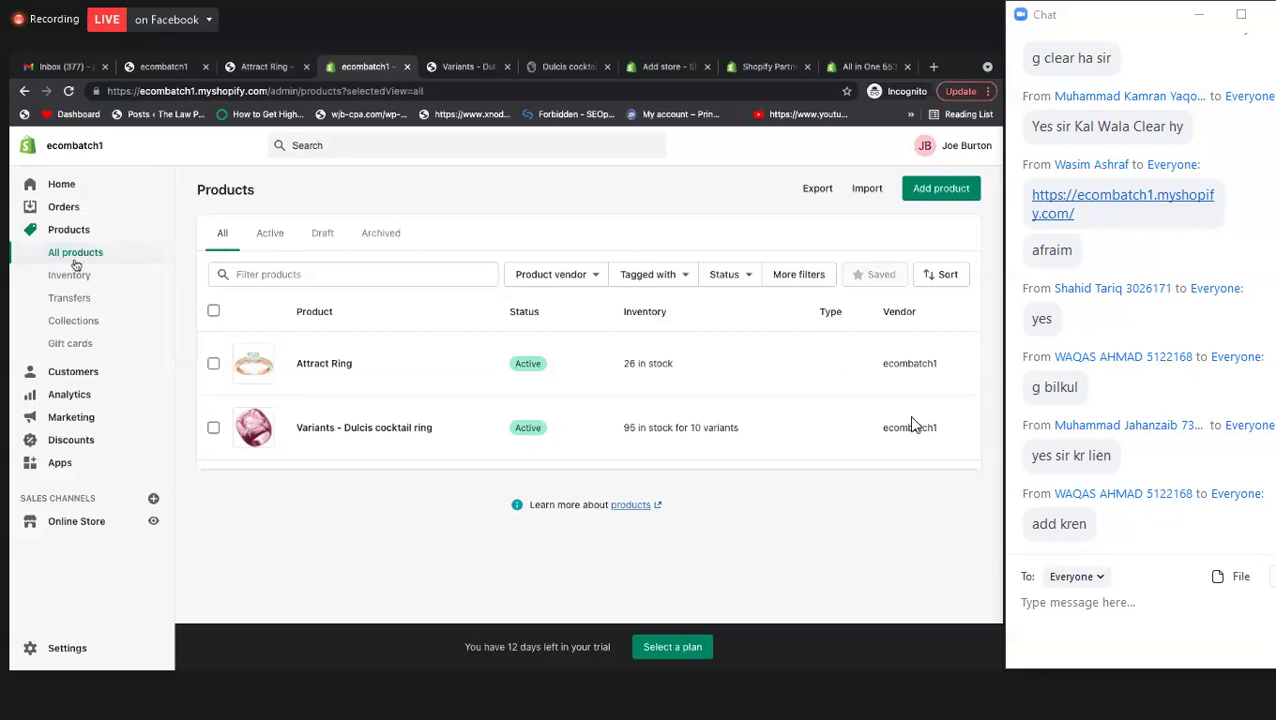
- Start a new product in the store's product list and look over the blank product form
left_click(936, 193)
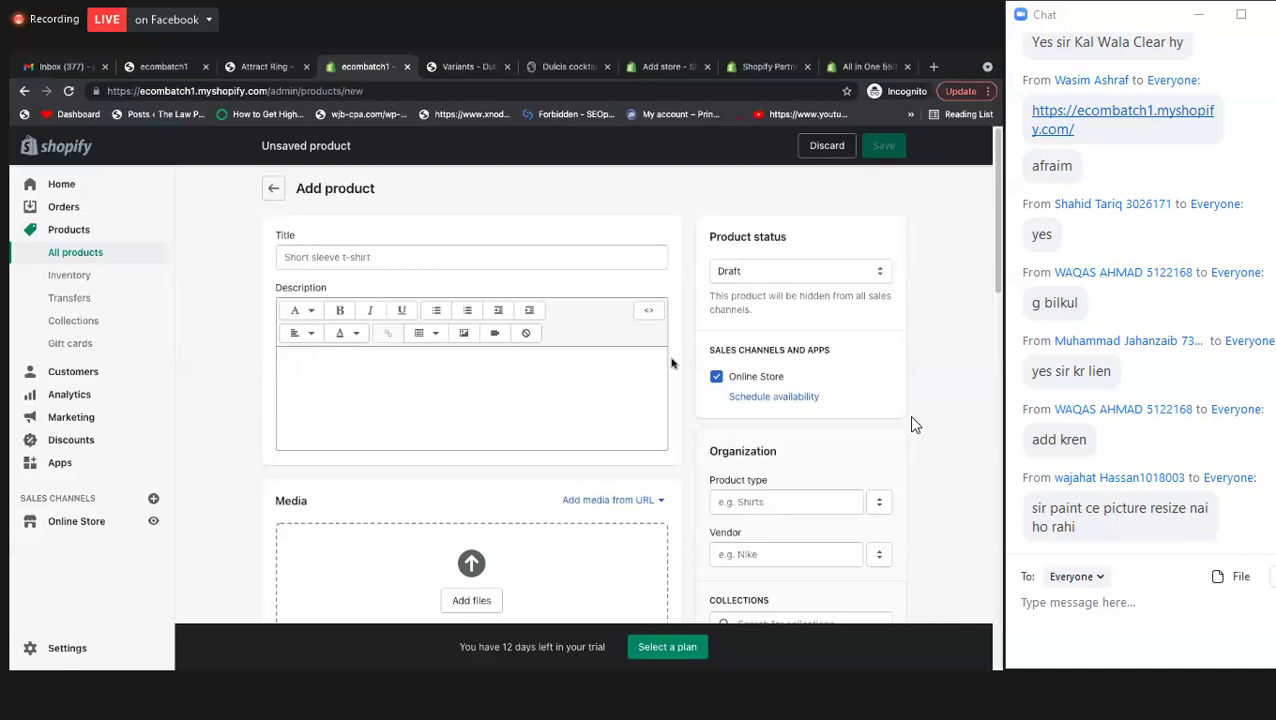
scroll(626, 406, "down", 3)
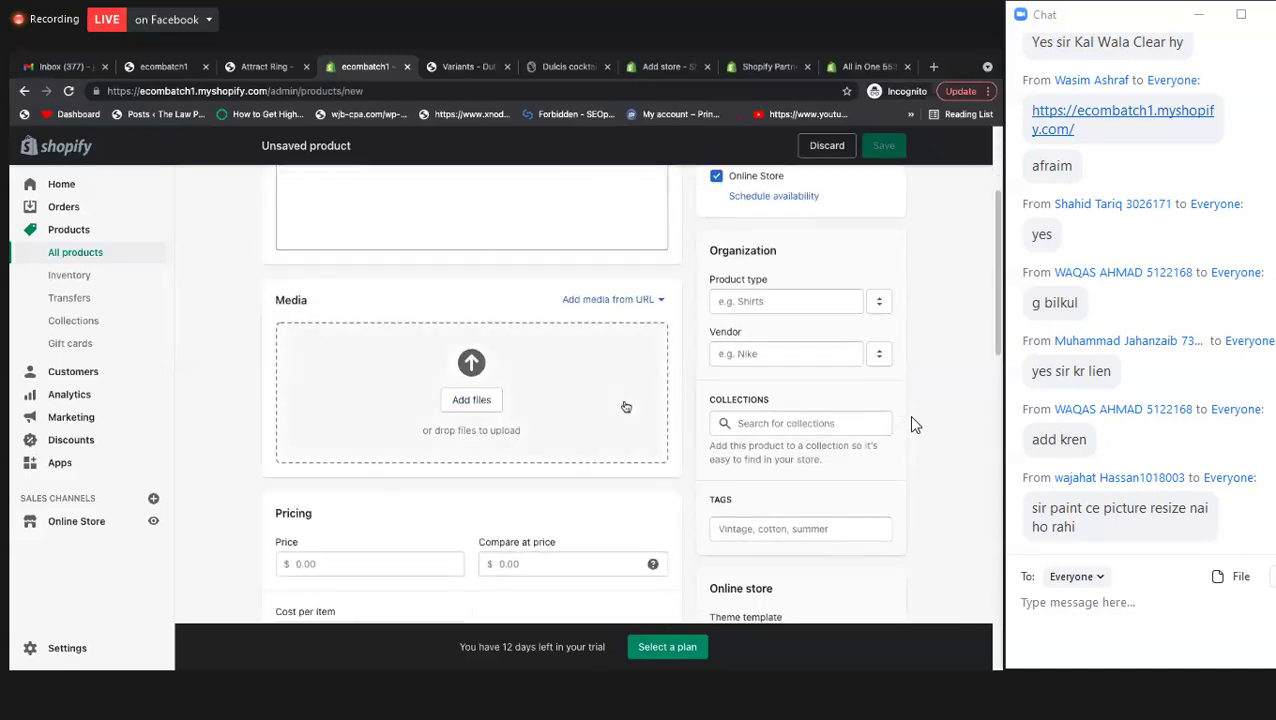
scroll(626, 406, "up", 4)
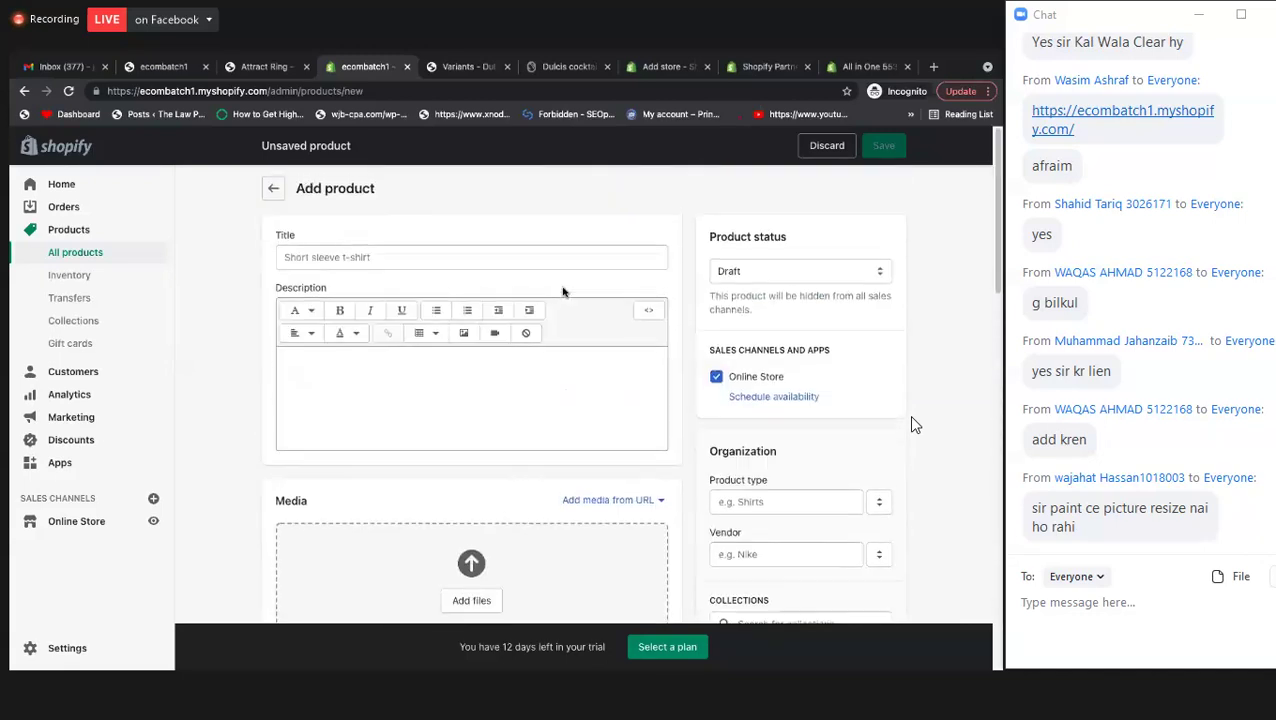
- Close the store page of the Variants - Dulcis cocktail ring and open the Halo rings category on the Swarovski site
left_click(468, 67)
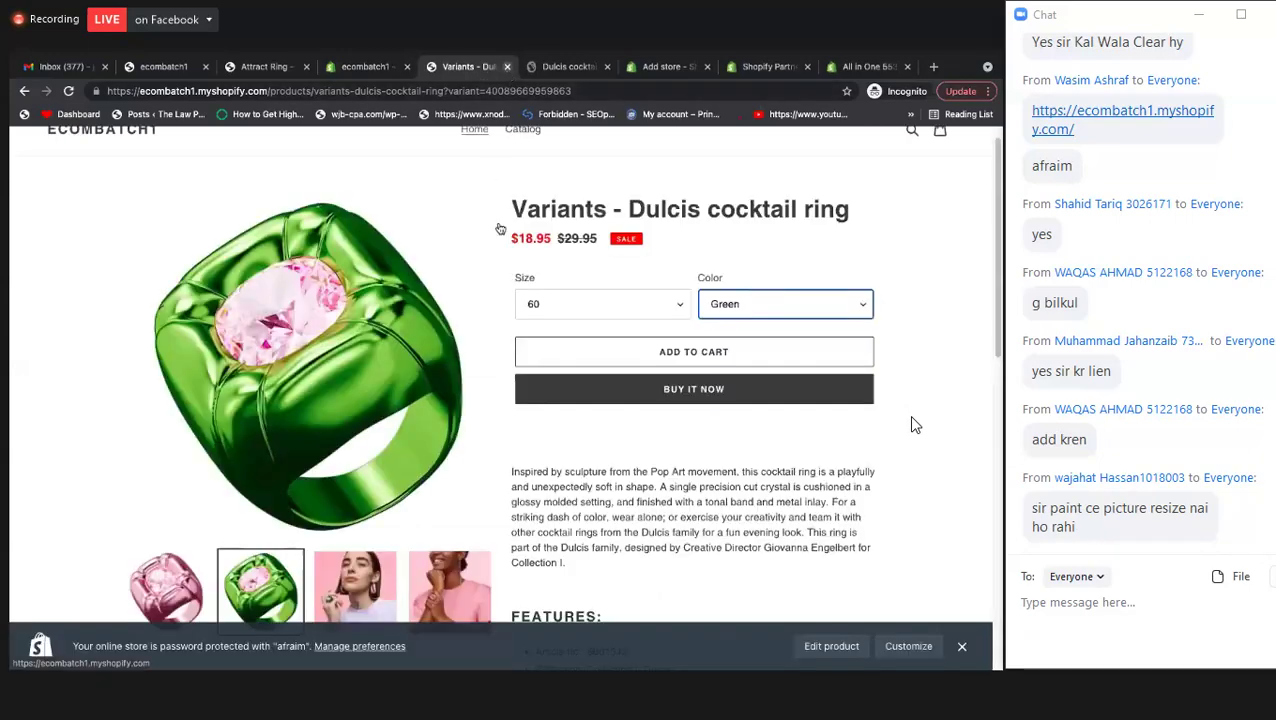
key("ctrl+w")
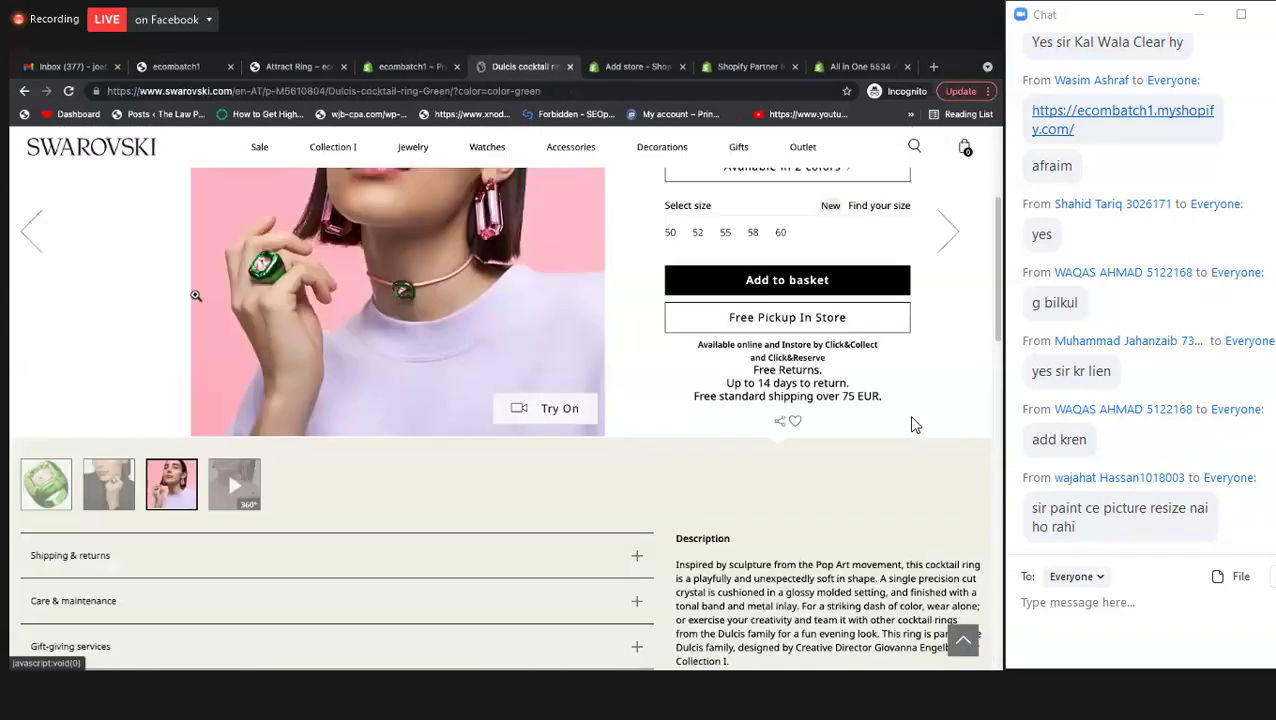
scroll(829, 319, "up", 3)
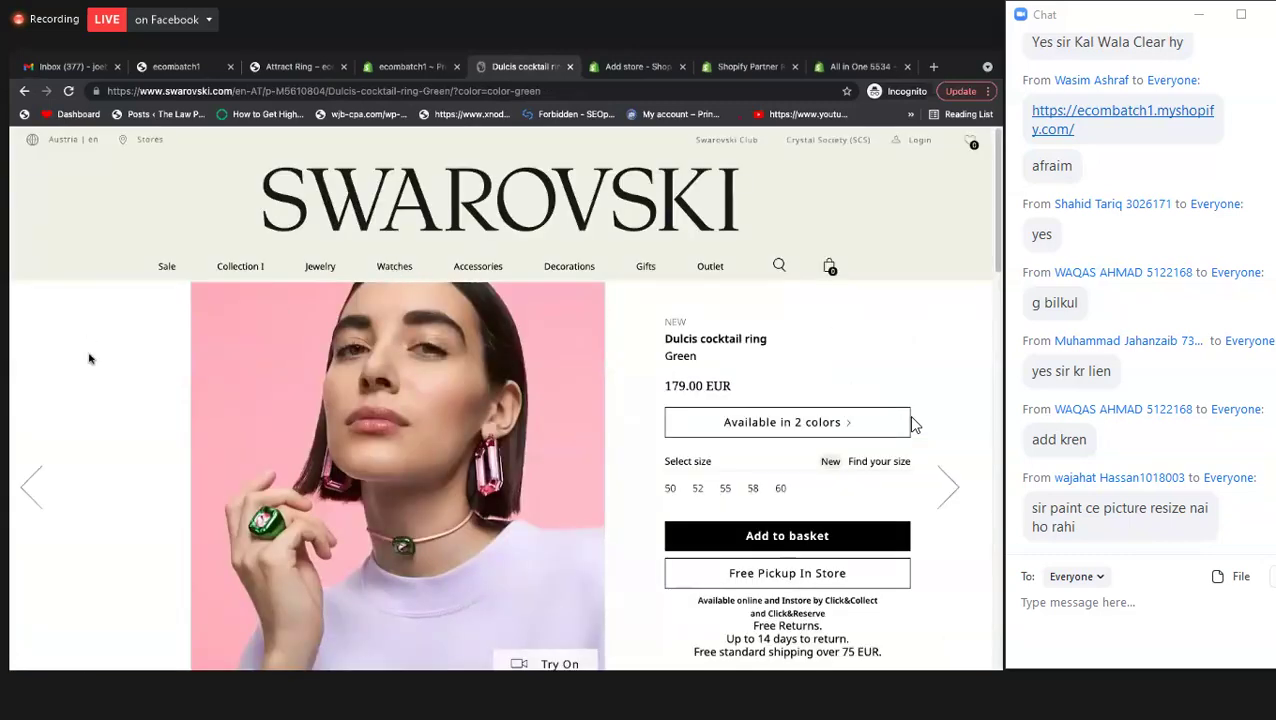
mouse_move(320, 270)
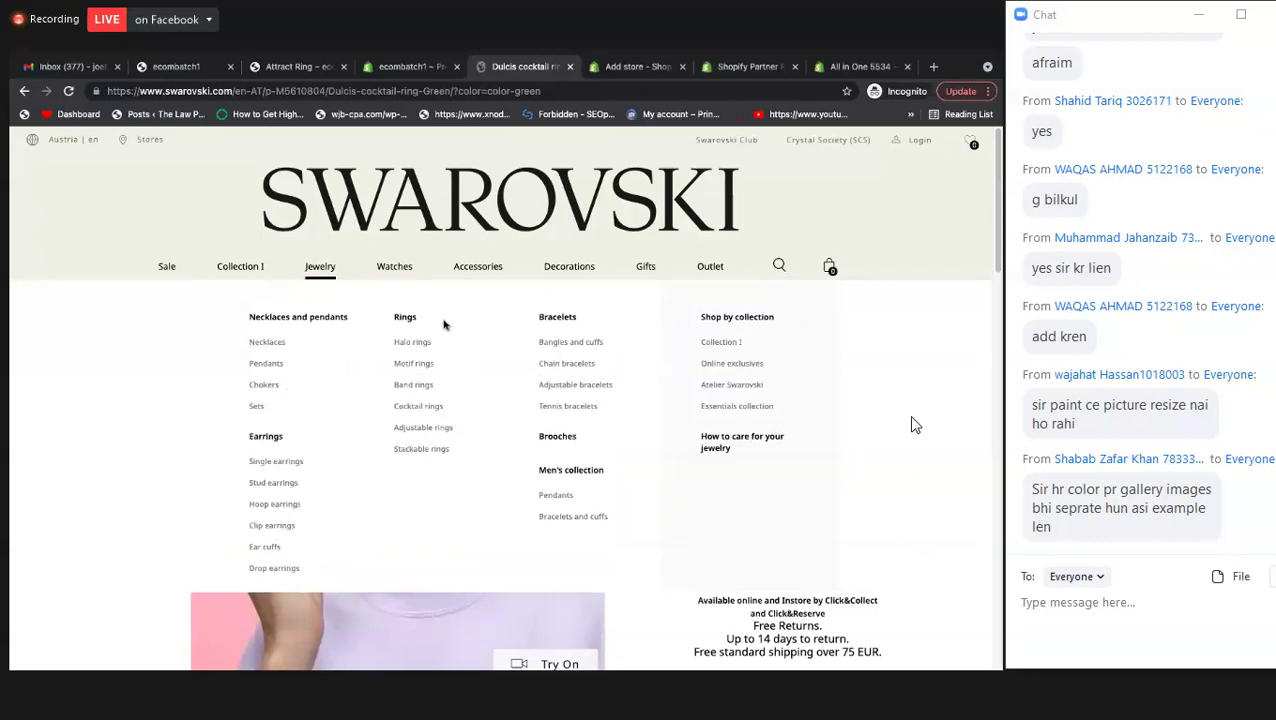
left_click(412, 343)
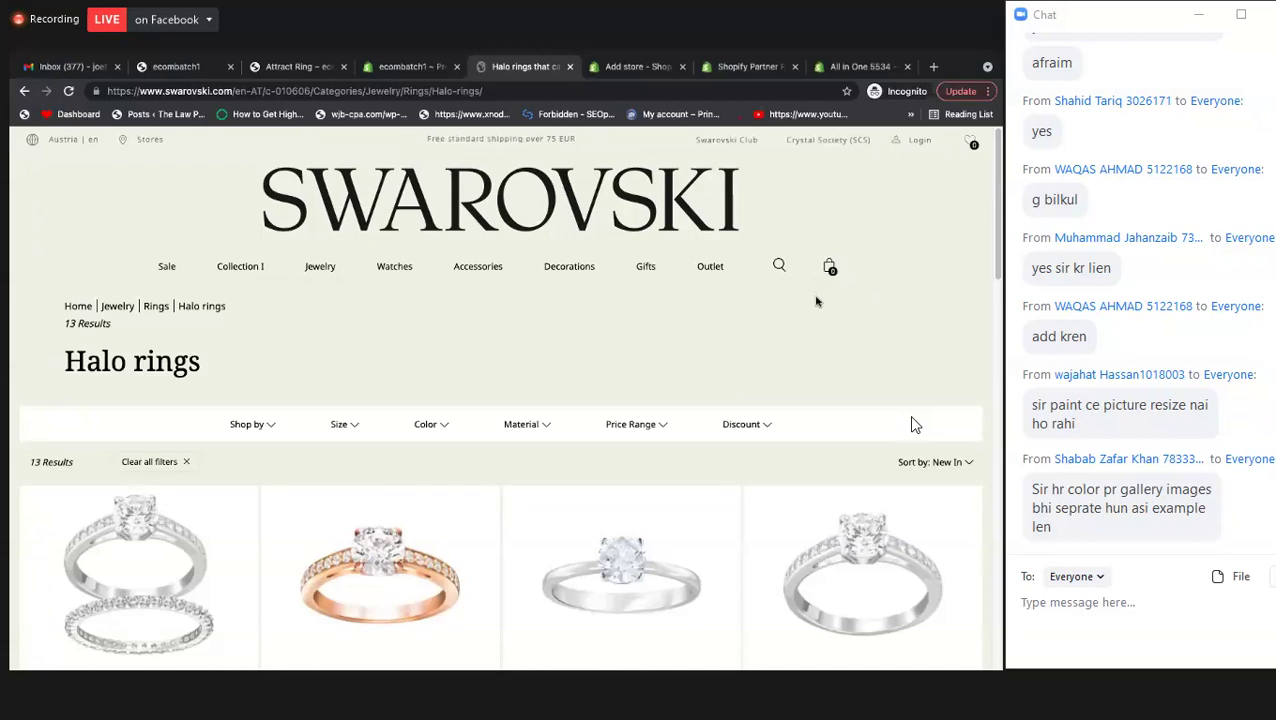
- Browse the halo rings and open the product page of the green, rhodium-plated Angelic Rectangular Ring
scroll(404, 362, "down", 1)
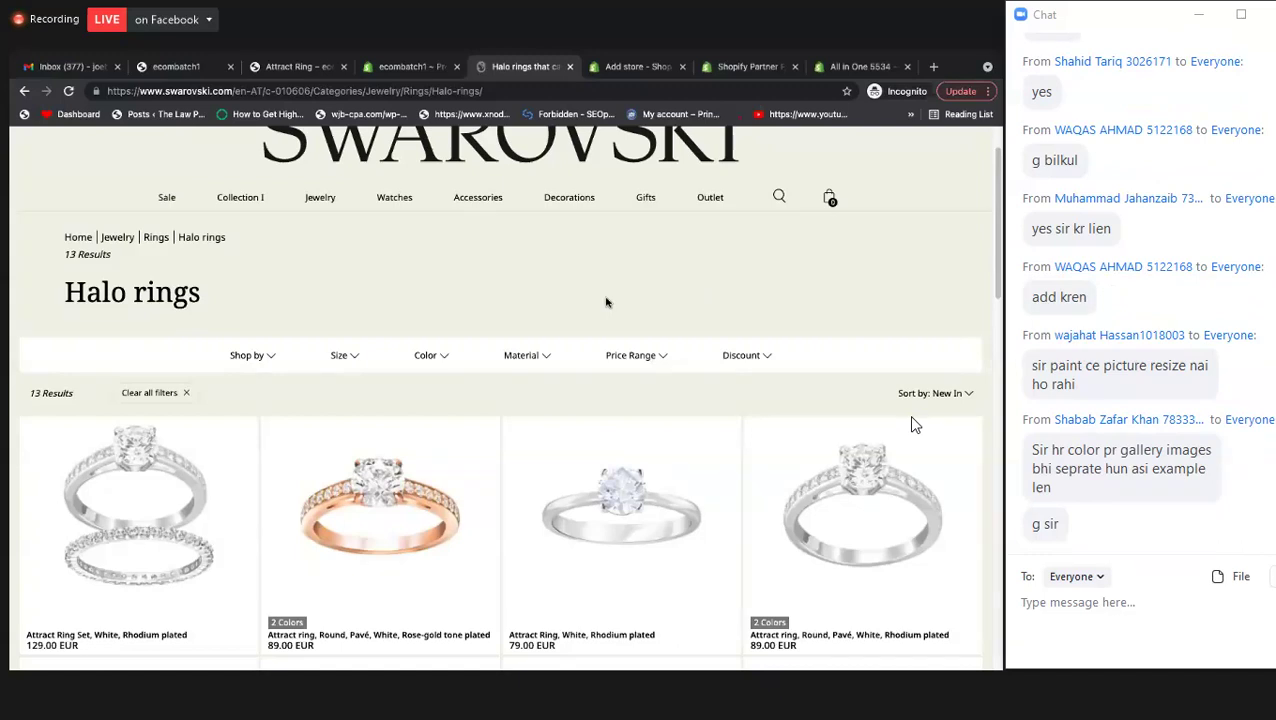
scroll(584, 135, "down", 5)
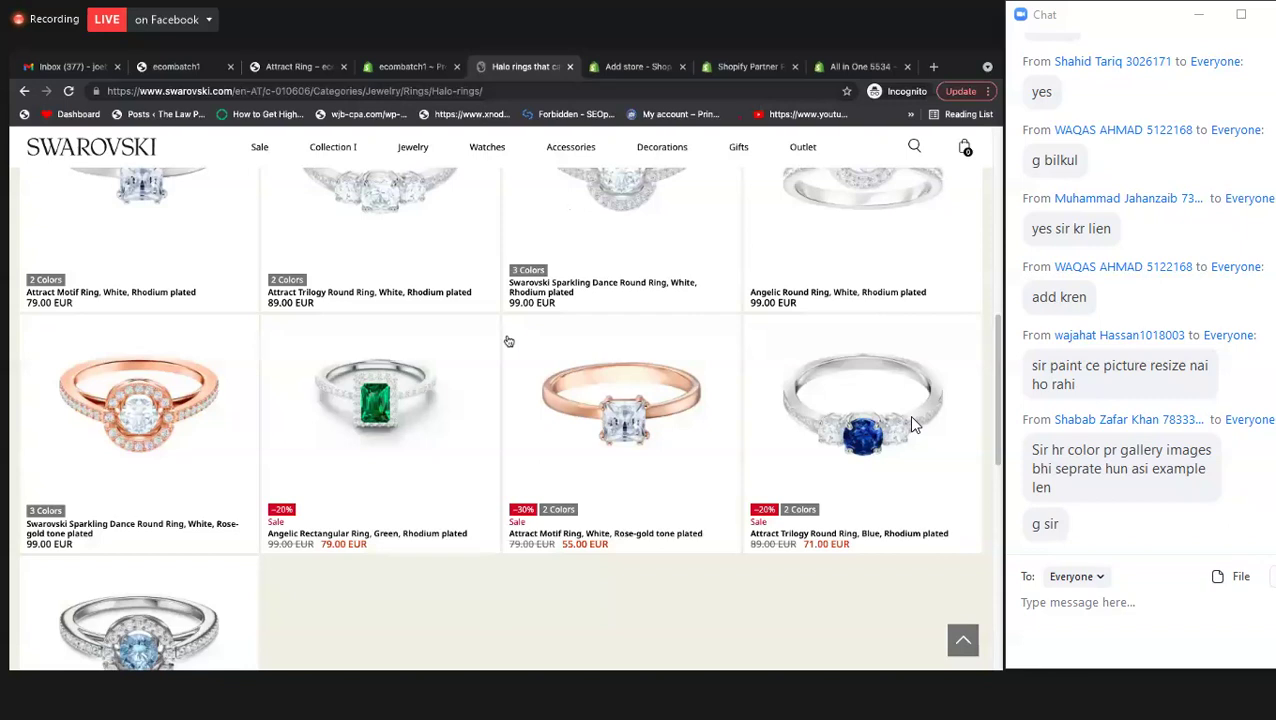
scroll(509, 341, "down", 1)
scroll(500, 371, "down", 2)
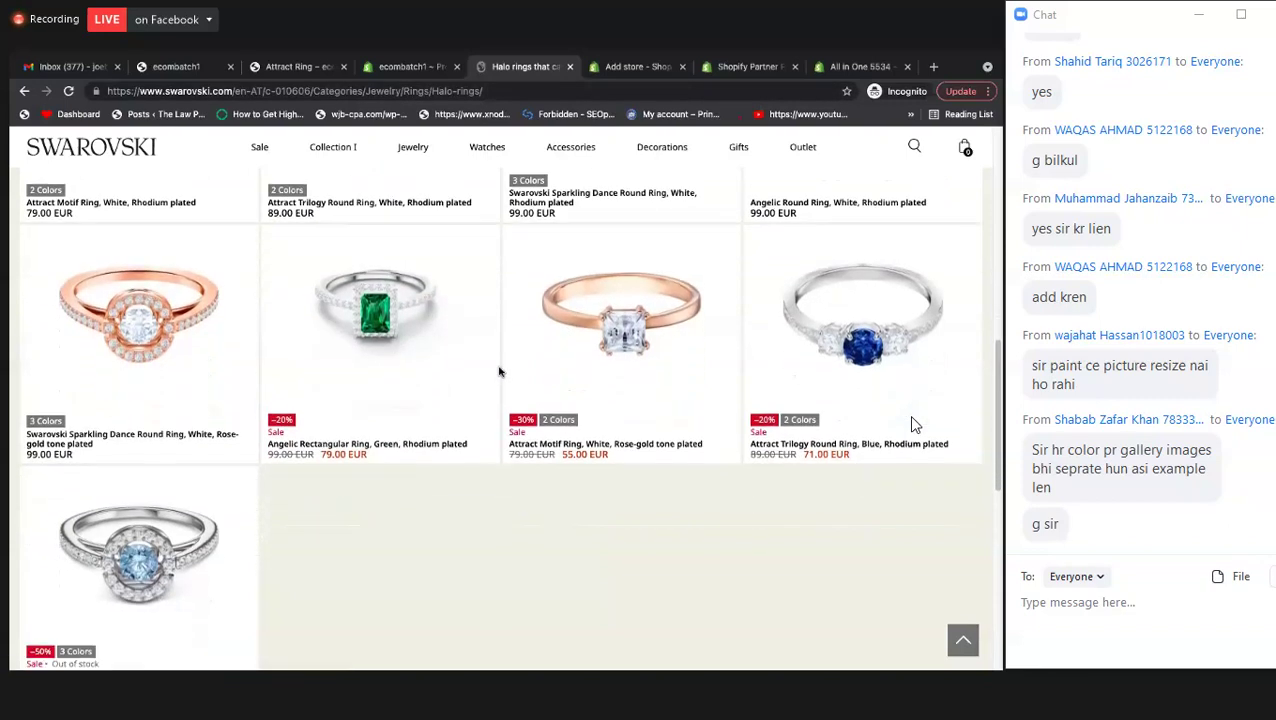
scroll(500, 371, "down", 1)
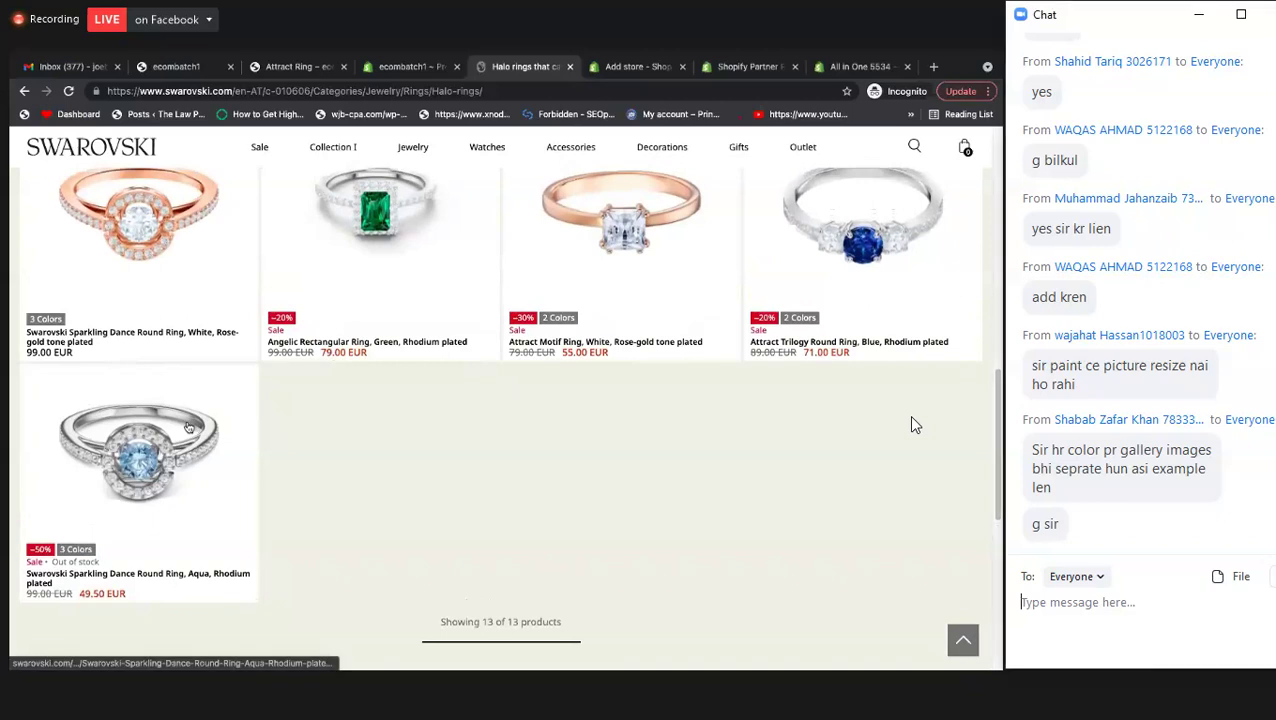
left_click(410, 222)
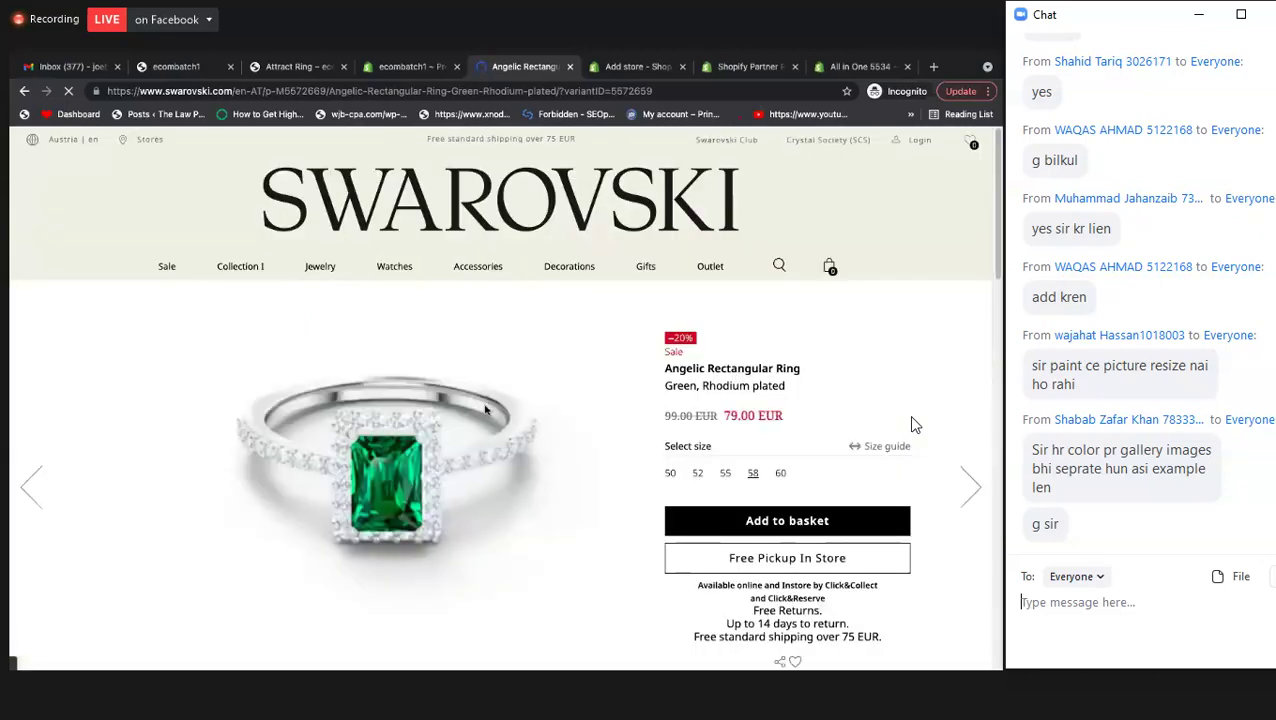
- Save the ring's front-view image to Downloads as 1.jpeg, replacing the existing file
scroll(912, 425, "down", 3)
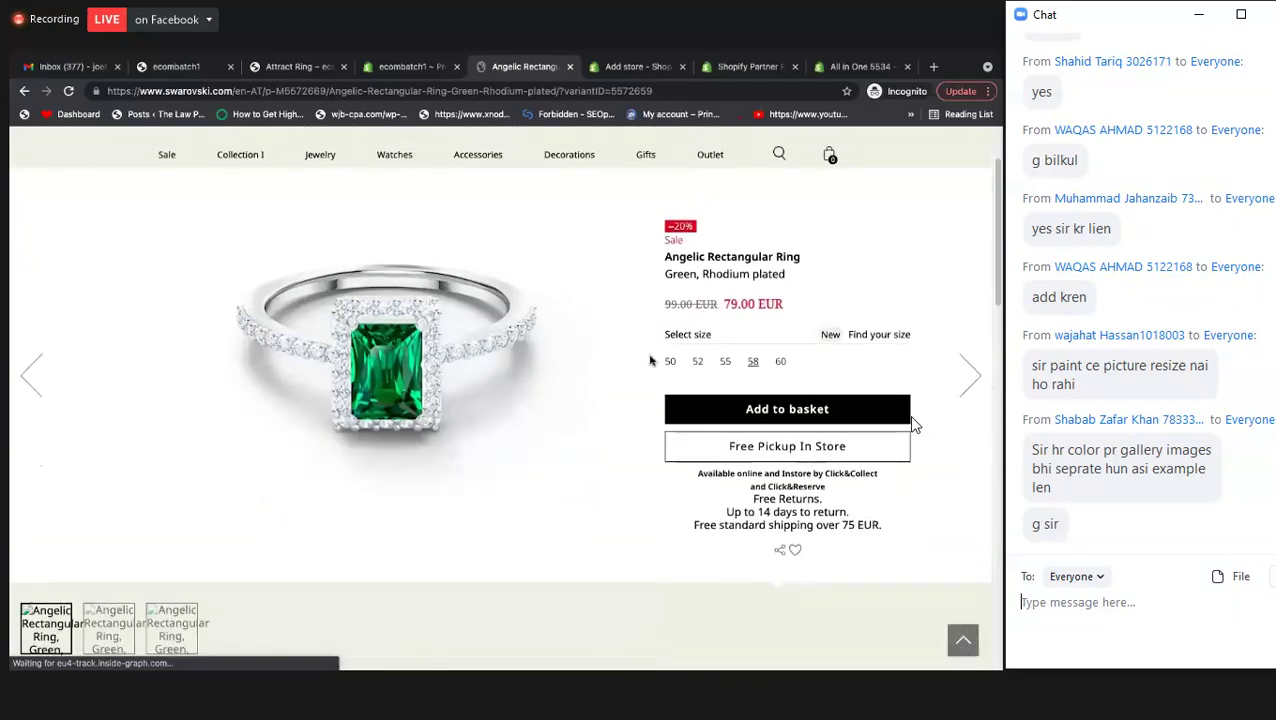
scroll(533, 360, "down", 1)
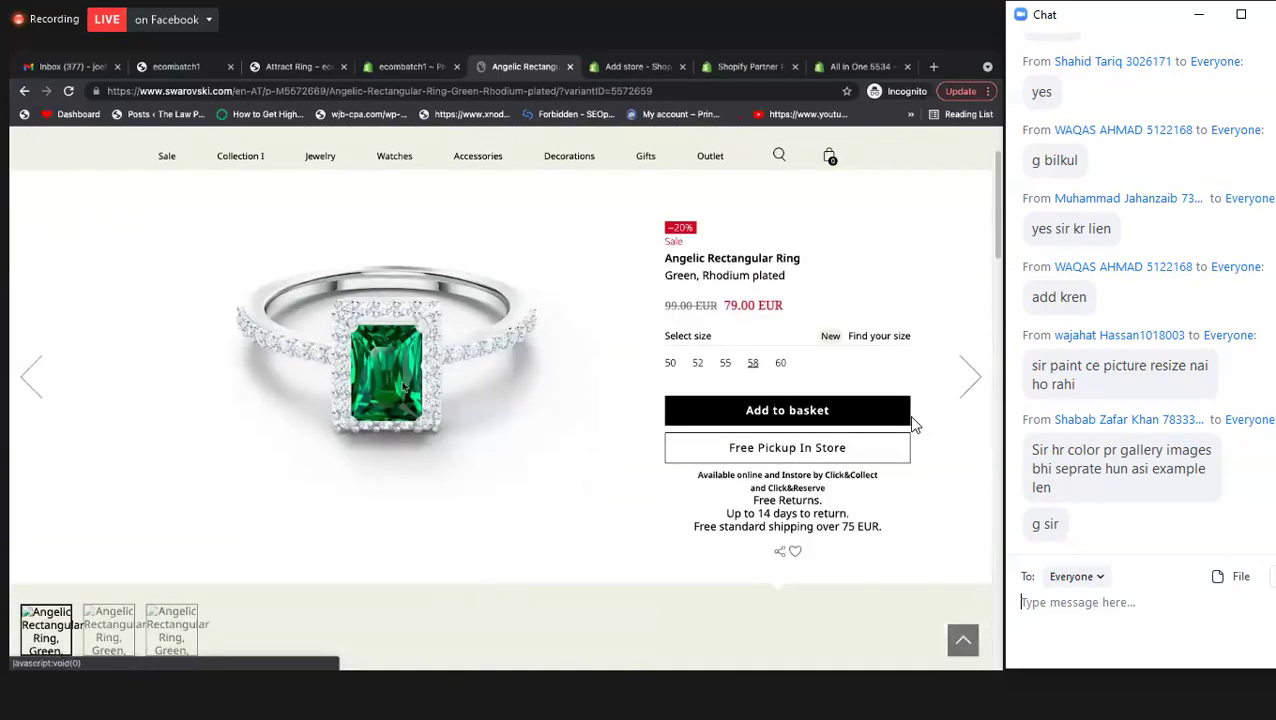
right_click(387, 364)
left_click(543, 422)
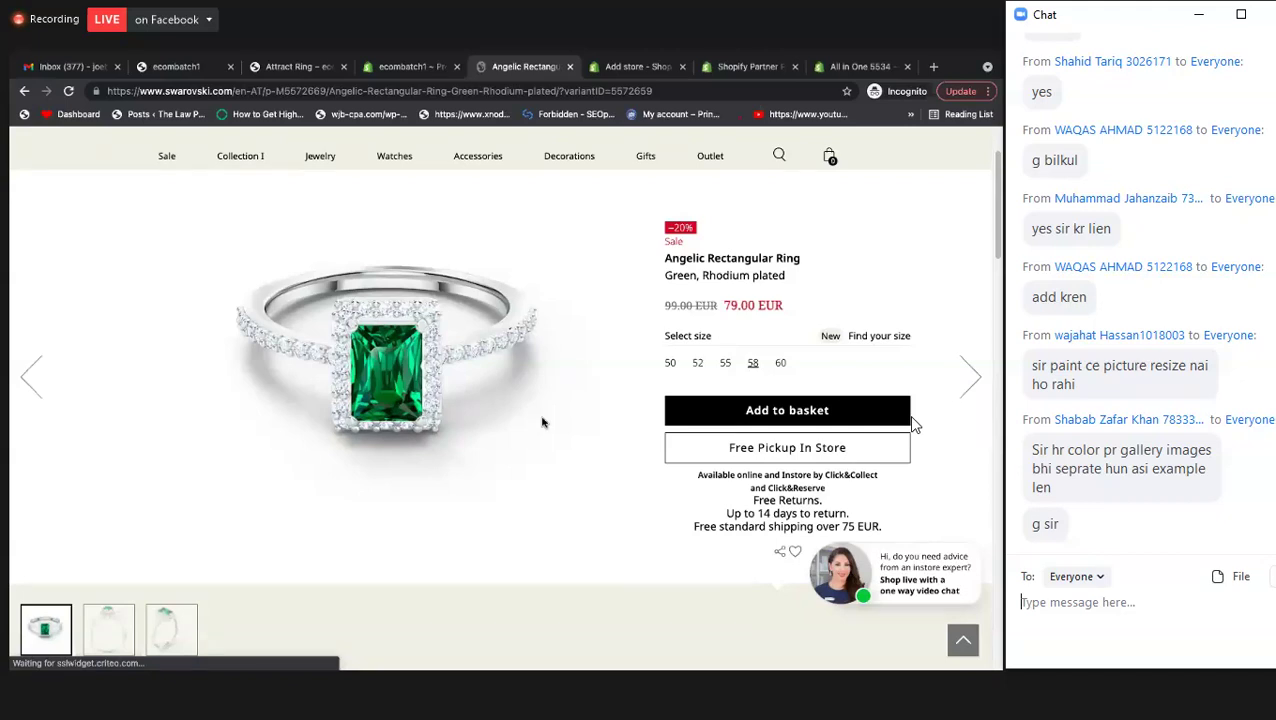
right_click(430, 305)
left_click(438, 279)
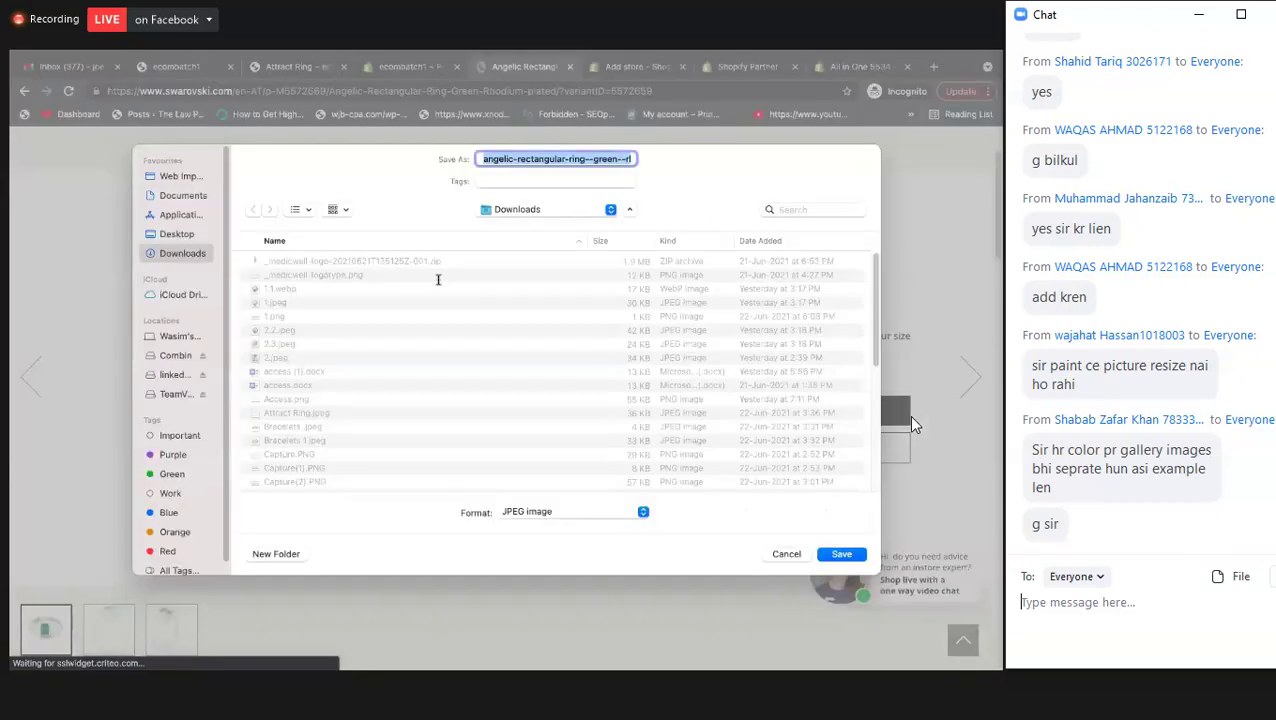
type("1")
key("Return")
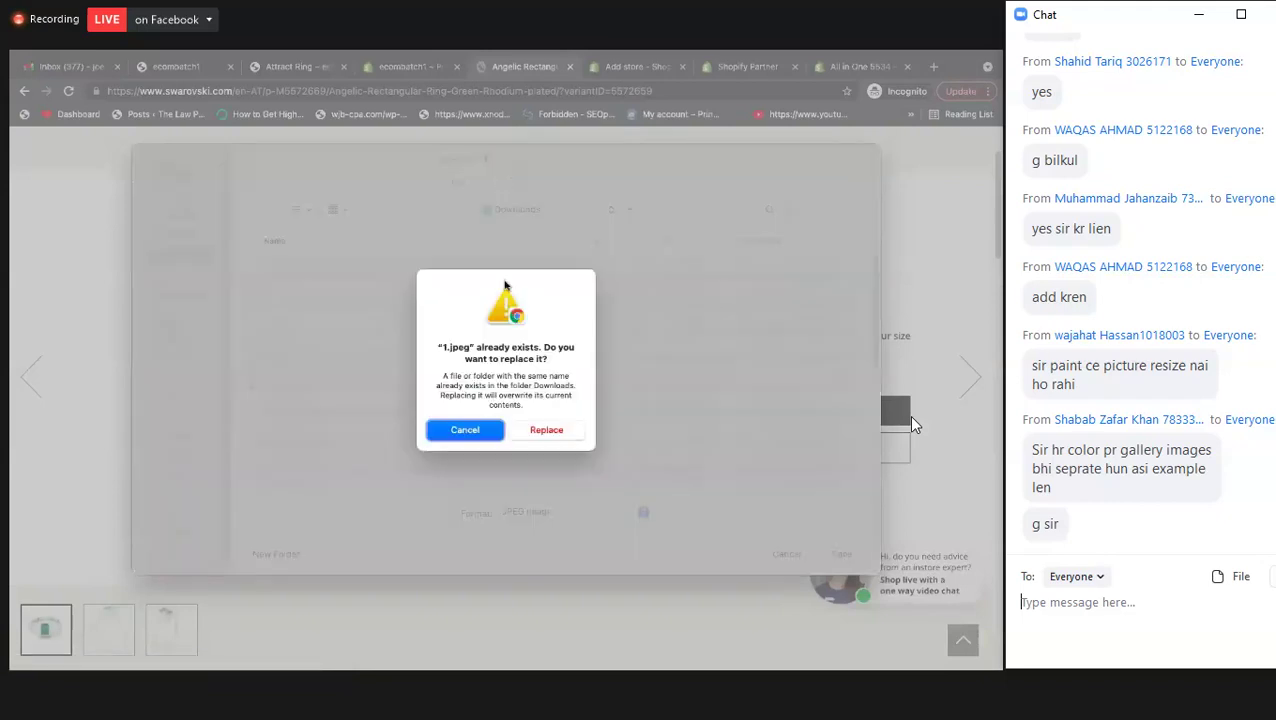
left_click(538, 428)
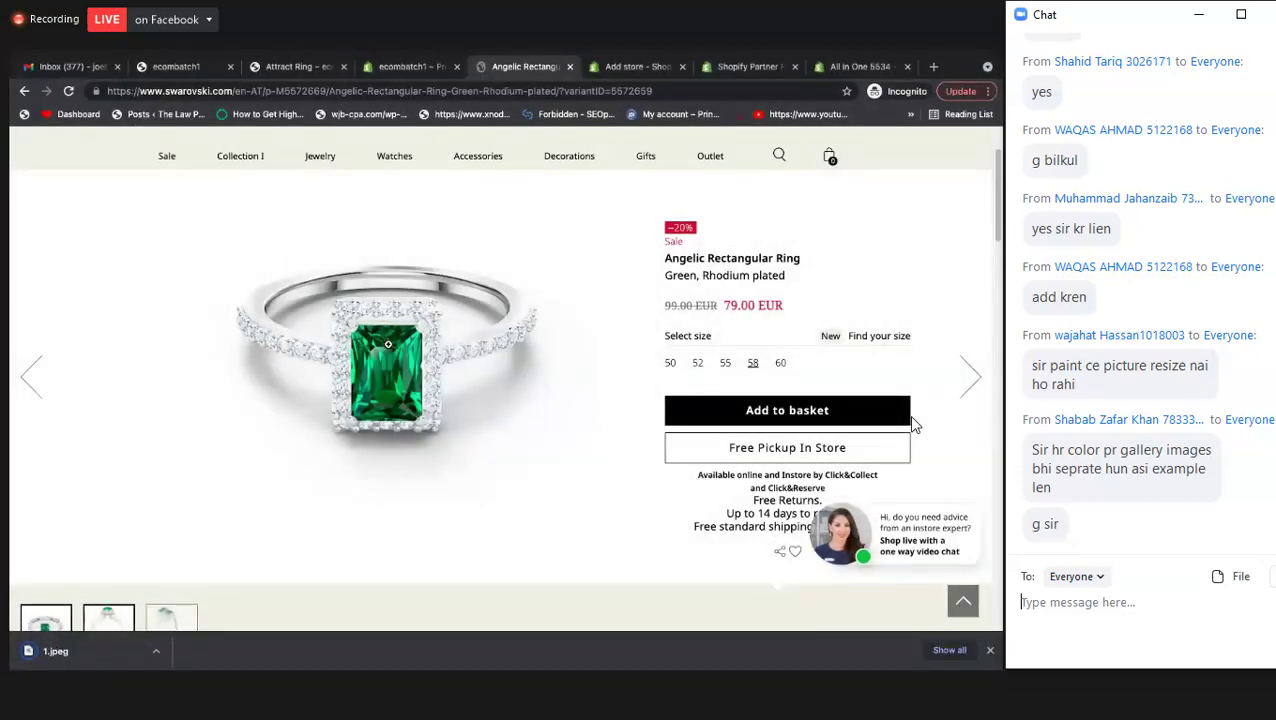
- Save the ring's second gallery image, the upright view, to Downloads as 2.jpeg, replacing the existing file
right_click(399, 331)
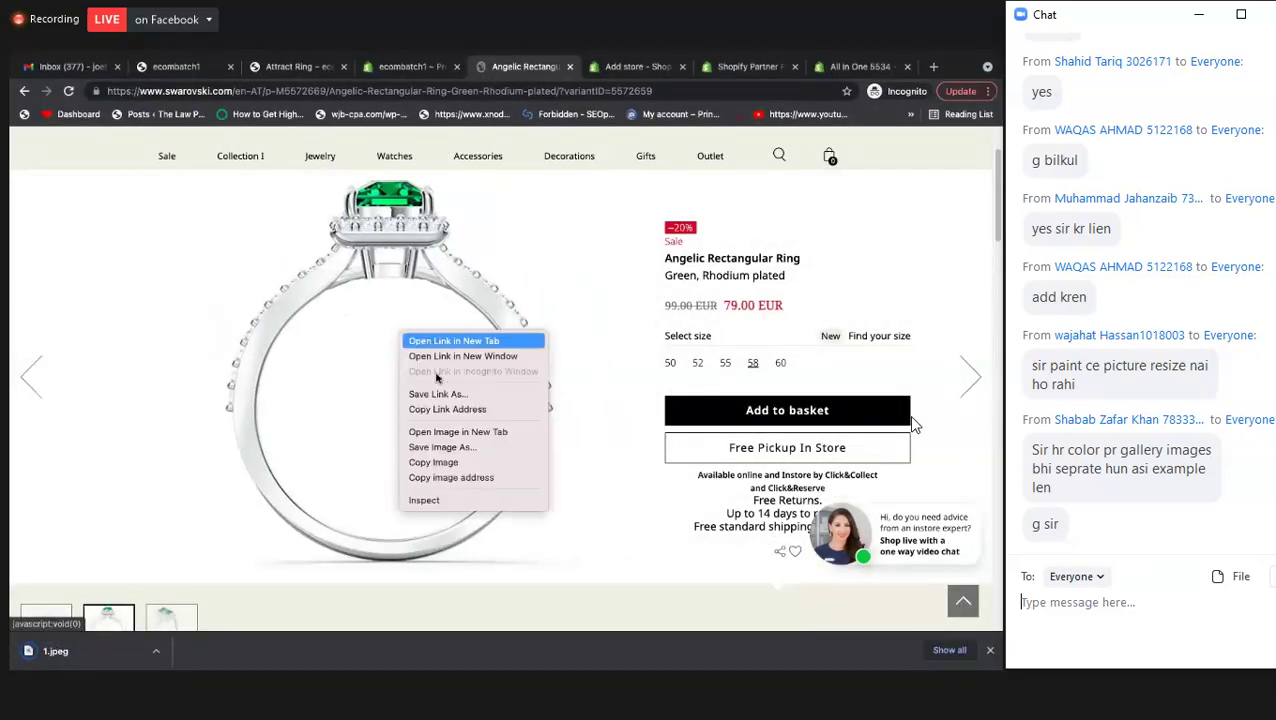
left_click(440, 447)
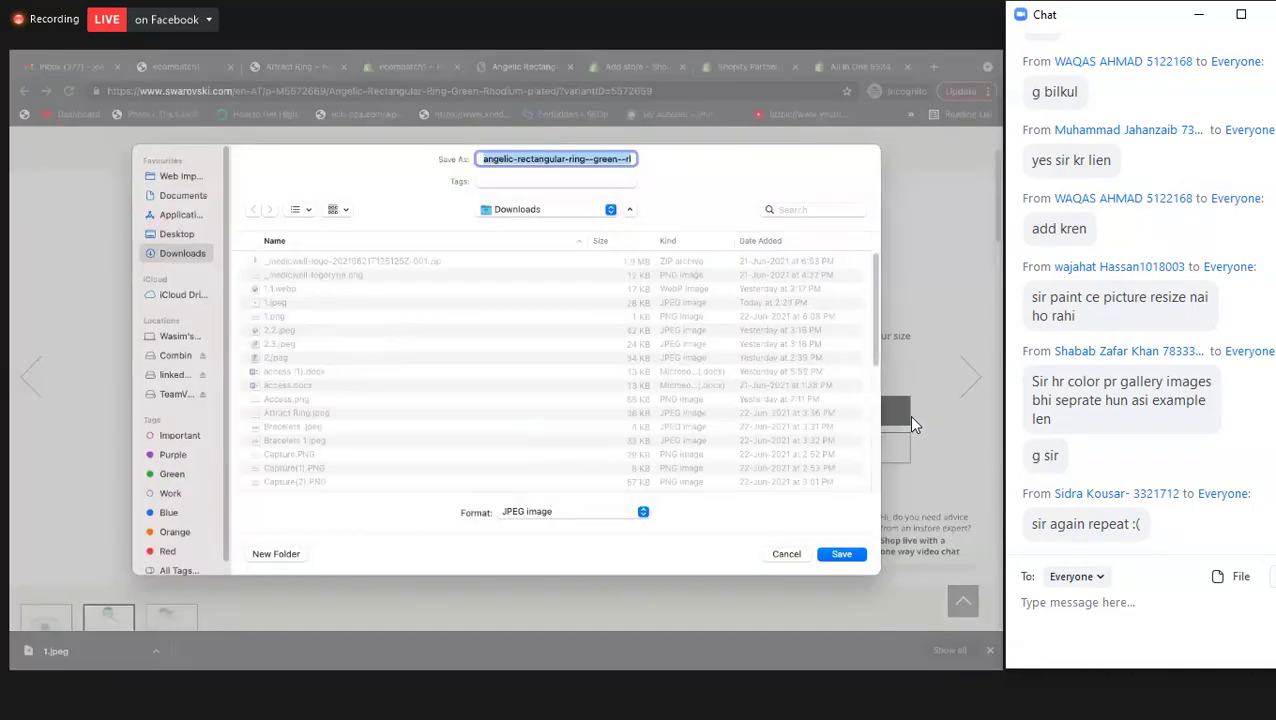
type("2")
key("Return")
left_click(464, 428)
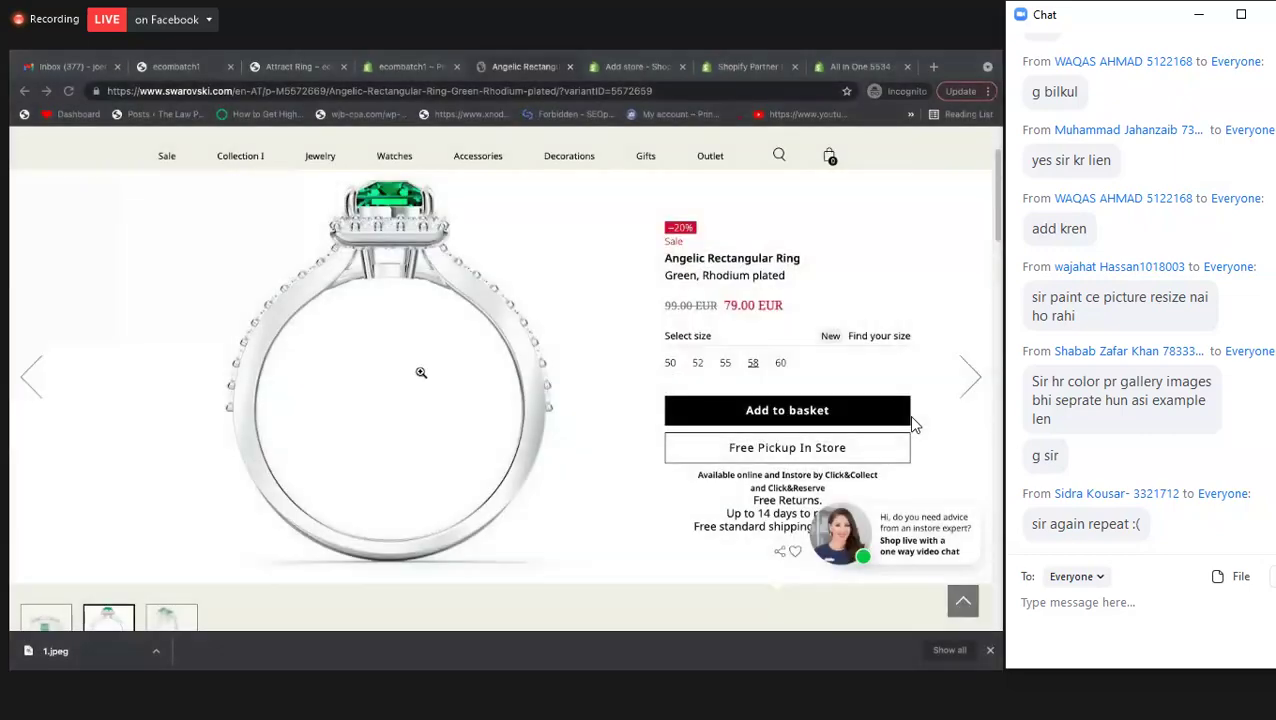
- Save the ring's third gallery image, the angled view, to Downloads as 3.jpeg
right_click(423, 371)
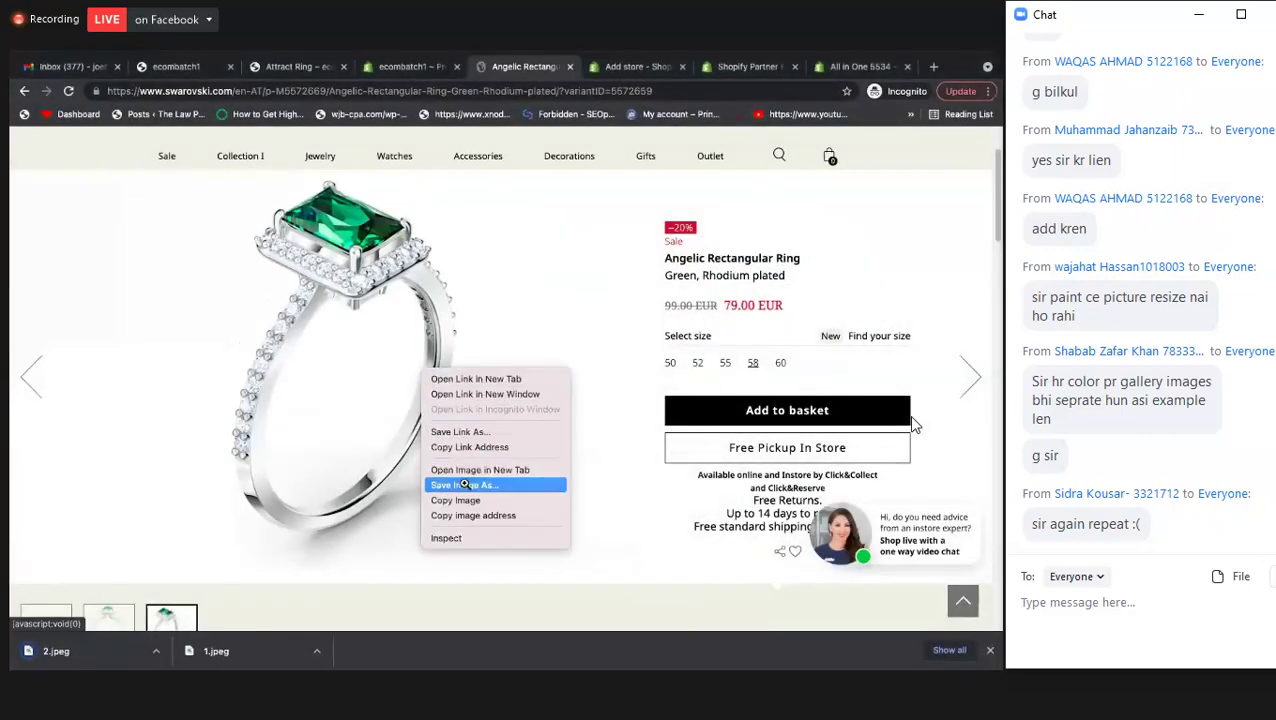
left_click(465, 484)
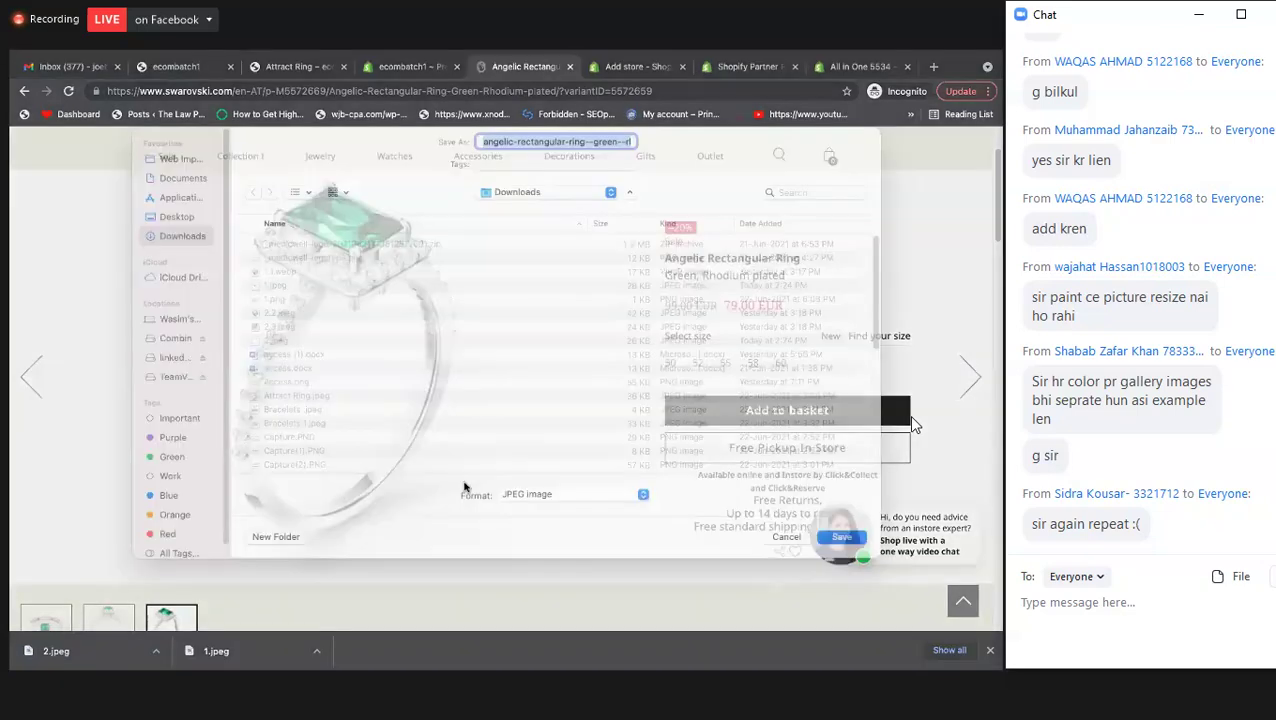
type("3")
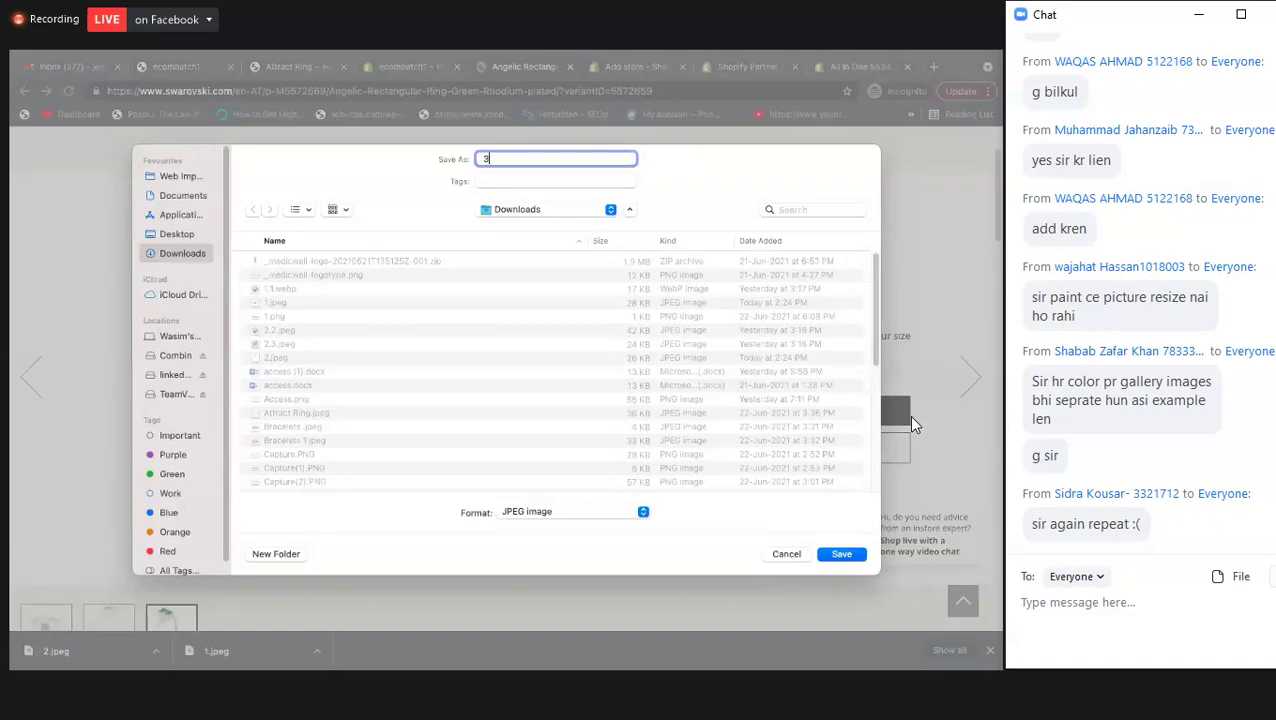
key("Return")
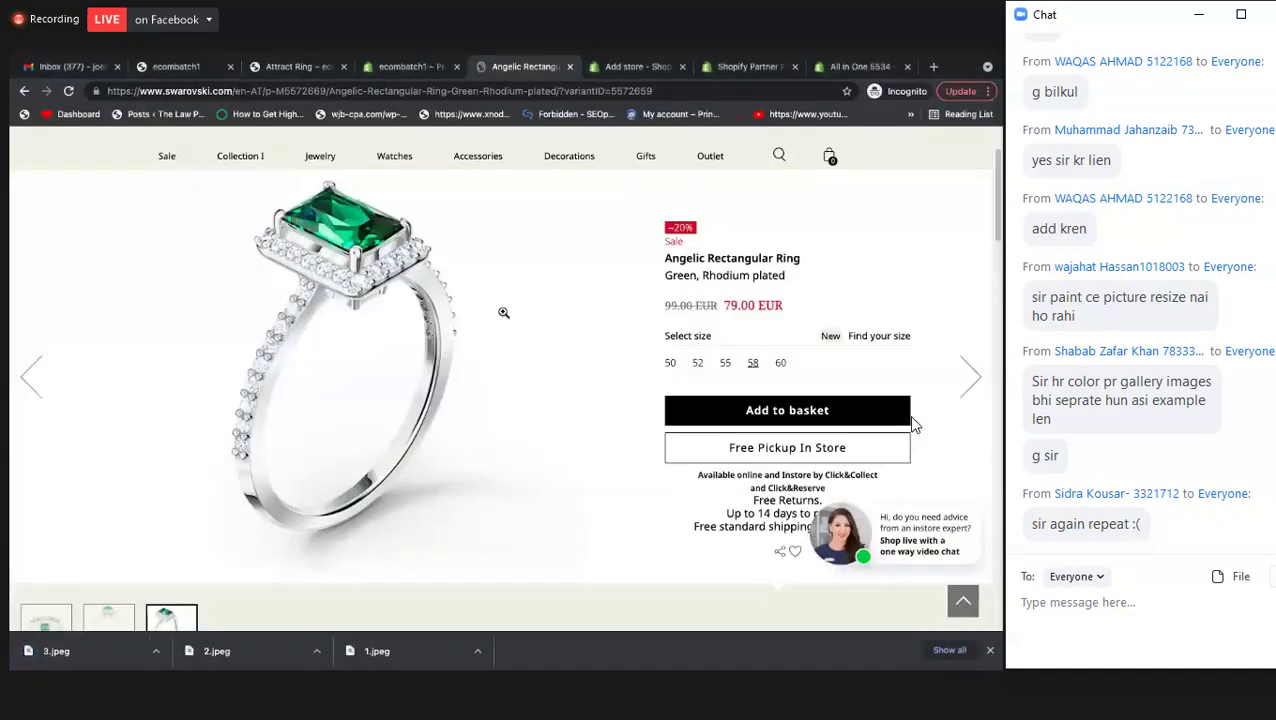
- Copy the name "Angelic Rectangular Ring" from the Swarovski page into the new product's title
key("ctrl+shift+Tab")
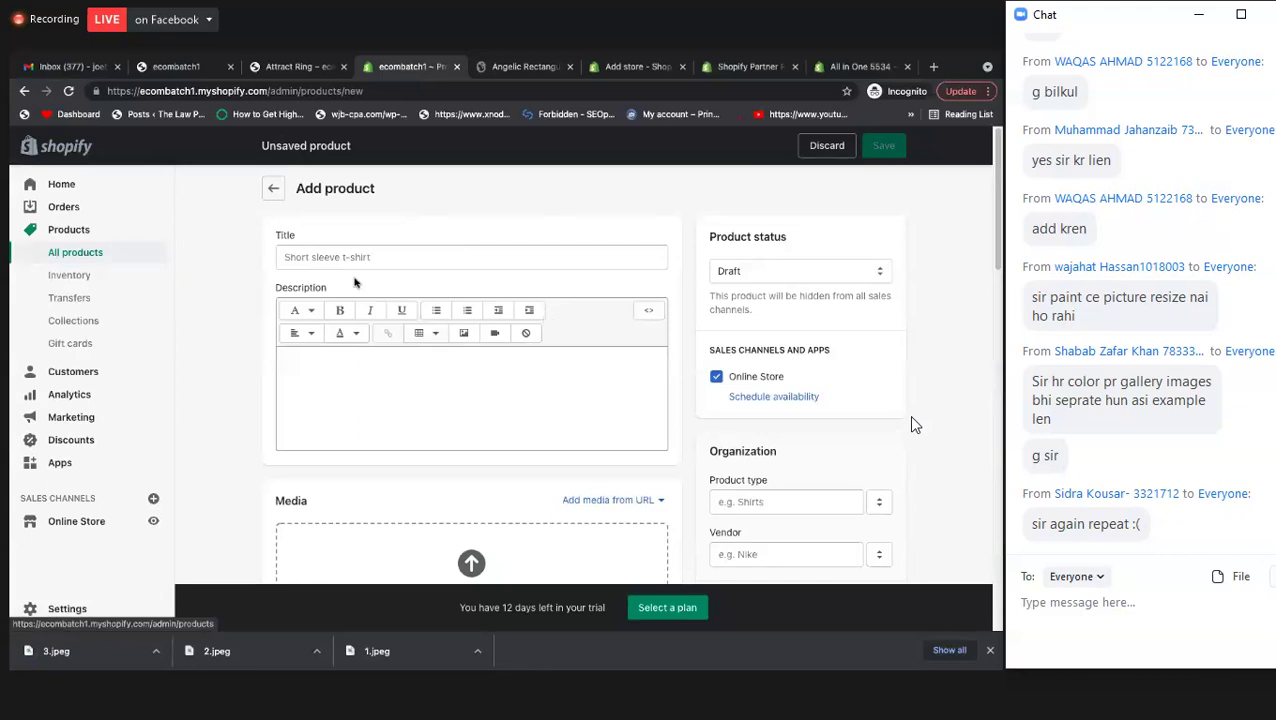
left_click(464, 253)
key("ctrl+Tab")
mouse_move(569, 161)
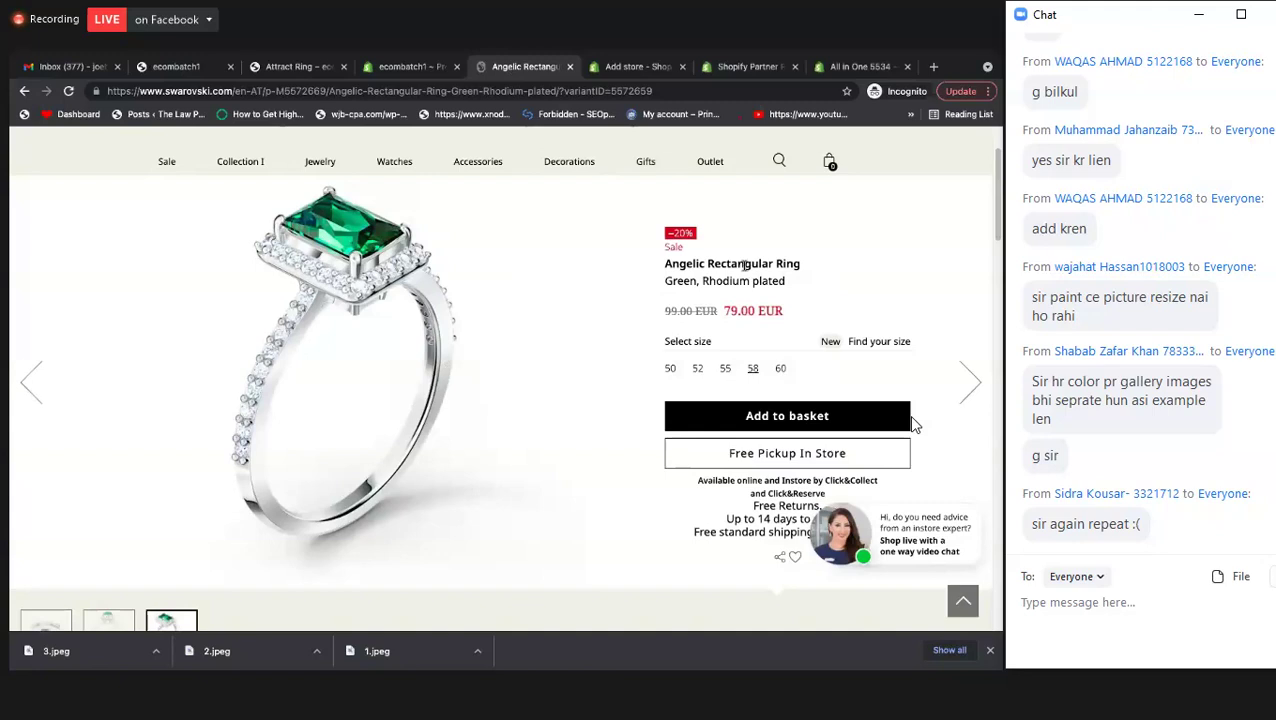
triple_click(745, 263)
key("ctrl+c")
right_click(748, 266)
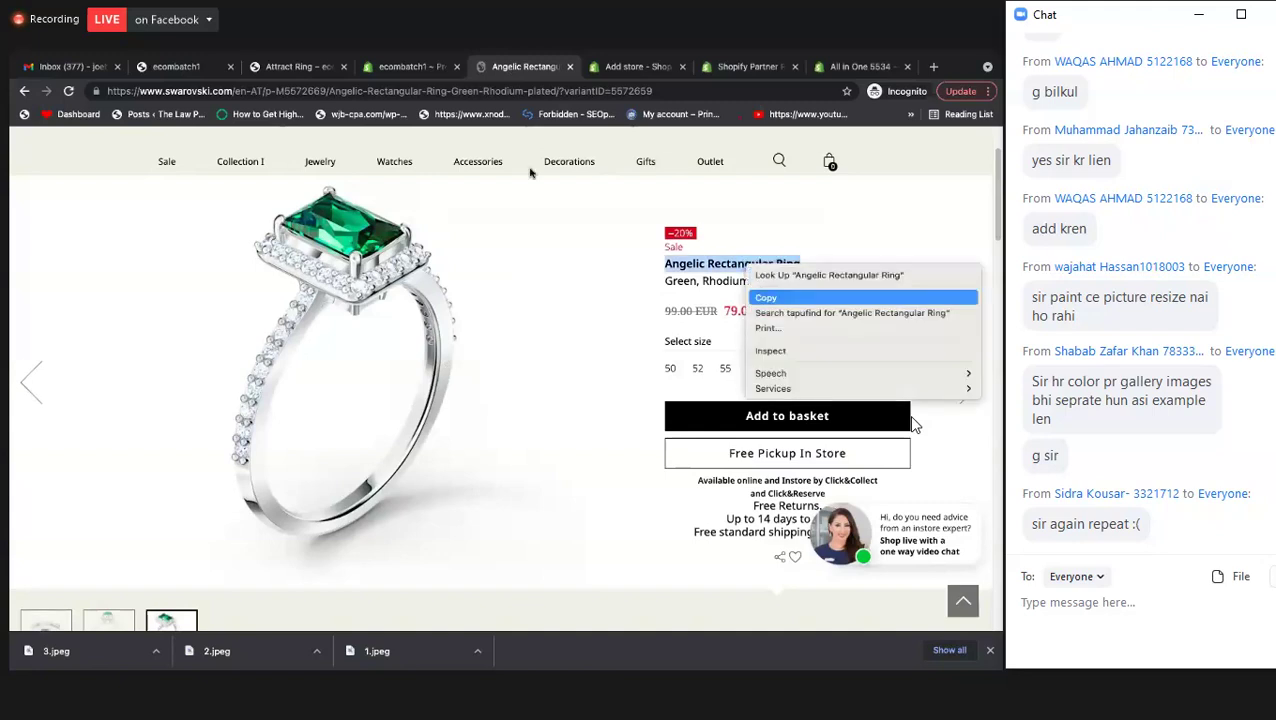
left_click(440, 67)
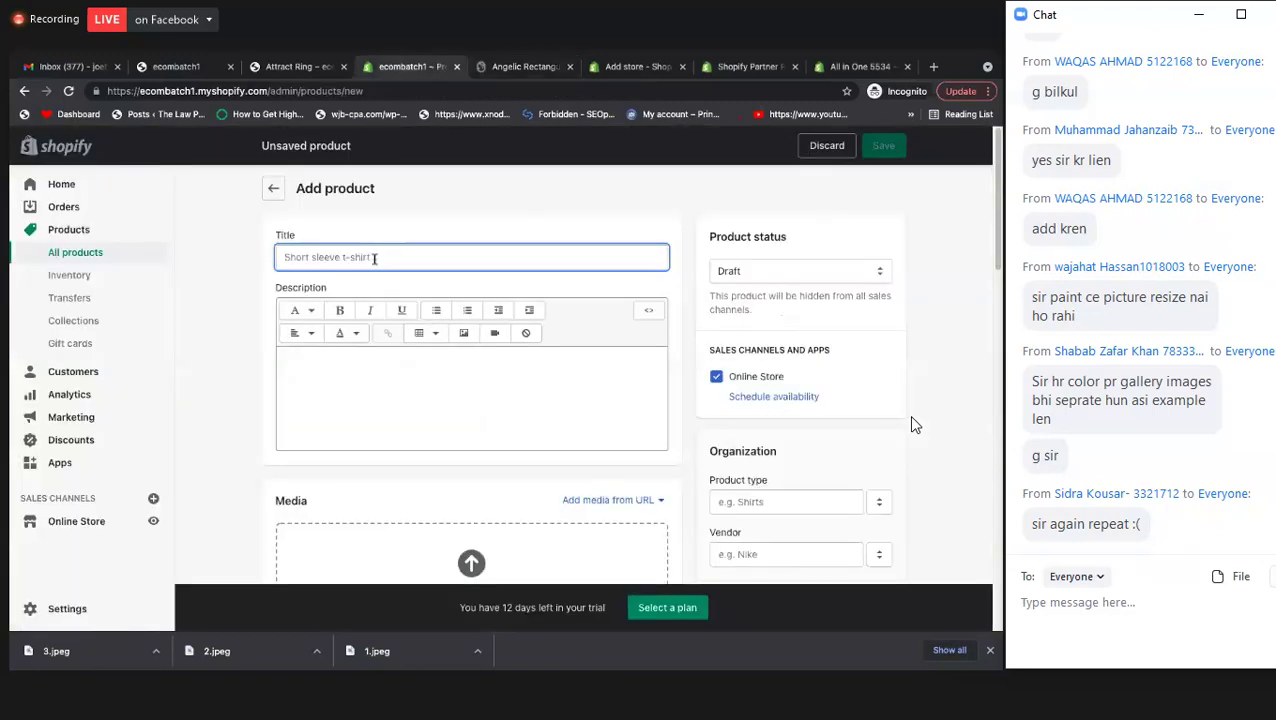
key("ctrl+v")
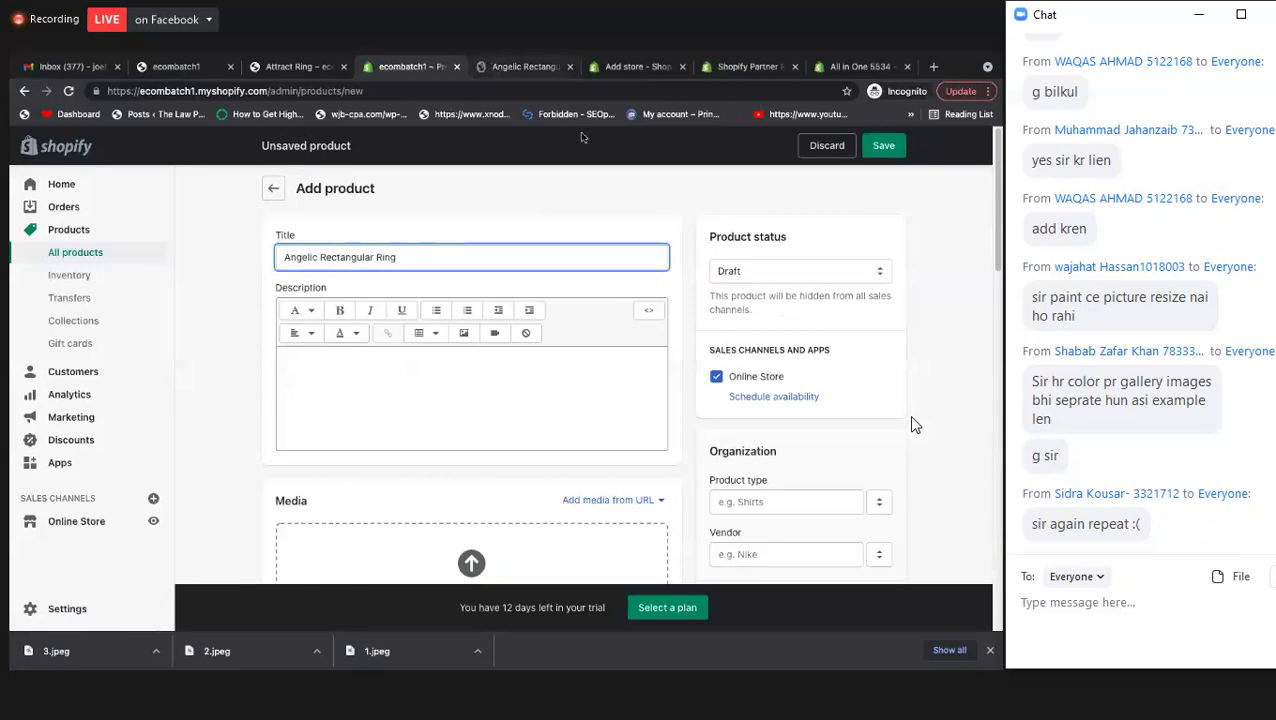
- Copy the ring's description and its detail list down to the material from the Swarovski page into the new product's description
left_click(520, 66)
scroll(612, 319, "down", 2)
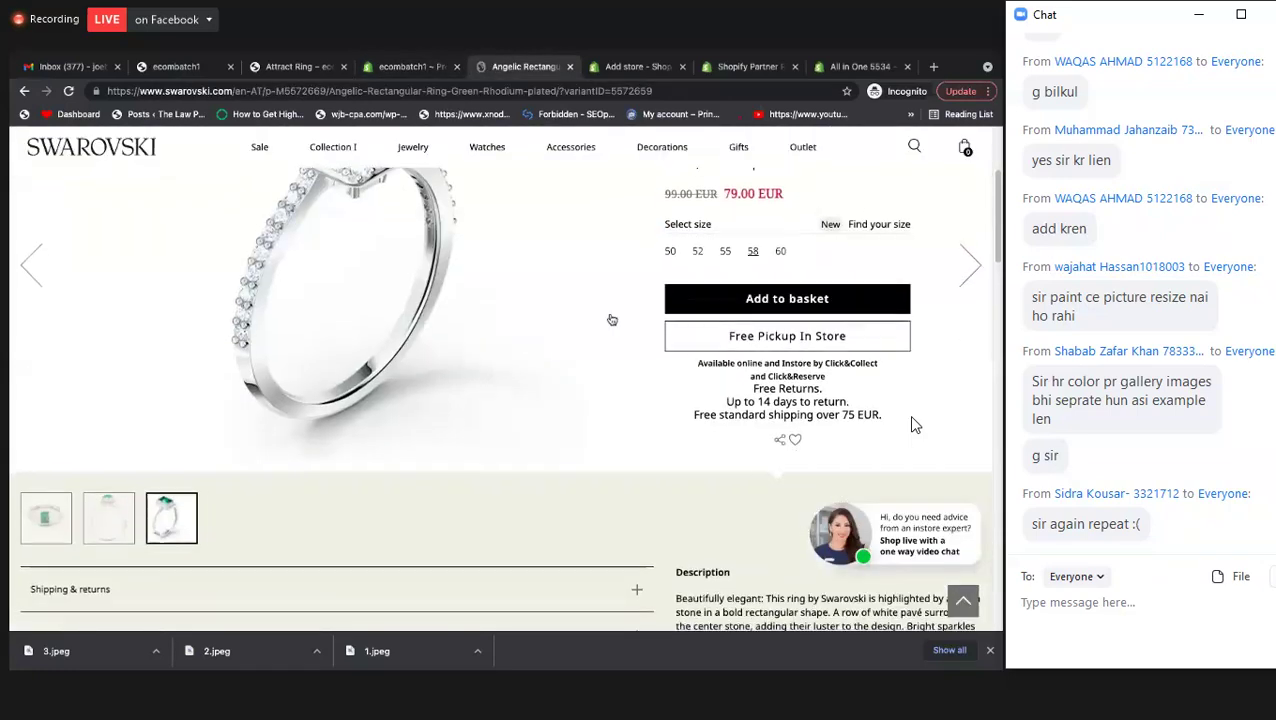
scroll(612, 319, "down", 4)
left_click_drag(677, 190, 800, 332)
right_click(770, 258)
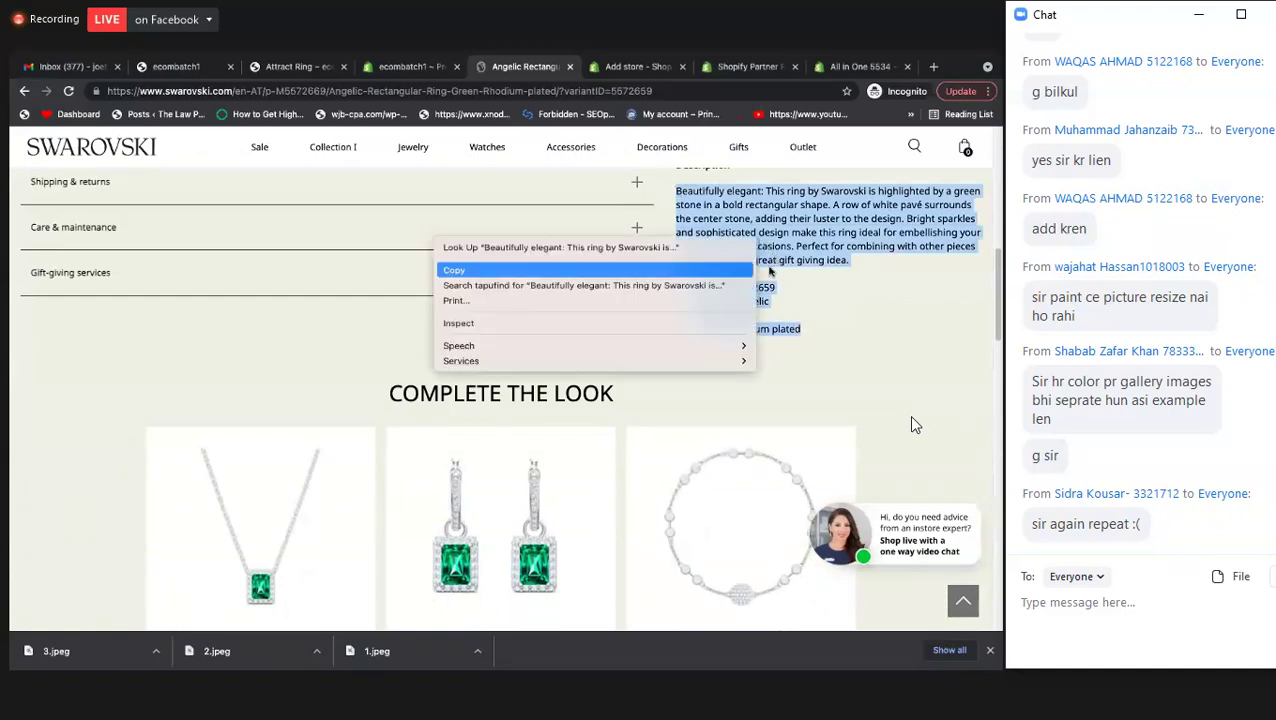
left_click(765, 269)
left_click(398, 68)
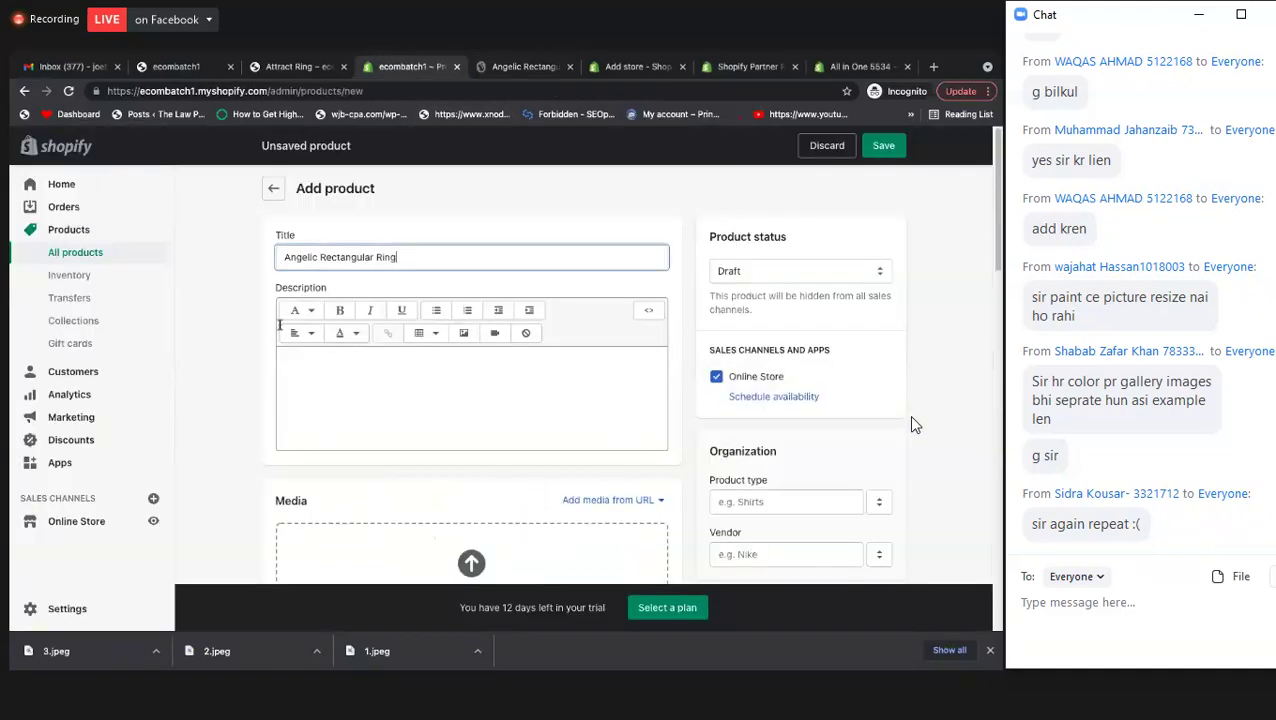
left_click(311, 384)
key("ctrl+v")
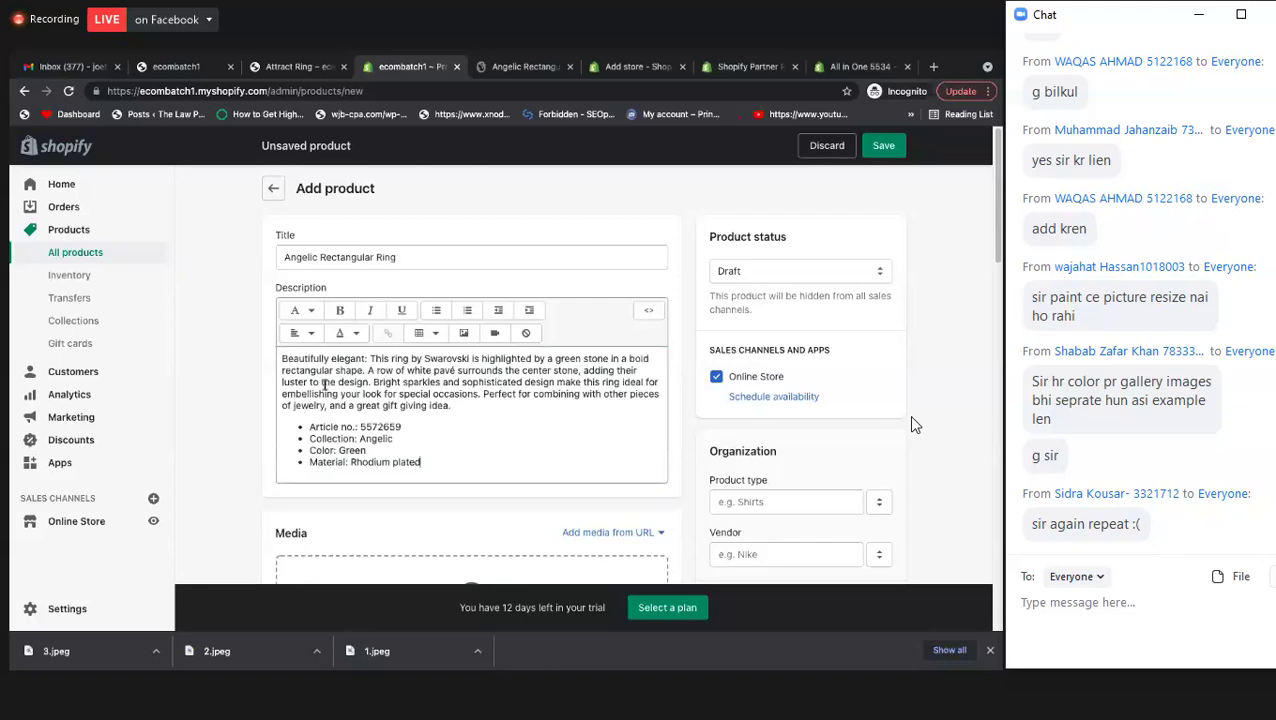
- Add a "Features:" line above the description's detail list and format it as a heading
left_click(461, 406)
key("Return")
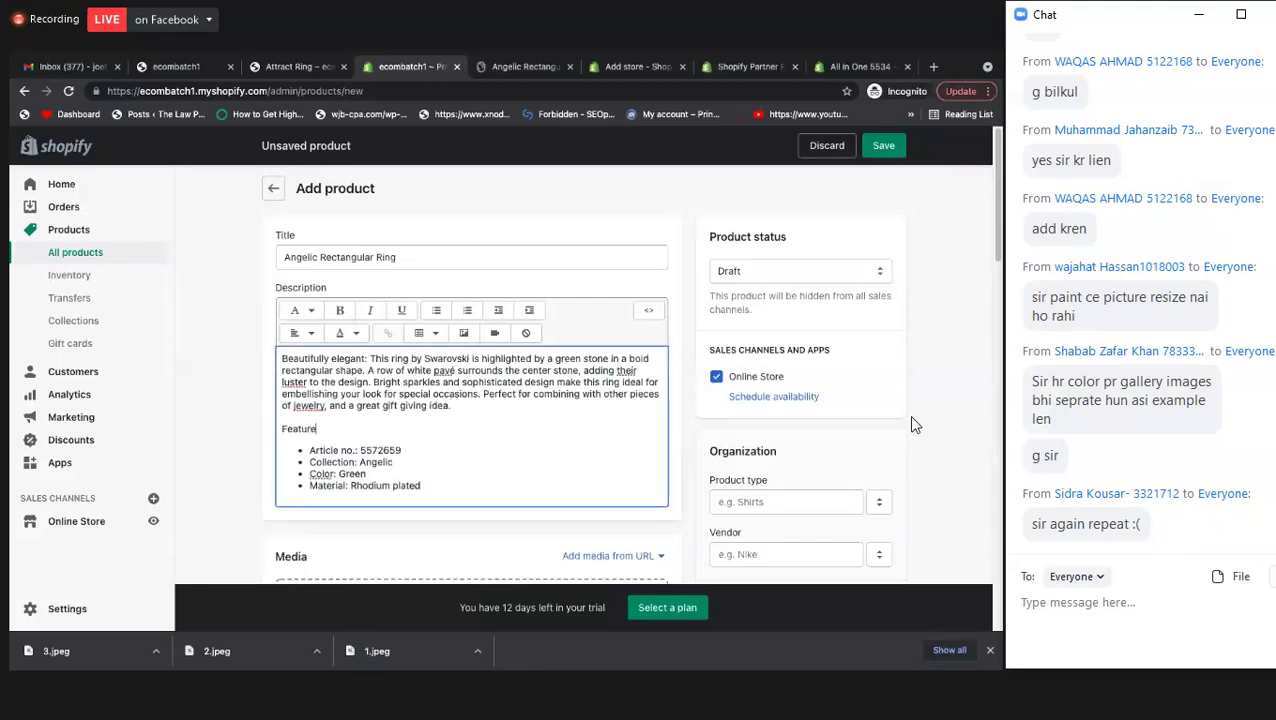
type("Features:")
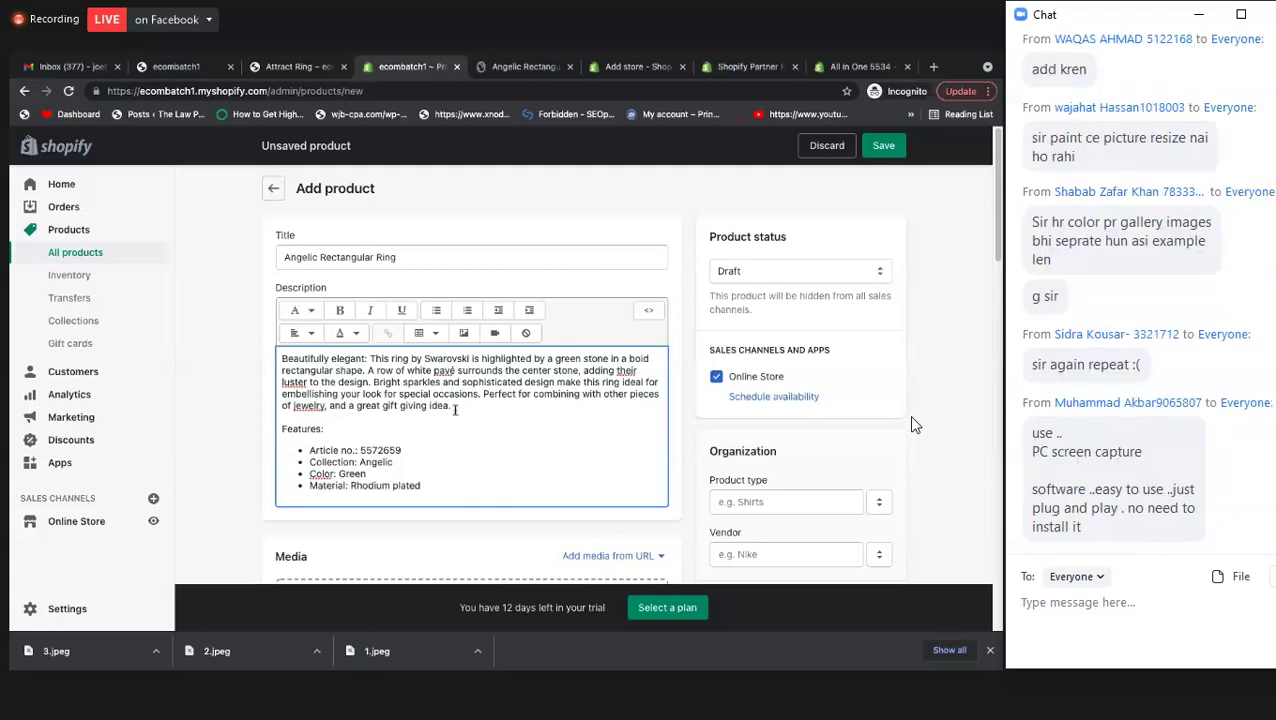
left_click_drag(326, 428, 250, 430)
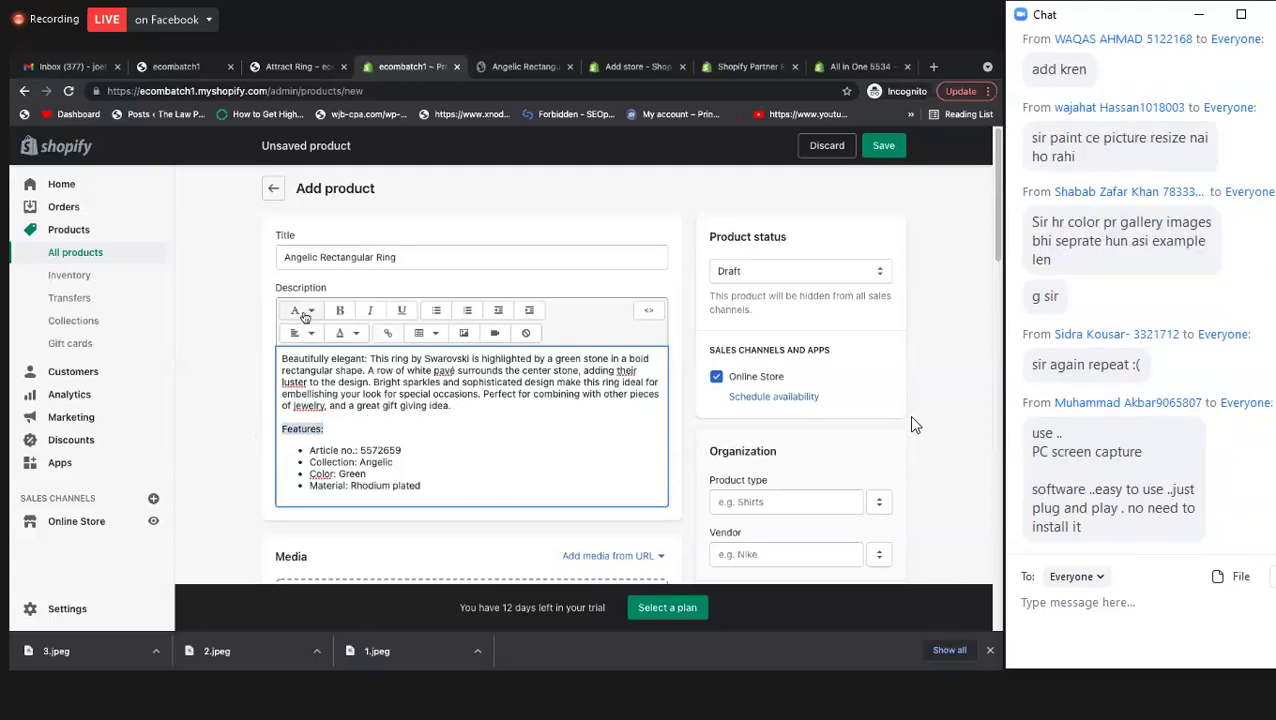
left_click(300, 333)
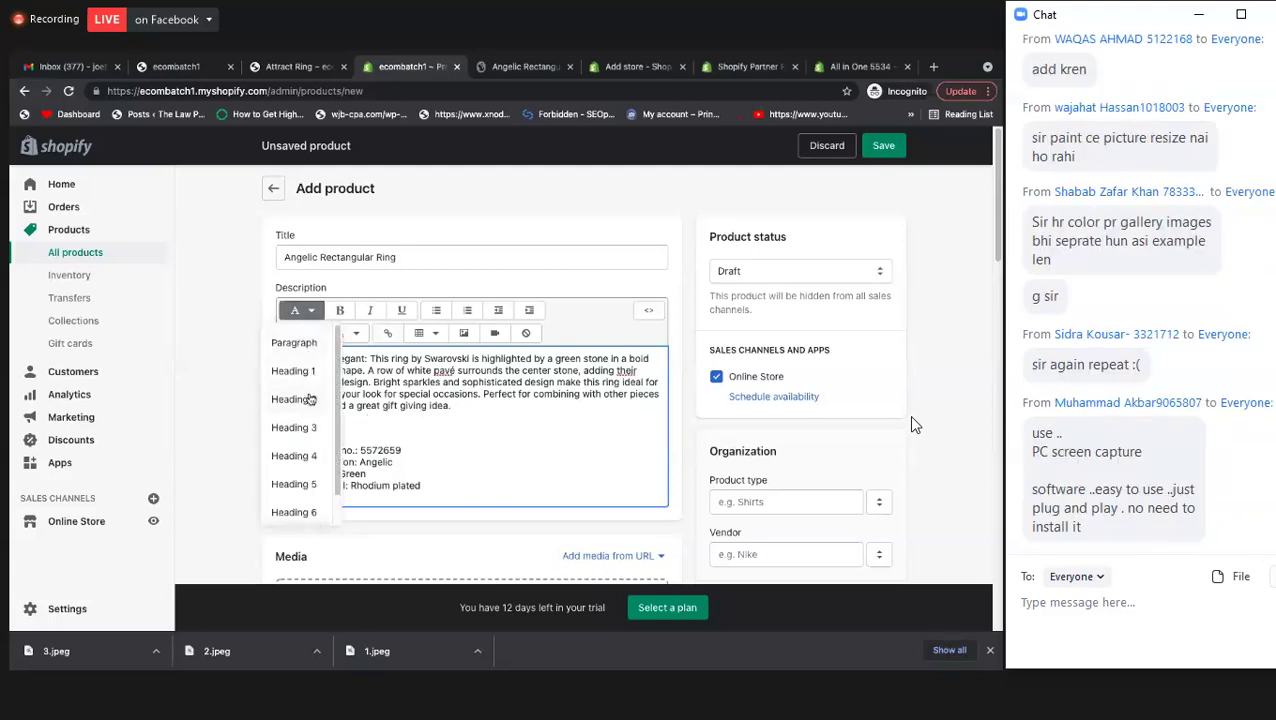
left_click(305, 378)
left_click(552, 420)
scroll(578, 416, "down", 1)
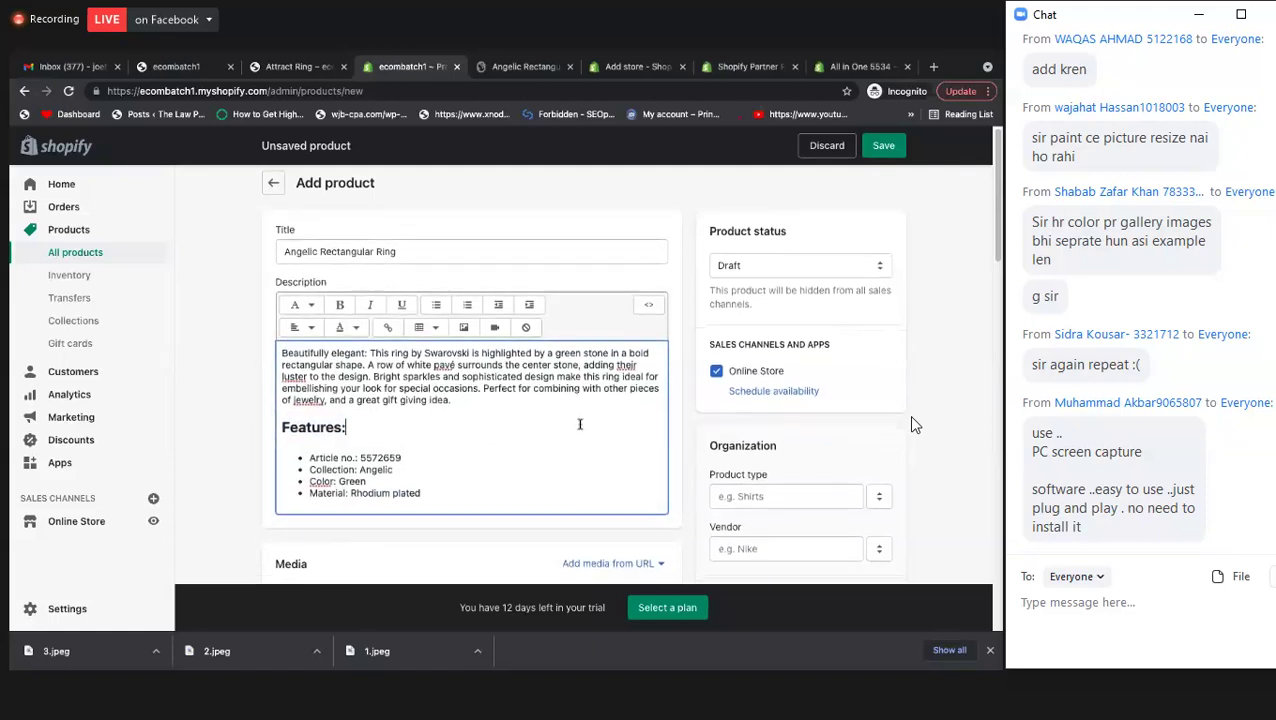
- Assign the product to the Rings collection
scroll(582, 407, "down", 1)
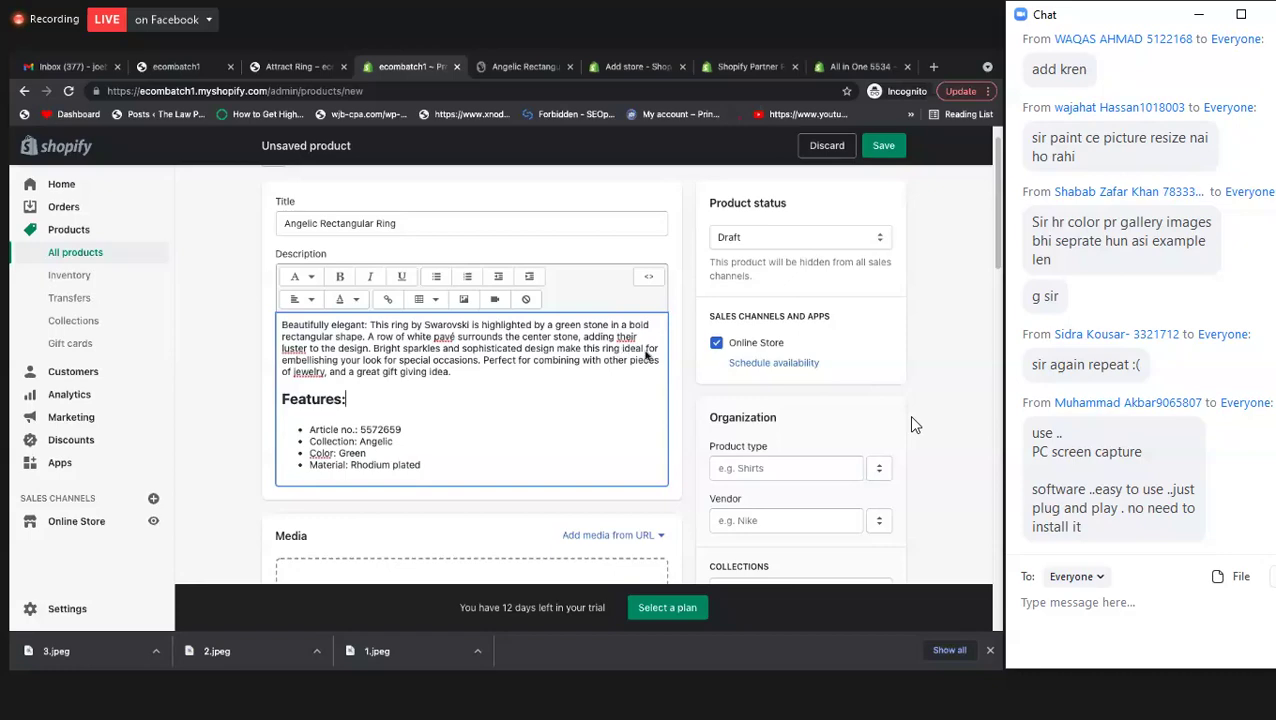
scroll(672, 365, "down", 3)
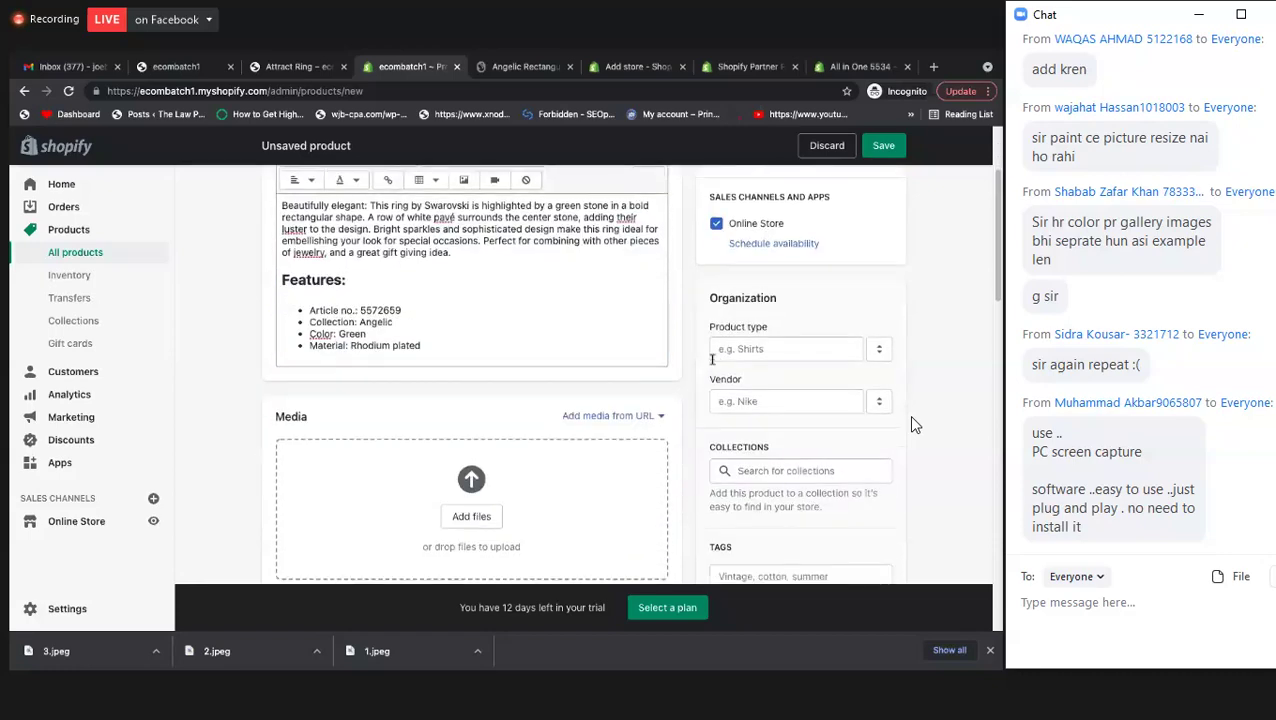
scroll(669, 352, "down", 4)
scroll(384, 383, "up", 5)
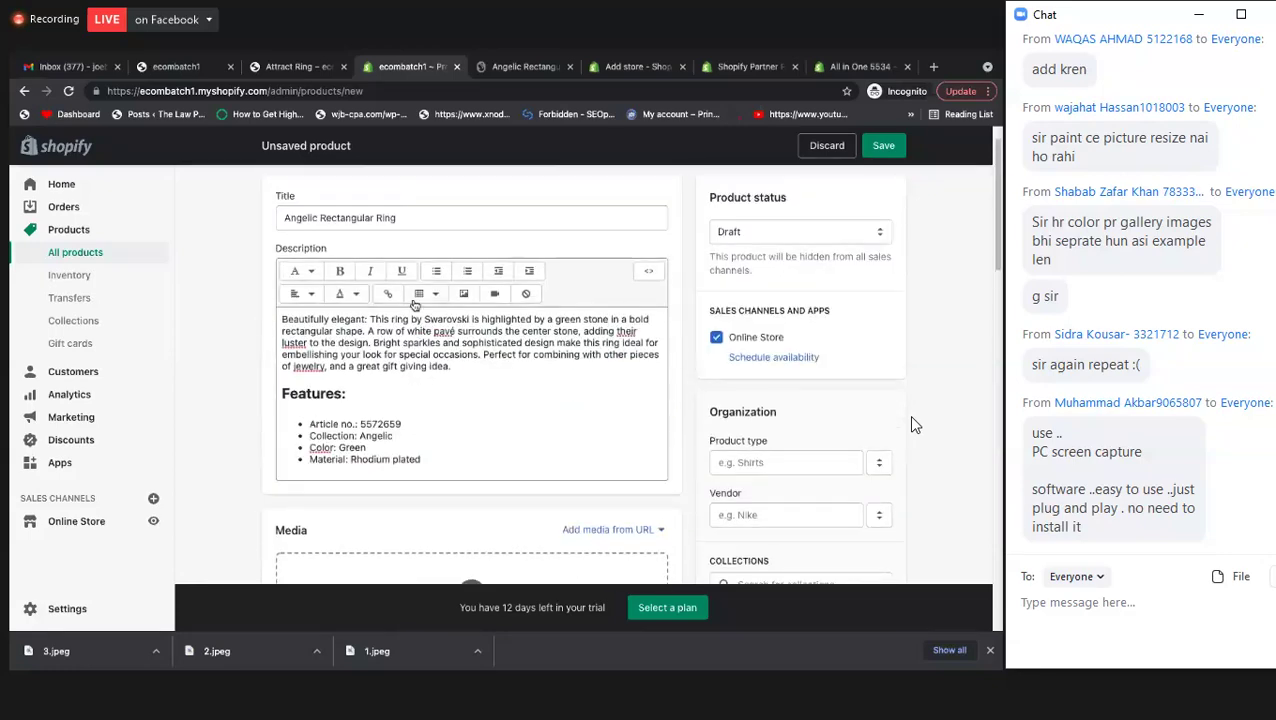
scroll(384, 383, "down", 5)
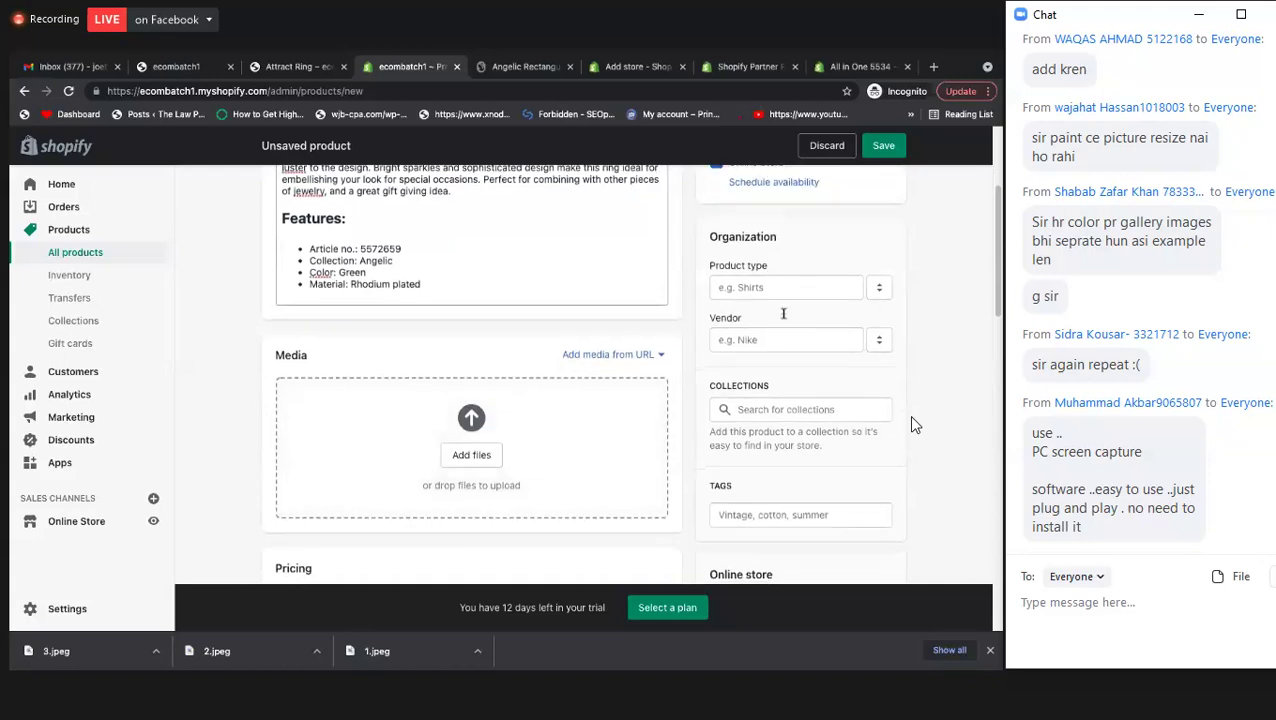
left_click(776, 307)
left_click(727, 410)
scroll(913, 425, "up", 1)
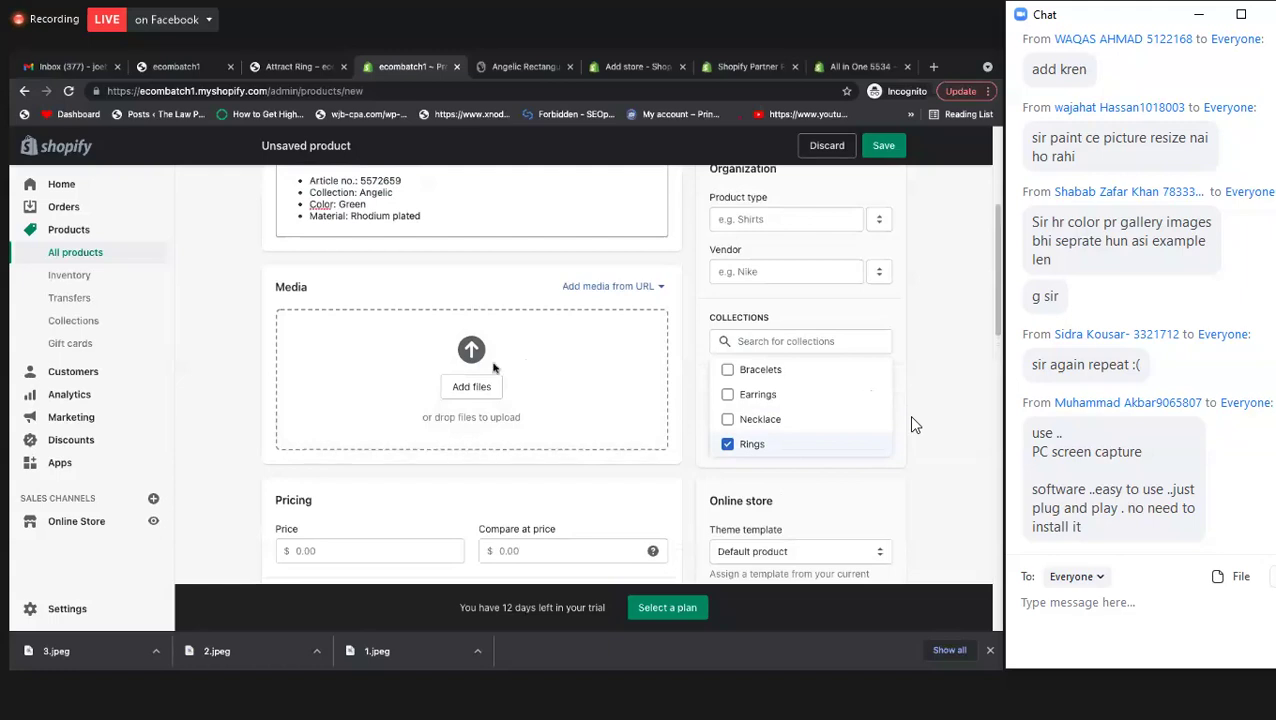
- Upload 1.jpeg, 2.jpeg and 3.jpeg from Downloads as the product's media
left_click(489, 392)
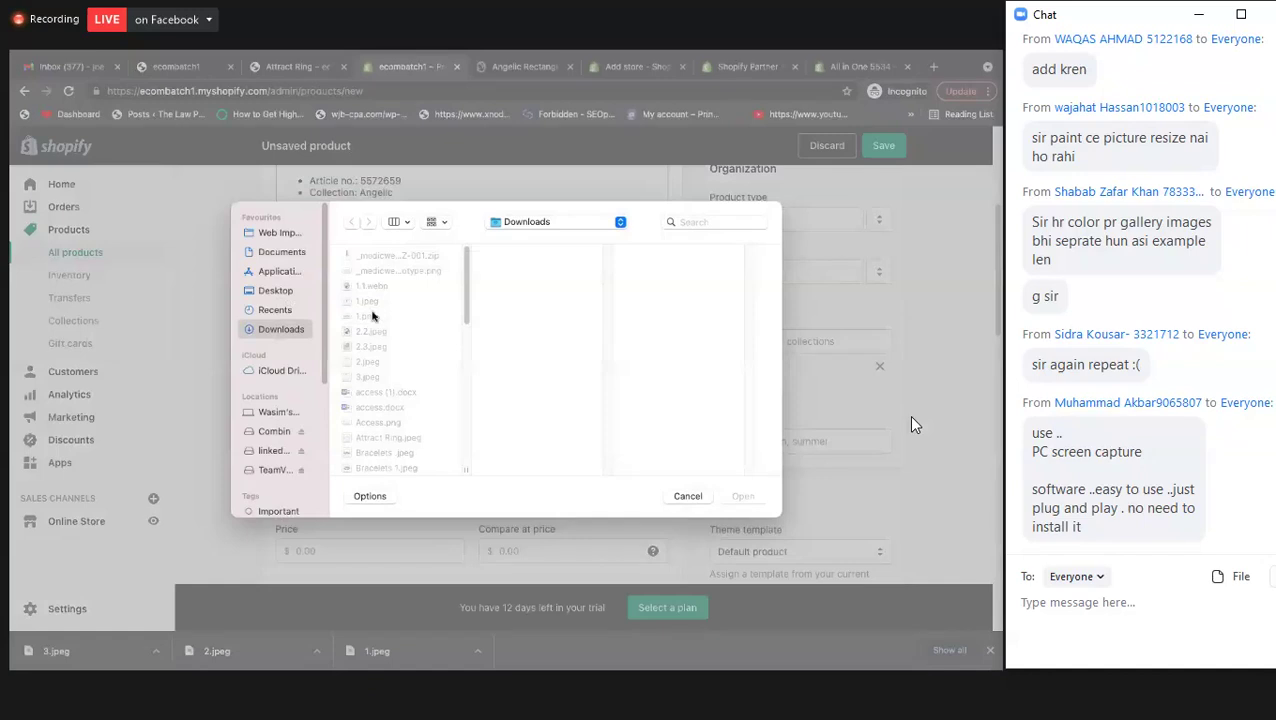
left_click(369, 290)
left_click(370, 301)
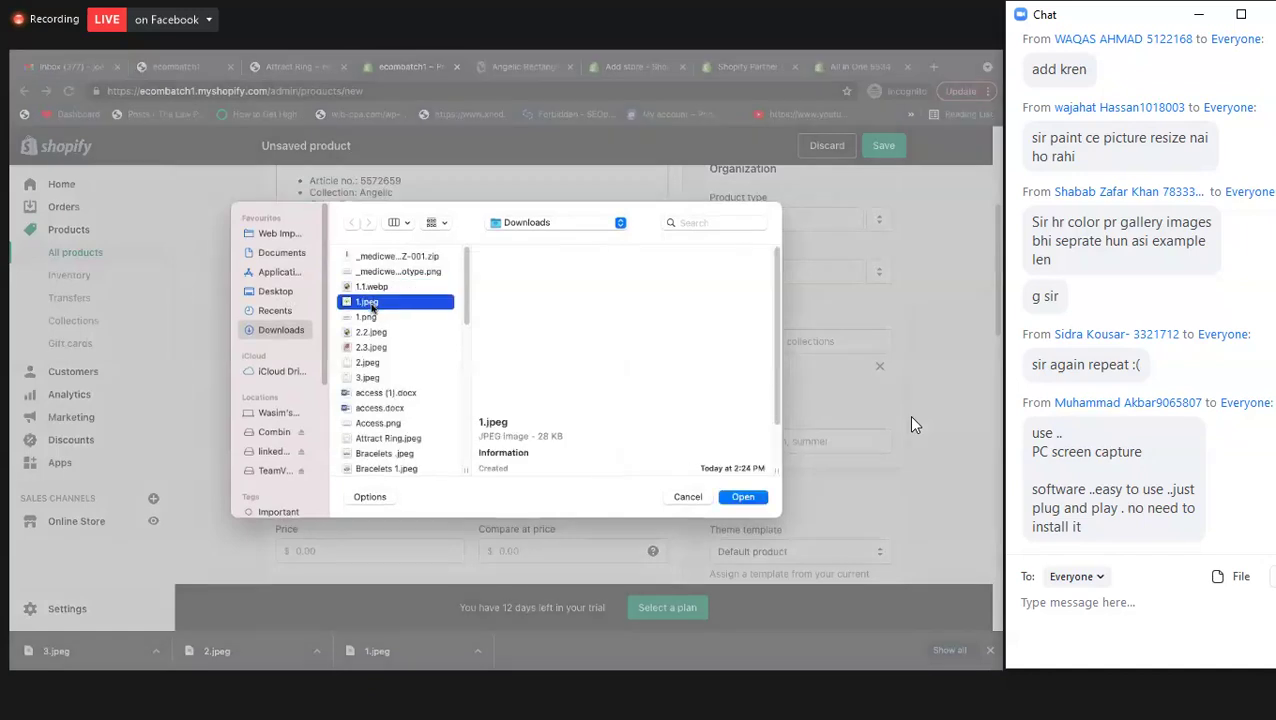
left_click(374, 364, "super")
left_click(374, 378, "super")
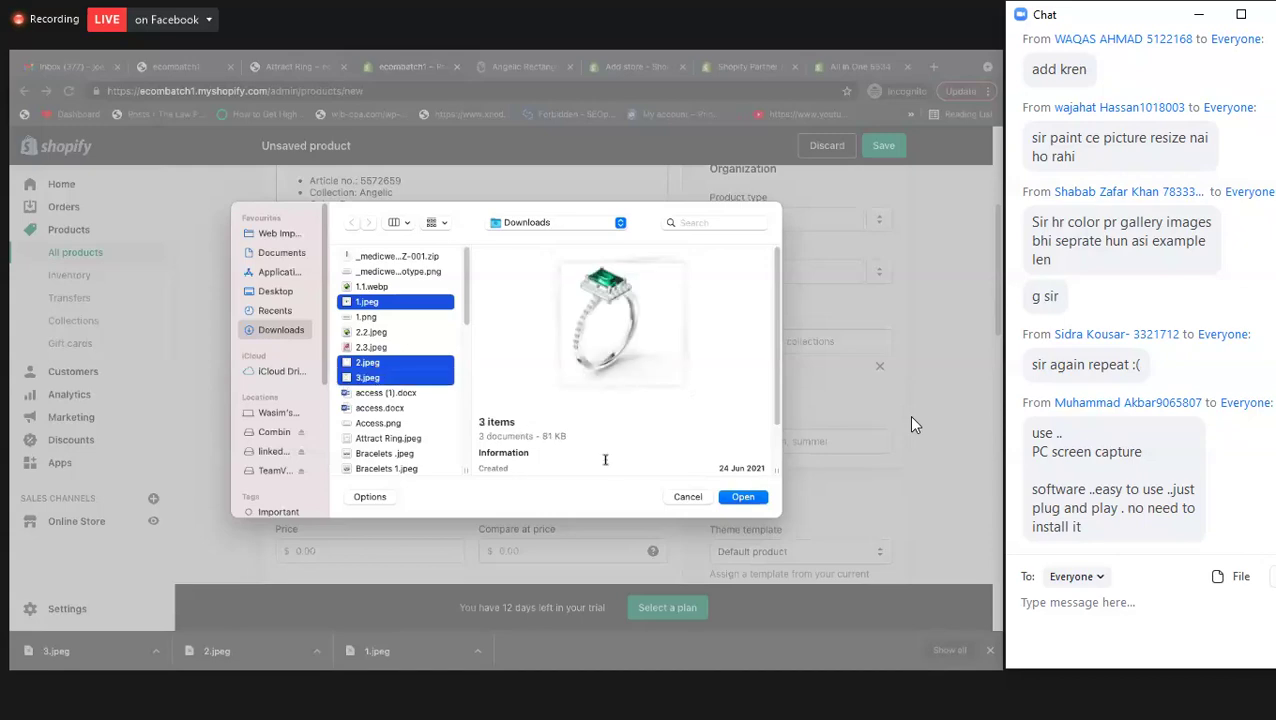
left_click(688, 497)
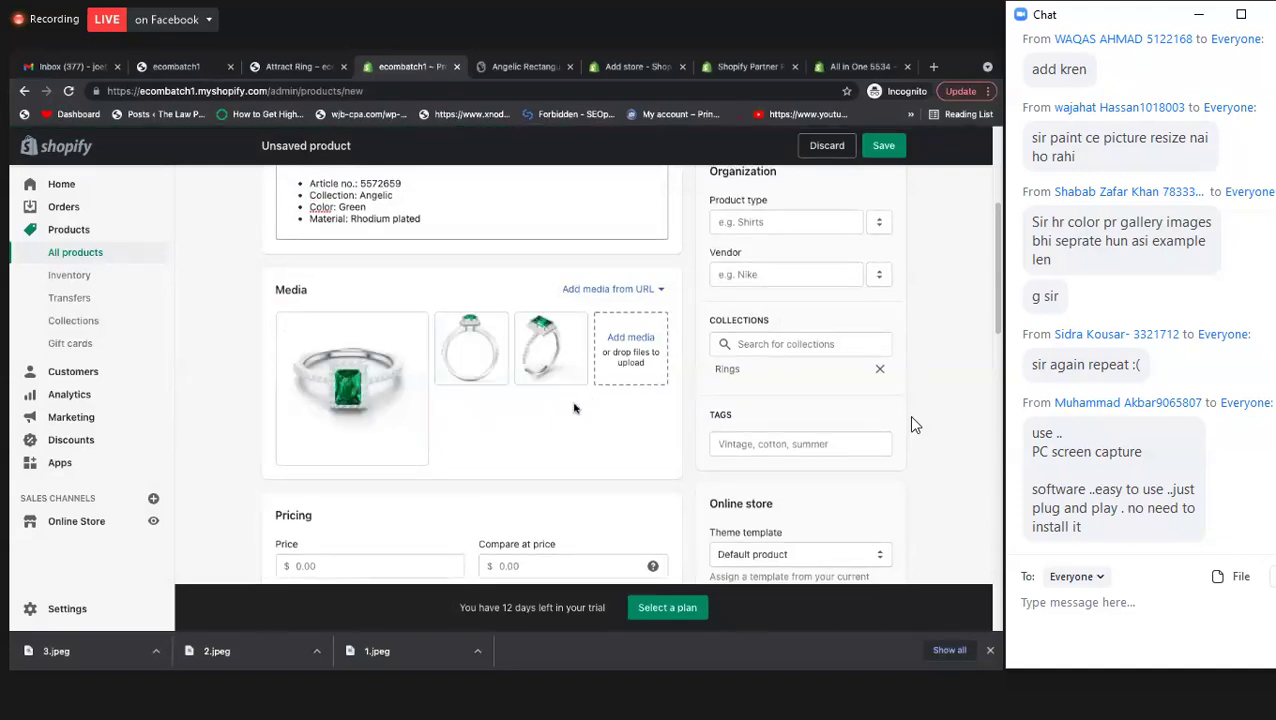
- Set the product's price to 17.99, its compare-at price to 29.99 and its cost per item to 6.00
scroll(610, 430, "down", 1)
scroll(540, 352, "down", 2)
left_click(371, 418)
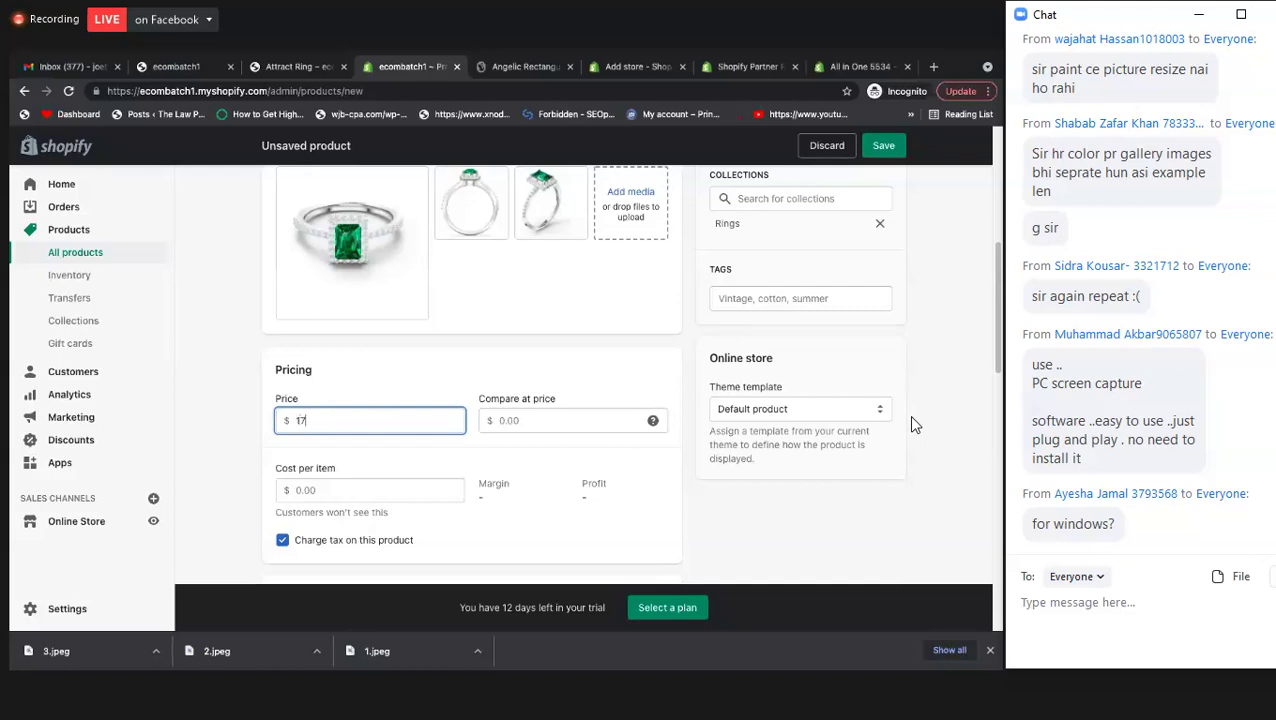
type("17.99")
type("2")
type("9.99")
left_click(390, 490)
type("6")
left_click(551, 465)
scroll(507, 463, "down", 1)
scroll(507, 463, "down", 1)
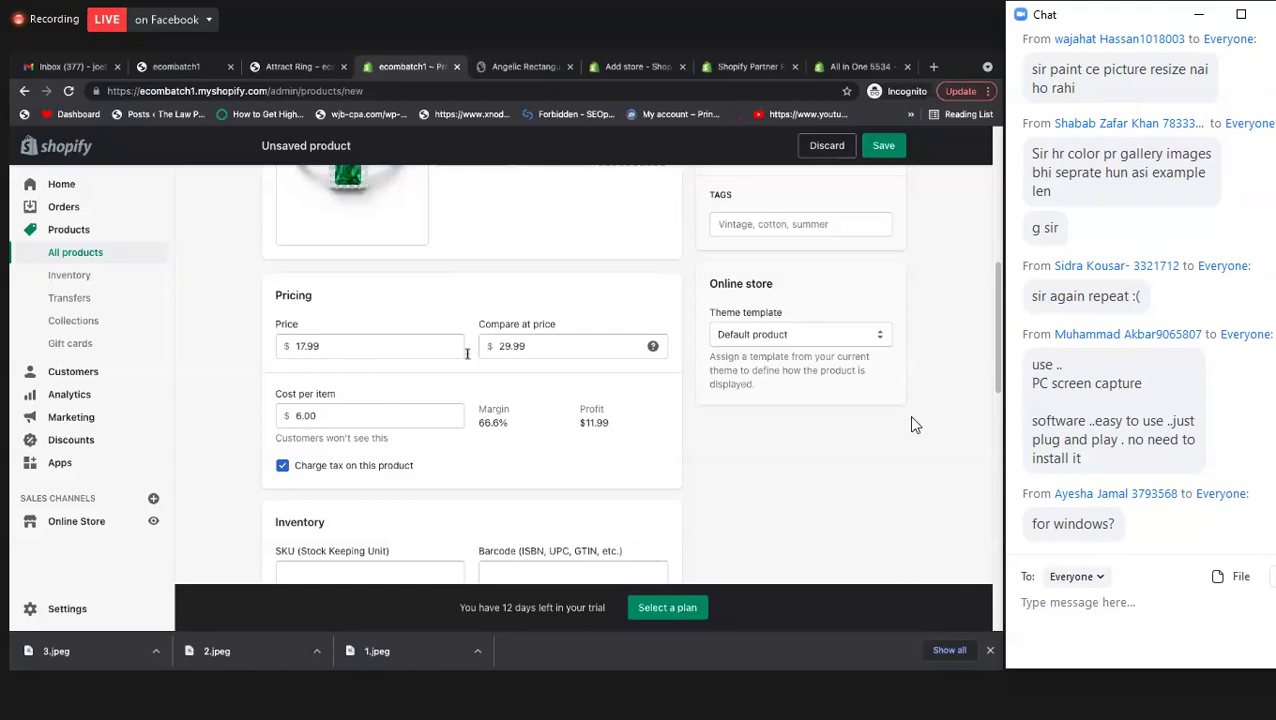
- Turn off charging tax on this product
left_click(293, 349)
key("Tab")
scroll(531, 346, "down", 3)
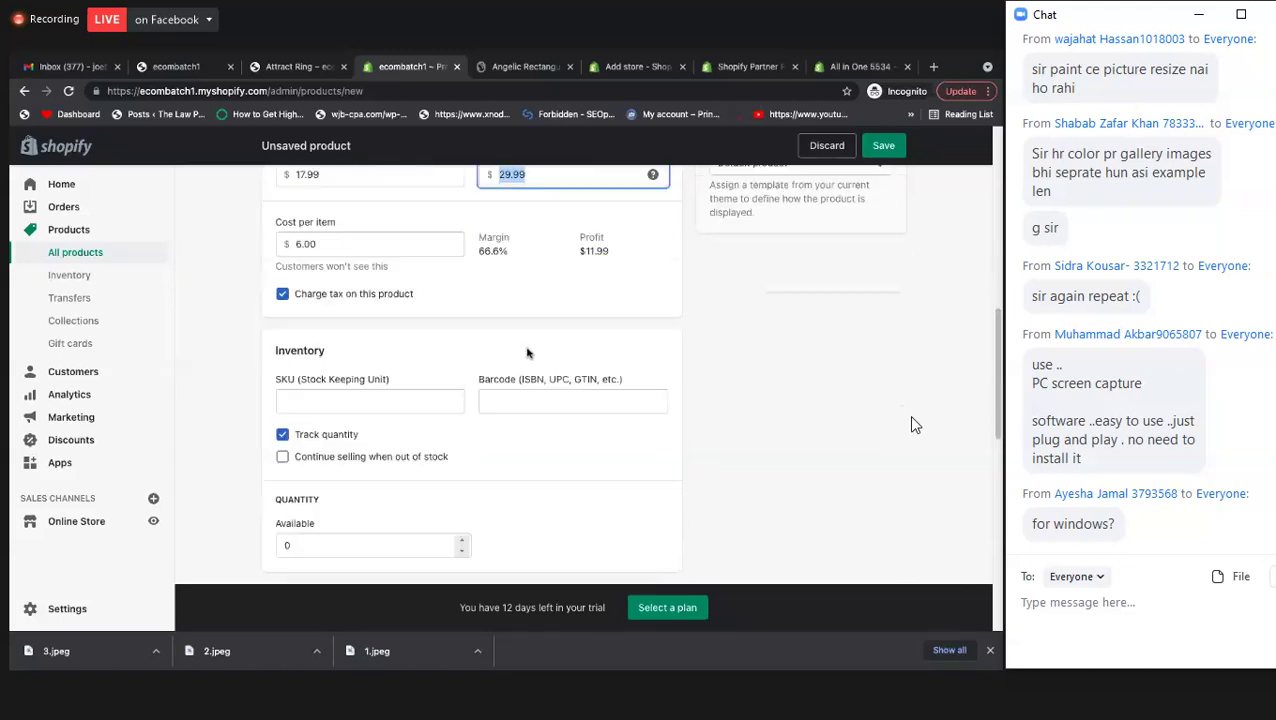
double_click(340, 243)
left_click_drag(498, 262, 567, 337)
left_click(344, 320)
scroll(500, 340, "down", 2)
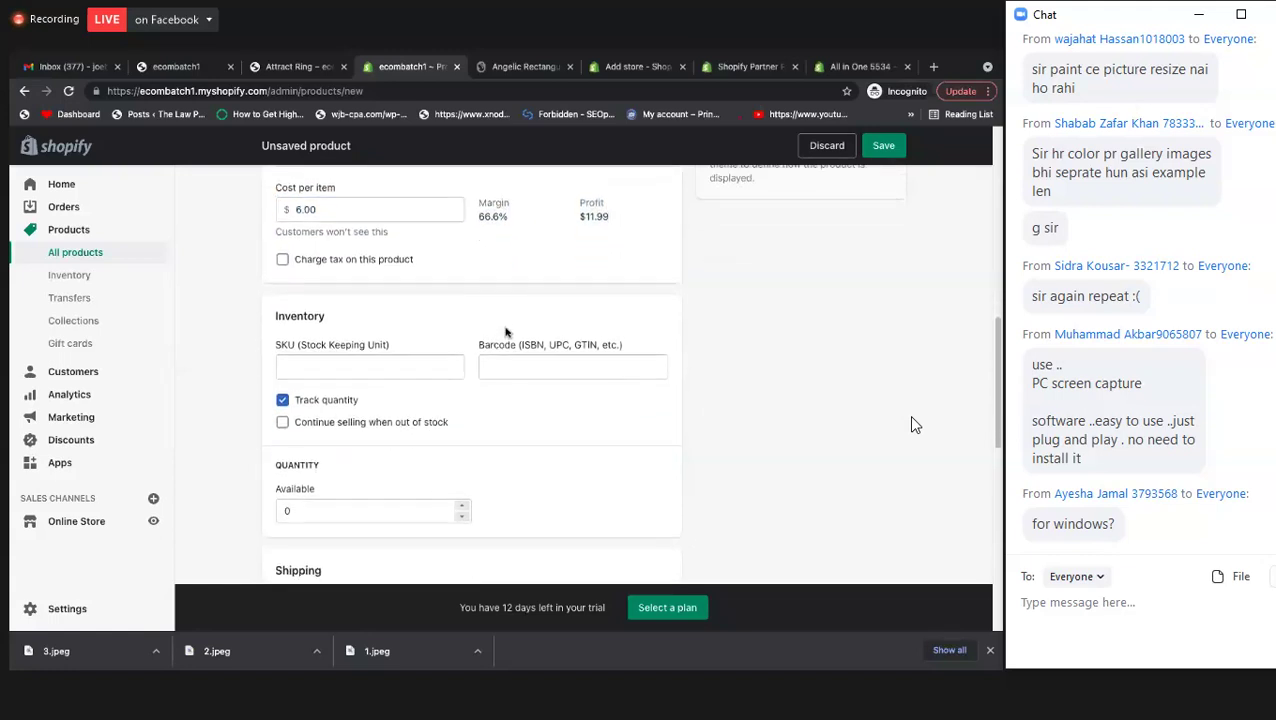
- Set the product's SKU to 0002134 and its available quantity to 50
left_click(383, 318)
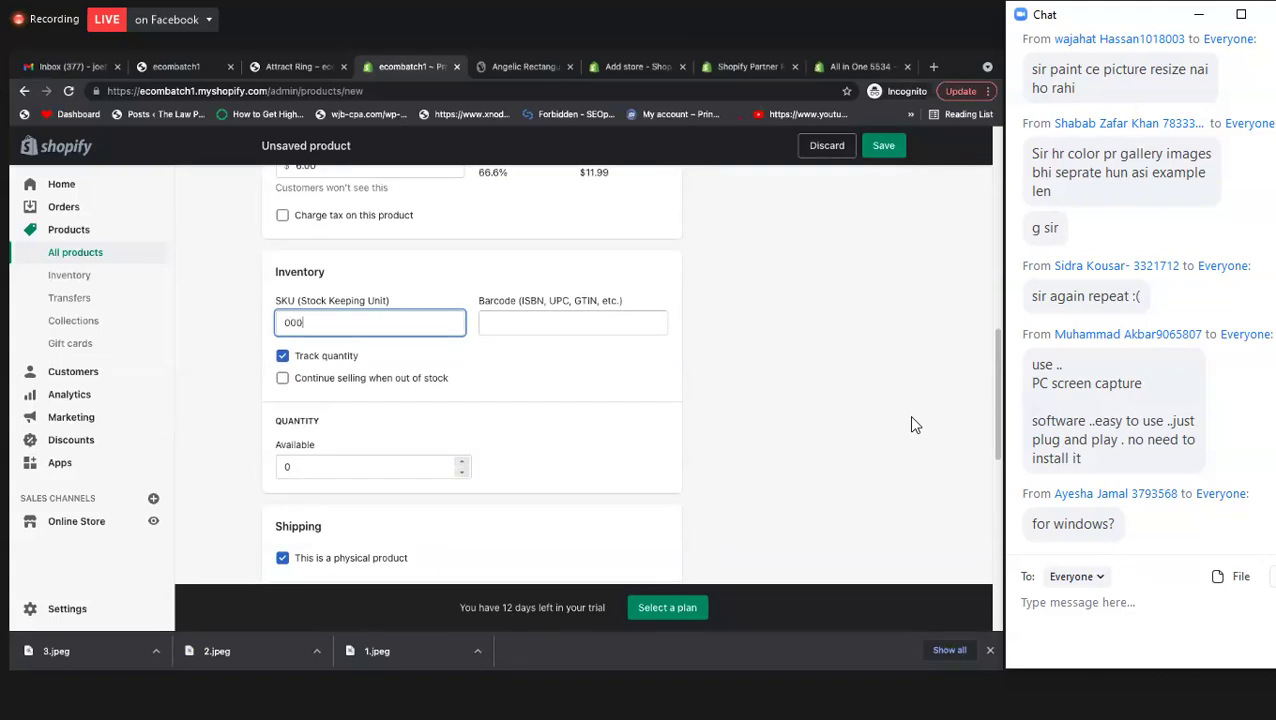
scroll(320, 378, "down", 1)
scroll(325, 385, "down", 1)
left_click(323, 386)
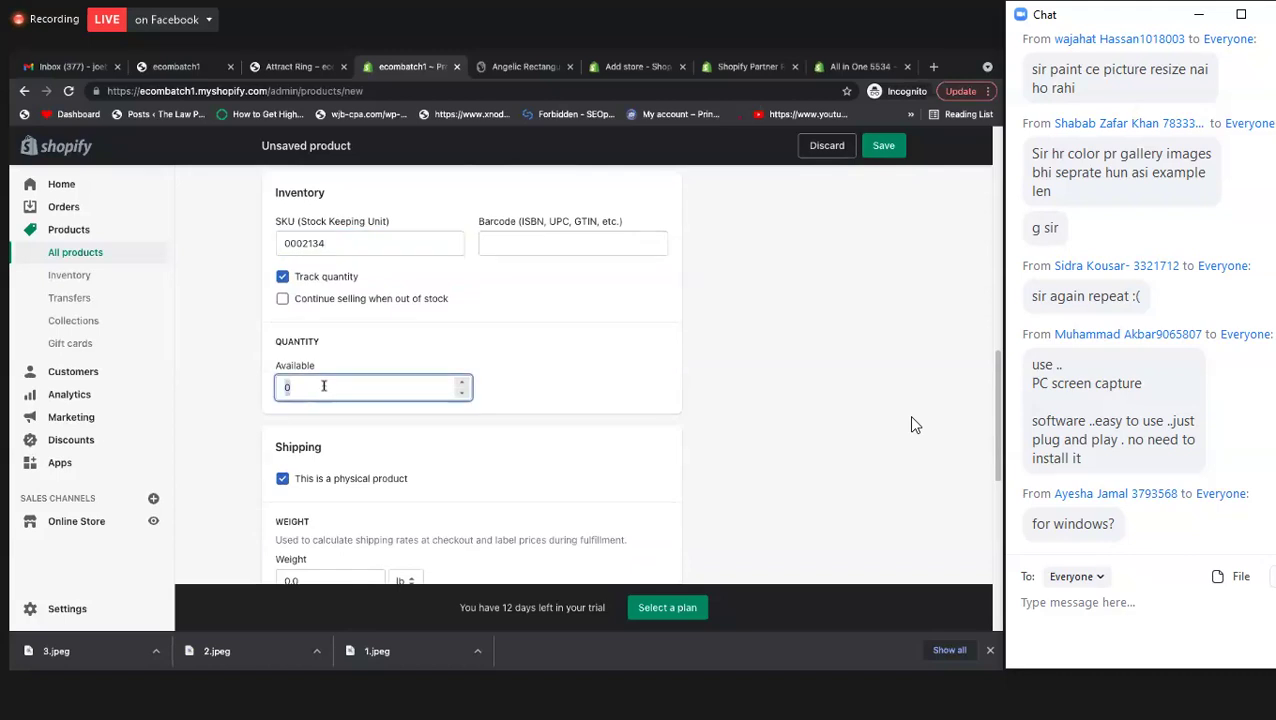
type("50")
- Review the product's pricing and check the ring's price and size options on the Swarovski page
scroll(379, 392, "up", 1)
scroll(379, 392, "up", 10)
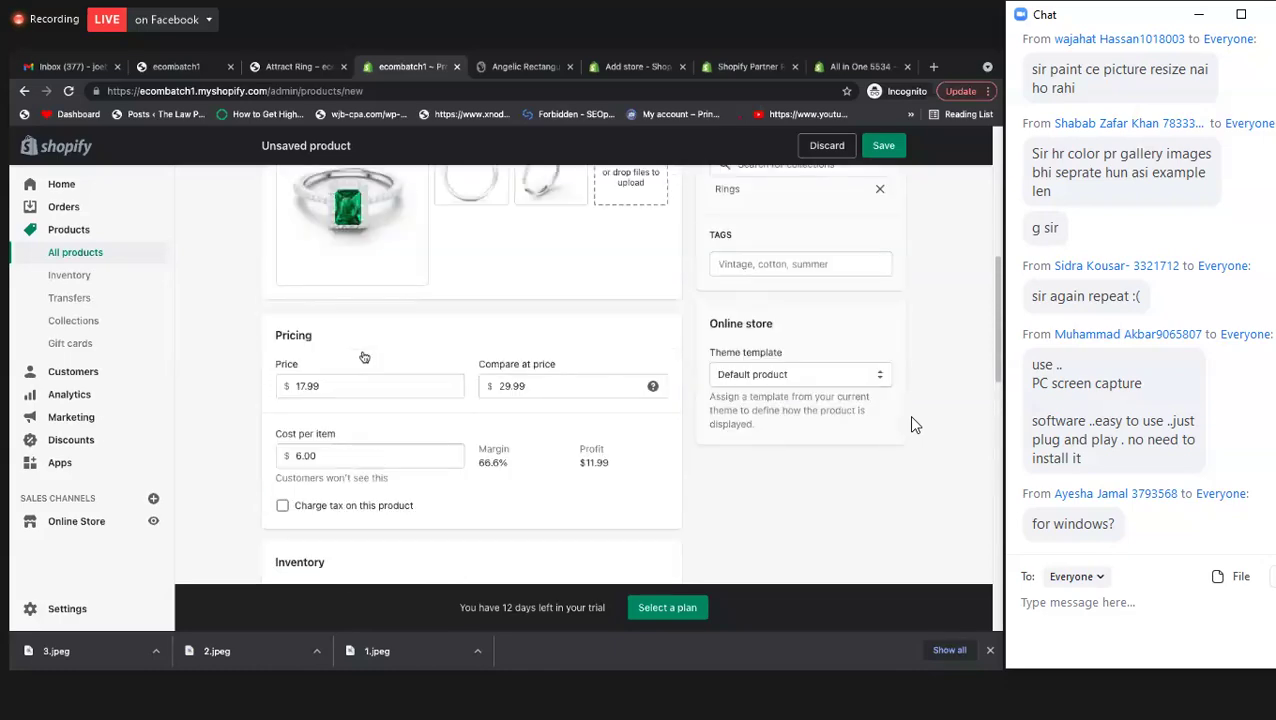
scroll(567, 148, "down", 4)
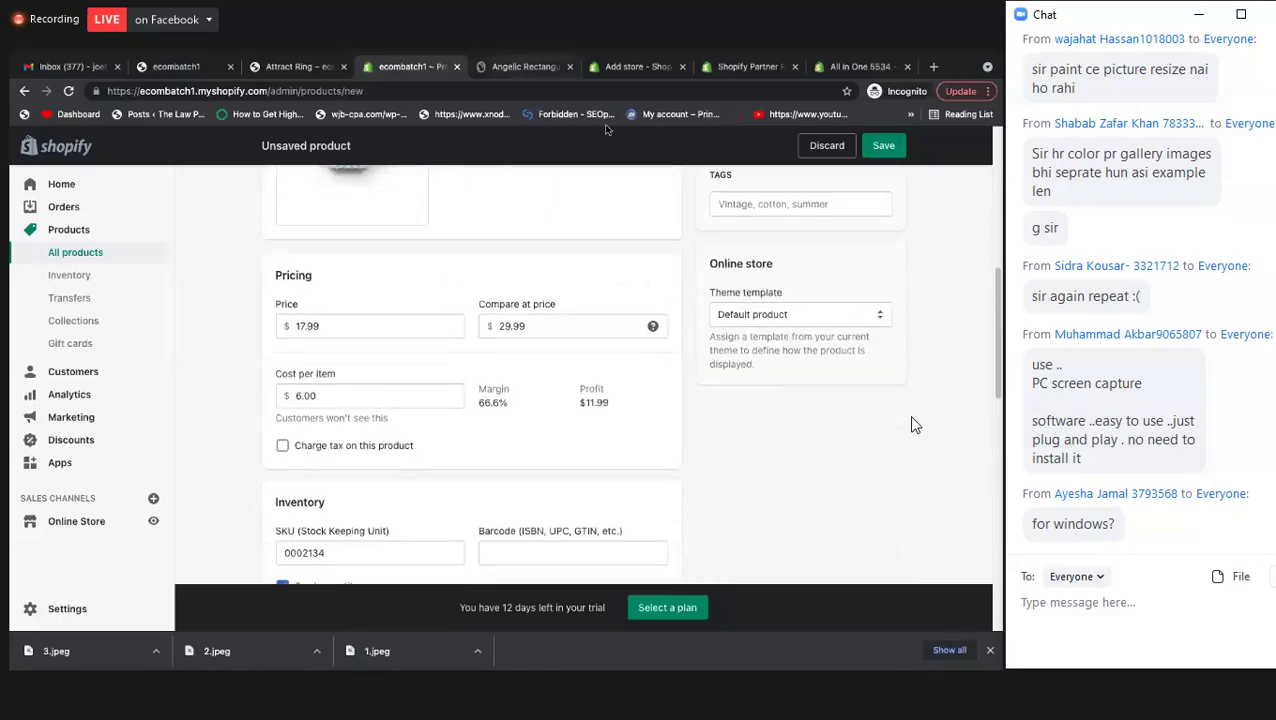
left_click(520, 66)
mouse_move(662, 147)
scroll(704, 352, "up", 5)
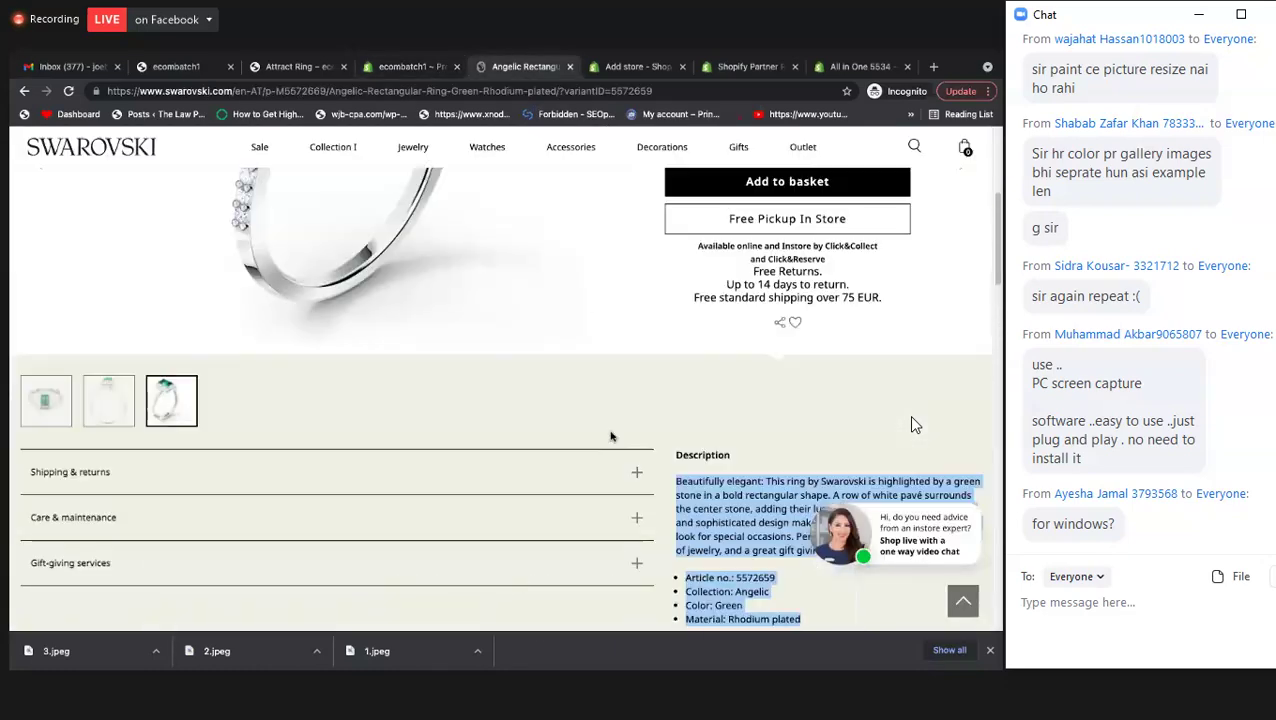
scroll(700, 345, "down", 1)
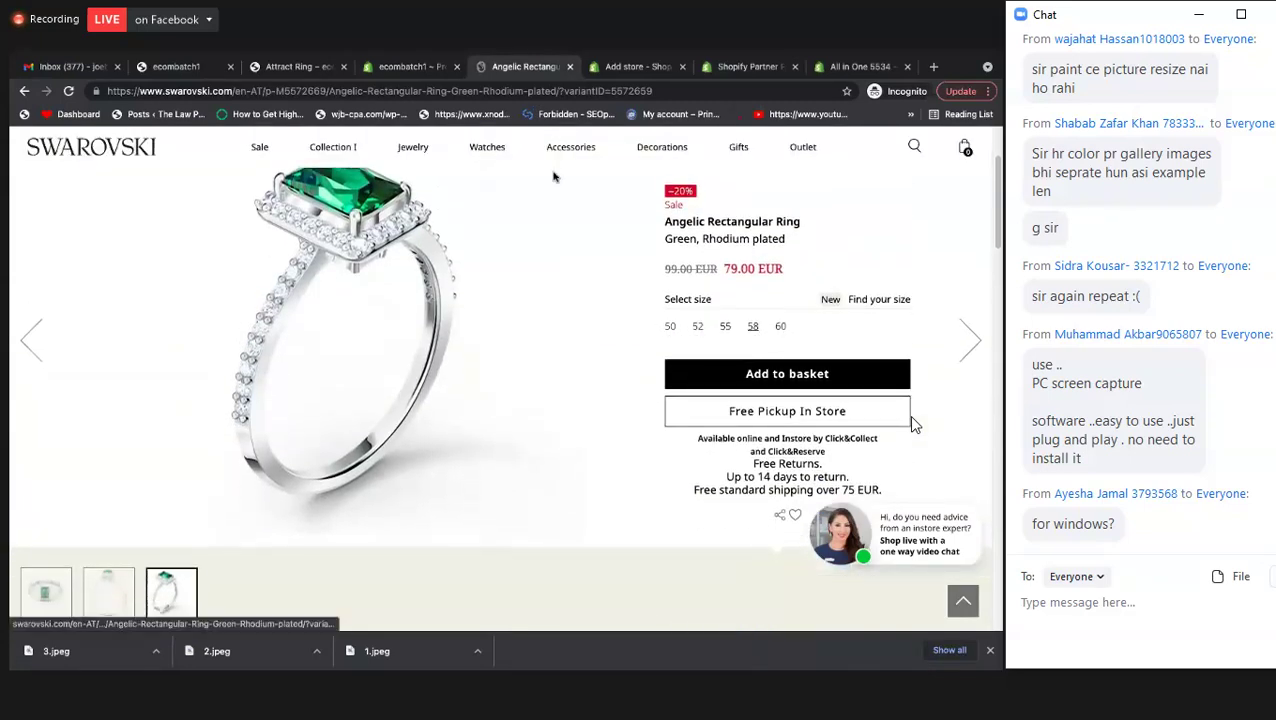
key("ctrl+shift+Tab")
- Set the physical product's shipping weight to 45 lb
scroll(400, 350, "down", 5)
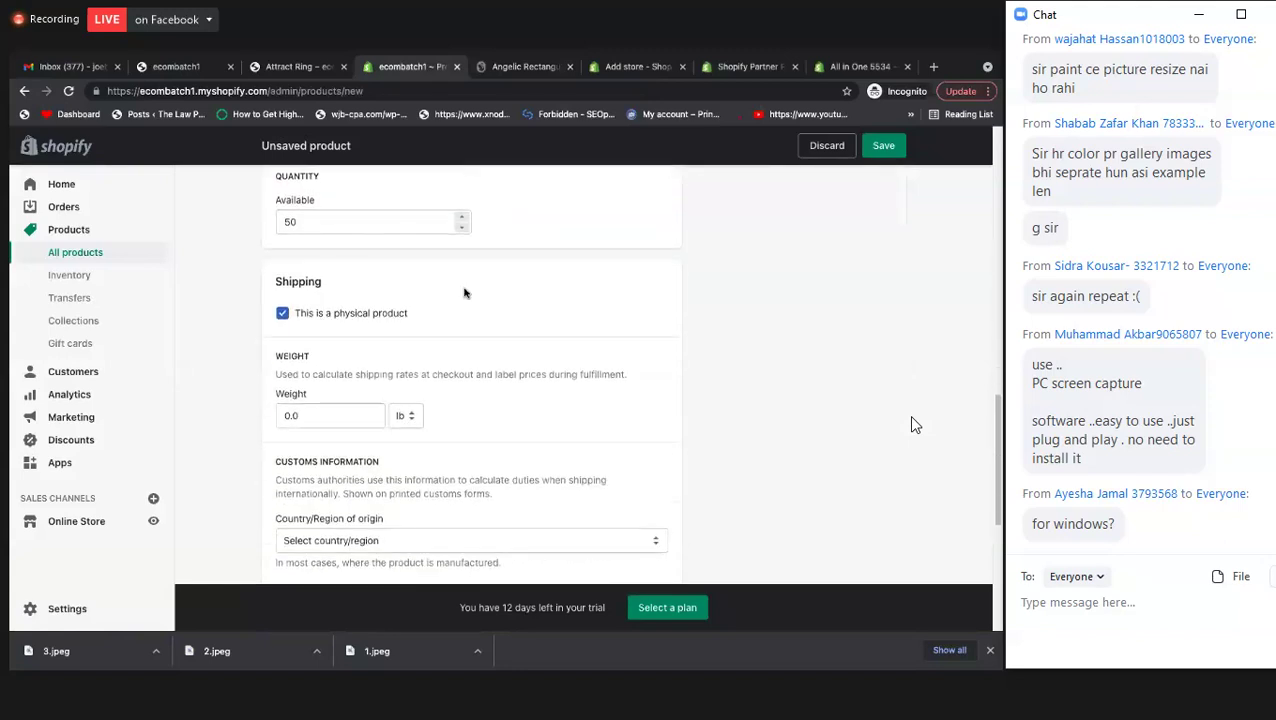
scroll(398, 270, "down", 1)
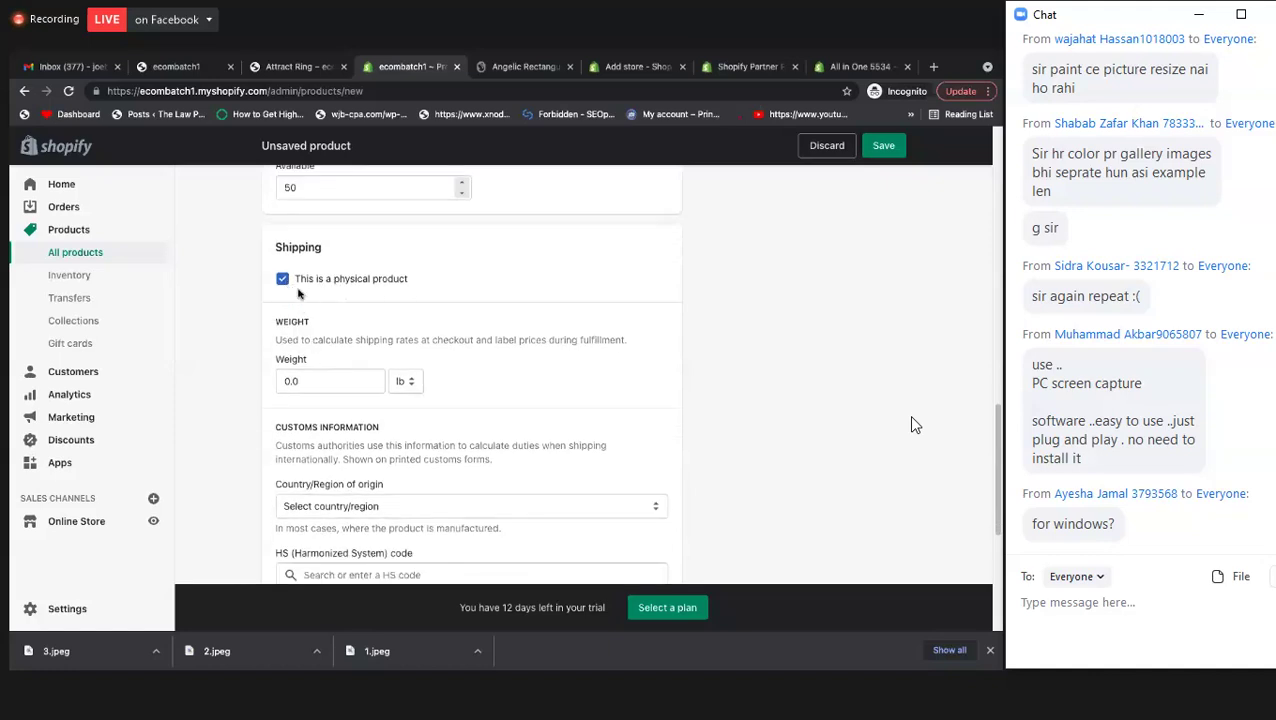
scroll(383, 318, "down", 2)
left_click(303, 287)
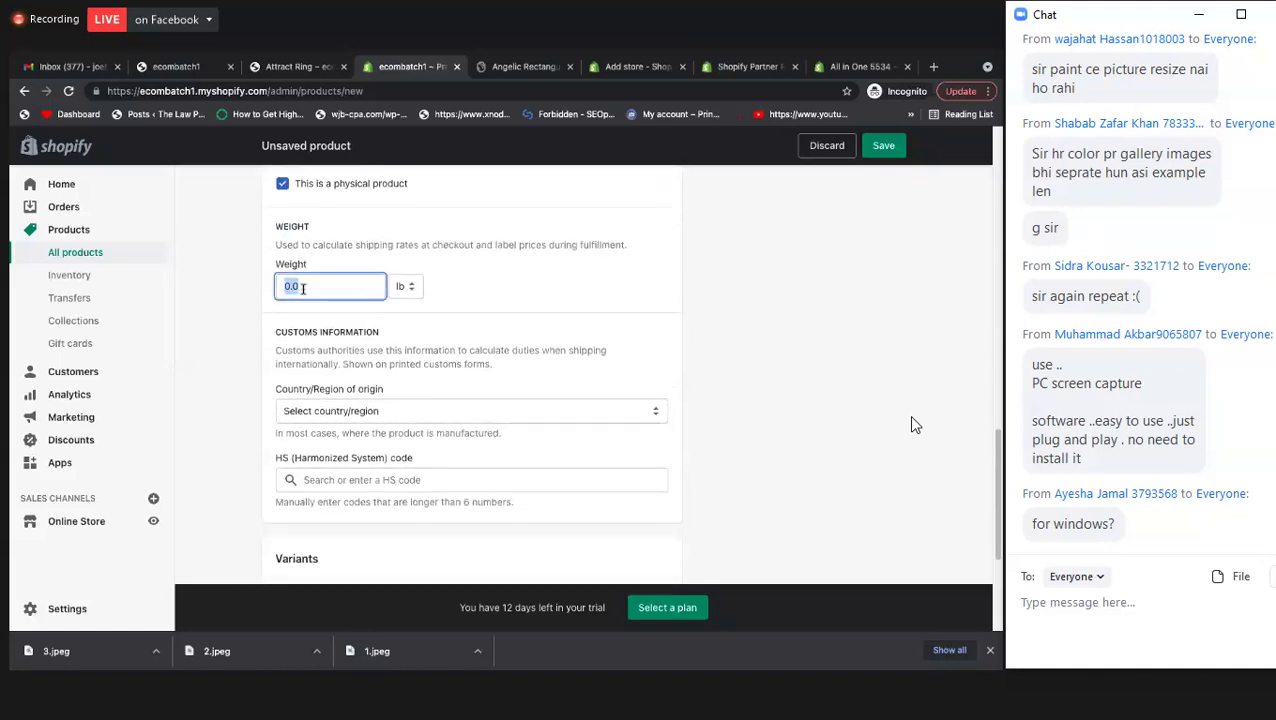
type("45")
left_click(506, 322)
scroll(495, 352, "down", 1)
- Choose United States as the product's country/region of origin in the customs information
left_click(439, 362)
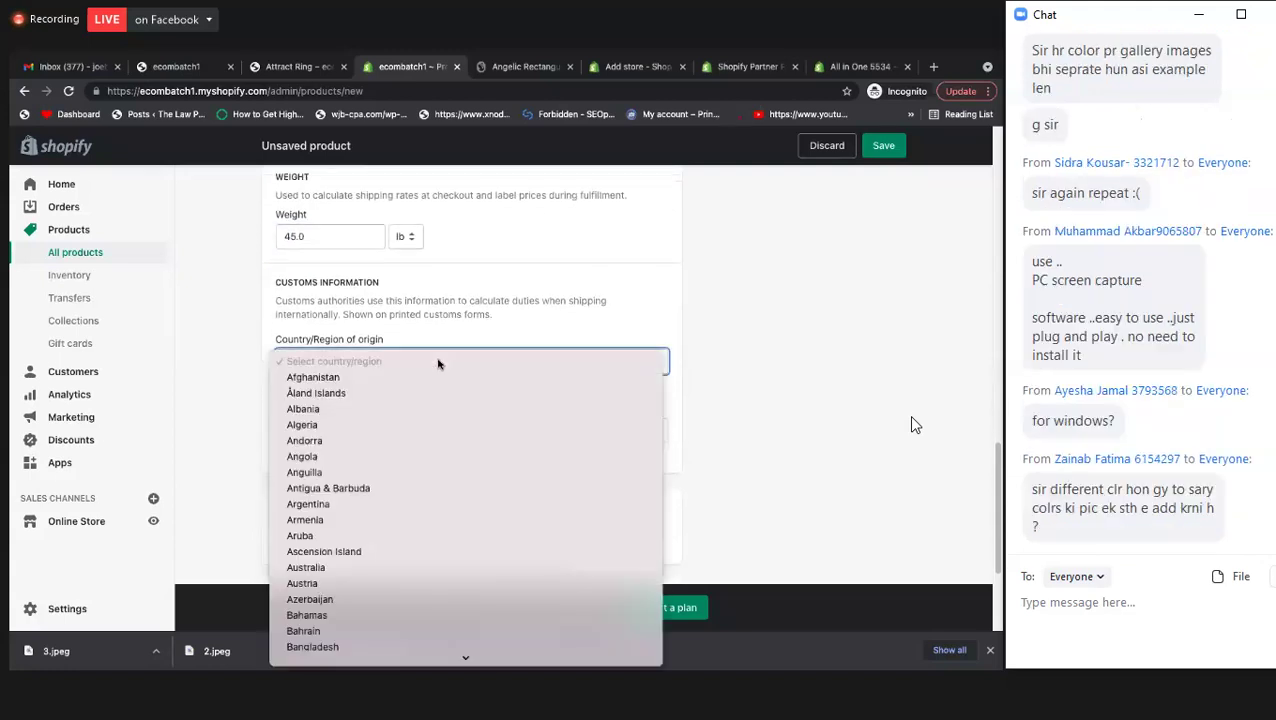
scroll(438, 365, "down", 20)
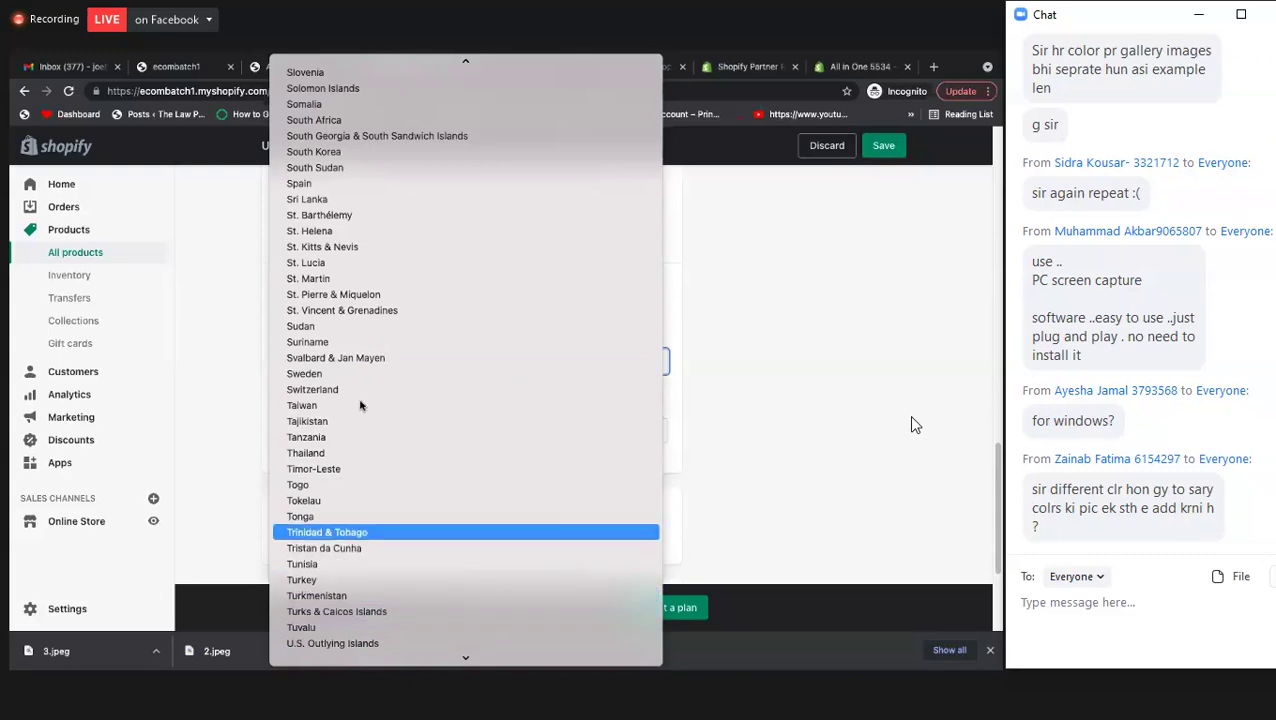
scroll(360, 520, "down", 1)
scroll(360, 522, "down", 1)
key("Return")
- Review the product's variants option, search engine listing preview, pricing, inventory quantity and shipping details
scroll(295, 350, "down", 1)
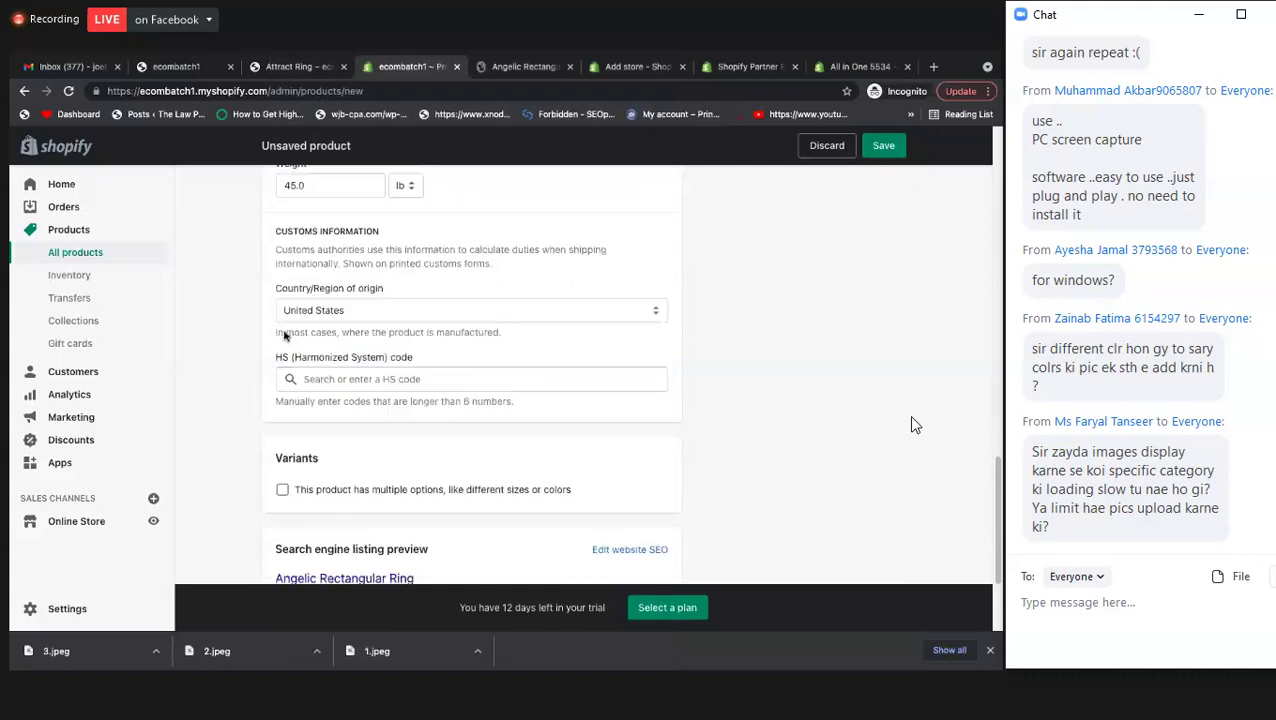
scroll(284, 336, "down", 2)
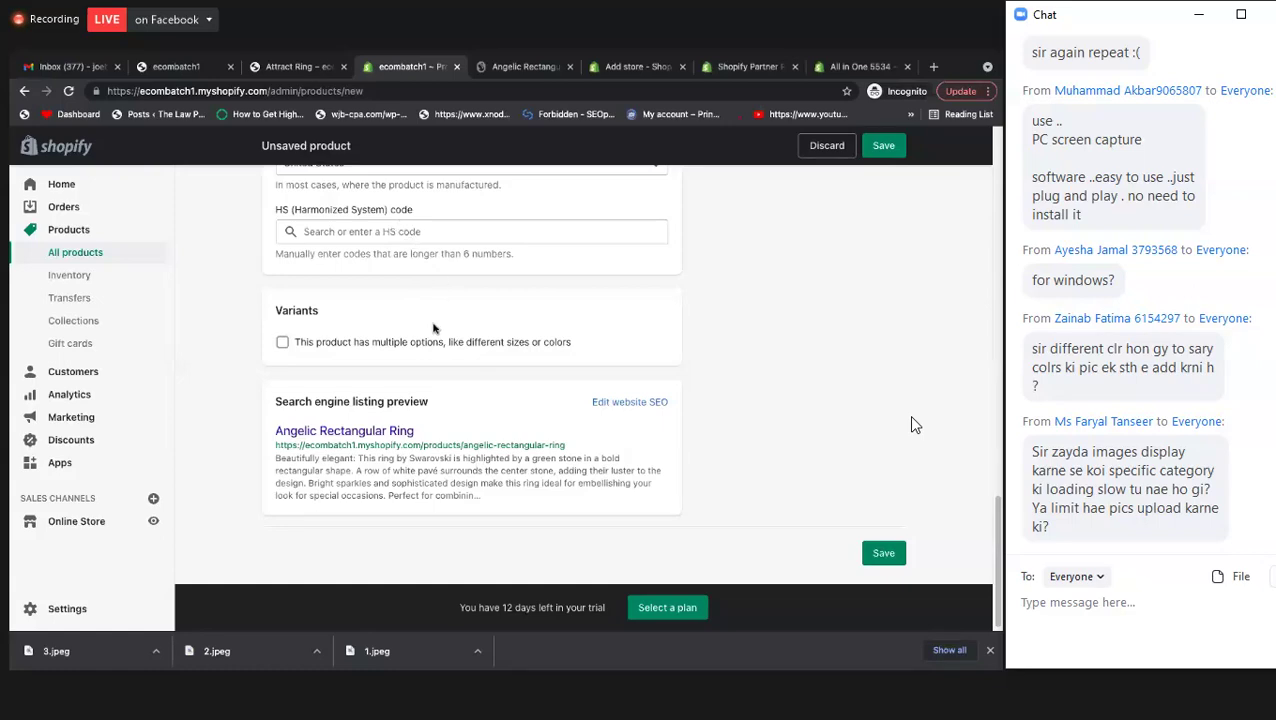
scroll(437, 282, "up", 8)
scroll(433, 326, "up", 6)
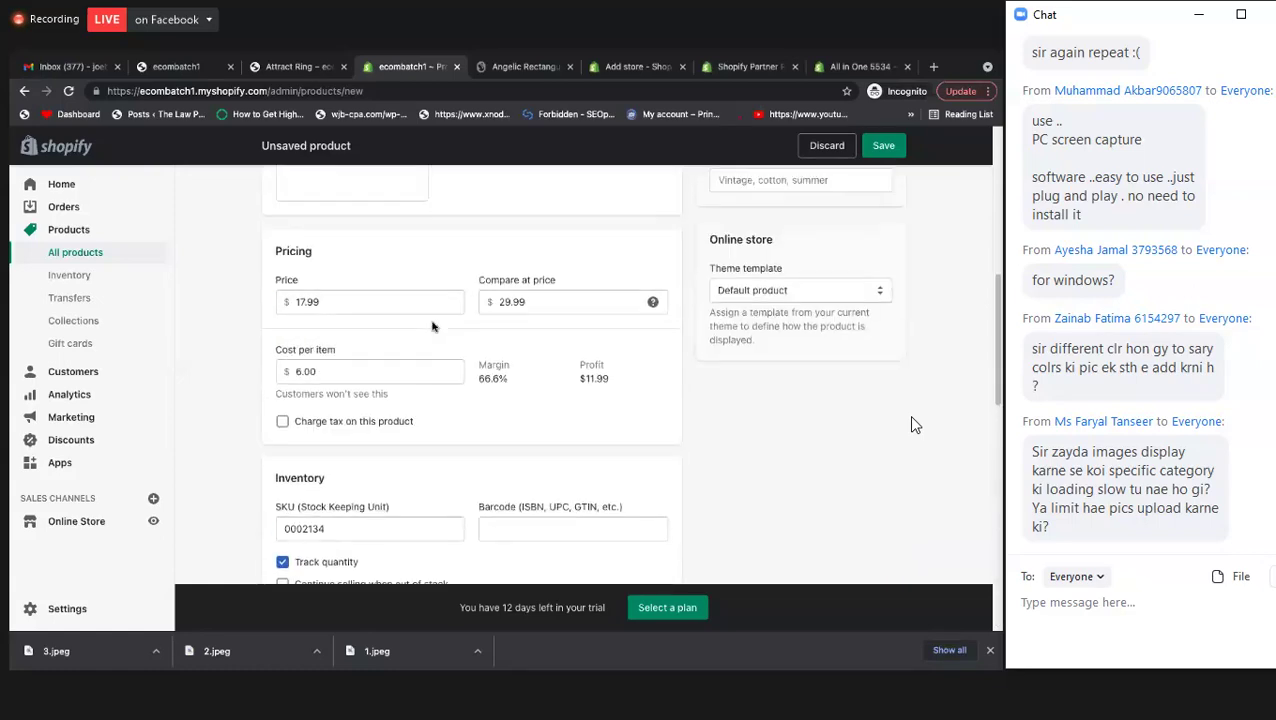
scroll(433, 326, "down", 2)
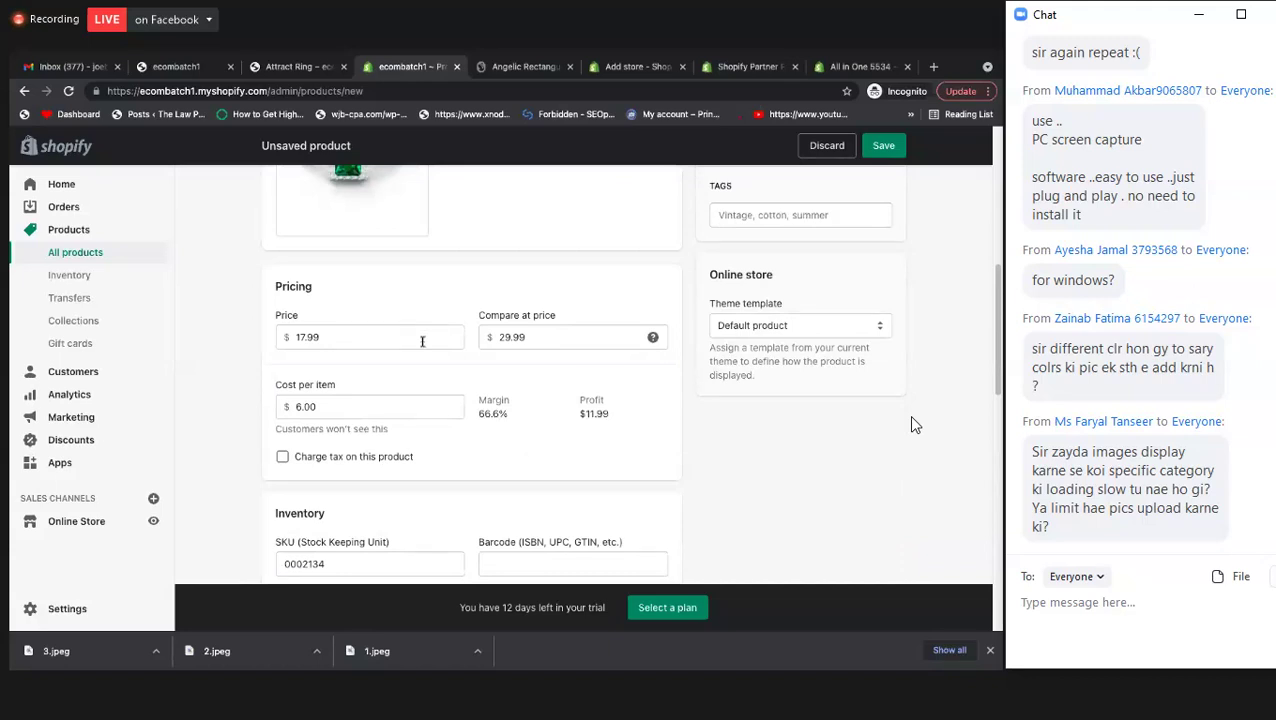
scroll(421, 353, "down", 5)
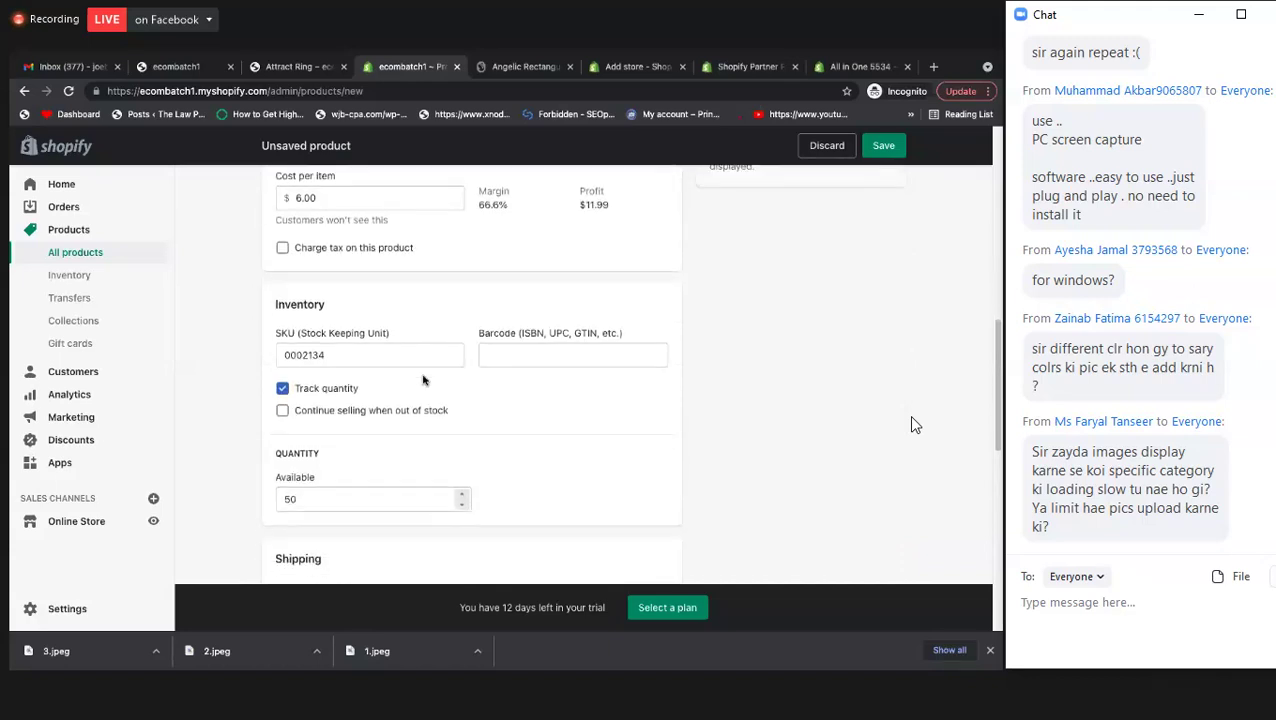
left_click(316, 306)
double_click(290, 304)
scroll(510, 372, "down", 1)
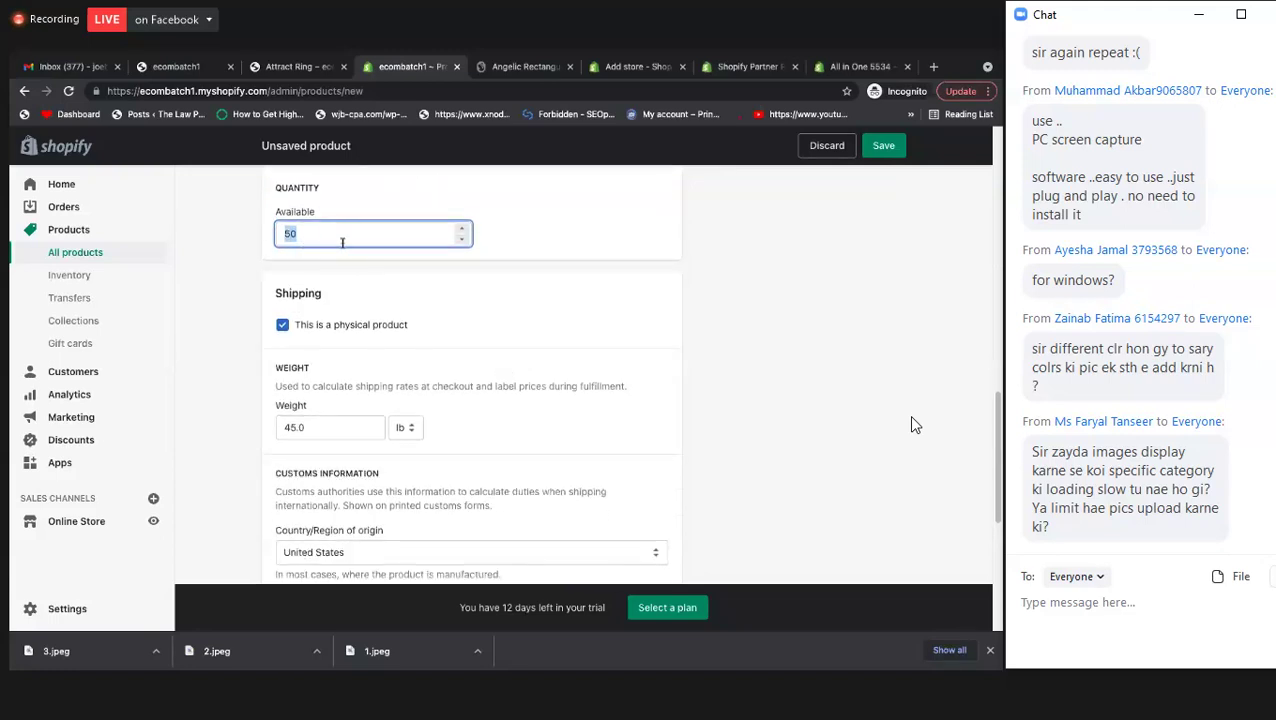
- Enable multiple options, like different sizes or colors, for the product's variants
scroll(565, 339, "down", 2)
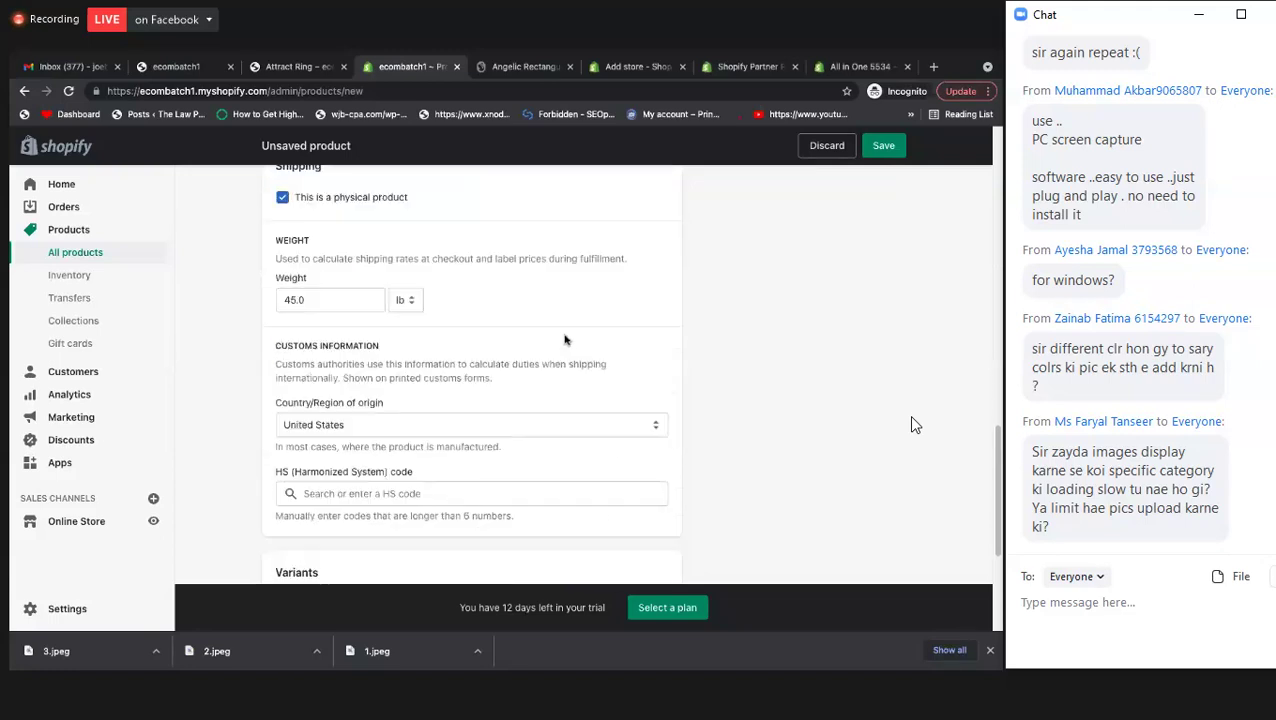
scroll(425, 318, "down", 3)
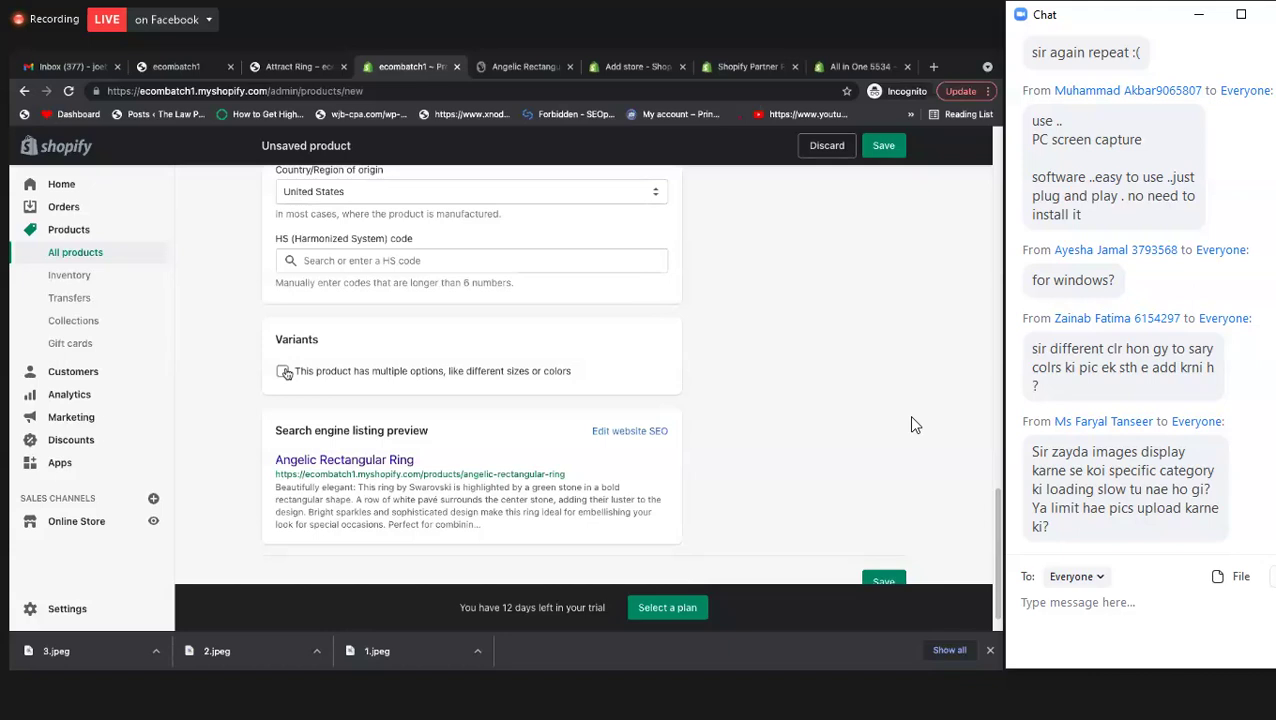
scroll(426, 383, "up", 1)
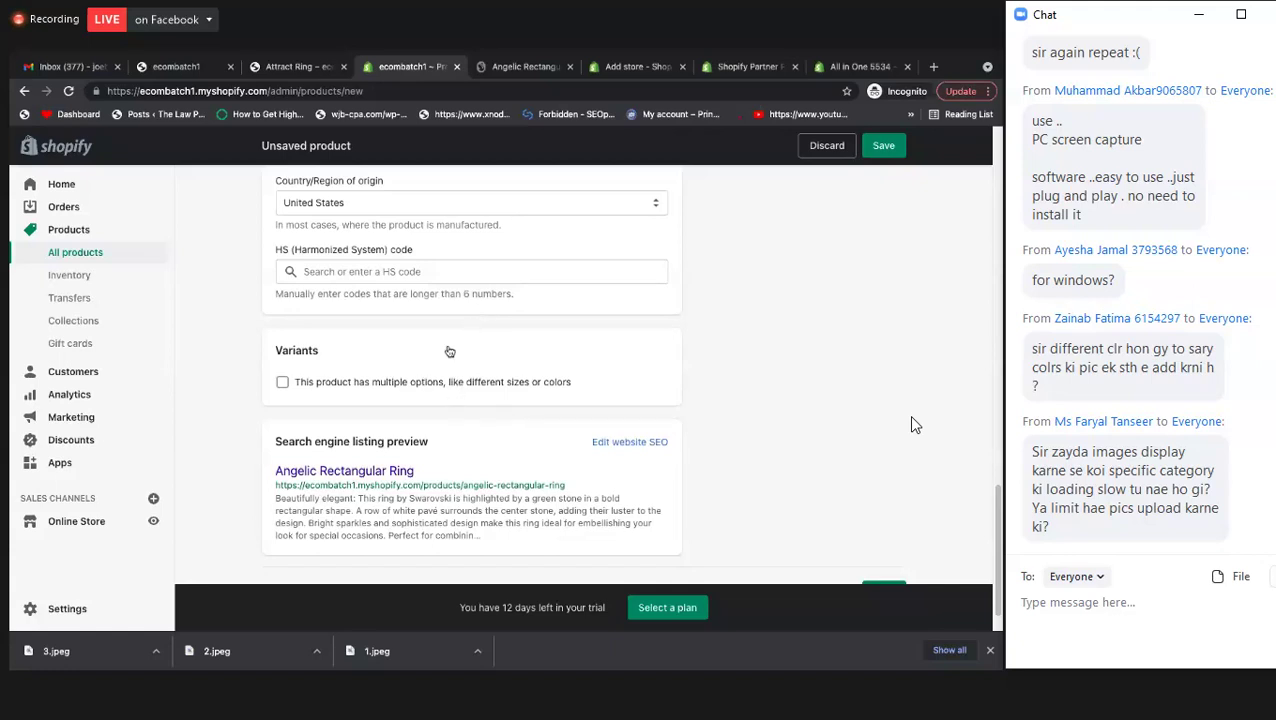
left_click(346, 388)
scroll(505, 396, "down", 3)
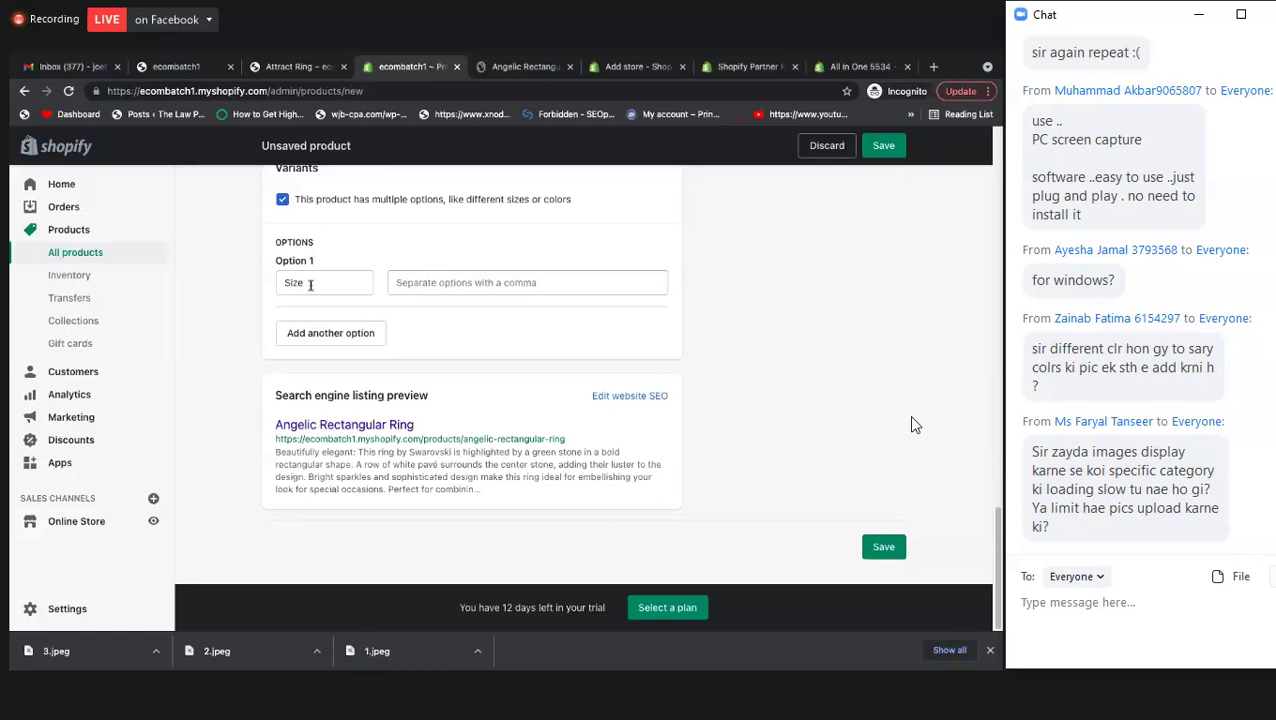
- Enter 50, 52, 56, 58 and 60 as the Size option's values and check the sizes on the Swarovski page
left_click(445, 288)
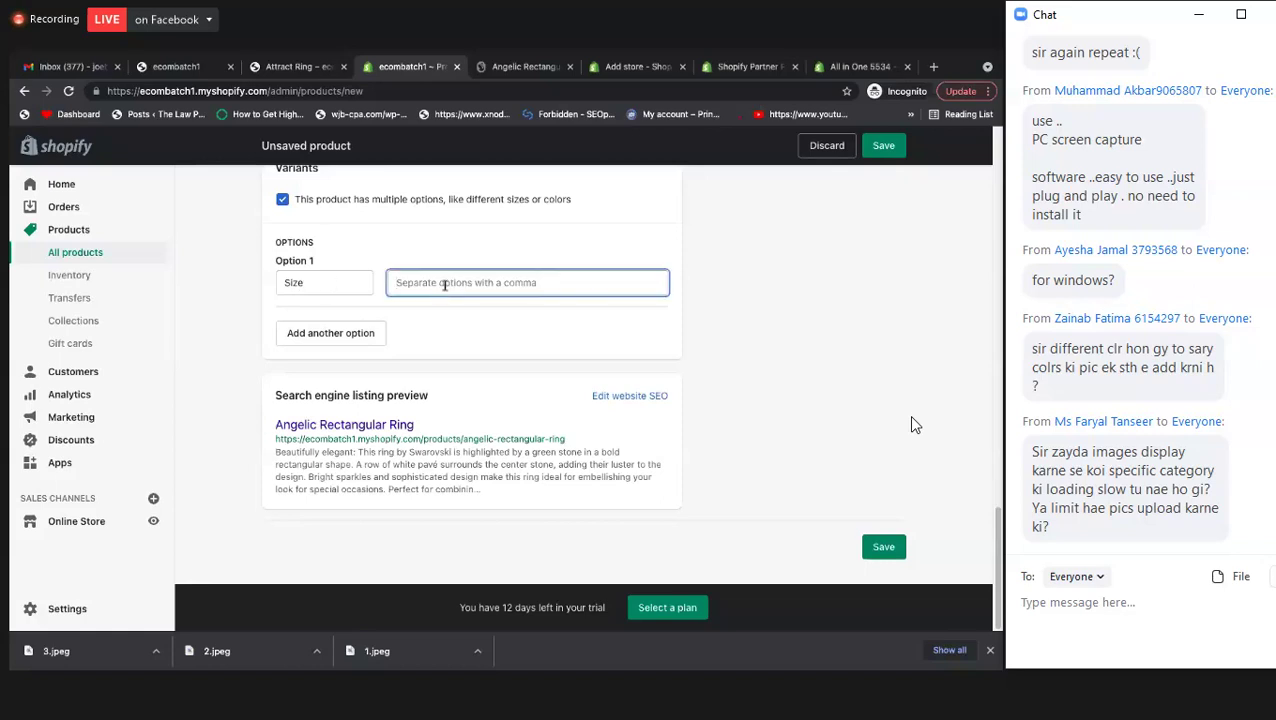
type("50")
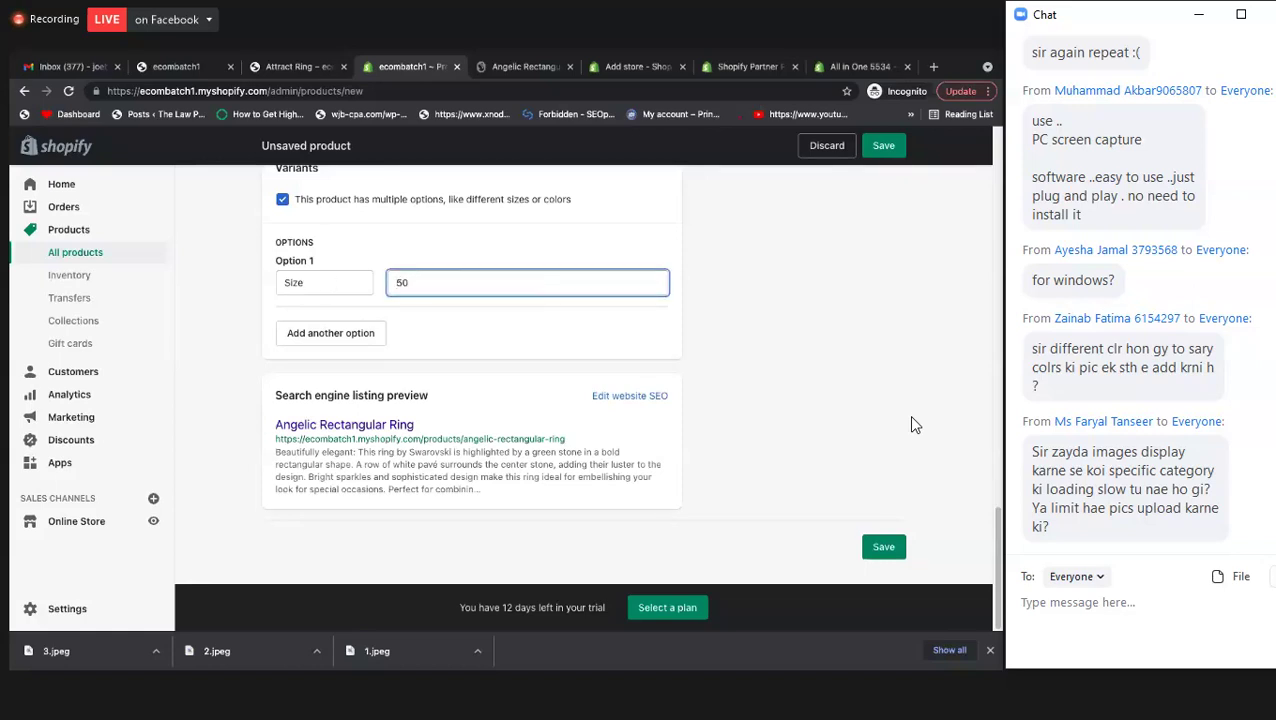
key("Return")
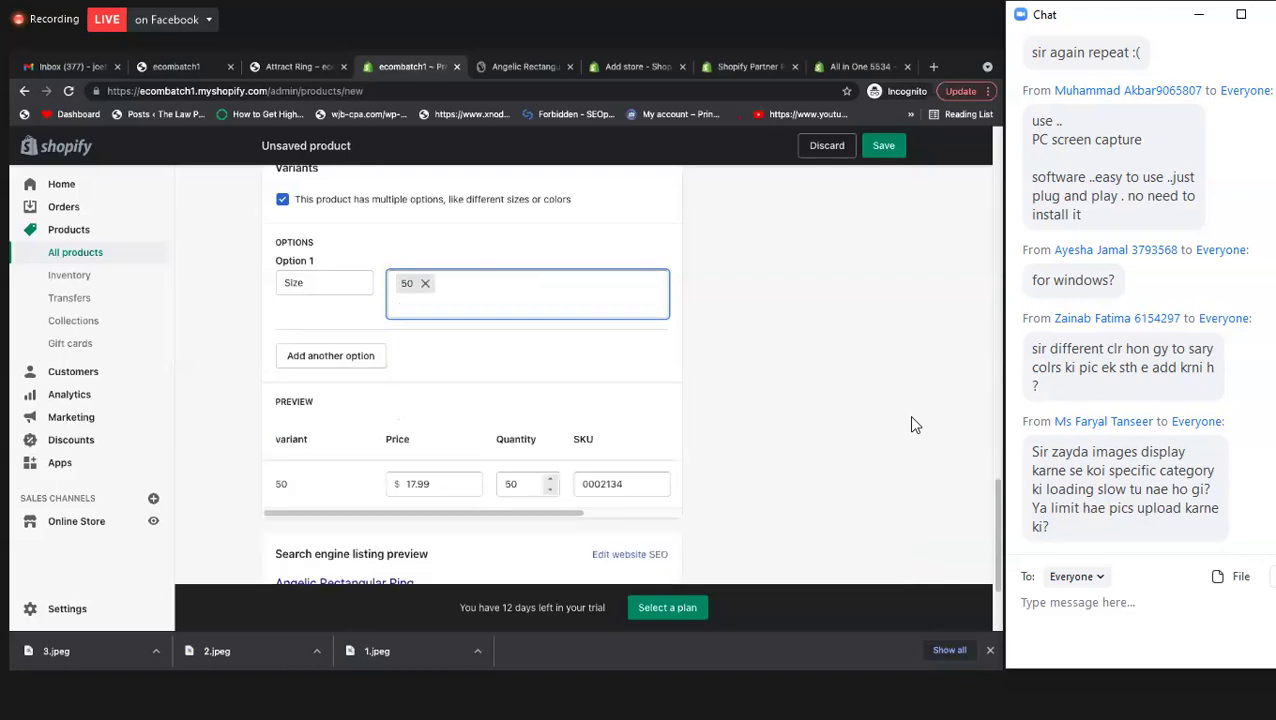
key("Return")
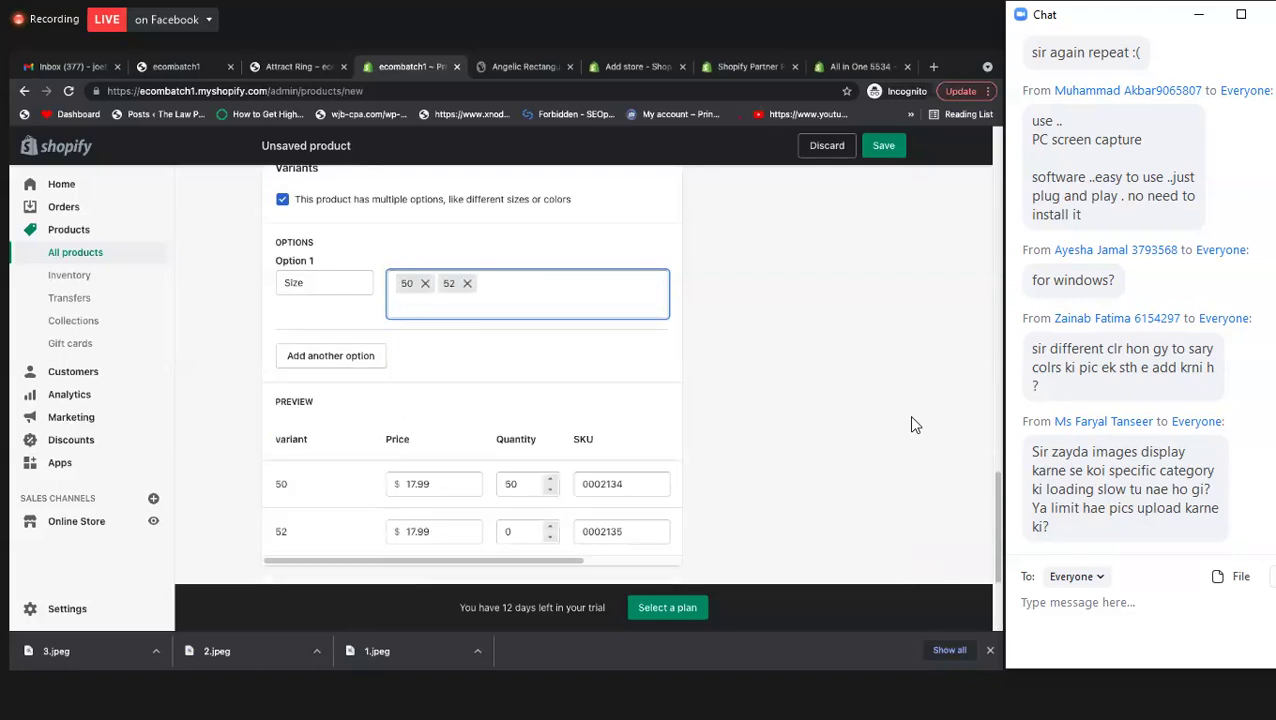
type("56")
key("Return")
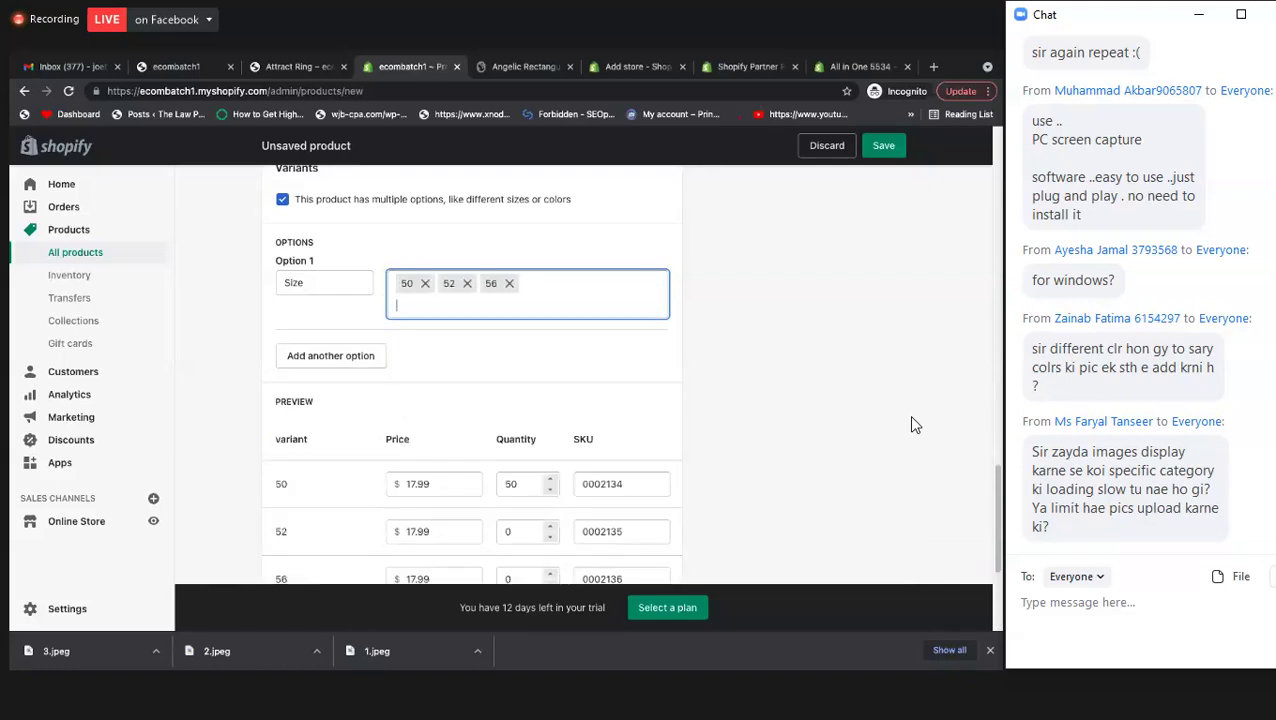
type("58")
key("Return")
type("60")
key("Return")
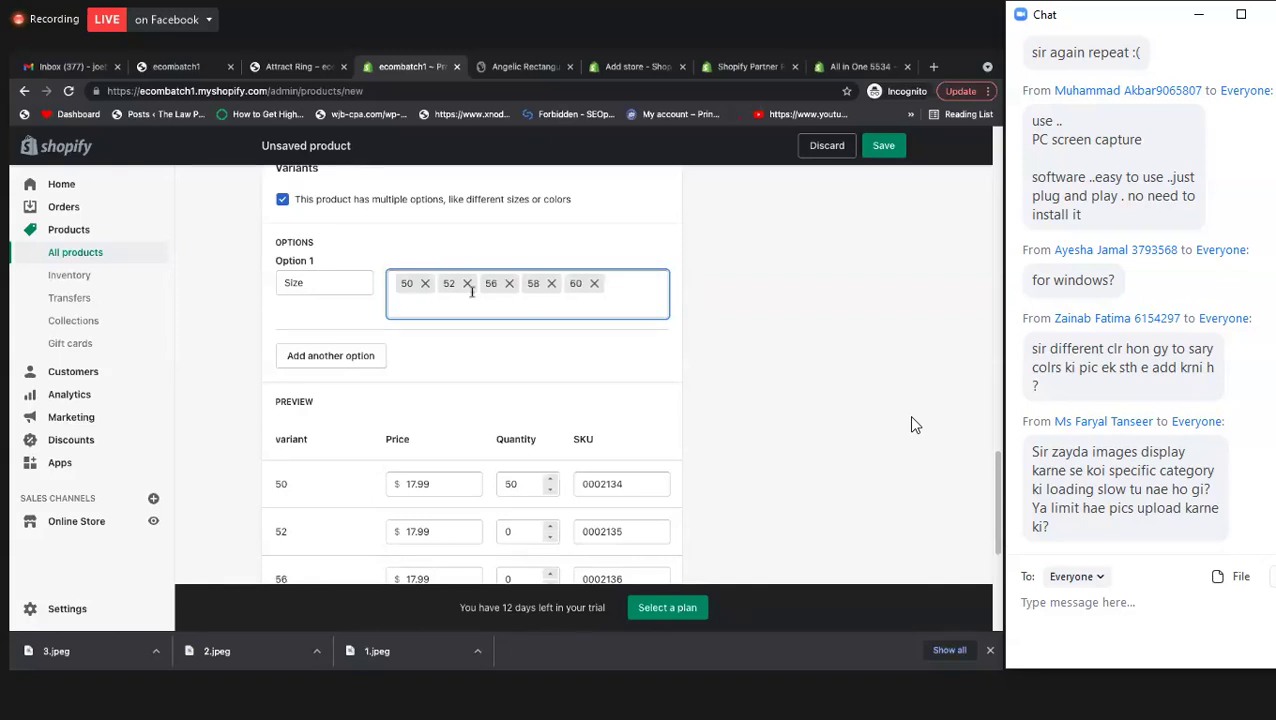
left_click(678, 280)
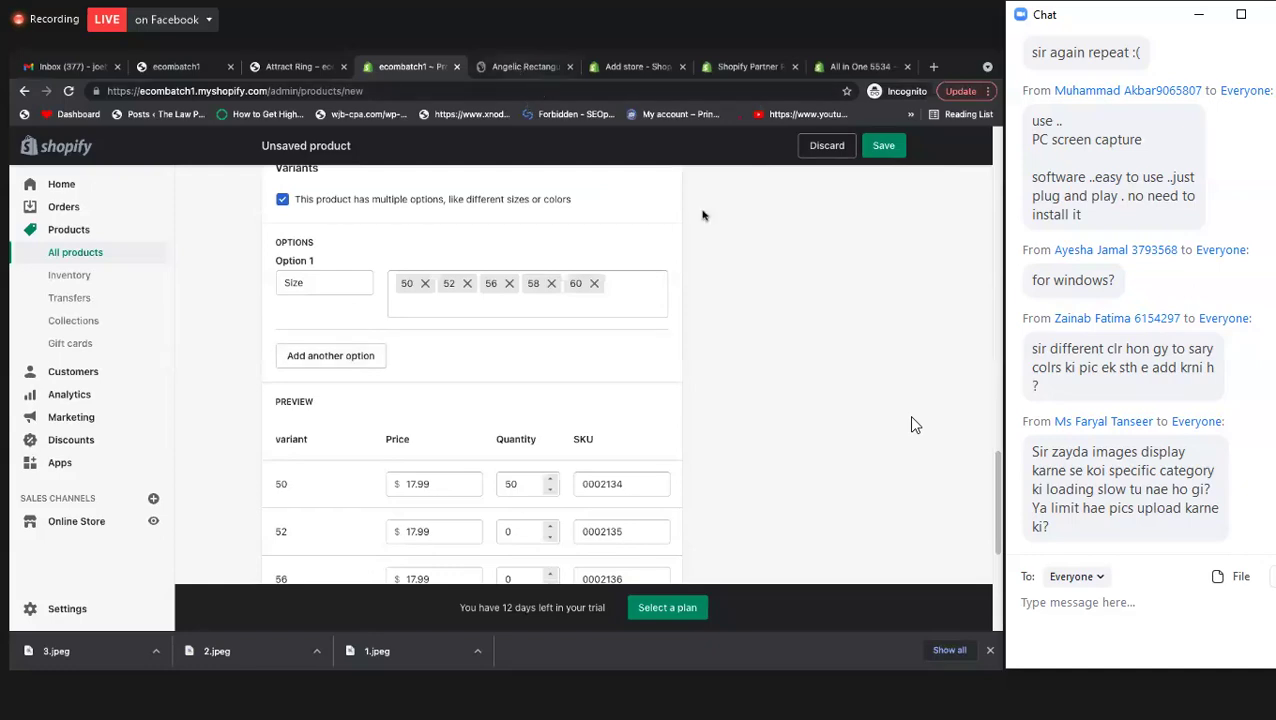
left_click(517, 66)
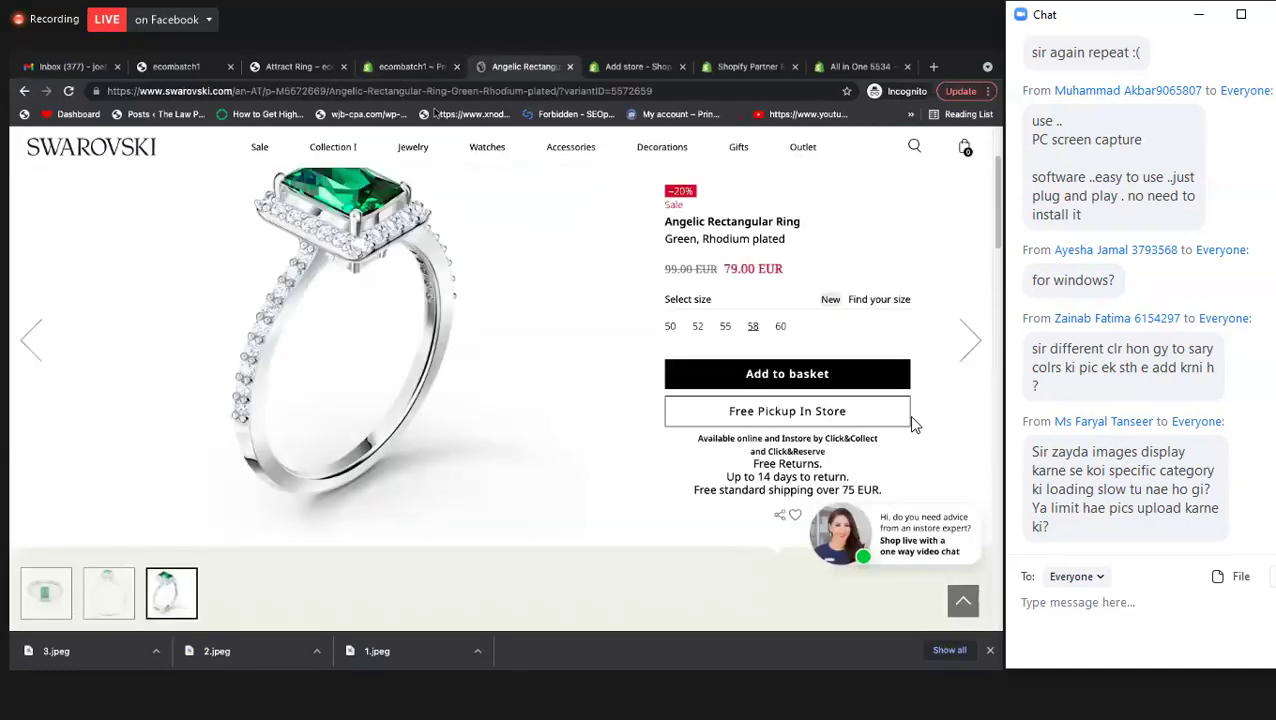
left_click(431, 70)
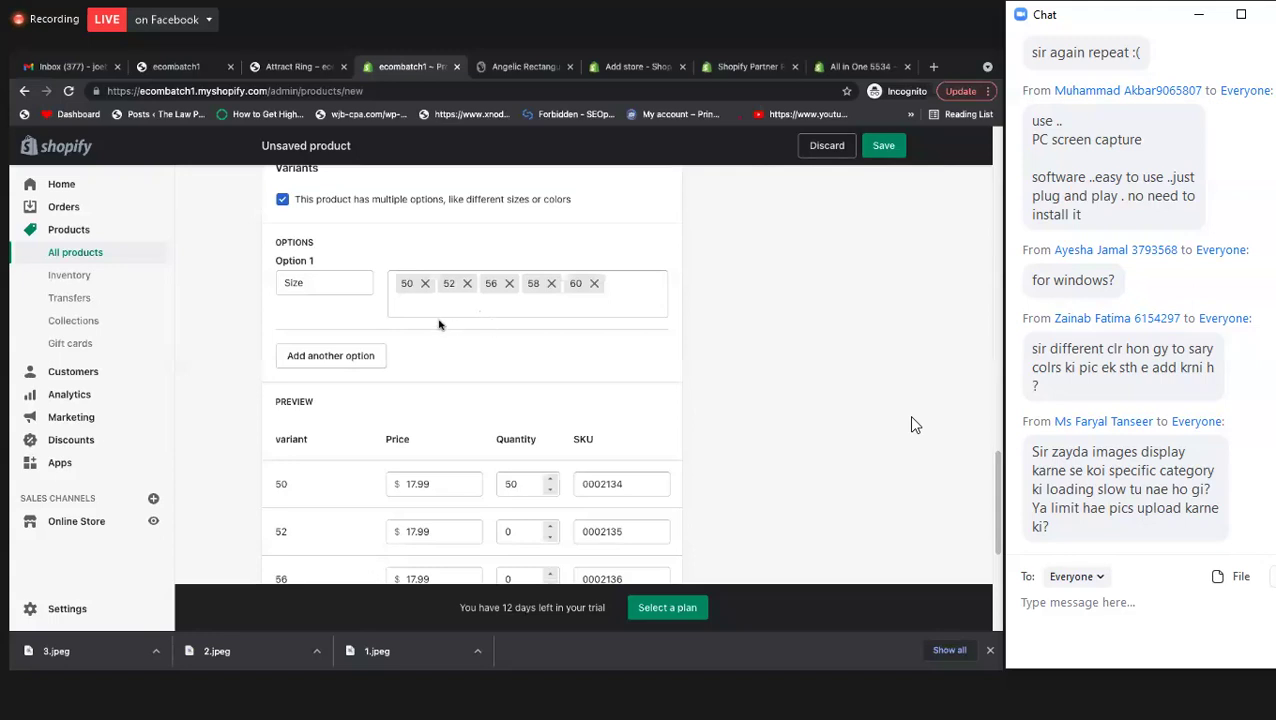
- Set the variant quantities to 20 for size 50, 10 for 52, 5 for 56, 5 for 58 and 10 for 60
scroll(561, 307, "down", 1)
scroll(561, 307, "down", 3)
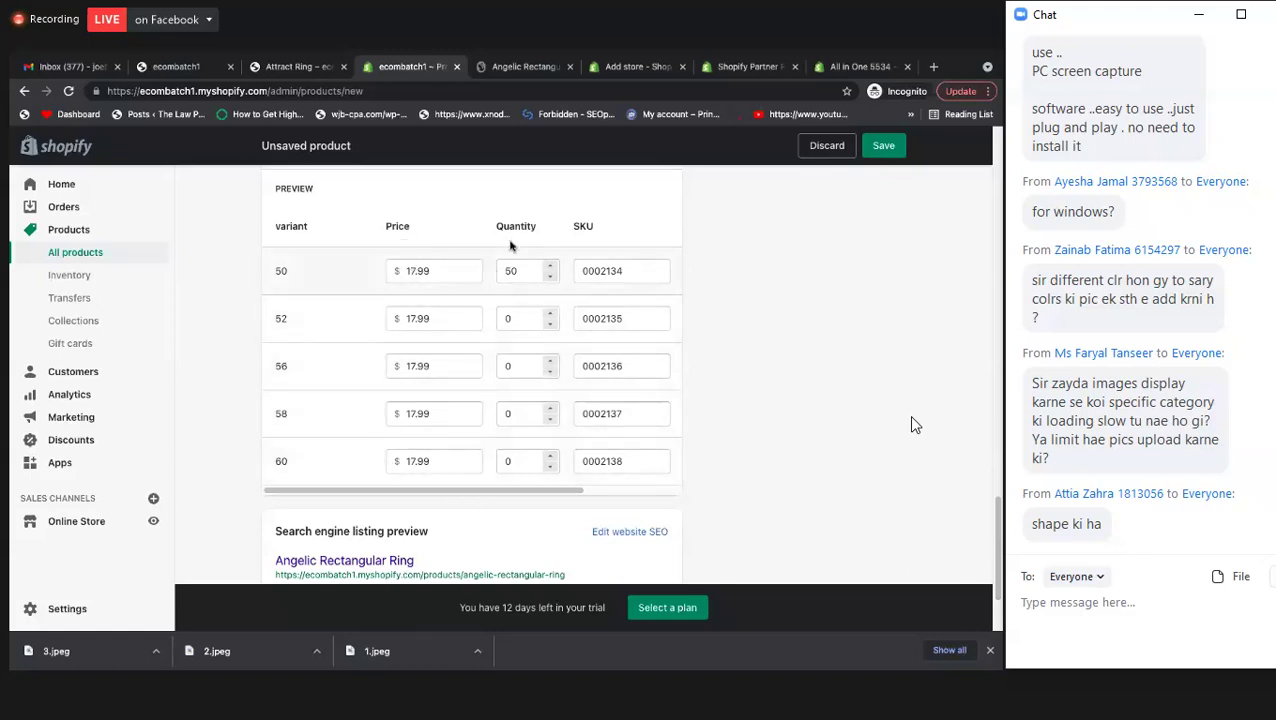
left_click_drag(515, 272, 498, 280)
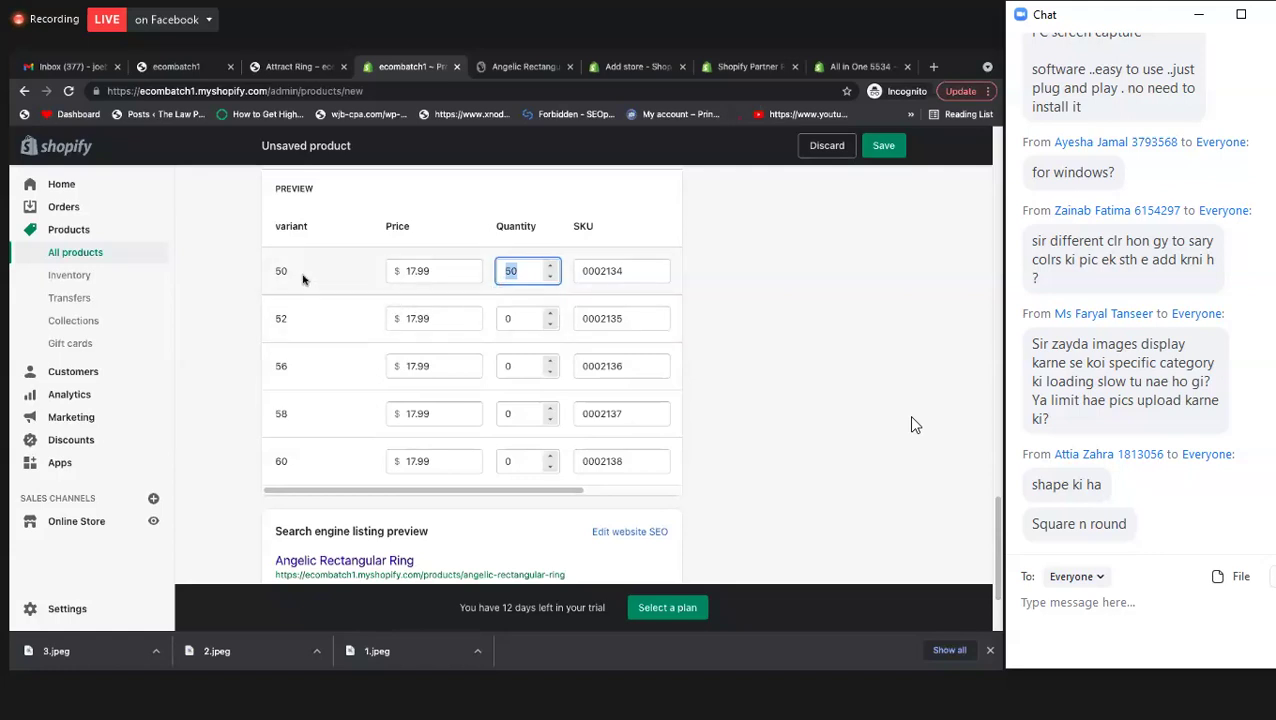
type("20")
double_click(518, 322)
type("10")
double_click(519, 366)
type("5")
double_click(519, 413)
type("5")
double_click(524, 462)
type("10")
left_click_drag(512, 459, 498, 458)
key("Delete")
left_click(729, 308)
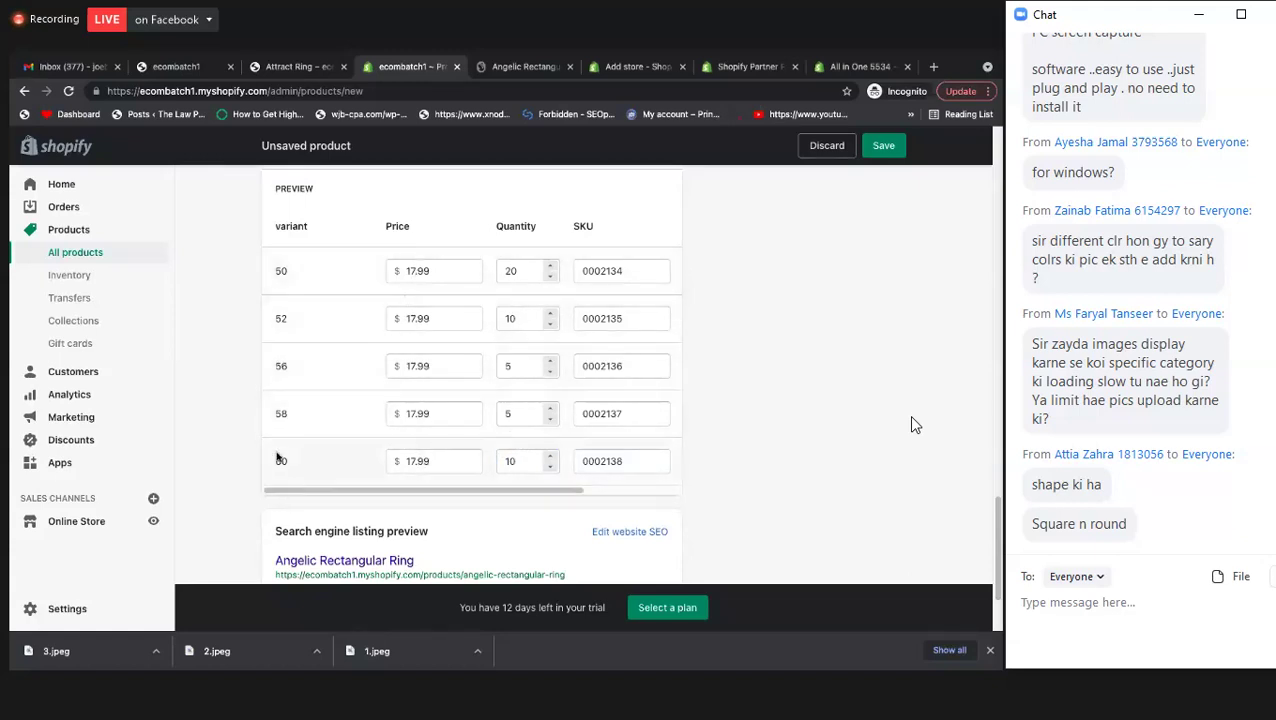
- Set the price of the size 60 variant to $18.99
left_click(411, 460)
key("Delete")
type("8")
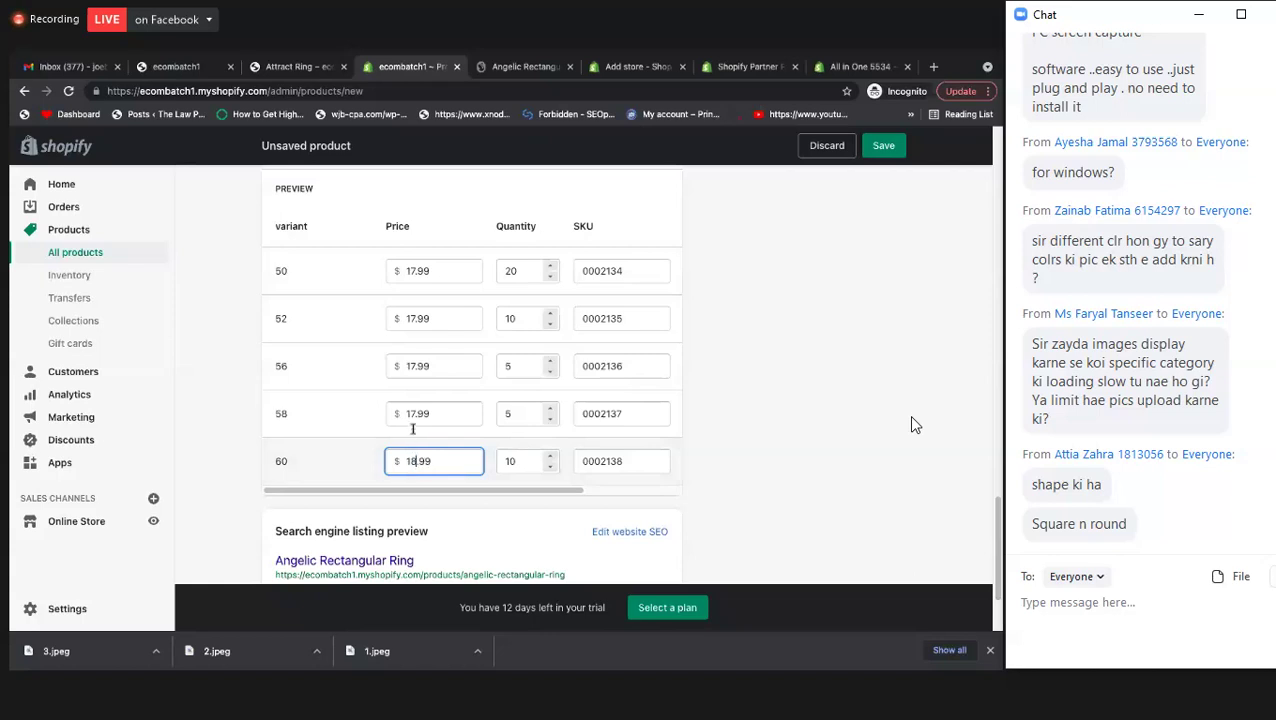
left_click(415, 418)
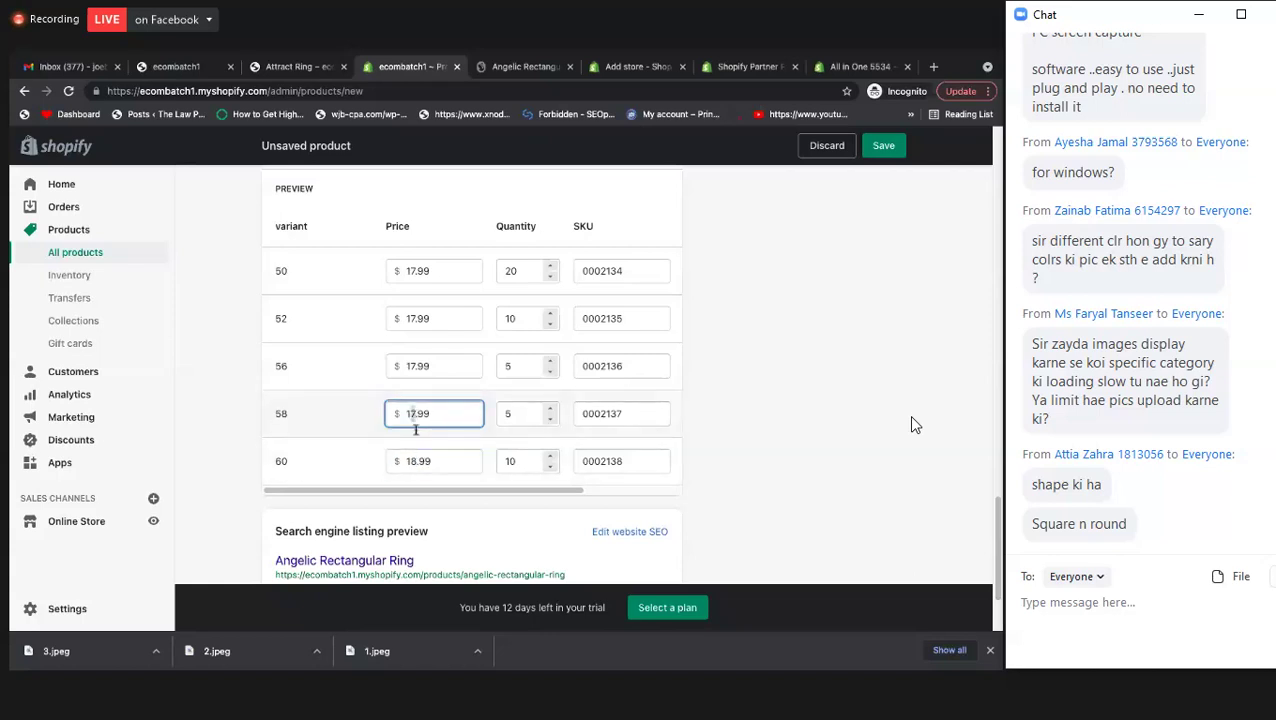
left_click(706, 347)
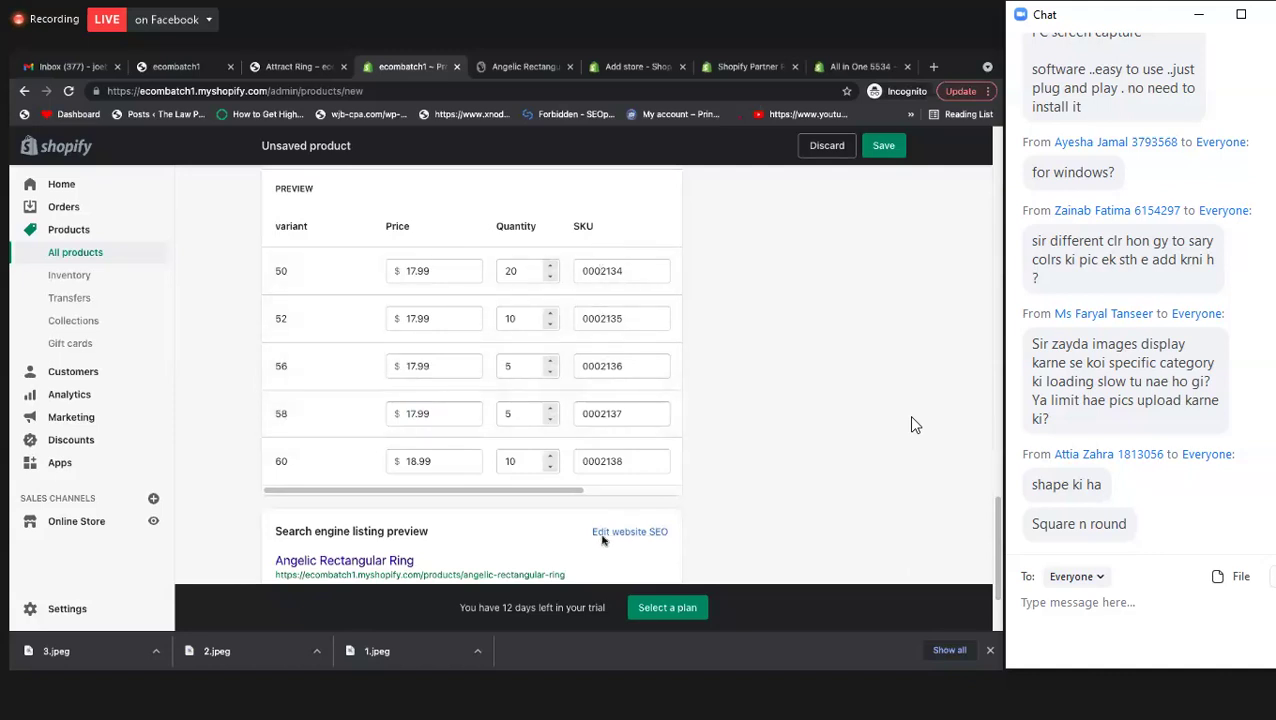
- Review all columns of the variants preview, the size options, the shipping details and the search engine listing preview
left_click_drag(514, 490, 442, 495)
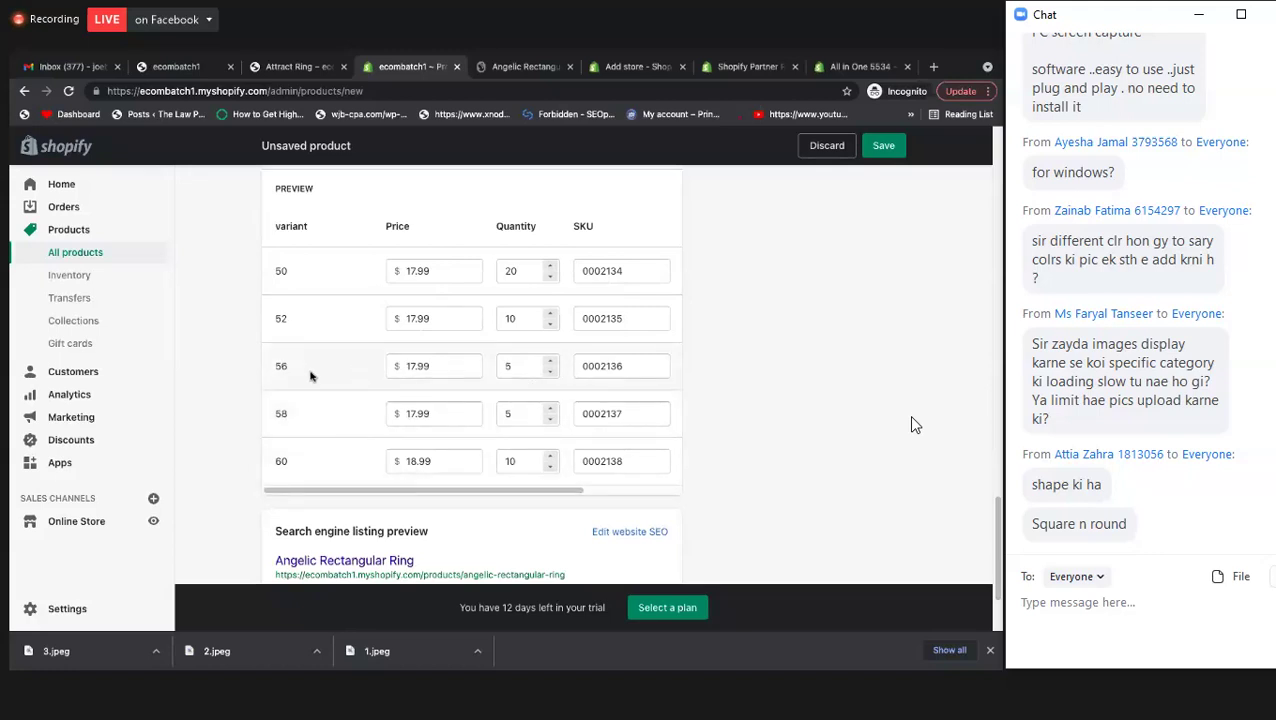
scroll(646, 470, "right", 1)
scroll(646, 437, "right", 3)
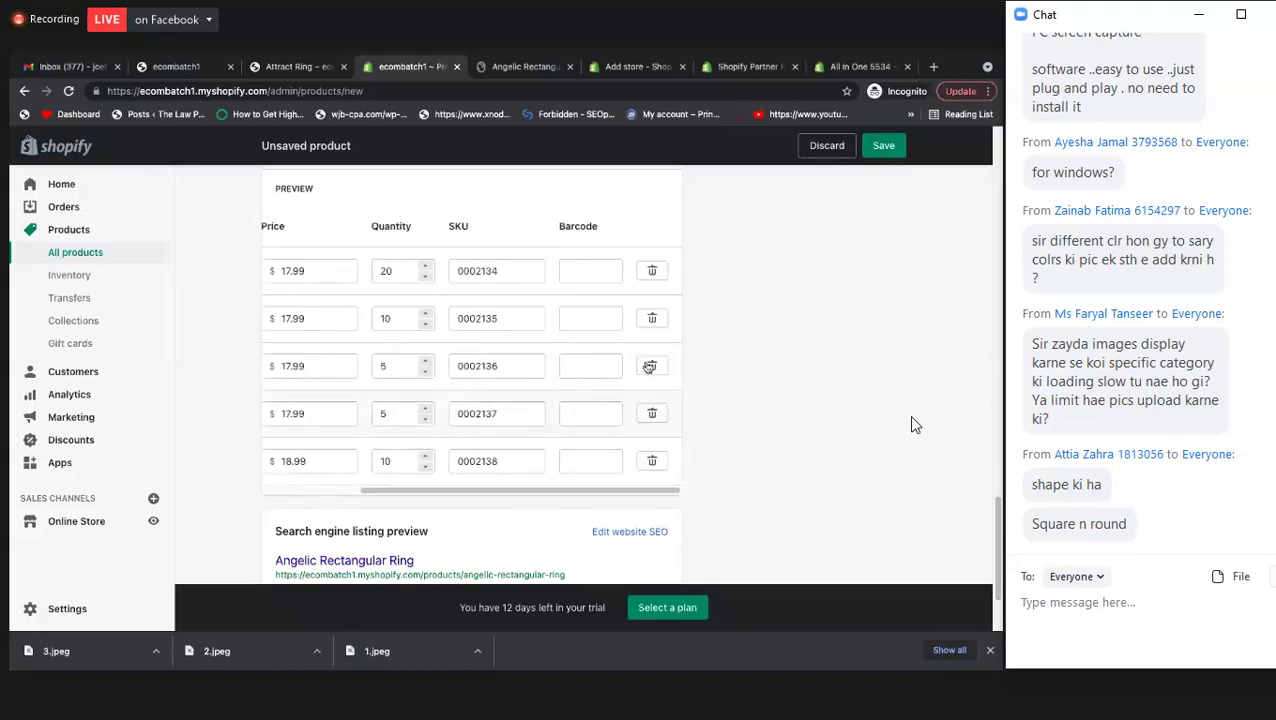
left_click_drag(483, 493, 386, 496)
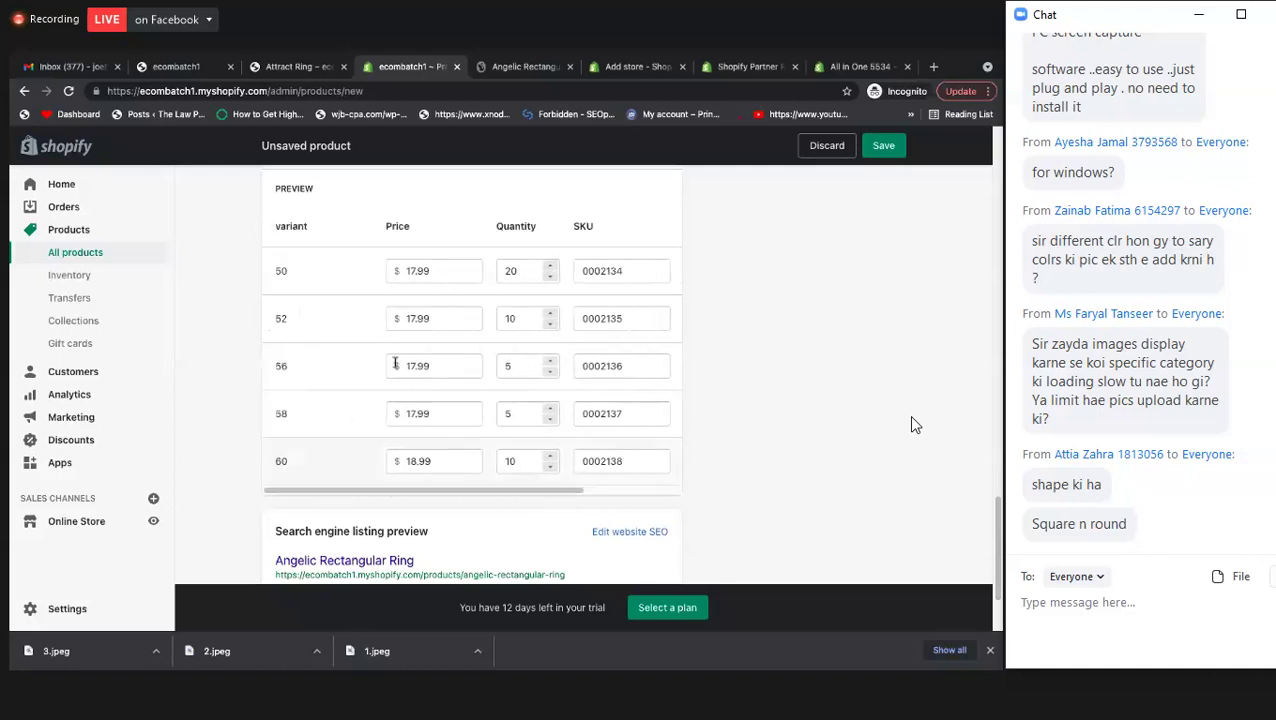
scroll(488, 425, "down", 1)
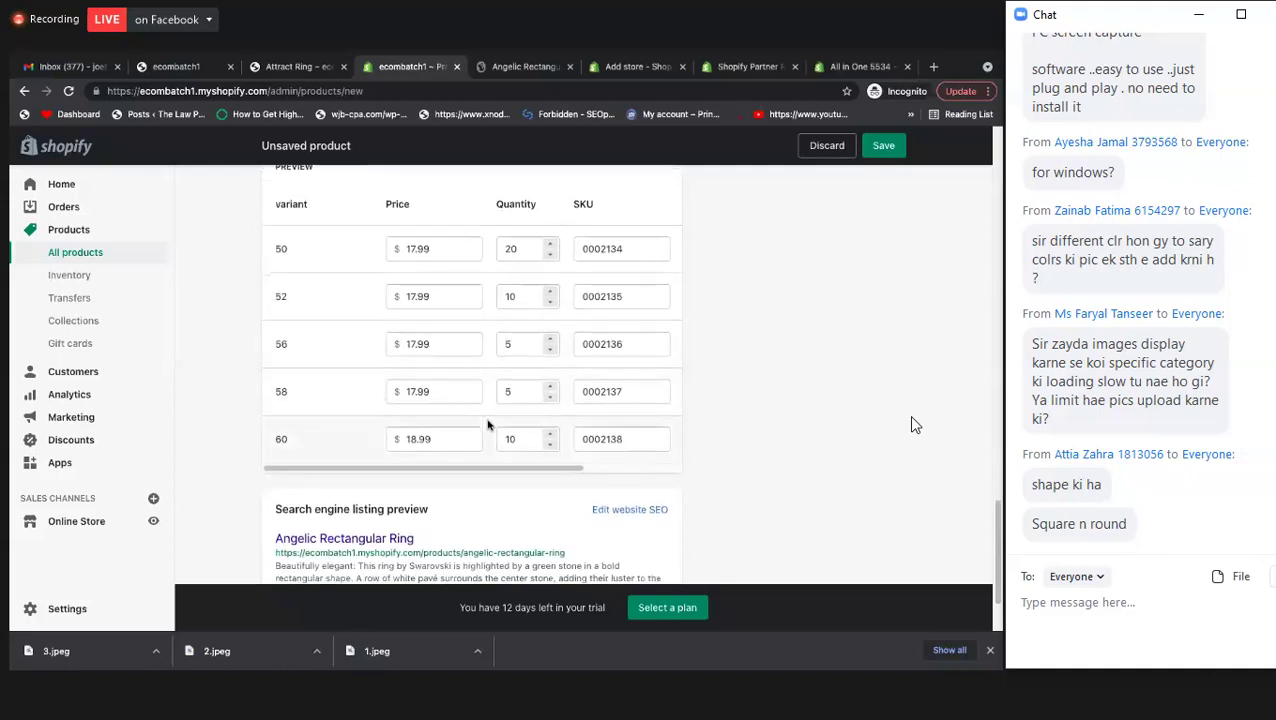
scroll(460, 390, "up", 5)
scroll(380, 333, "up", 2)
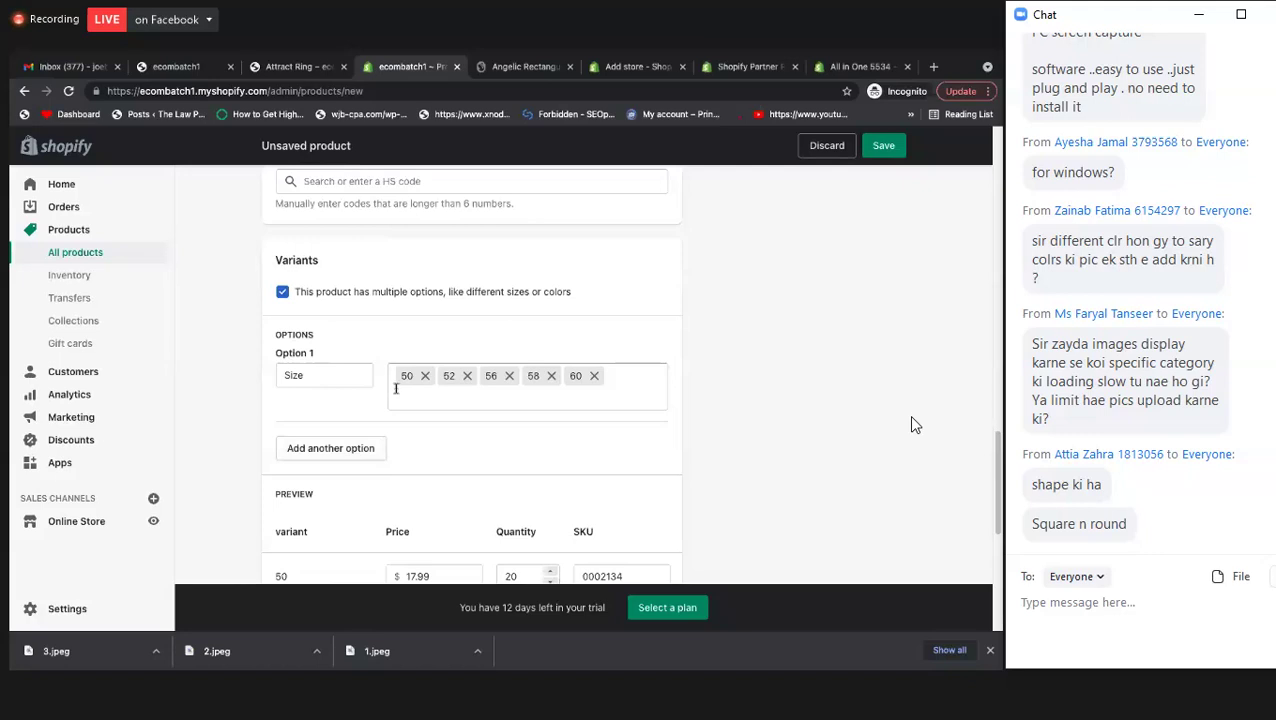
scroll(390, 385, "down", 3)
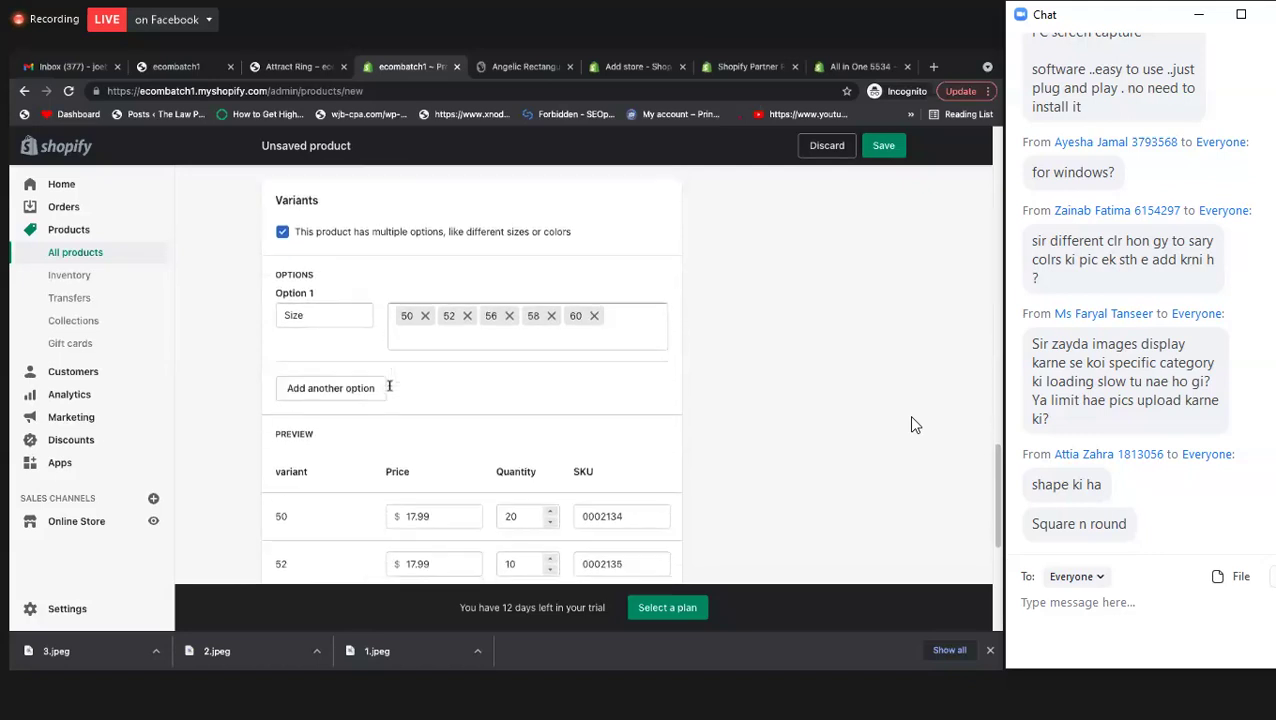
scroll(390, 390, "down", 1)
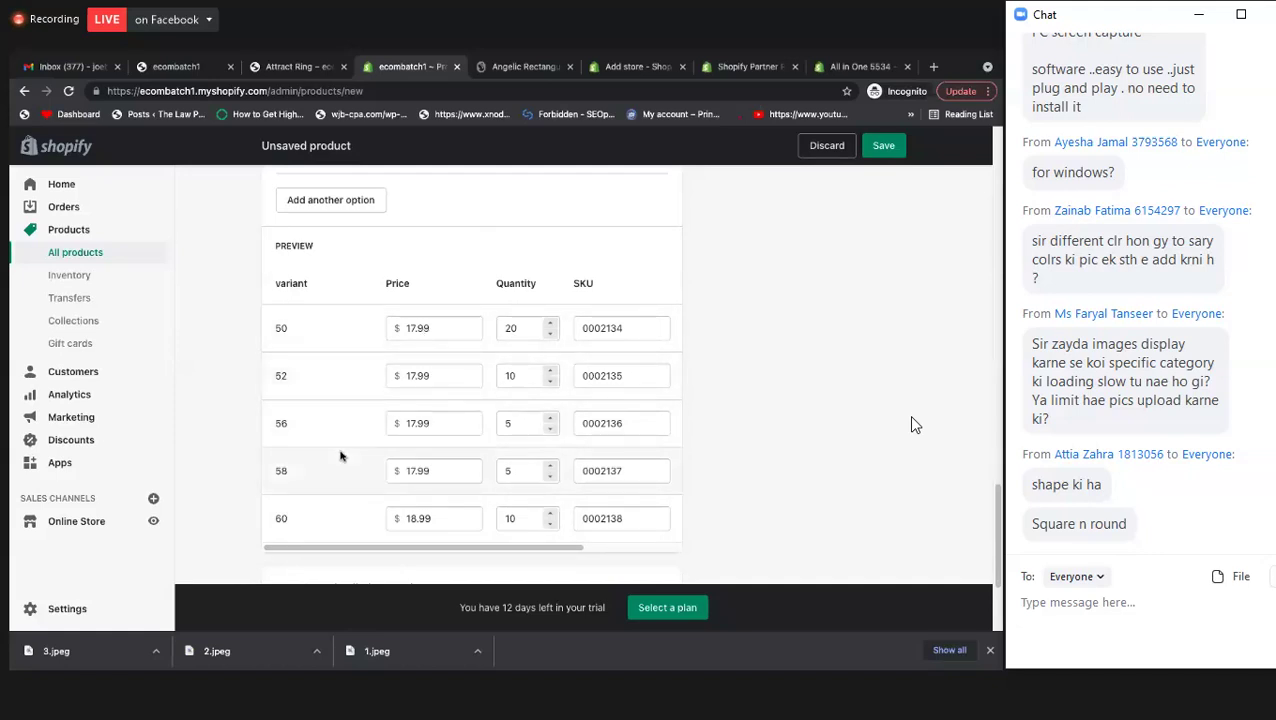
scroll(339, 453, "up", 2)
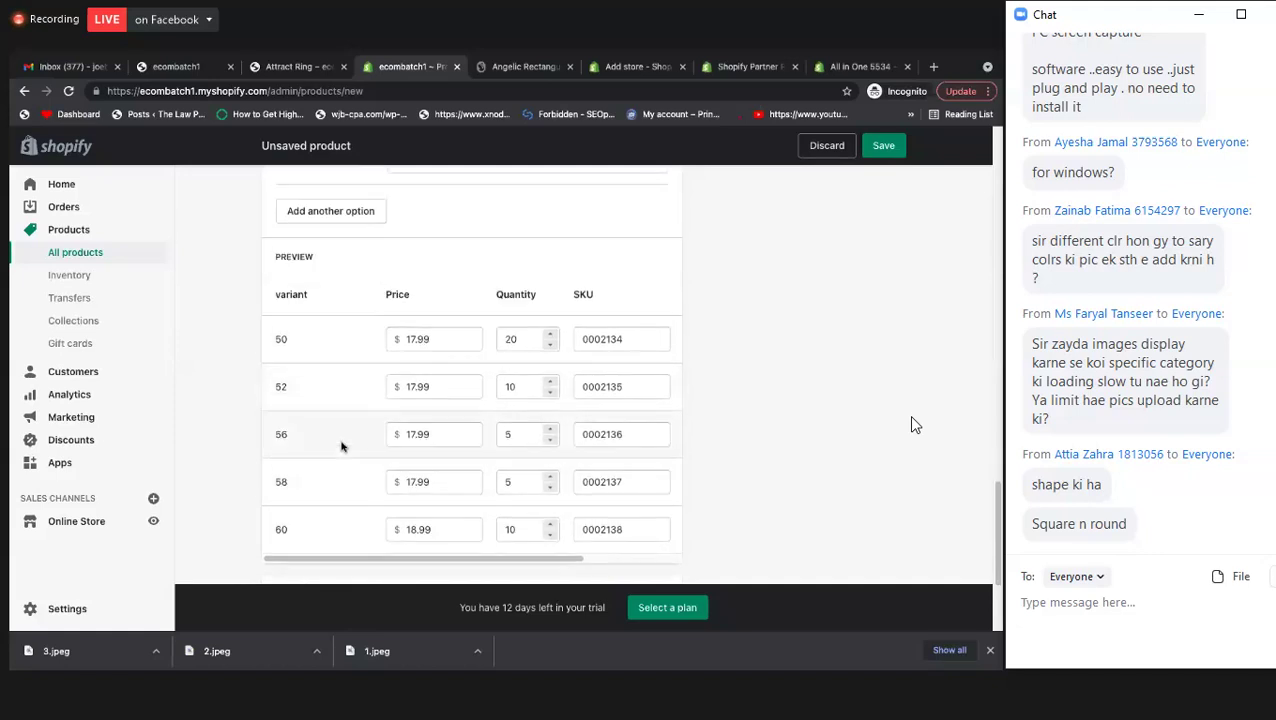
scroll(341, 446, "up", 5)
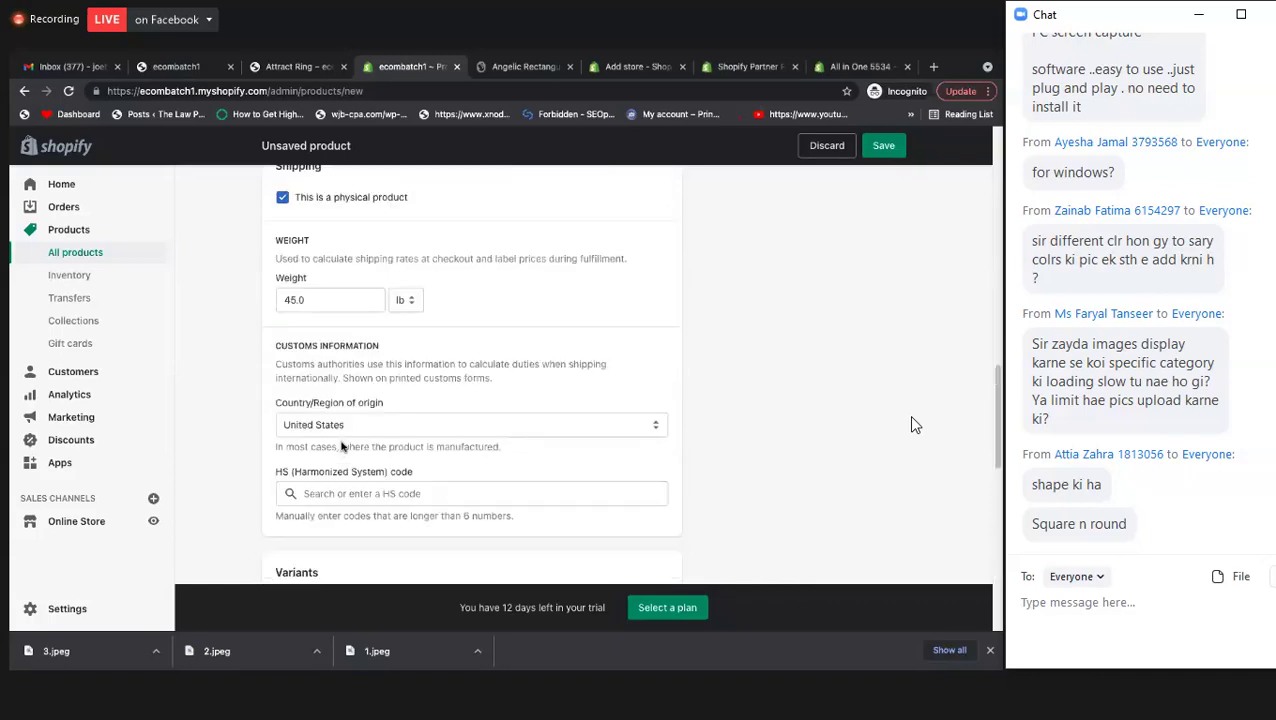
scroll(345, 445, "down", 10)
scroll(355, 445, "up", 5)
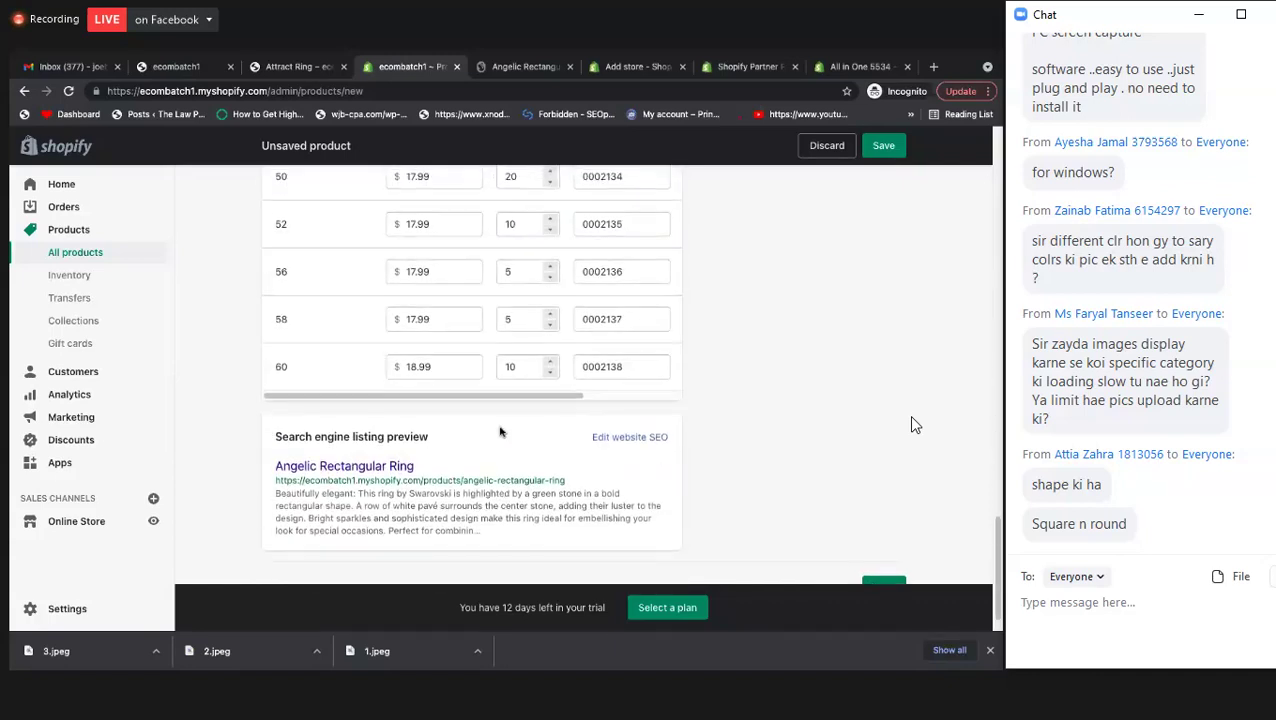
scroll(330, 394, "down", 3)
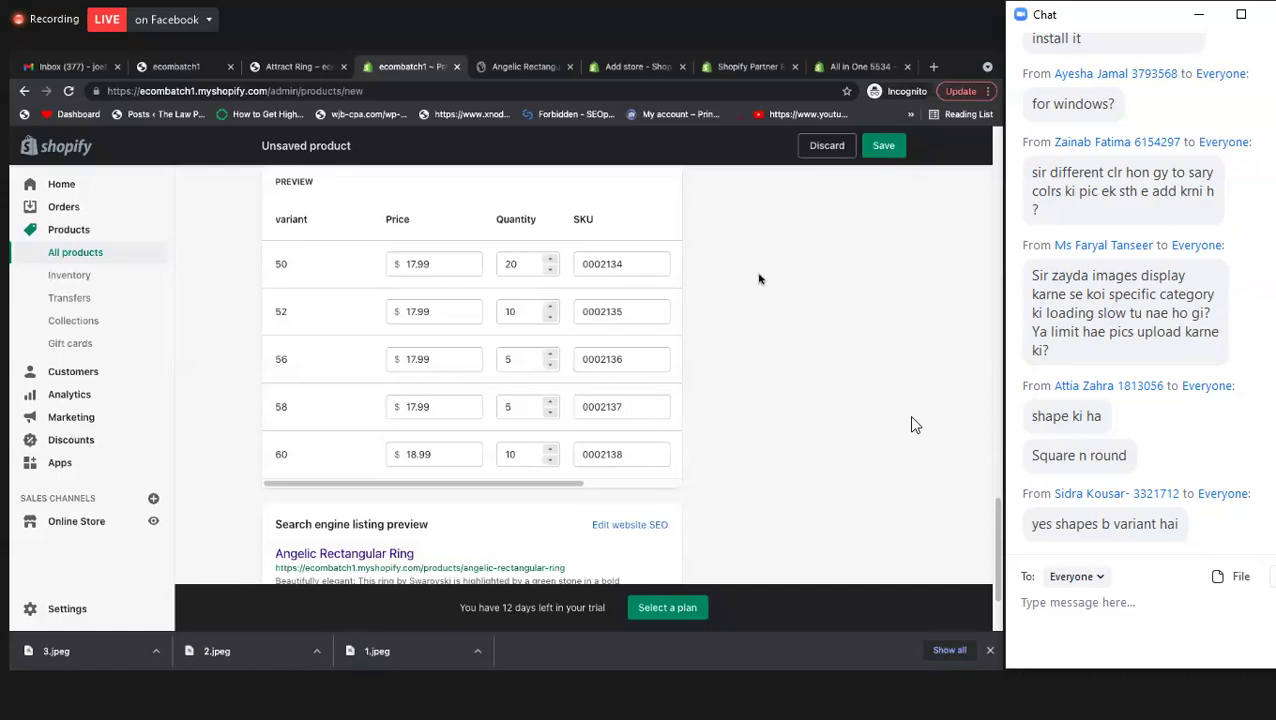
- Examine the ring's front and top view images and its size options on the Swarovski product page
left_click(515, 67)
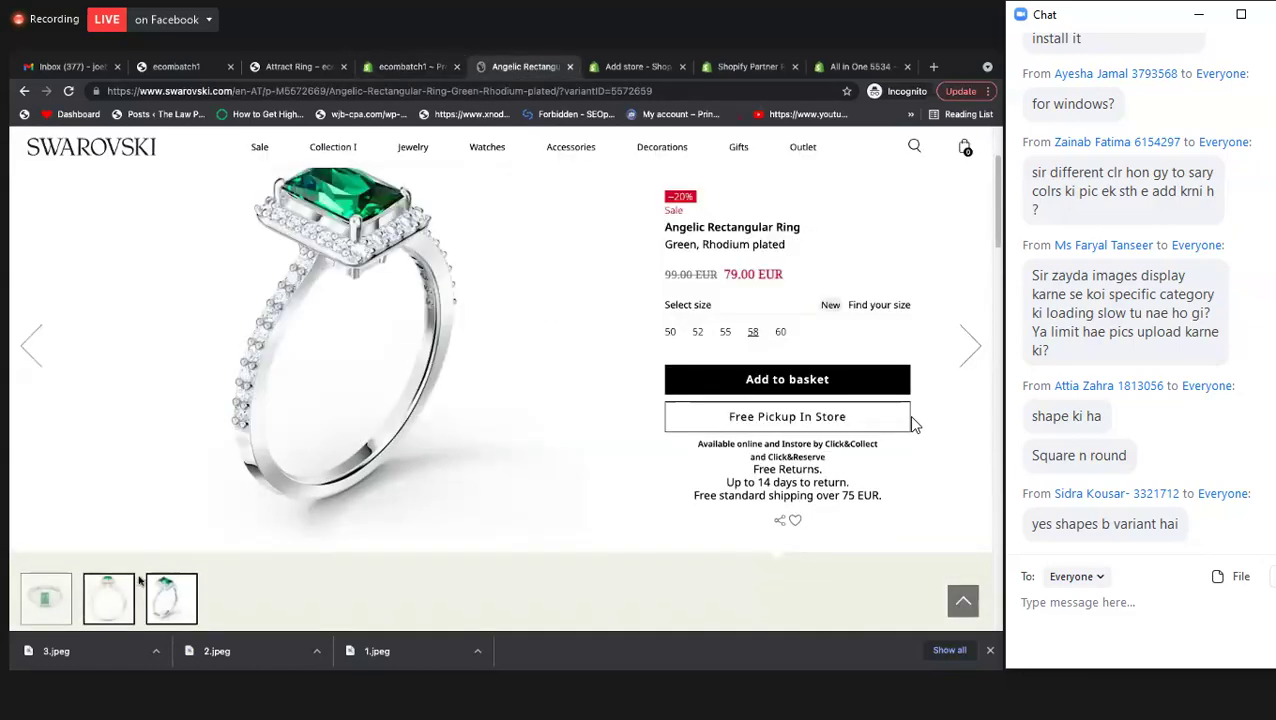
scroll(913, 425, "up", 2)
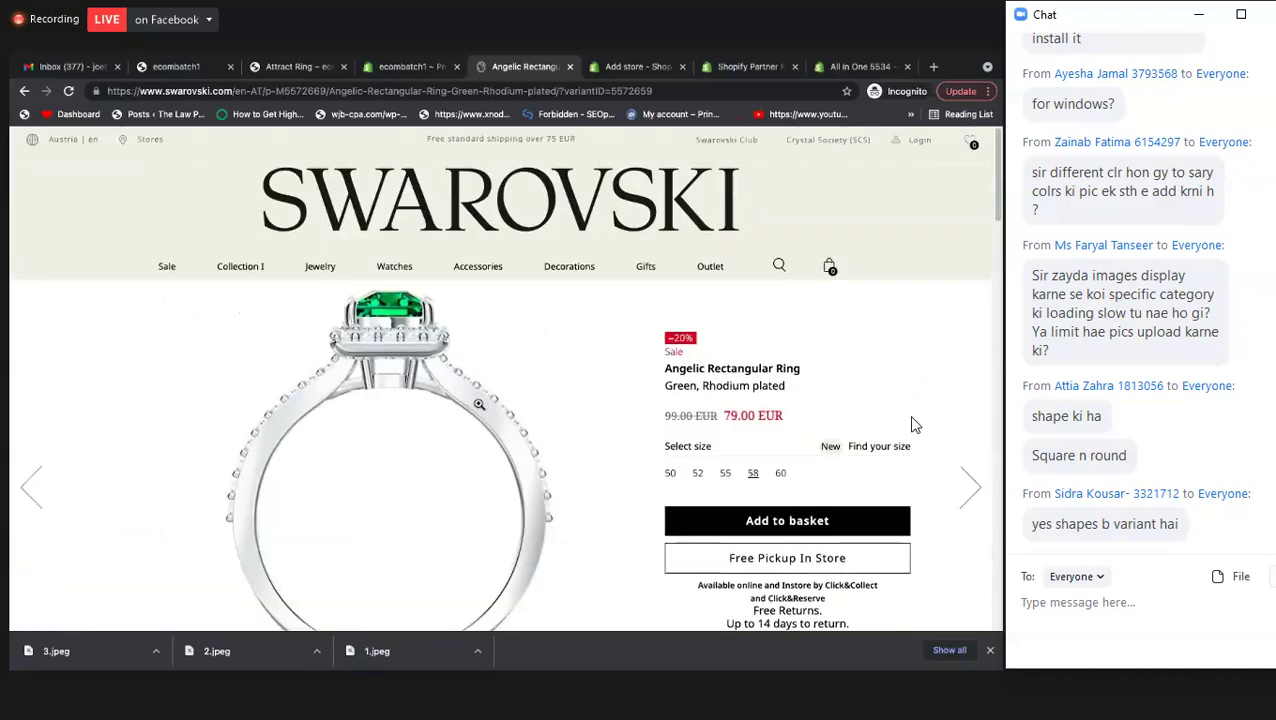
scroll(913, 425, "down", 1)
scroll(913, 425, "down", 2)
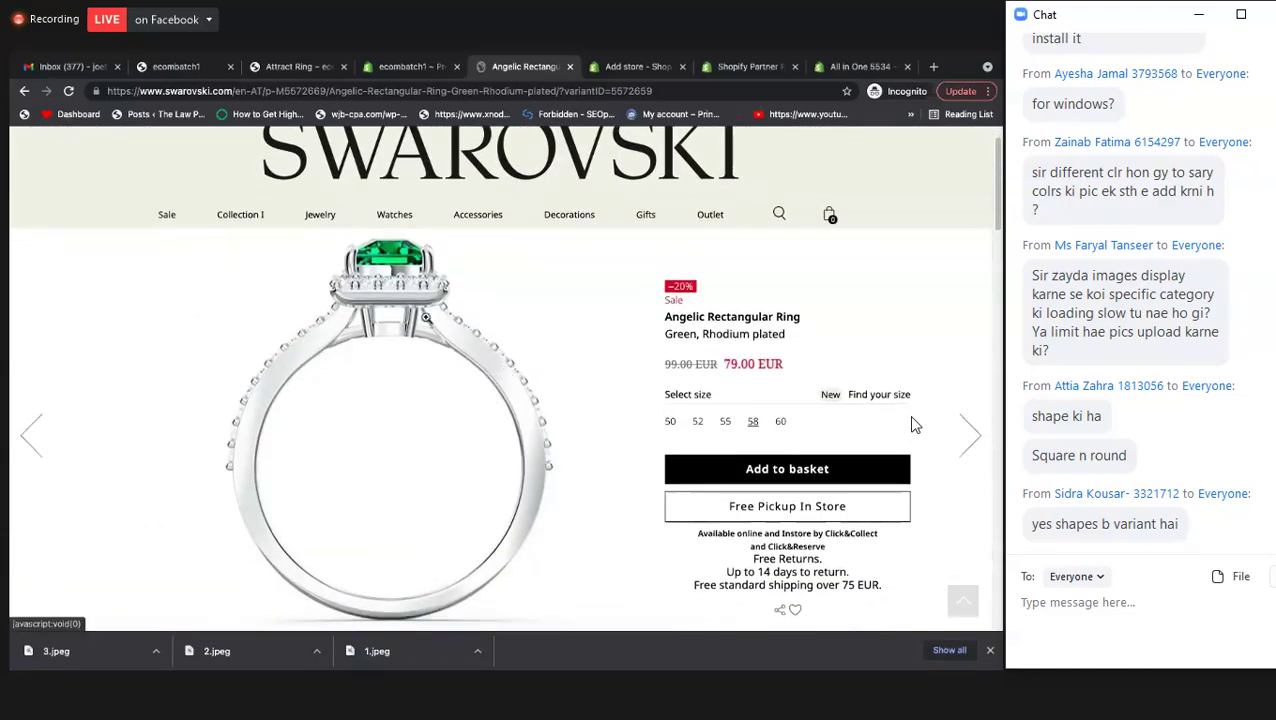
scroll(913, 425, "down", 2)
left_click(40, 543)
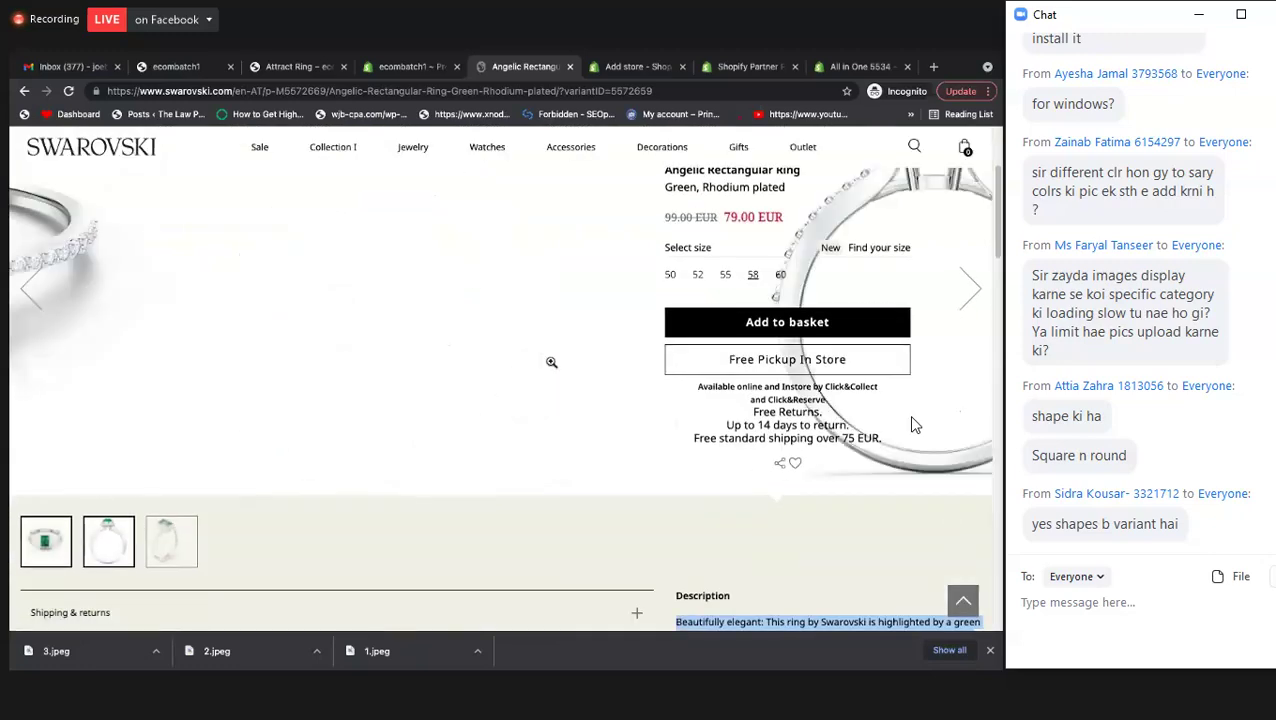
scroll(393, 300, "up", 1)
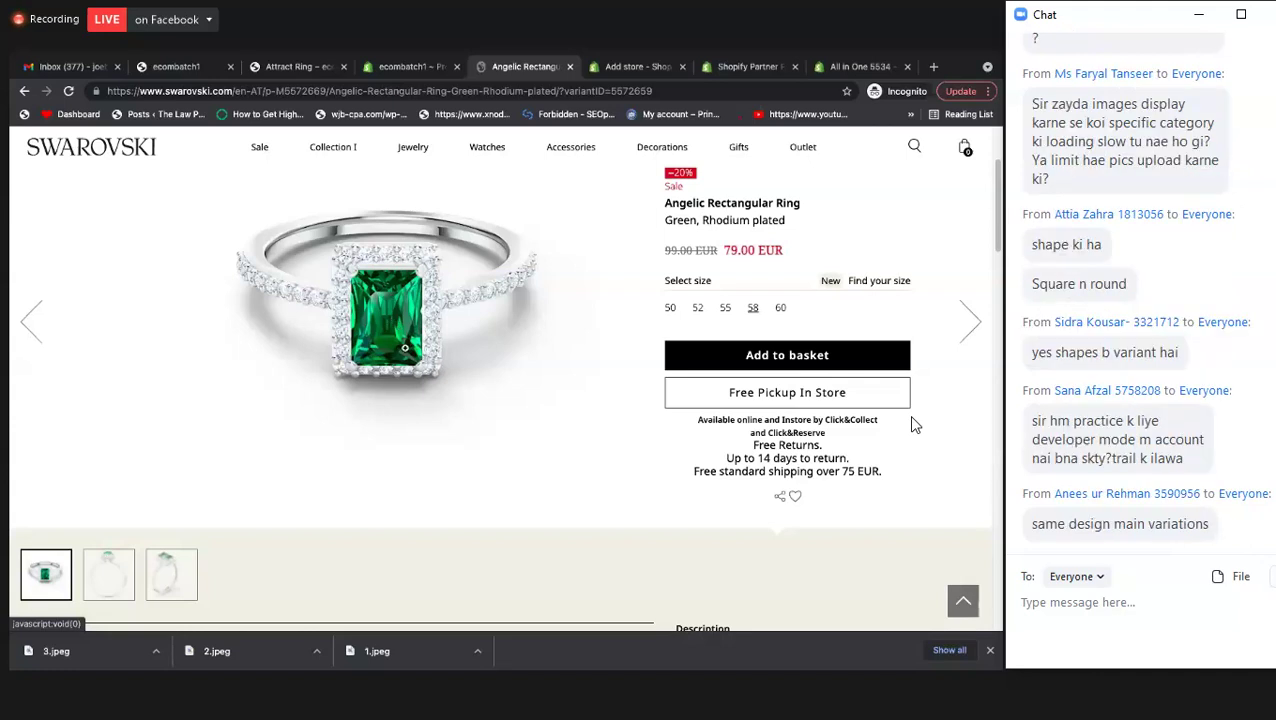
- Compare the Angelic Rectangular Ring's images and size variants in the Shopify product with its Swarovski product page
key("ctrl+shift+Tab")
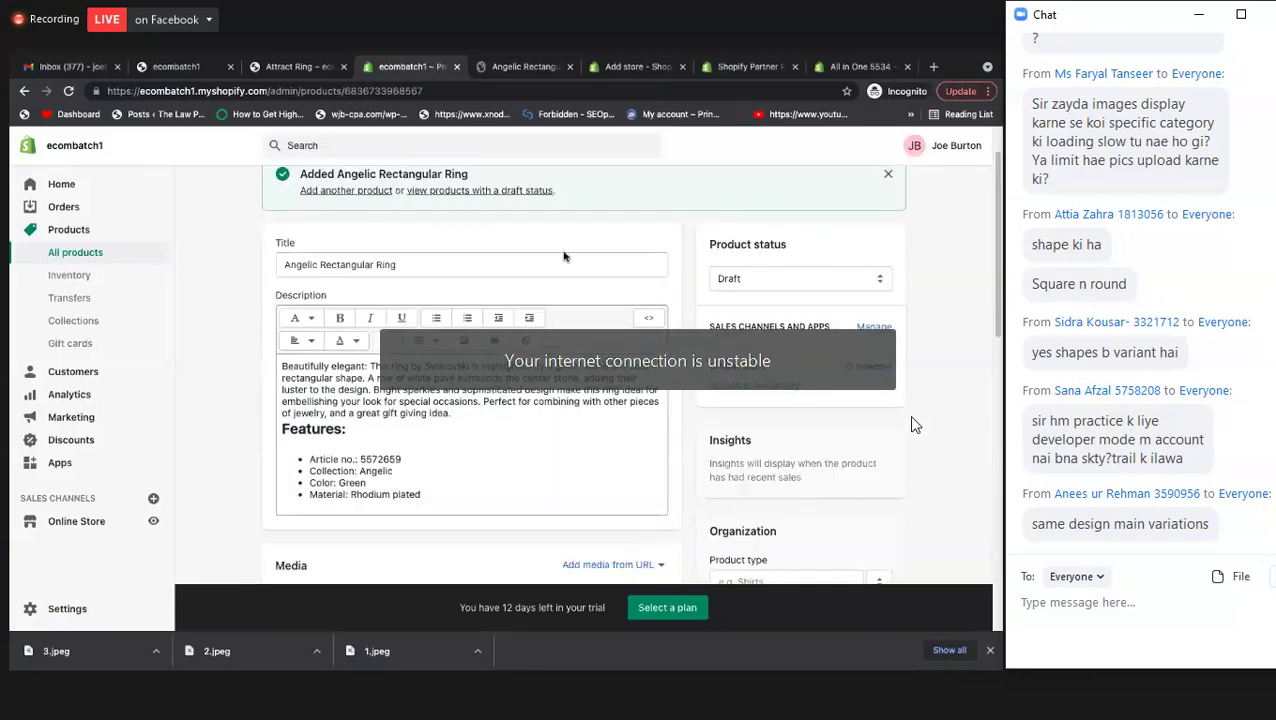
scroll(565, 256, "down", 10)
scroll(912, 425, "down", 2)
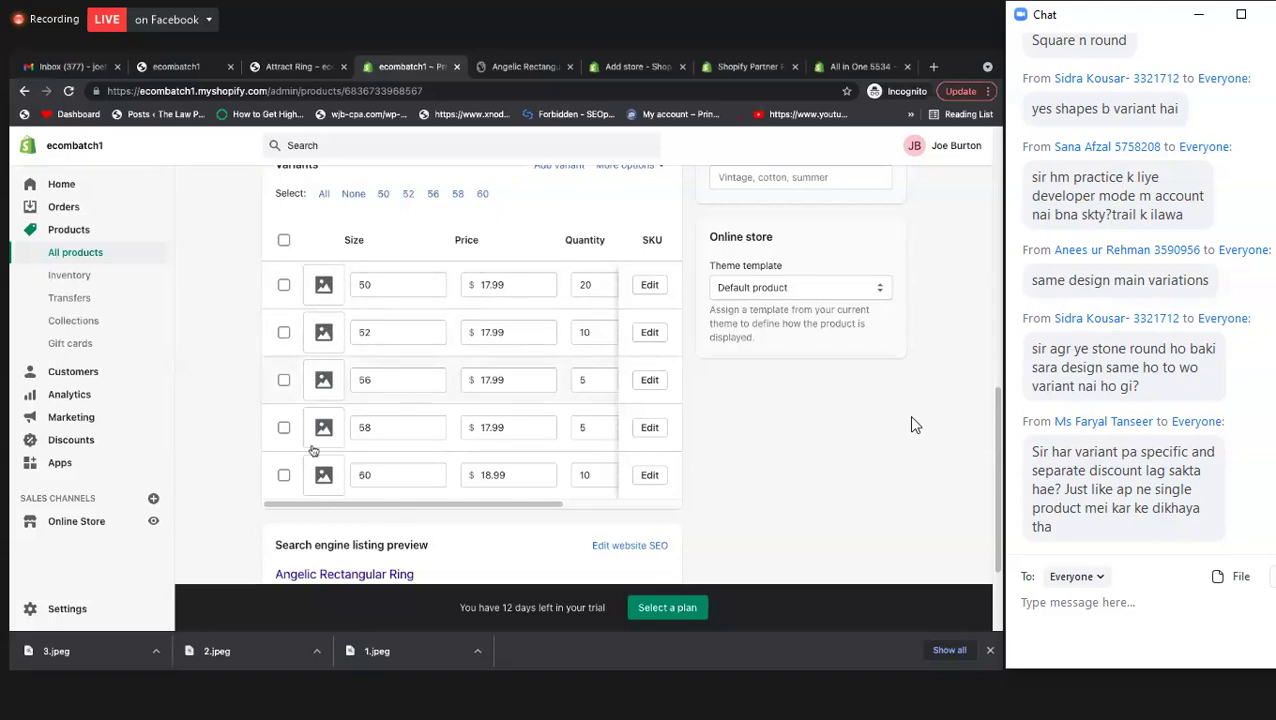
scroll(450, 340, "up", 2)
scroll(450, 340, "up", 10)
scroll(410, 372, "down", 2)
scroll(379, 457, "down", 2)
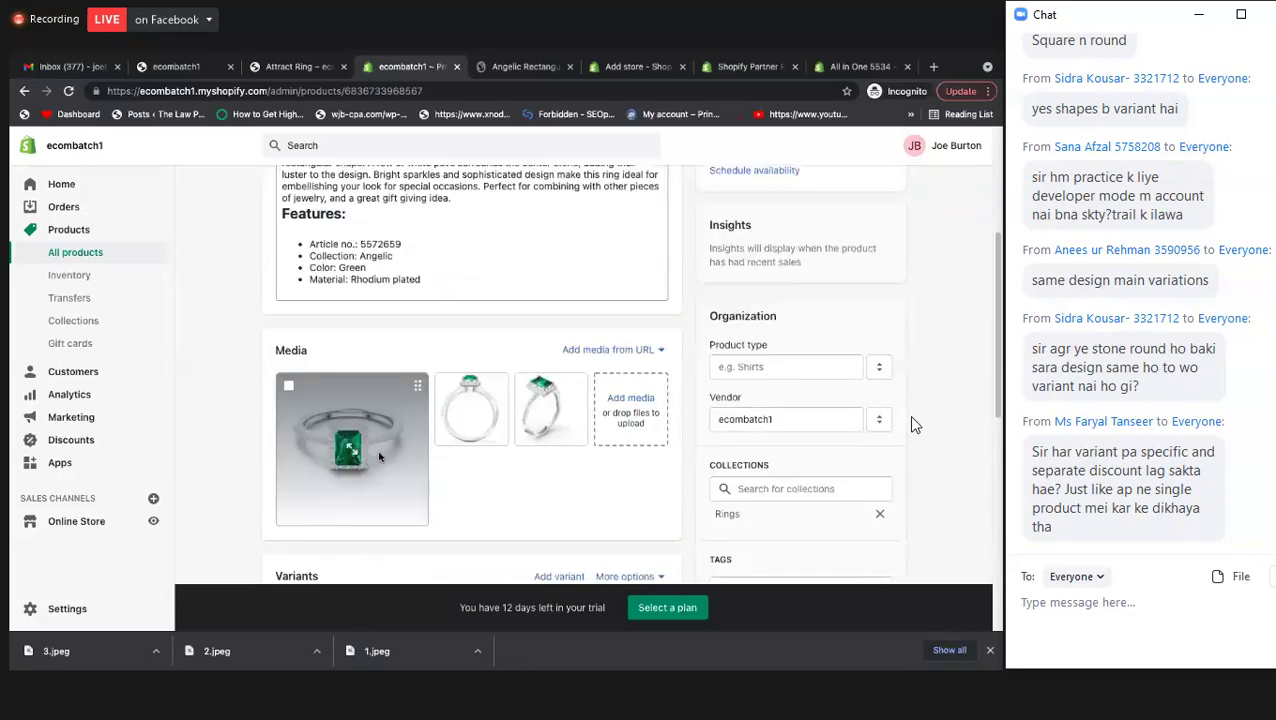
scroll(300, 400, "down", 5)
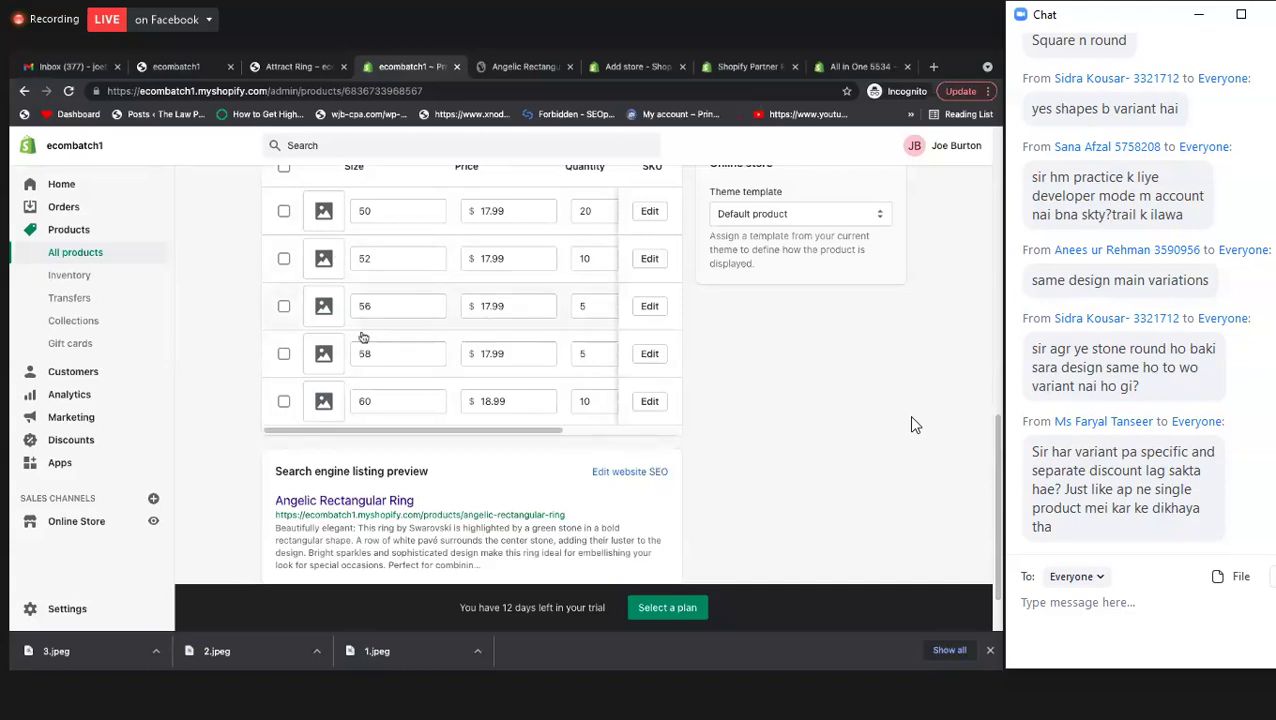
scroll(363, 337, "up", 5)
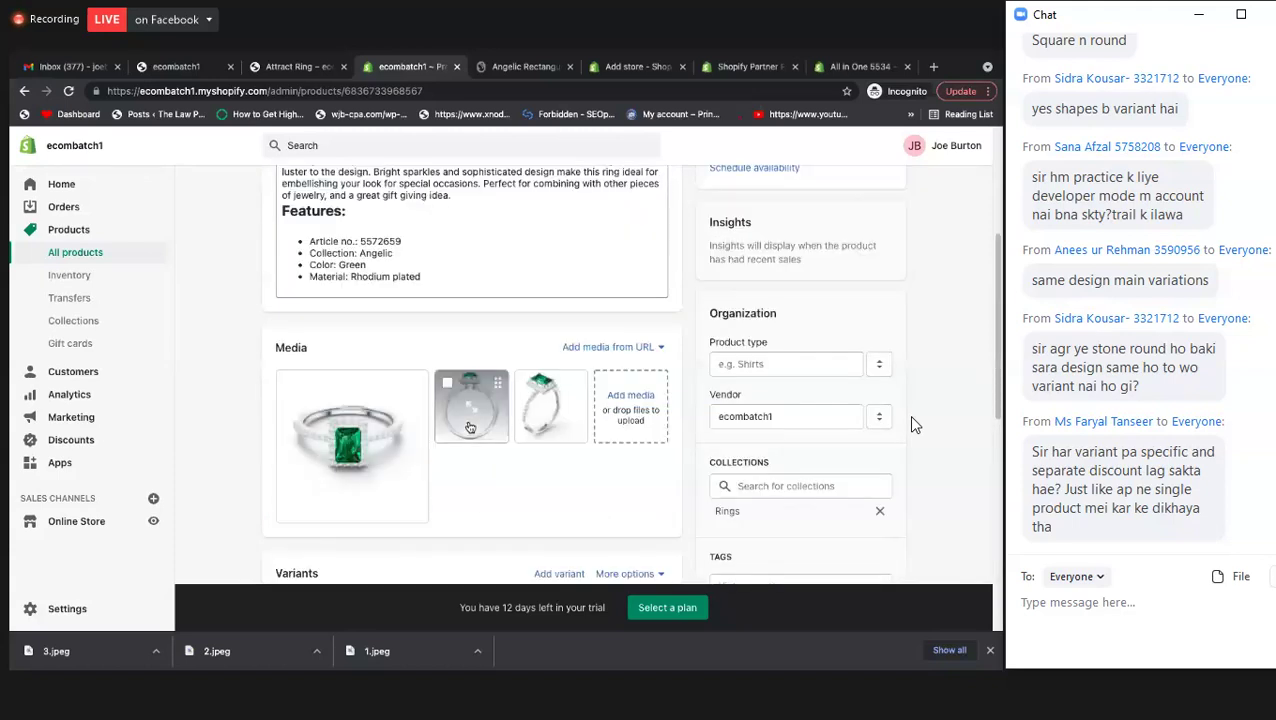
scroll(470, 422, "down", 2)
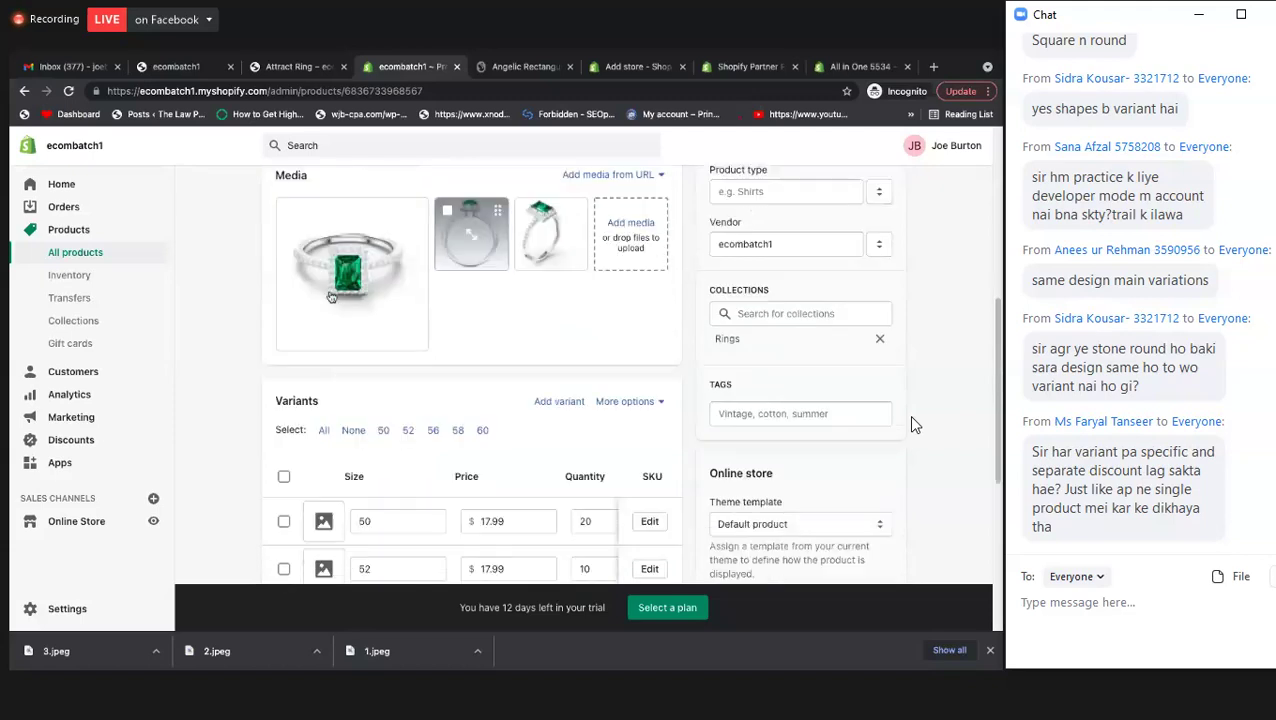
scroll(459, 322, "down", 2)
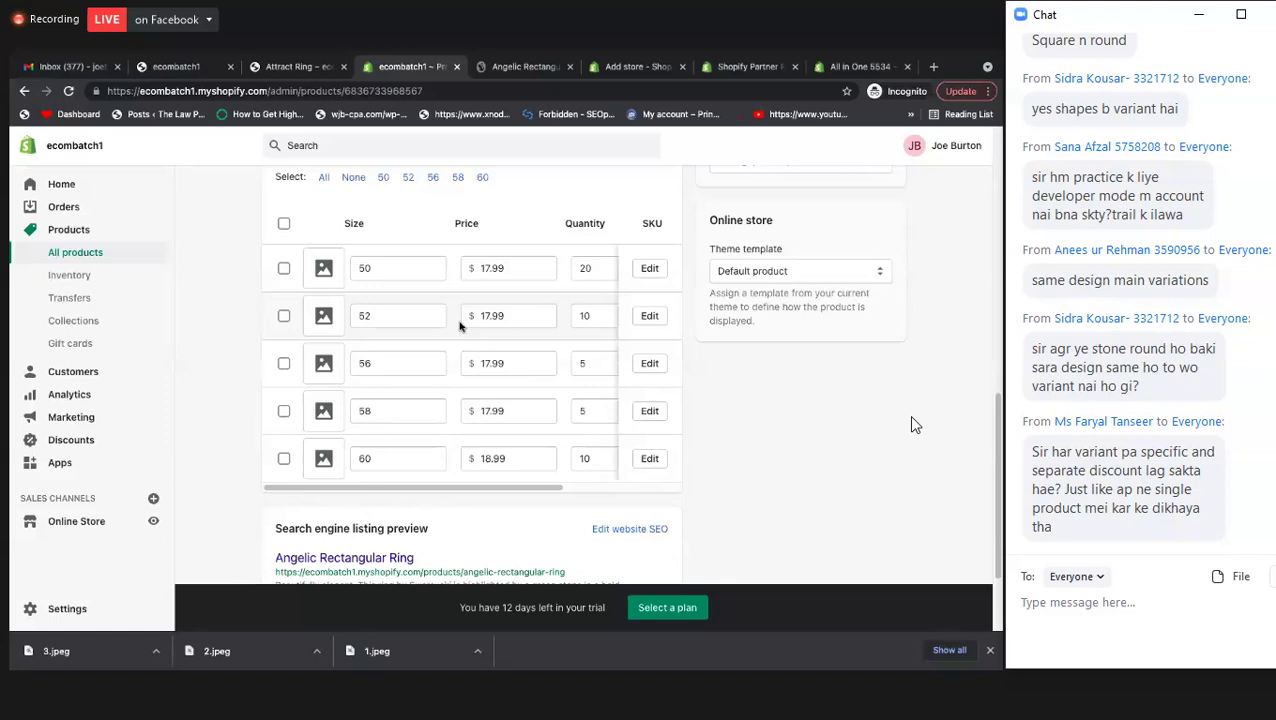
left_click(525, 67)
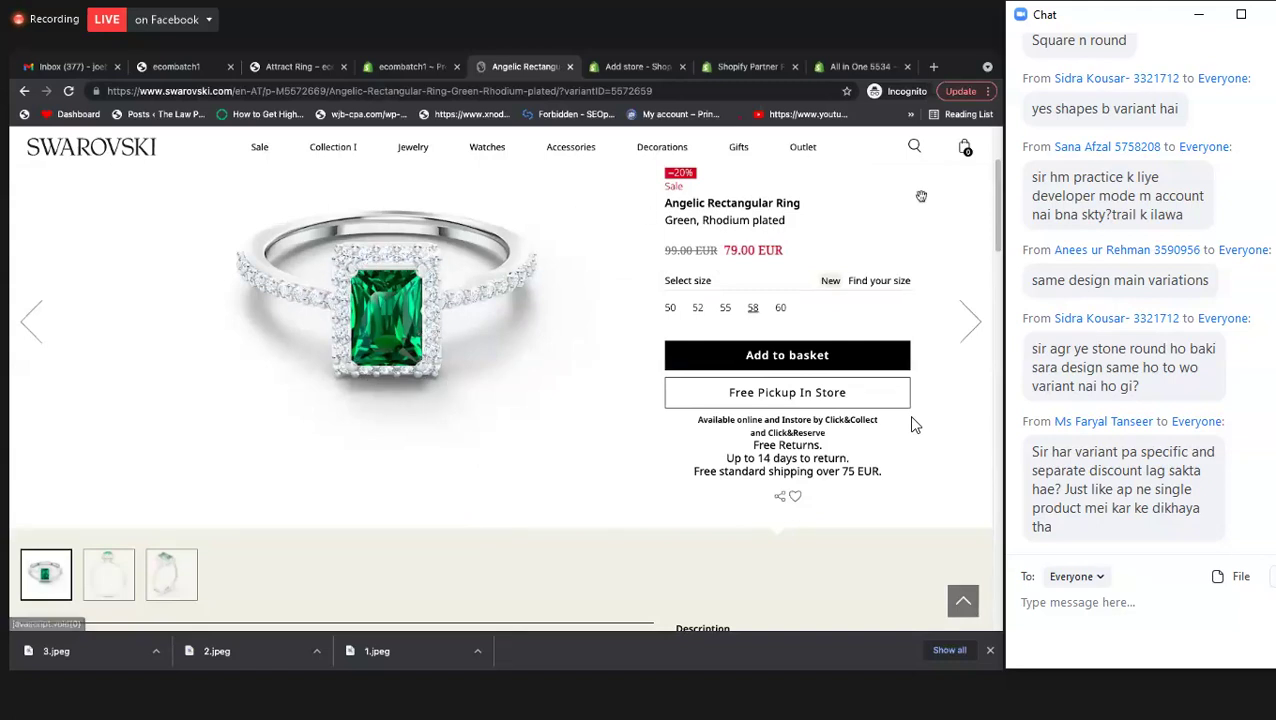
mouse_move(662, 150)
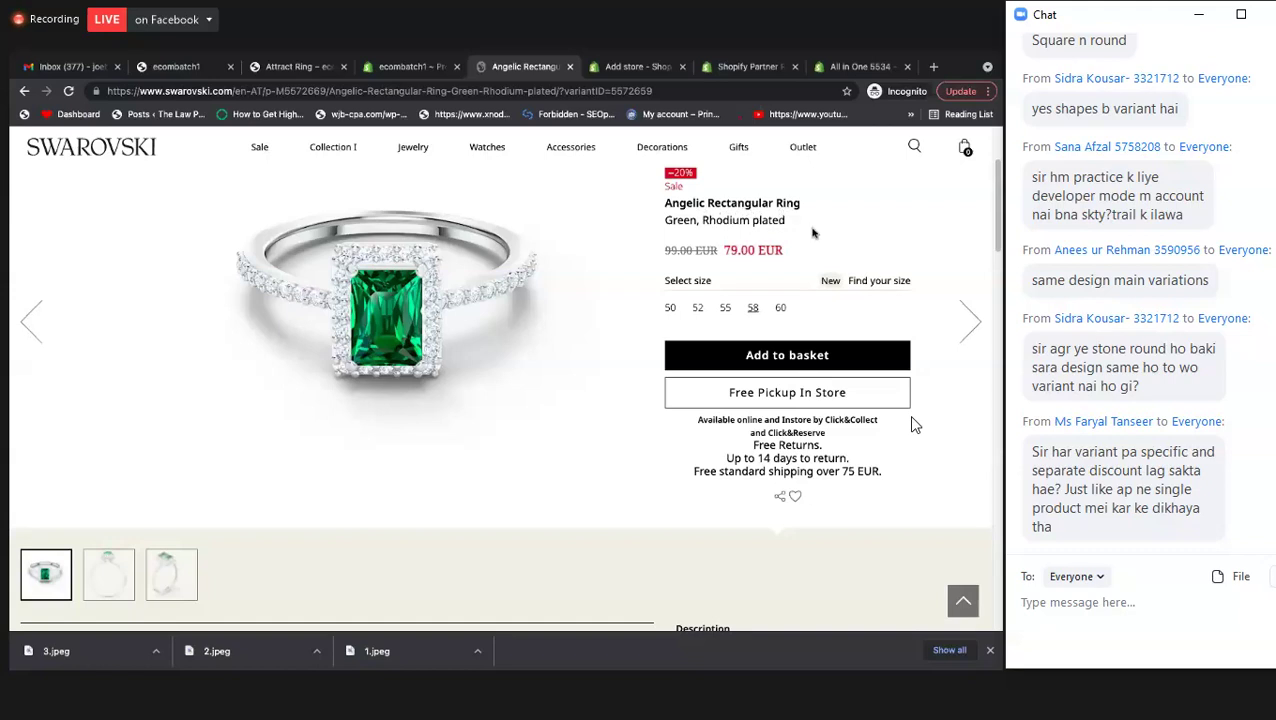
- Set the Angelic Rectangular Ring's product status to Active in Shopify and save the product
left_click(418, 67)
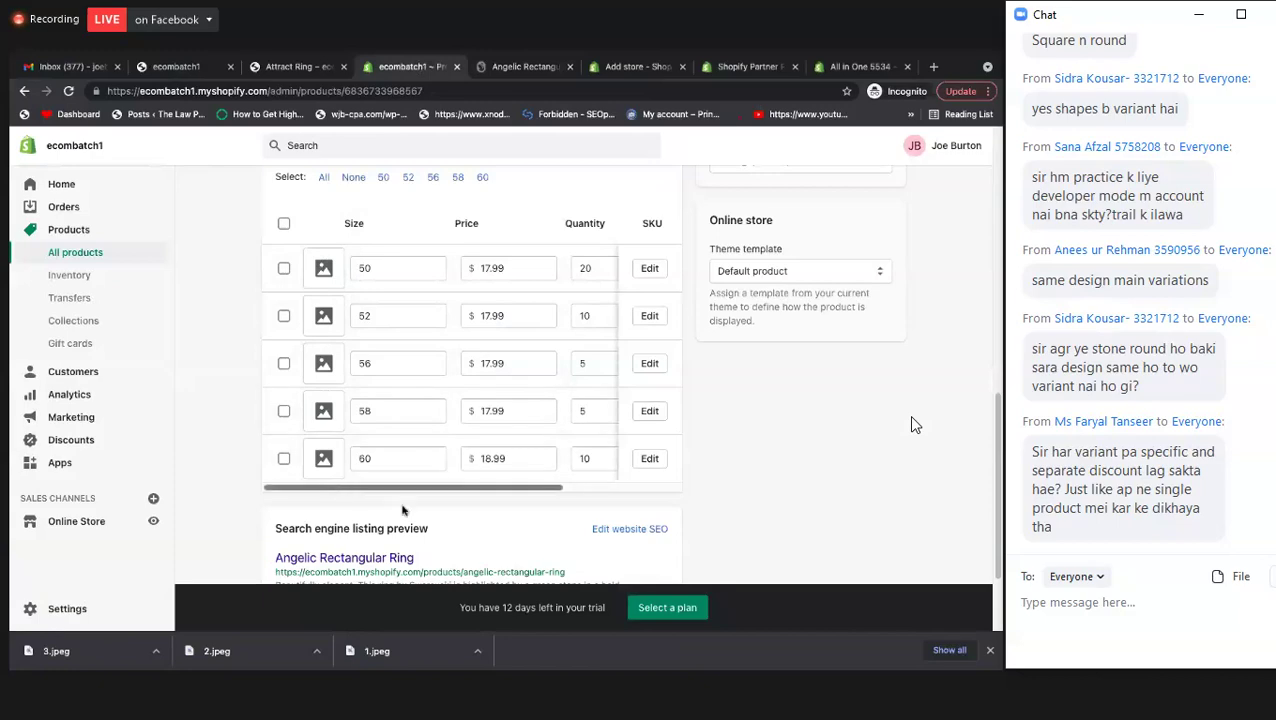
scroll(635, 388, "up", 3)
scroll(635, 388, "up", 5)
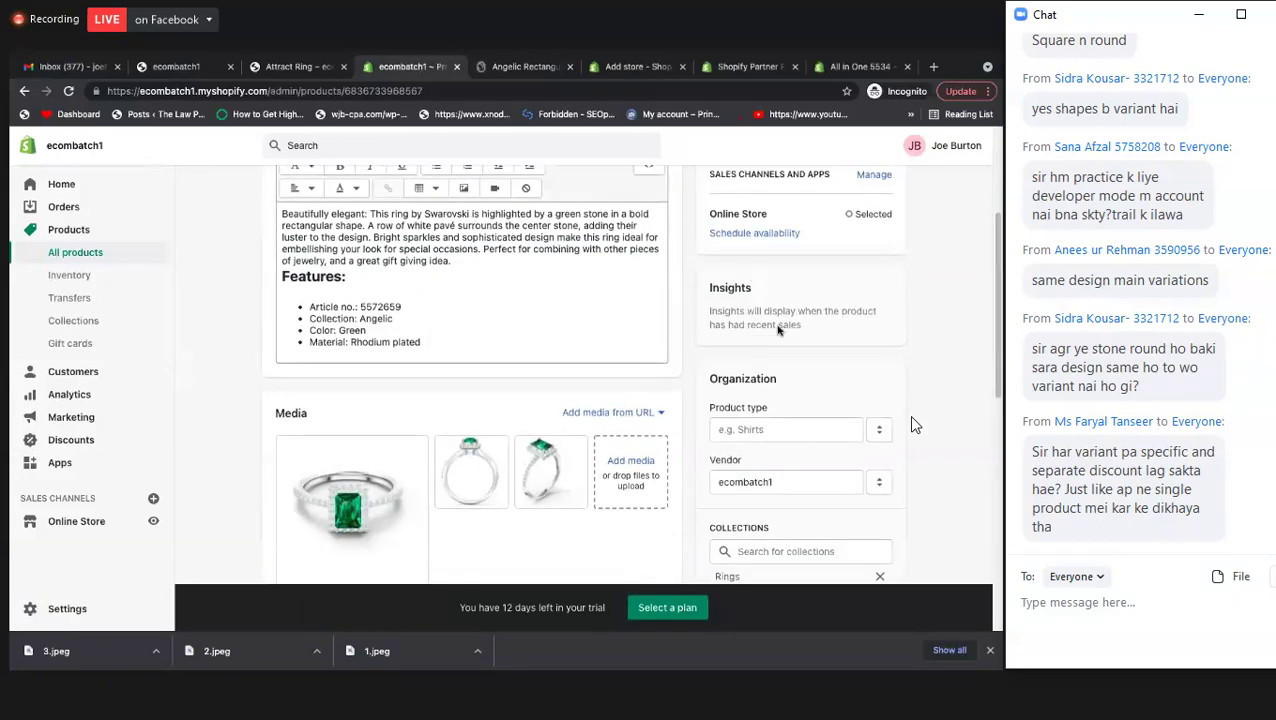
key("space")
key("Up")
key("Return")
key("ctrl+s")
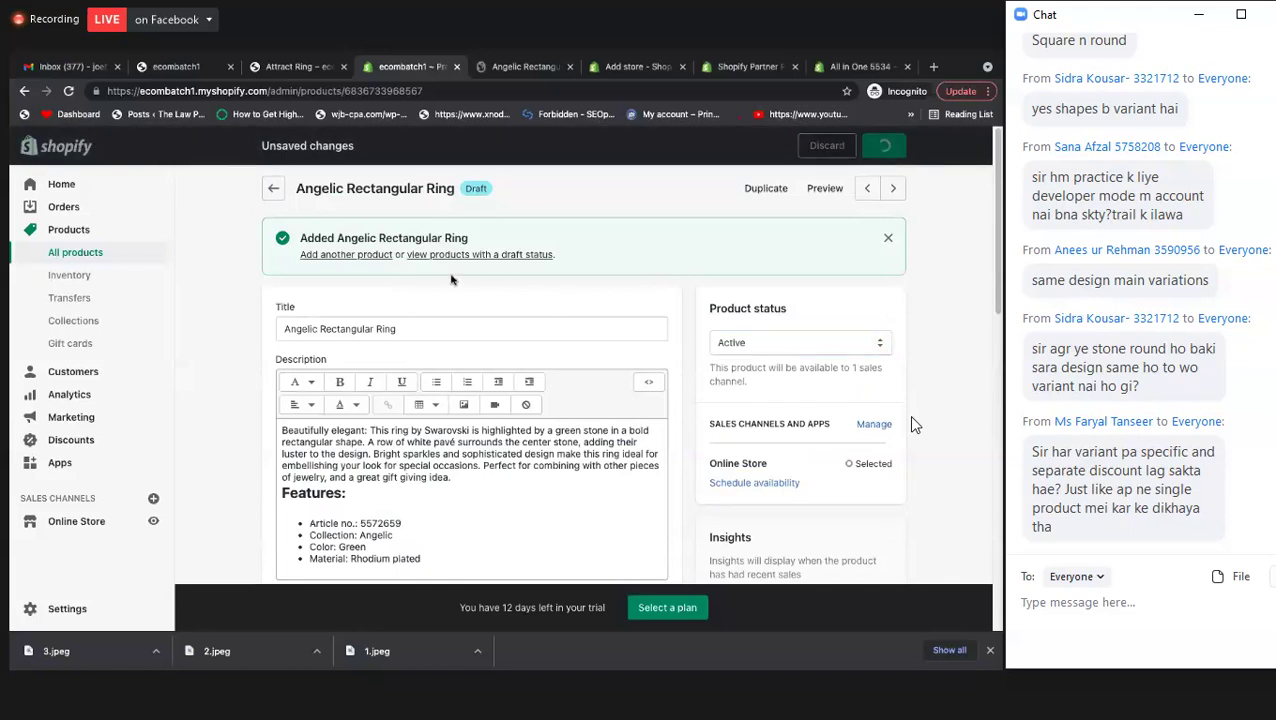
- Open the Variants - Dulcis cocktail ring from the product list and examine its description, images and size and color variants
left_click(62, 254)
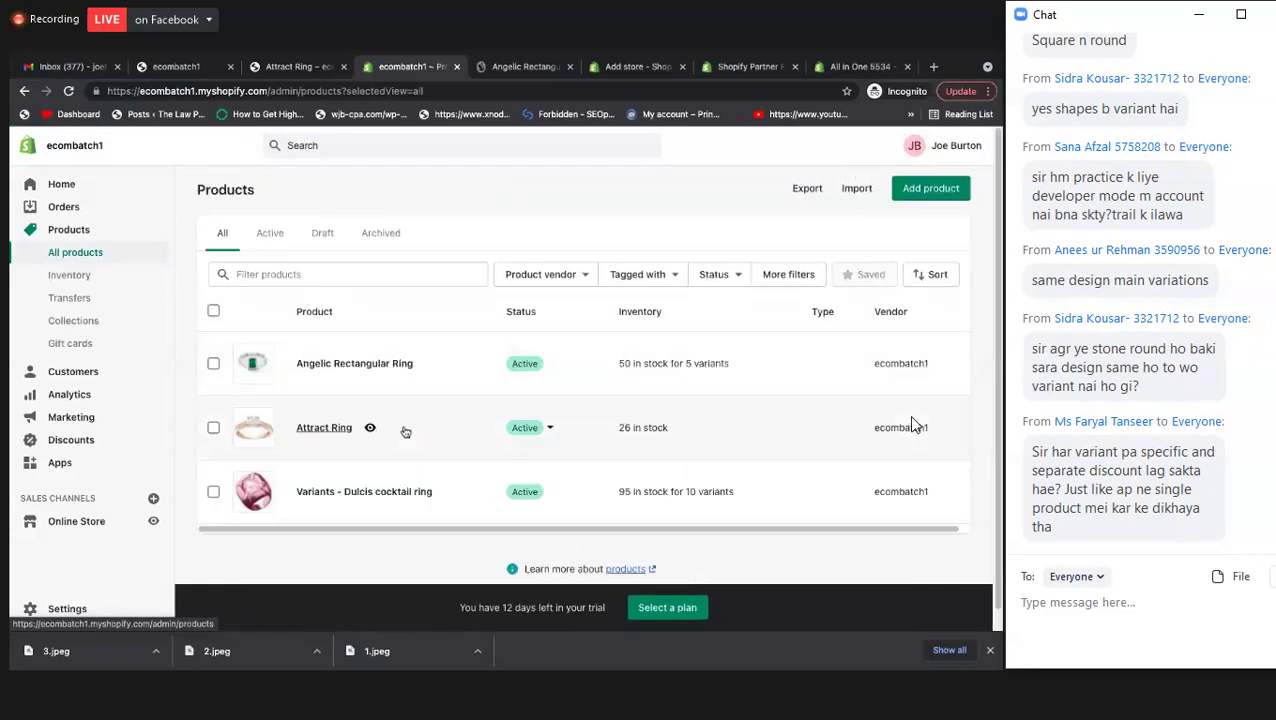
scroll(400, 433, "down", 1)
left_click(366, 474)
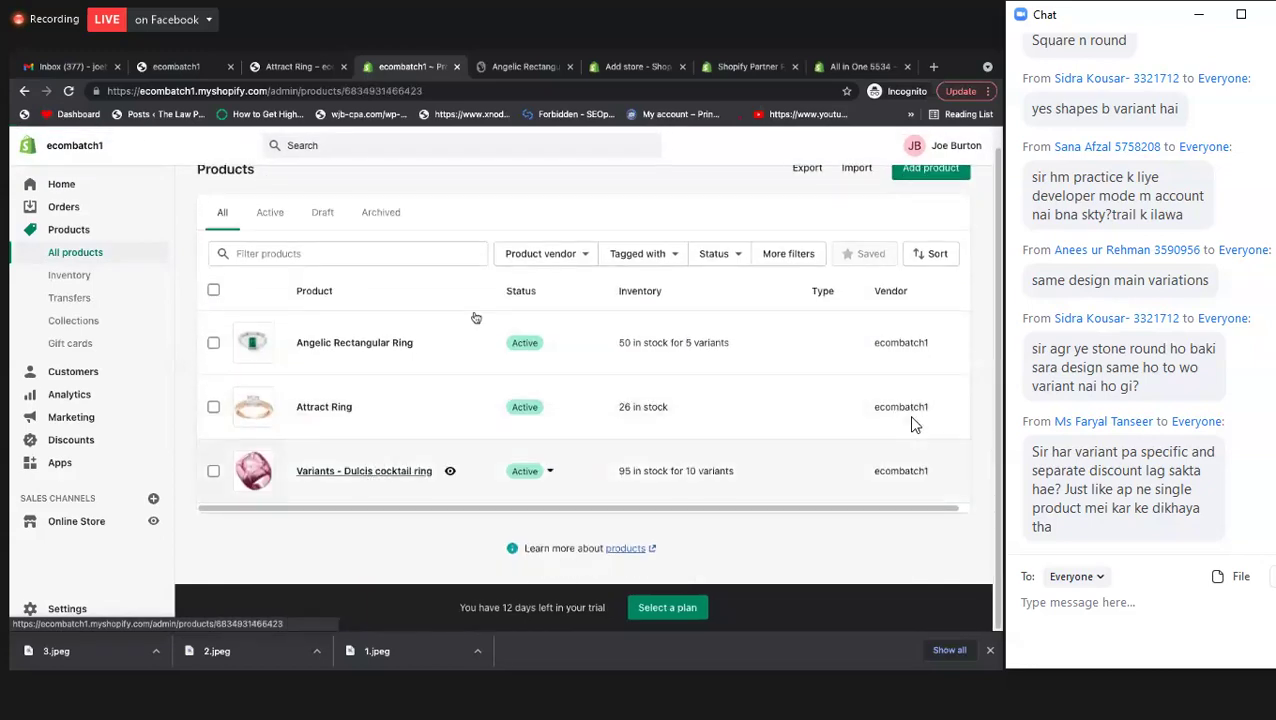
scroll(500, 280, "down", 10)
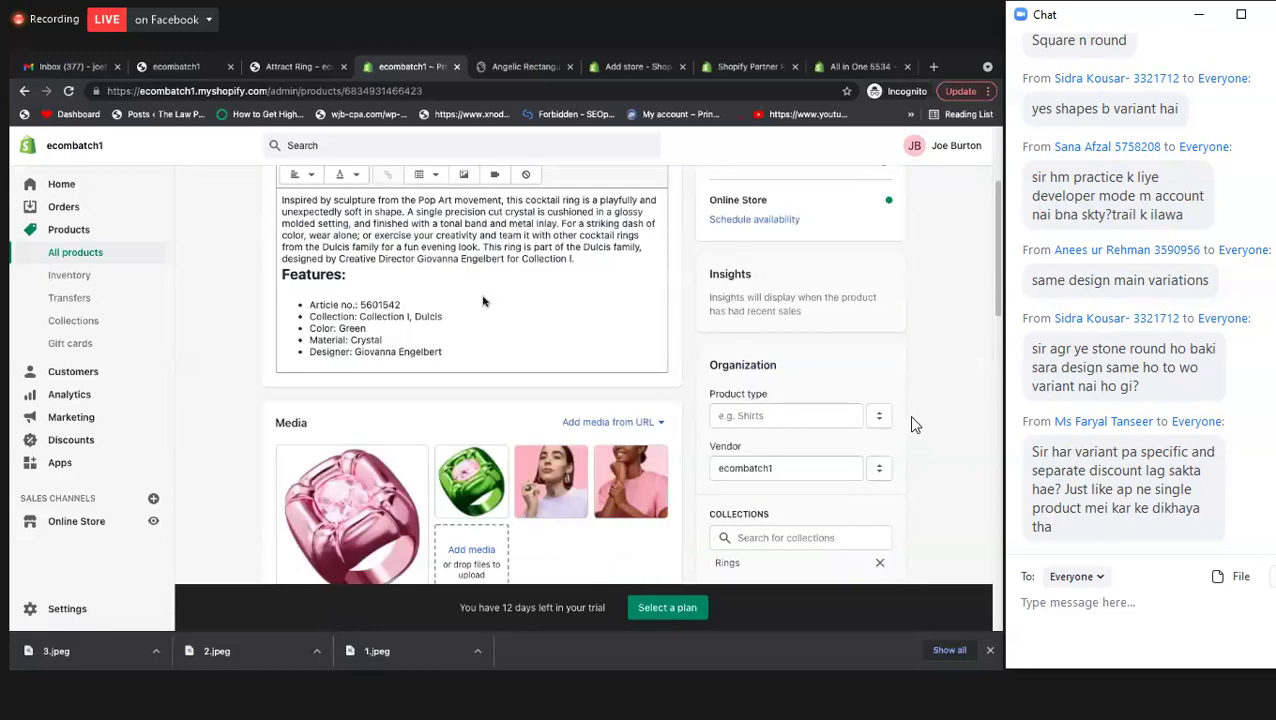
scroll(518, 260, "down", 1)
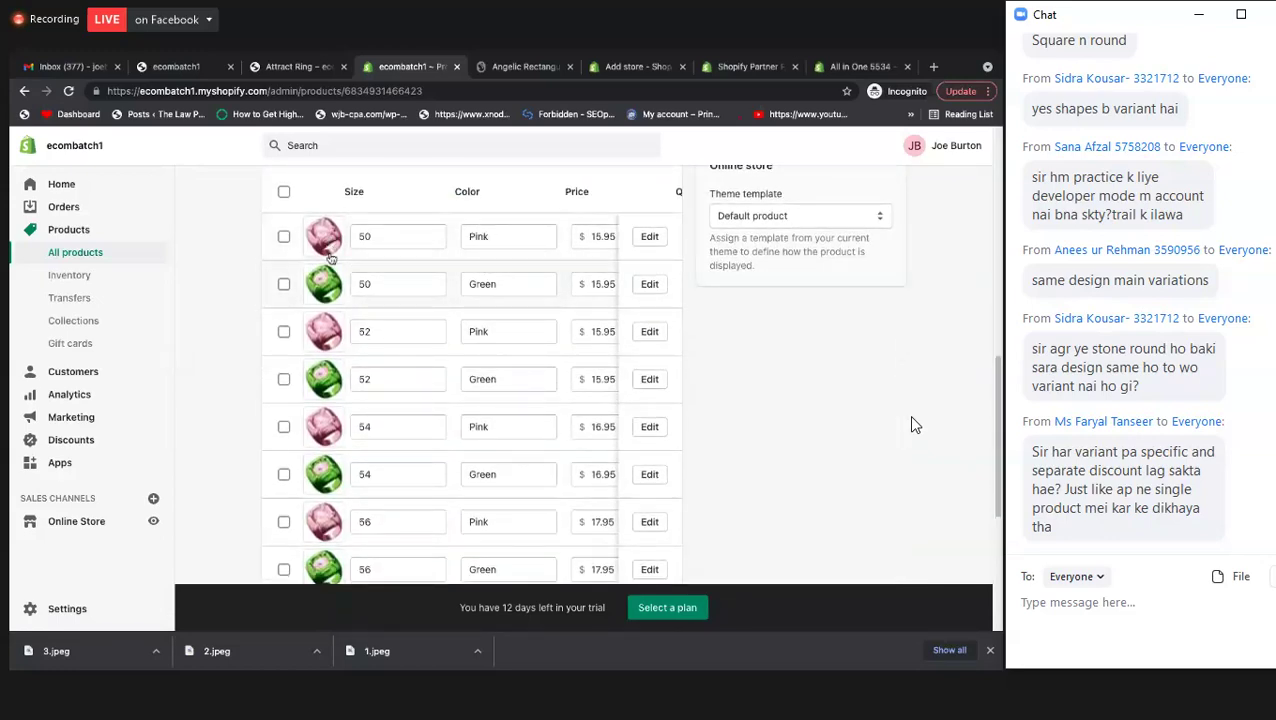
scroll(333, 295, "down", 5)
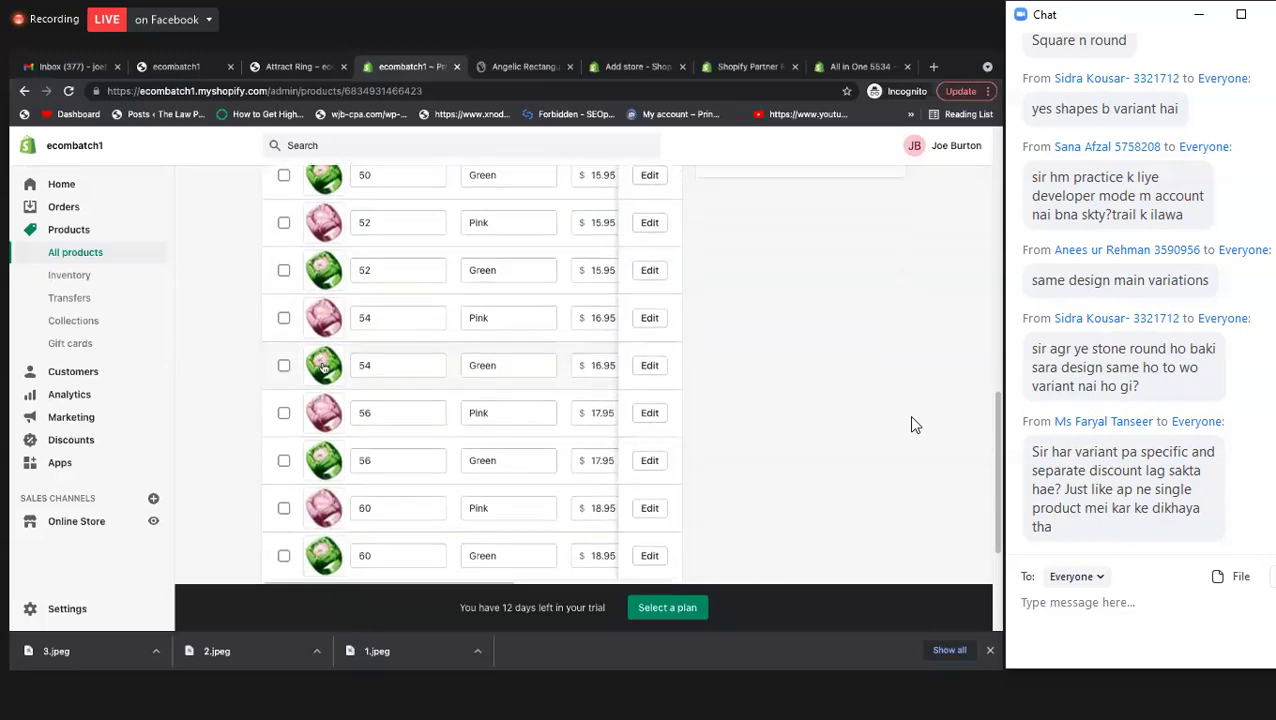
scroll(318, 312, "up", 6)
scroll(318, 312, "up", 10)
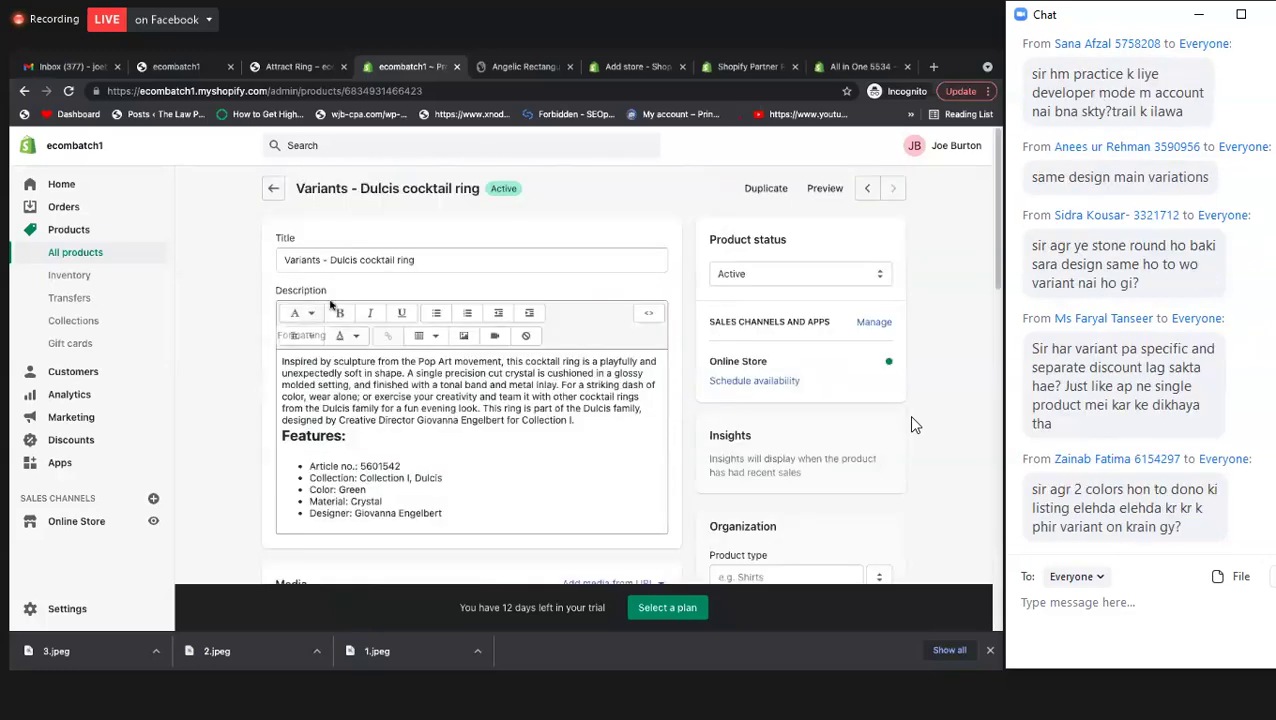
- Preview the Dulcis cocktail ring in the online store and switch its color between Green and Pink, ending on Green
left_click(133, 262)
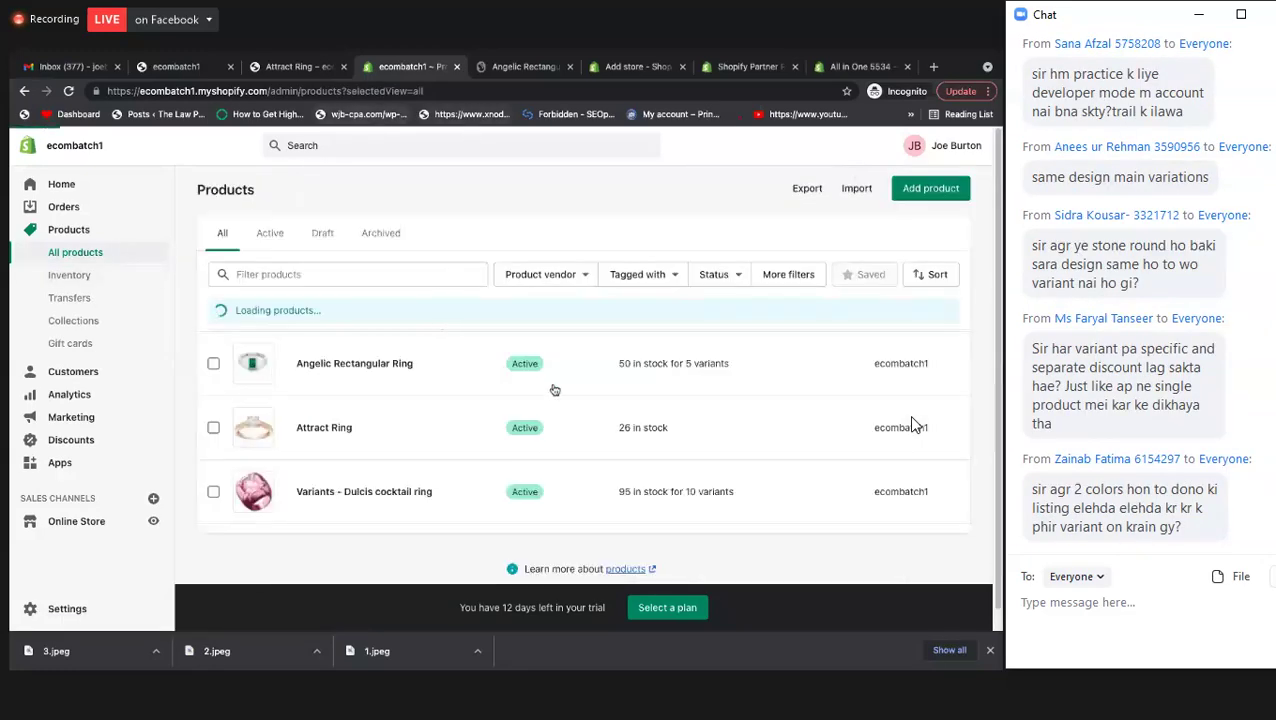
left_click(451, 495)
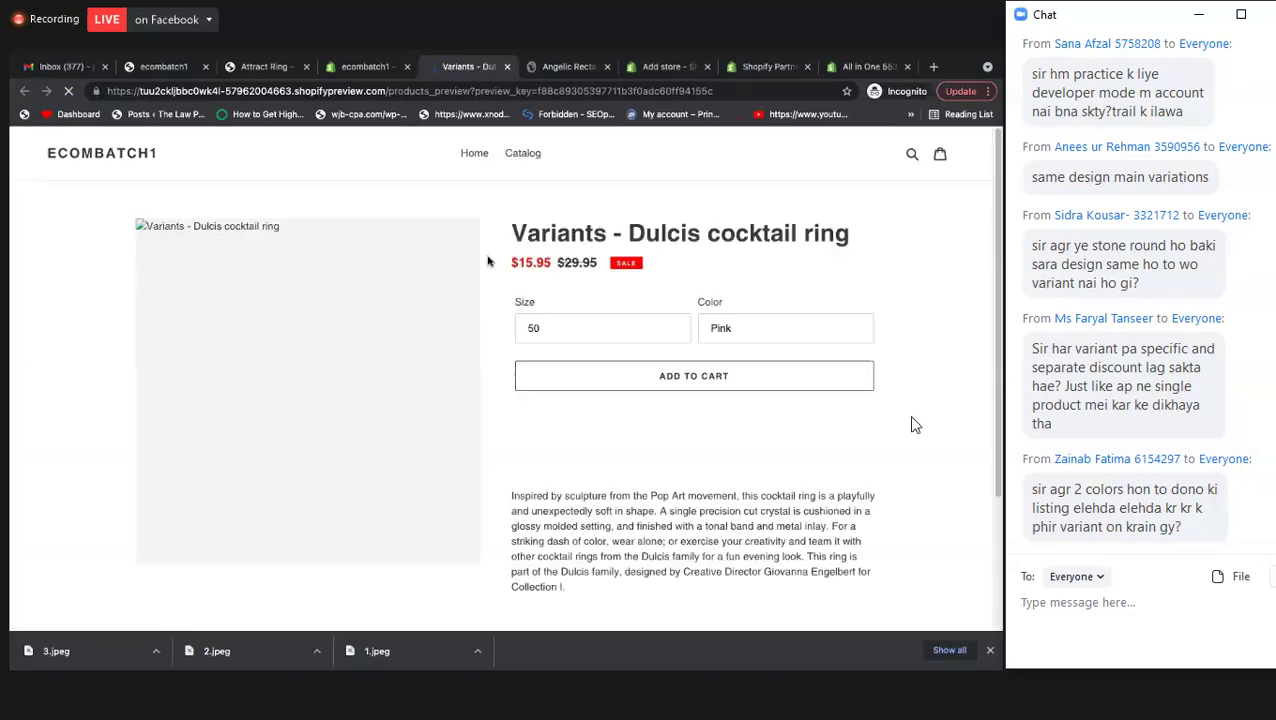
left_click(738, 330)
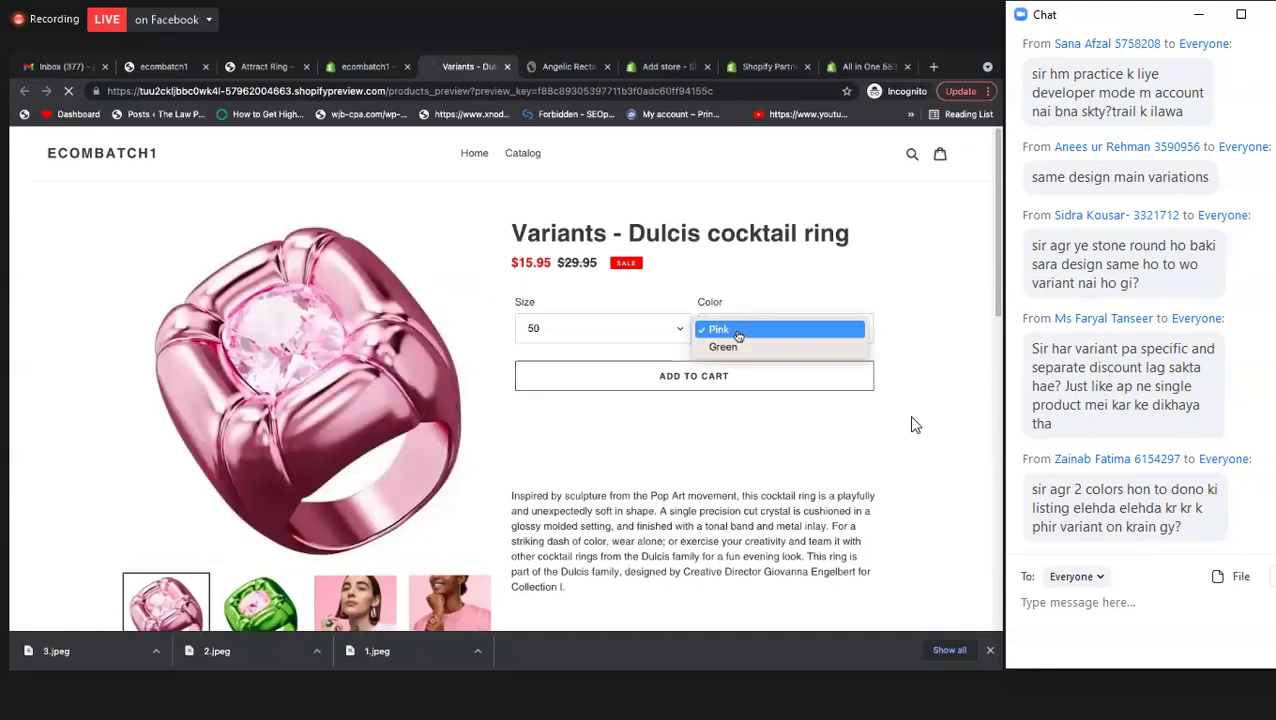
left_click(733, 347)
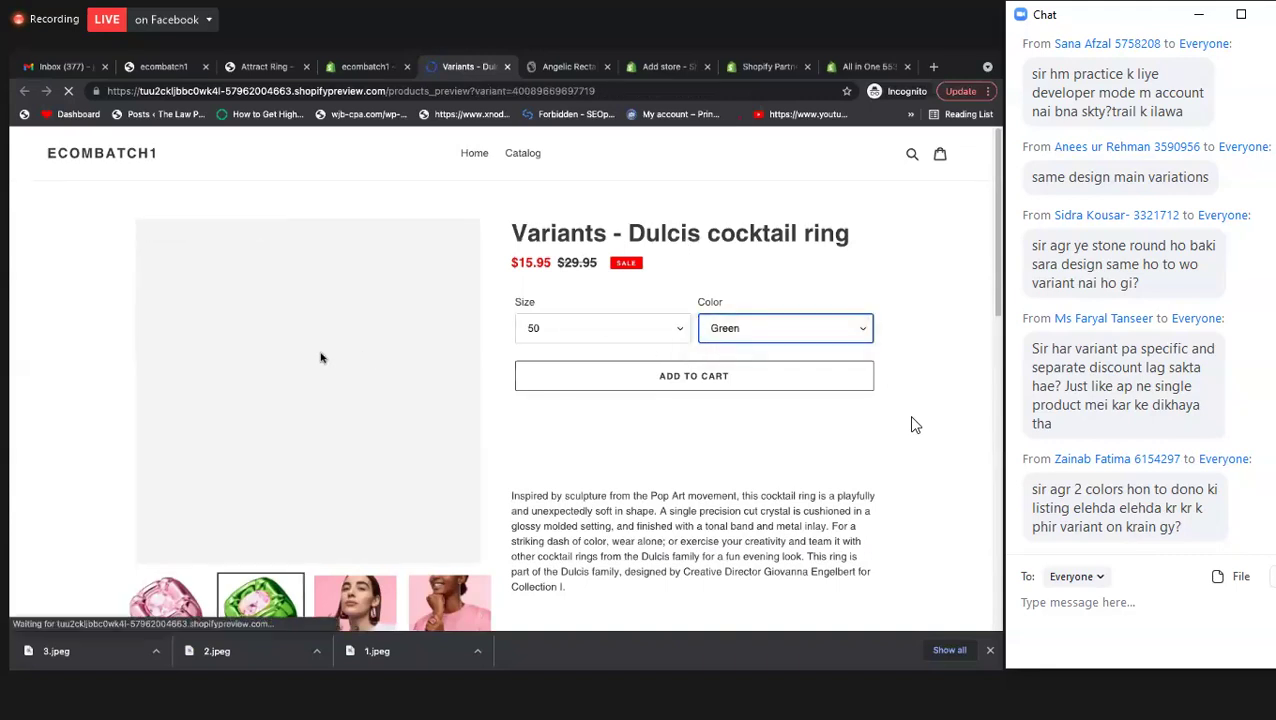
left_click(730, 330)
left_click(720, 312)
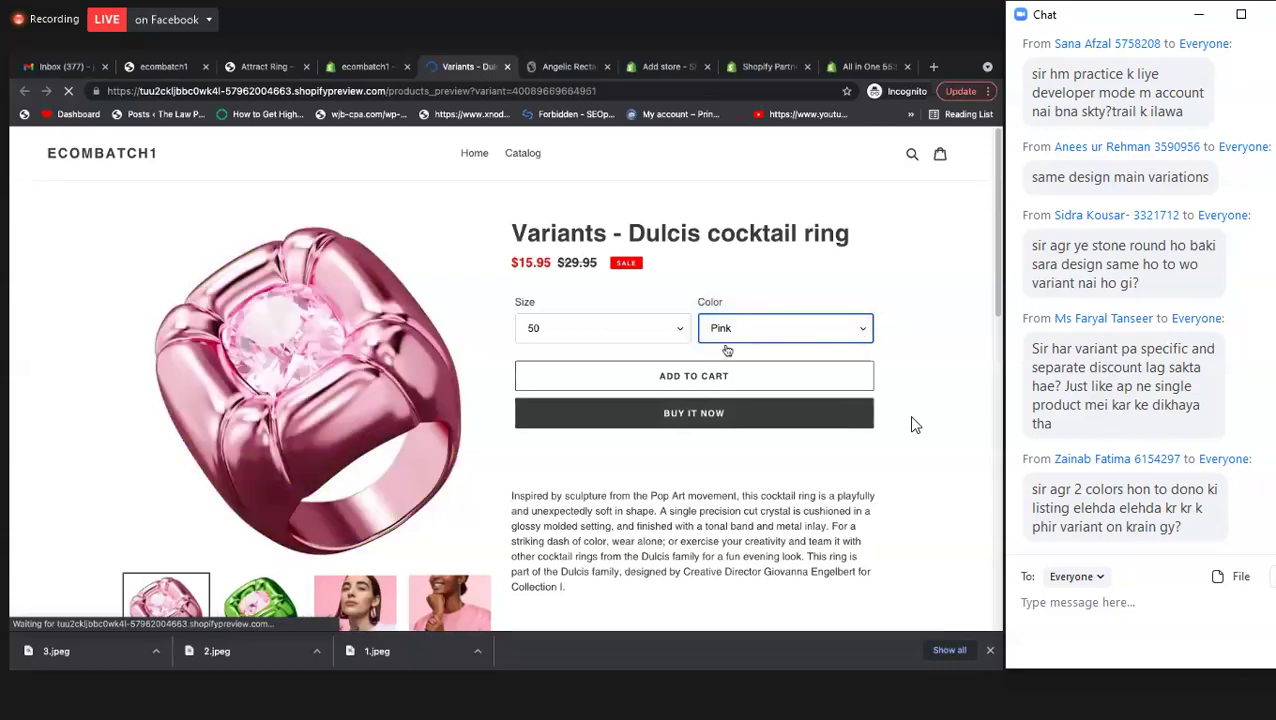
left_click(790, 329)
left_click(805, 347)
scroll(767, 393, "down", 3)
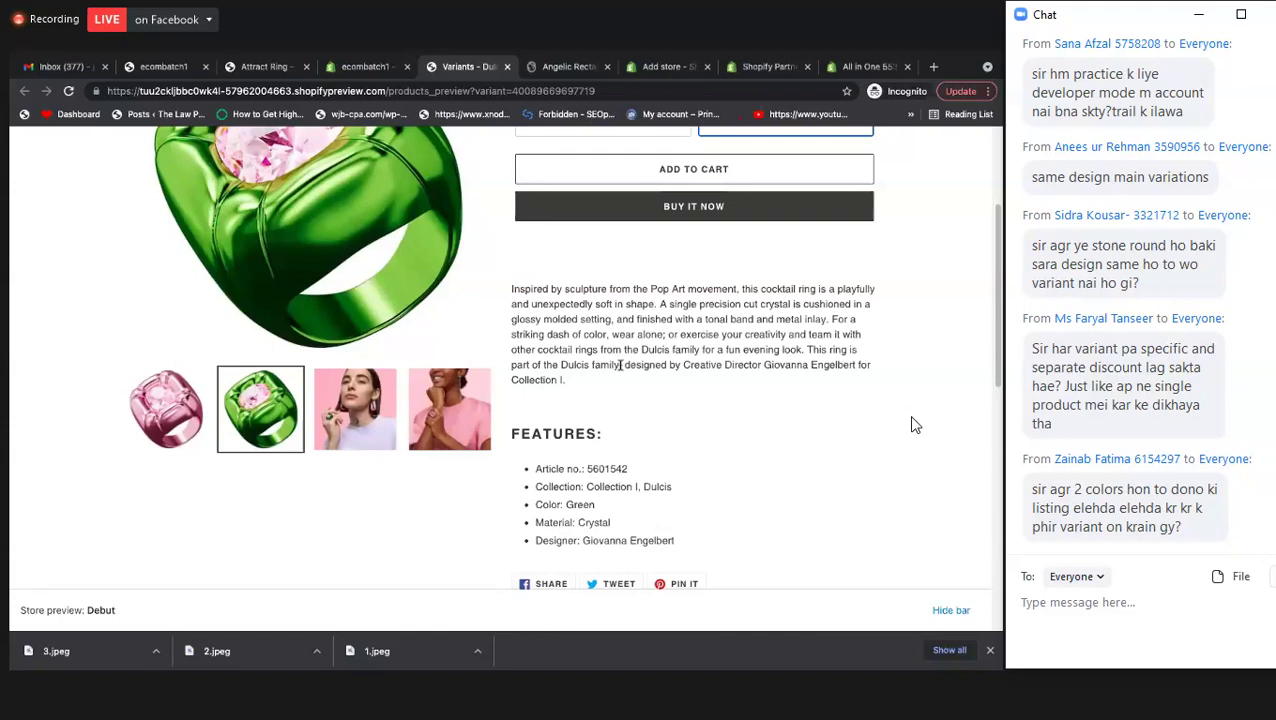
scroll(657, 259, "up", 1)
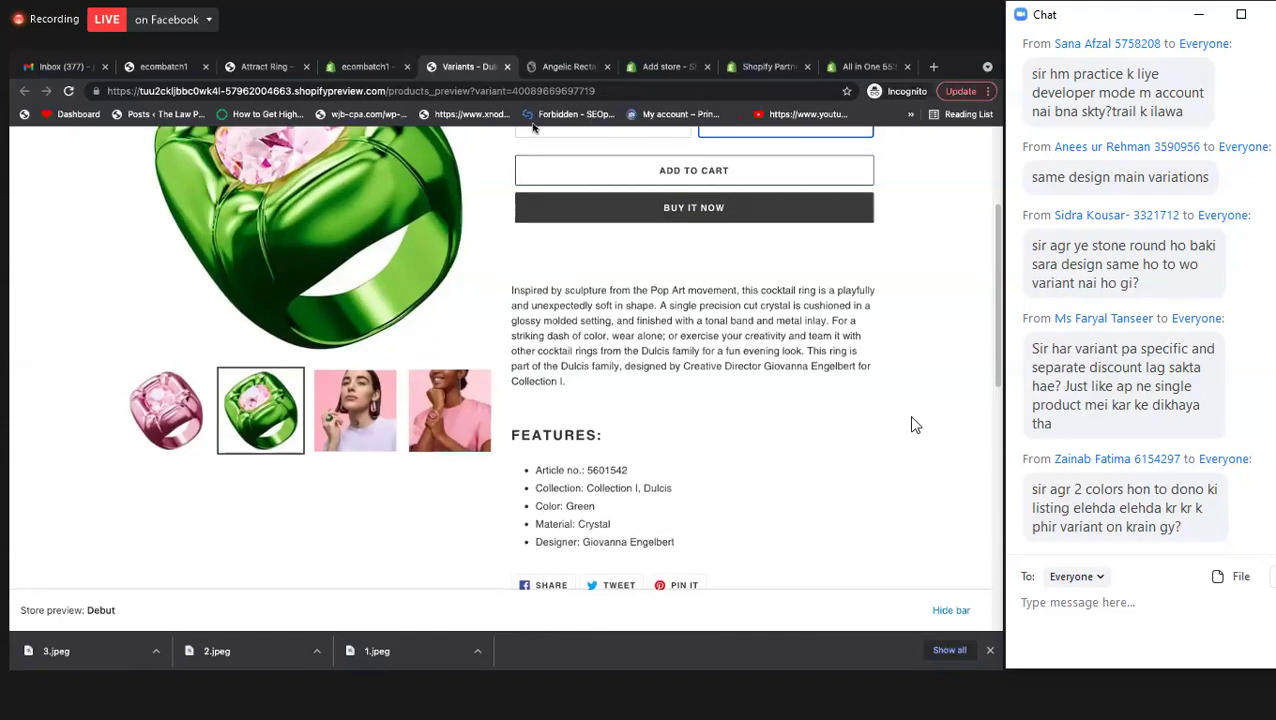
- Return to the Shopify admin and open the pricing details of the Dulcis cocktail ring's size 50 Pink variant
left_click(385, 66)
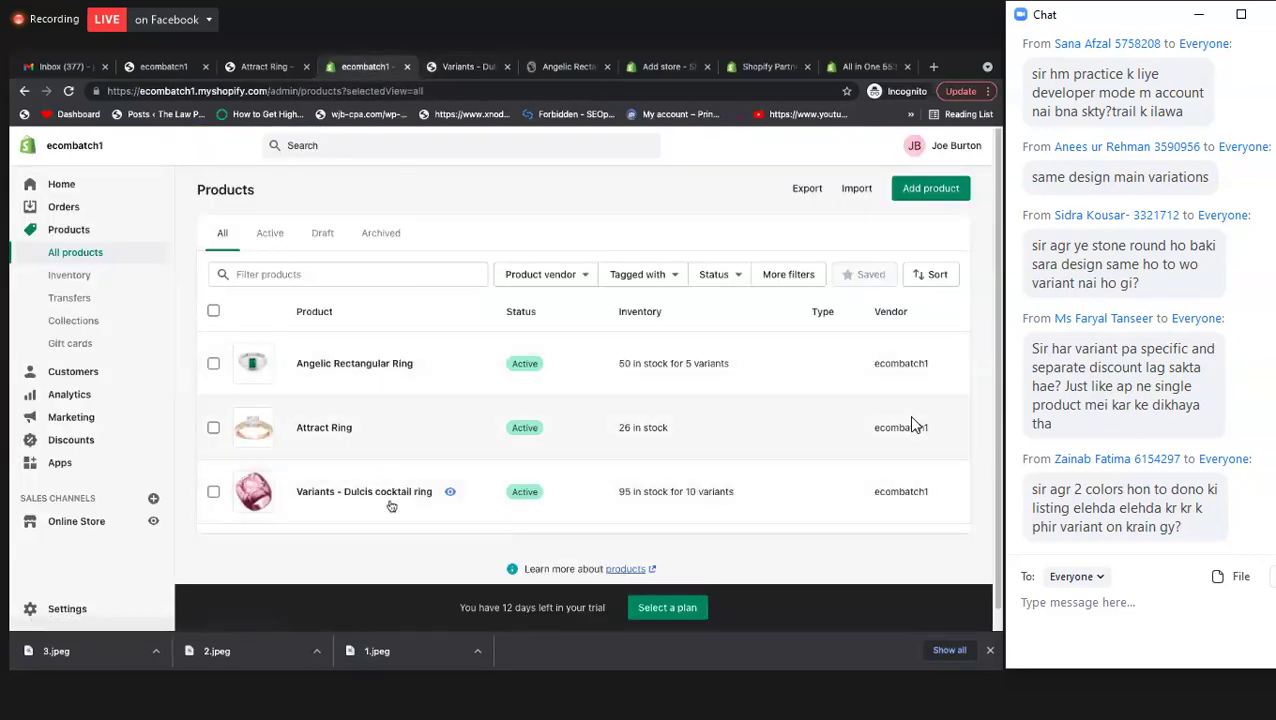
left_click(582, 366)
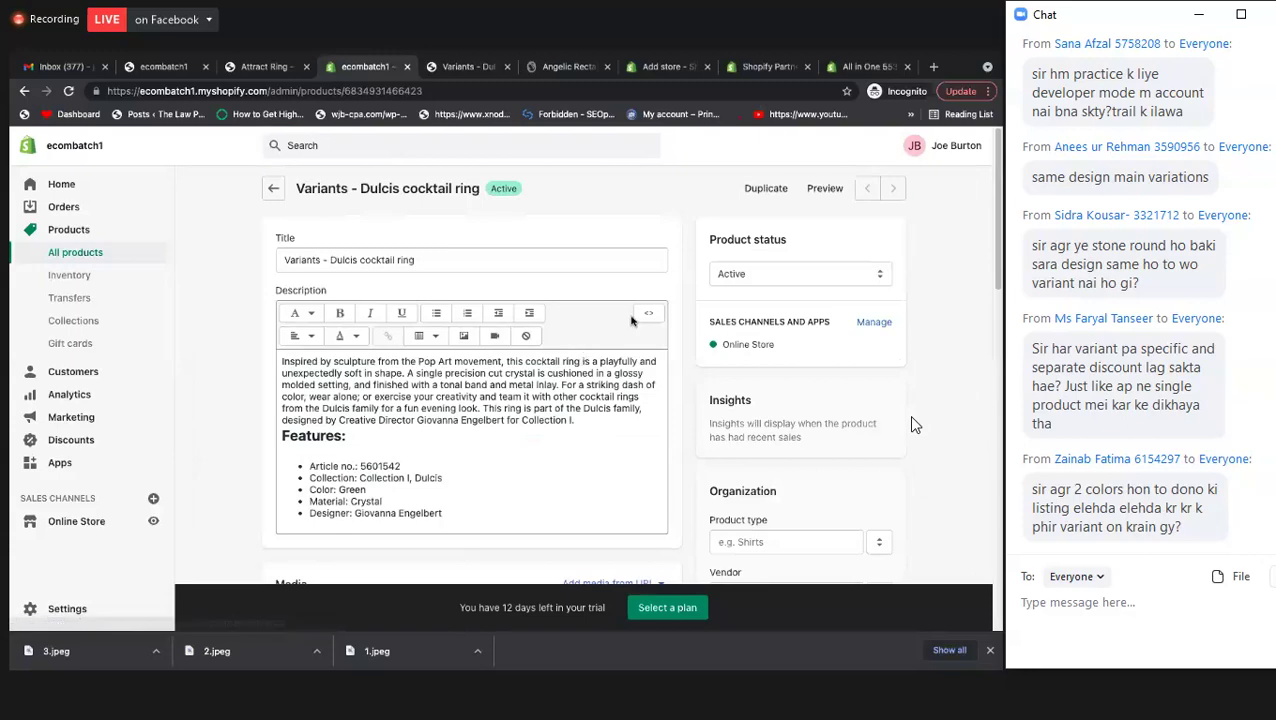
scroll(911, 422, "down", 5)
scroll(911, 425, "down", 5)
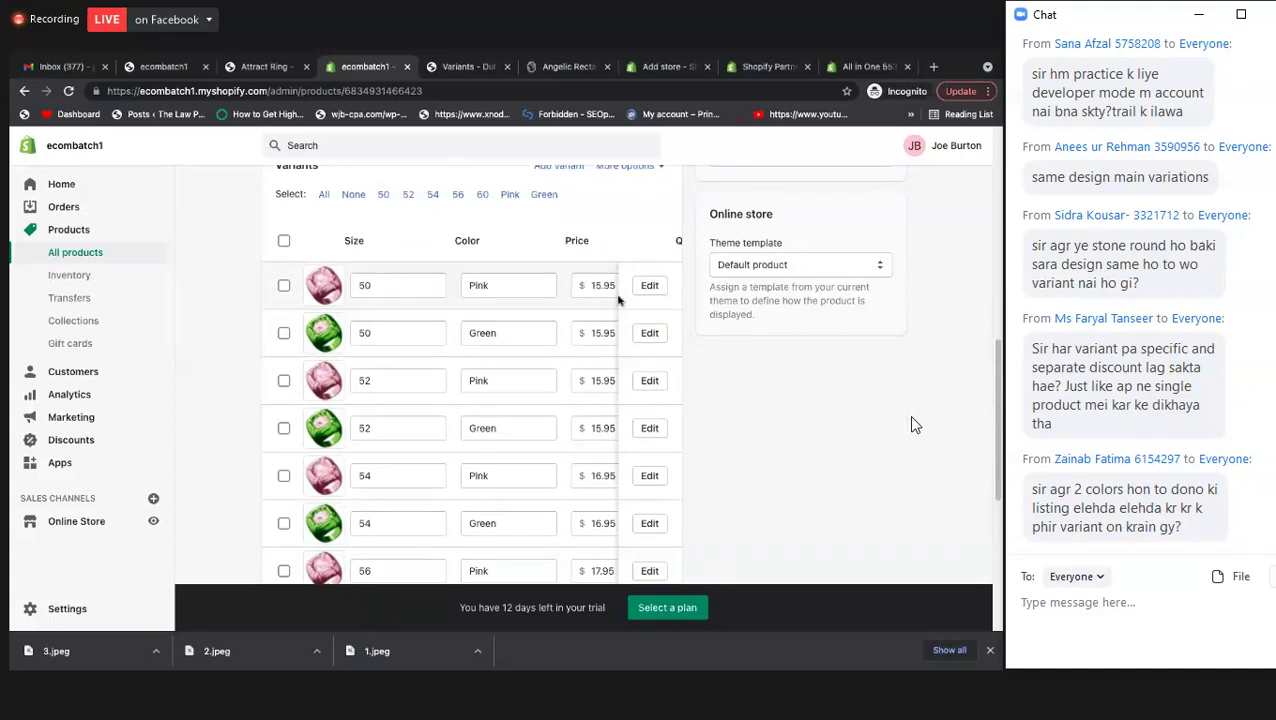
double_click(613, 285)
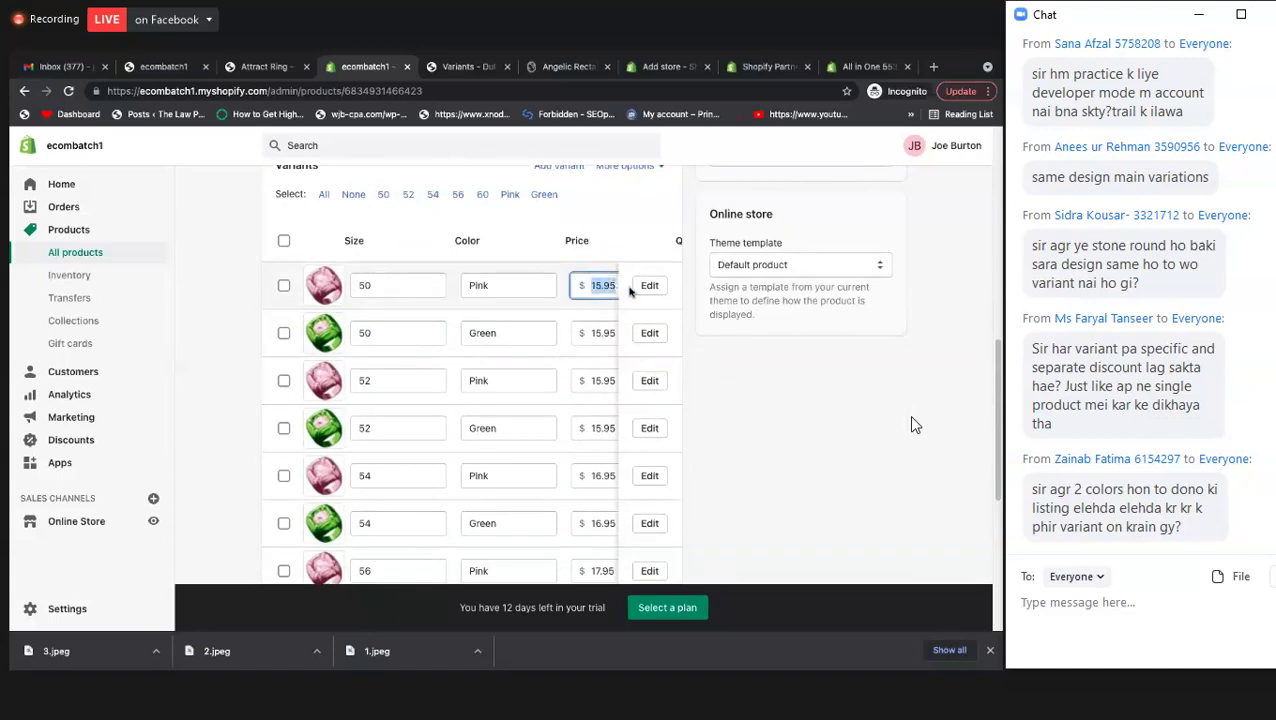
left_click(649, 287)
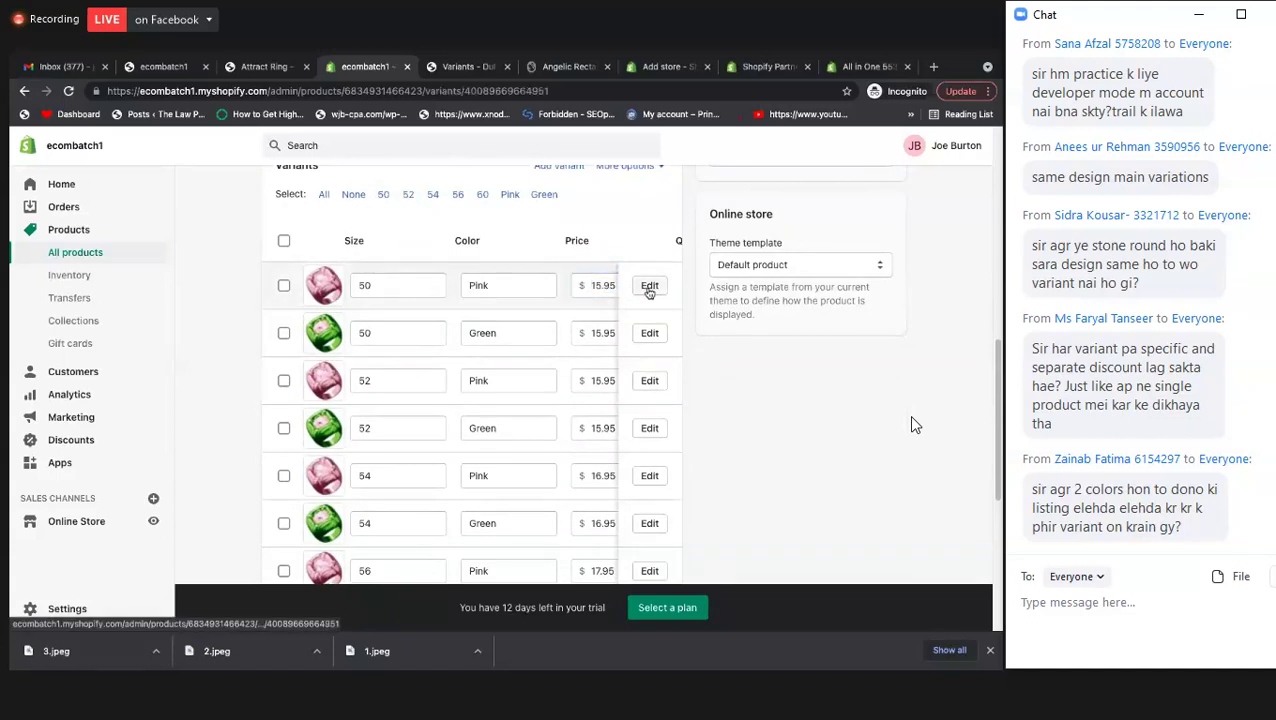
scroll(593, 352, "down", 1)
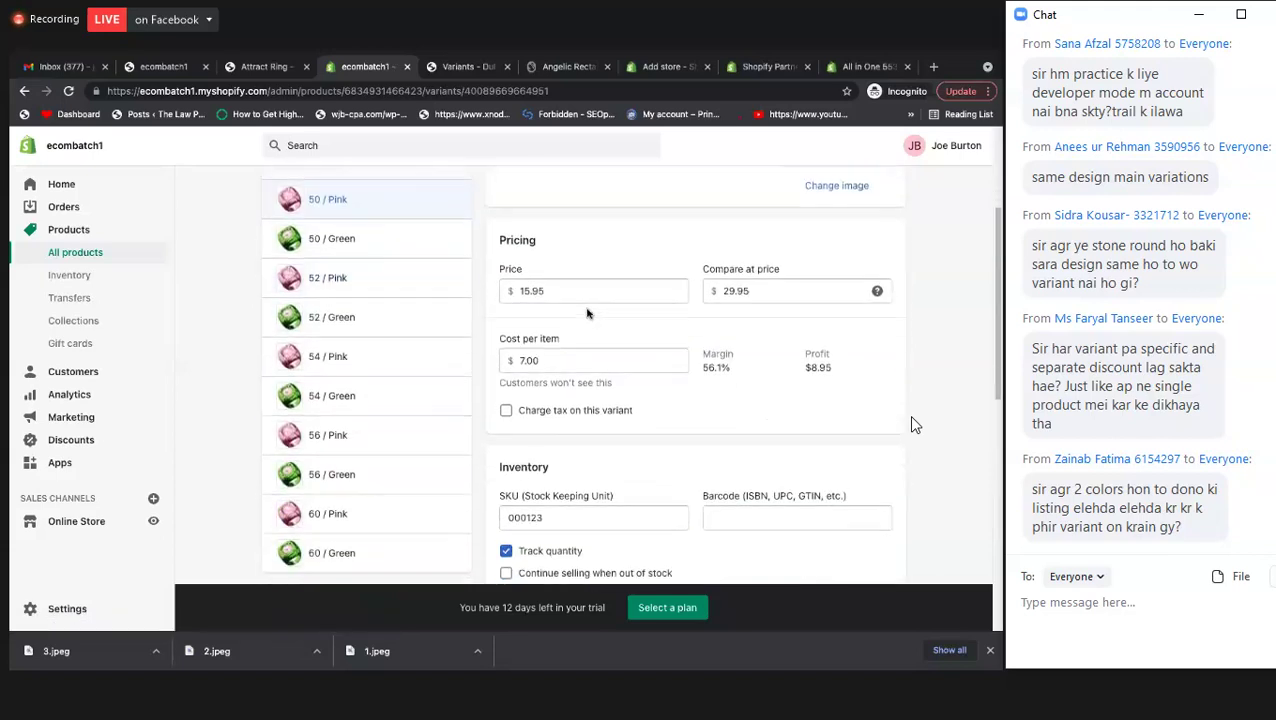
- Try a compare-at price of $26.95 on the 50 / Pink variant, then leave the variant without saving
double_click(550, 288)
double_click(734, 290)
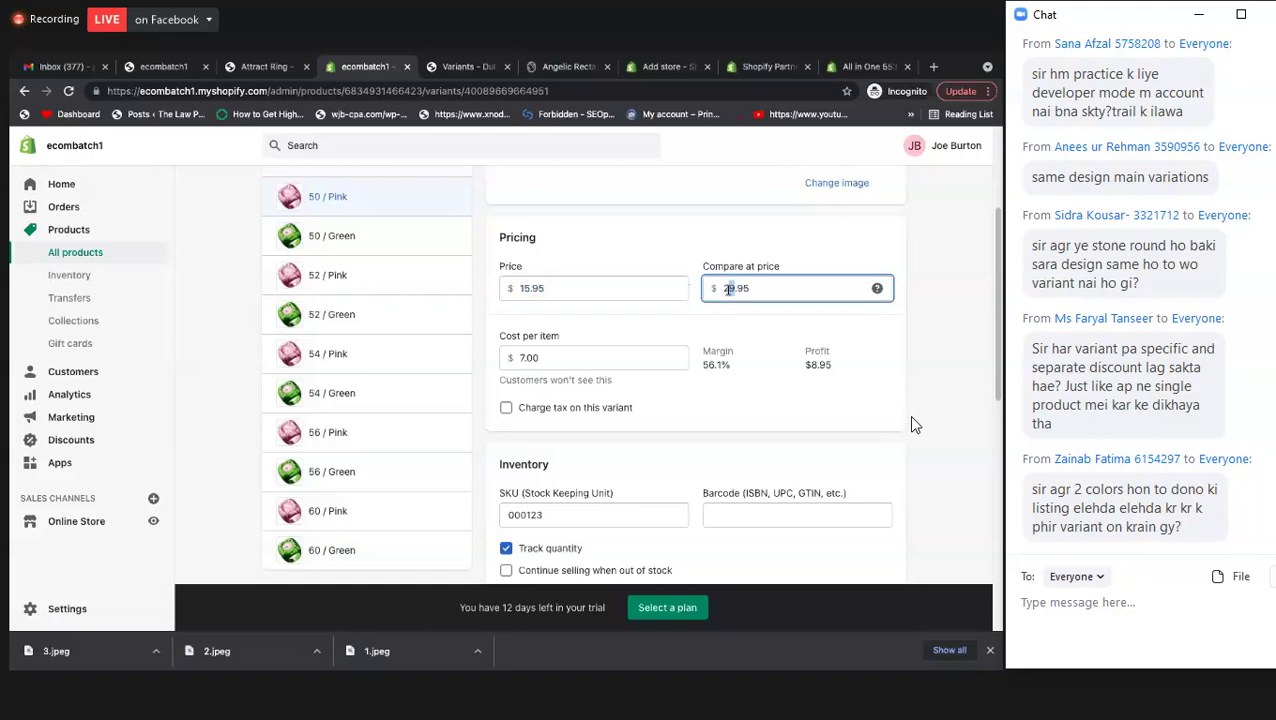
type("26.95")
left_click(657, 311)
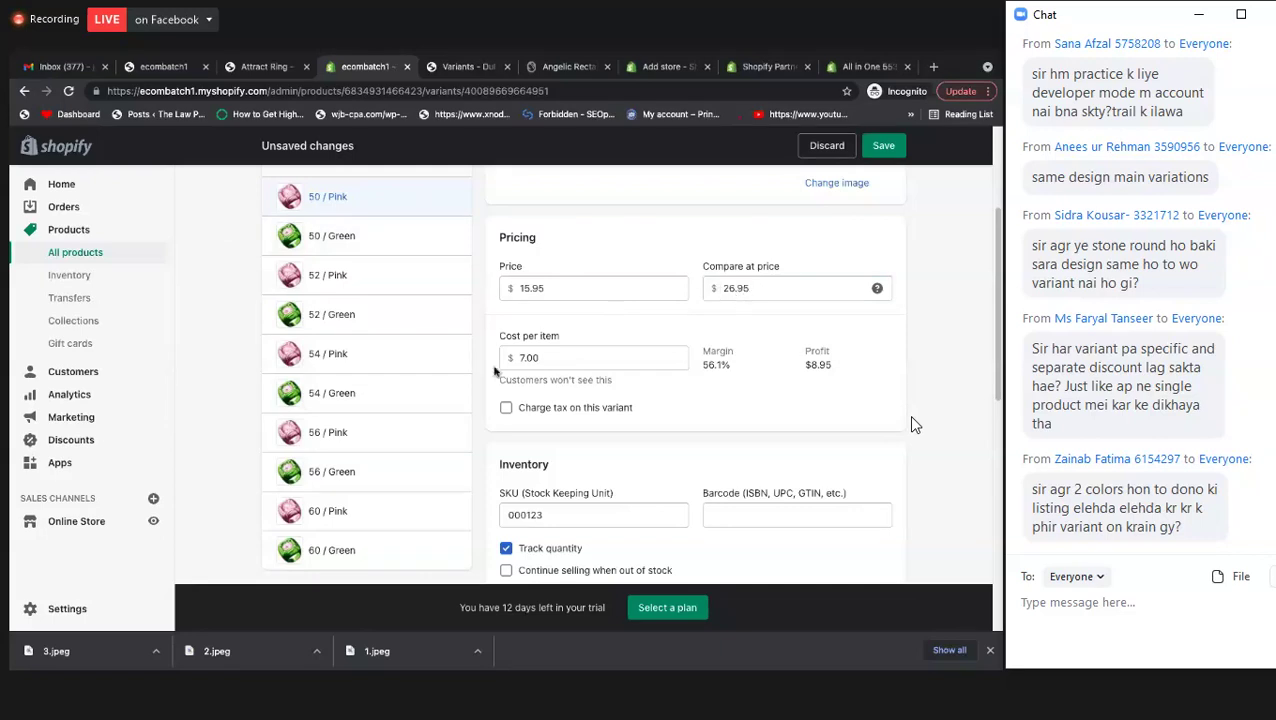
left_click(24, 91)
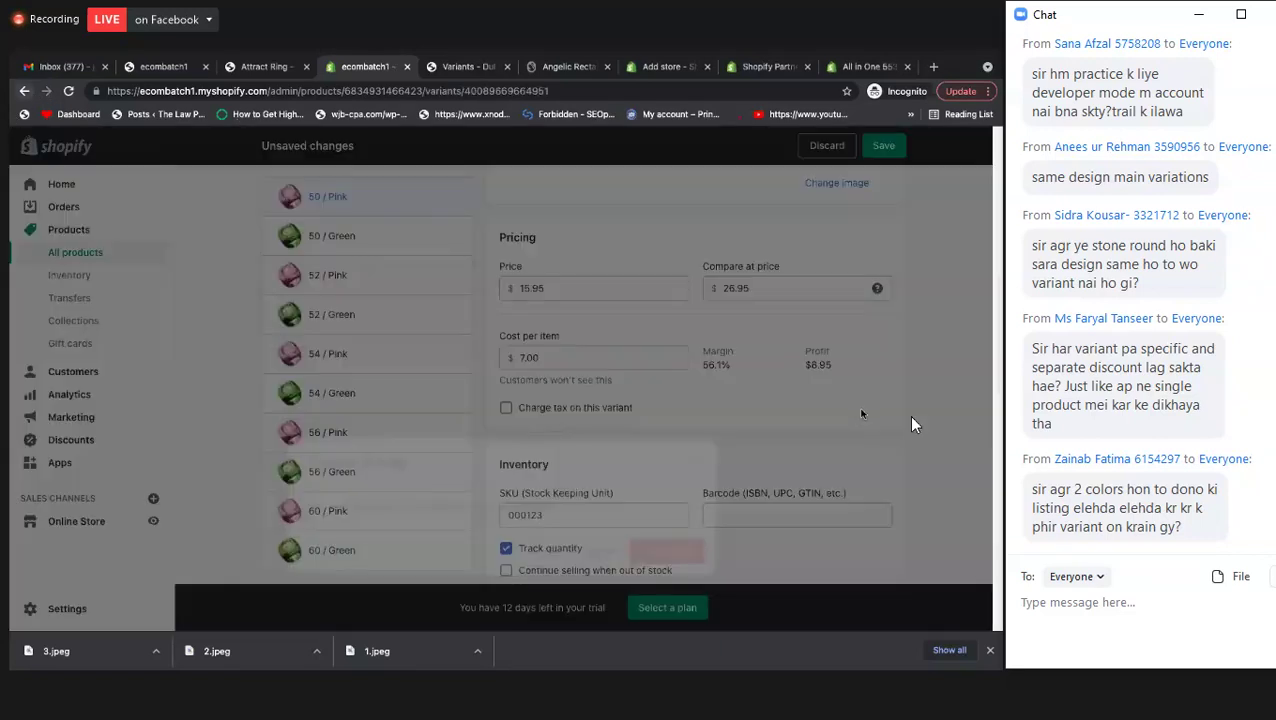
key("Return")
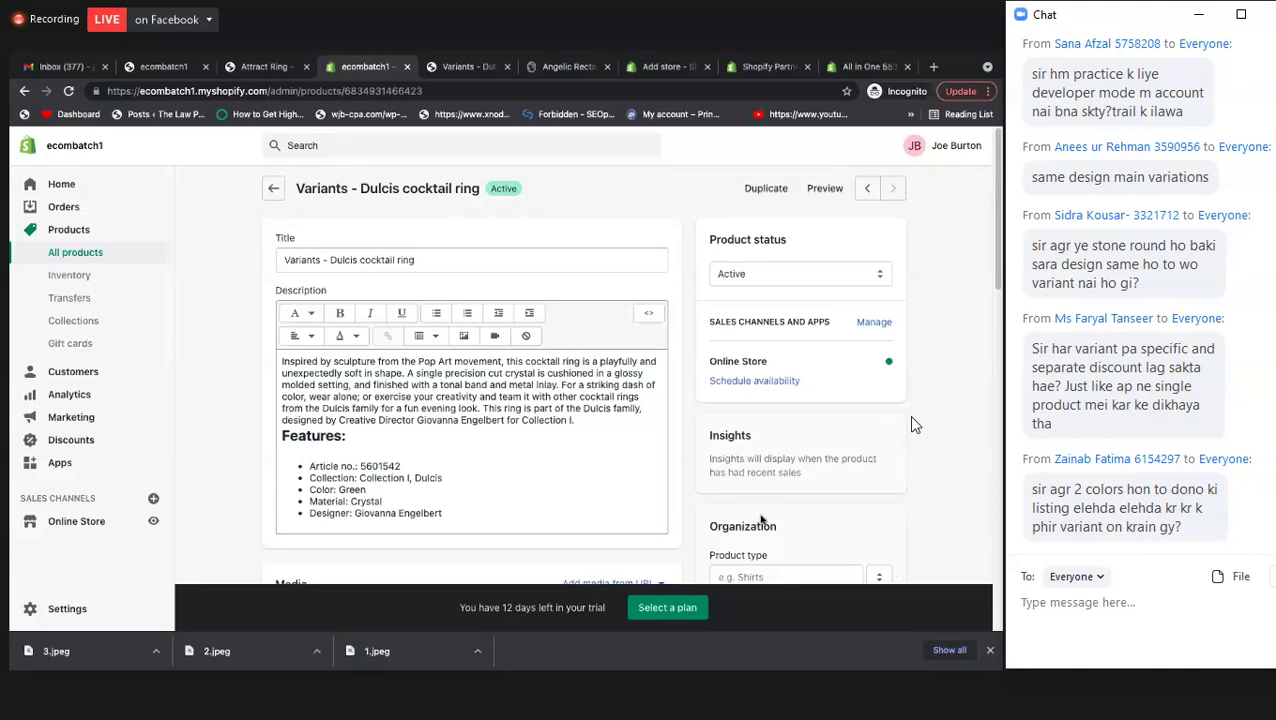
- Look over the Dulcis cocktail ring's media, variants and organization details, then return to the full product list
scroll(604, 481, "down", 4)
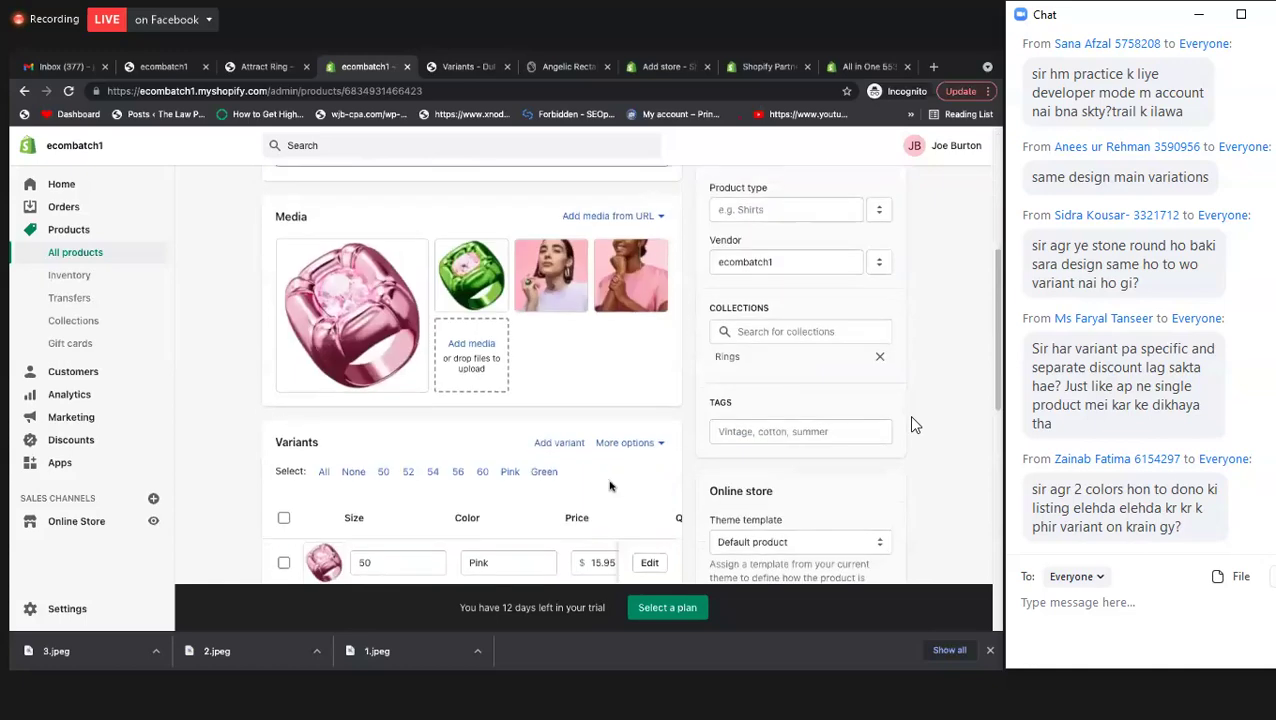
scroll(604, 481, "down", 6)
scroll(550, 484, "up", 10)
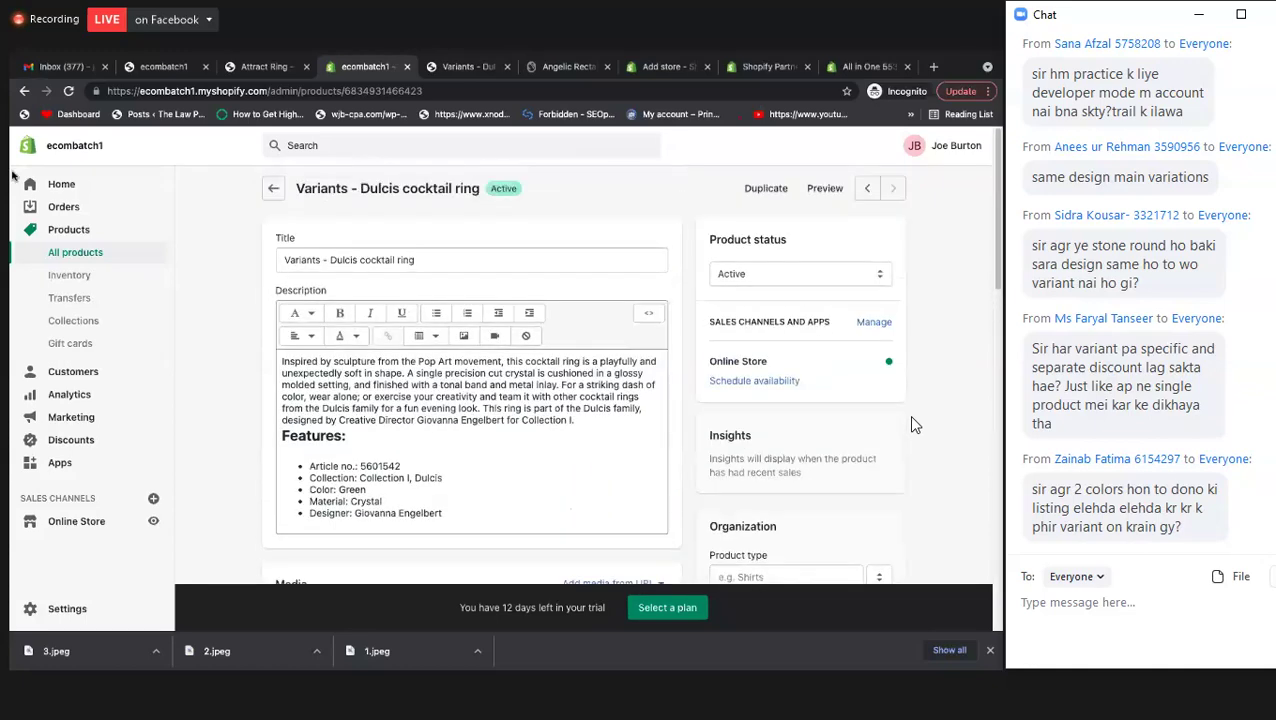
left_click(78, 252)
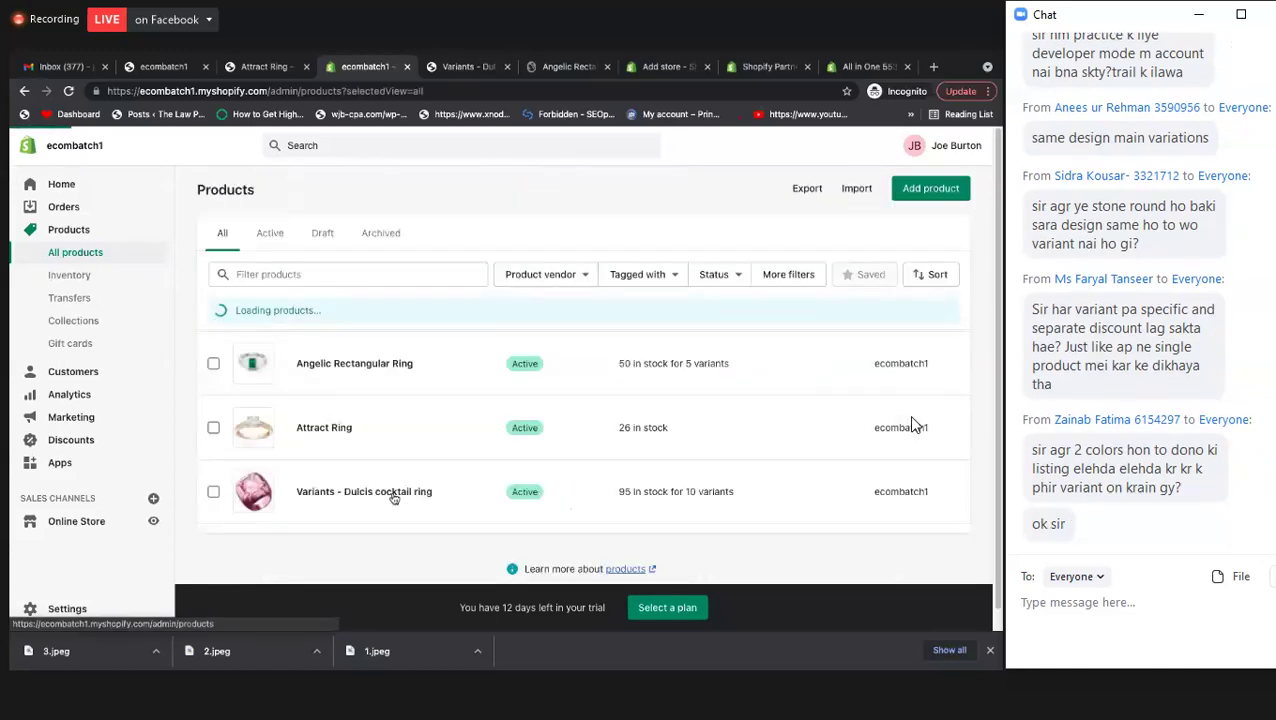
scroll(418, 465, "down", 1)
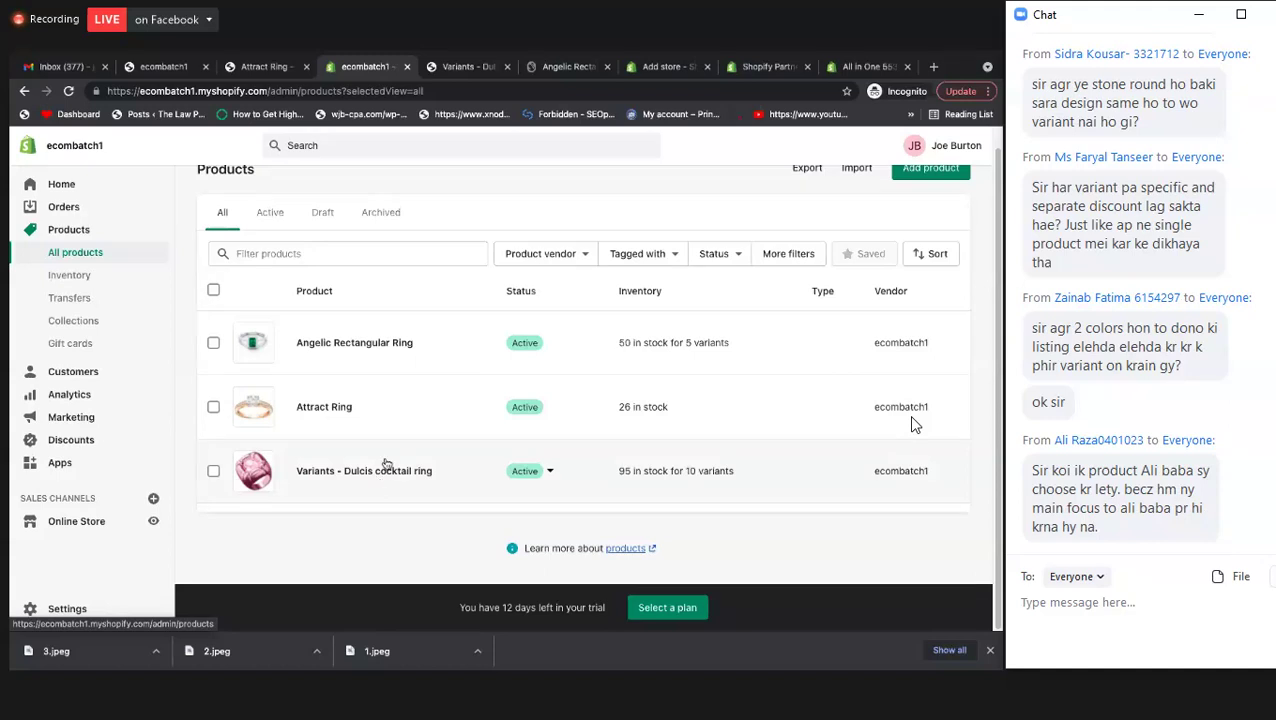
- Review the Dulcis cocktail ring's store preview from its price and options to the related products, then return to the admin product list
left_click(460, 75)
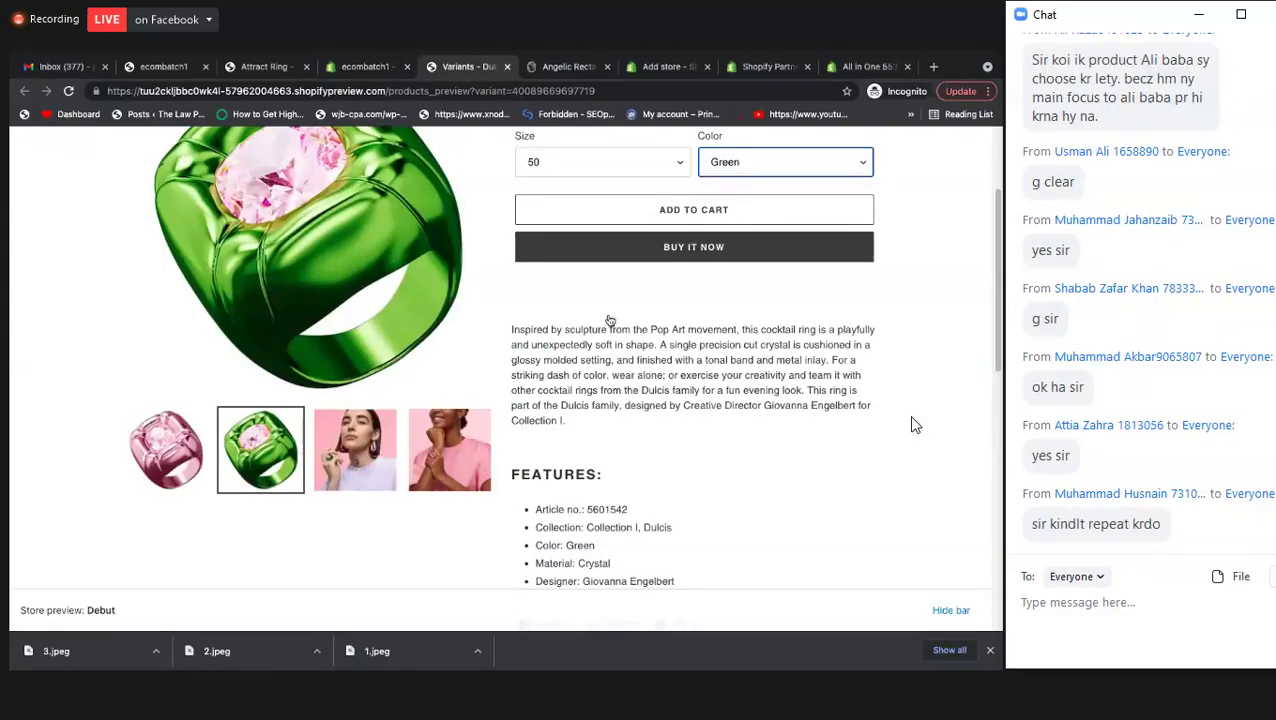
scroll(610, 320, "up", 1)
scroll(610, 320, "down", 5)
scroll(610, 320, "up", 5)
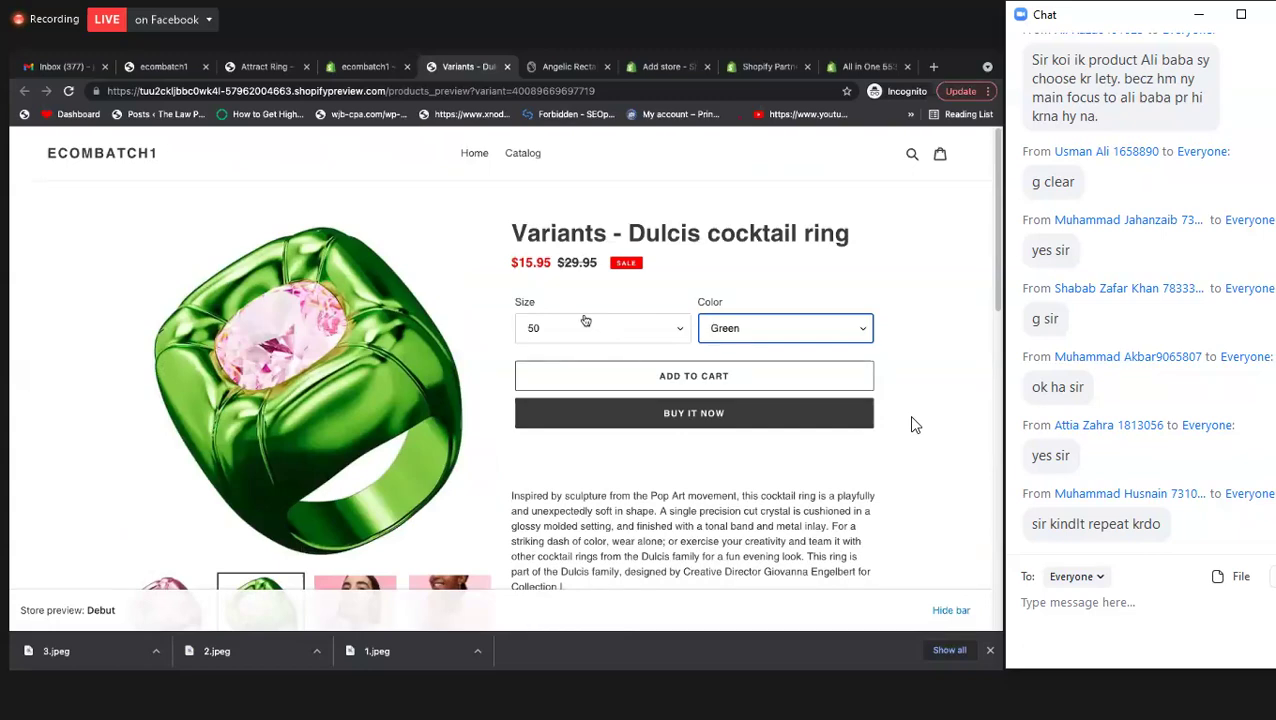
scroll(586, 320, "down", 5)
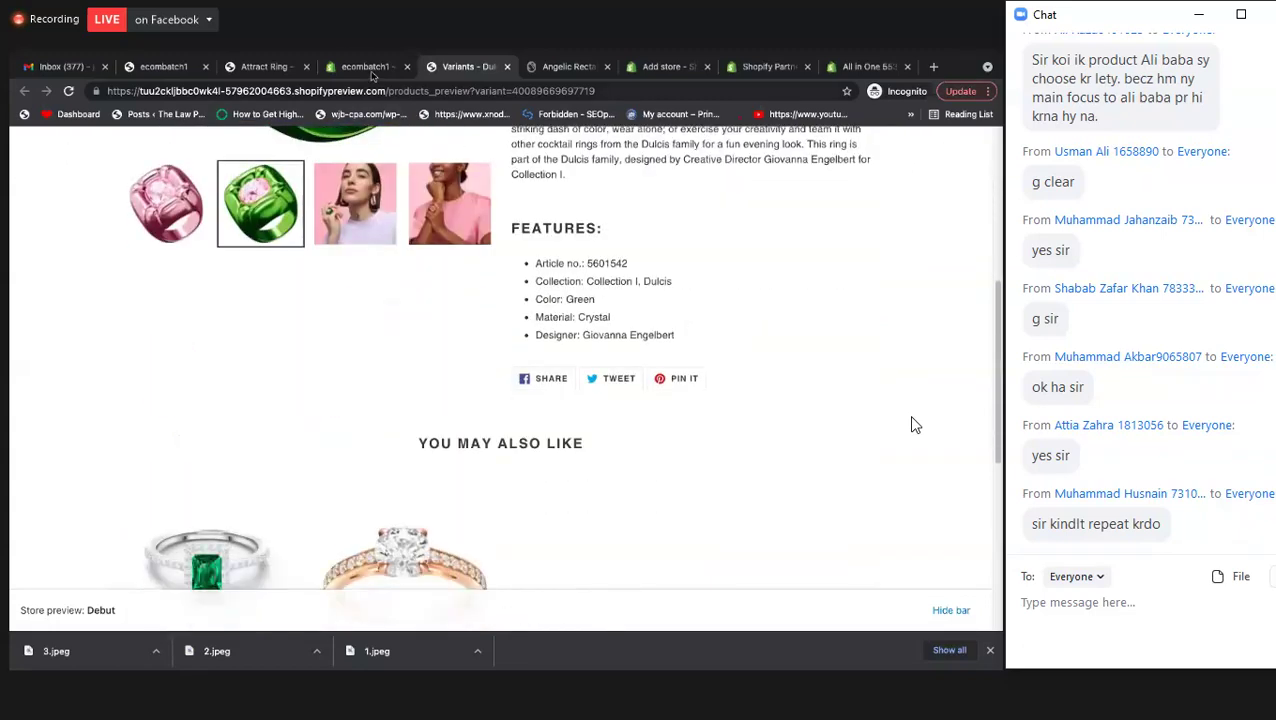
left_click(372, 68)
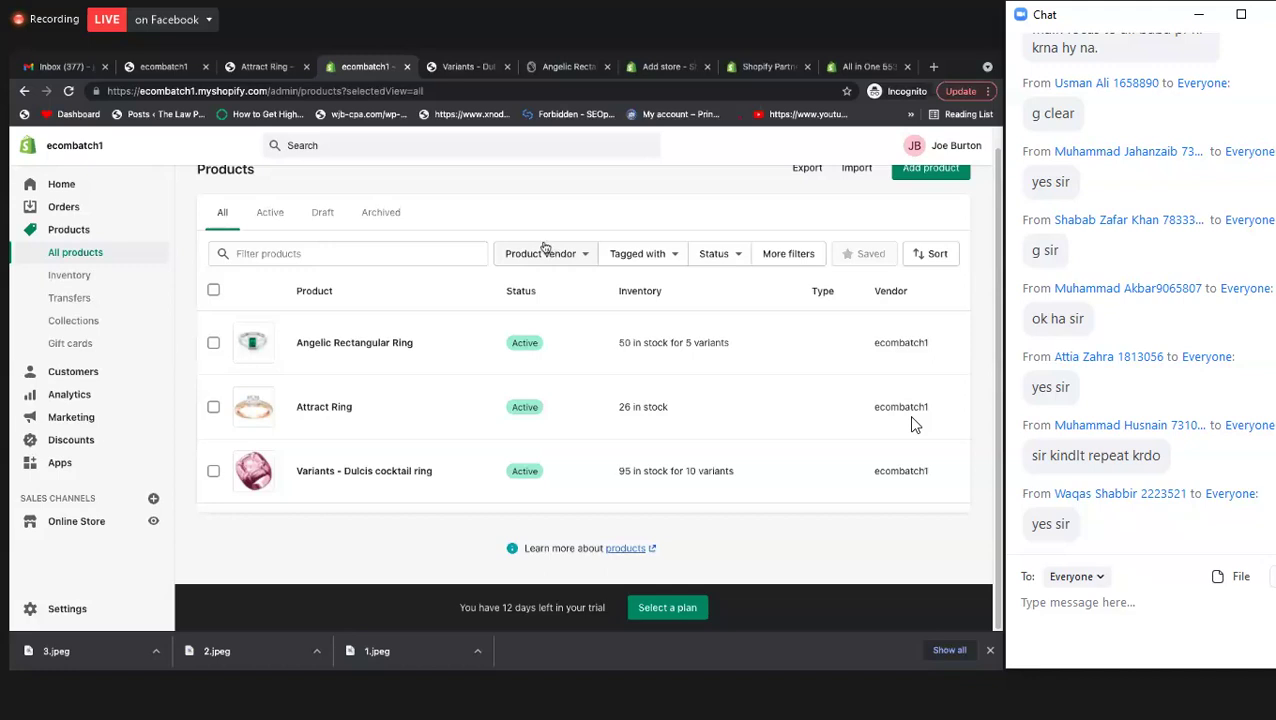
left_click(468, 68)
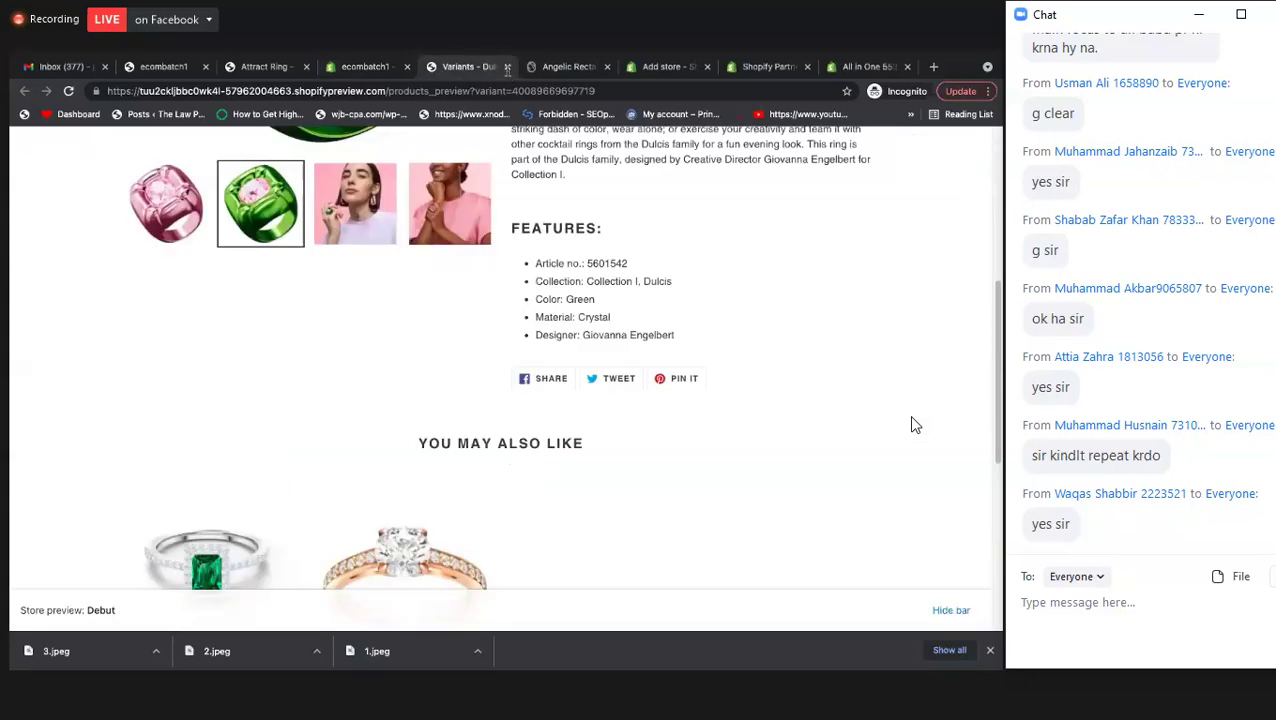
left_click(376, 72)
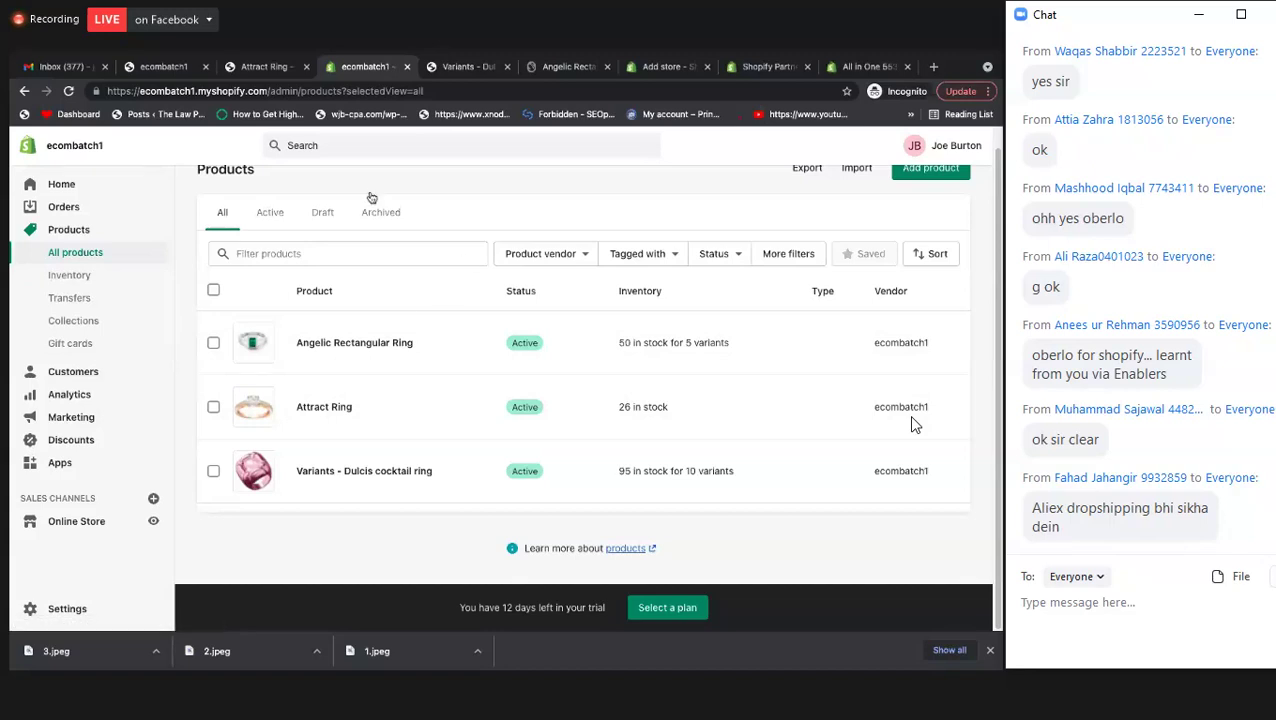
- Close the extra store preview tab and switch to the ecombatch1 storefront home page
left_click(263, 66)
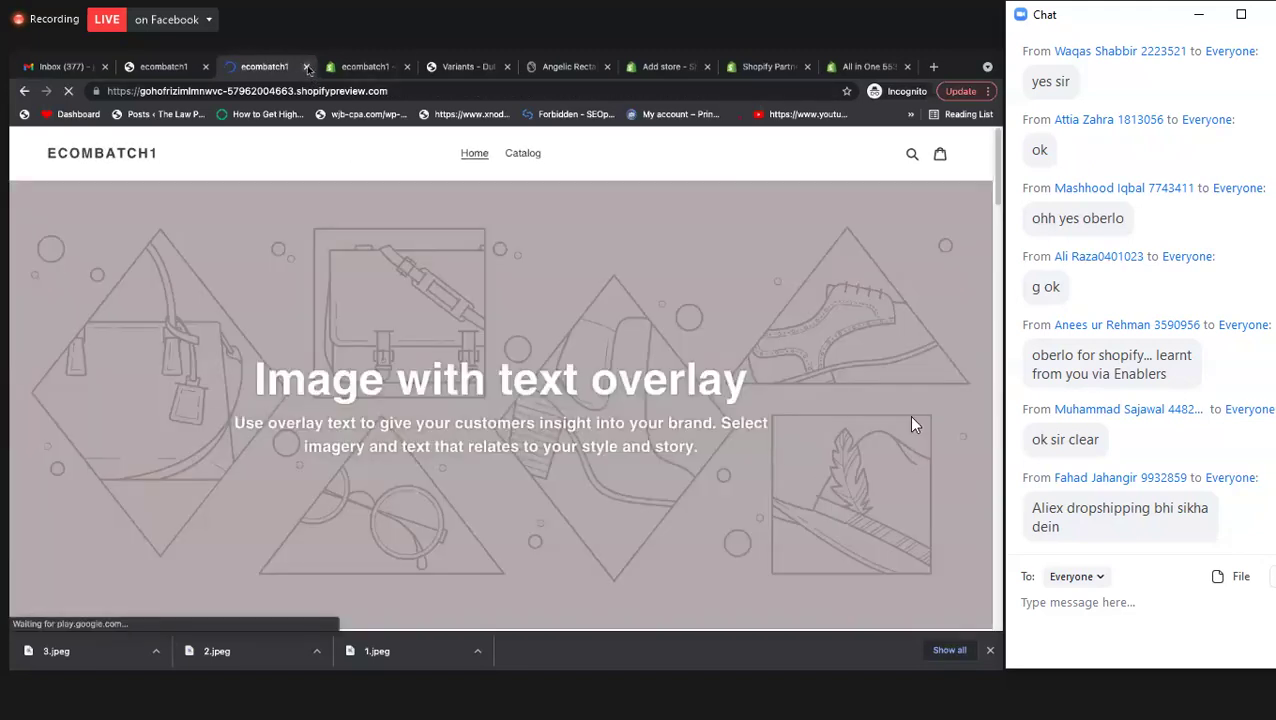
left_click(307, 66)
left_click(164, 66)
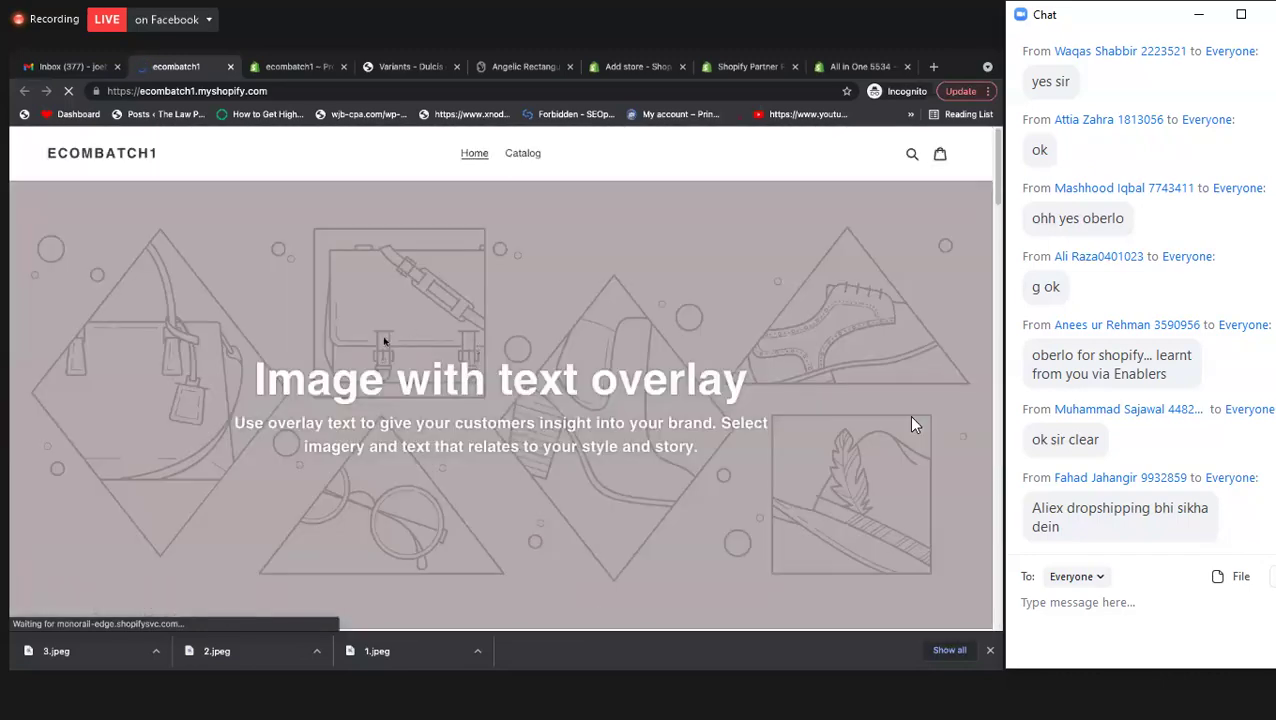
- Look through the storefront home page's placeholder sections from the hero banner down to the footer
scroll(862, 426, "down", 2)
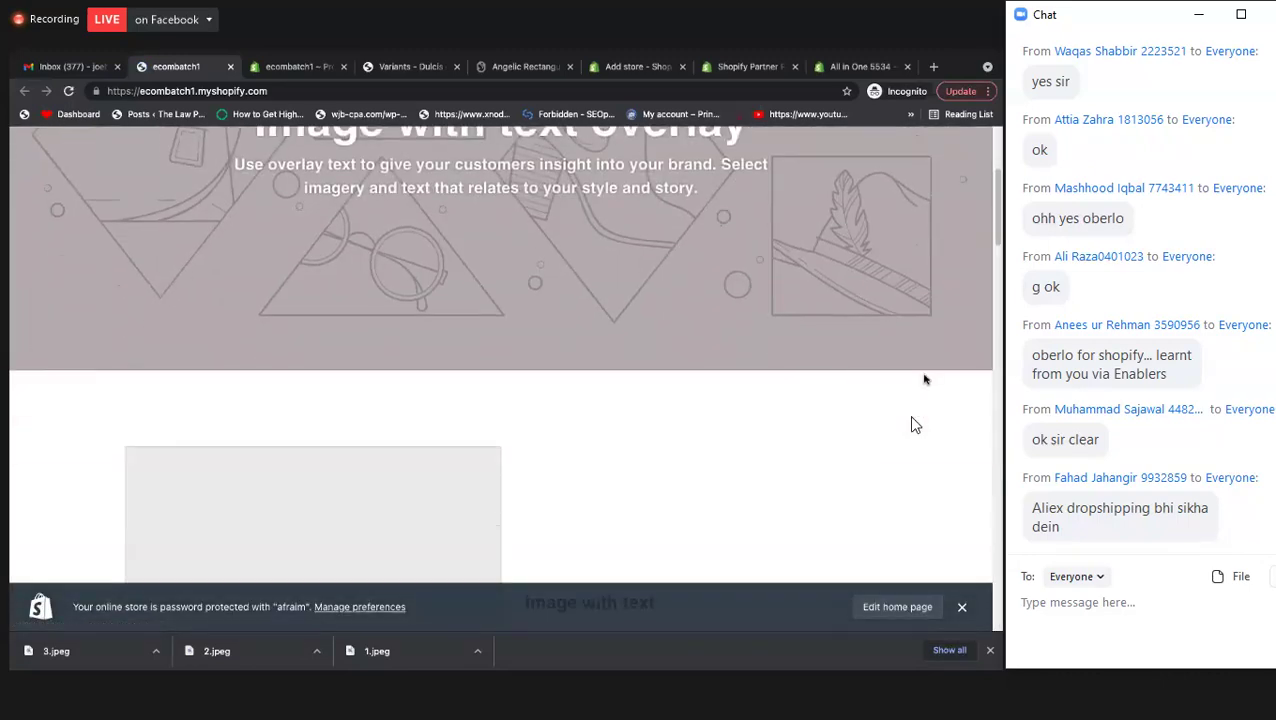
scroll(607, 376, "down", 5)
scroll(608, 378, "down", 10)
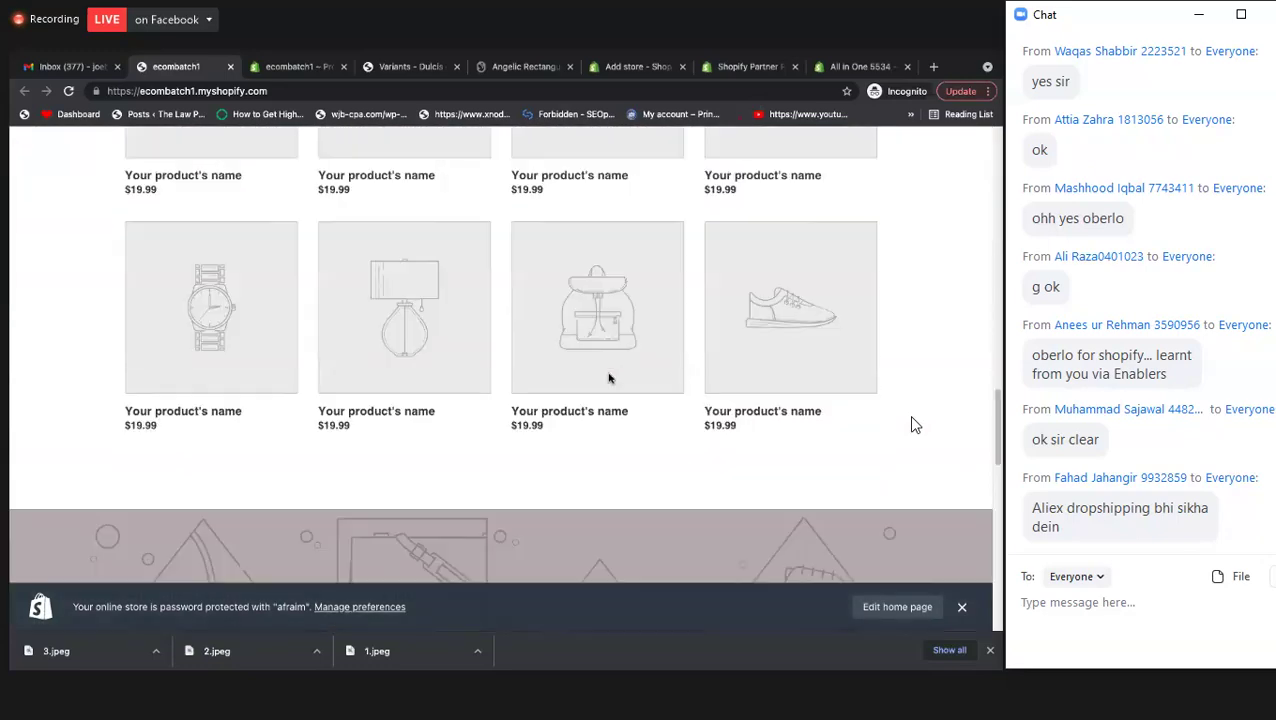
scroll(608, 378, "down", 3)
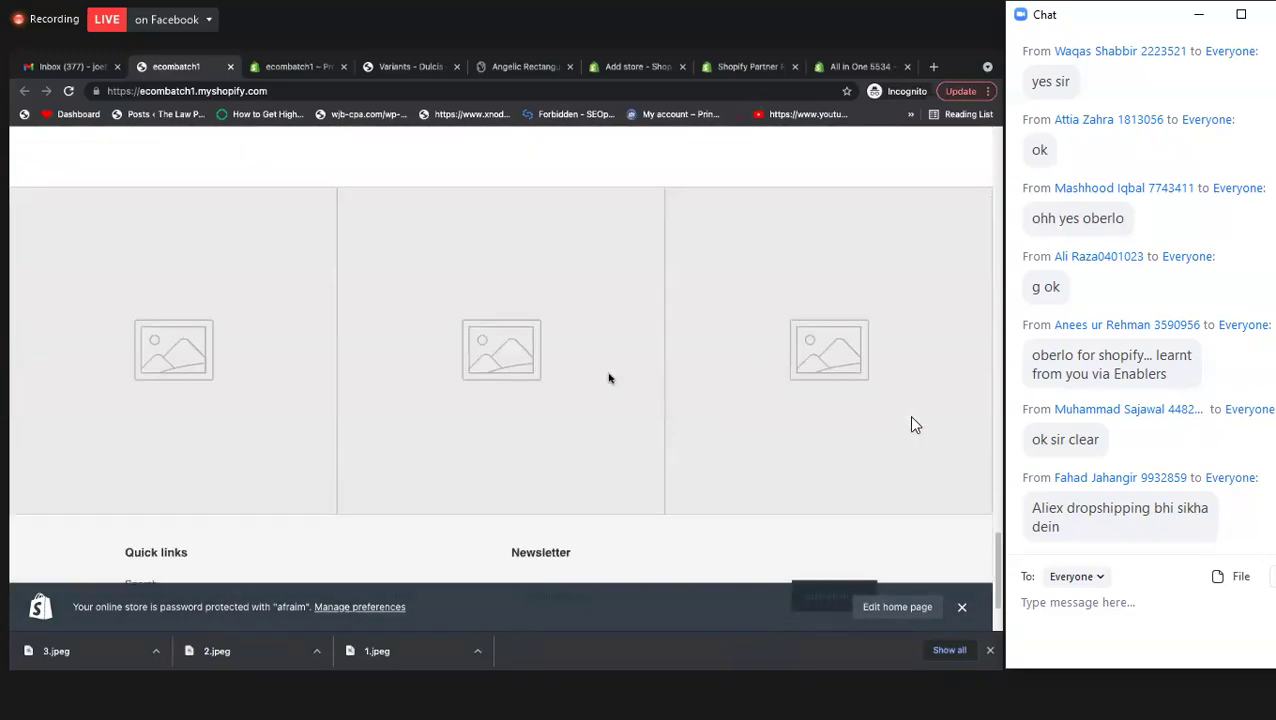
scroll(608, 378, "up", 10)
scroll(608, 378, "up", 10)
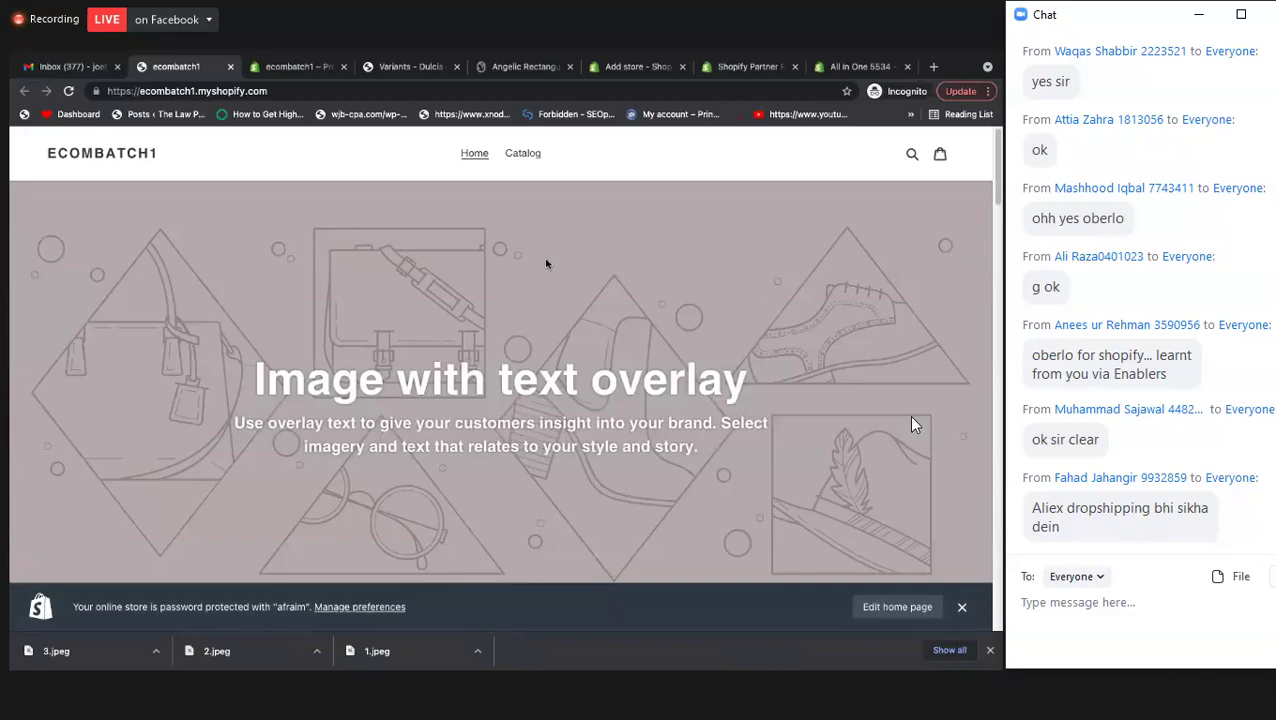
- Open the store catalog, view the Attract Ring's product page and look down to its related products
left_click(523, 157)
scroll(530, 374, "down", 2)
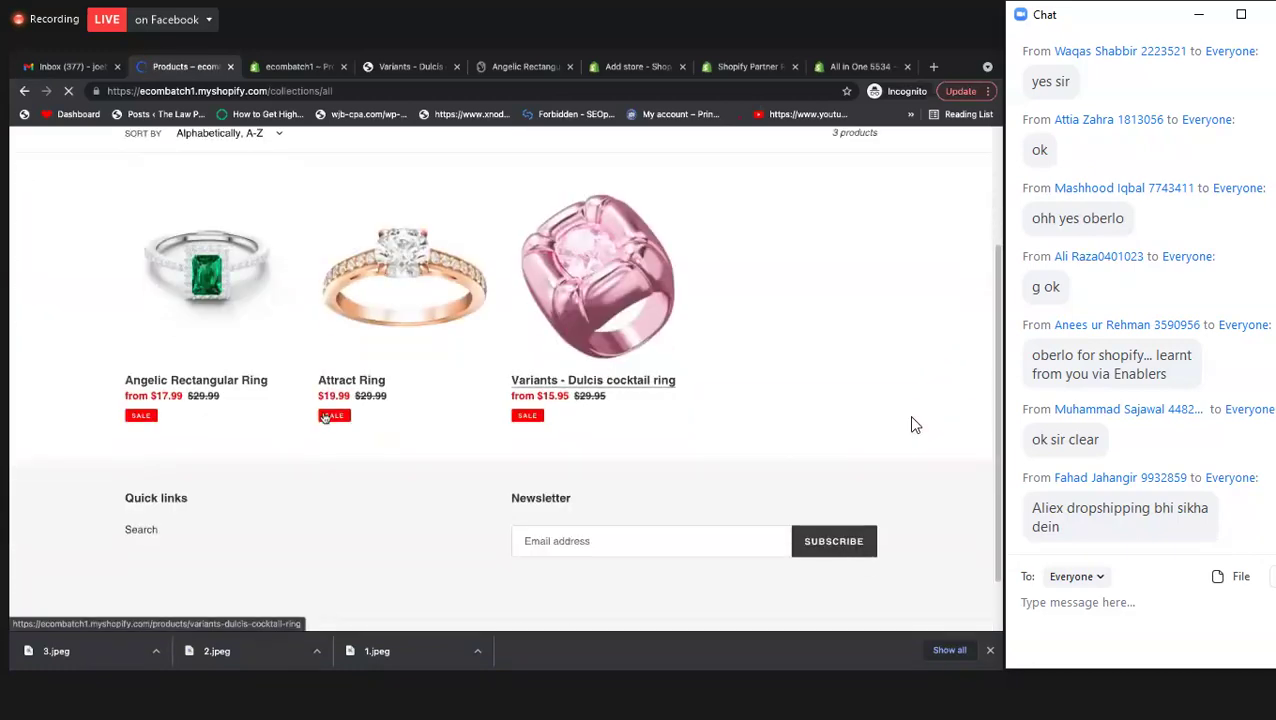
left_click(380, 314)
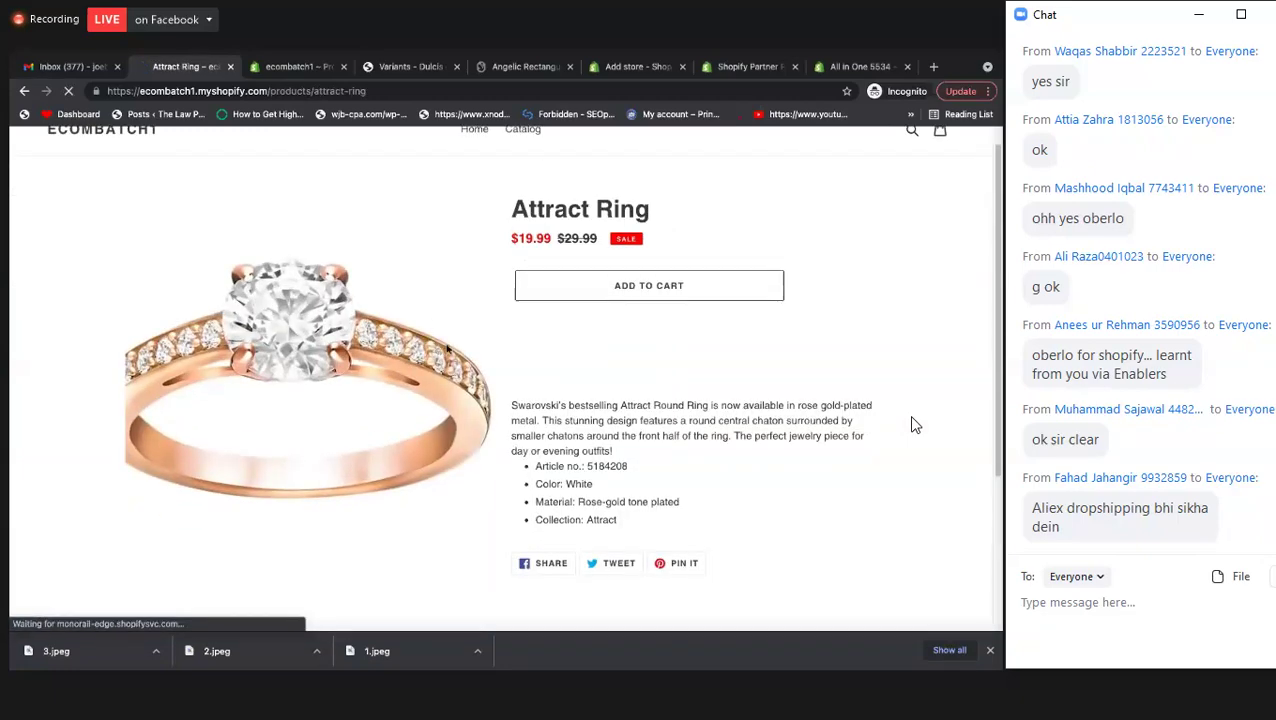
scroll(447, 358, "down", 3)
scroll(270, 400, "down", 3)
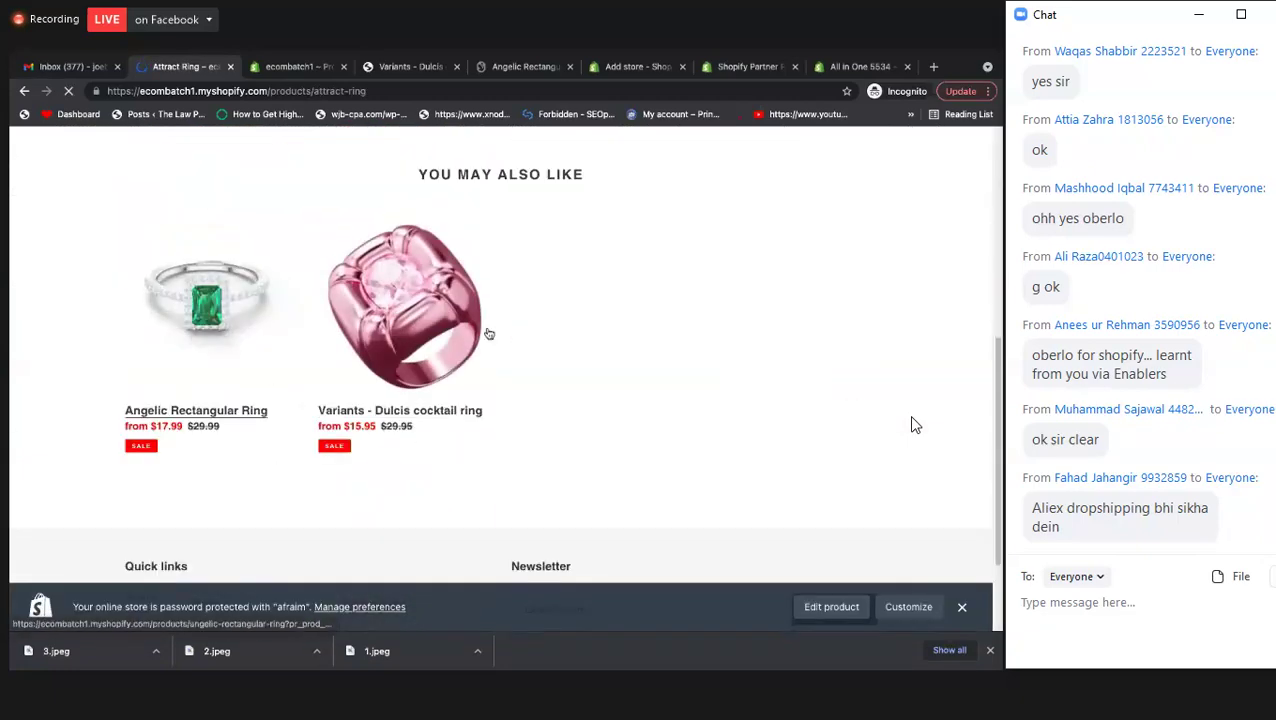
- Open the Angelic Rectangular Ring from the related products and look through its page down to the recommendations
left_click(515, 395)
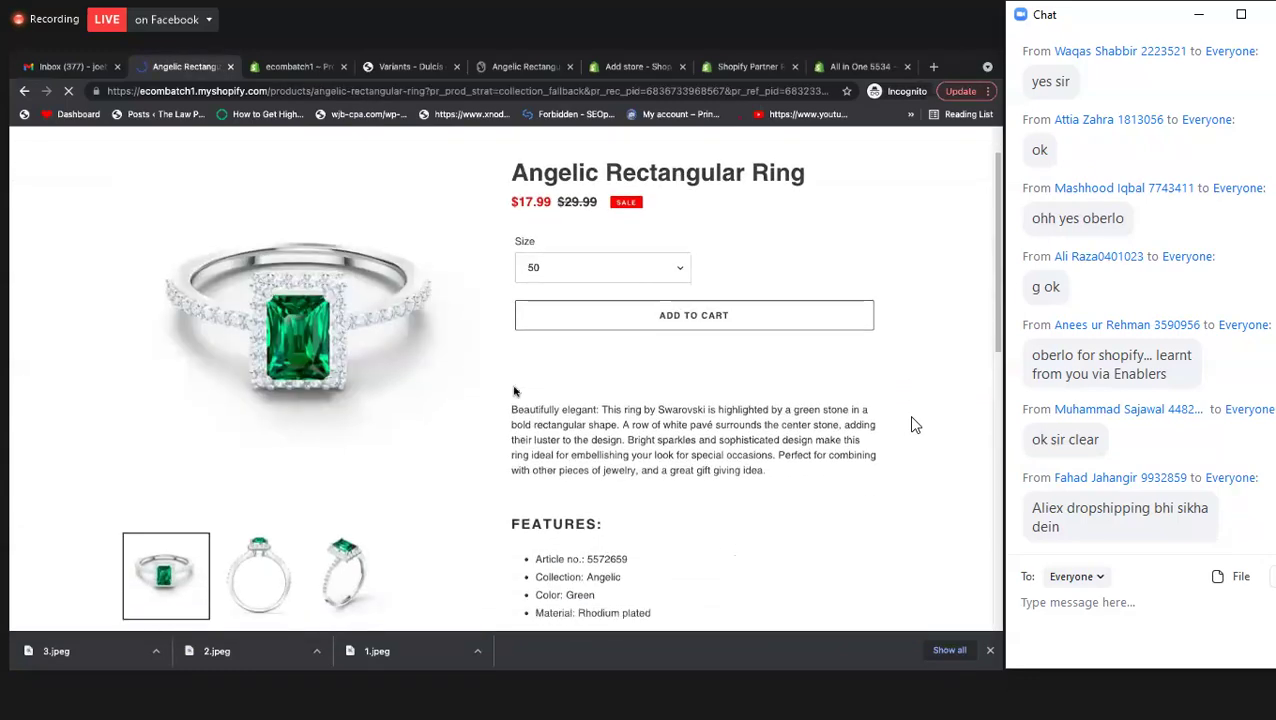
scroll(491, 396, "down", 3)
scroll(491, 396, "down", 3)
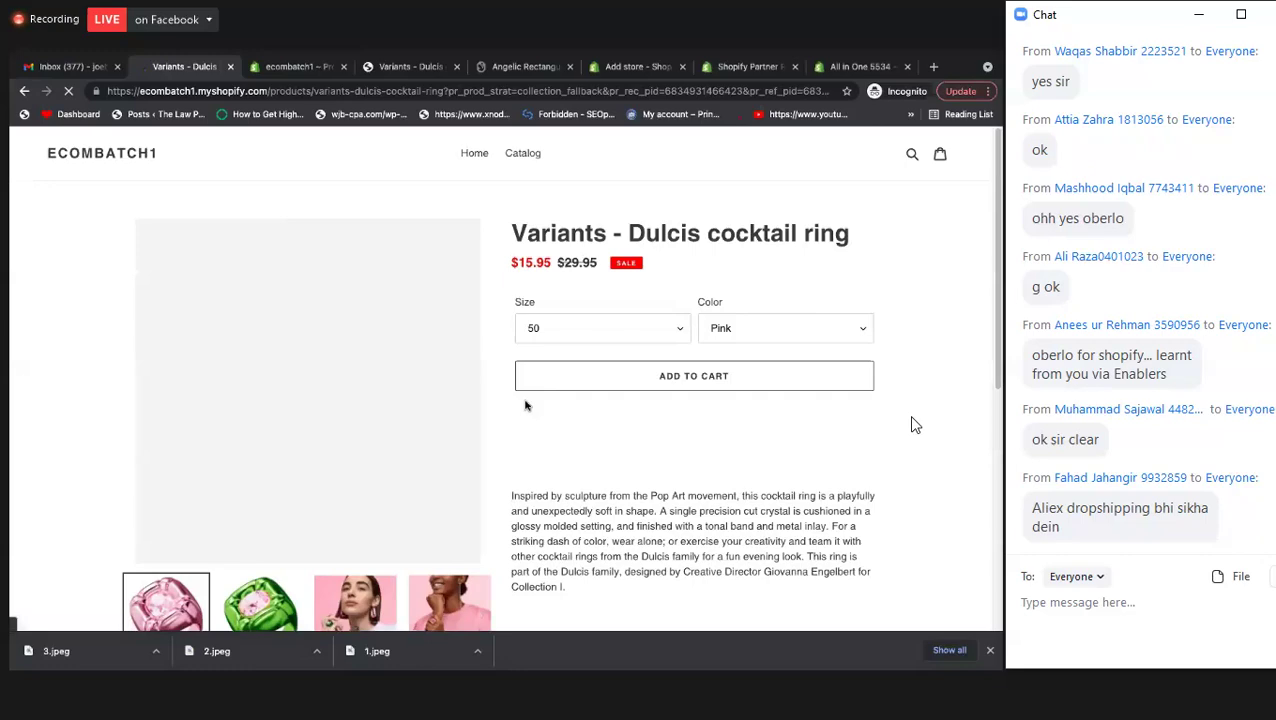
- Examine the Dulcis cocktail ring's storefront page and display its fourth gallery photo, the model in the pink top
scroll(525, 405, "up", 5)
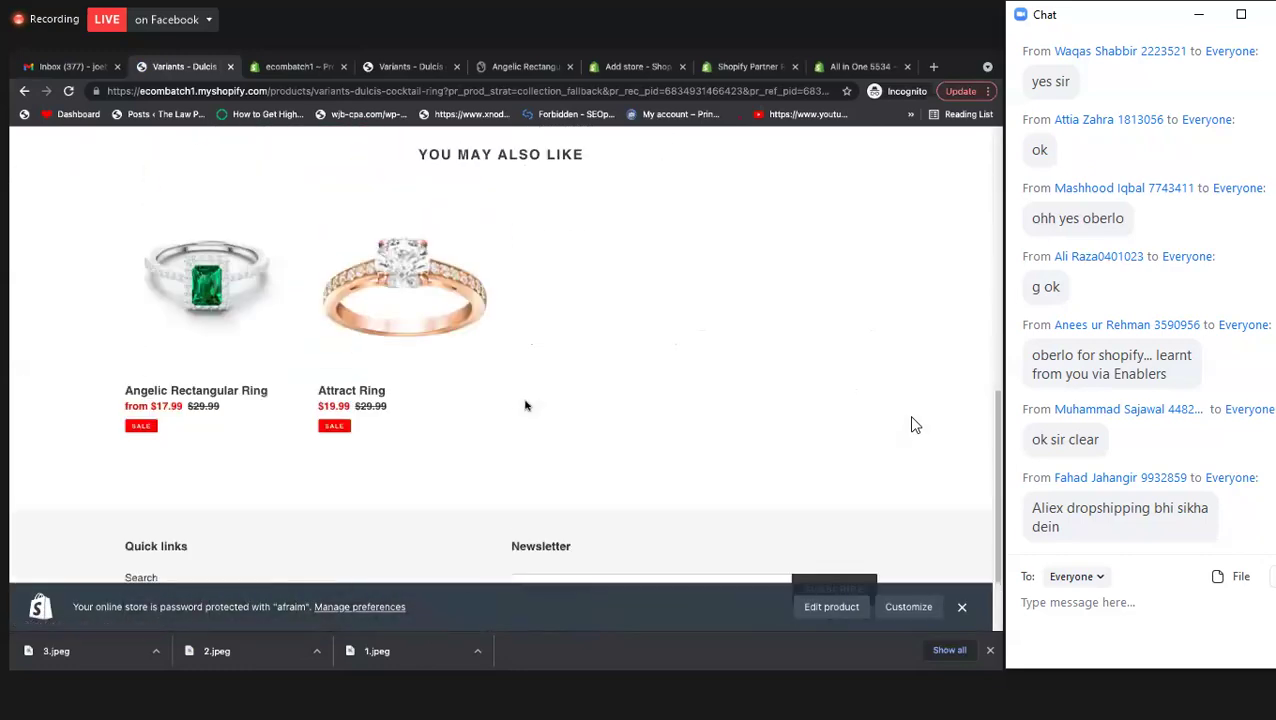
scroll(520, 406, "up", 1)
scroll(406, 411, "down", 3)
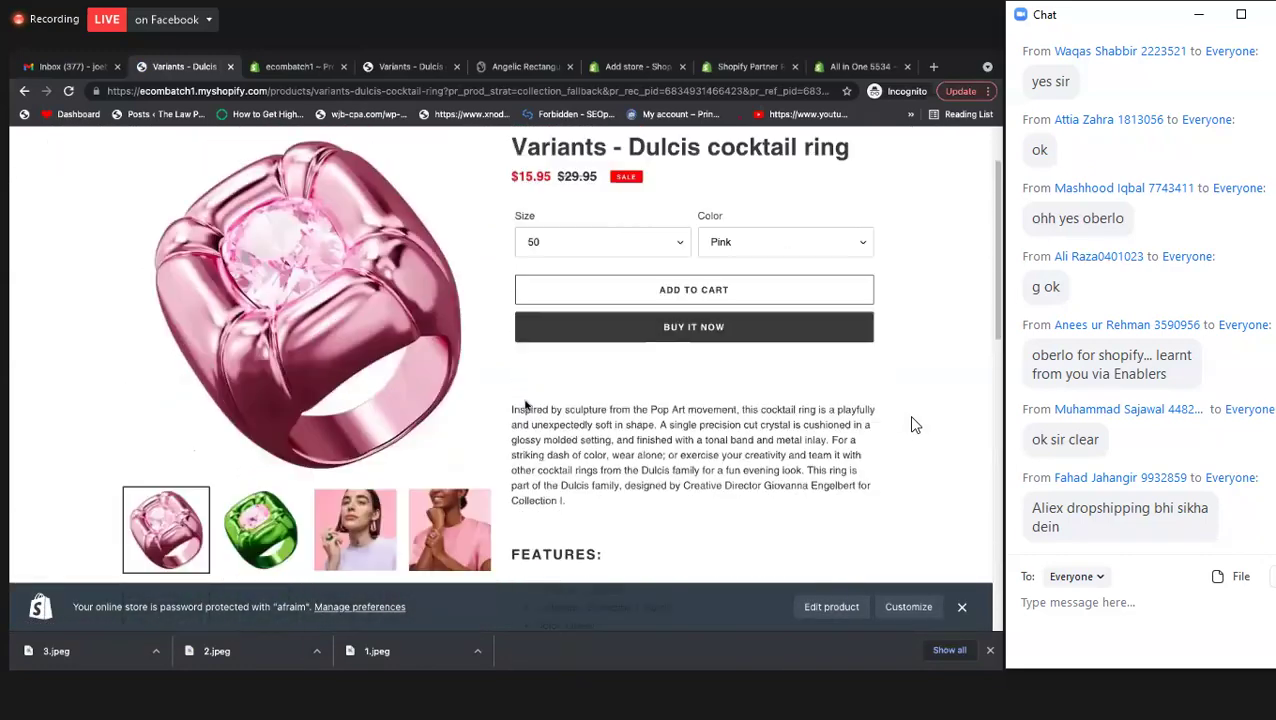
scroll(406, 411, "up", 3)
scroll(406, 400, "down", 4)
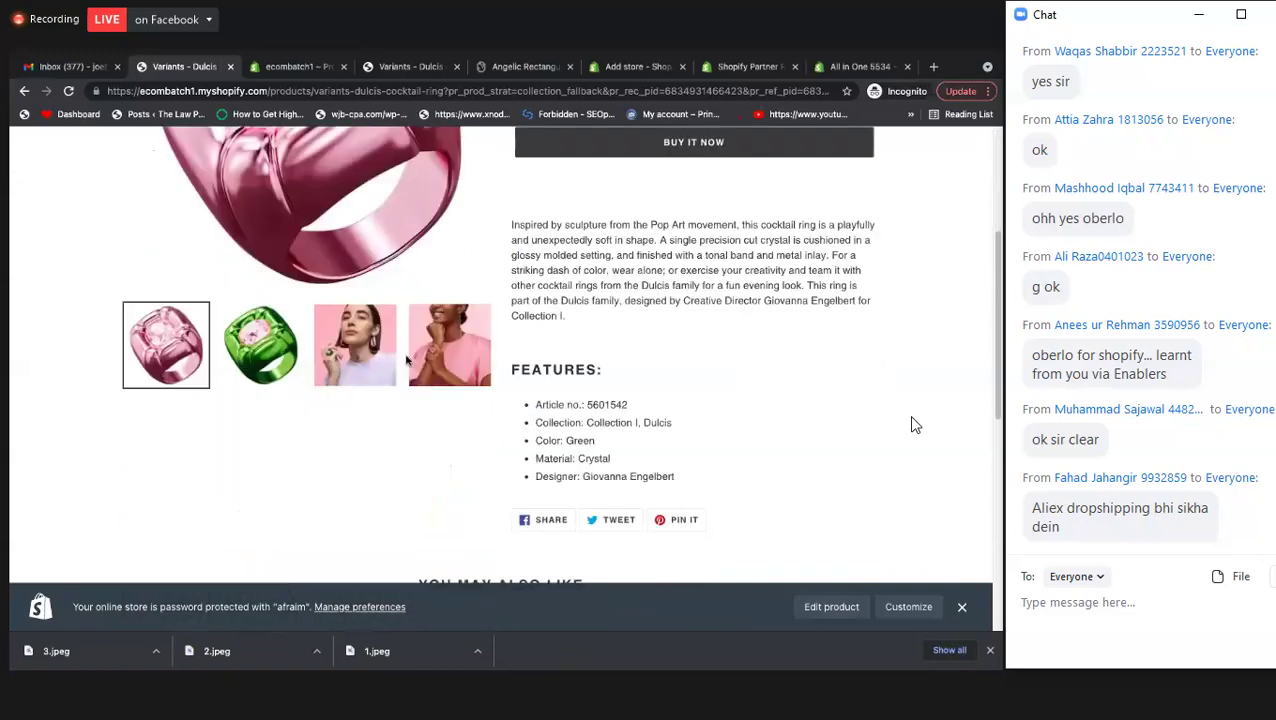
left_click(412, 358)
scroll(912, 425, "up", 3)
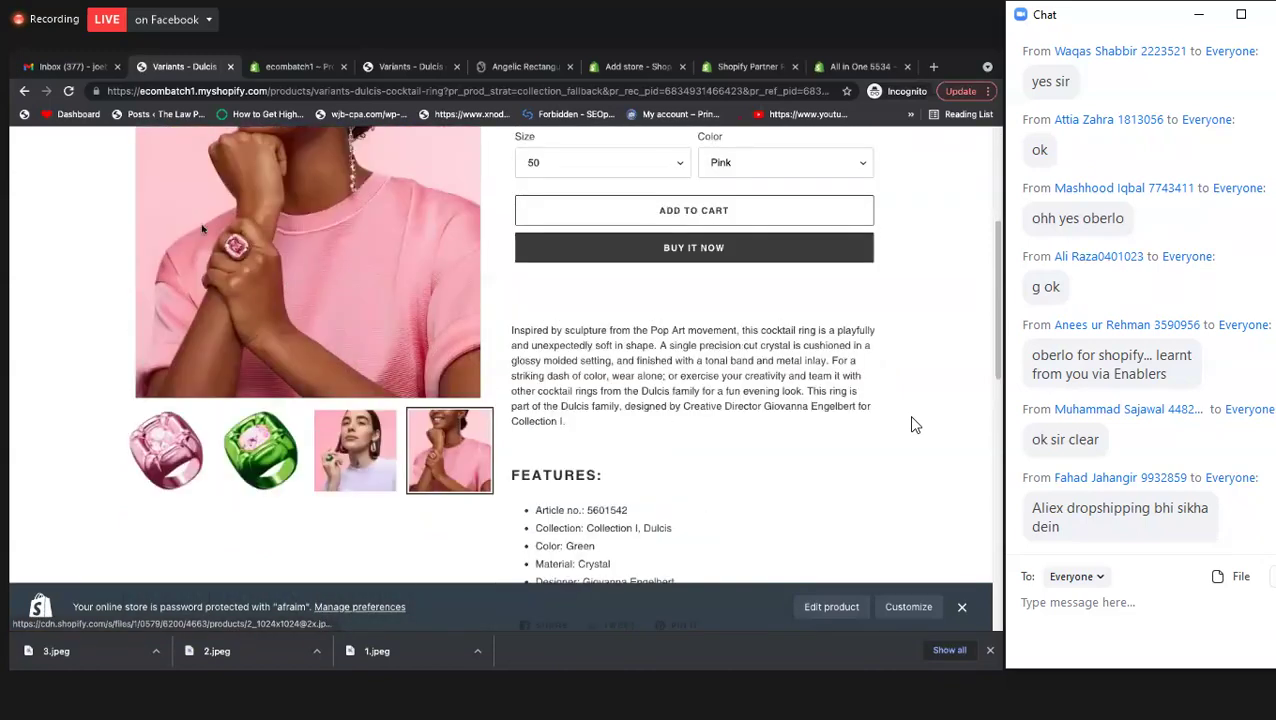
- Go back through the visited product pages to the store's home page and review its placeholder sections again
left_click(25, 91)
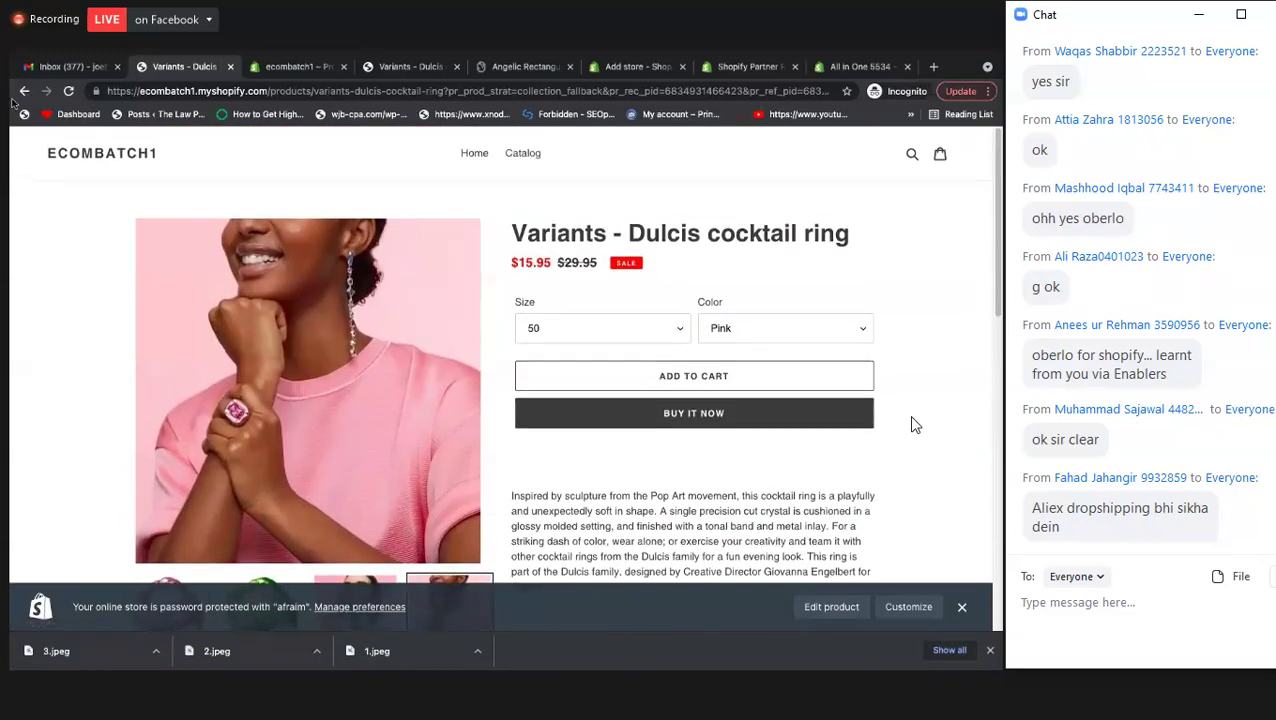
scroll(322, 251, "down", 5)
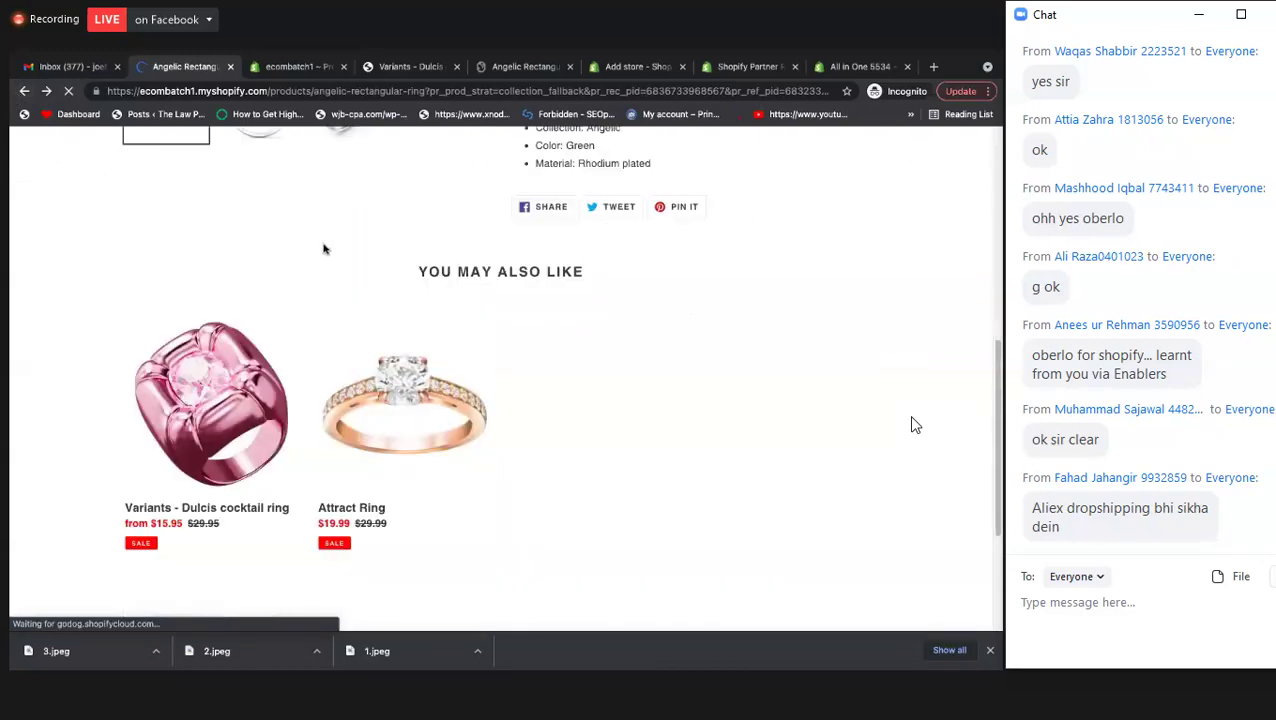
scroll(490, 291, "down", 5)
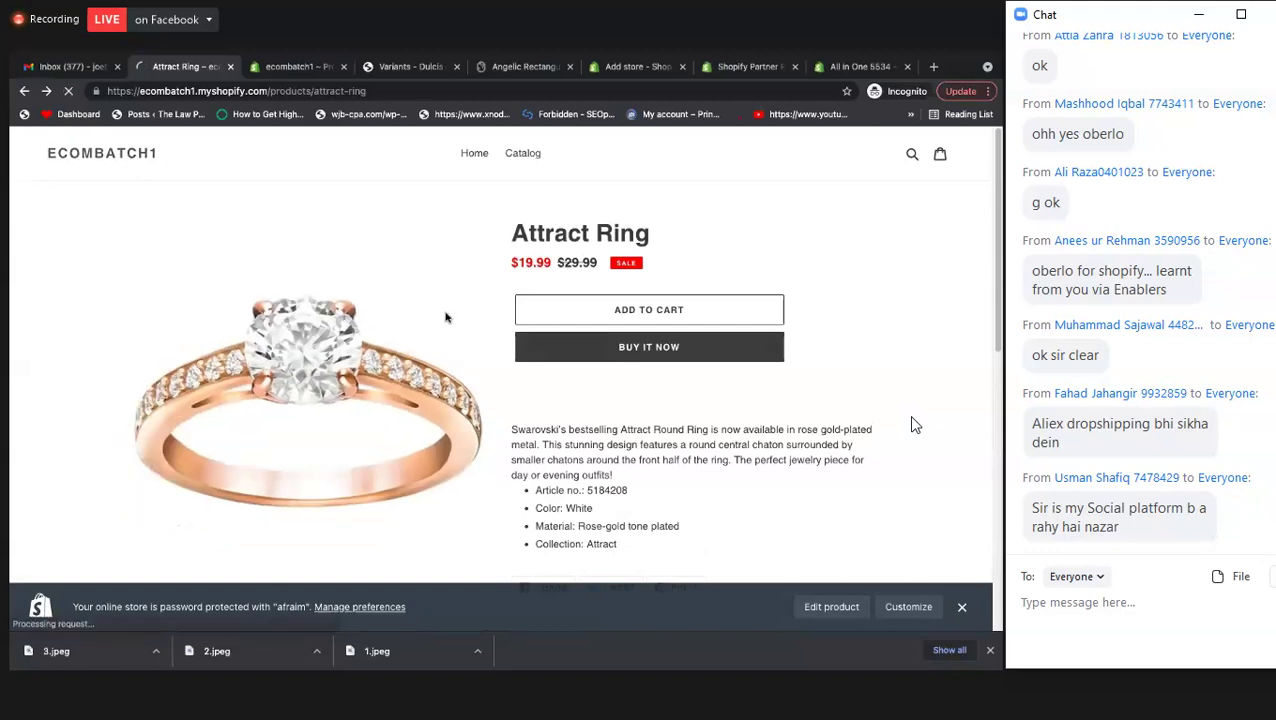
scroll(430, 330, "down", 10)
scroll(911, 425, "down", 4)
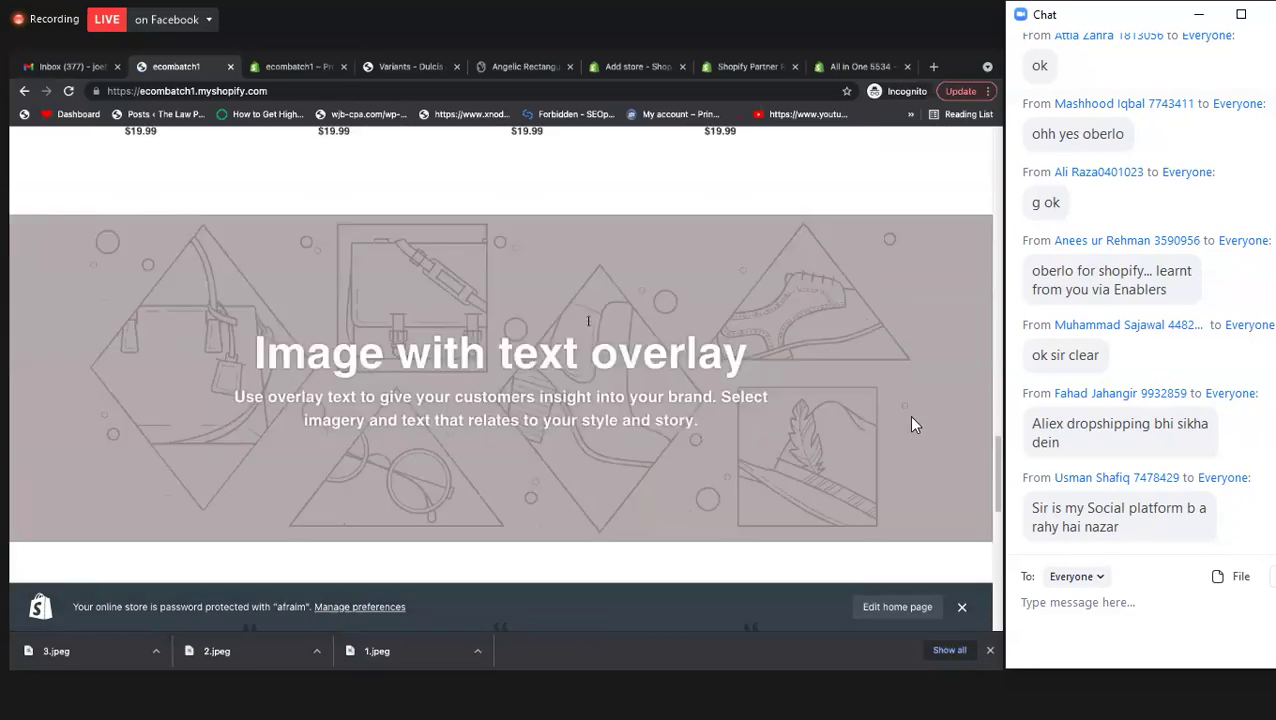
scroll(911, 425, "up", 8)
scroll(628, 352, "up", 5)
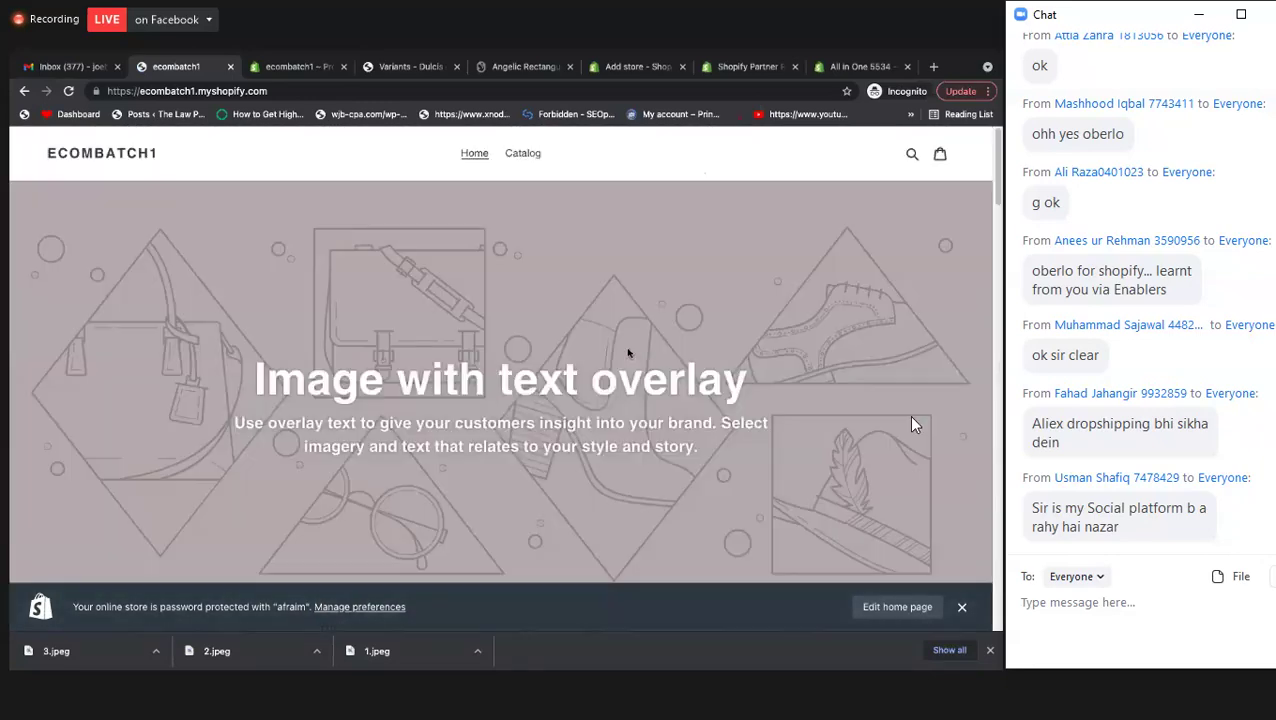
scroll(911, 425, "down", 1)
scroll(587, 291, "up", 10)
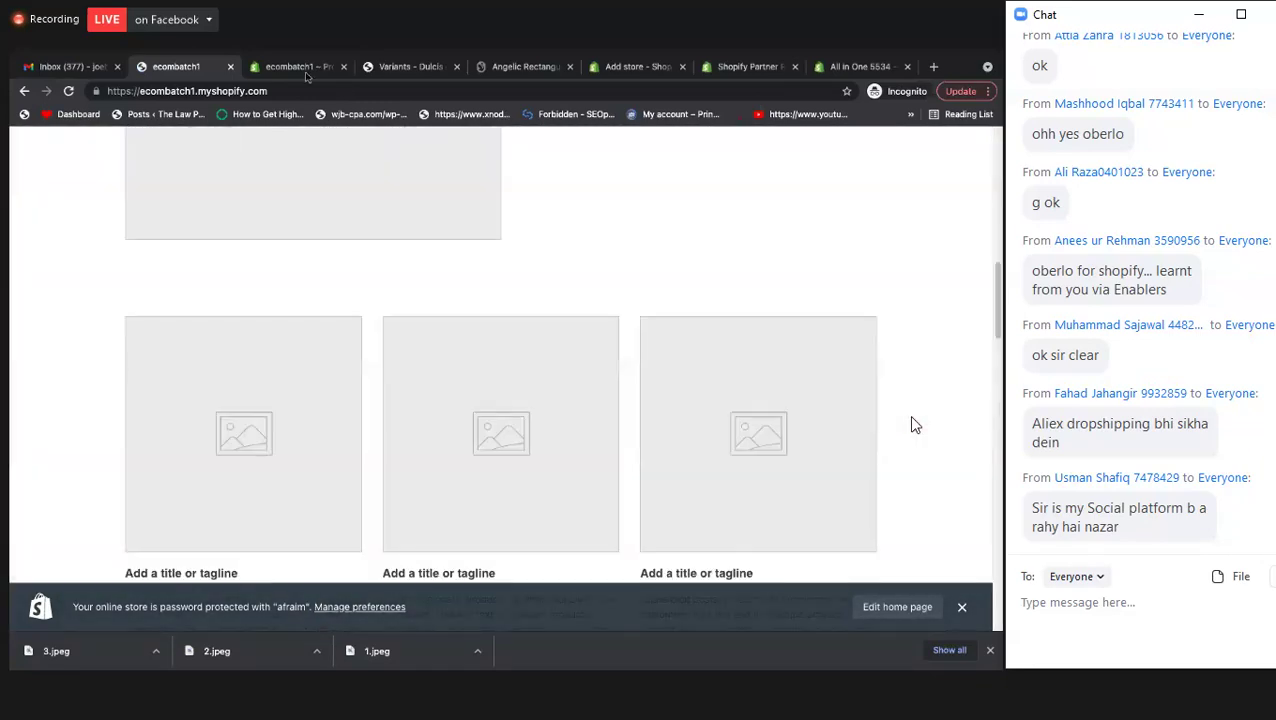
scroll(340, 300, "up", 10)
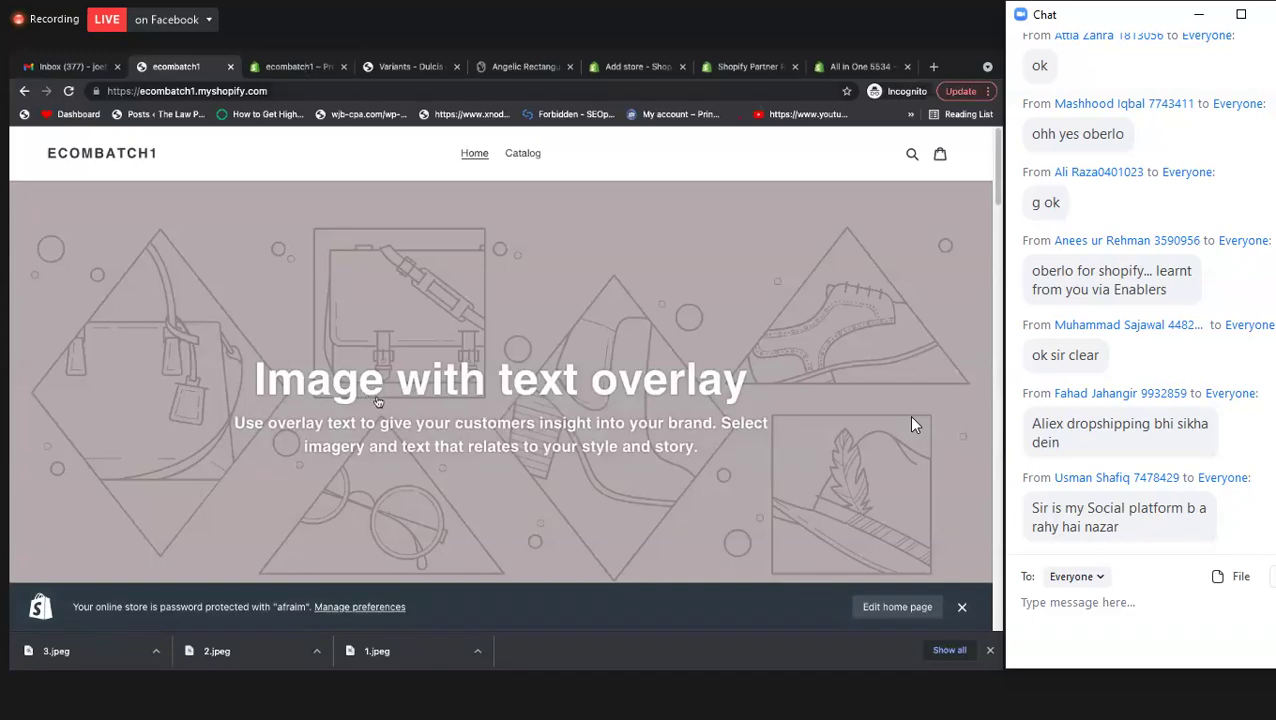
- Return to the admin product list and dismiss the browser's downloads bar
key("ctrl+Tab")
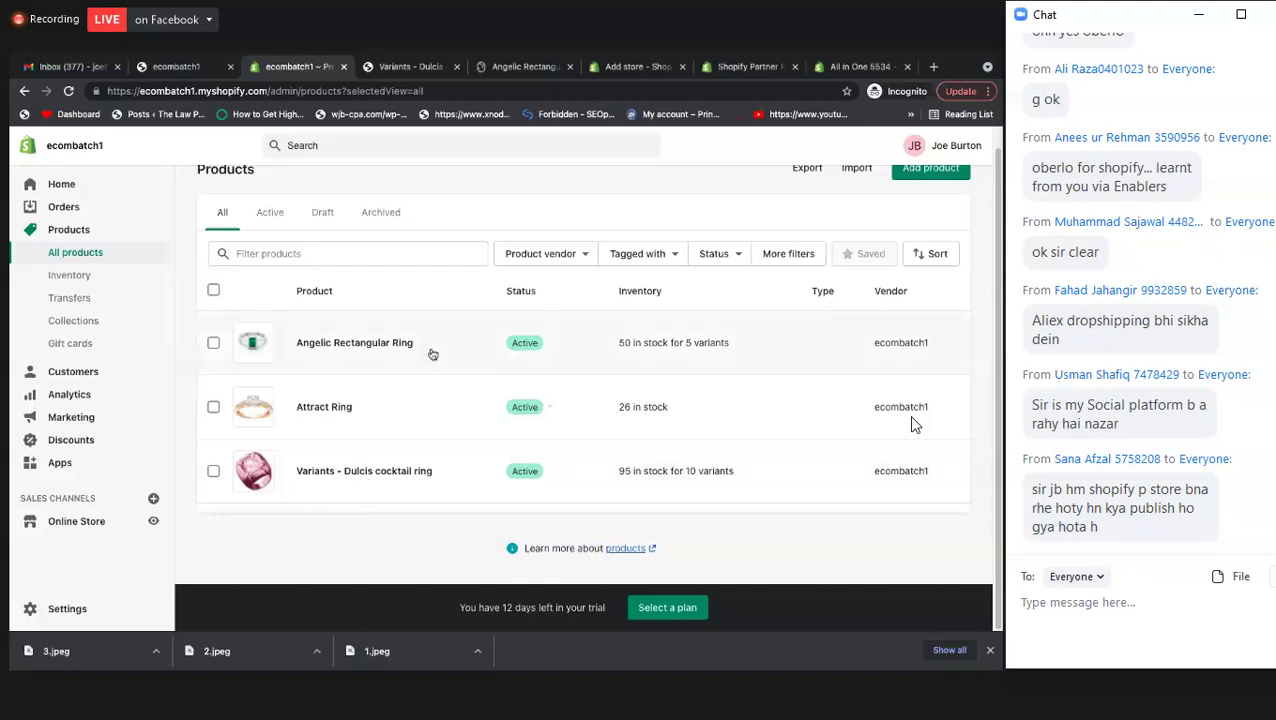
scroll(400, 355, "up", 1)
scroll(338, 355, "down", 1)
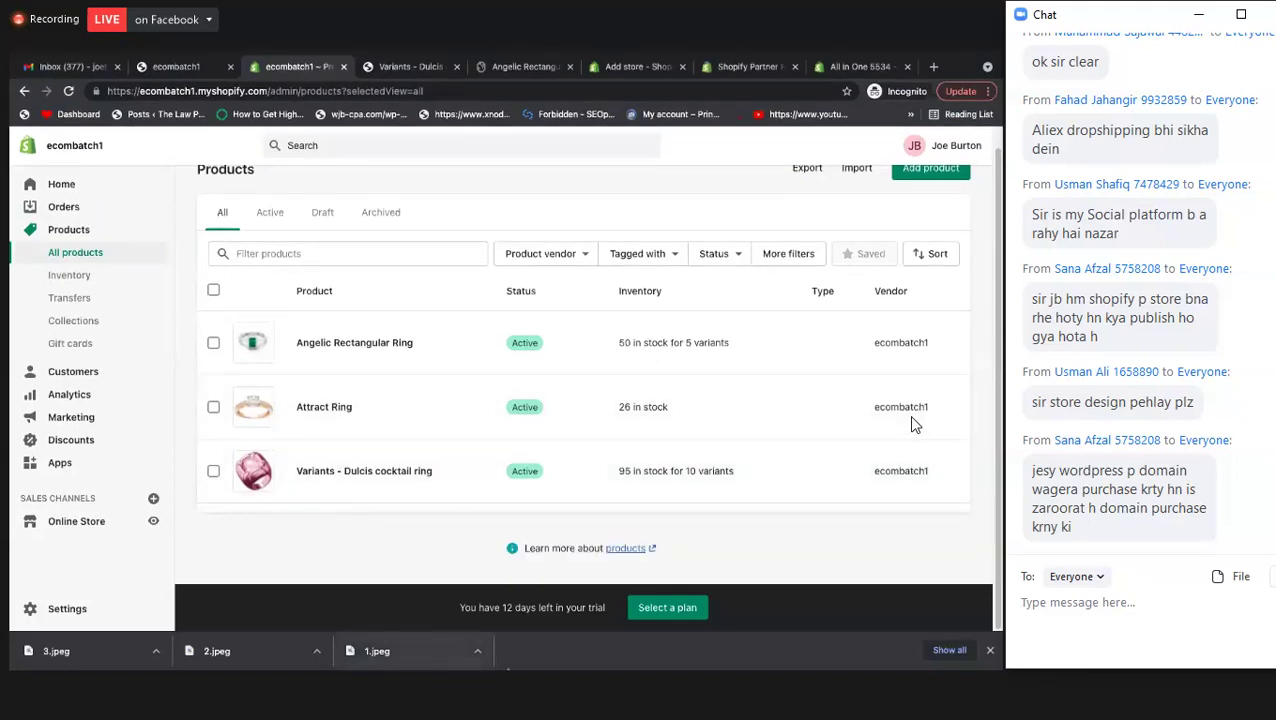
left_click(991, 651)
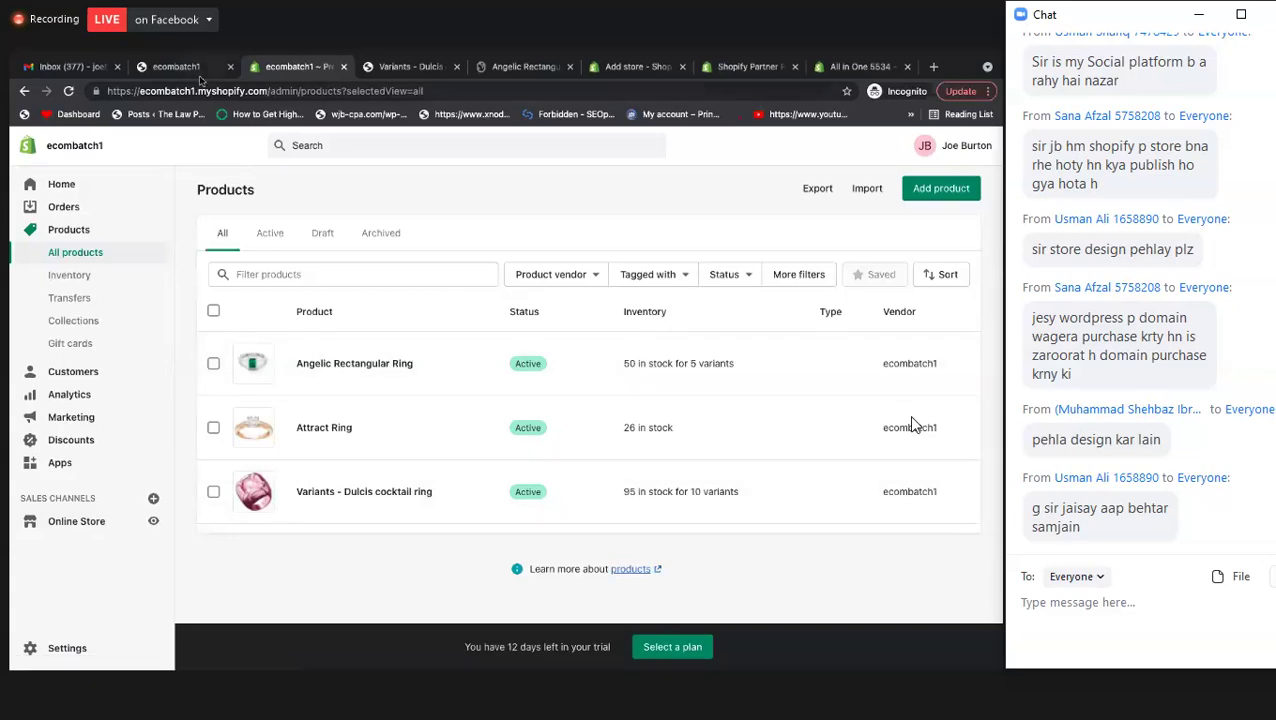
- Look through the storefront home page's placeholder sections twice, returning to the admin product list each time
key("ctrl+shift+Tab")
scroll(355, 365, "down", 15)
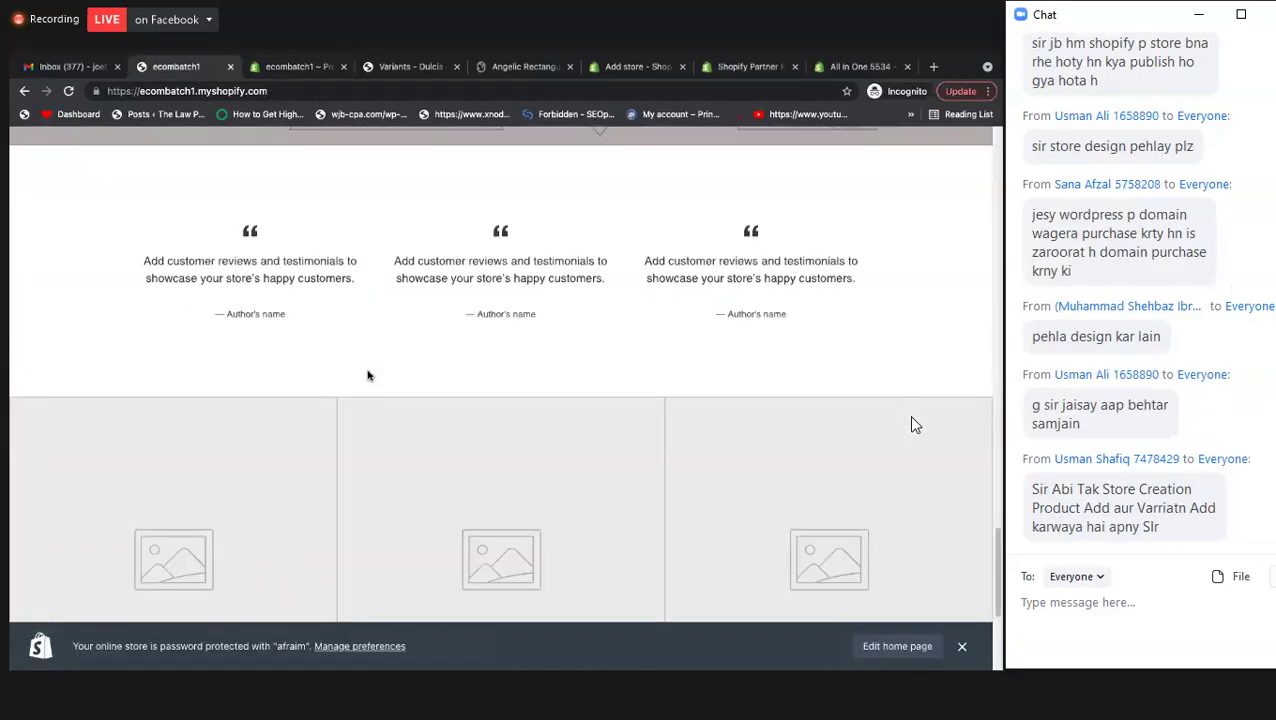
scroll(367, 375, "up", 15)
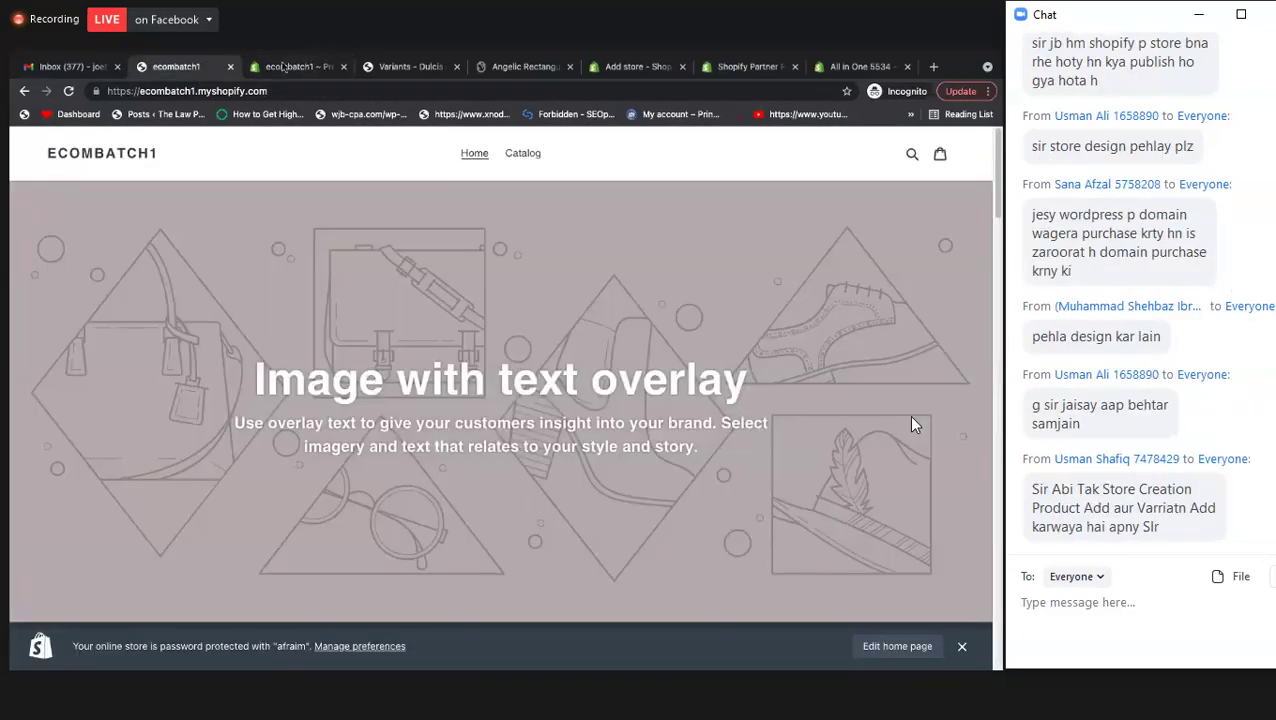
key("ctrl+Tab")
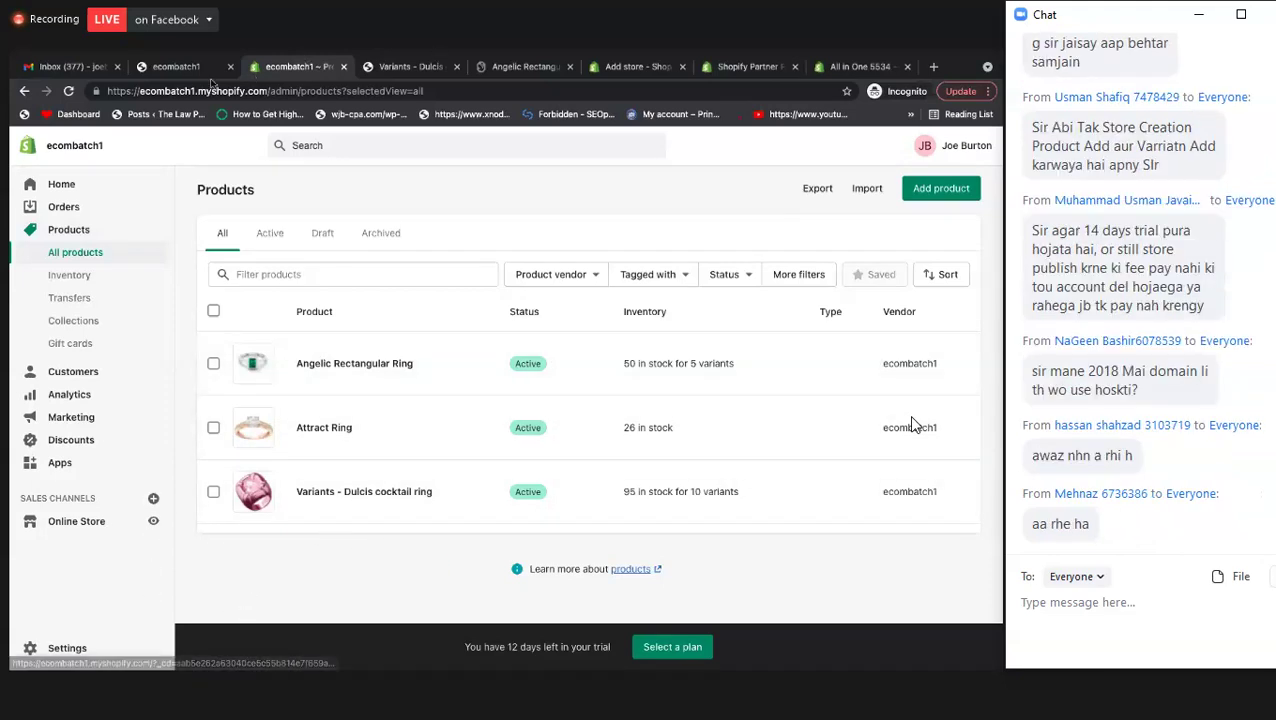
left_click(195, 68)
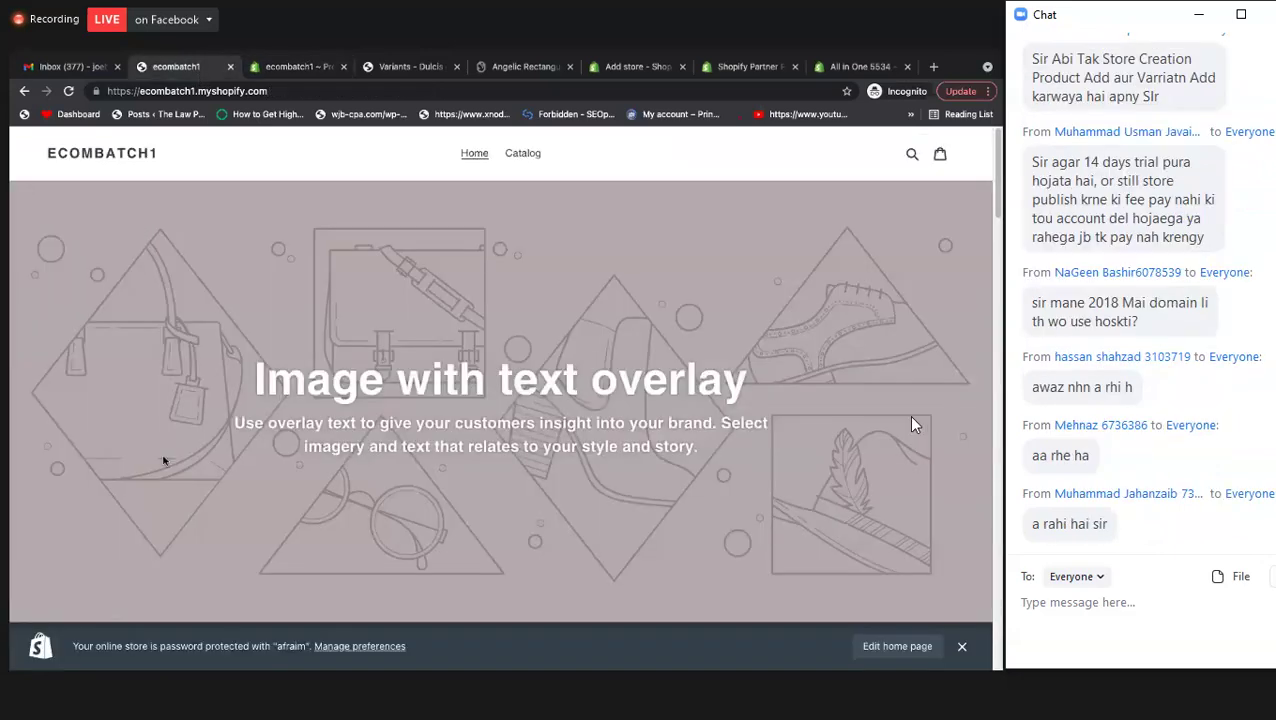
scroll(447, 418, "down", 3)
scroll(447, 418, "down", 15)
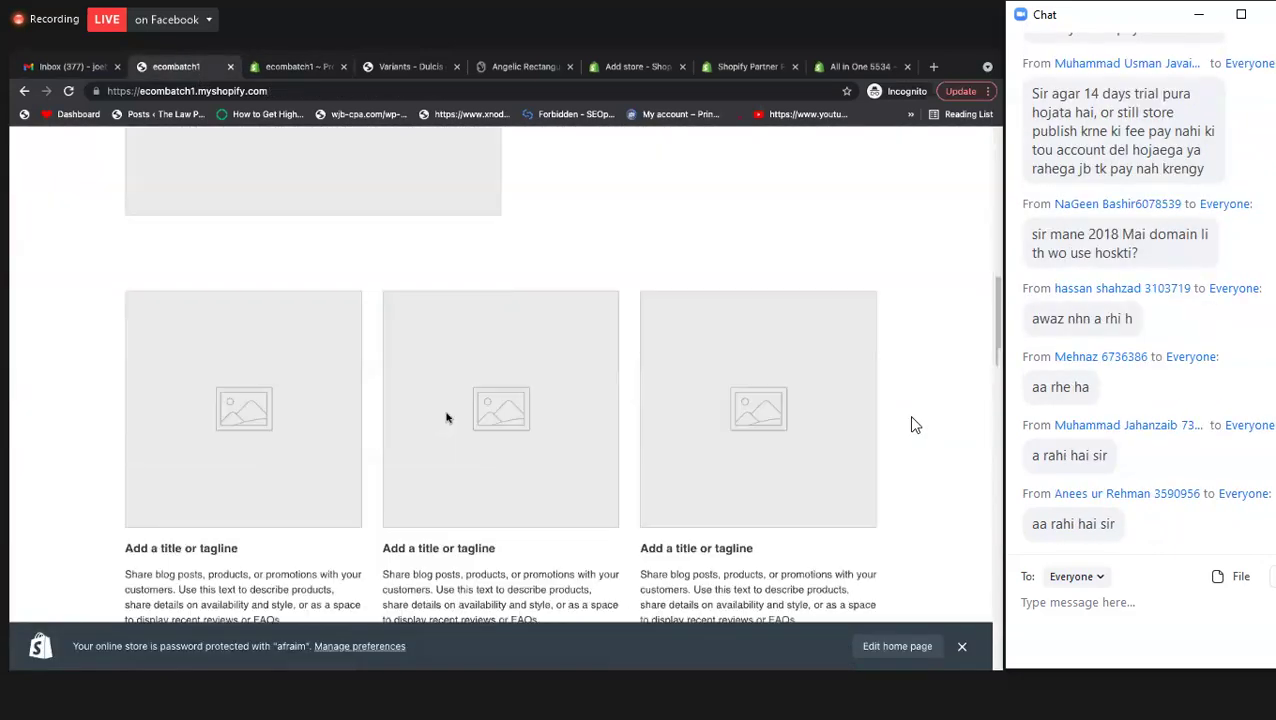
scroll(441, 390, "up", 15)
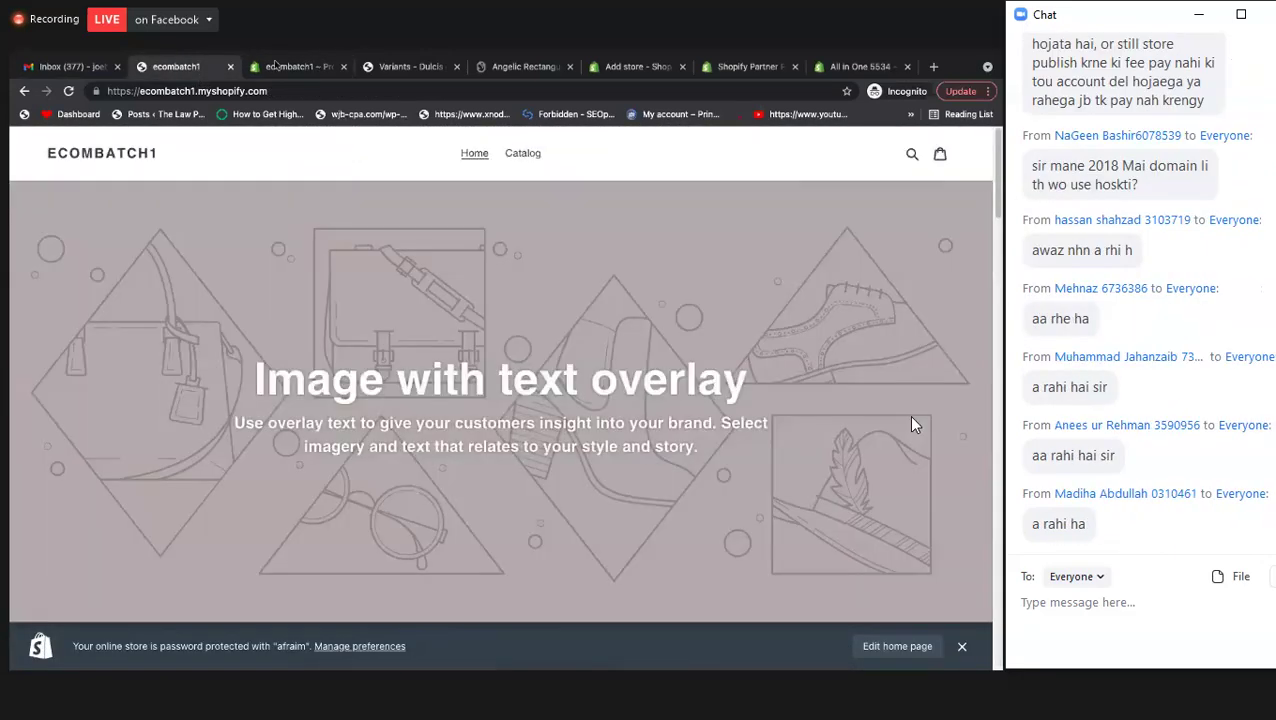
left_click(275, 65)
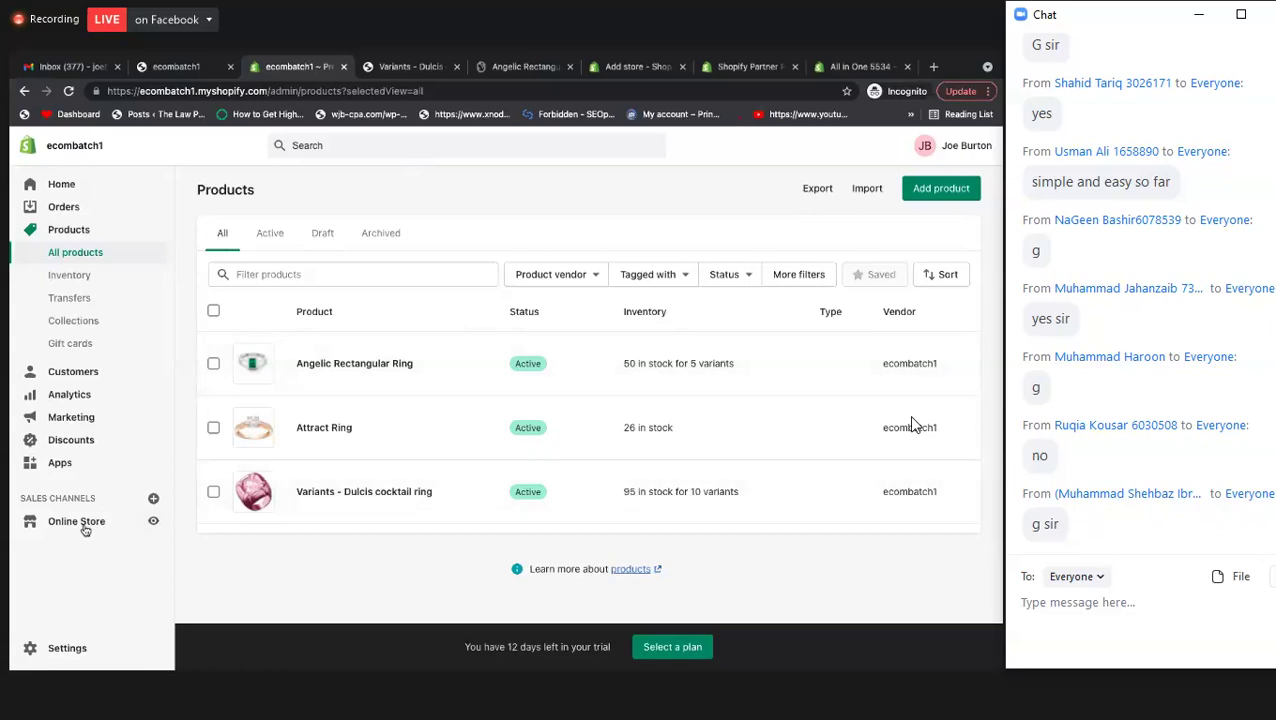
- Review the storefront home page down to the Featured collection section and go back to the admin product list
left_click(165, 70)
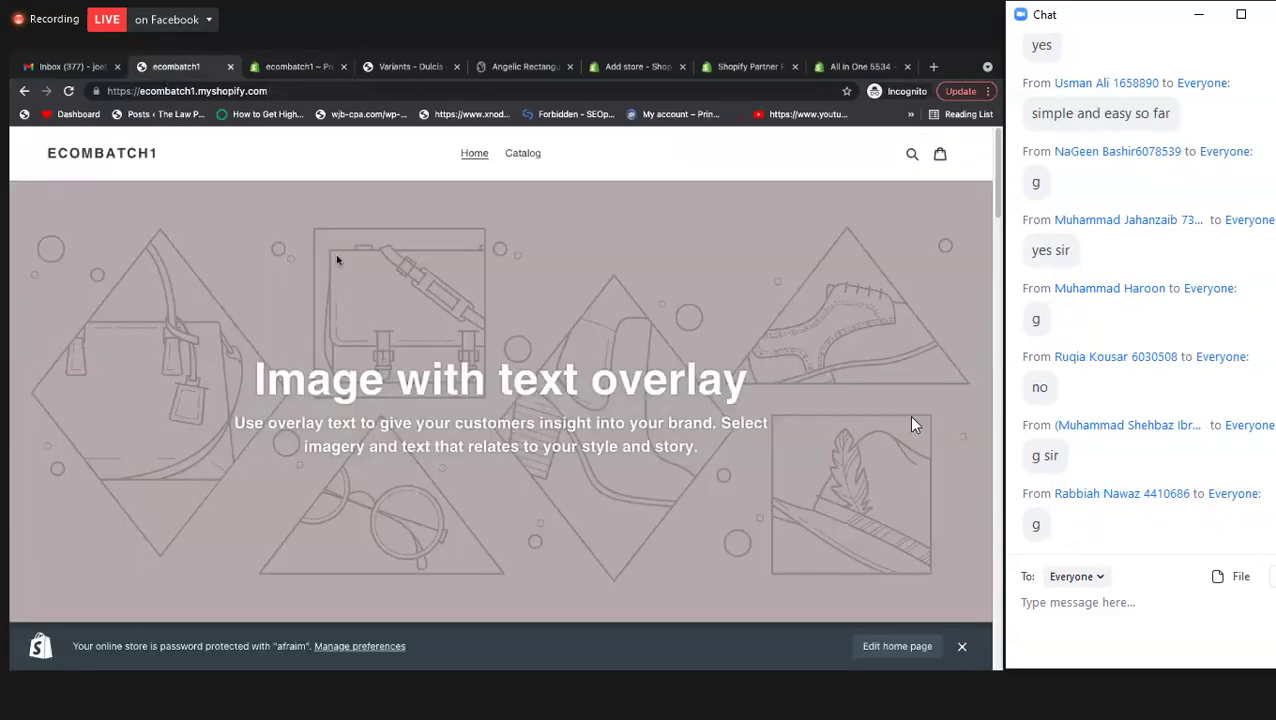
scroll(335, 260, "down", 6)
scroll(367, 281, "down", 15)
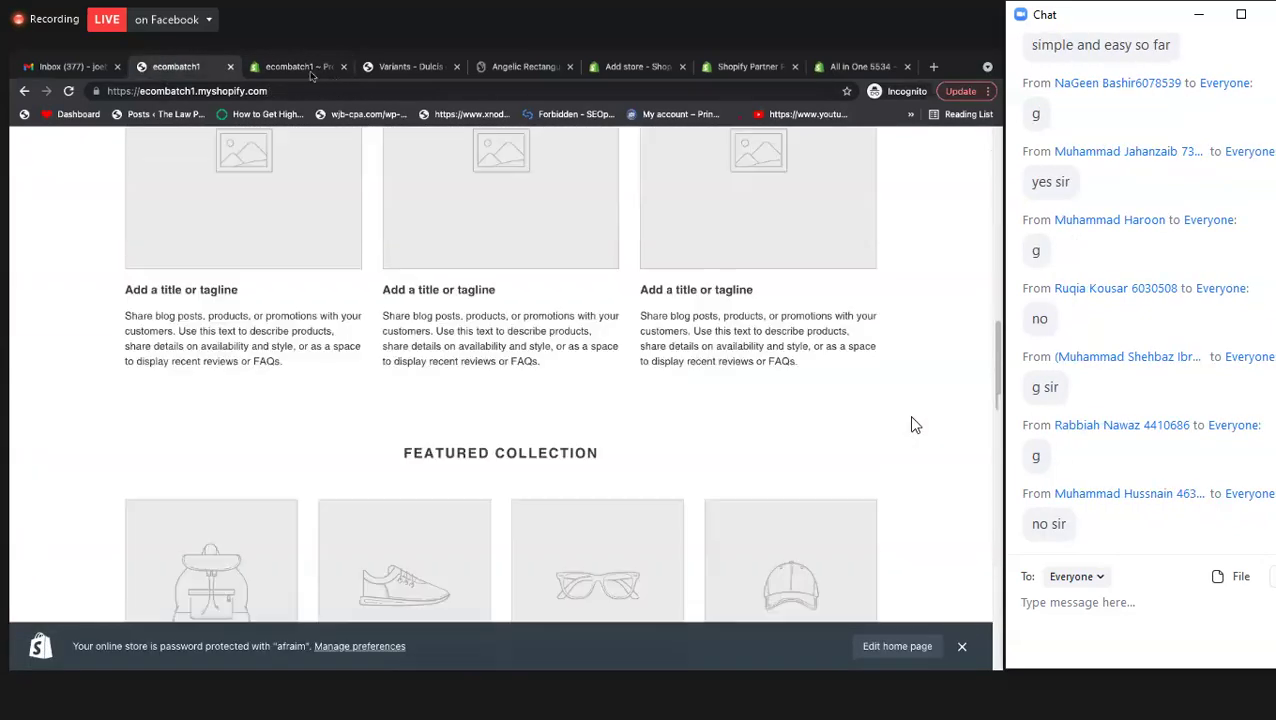
scroll(85, 549, "up", 20)
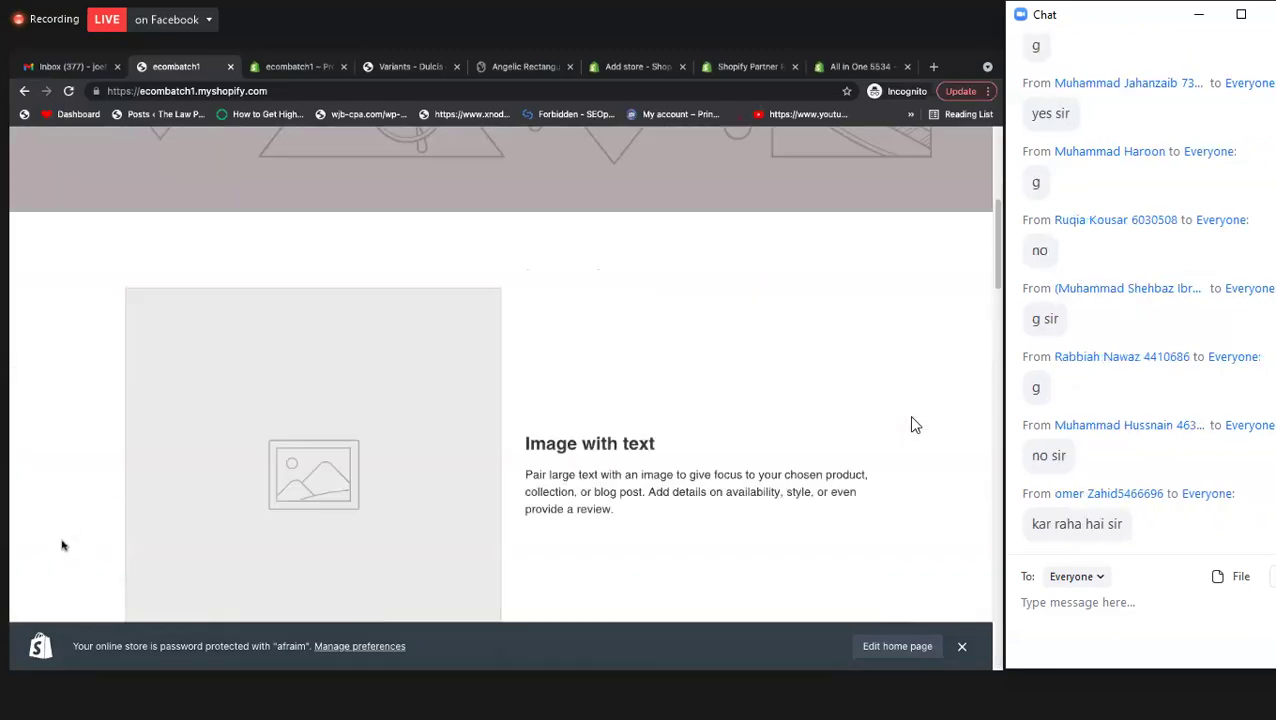
key("ctrl+Tab")
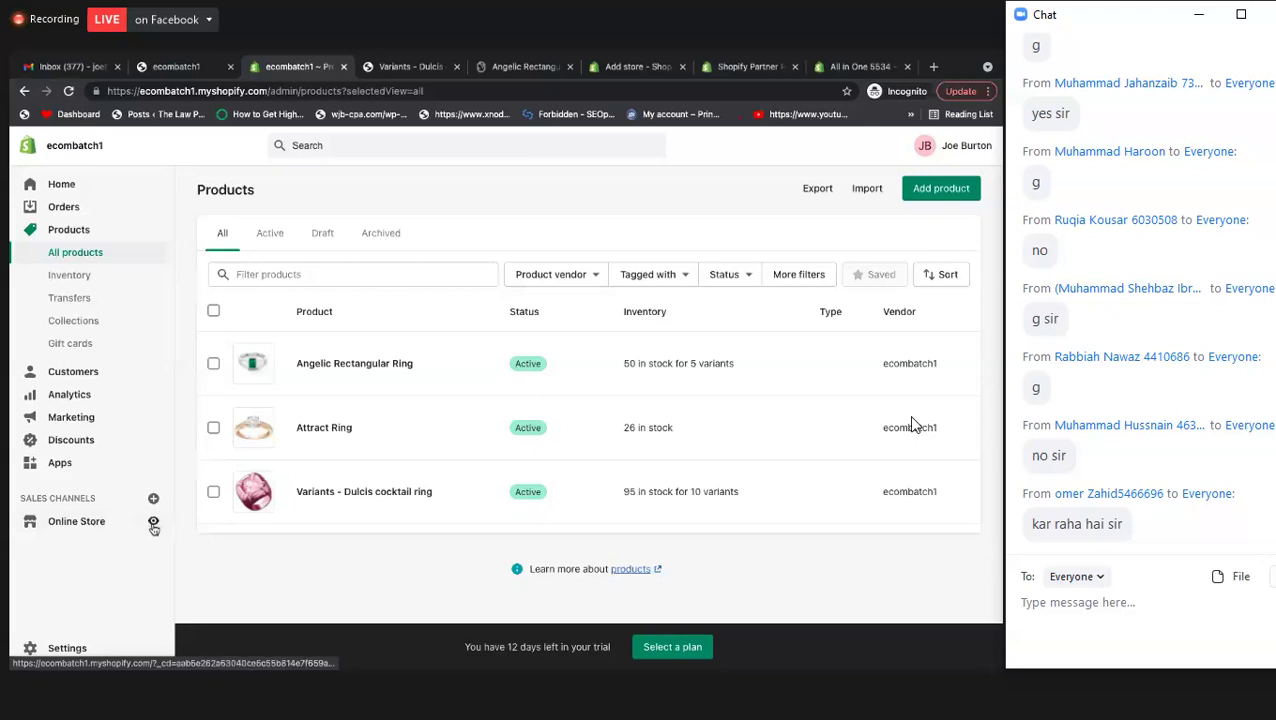
left_click(200, 68)
key("ctrl+Tab")
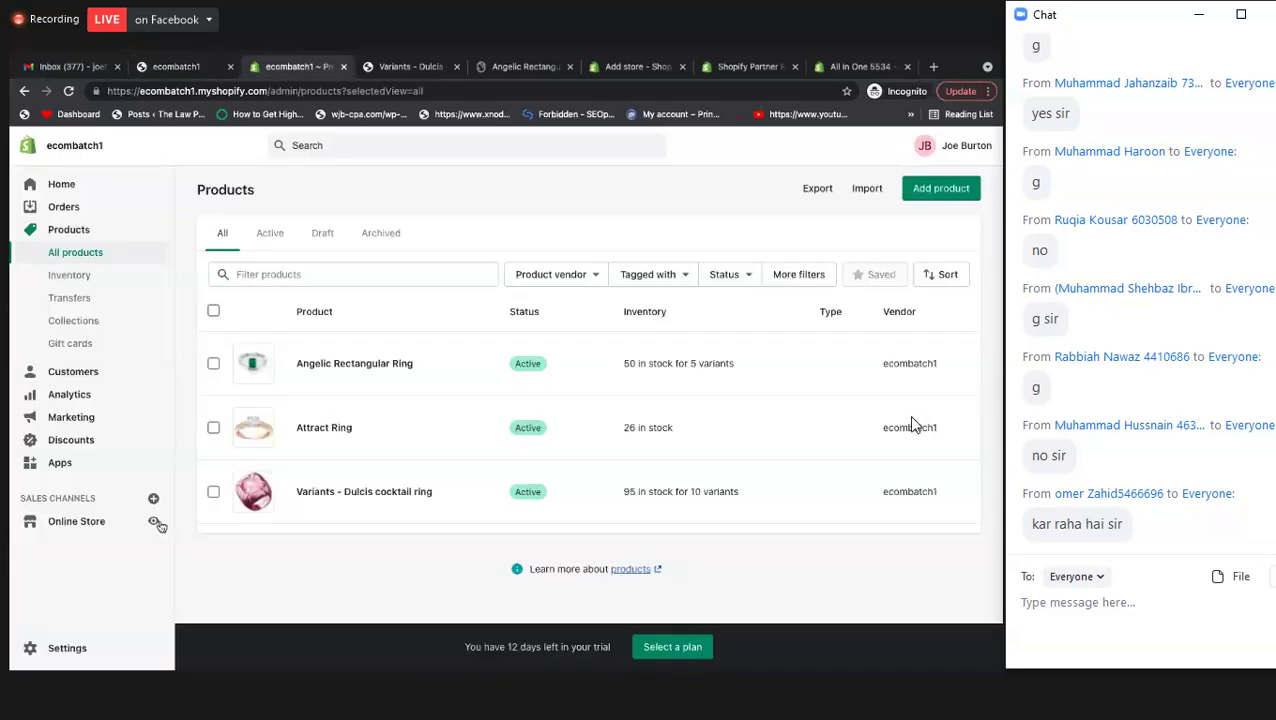
- Open the Online Store's Themes page and look it over down to the theme library
left_click(80, 524)
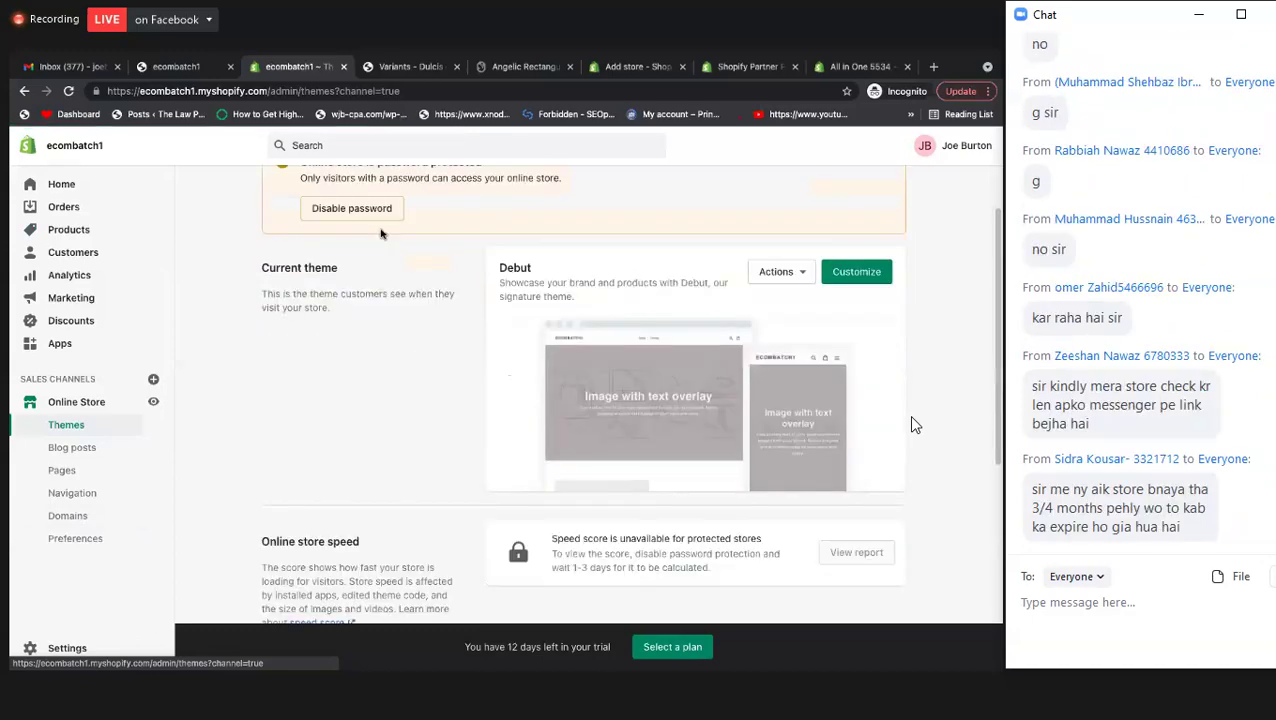
scroll(912, 425, "down", 5)
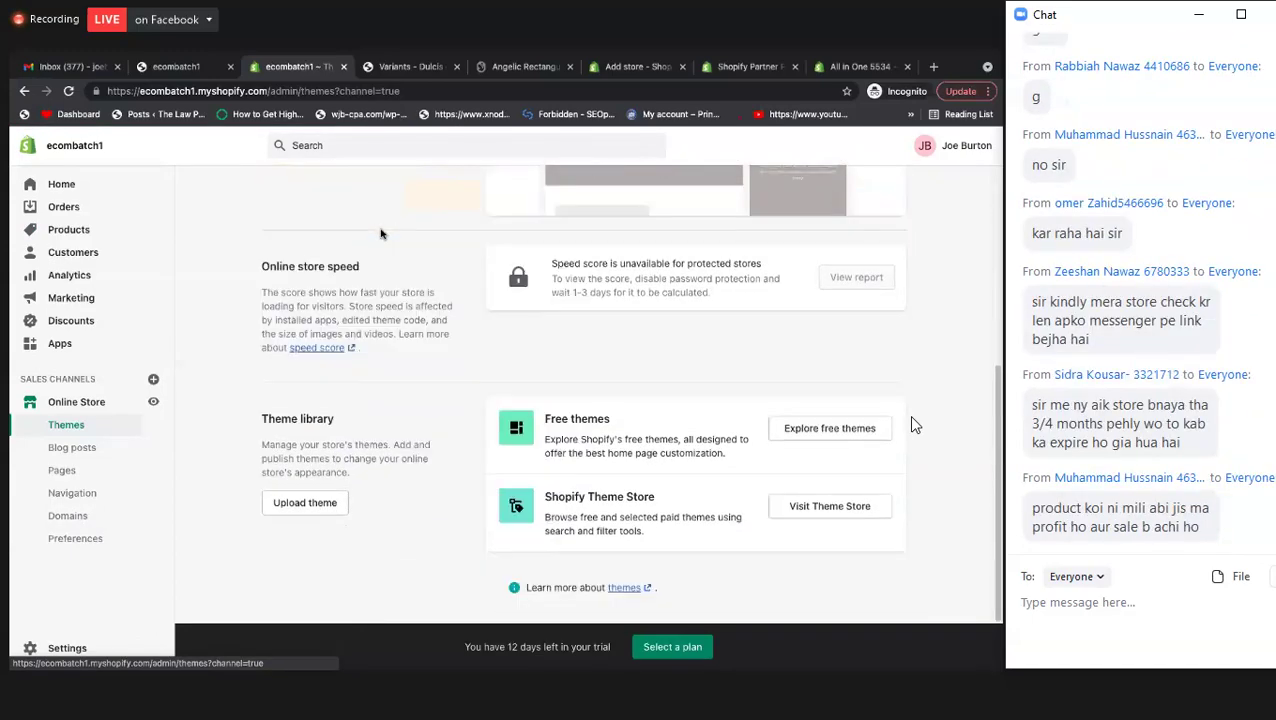
scroll(912, 425, "up", 5)
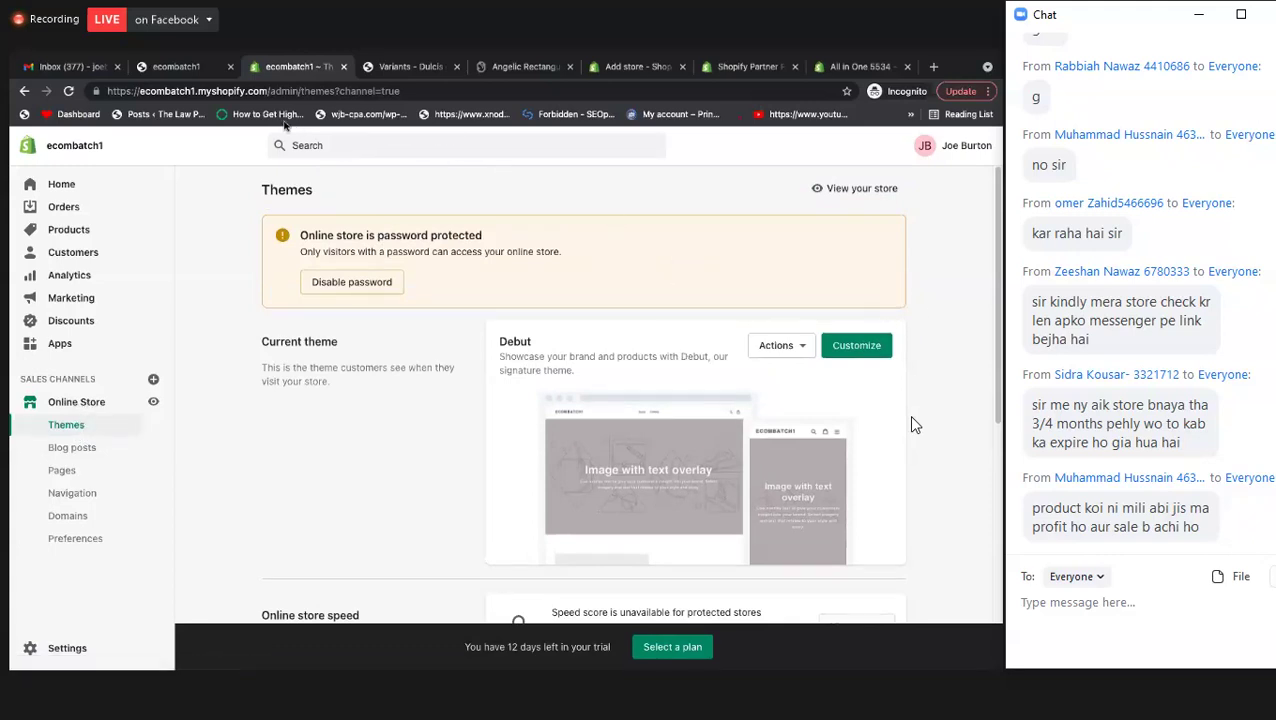
- Examine the current Debut theme, the online store speed section and the theme library's free and Theme Store options
scroll(749, 309, "down", 1)
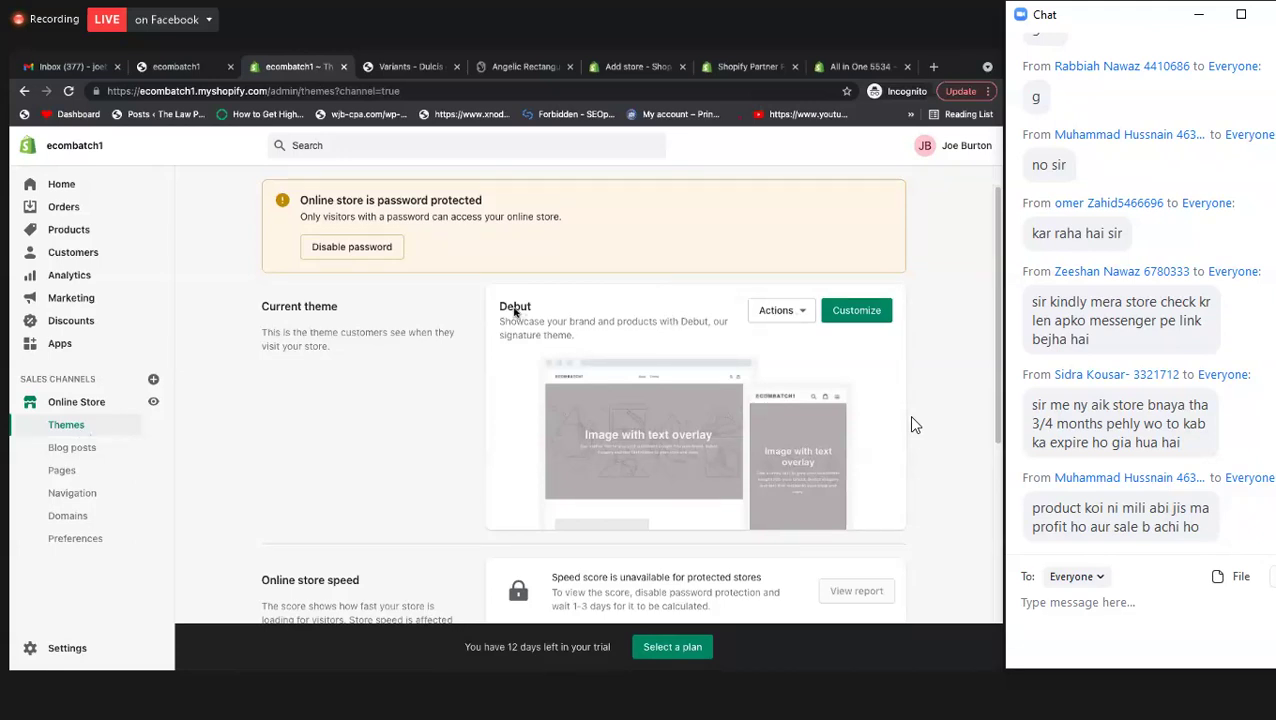
scroll(913, 425, "down", 2)
scroll(913, 425, "down", 3)
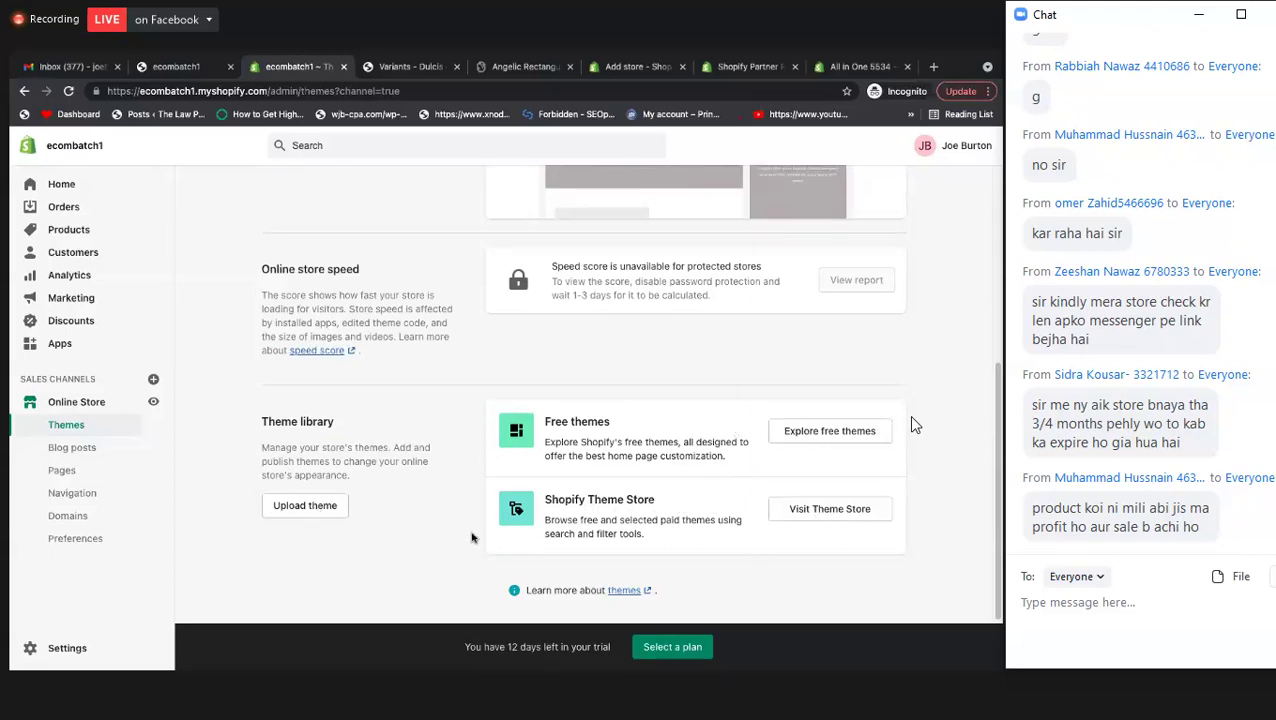
scroll(675, 414, "up", 1)
scroll(675, 414, "up", 3)
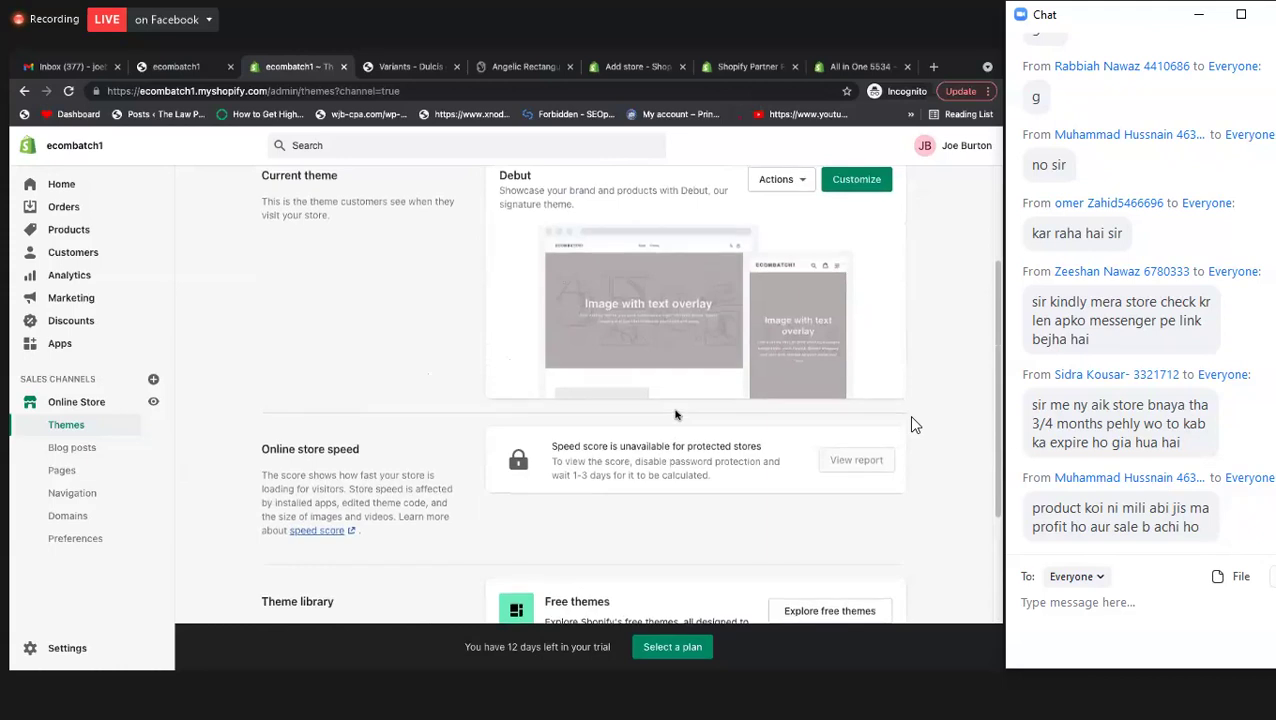
scroll(725, 389, "down", 3)
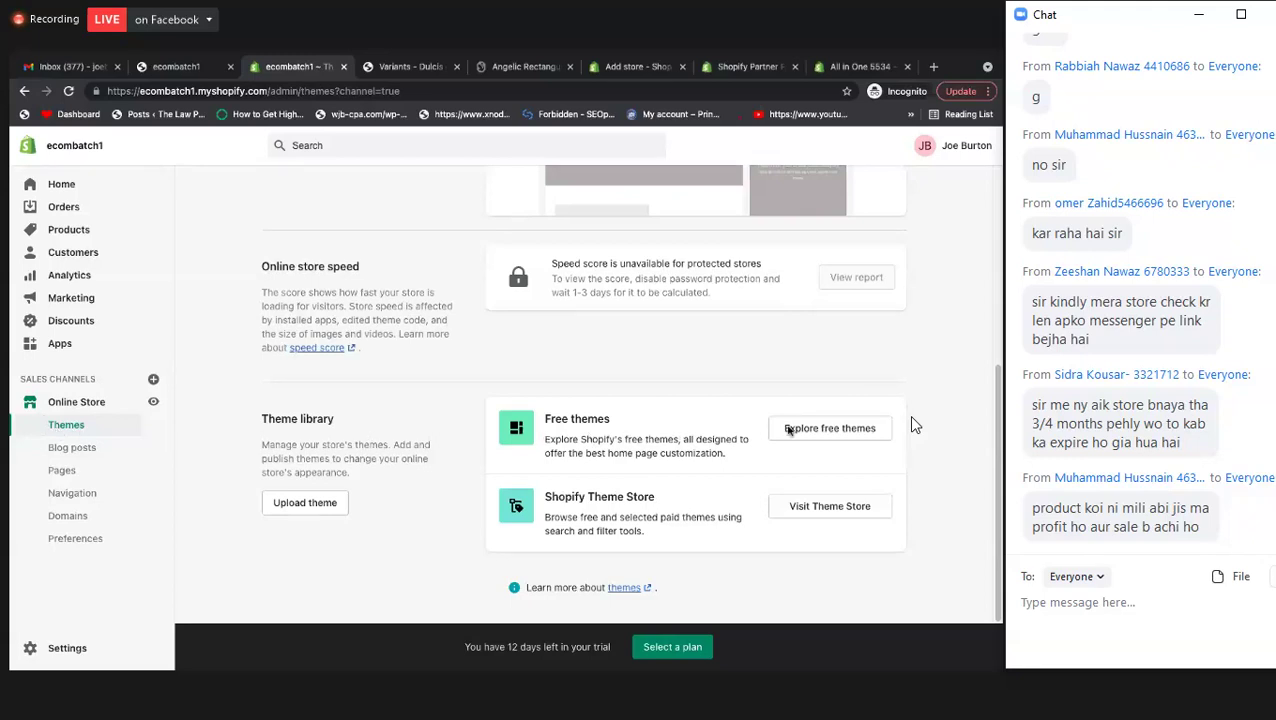
scroll(672, 407, "up", 1)
scroll(810, 446, "up", 3)
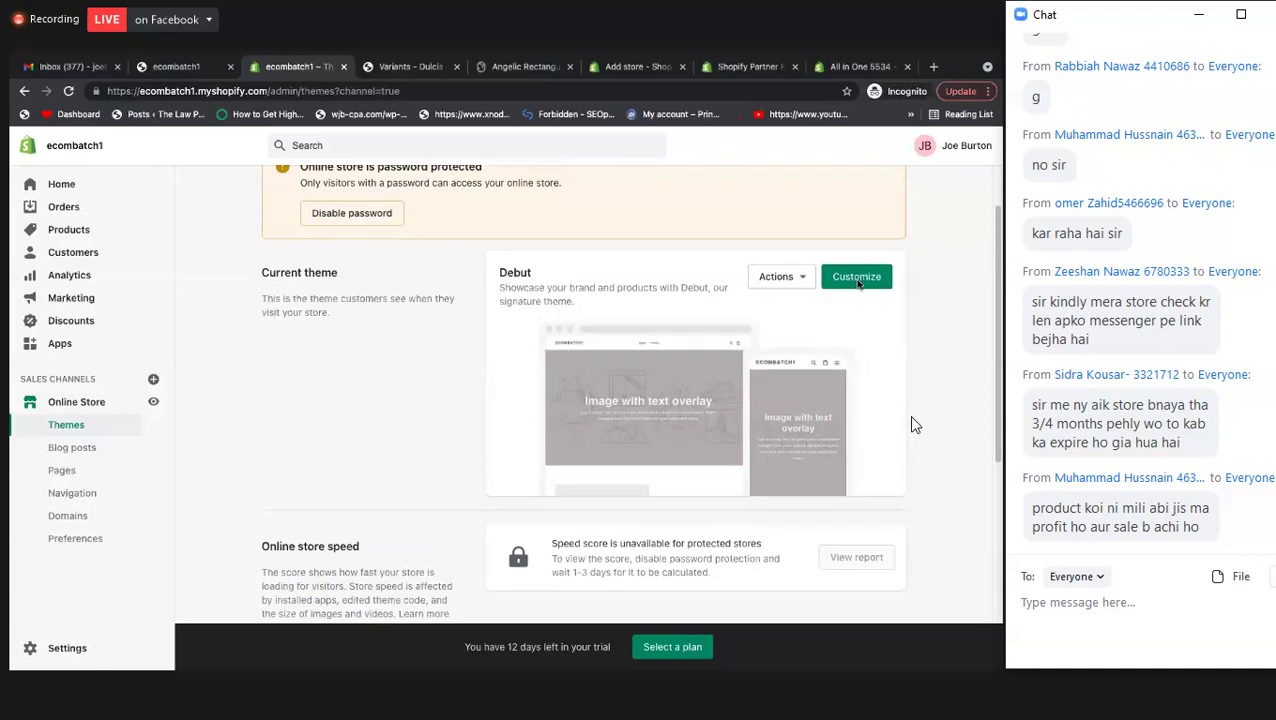
scroll(857, 372, "down", 2)
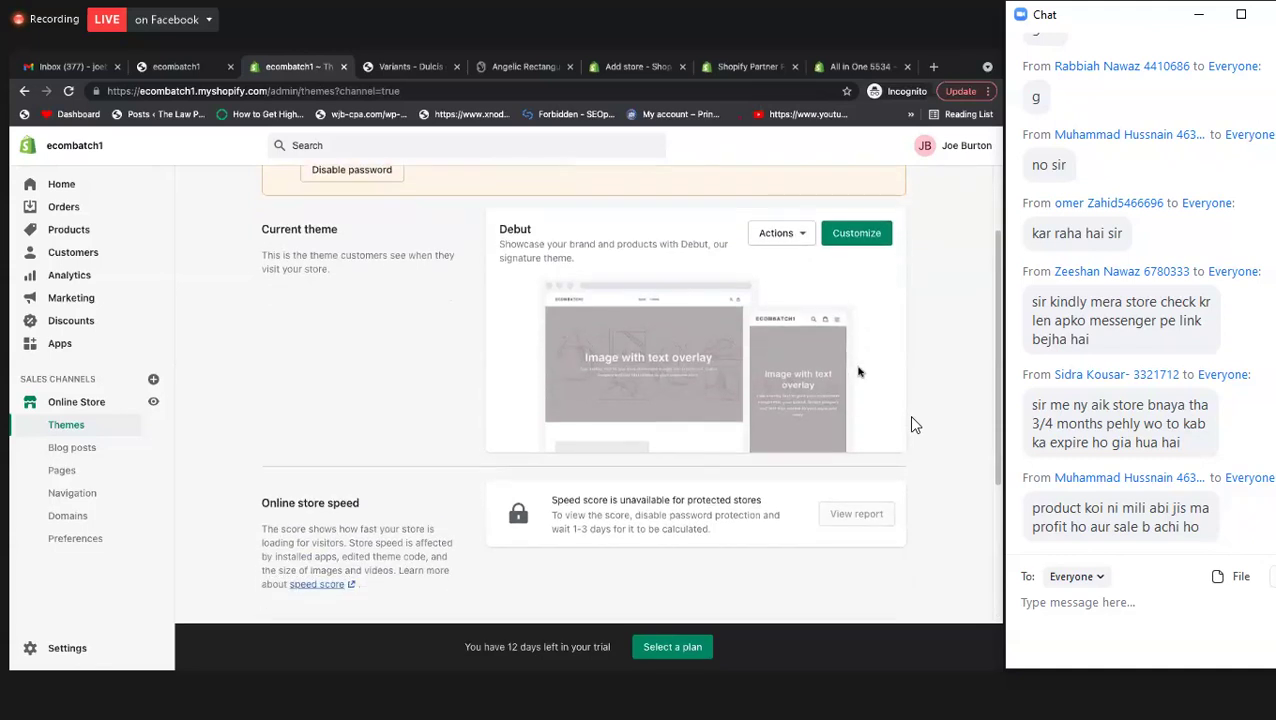
scroll(858, 372, "down", 3)
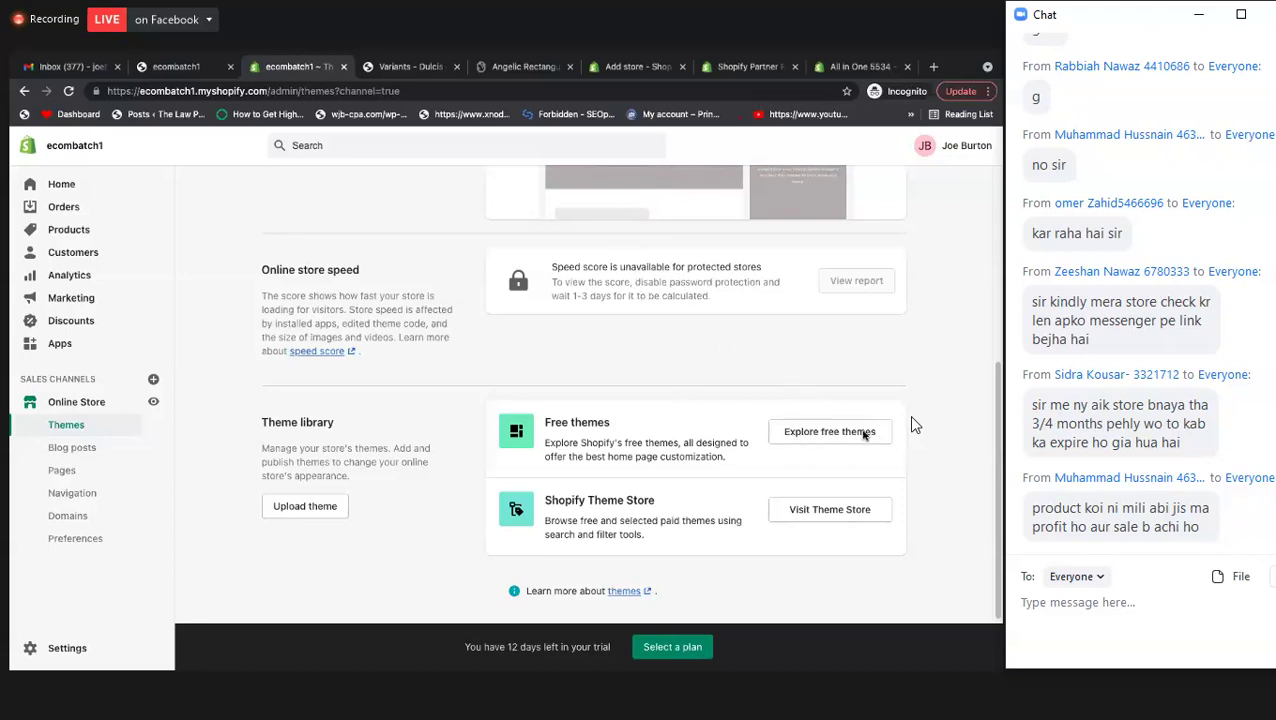
- Browse the free Shopify themes offered in the theme library and close the overview
left_click(865, 435)
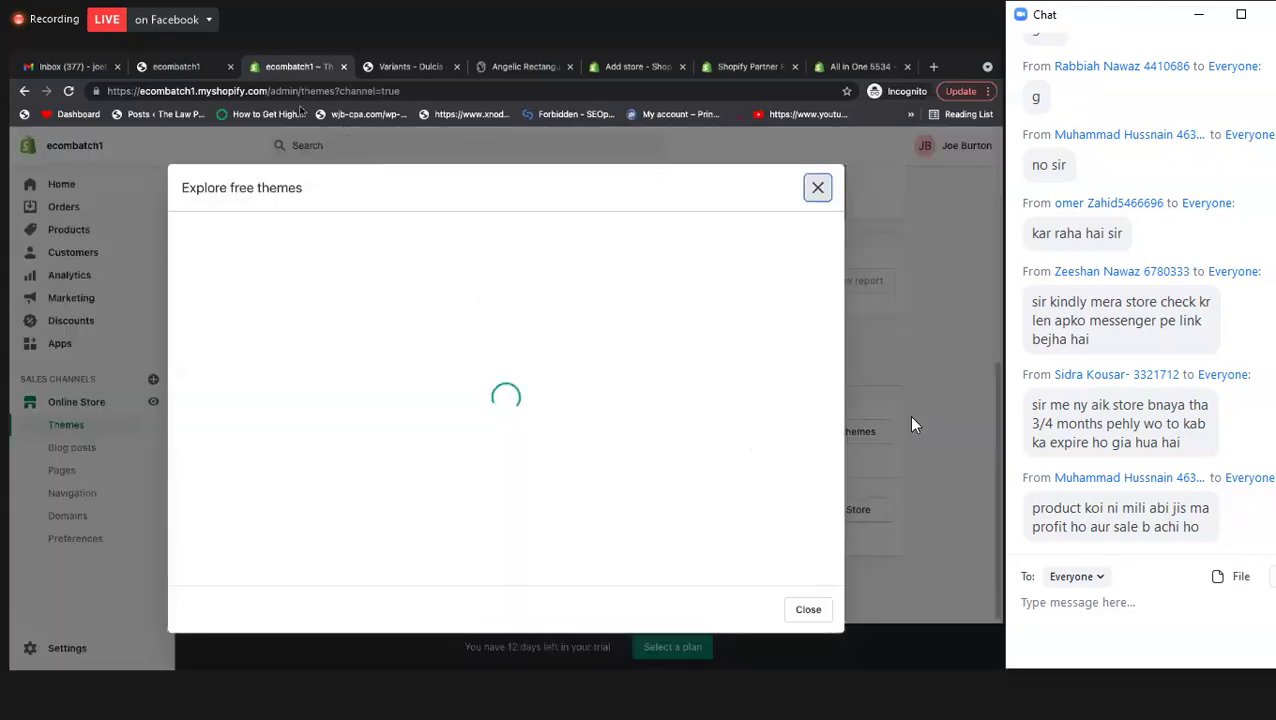
scroll(613, 400, "down", 3)
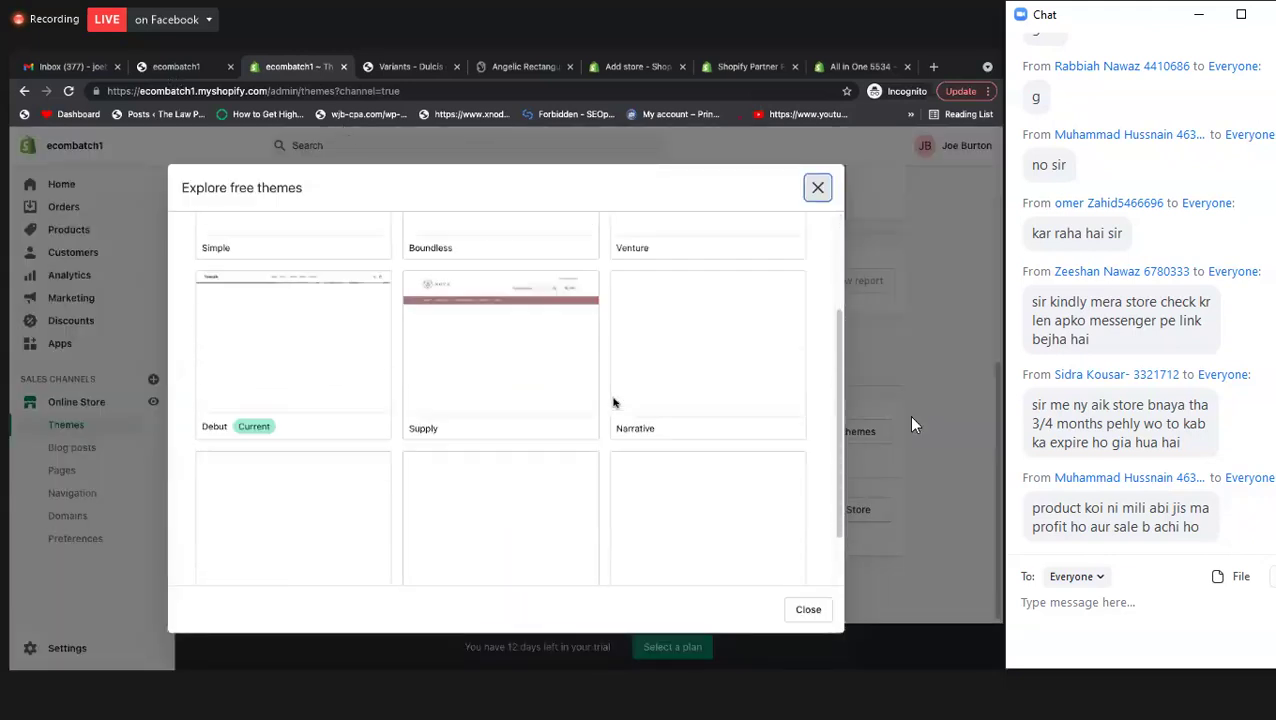
scroll(613, 400, "up", 3)
scroll(616, 403, "down", 3)
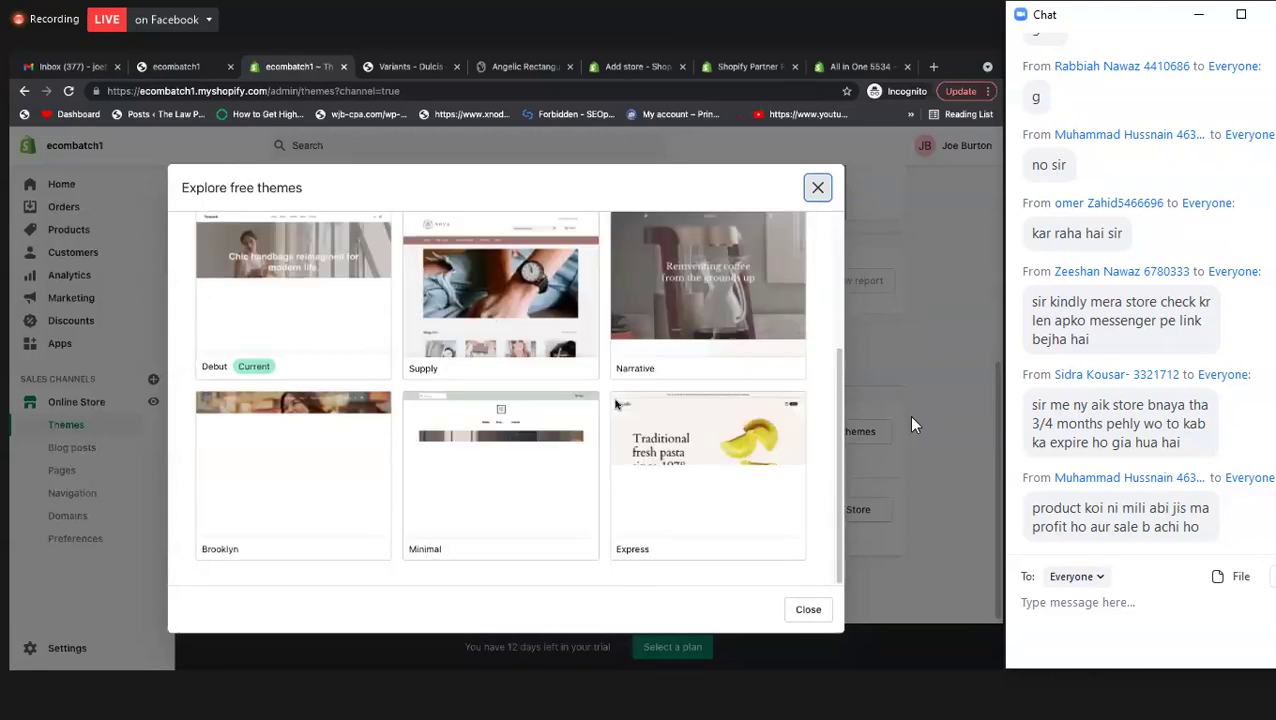
left_click(817, 191)
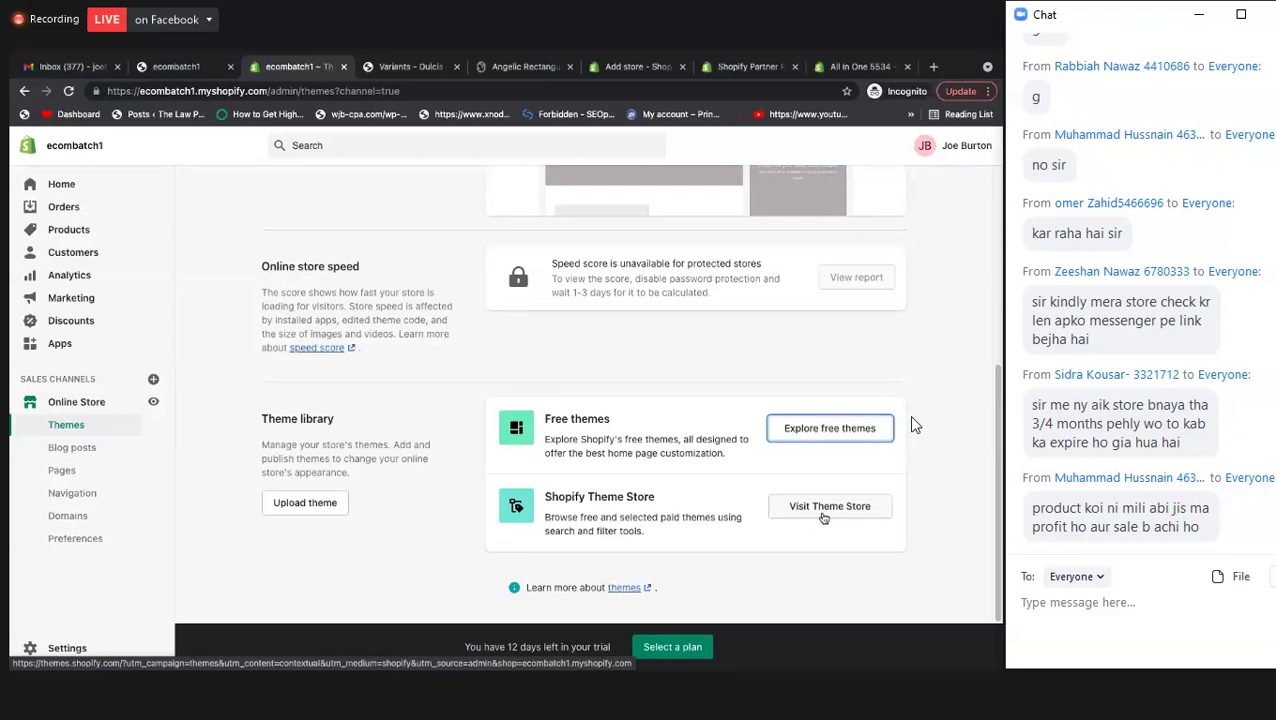
- Visit the Shopify Theme Store and look through its free themes, product recommendations and themes for small inventories
left_click(805, 513)
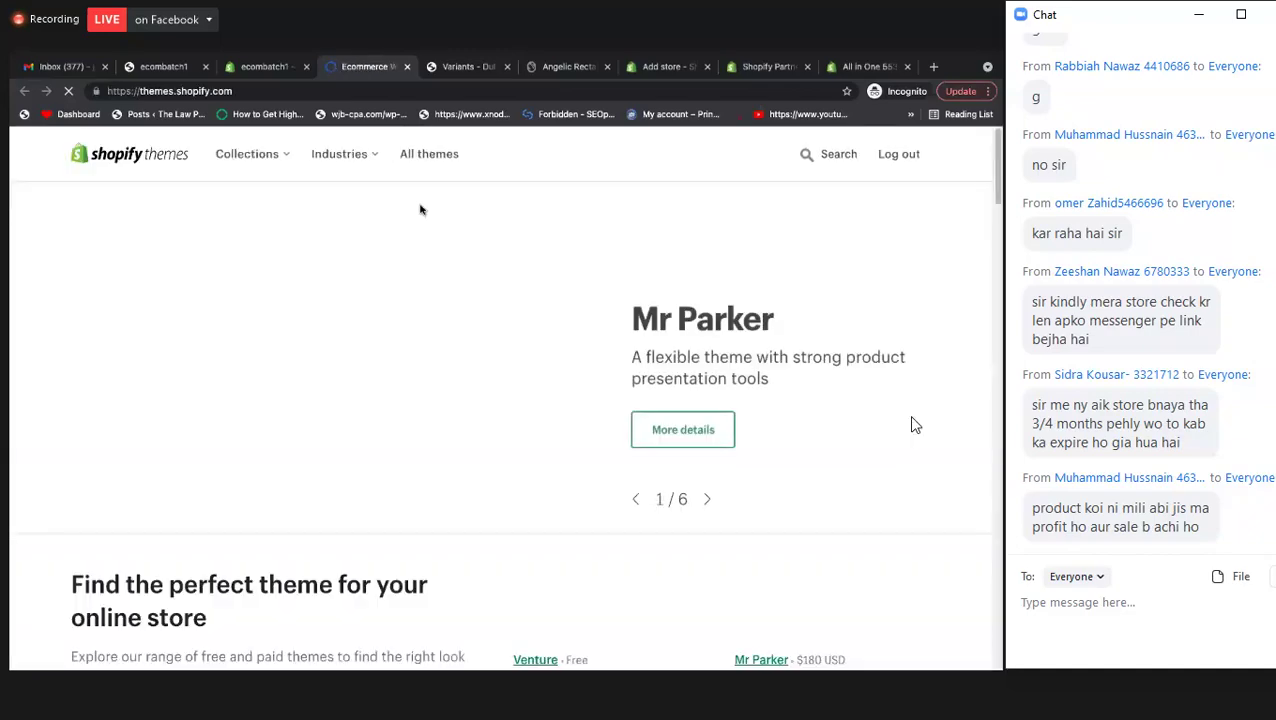
scroll(912, 425, "down", 3)
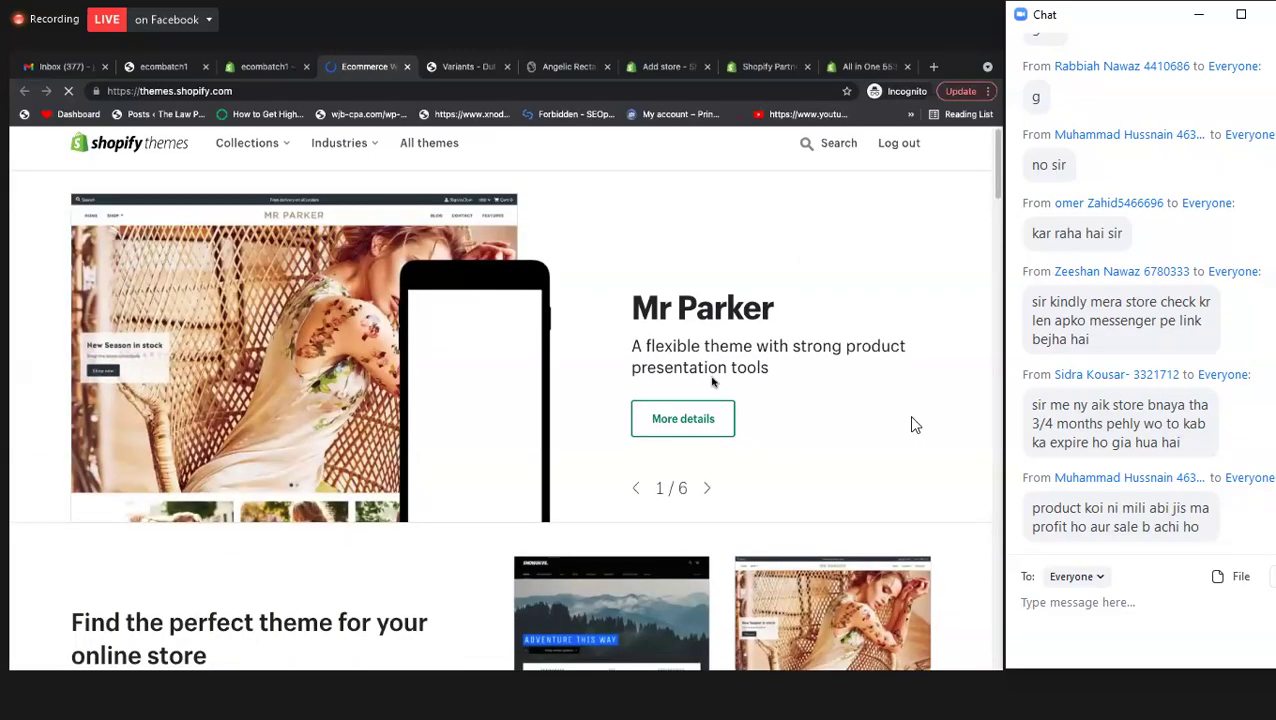
scroll(912, 425, "down", 7)
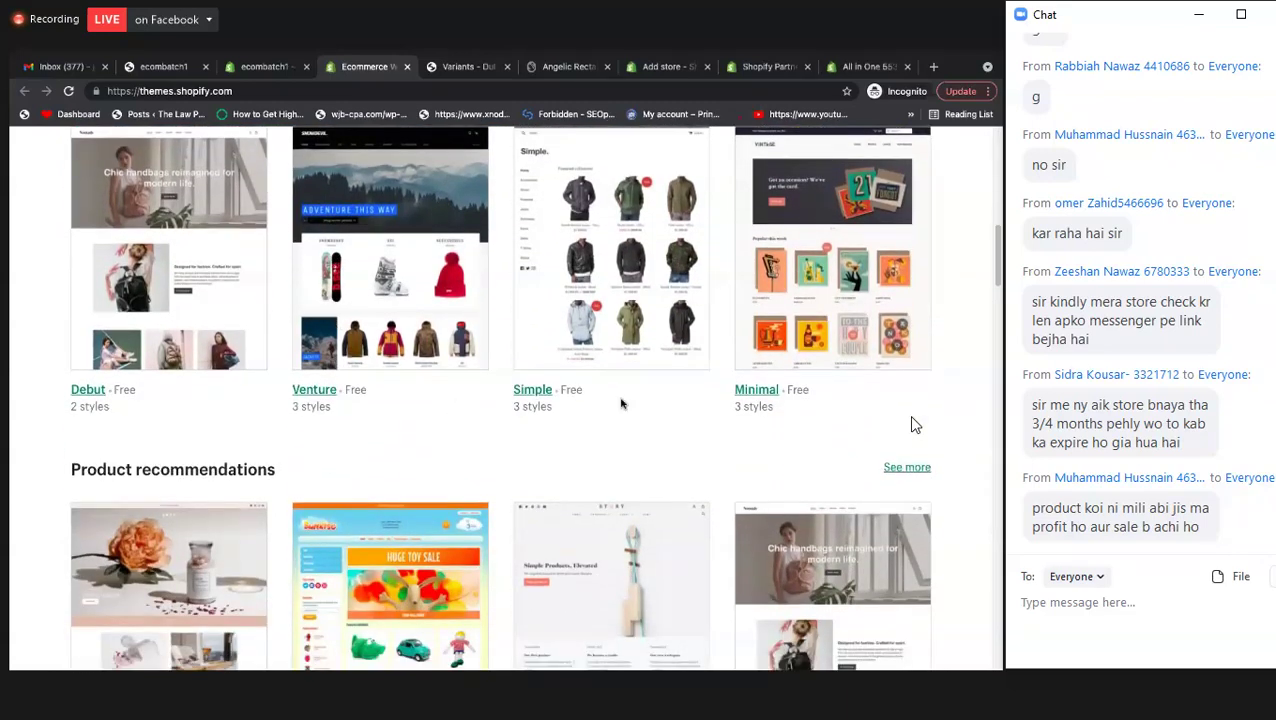
scroll(912, 425, "down", 3)
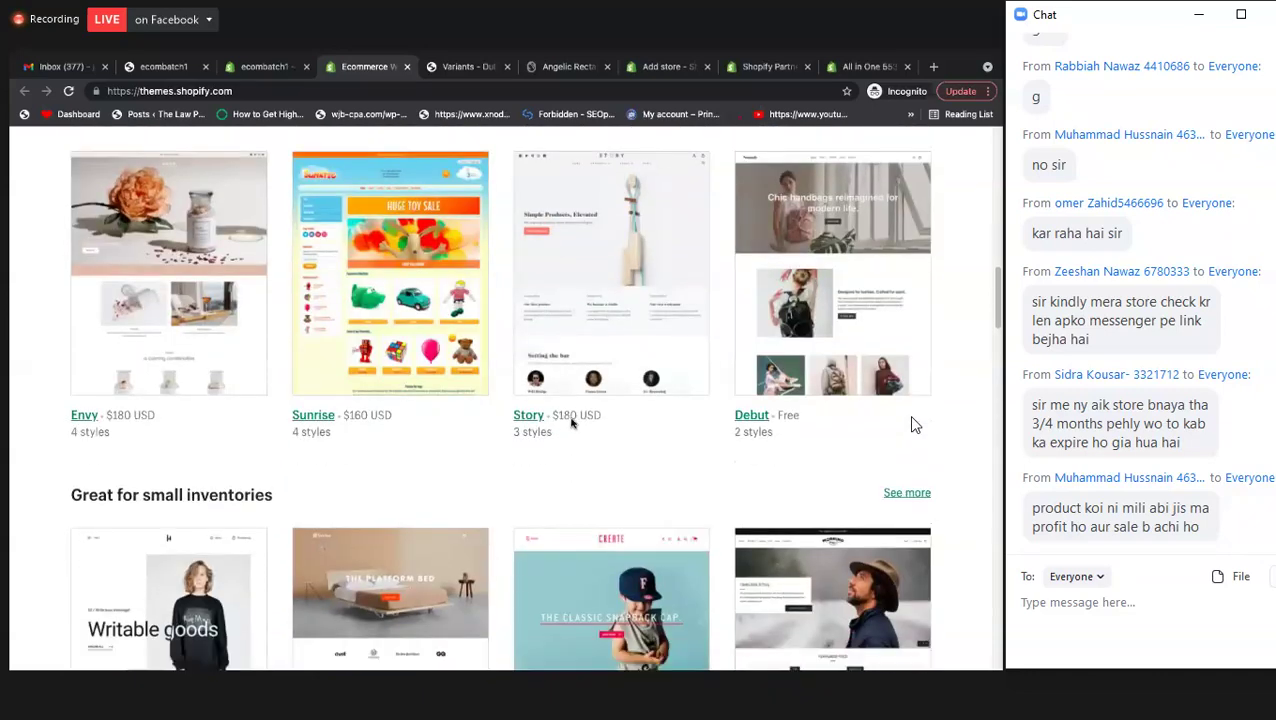
scroll(912, 425, "down", 3)
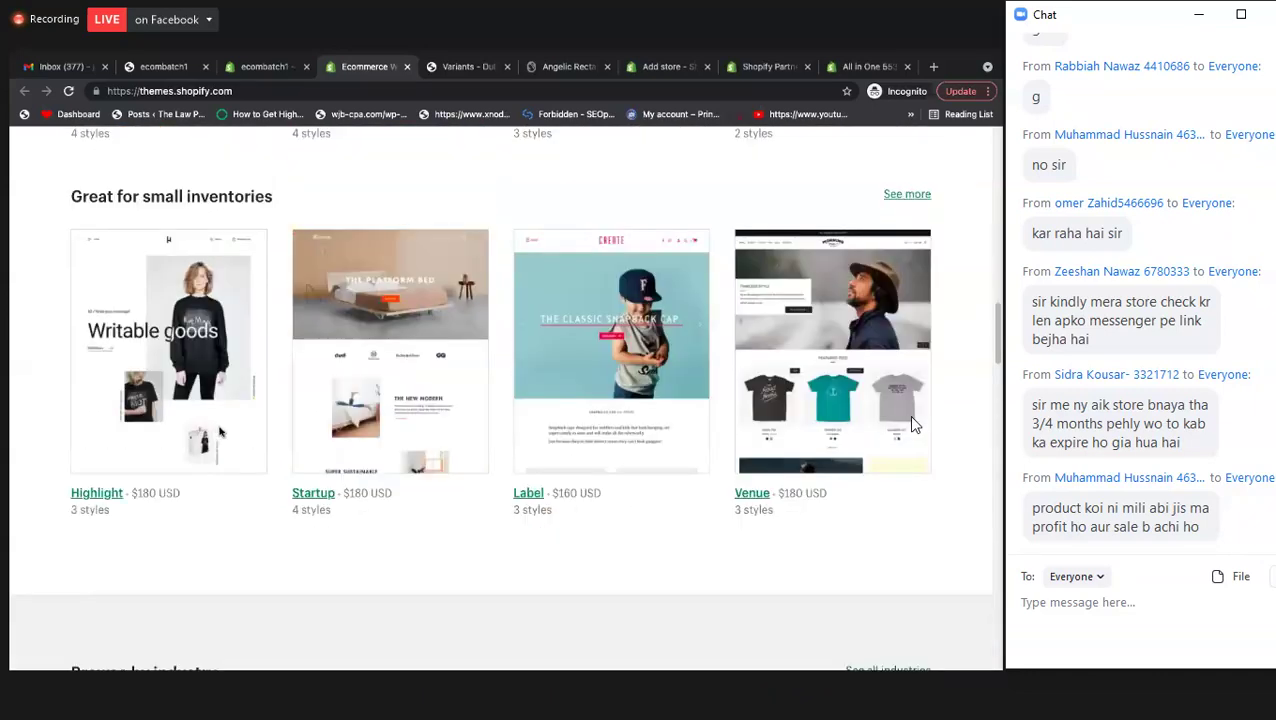
- Look over the small-inventory theme prices and the industry categories, and return to the product recommendations
scroll(912, 425, "down", 2)
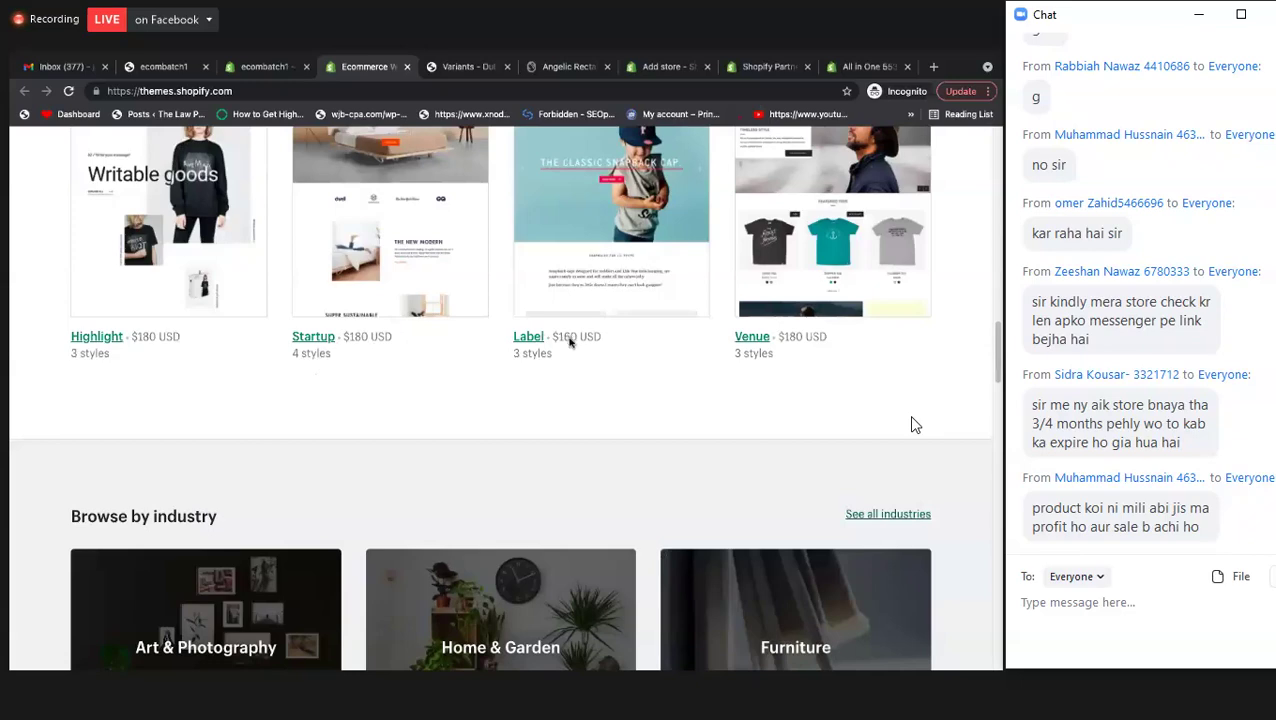
scroll(912, 425, "up", 3)
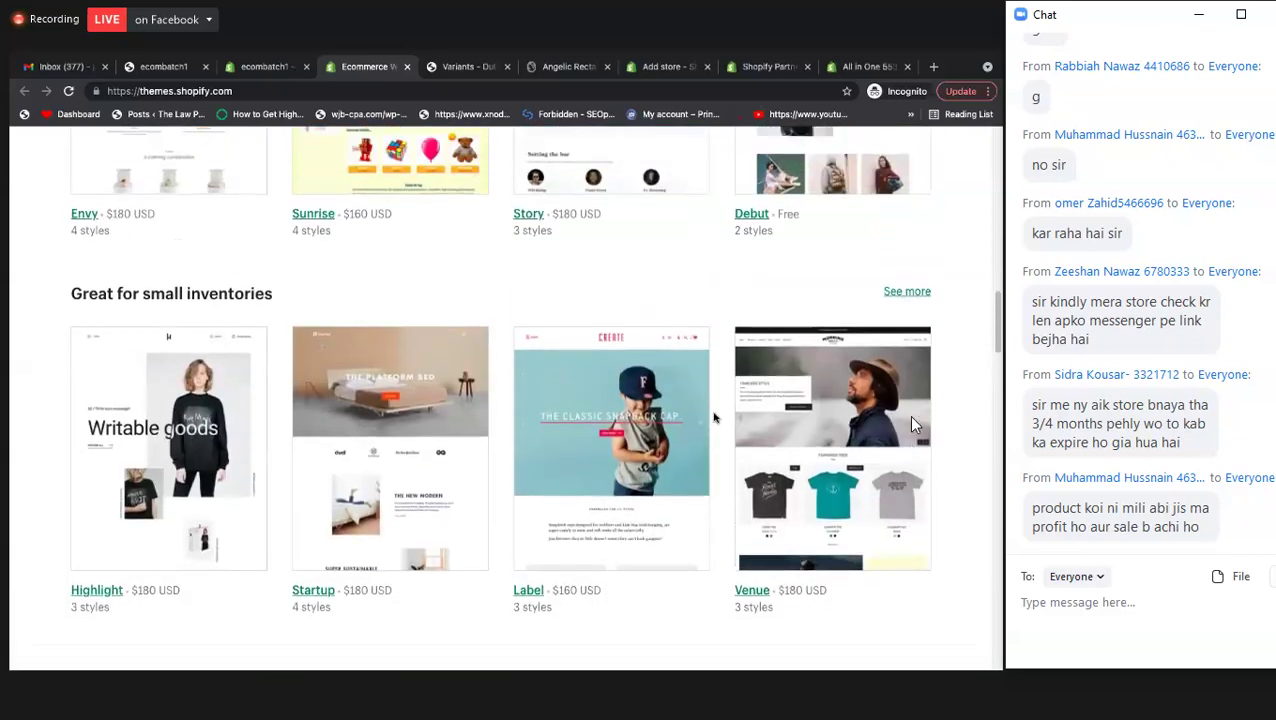
scroll(912, 425, "down", 5)
scroll(912, 425, "down", 2)
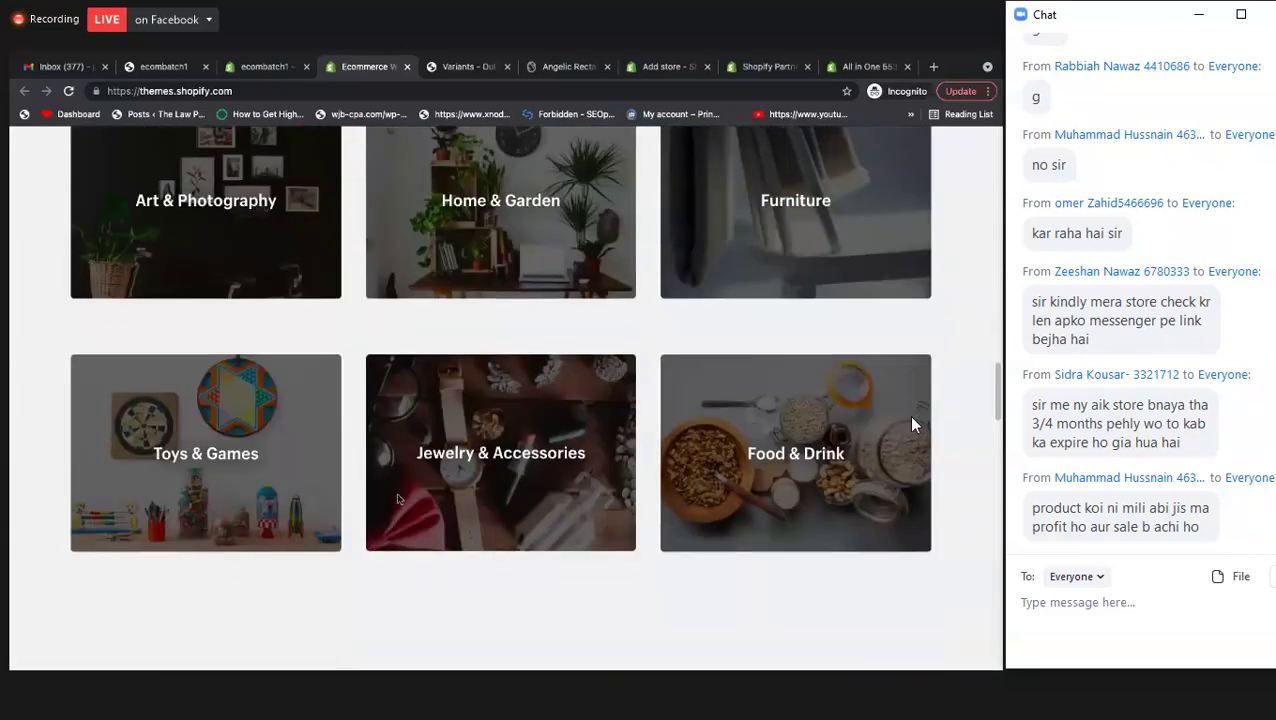
scroll(912, 425, "up", 5)
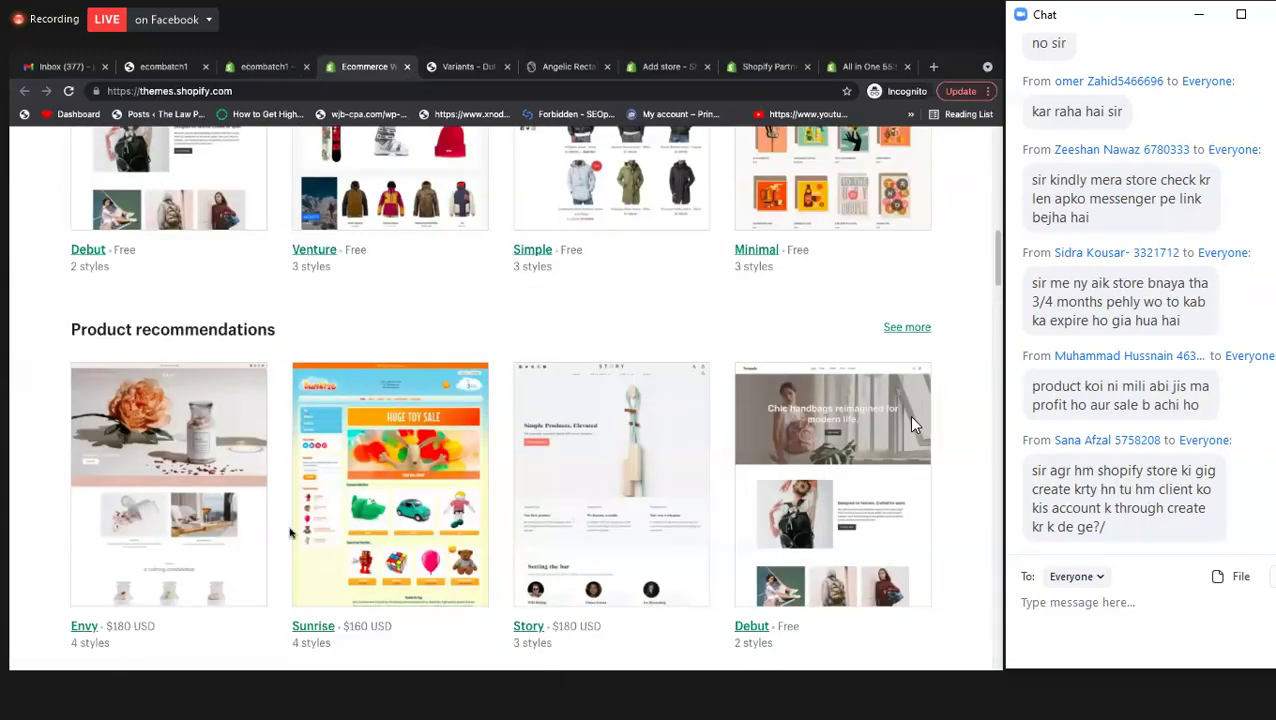
- Leave the Theme Store and review the current theme and theme library sections on the store's Themes page
key("Home")
key("ctrl+w")
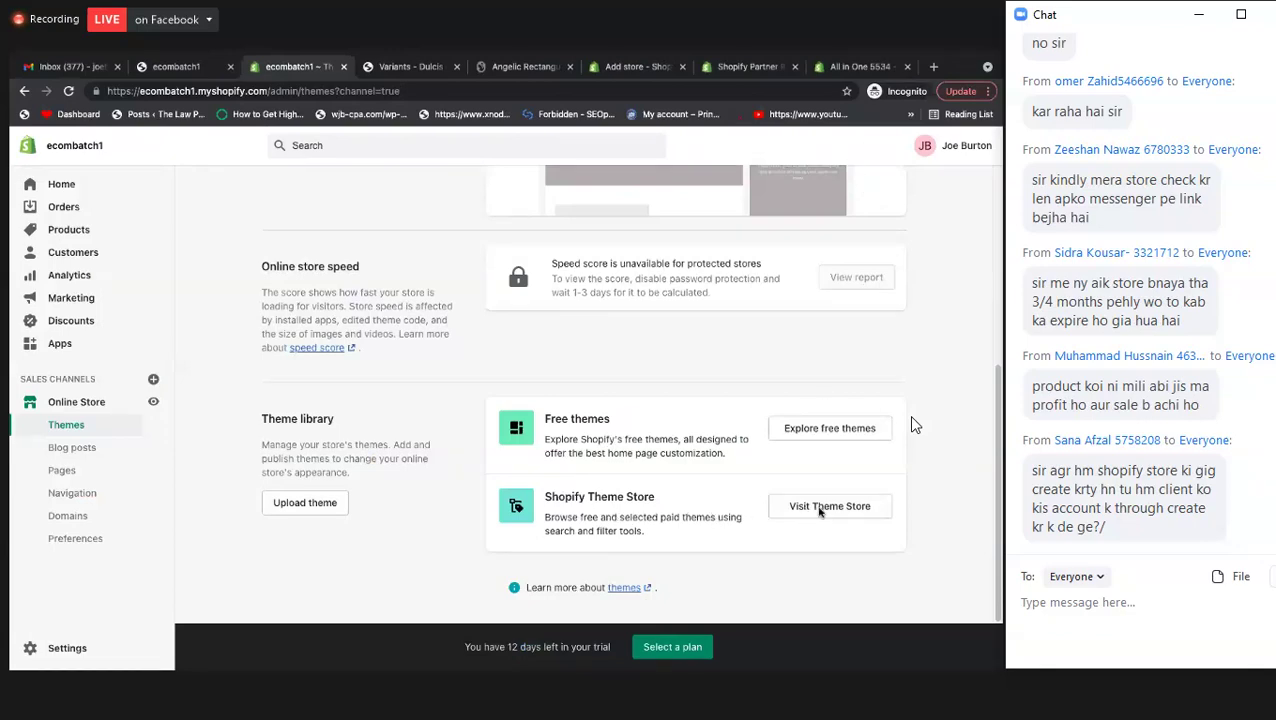
scroll(912, 425, "up", 4)
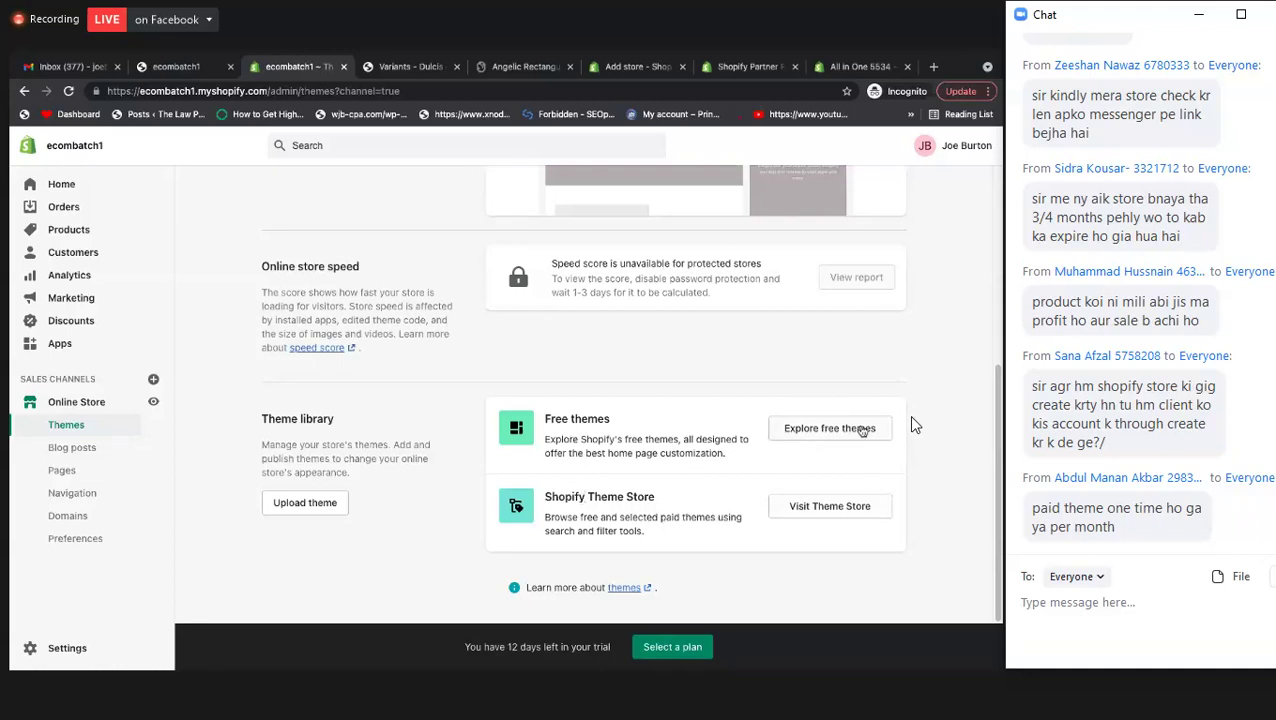
scroll(762, 445, "up", 3)
scroll(769, 471, "down", 2)
scroll(769, 471, "down", 1)
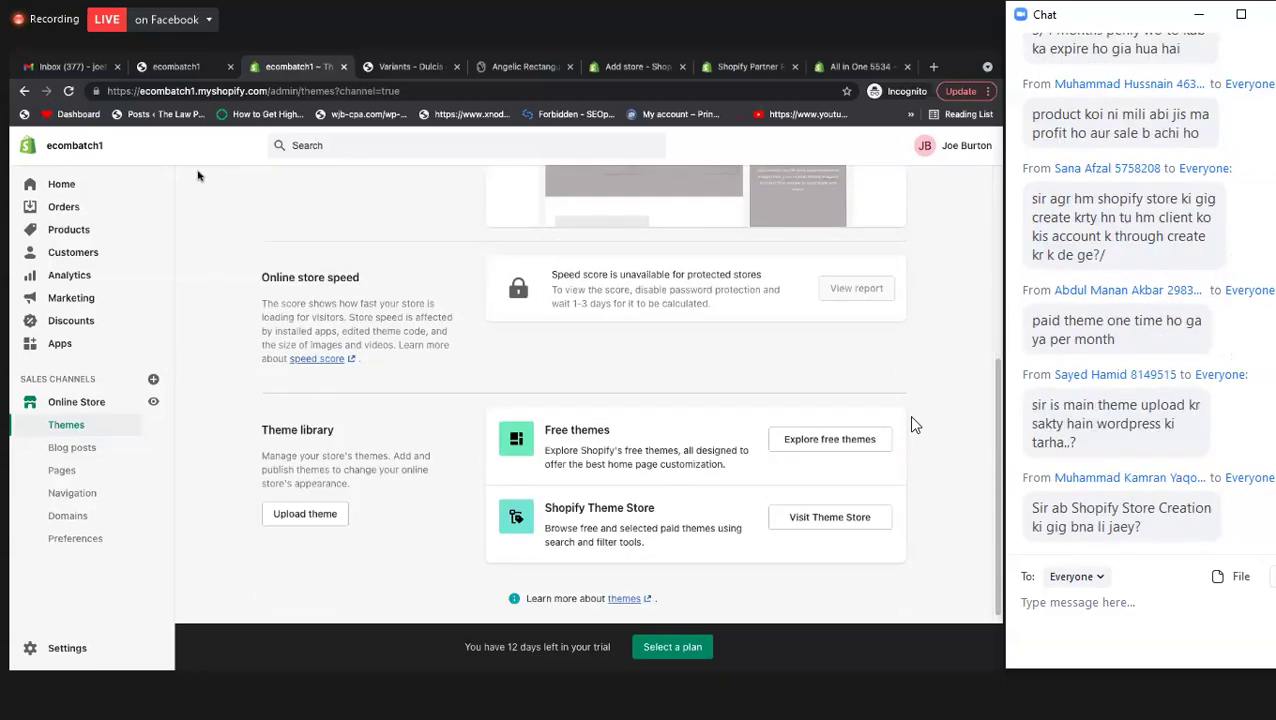
scroll(705, 420, "down", 1)
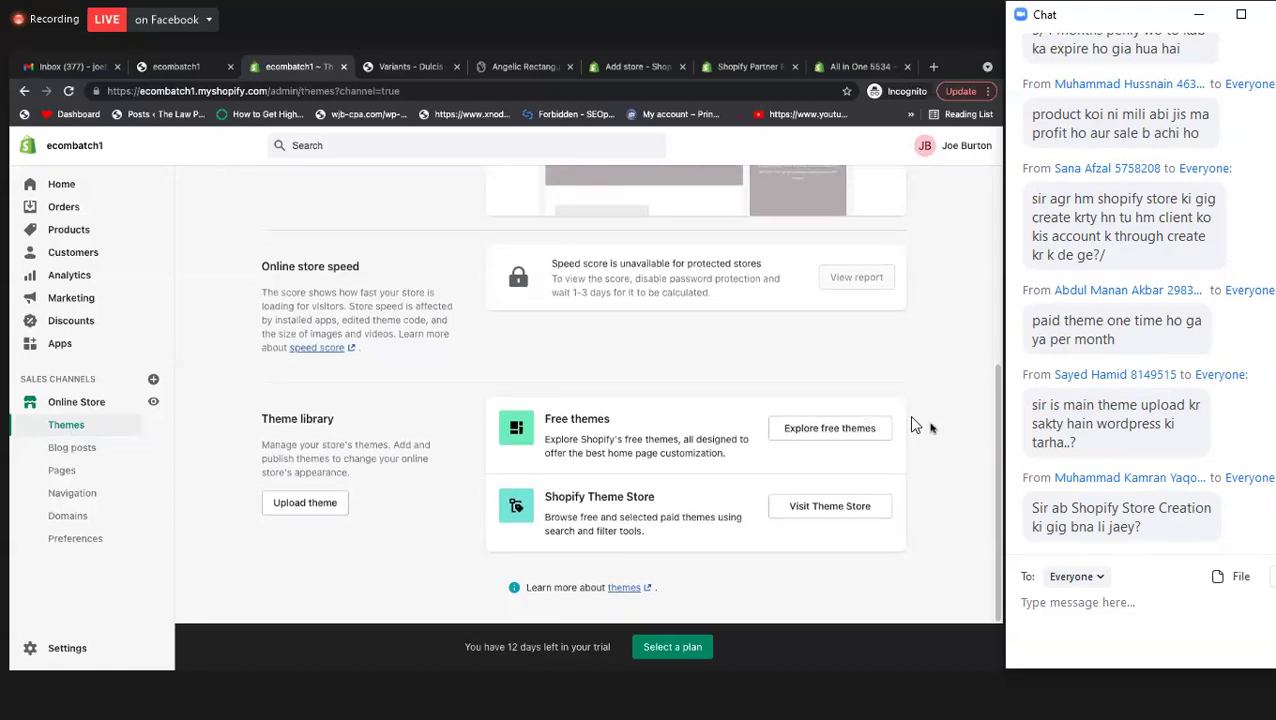
scroll(670, 347, "up", 3)
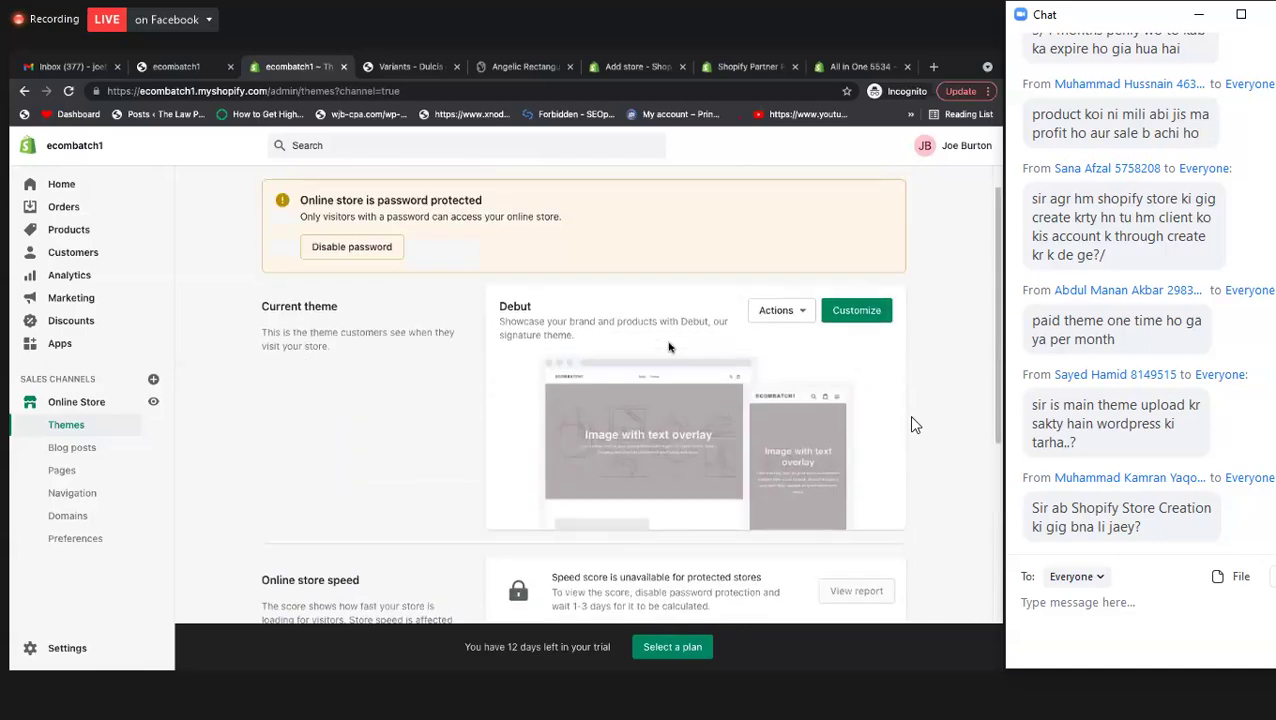
scroll(670, 347, "down", 3)
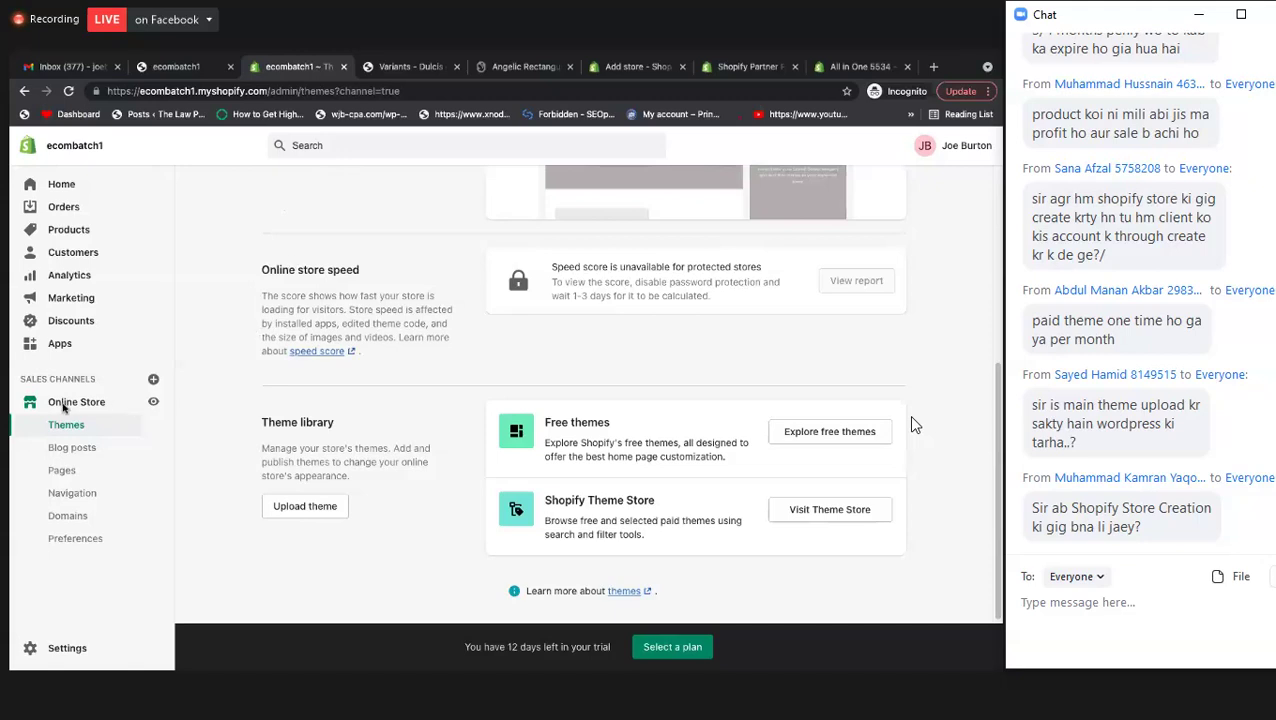
- Browse the full range of free Shopify themes, from Simple and Boundless down to Brooklyn, Minimal and Express
left_click(840, 440)
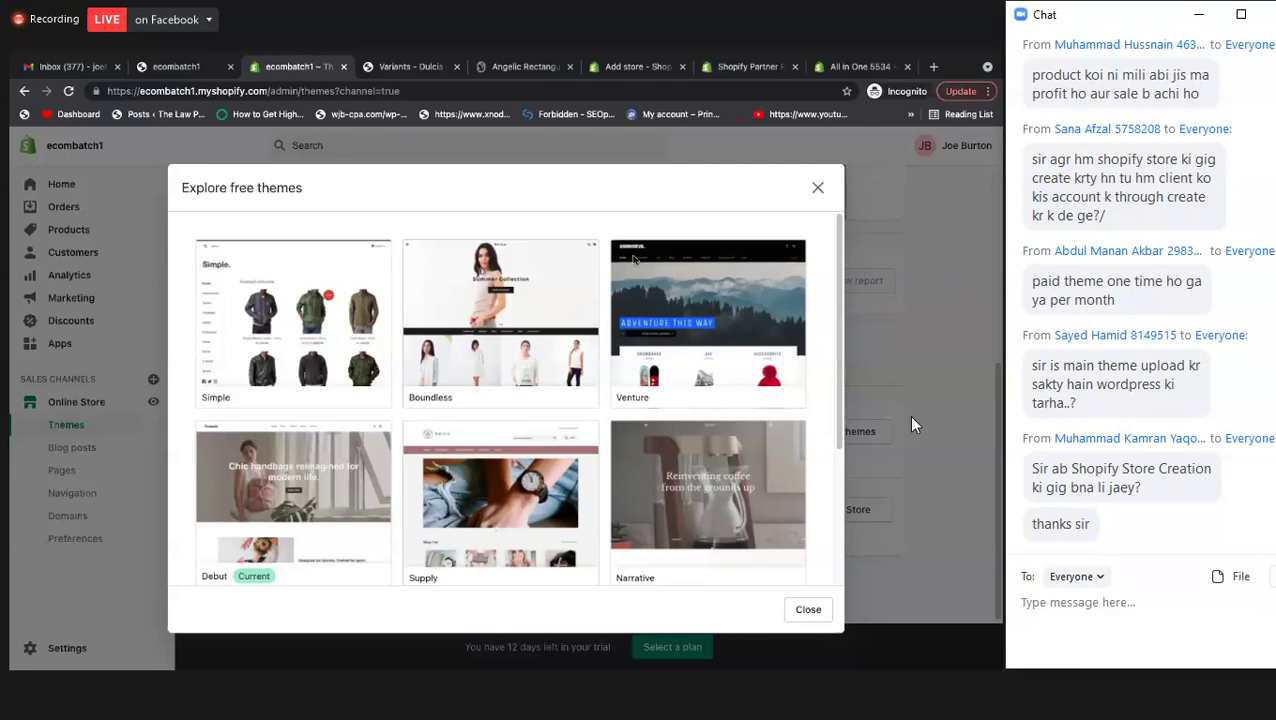
scroll(633, 347, "down", 1)
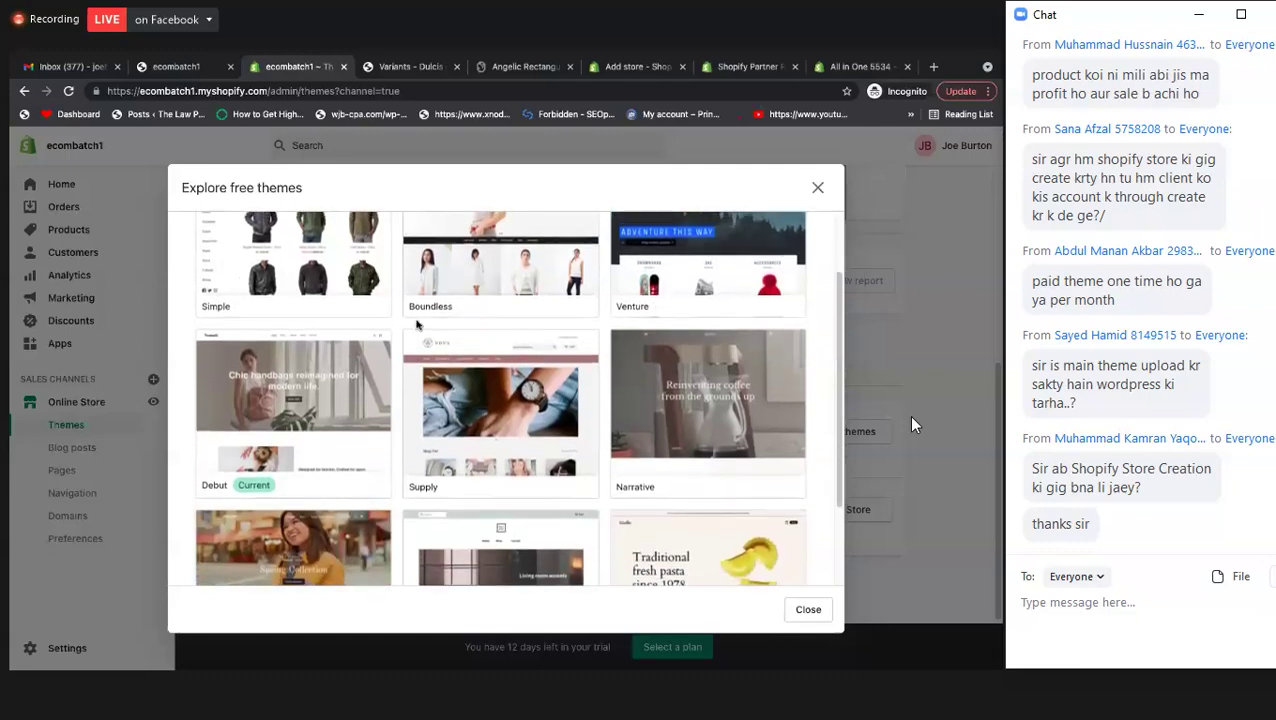
scroll(500, 373, "down", 3)
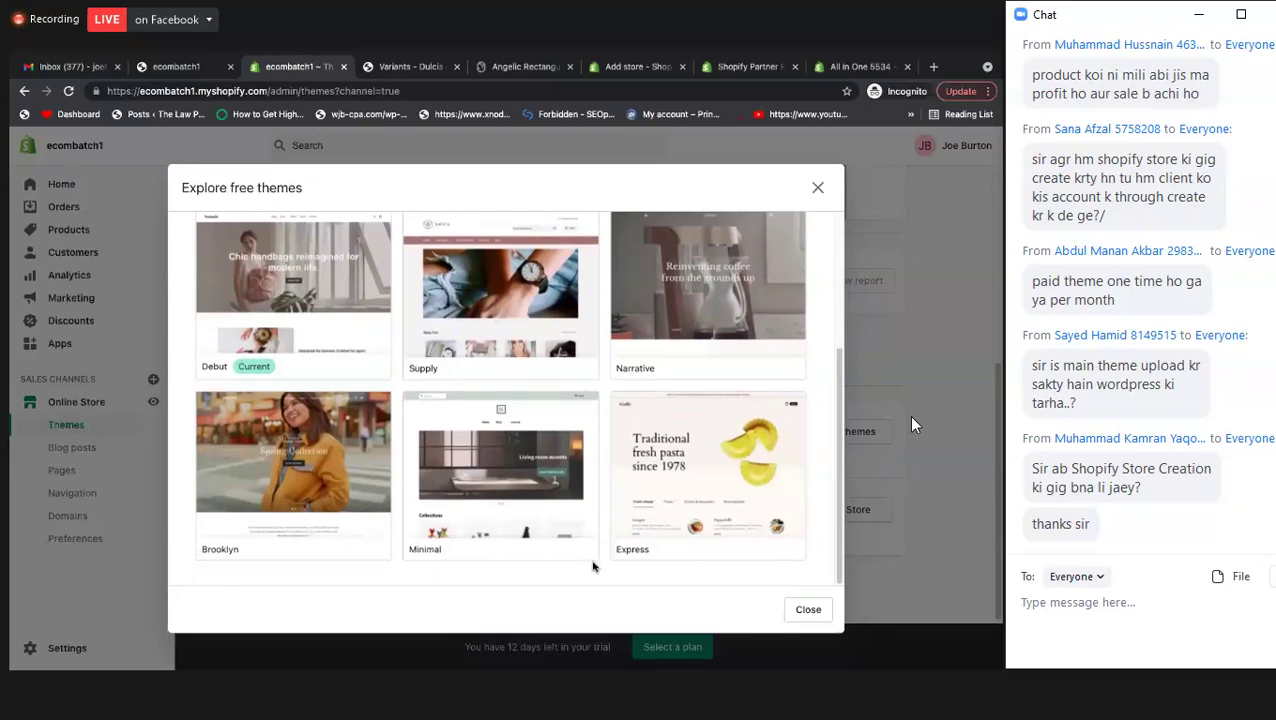
scroll(513, 378, "up", 3)
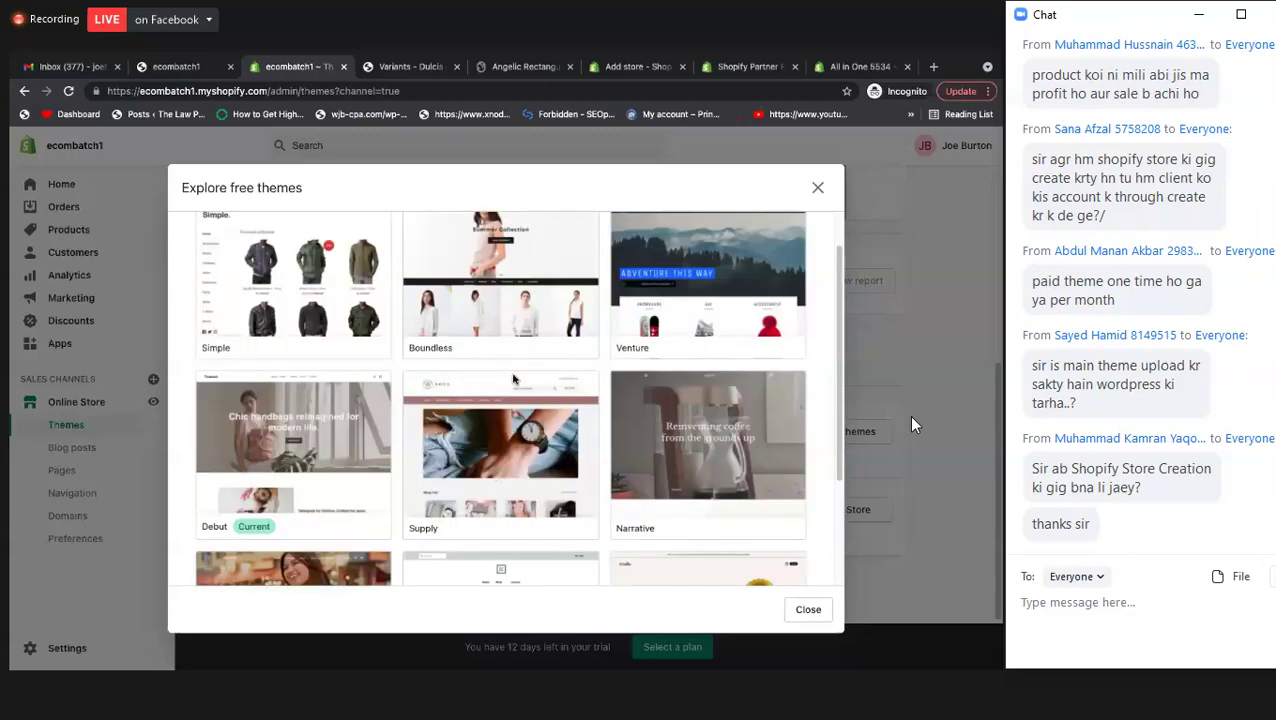
scroll(513, 378, "up", 1)
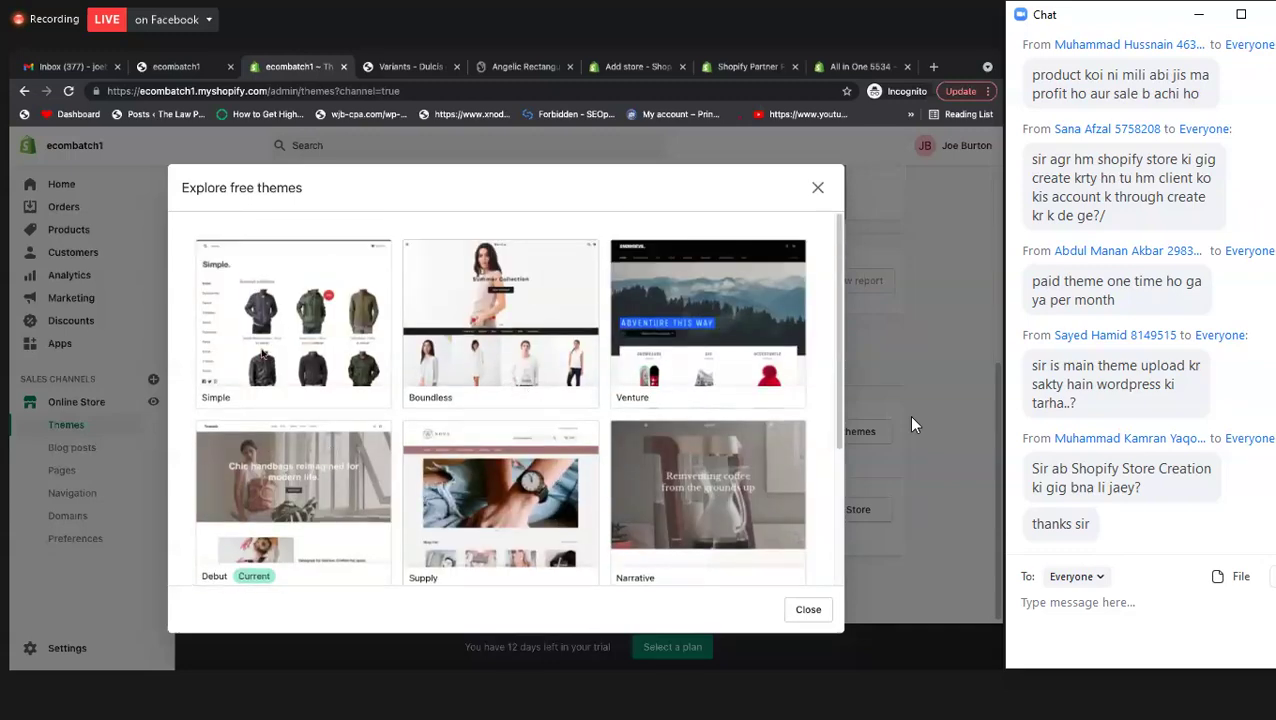
scroll(743, 495, "down", 3)
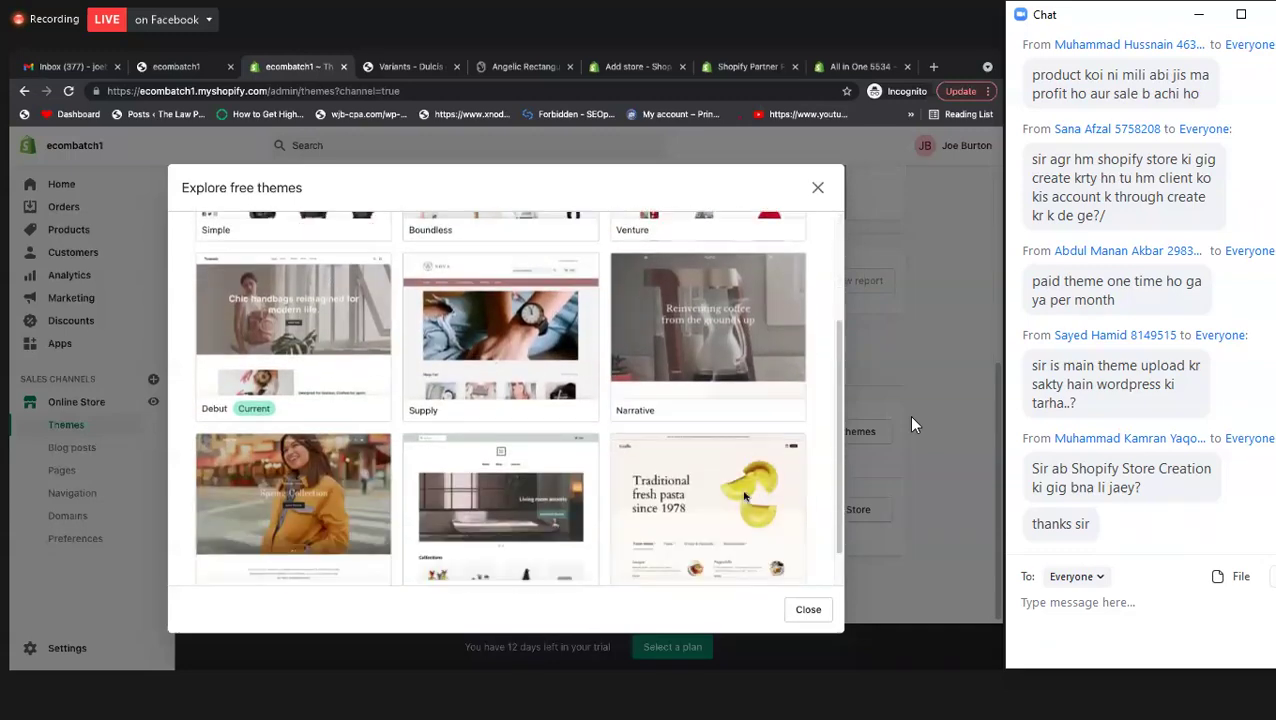
scroll(743, 495, "down", 1)
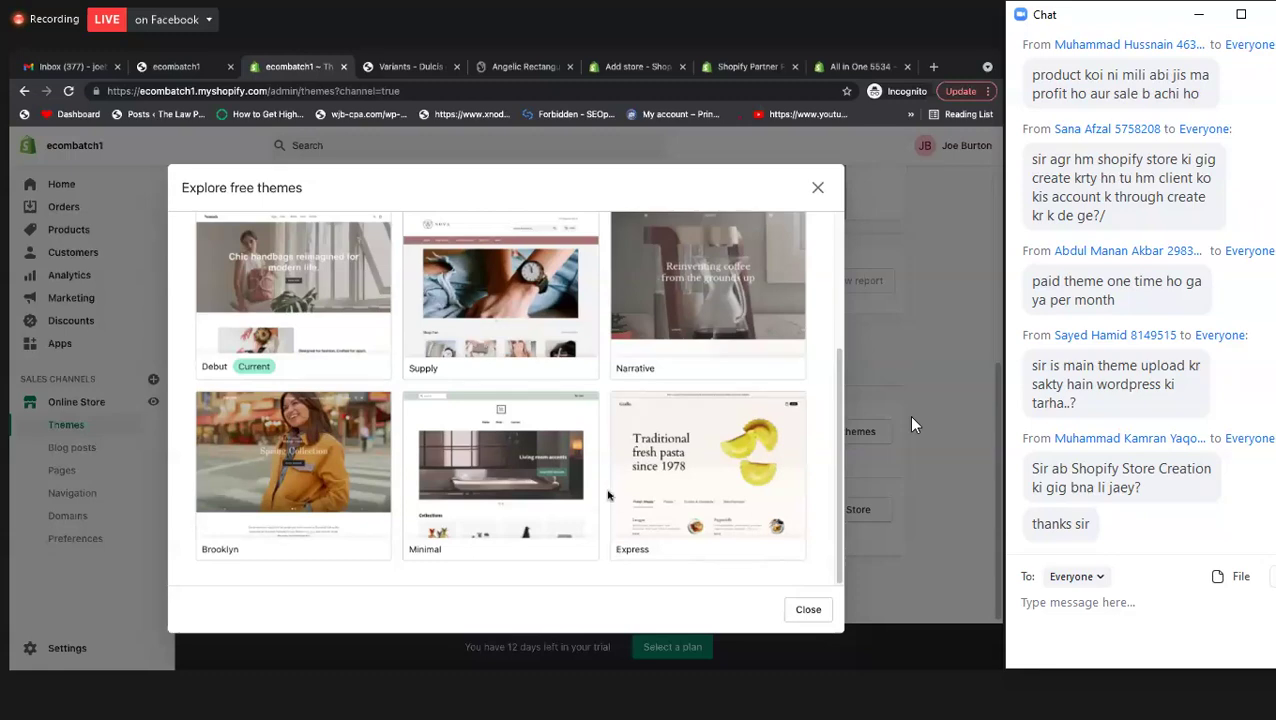
scroll(607, 494, "up", 2)
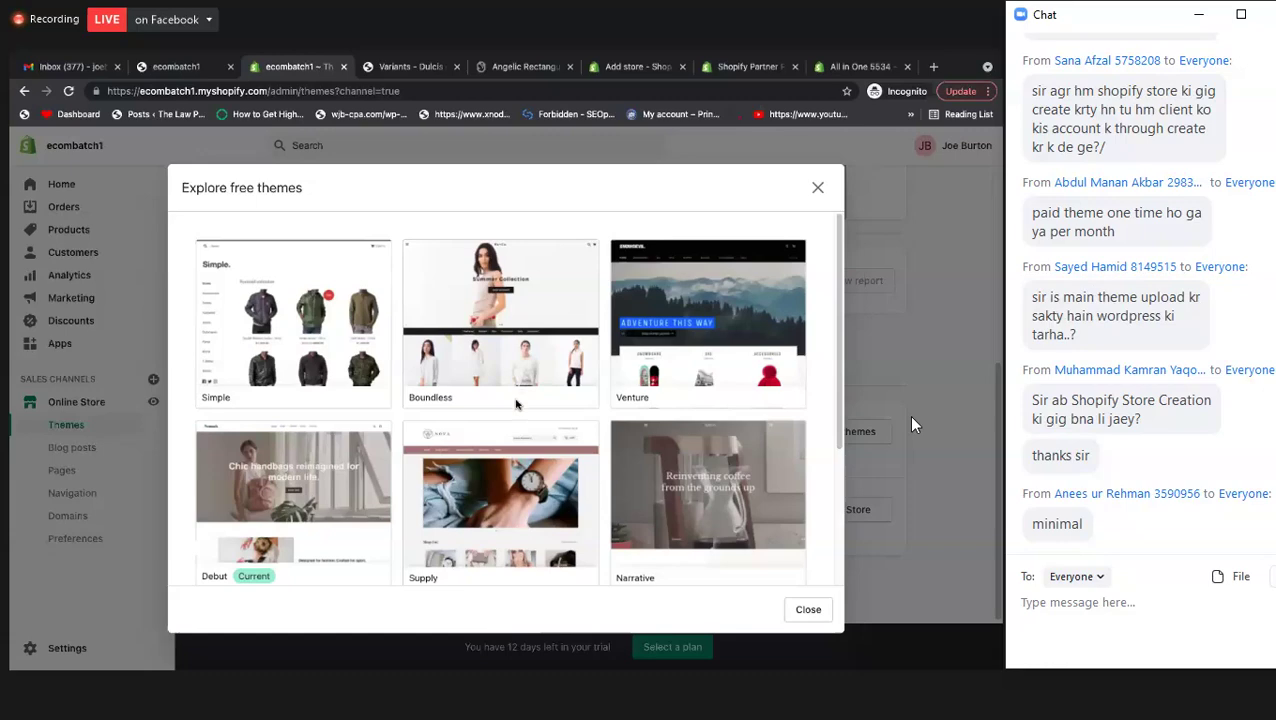
- Preview the Boundless theme, compare its Black & white and Vibrant styles, and close it without adding it
left_click(518, 327)
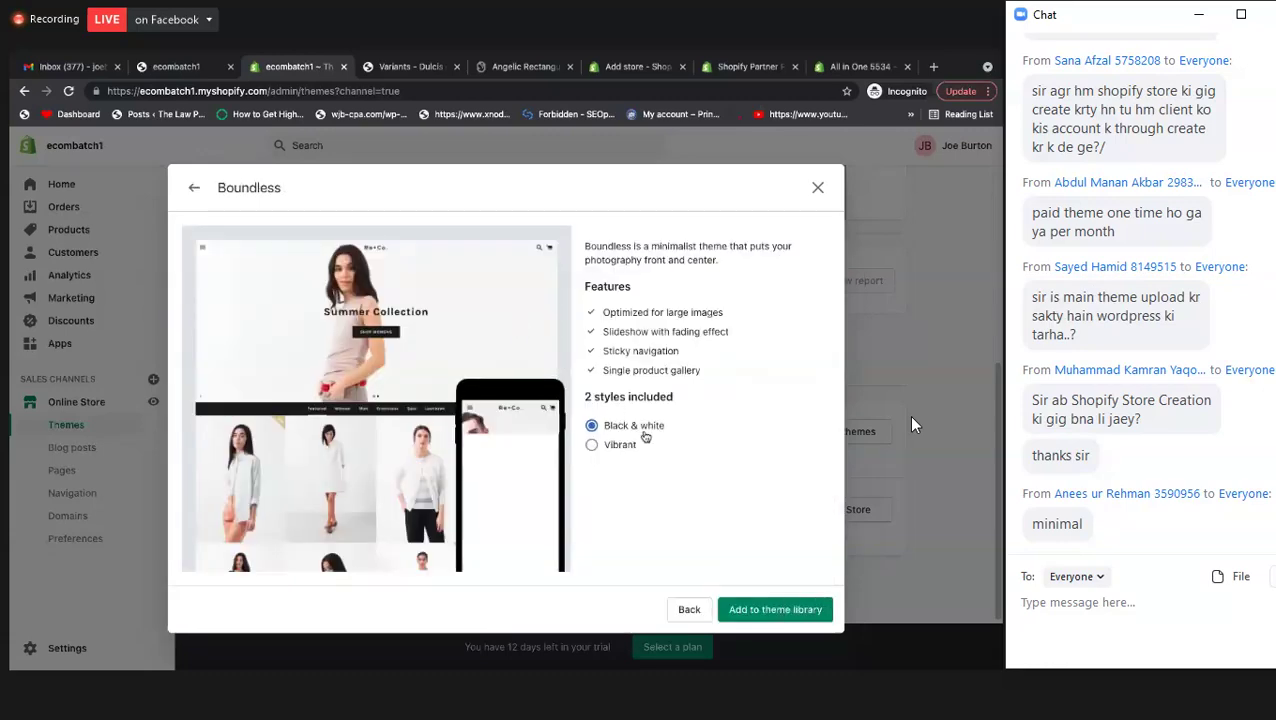
left_click(592, 445)
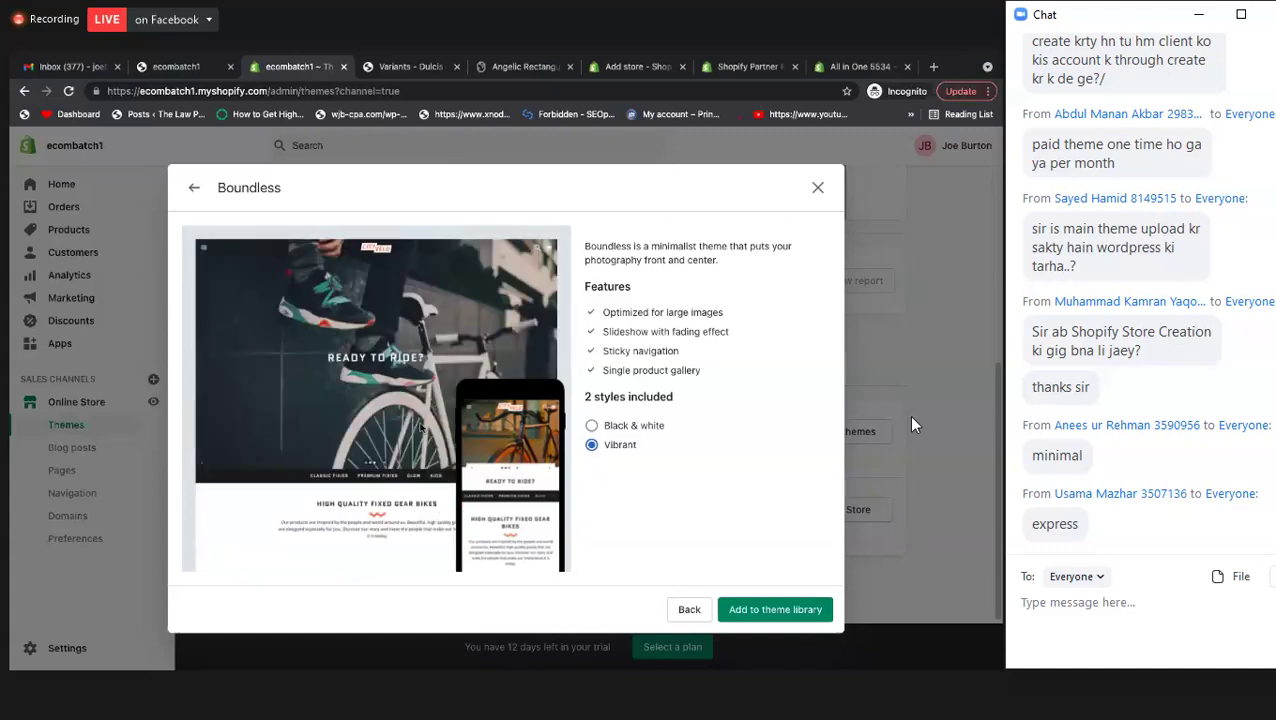
left_click(625, 428)
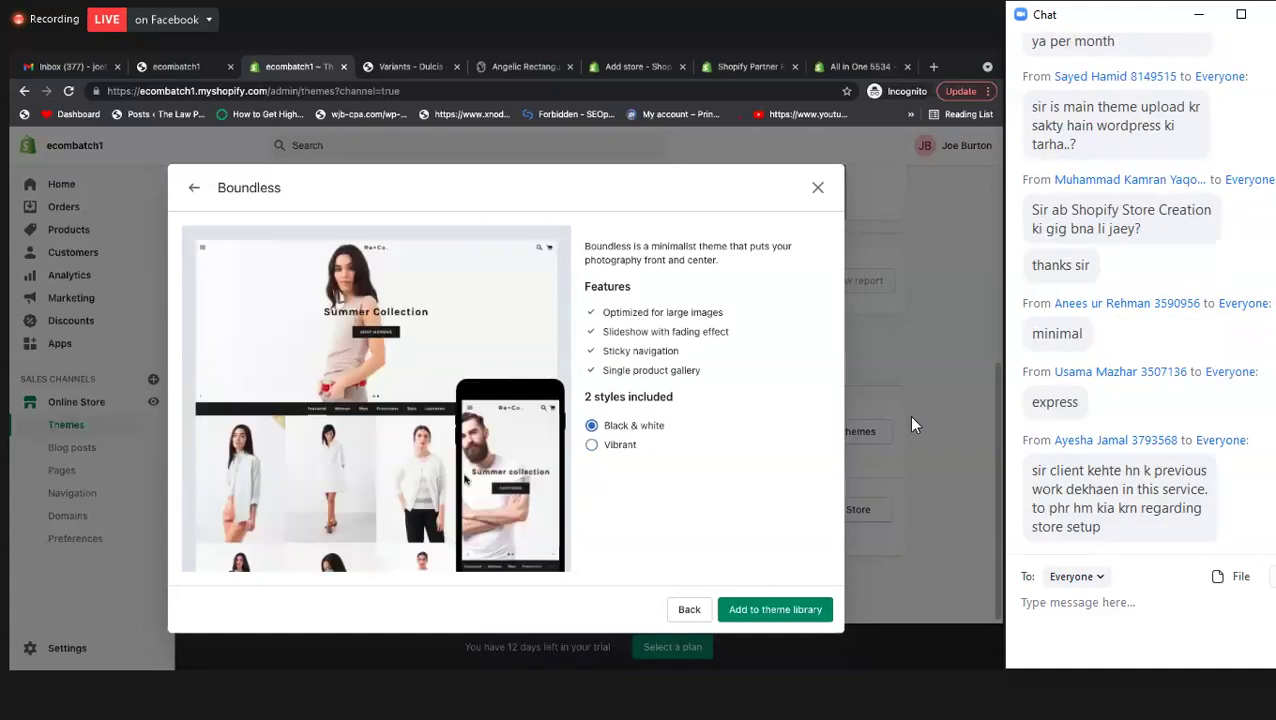
left_click(590, 444)
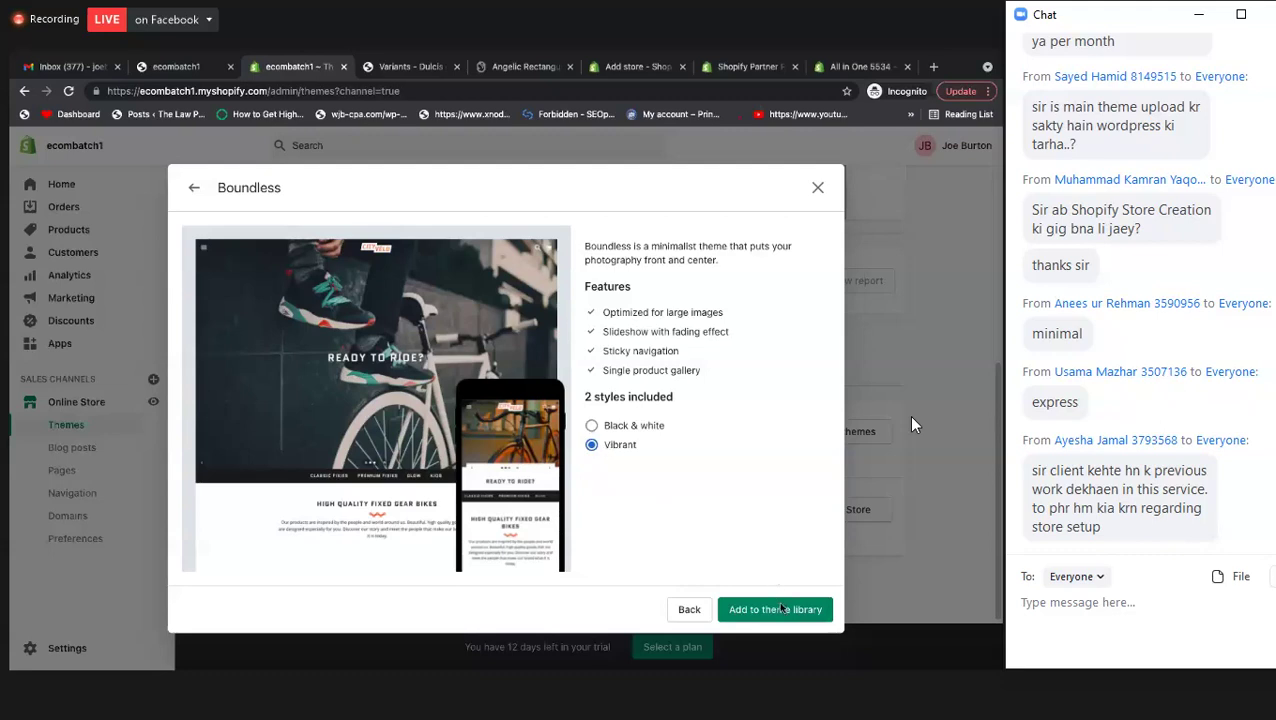
left_click(597, 429)
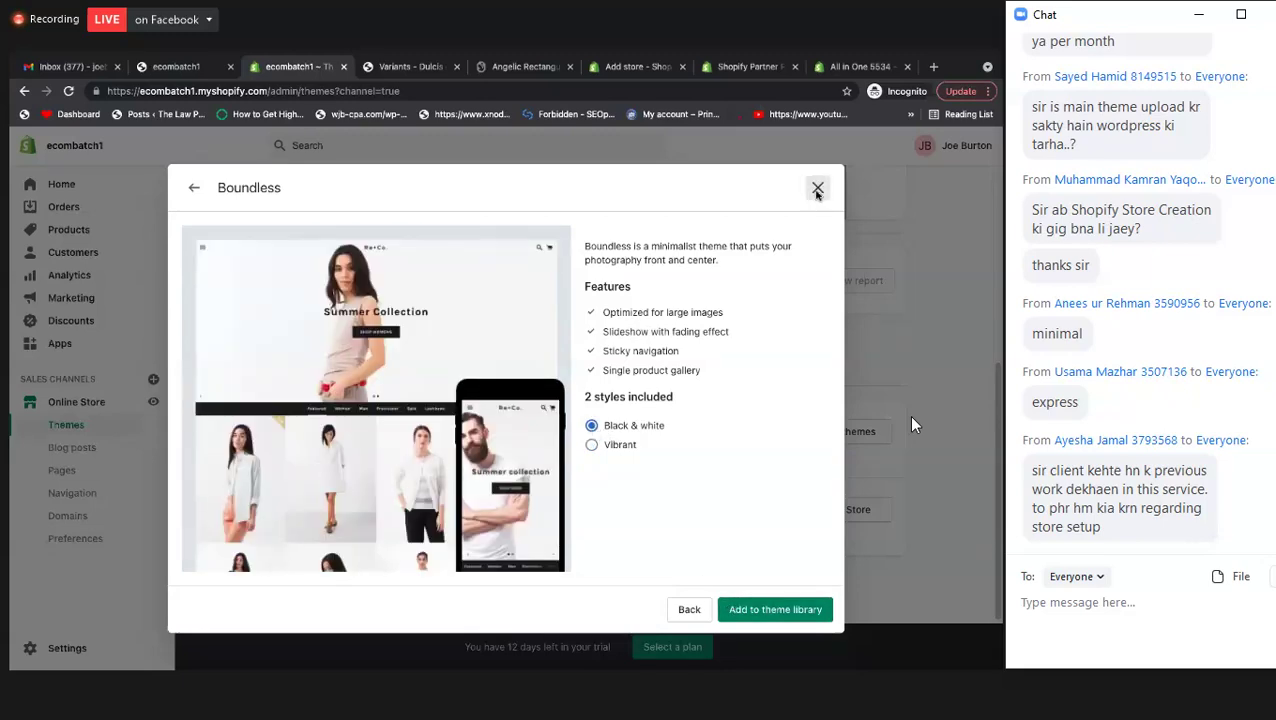
left_click(817, 191)
- Reopen the free themes and preview the Outdoors and Boxing styles of the Venture theme
left_click(813, 476)
scroll(689, 350, "down", 3)
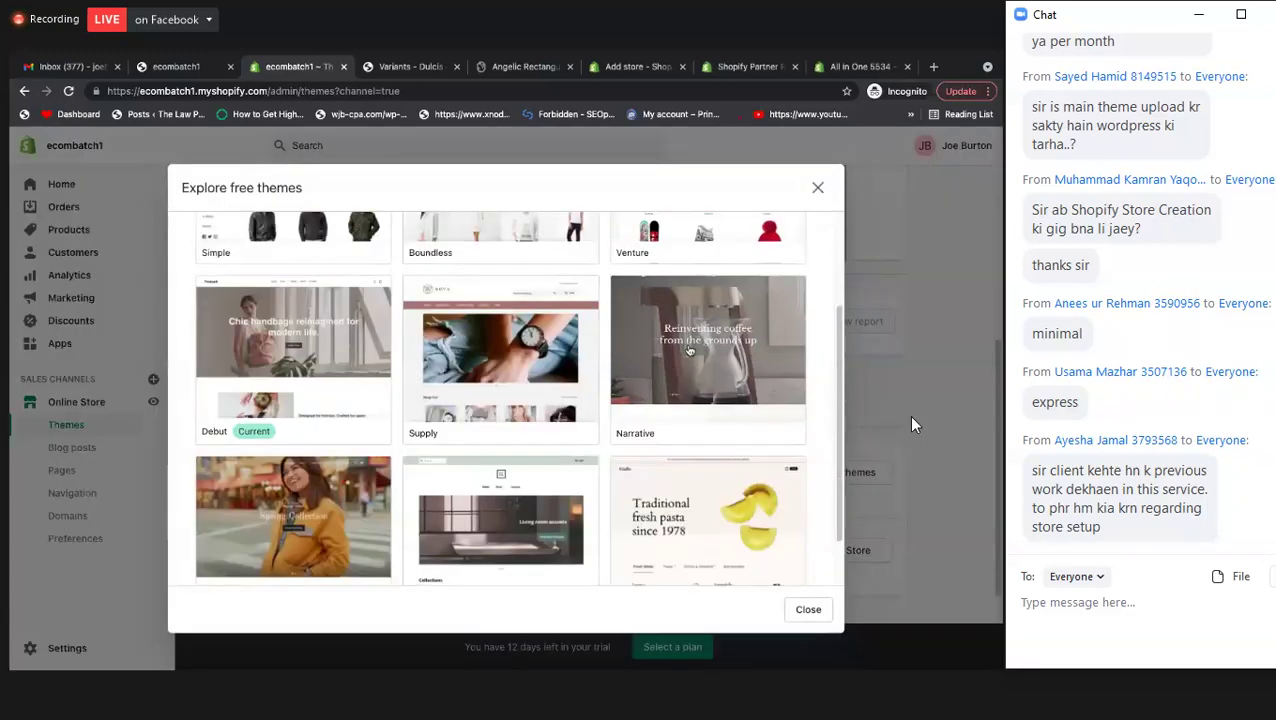
scroll(689, 350, "up", 3)
left_click(689, 345)
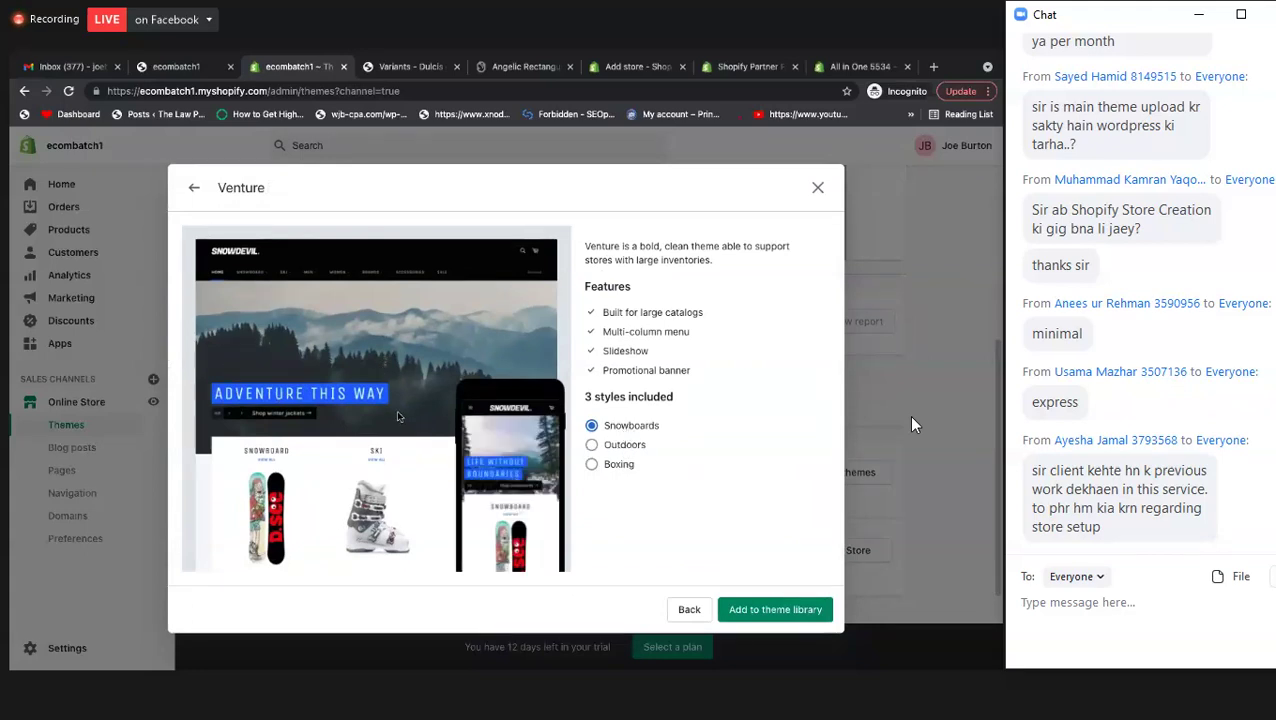
left_click(620, 446)
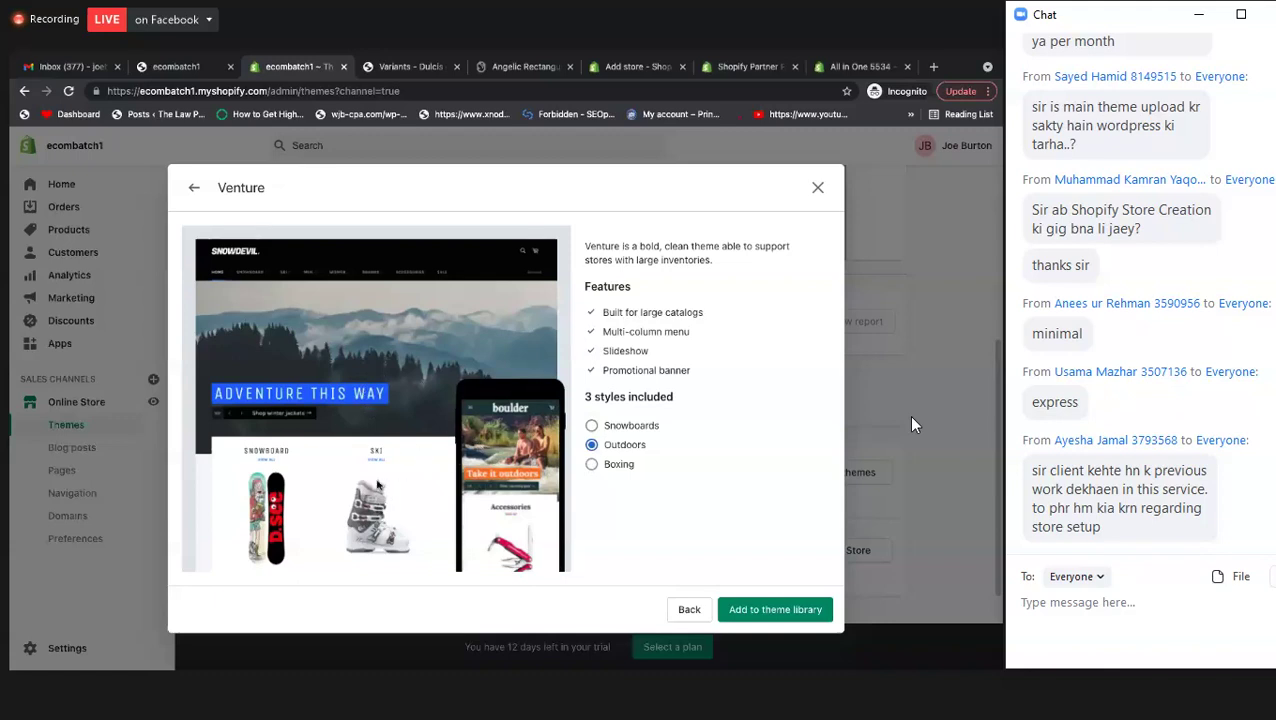
left_click(589, 465)
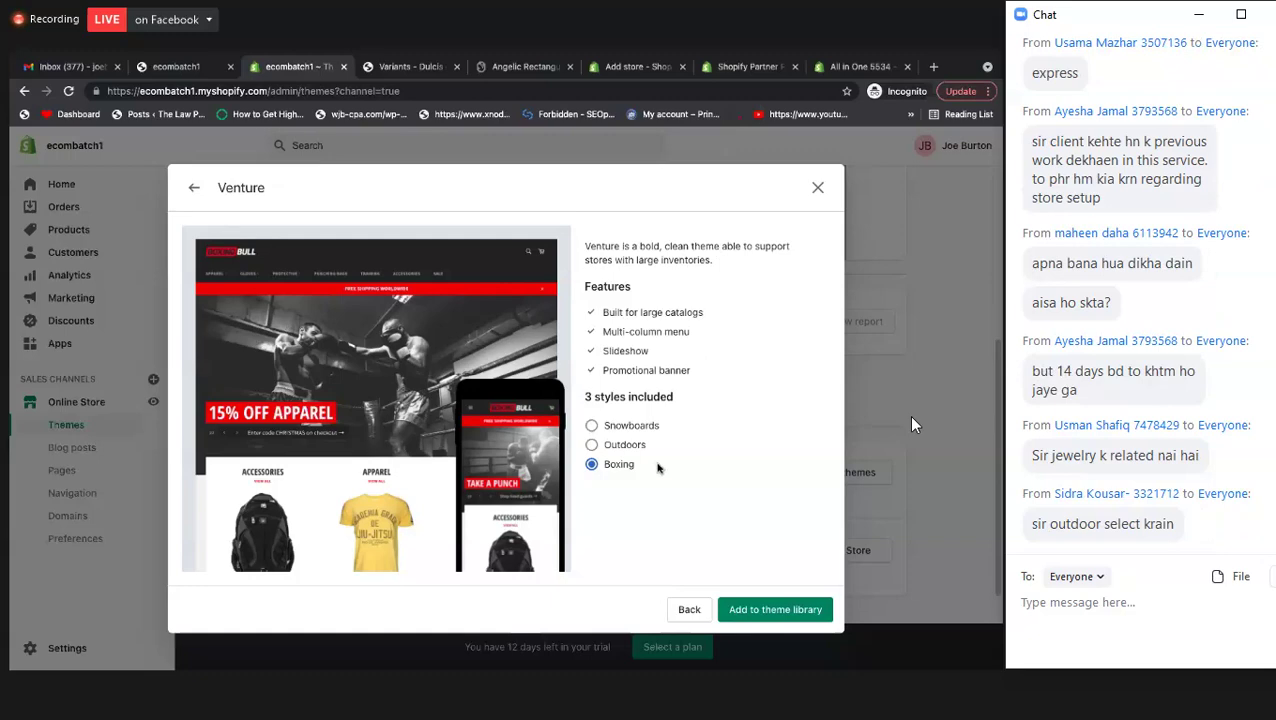
left_click(592, 445)
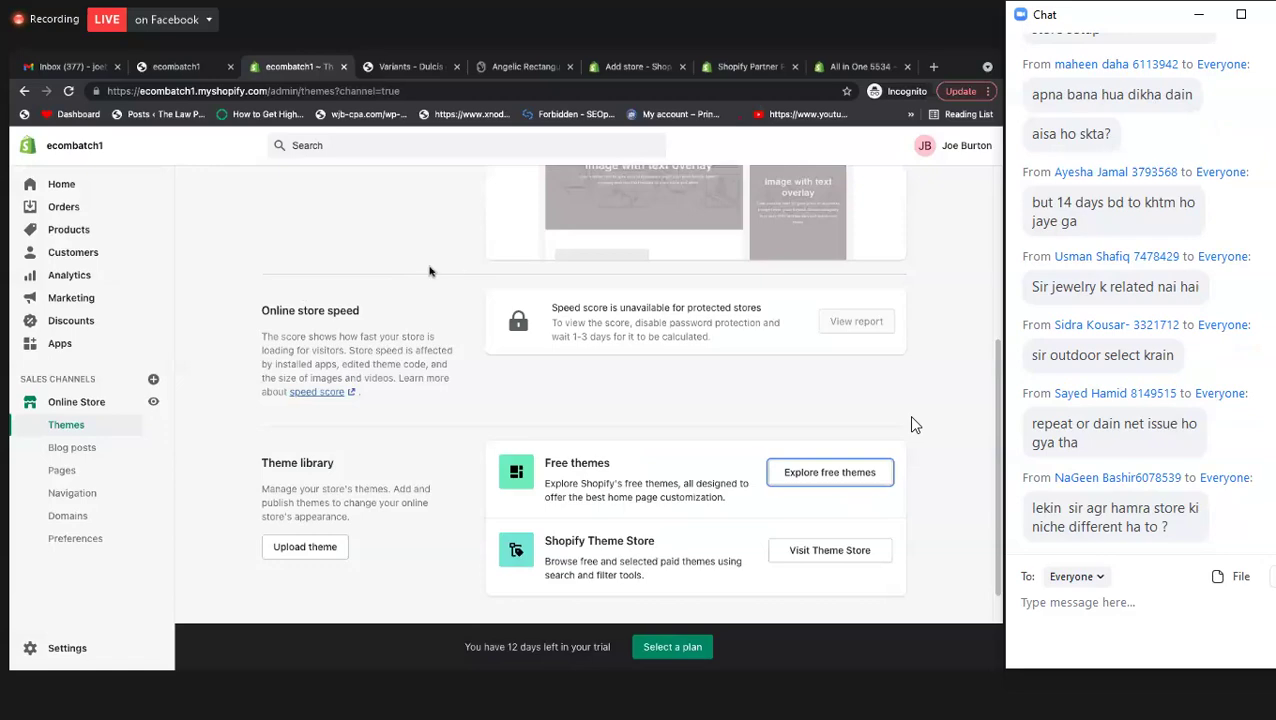
- Look through the storefront home page's placeholder sections and return to the Themes page in the admin
key("ctrl+shift+Tab")
scroll(360, 350, "down", 15)
scroll(373, 302, "up", 20)
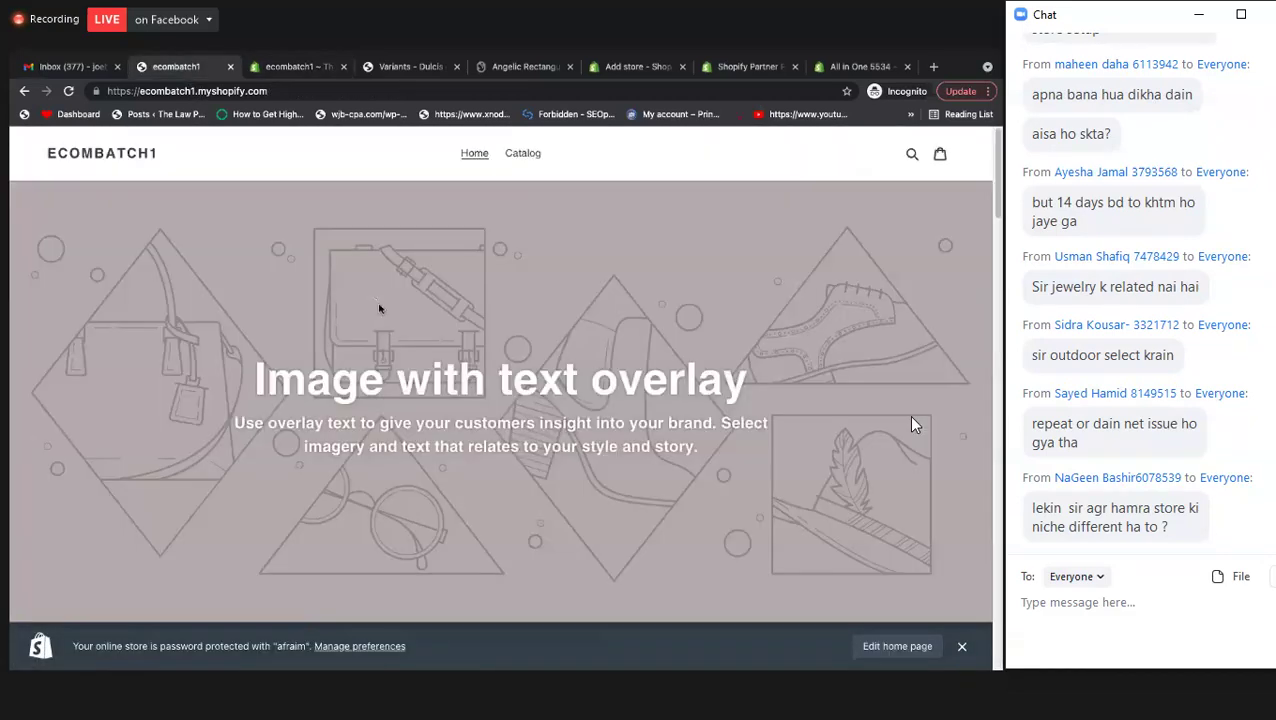
scroll(379, 307, "down", 10)
scroll(280, 142, "down", 3)
scroll(222, 288, "up", 15)
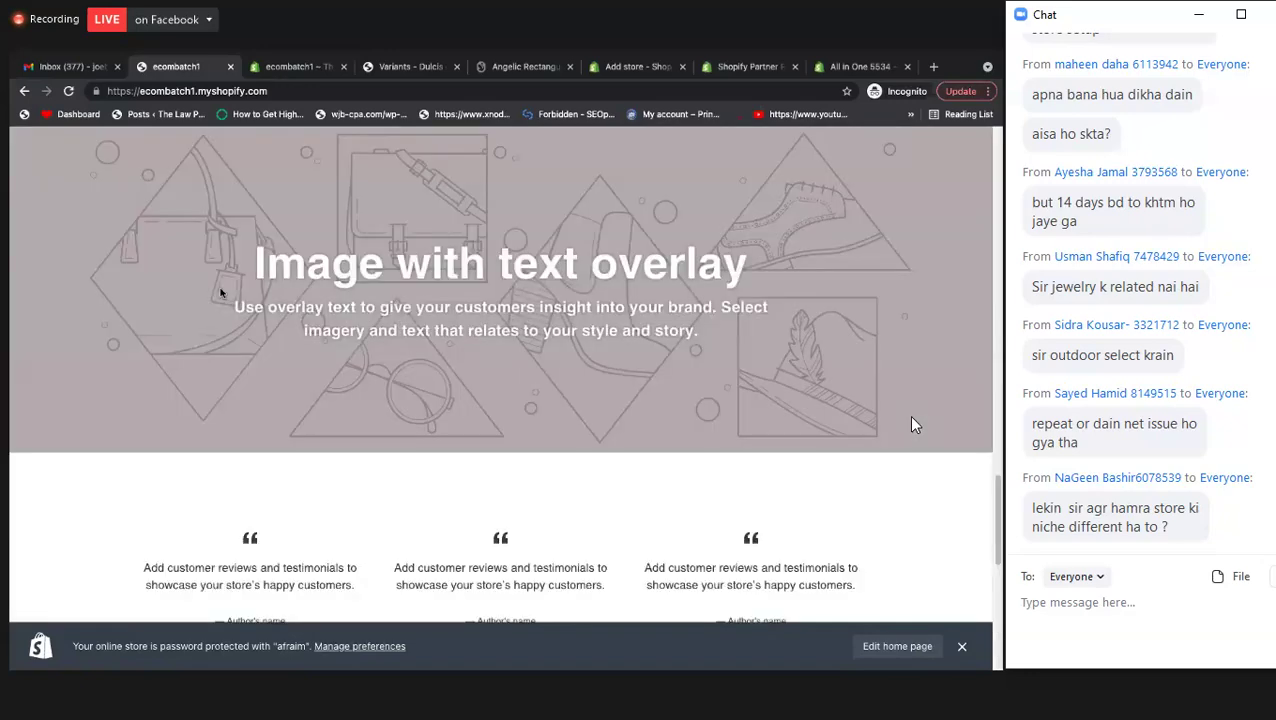
key("ctrl+Tab")
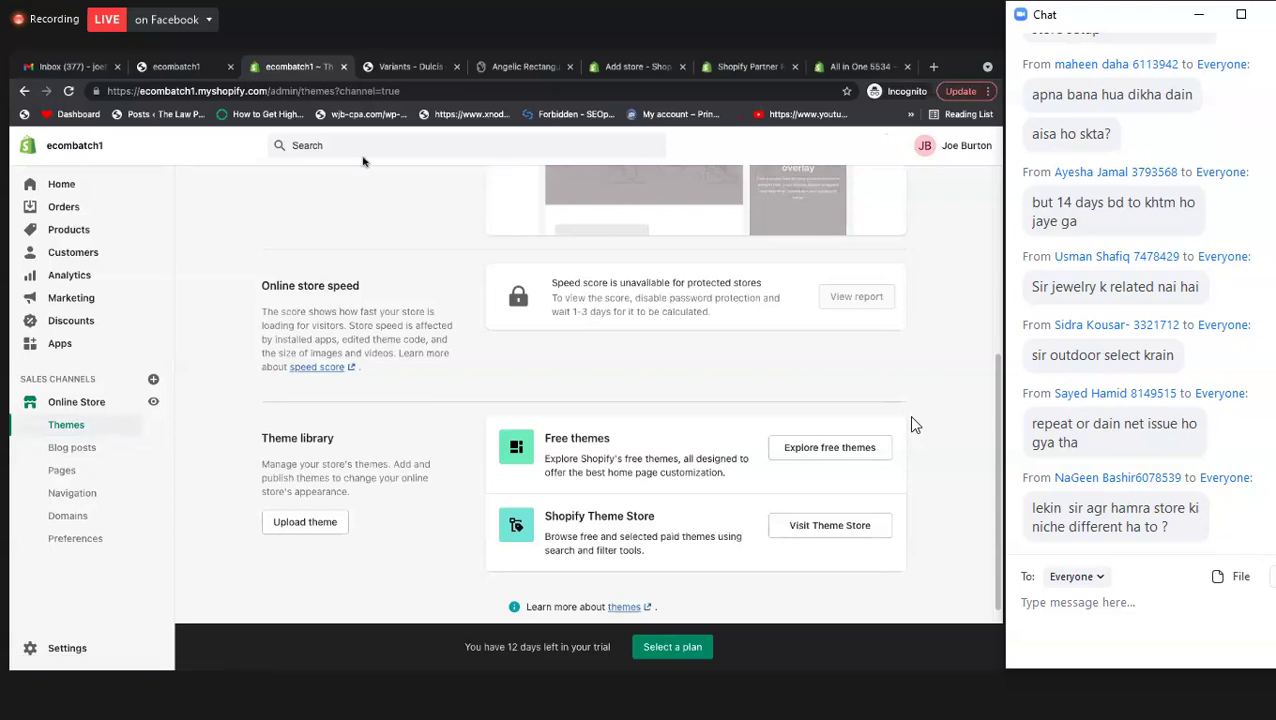
- Browse the free themes in the theme library again and open the details of the Simple theme
scroll(514, 270, "up", 2)
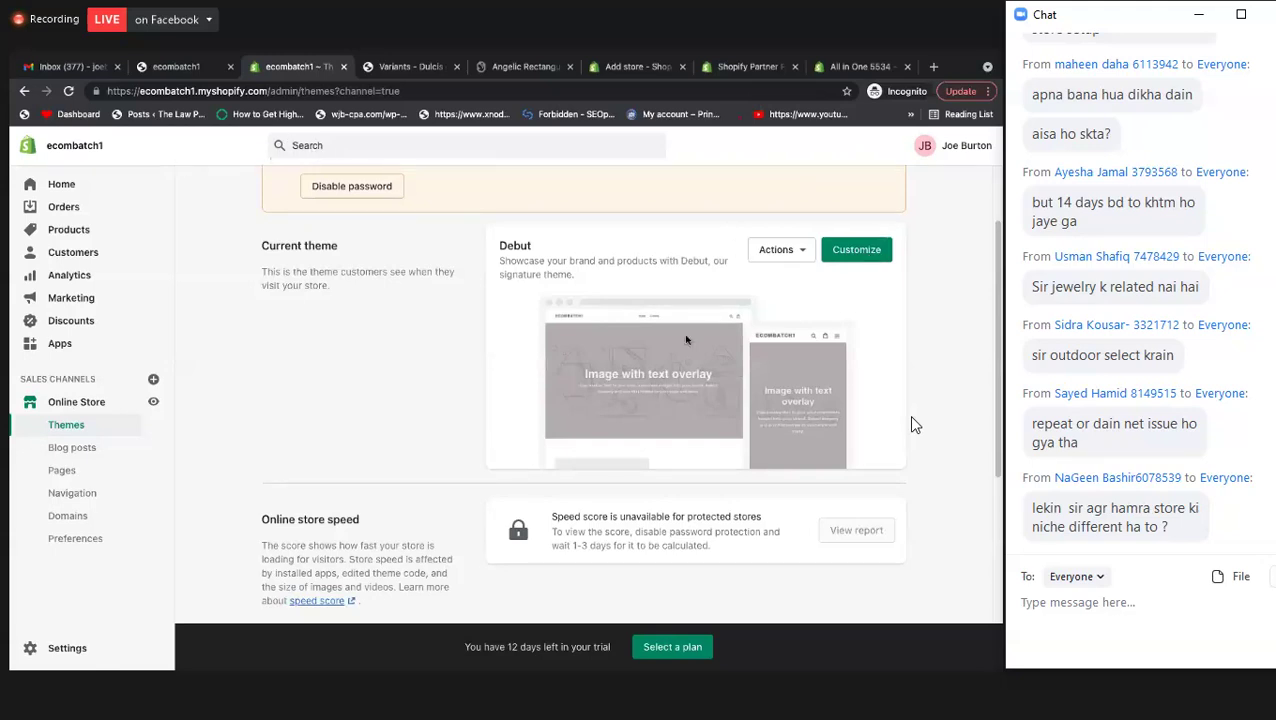
scroll(776, 366, "down", 1)
scroll(776, 366, "down", 2)
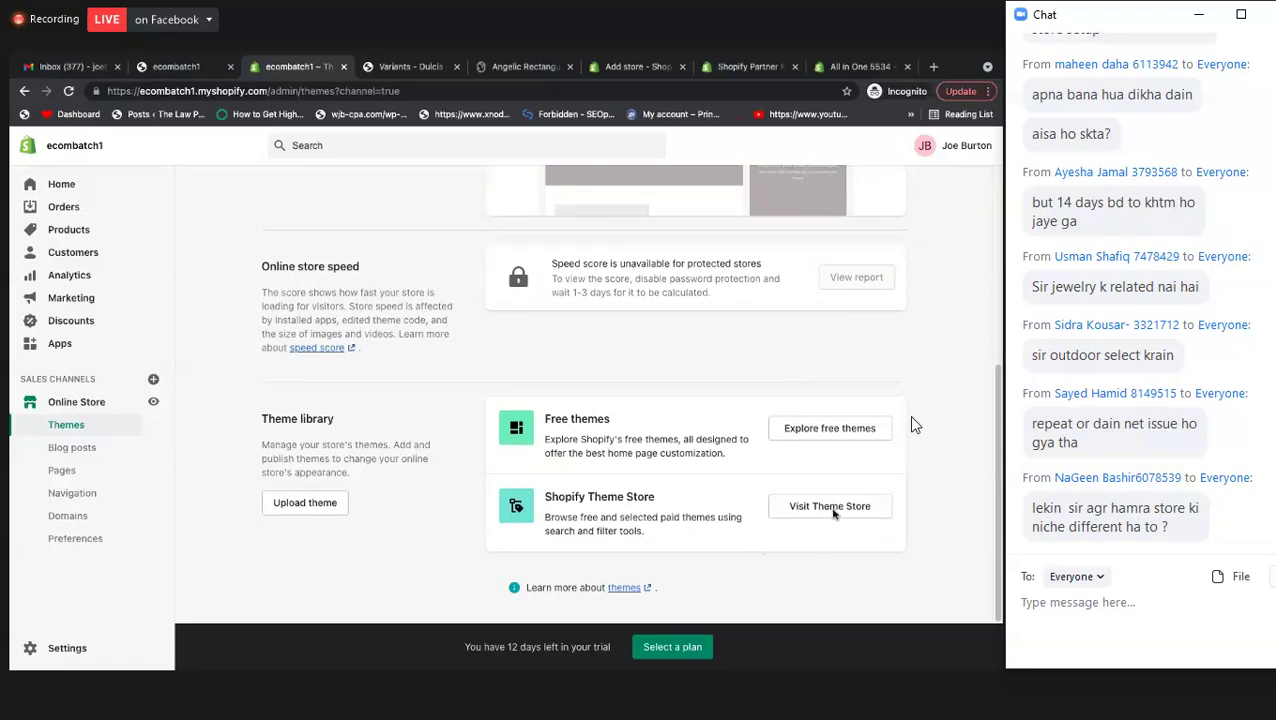
left_click(815, 432)
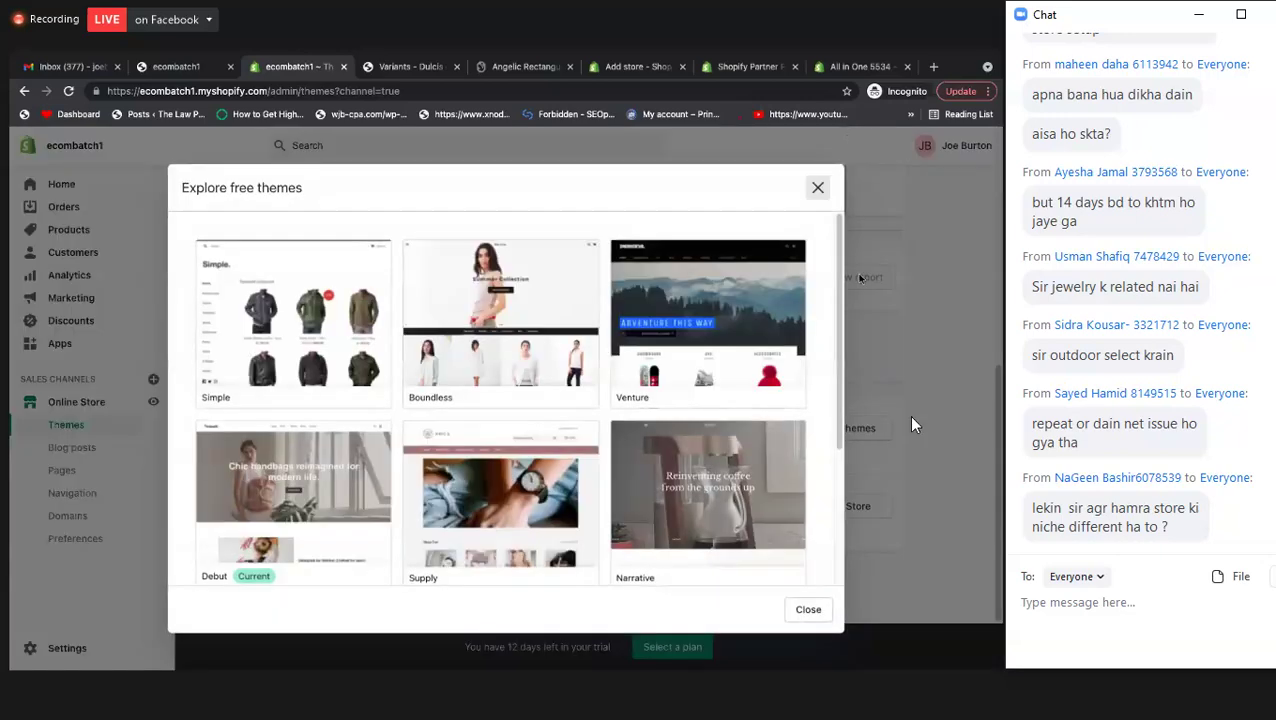
left_click(912, 425)
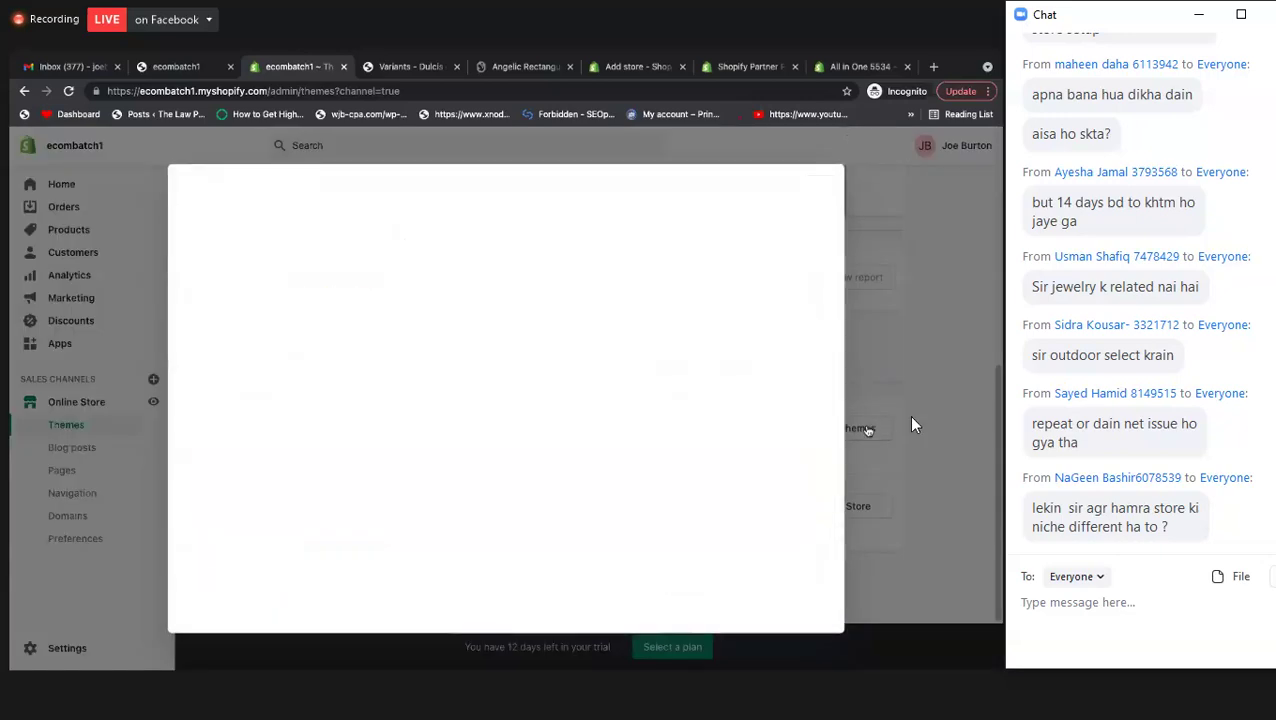
left_click(862, 428)
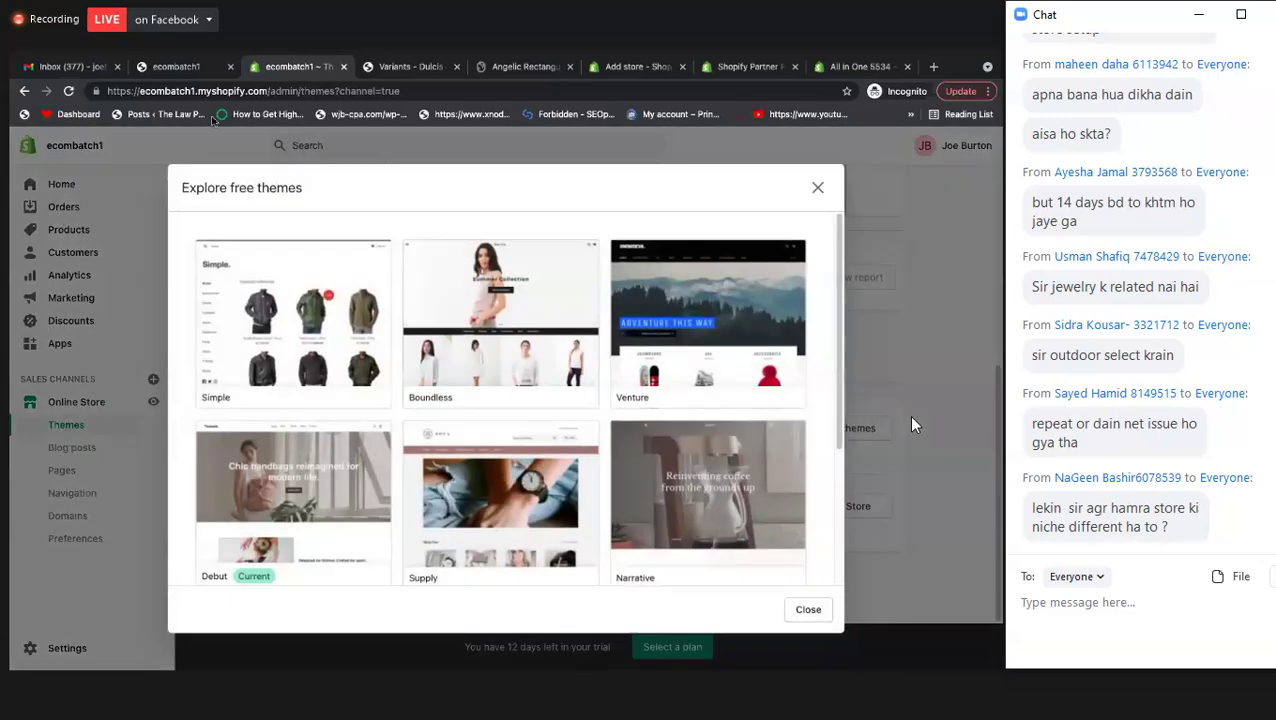
scroll(576, 434, "down", 2)
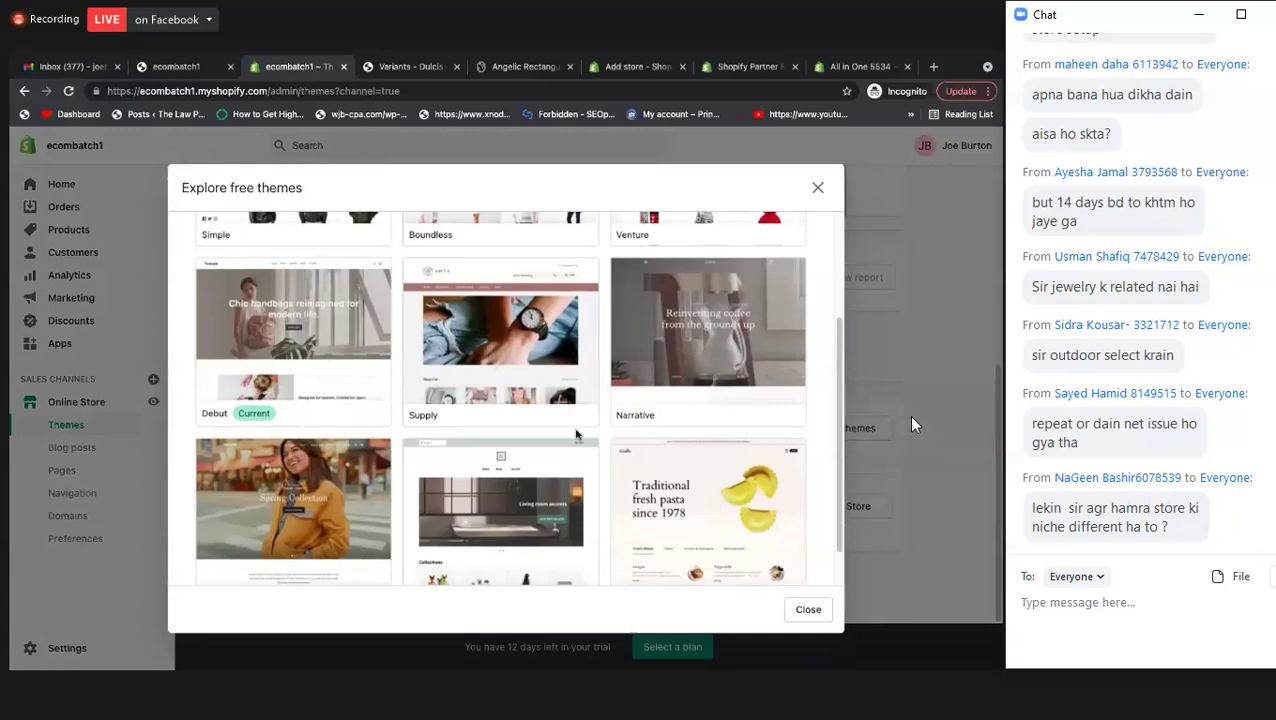
scroll(578, 437, "up", 2)
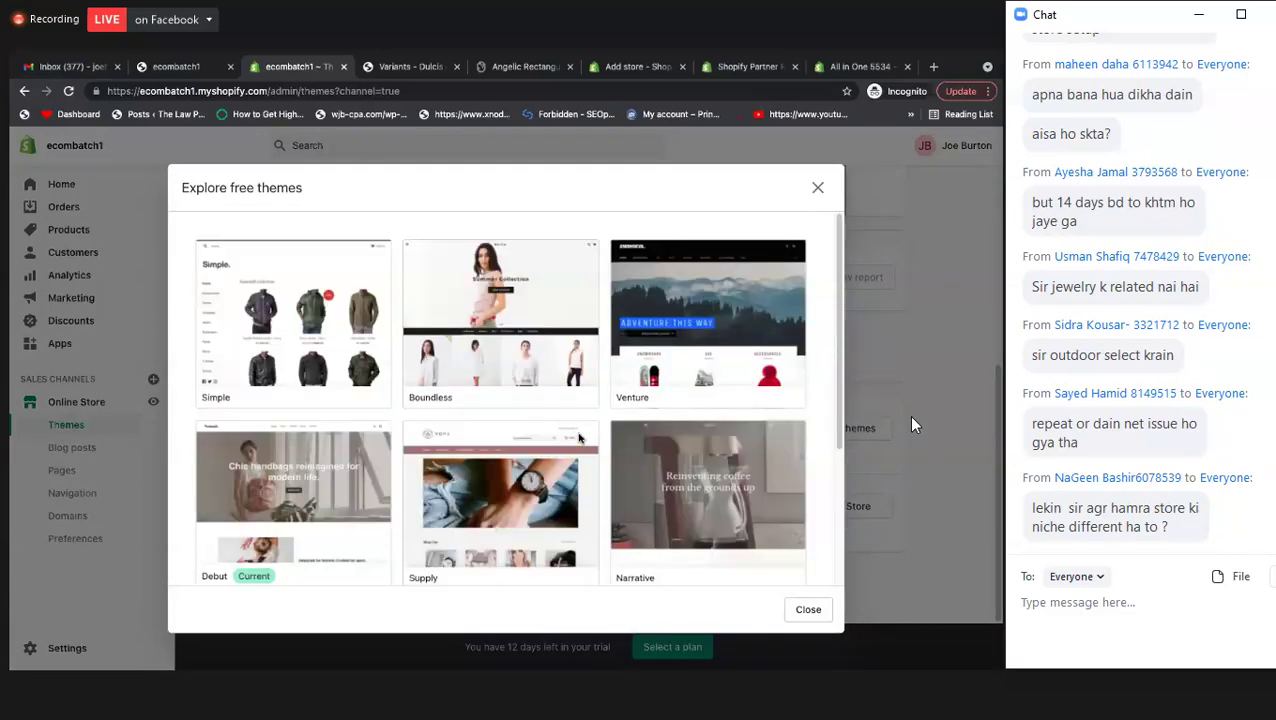
left_click(320, 362)
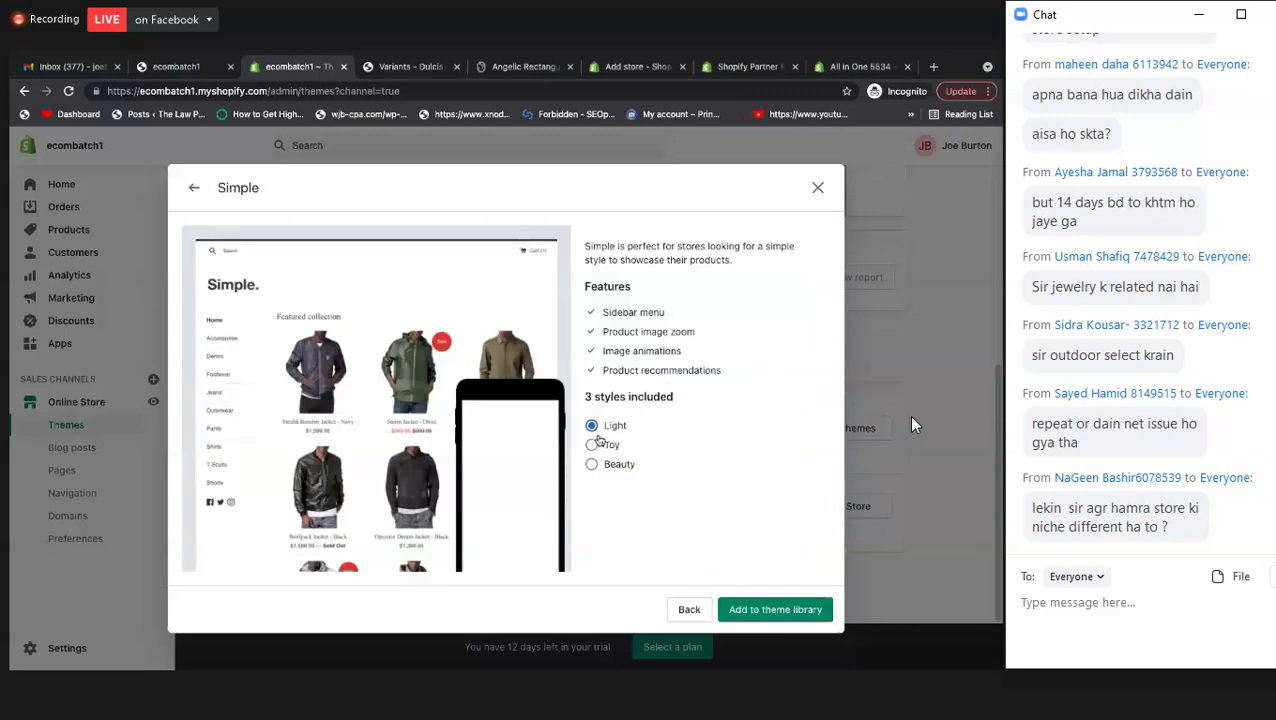
- Preview the Beauty and Toy styles of the Simple theme and close its details without adding it
left_click(592, 464)
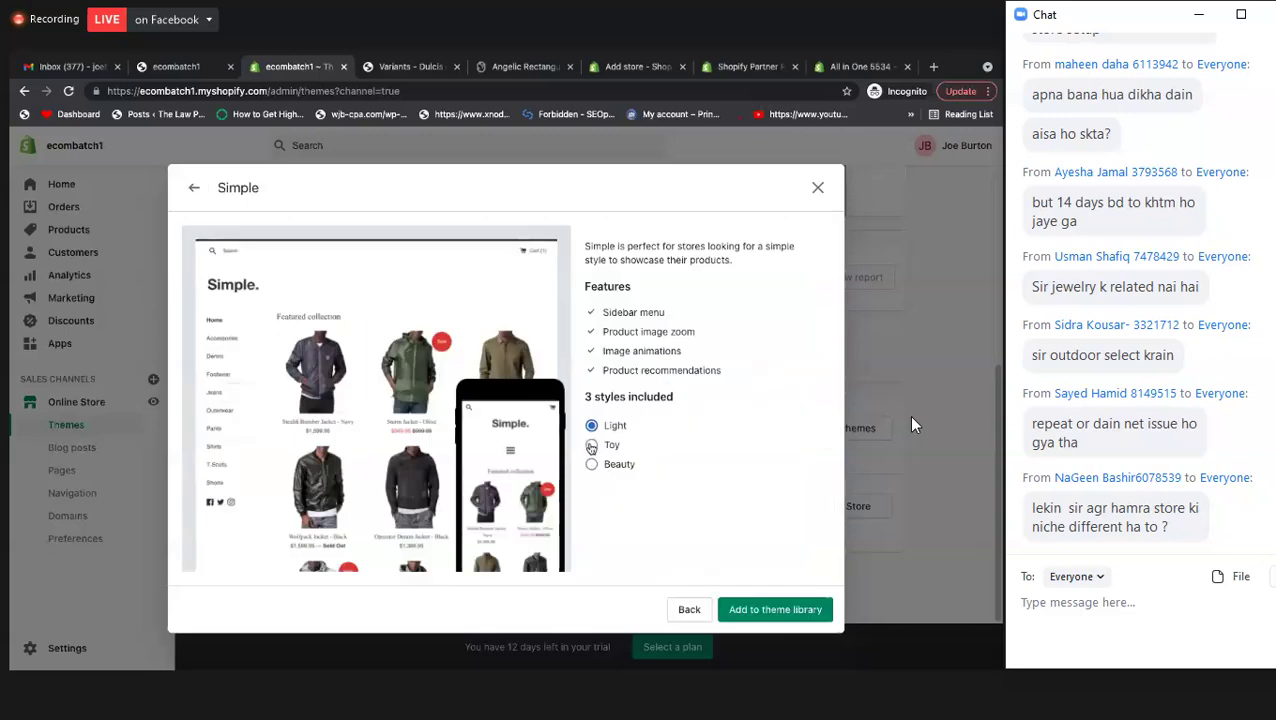
left_click(591, 446)
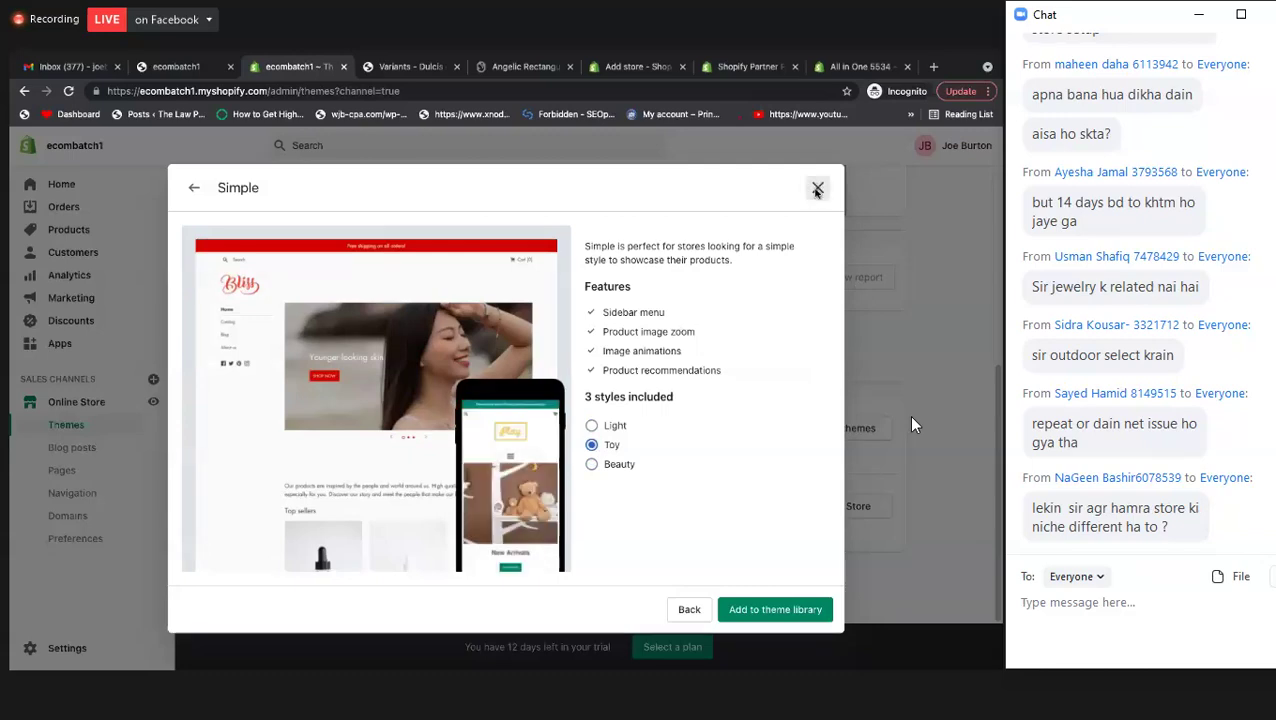
left_click(848, 410)
- Reopen the free themes and add Venture with the Outdoors style to the theme library
left_click(832, 436)
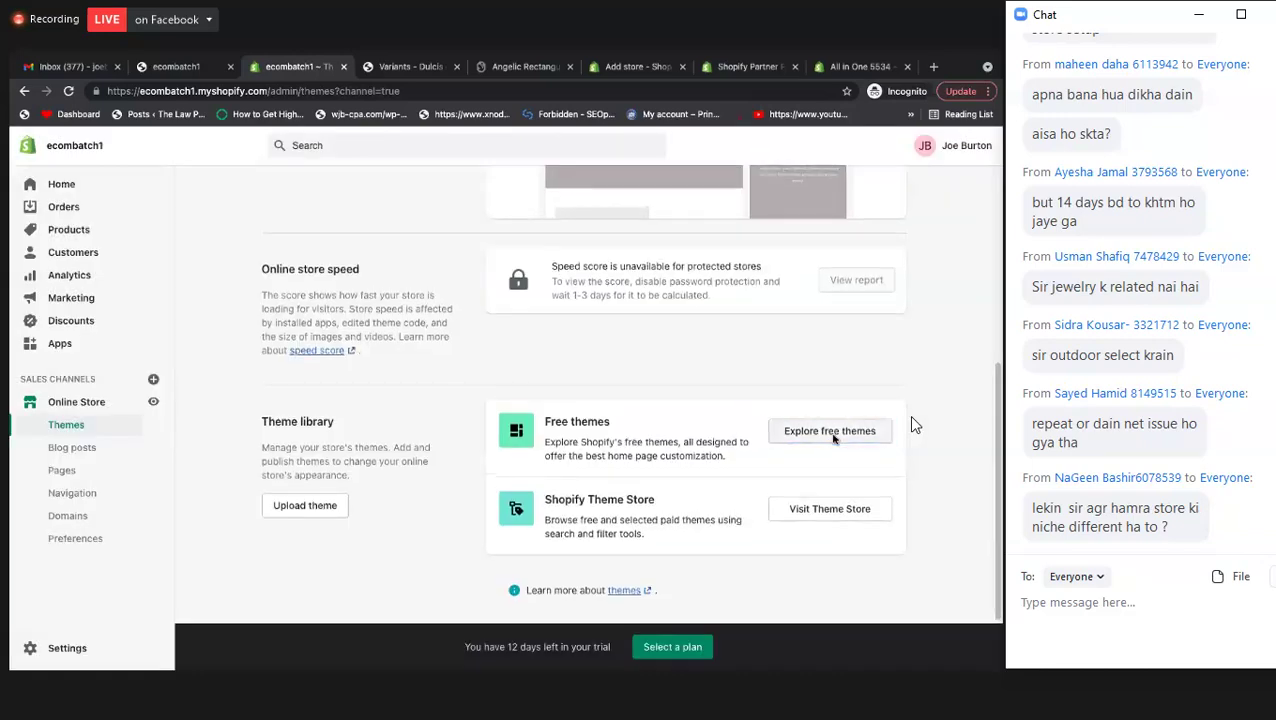
left_click(701, 318)
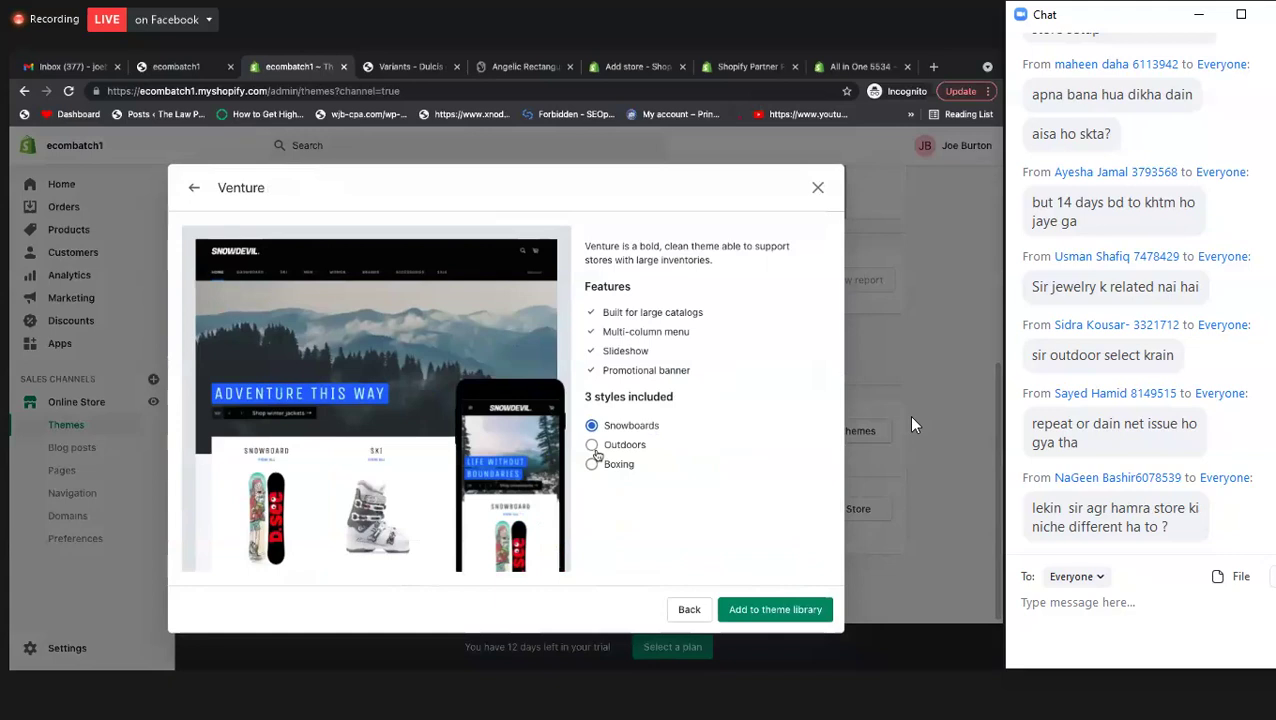
left_click(591, 444)
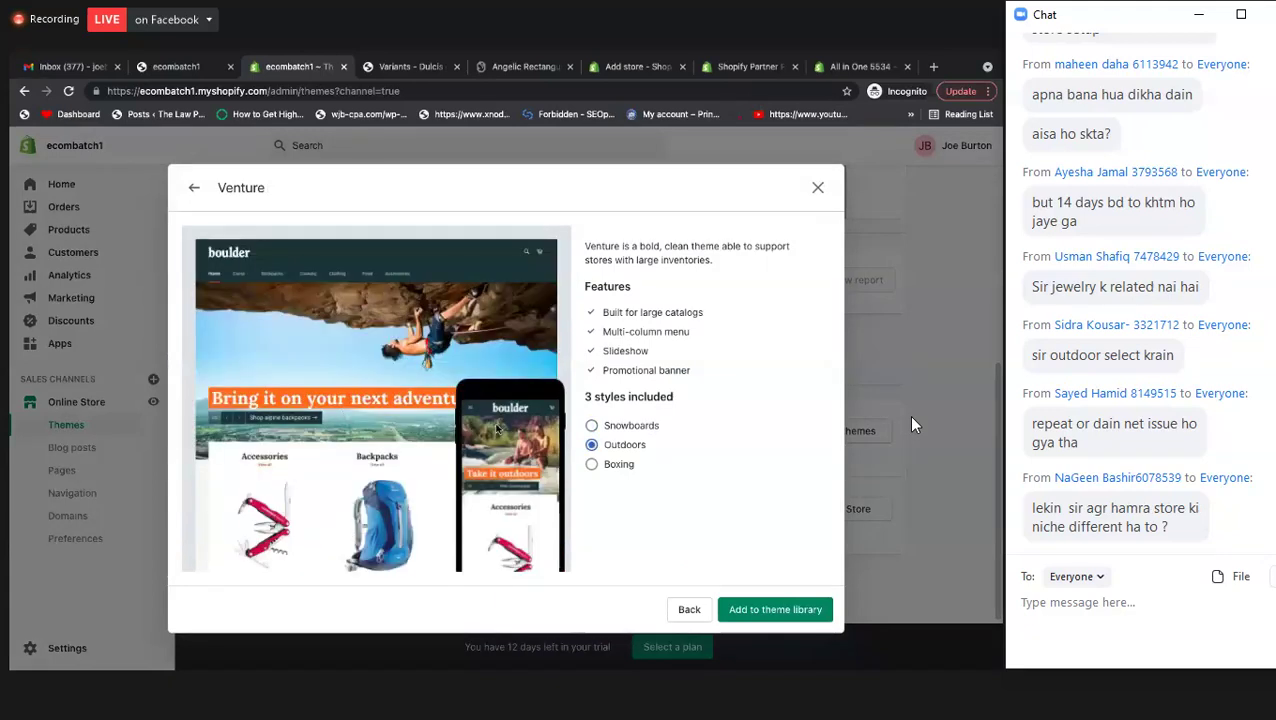
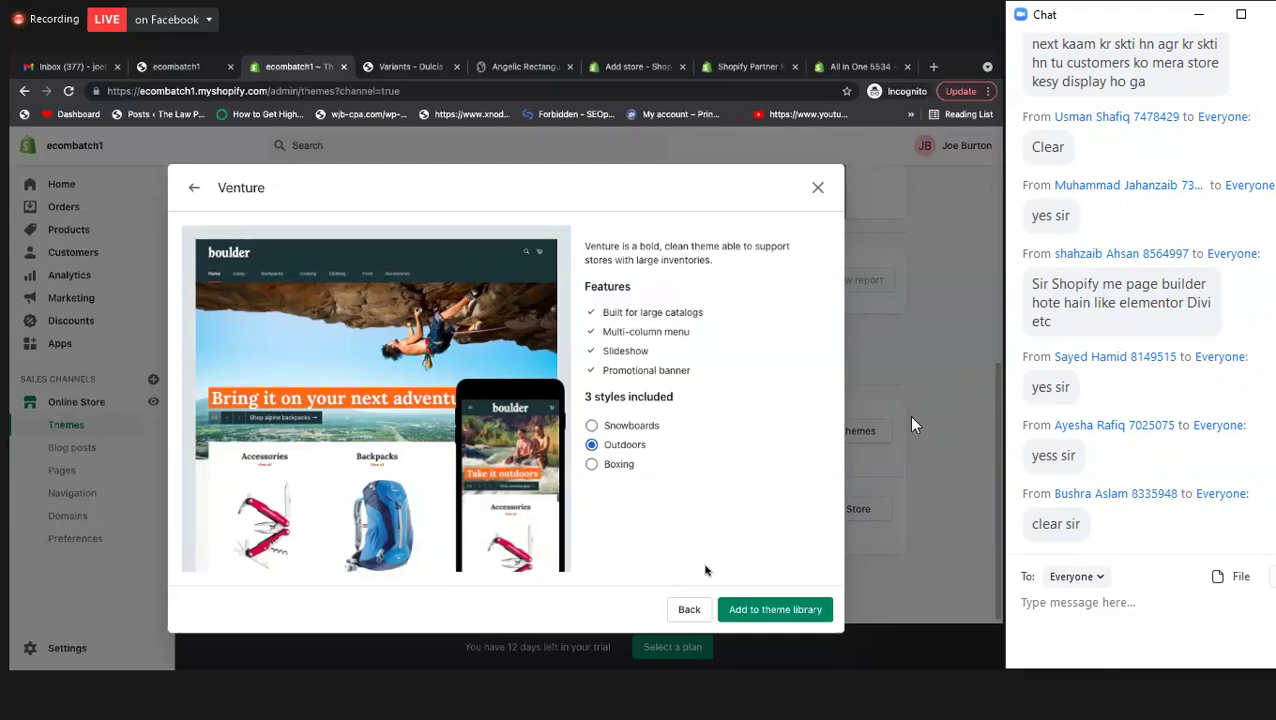
left_click(764, 612)
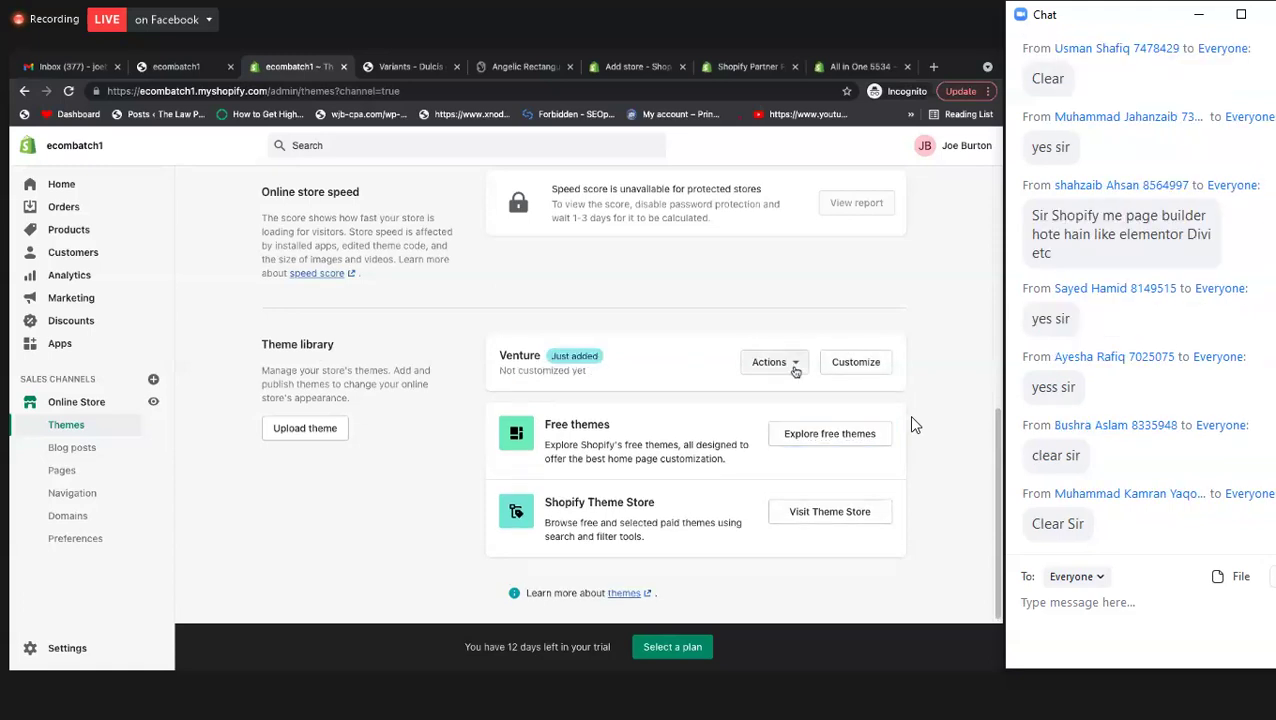
- Review the actions available for Venture and compare its theme library entry with the current Debut theme
left_click(795, 366)
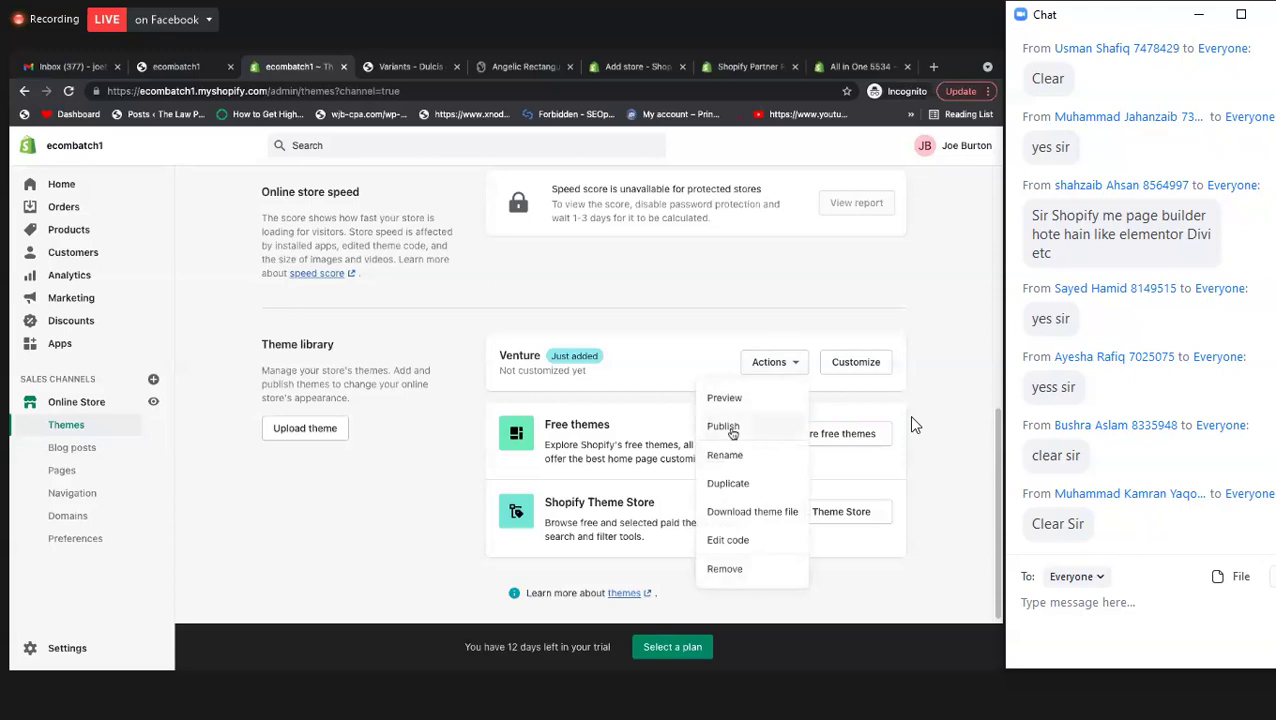
left_click(684, 292)
scroll(668, 296, "up", 2)
scroll(668, 296, "up", 2)
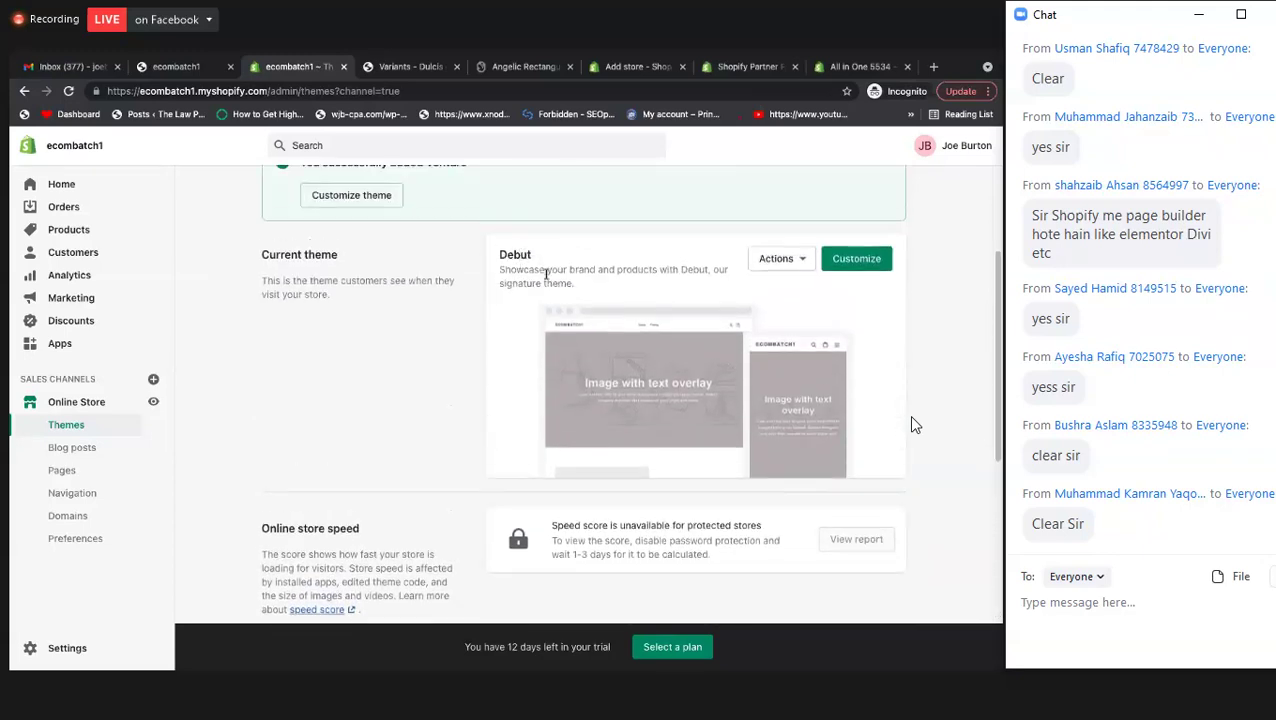
scroll(546, 272, "down", 4)
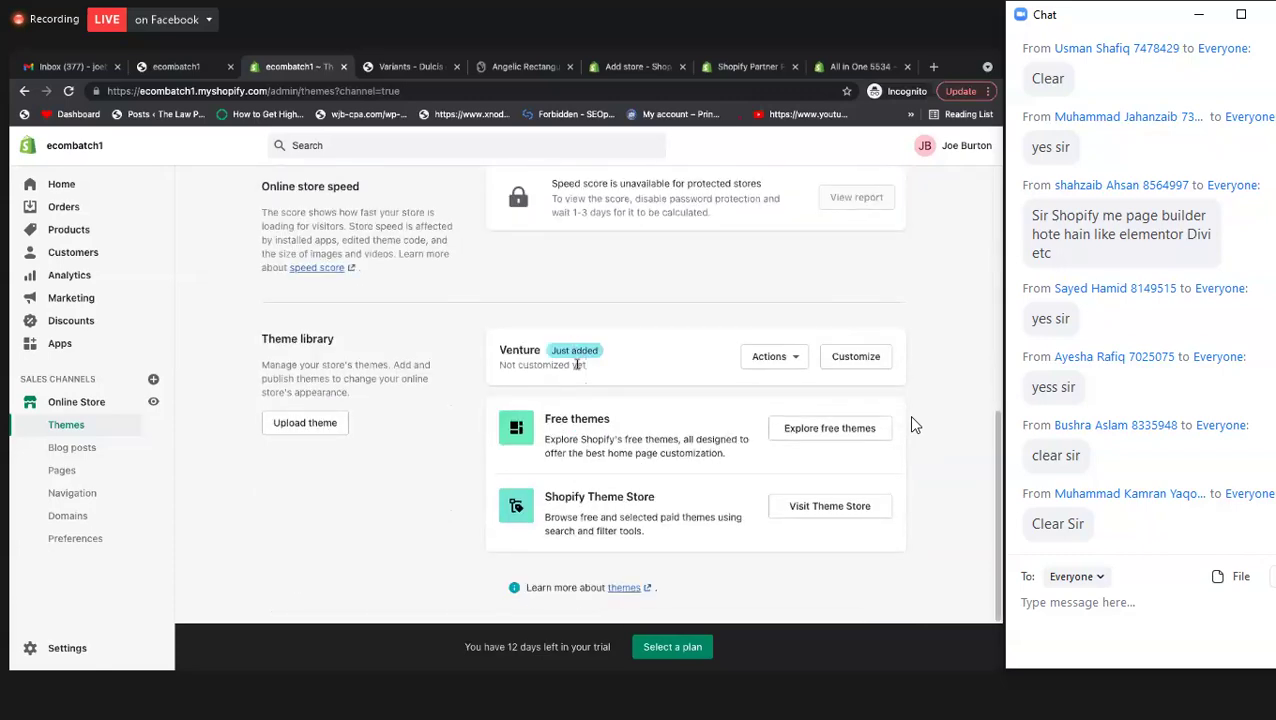
scroll(576, 364, "up", 5)
scroll(535, 398, "down", 1)
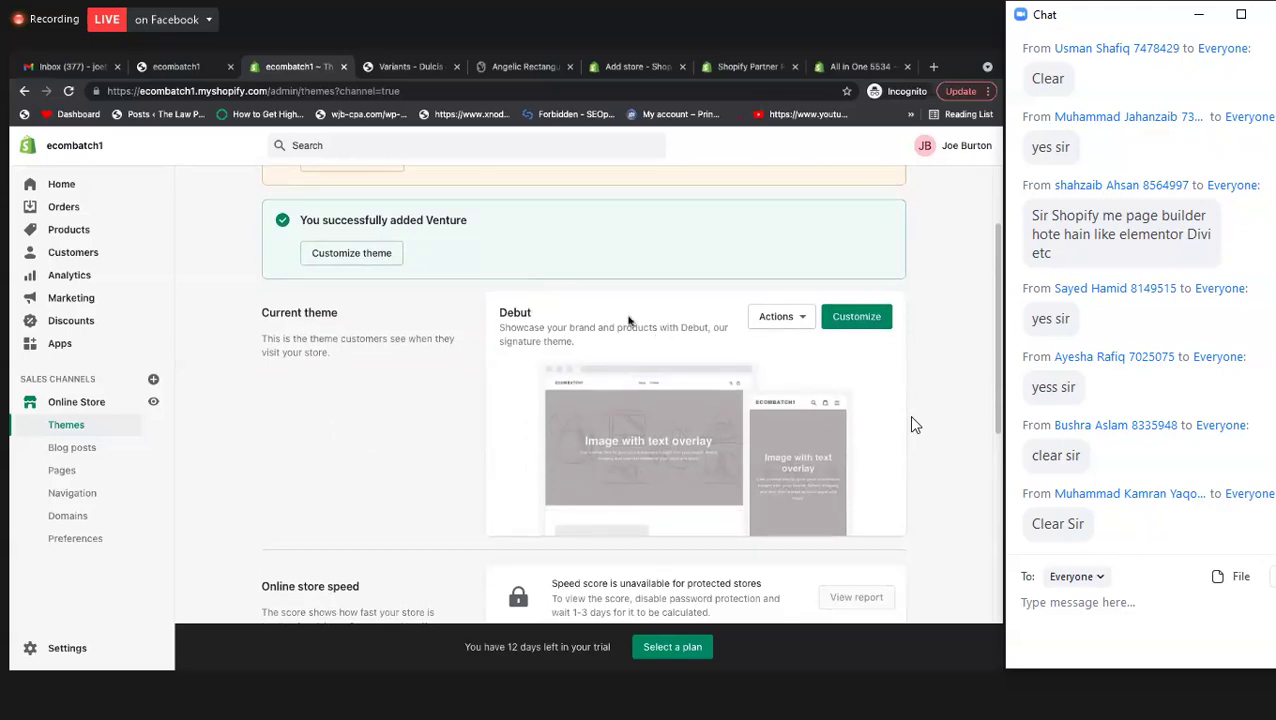
scroll(646, 336, "down", 3)
scroll(646, 337, "down", 1)
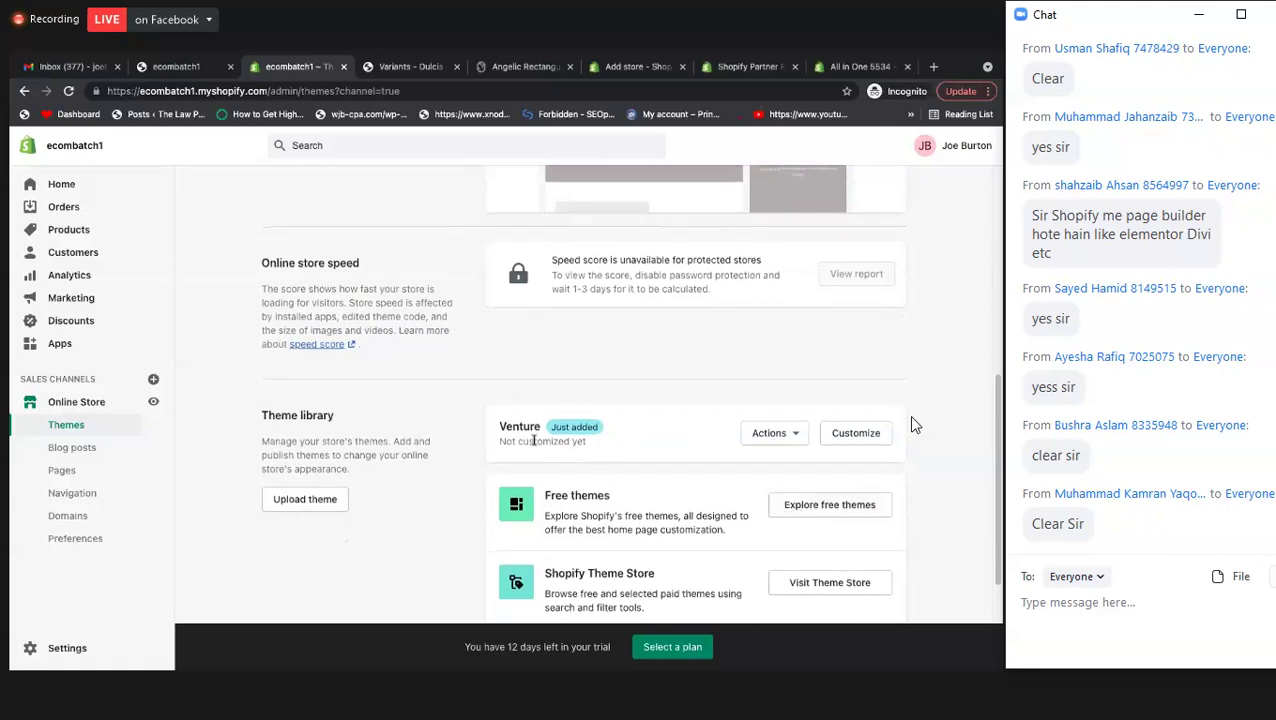
scroll(533, 440, "down", 1)
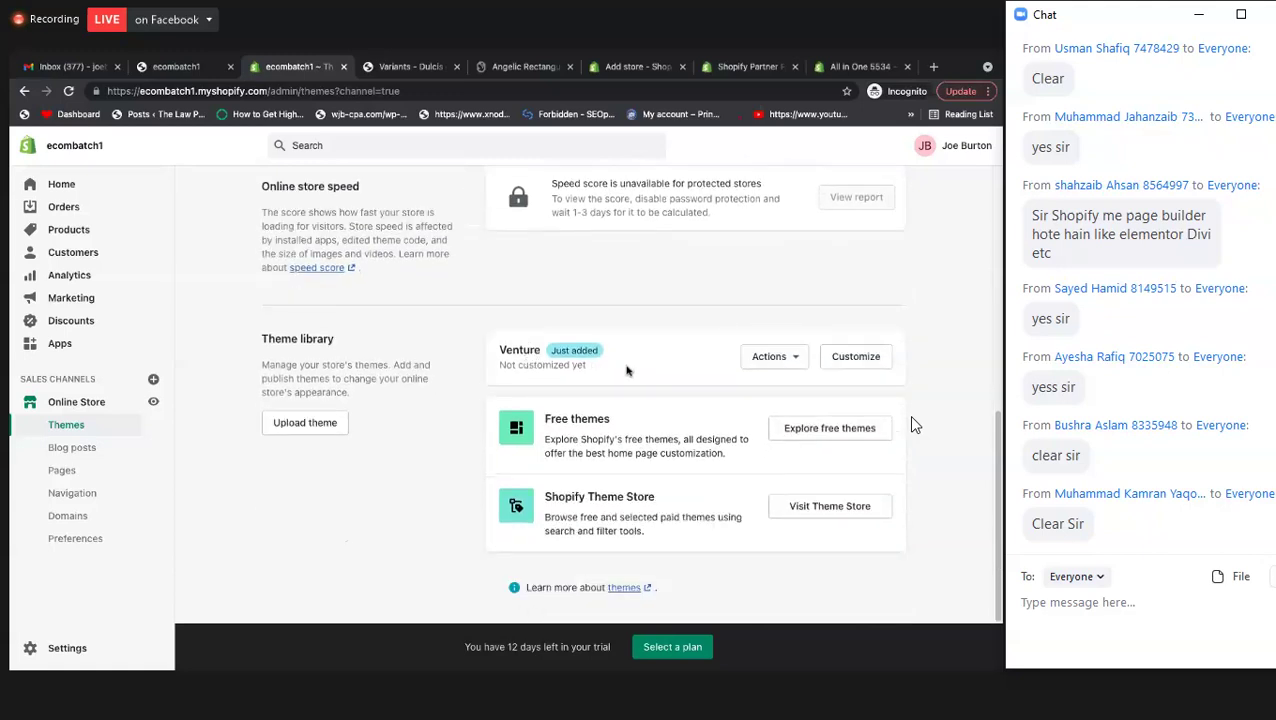
- Publish the Venture theme from the theme library to replace Debut as the store's current theme
left_click(797, 358)
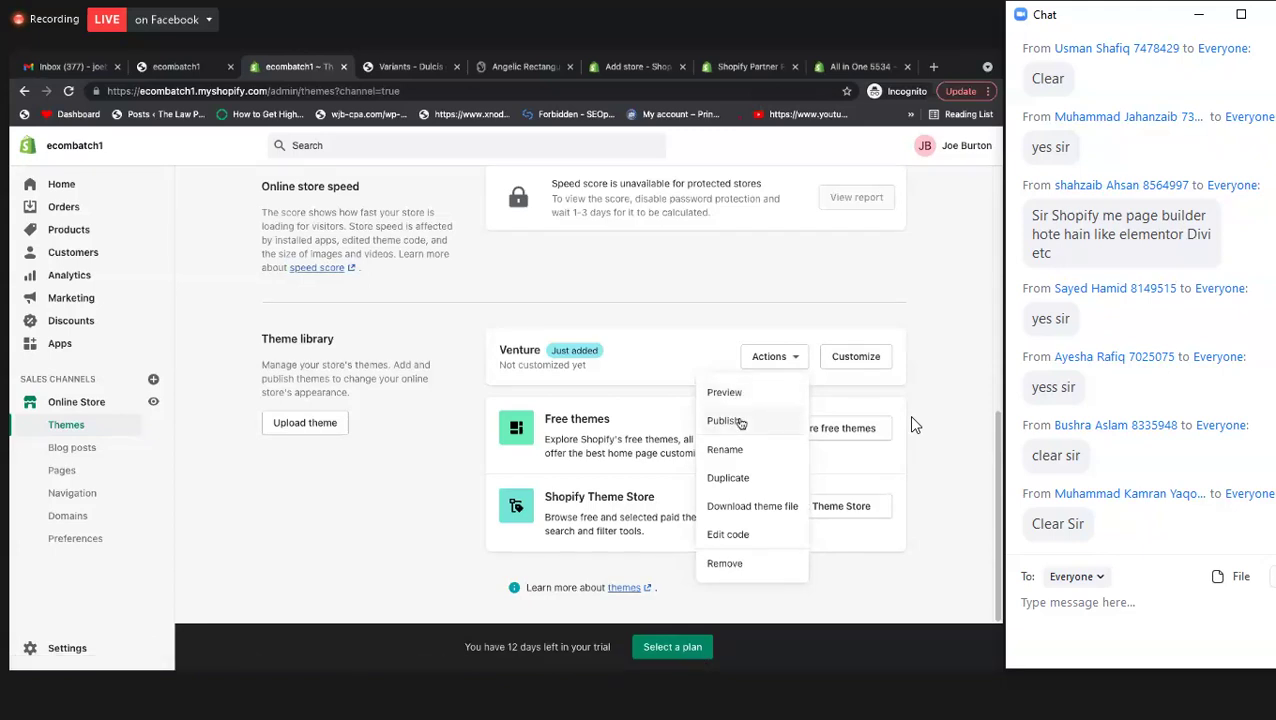
scroll(583, 251, "up", 2)
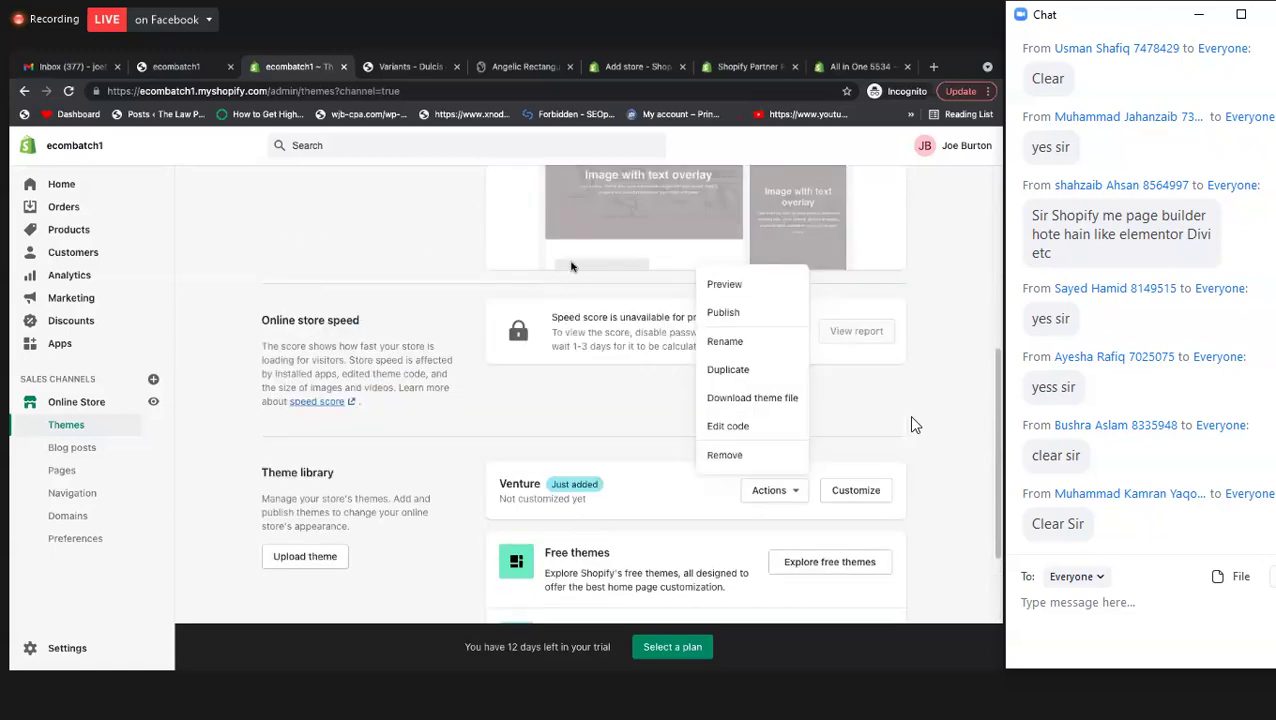
scroll(649, 386, "down", 1)
left_click(649, 386)
scroll(649, 386, "down", 1)
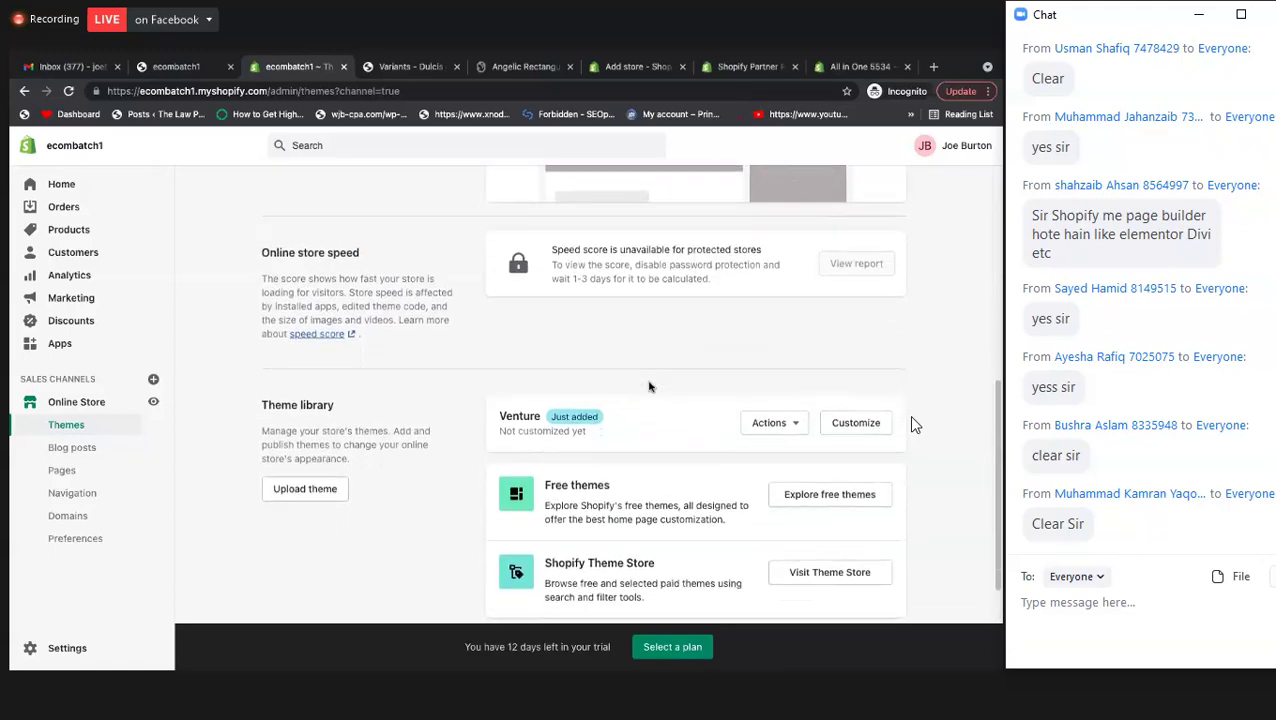
left_click(782, 428)
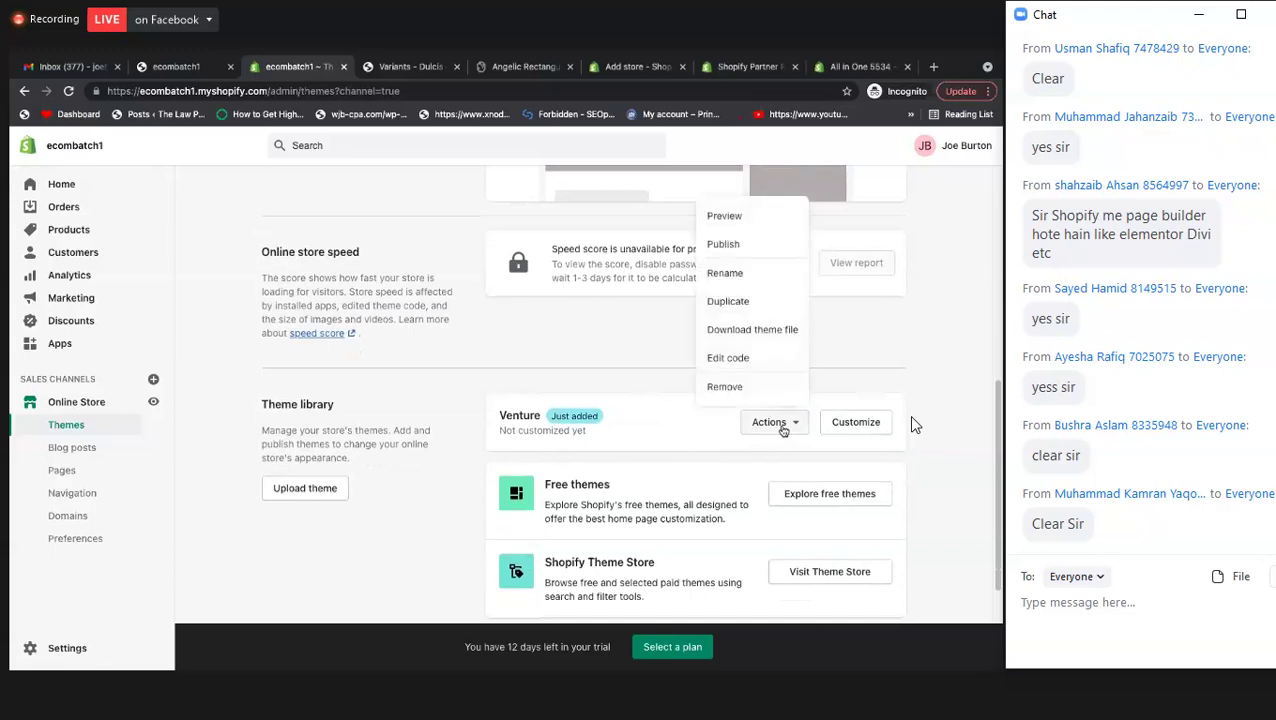
left_click(734, 254)
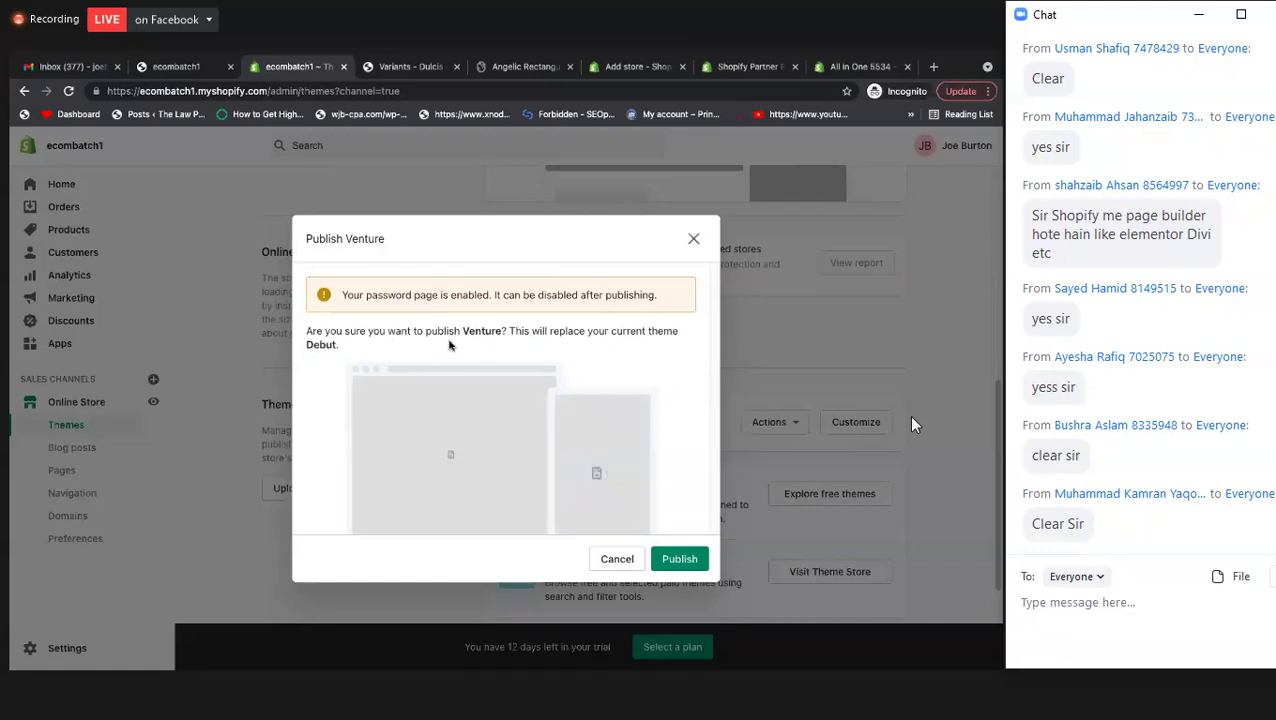
left_click(679, 559)
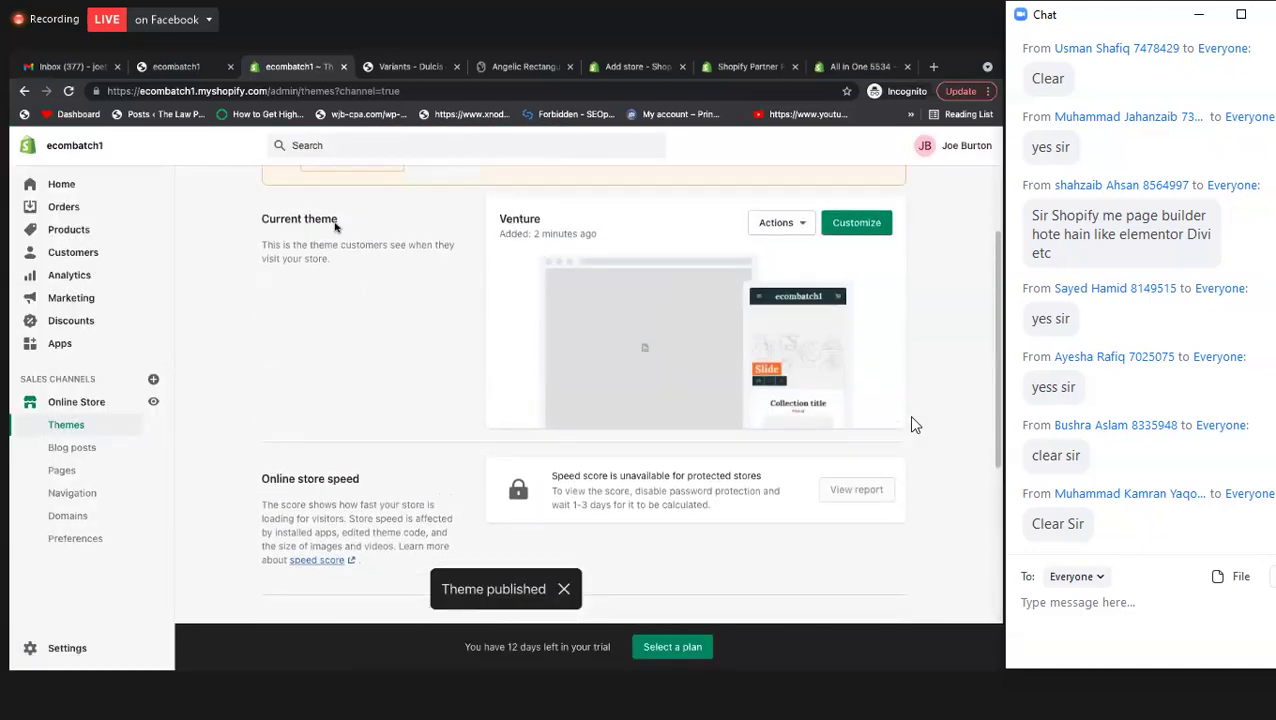
- Check the current theme entry and review the actions available for Debut in the theme library
left_click_drag(263, 219, 373, 221)
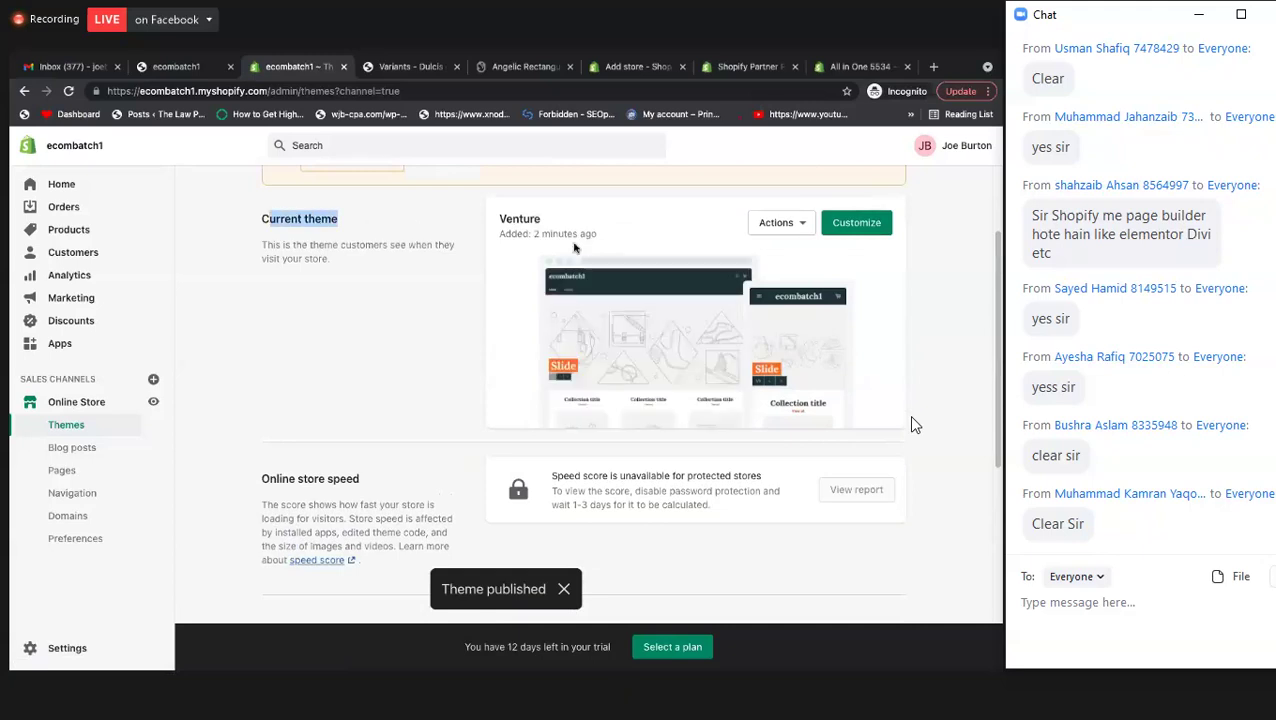
scroll(575, 250, "down", 2)
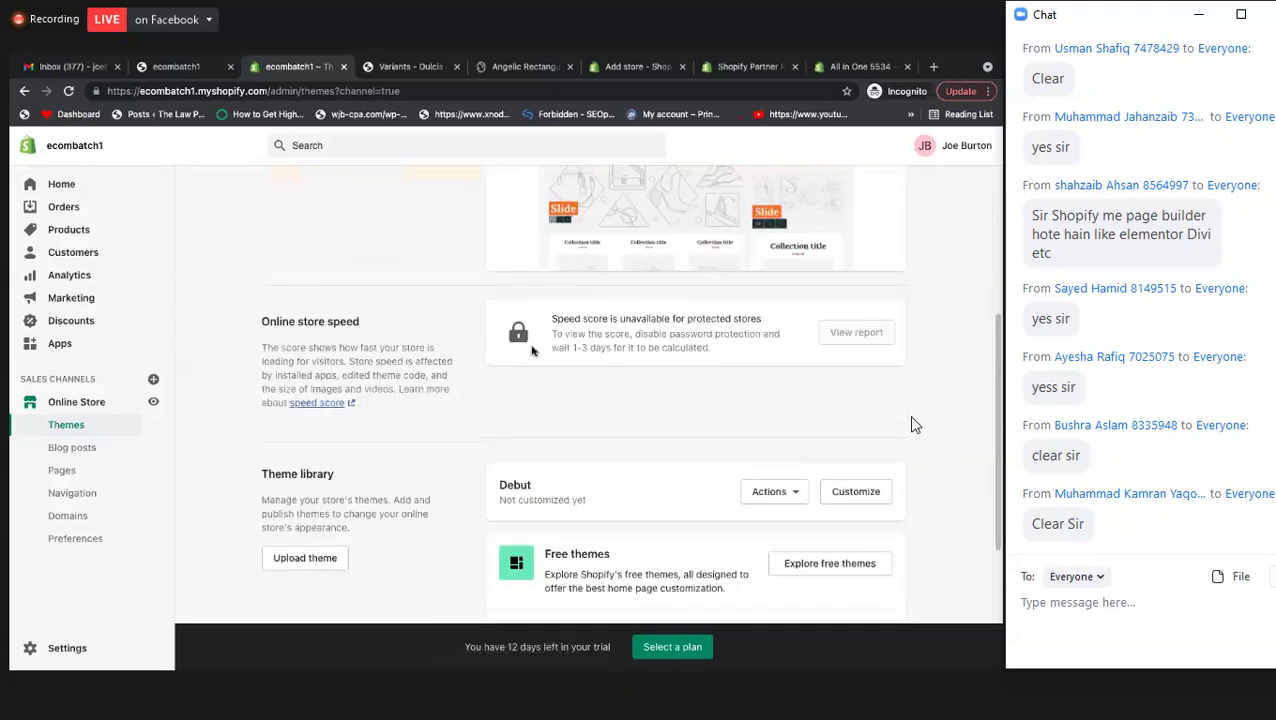
scroll(514, 354, "down", 1)
scroll(514, 354, "down", 1)
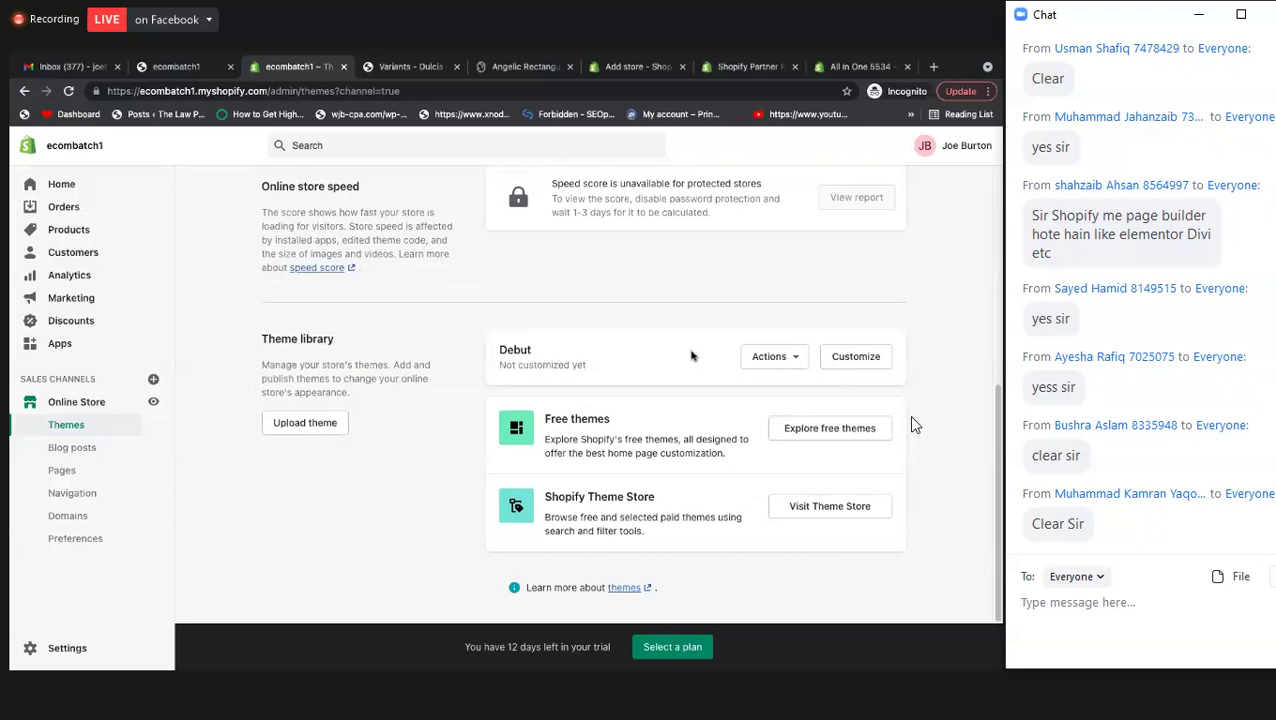
left_click(781, 358)
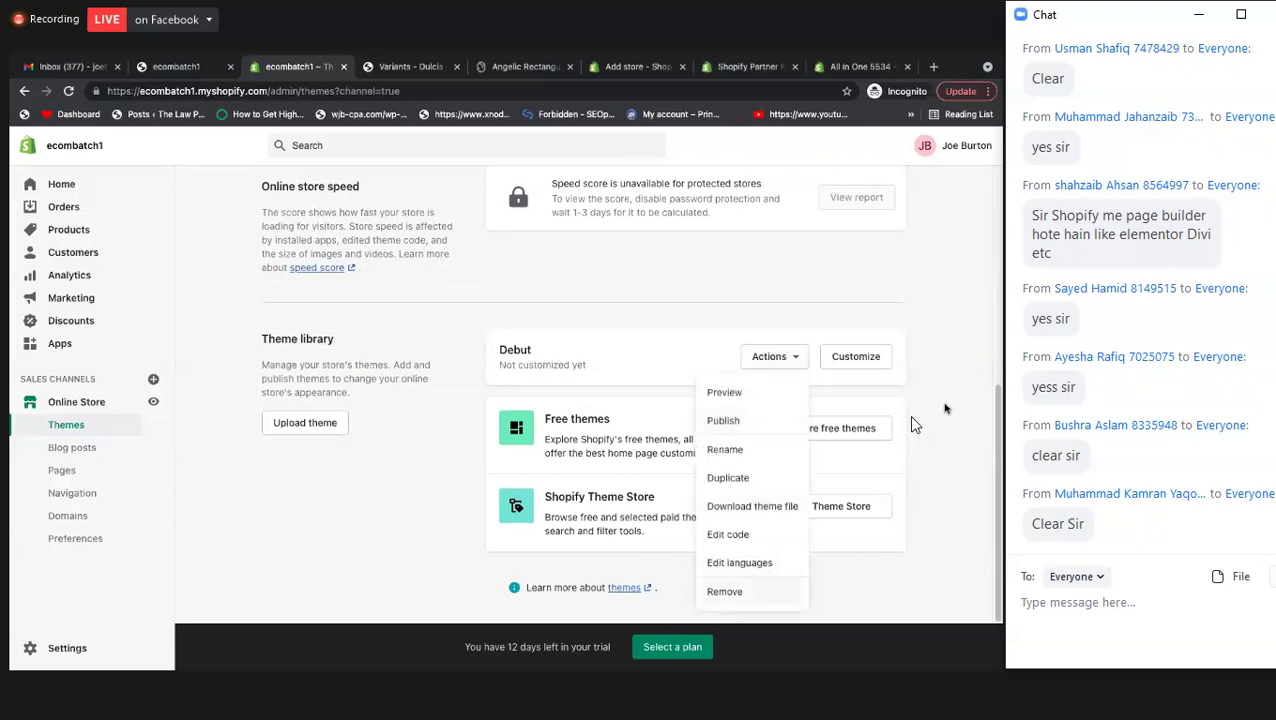
left_click(812, 442)
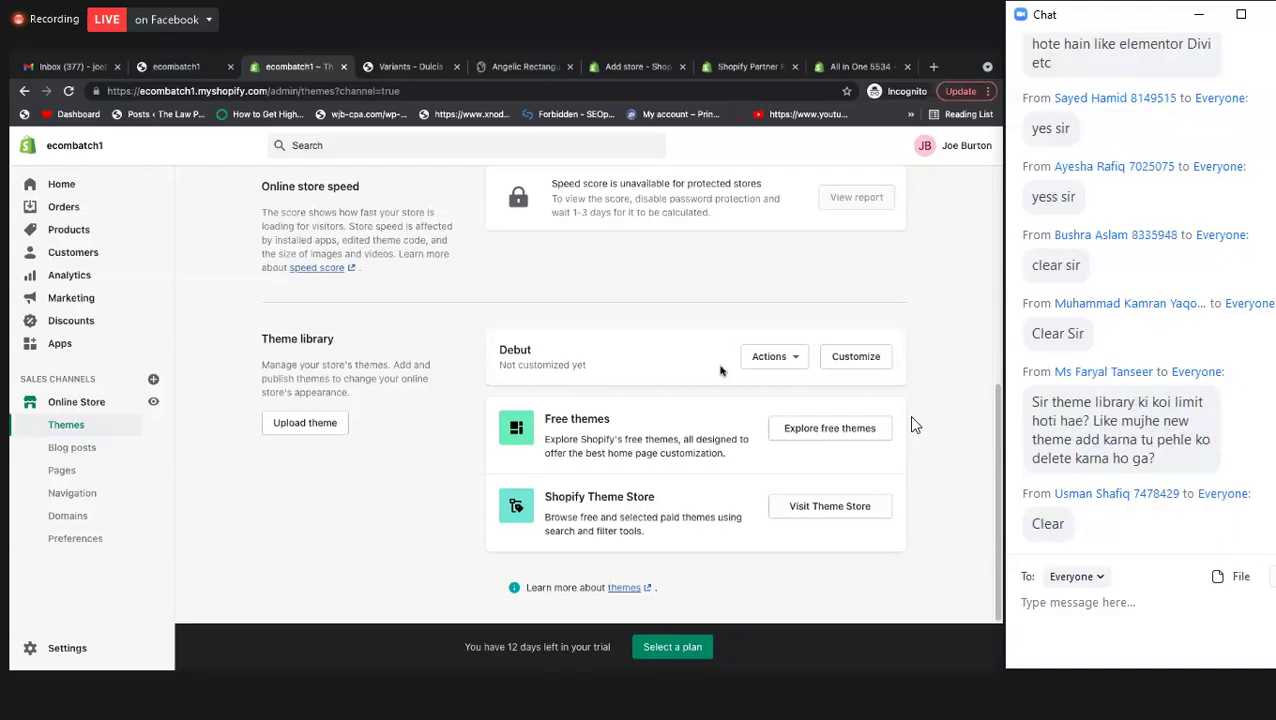
- Examine the Venture preview under the current theme and compare it with the theme library section
scroll(720, 370, "up", 1)
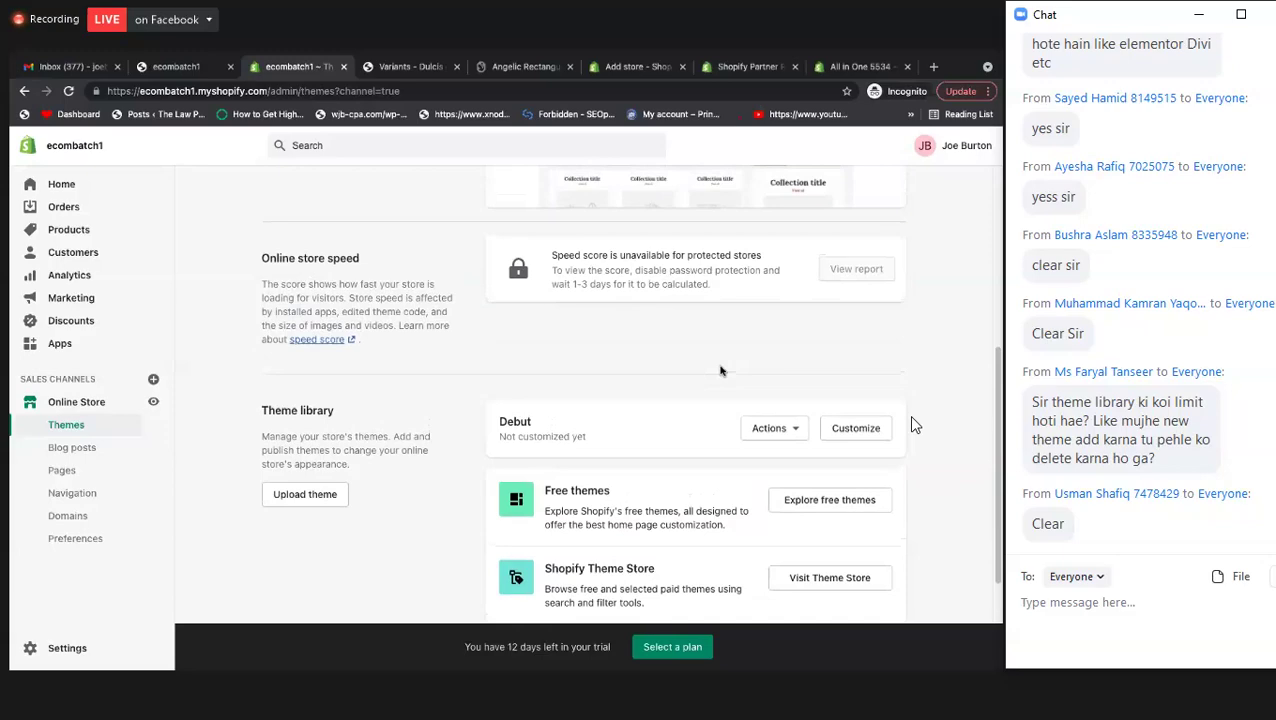
scroll(720, 370, "up", 1)
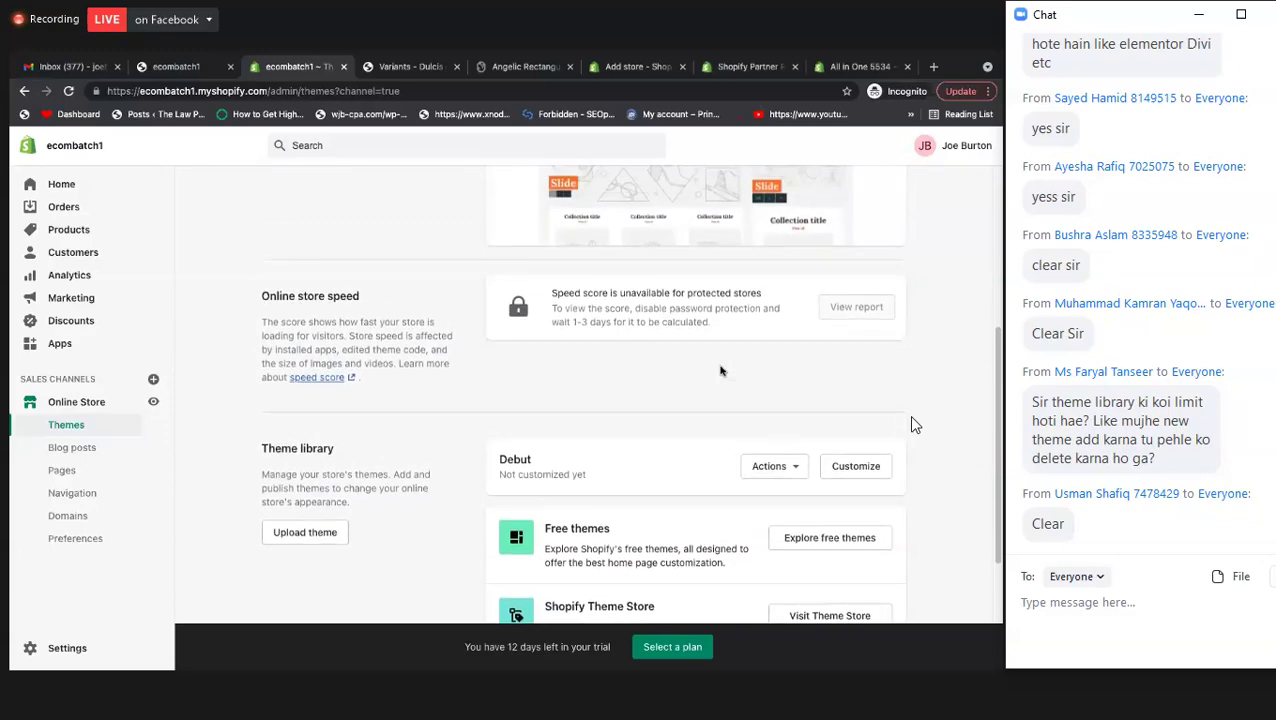
scroll(720, 370, "up", 3)
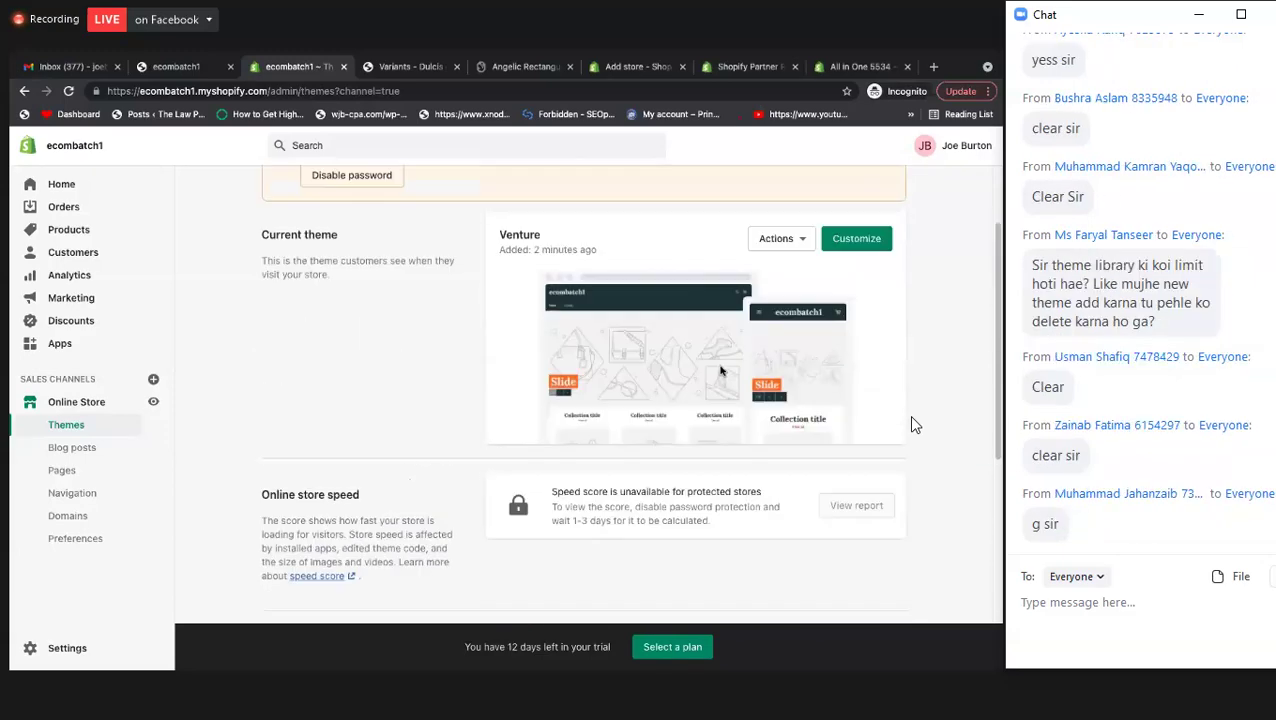
left_click_drag(502, 299, 521, 299)
left_click_drag(664, 332, 620, 380)
scroll(545, 425, "down", 4)
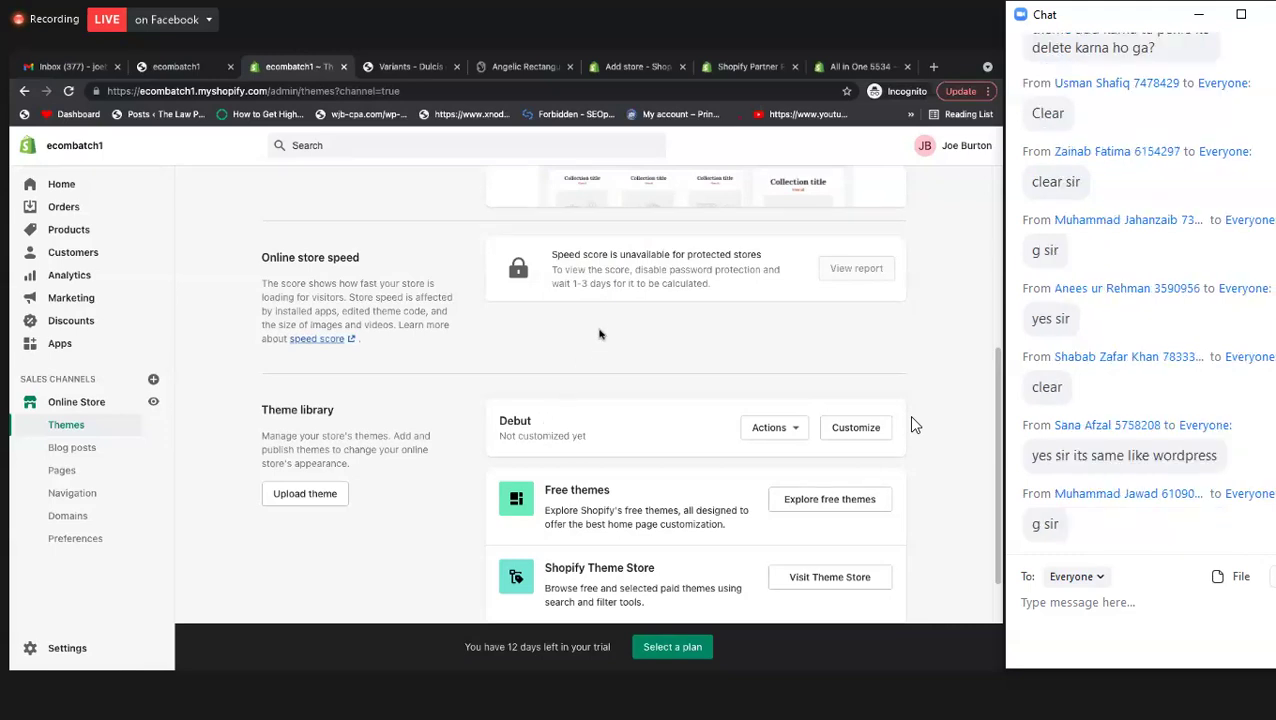
scroll(911, 425, "up", 2)
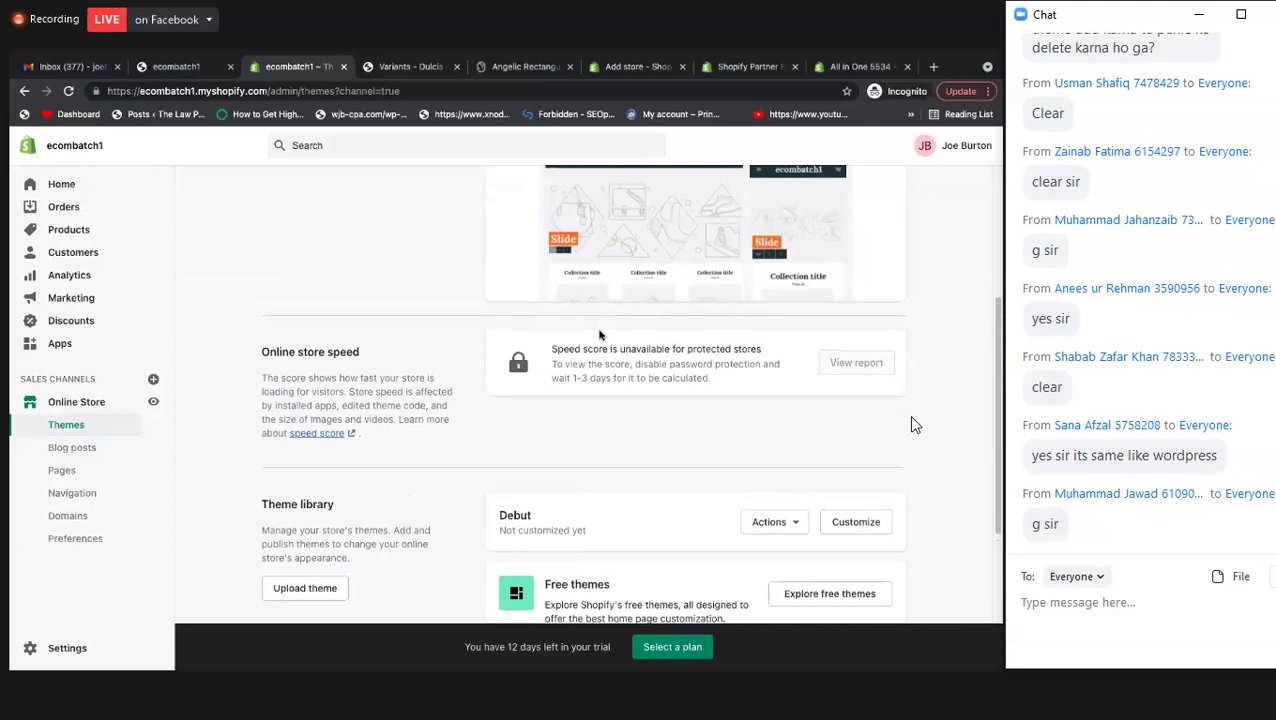
scroll(911, 425, "up", 3)
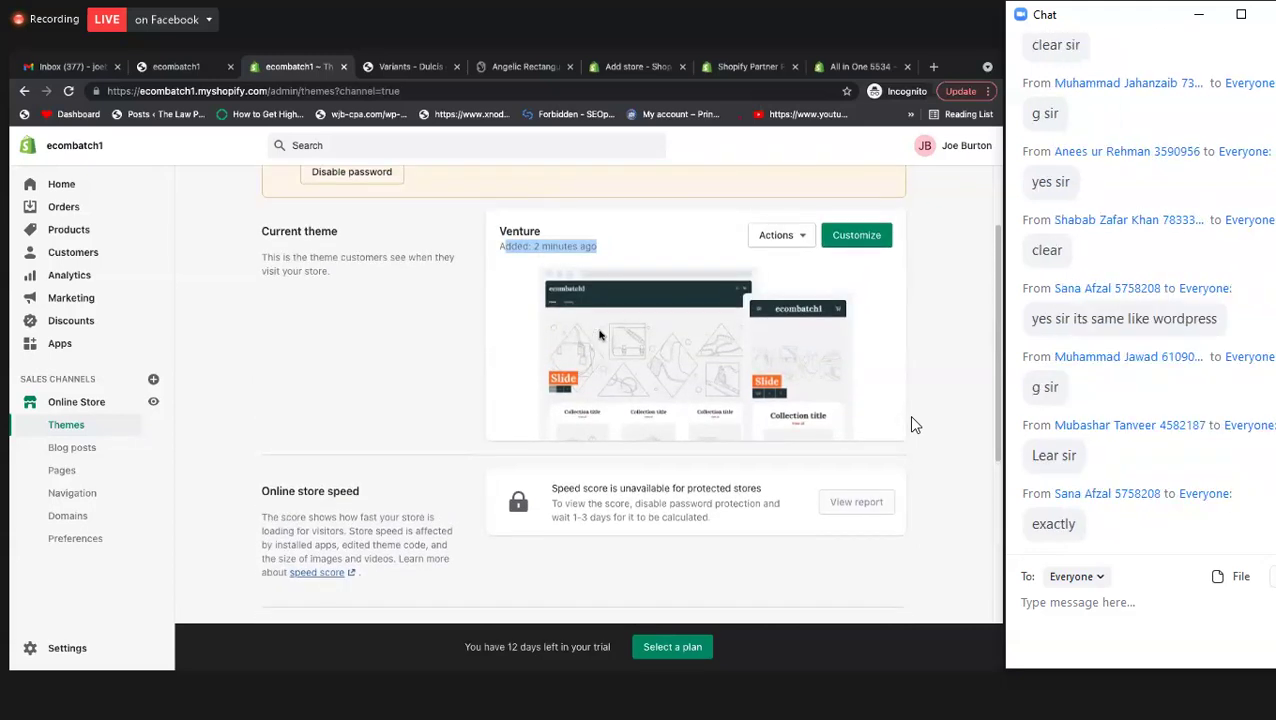
scroll(911, 425, "up", 1)
scroll(911, 425, "up", 2)
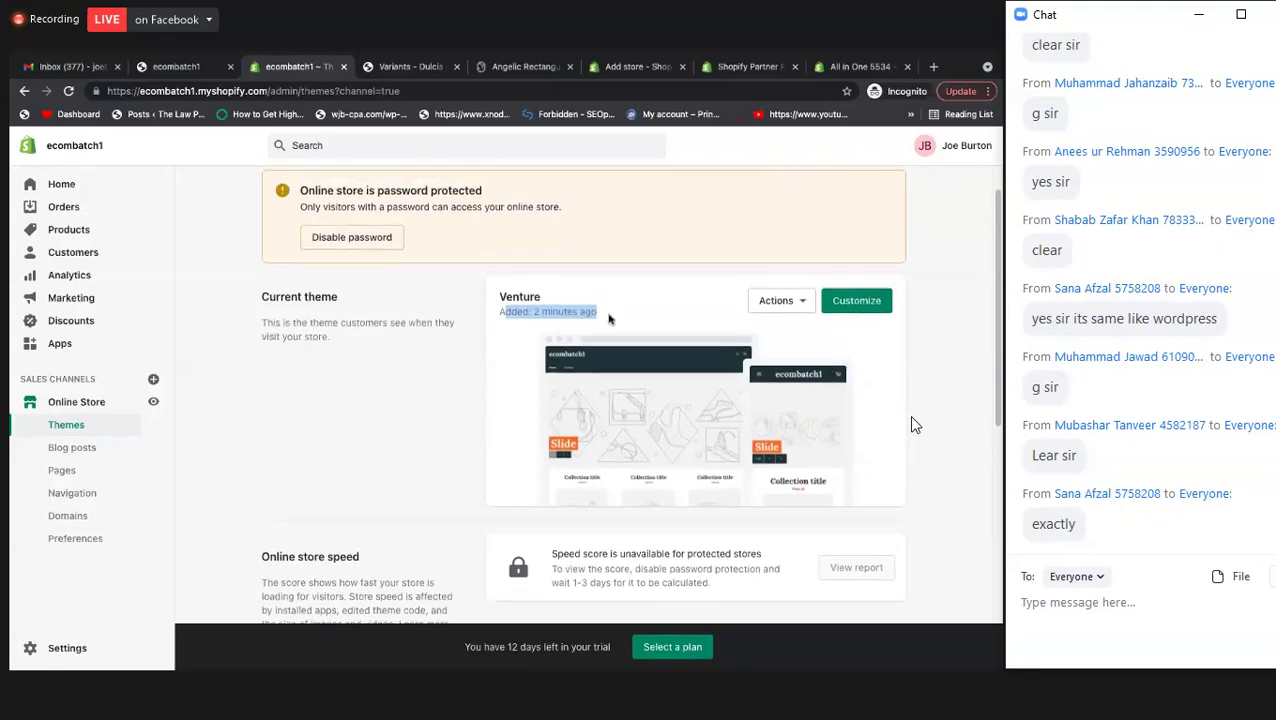
- Copy the storefront address from its open tab and load ecombatch1.myshopify.com in a new tab to view the Venture design
left_click(176, 66)
left_click(195, 91)
right_click(195, 91)
key("ctrl+c")
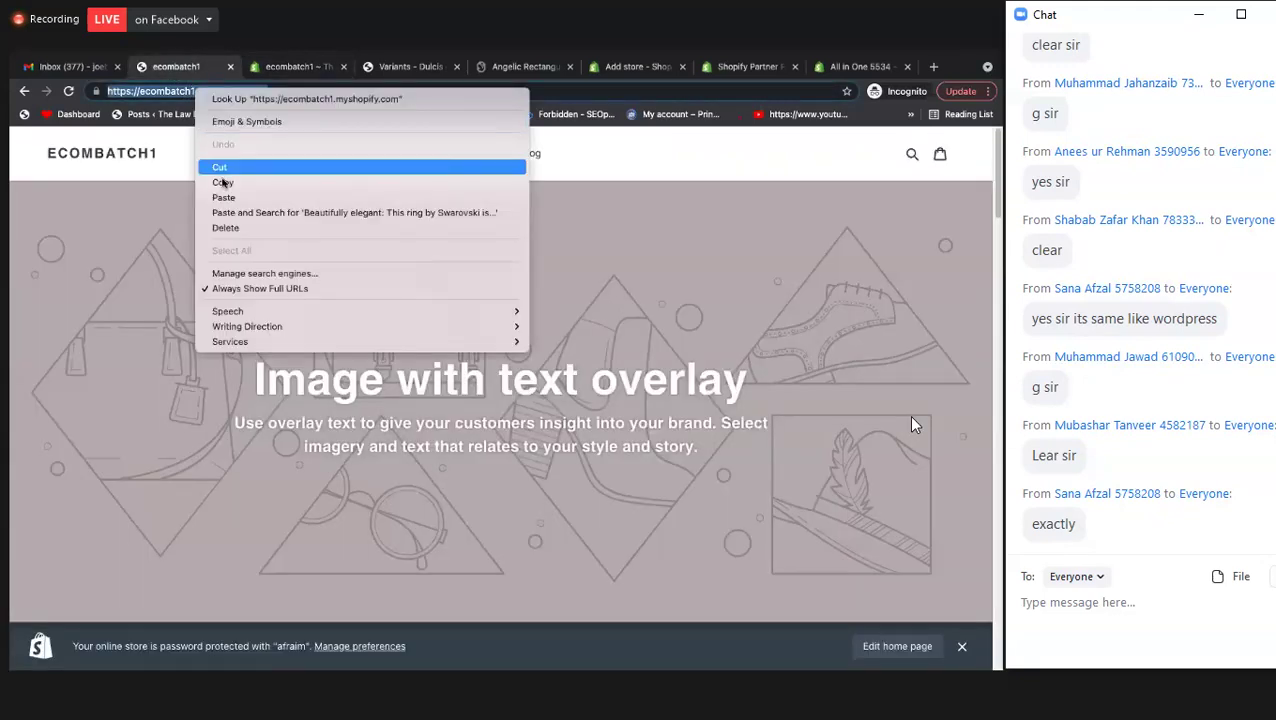
right_click(206, 70)
left_click(213, 78)
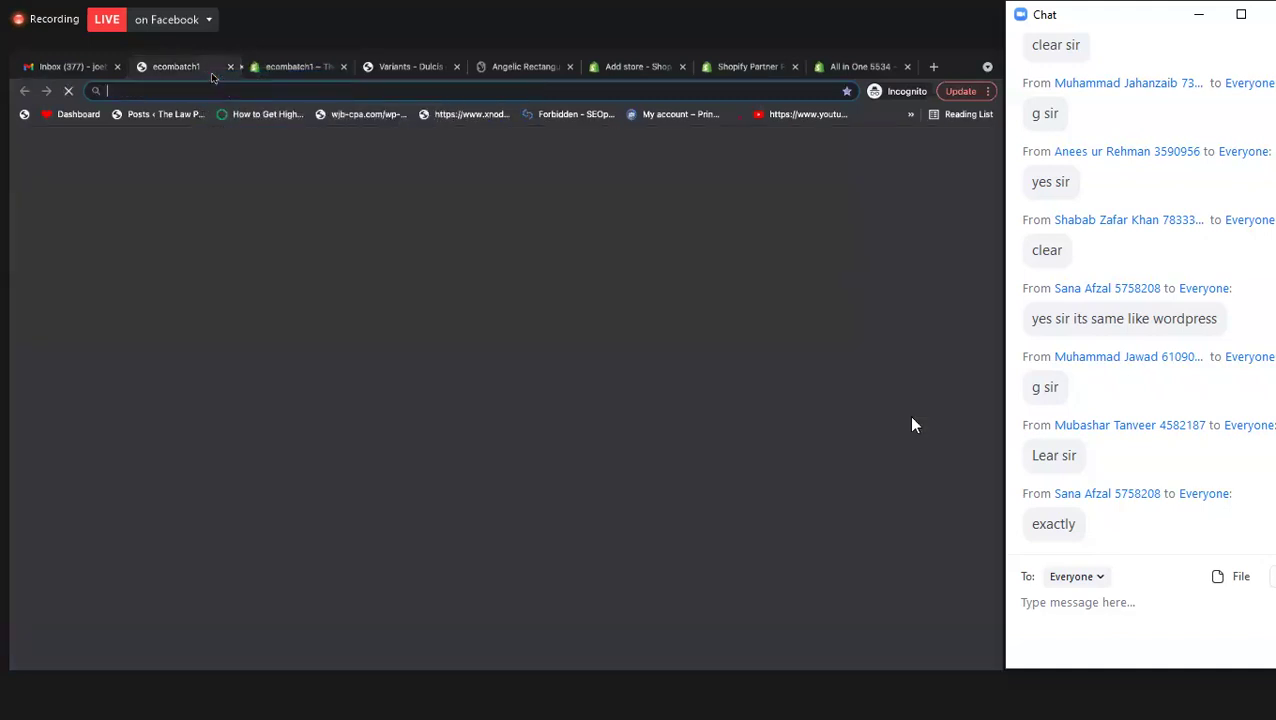
key("ctrl+v")
key("Return")
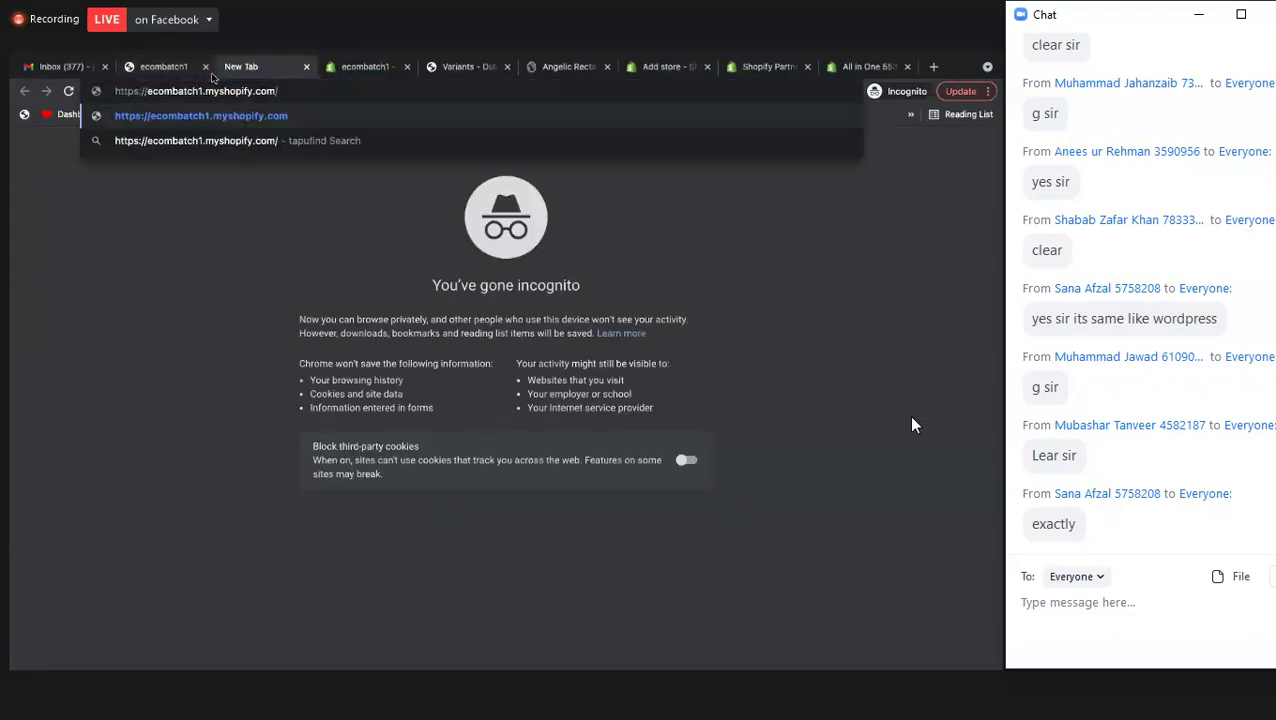
key("Return")
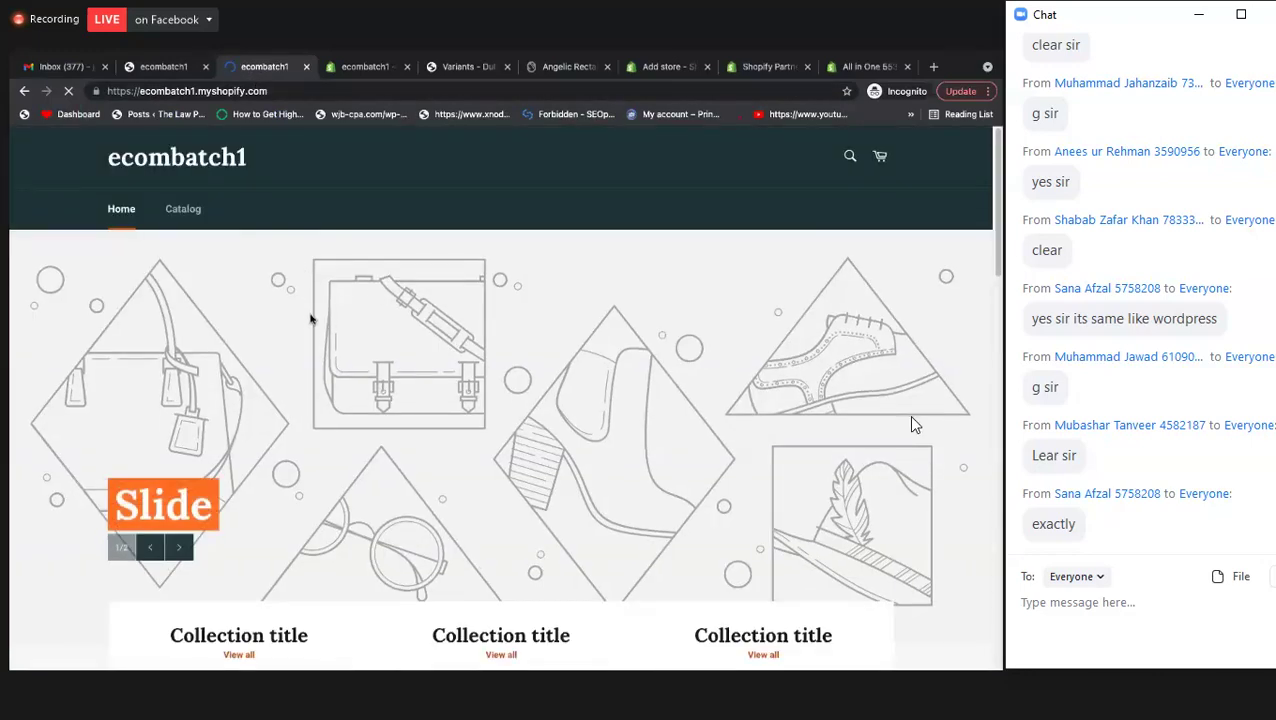
- Compare the old Debut home page in the earlier tab with the Venture storefront, reviewing the sections down to the footer
left_click(165, 68)
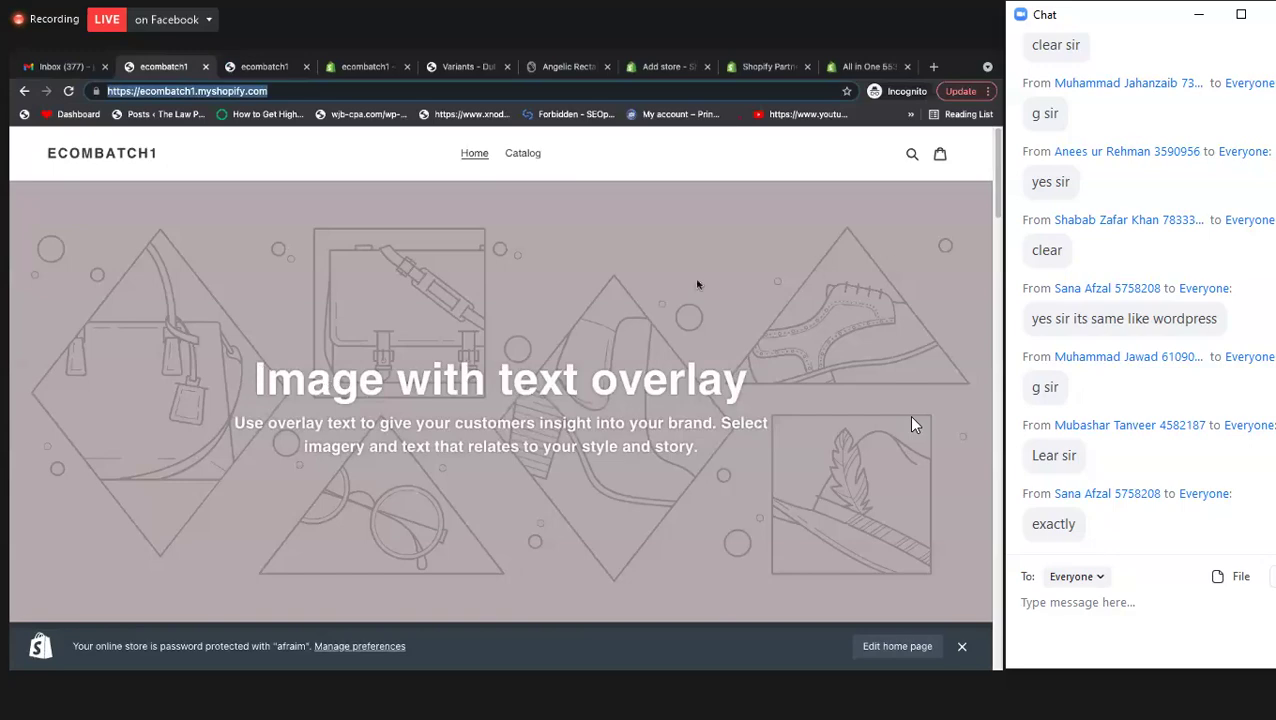
scroll(598, 280, "down", 5)
scroll(598, 280, "down", 10)
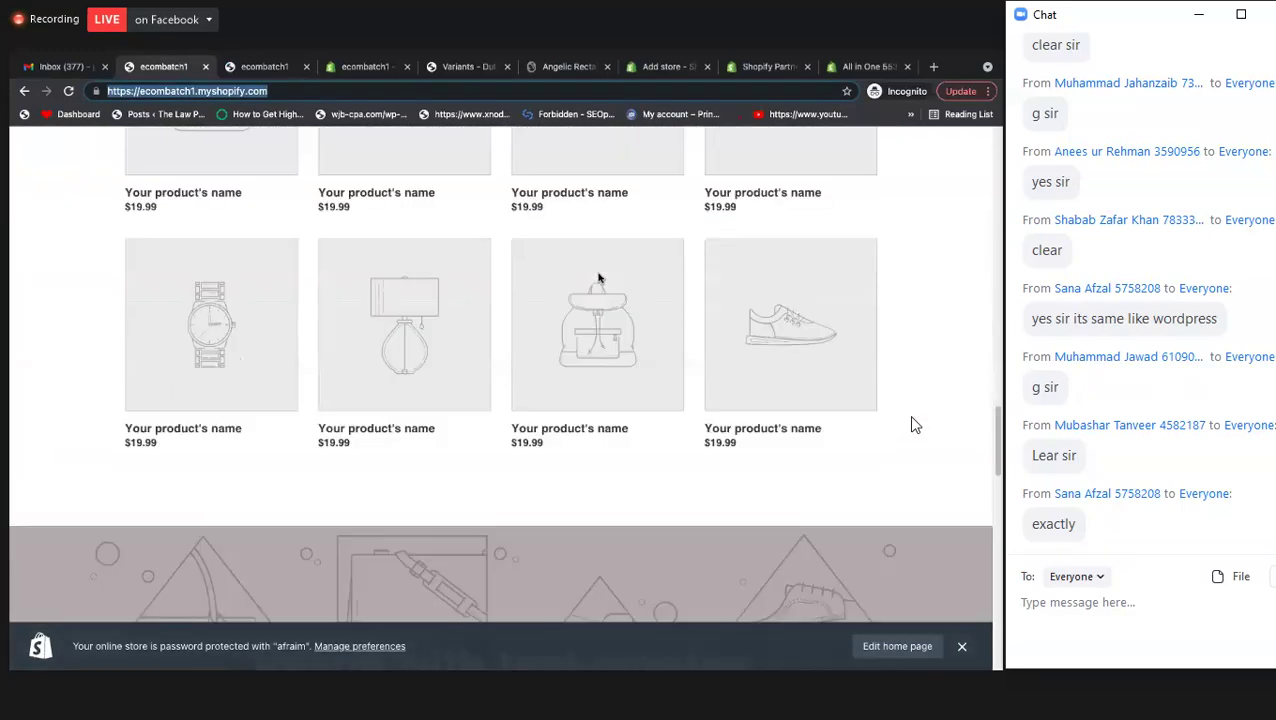
left_click(266, 67)
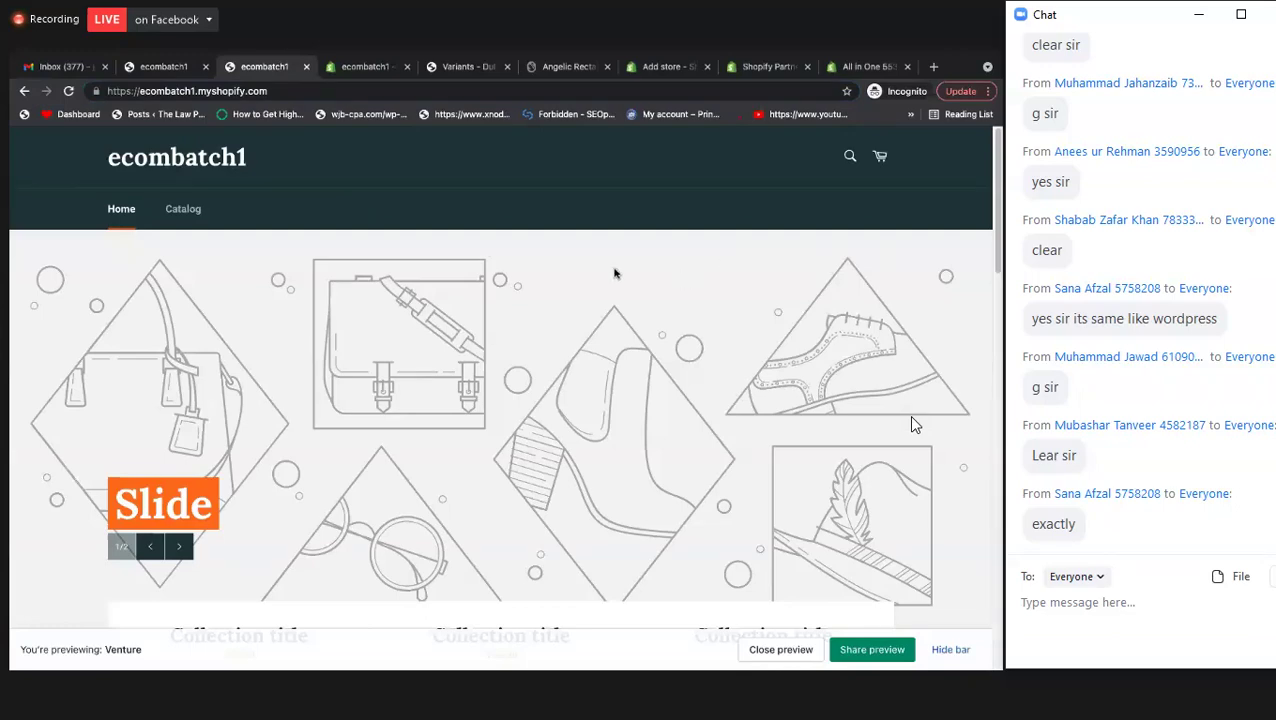
scroll(614, 273, "down", 5)
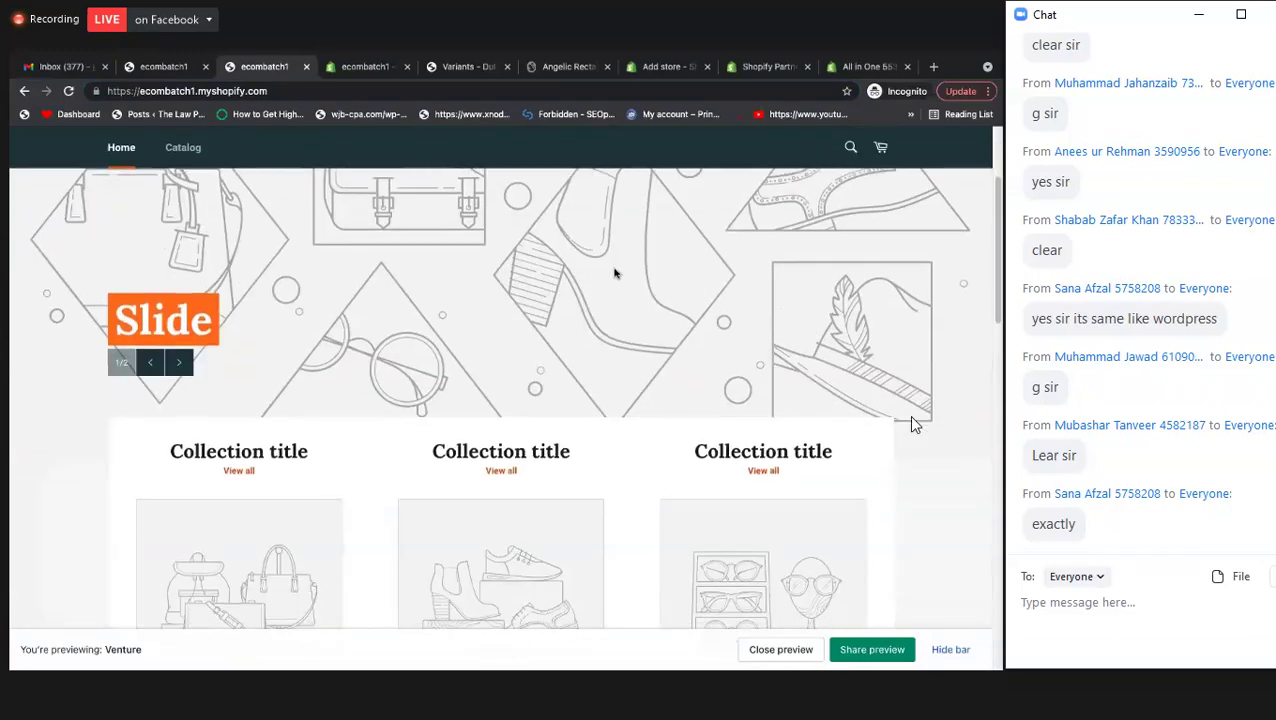
scroll(614, 273, "down", 4)
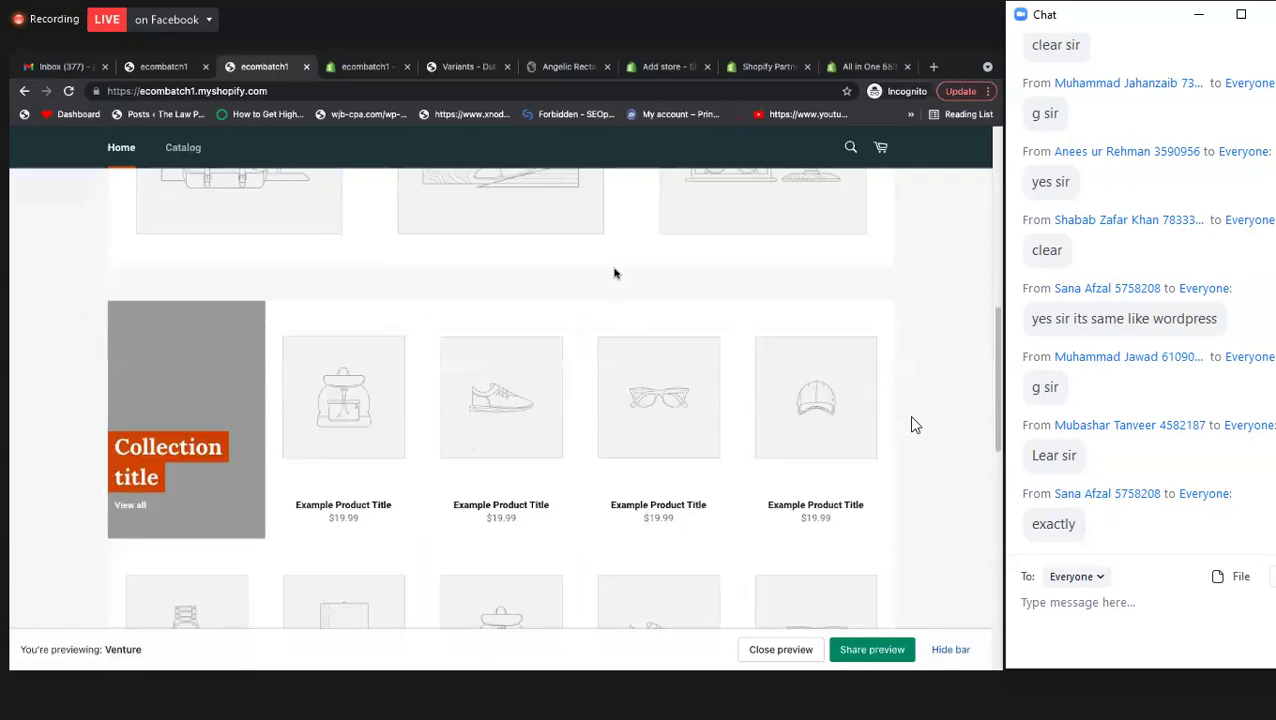
scroll(614, 273, "down", 6)
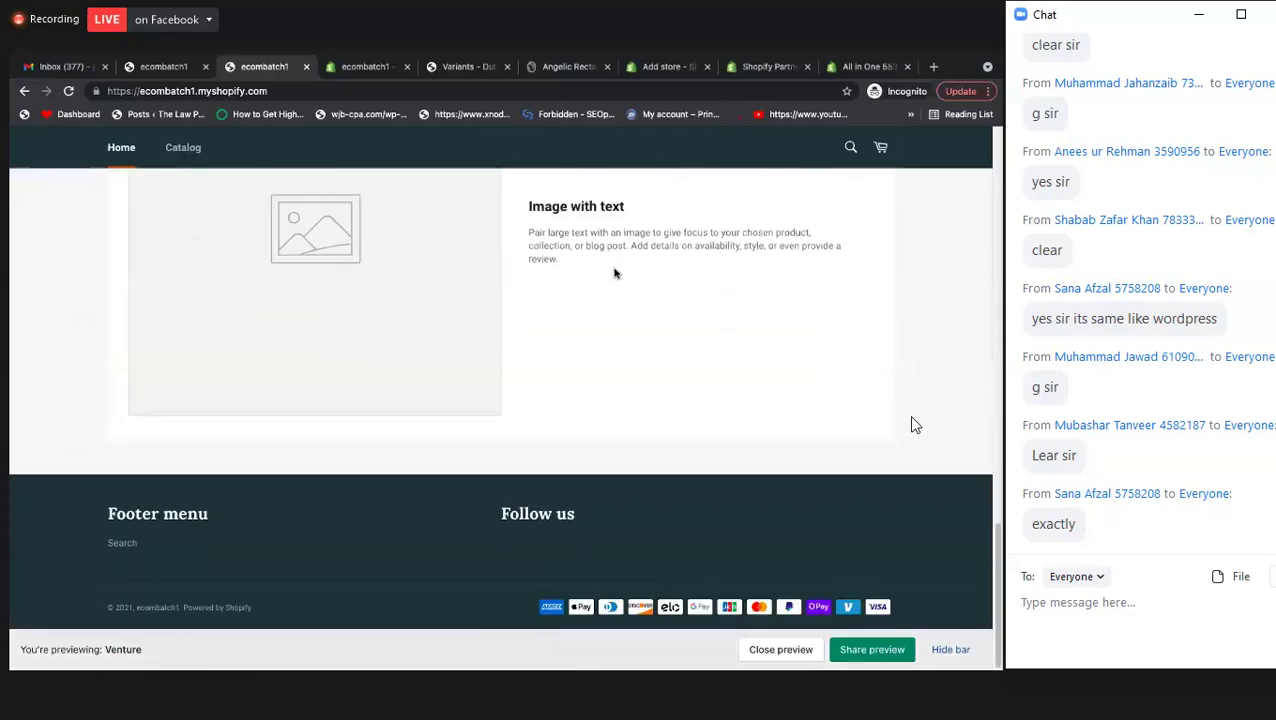
scroll(614, 273, "up", 8)
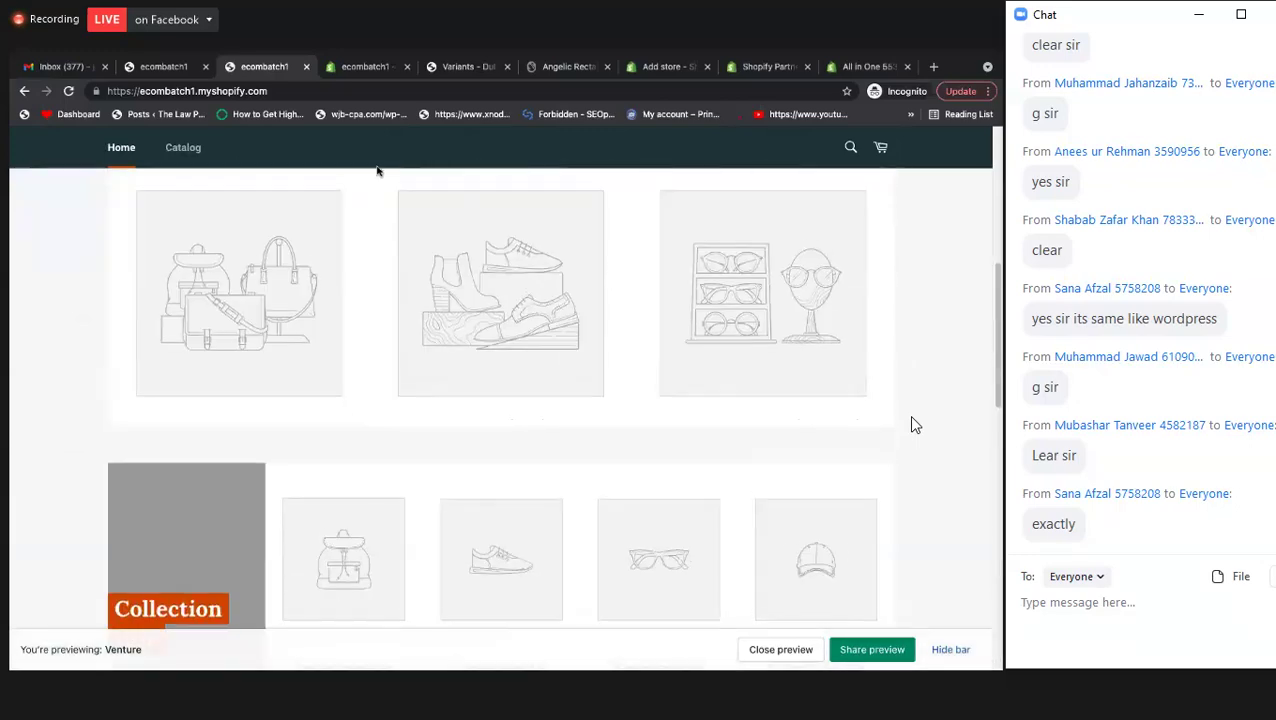
scroll(912, 425, "up", 3)
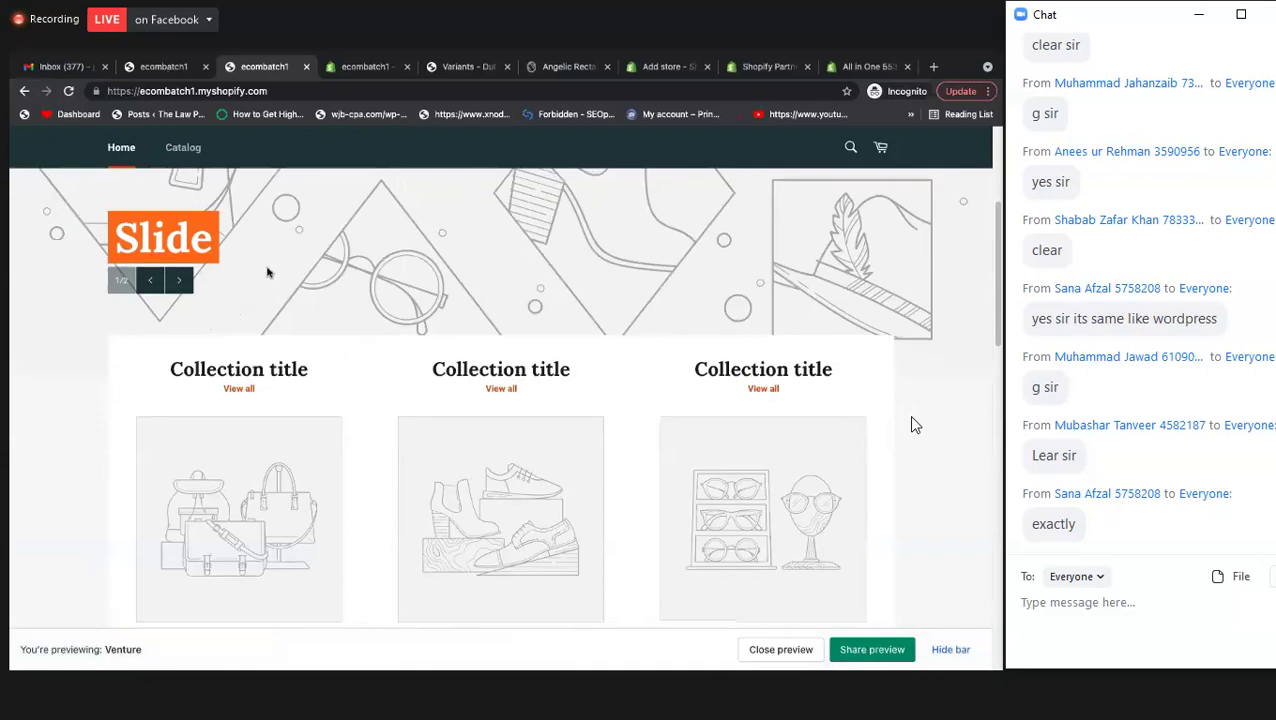
scroll(267, 272, "up", 3)
- Review the Debut home page from its footer back to the header and compare its opening banner with Venture's slideshow
left_click(163, 66)
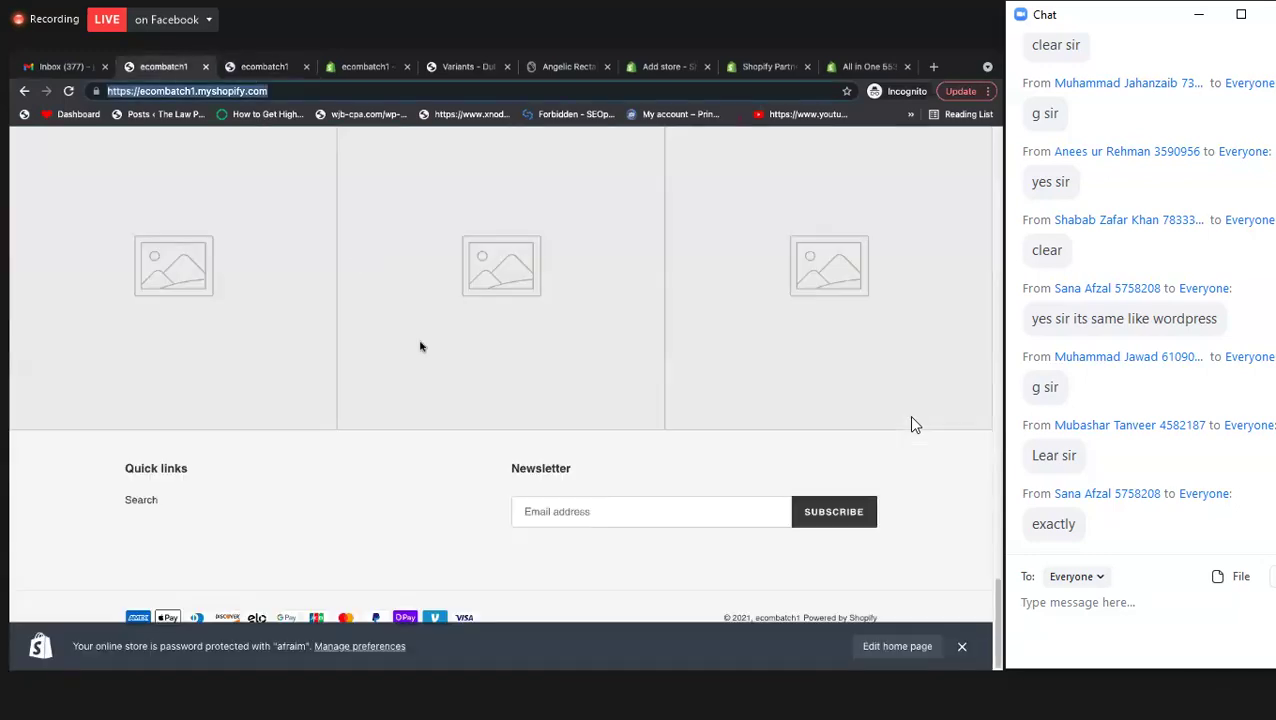
scroll(422, 348, "up", 10)
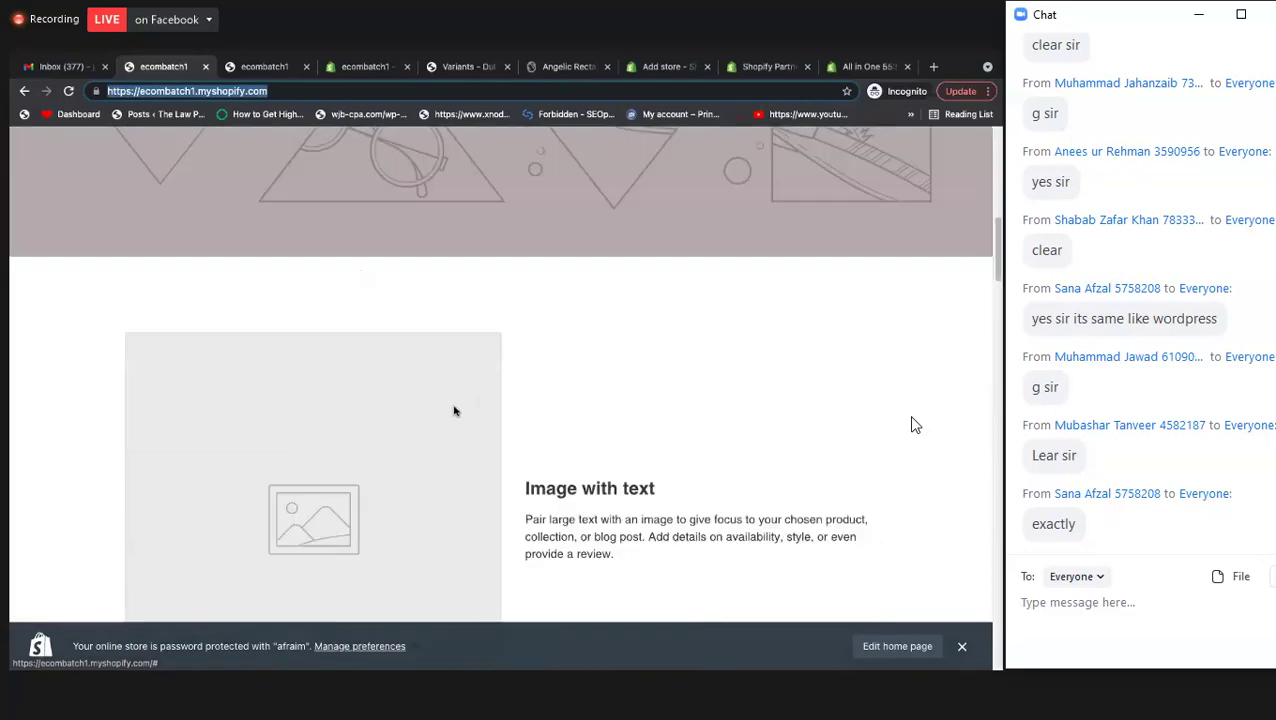
scroll(454, 410, "up", 3)
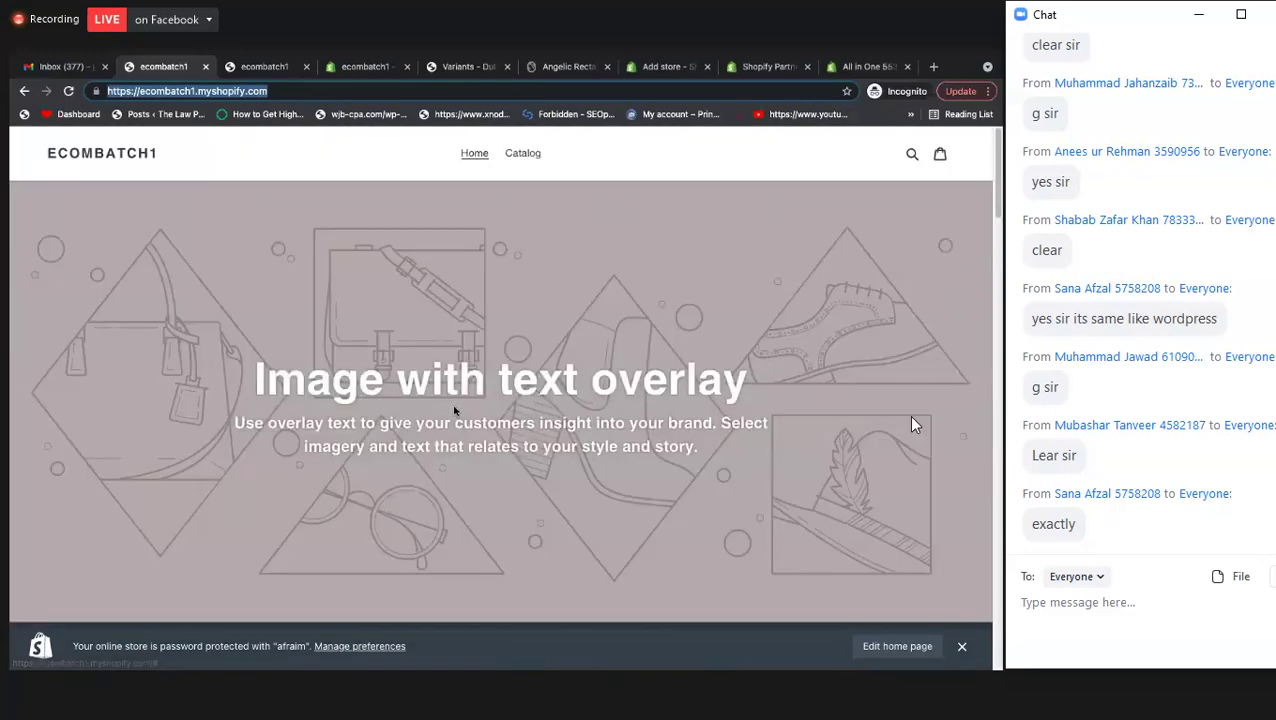
key("ctrl+Tab")
scroll(454, 410, "up", 5)
scroll(454, 410, "up", 5)
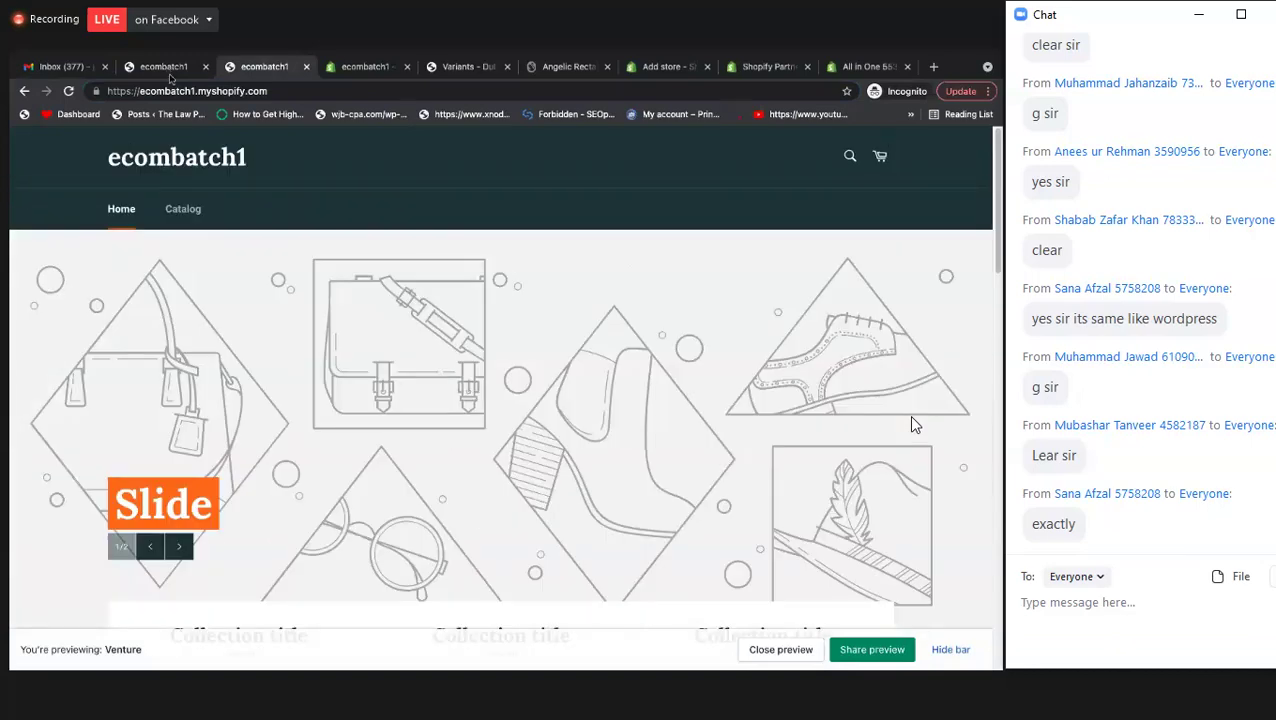
key("ctrl+shift+Tab")
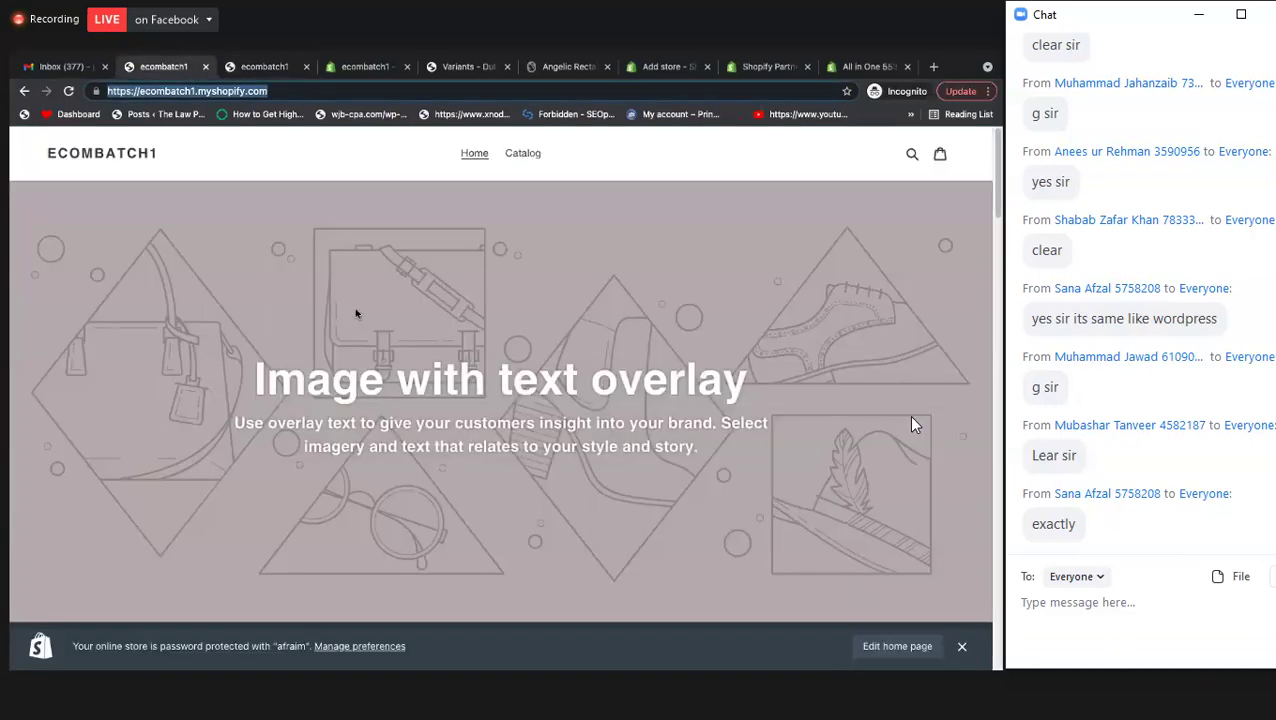
key("ctrl+Tab")
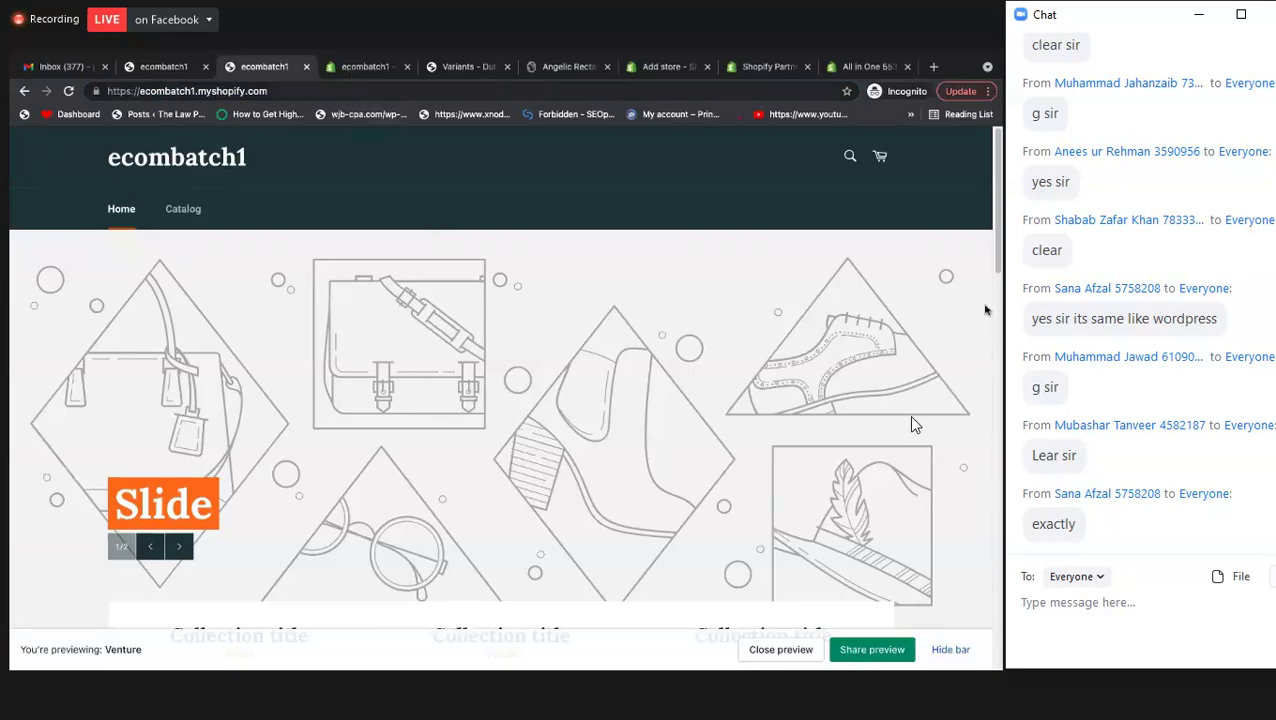
- Return to the store's Themes page and open the current Venture theme for customization
key("ctrl+Tab")
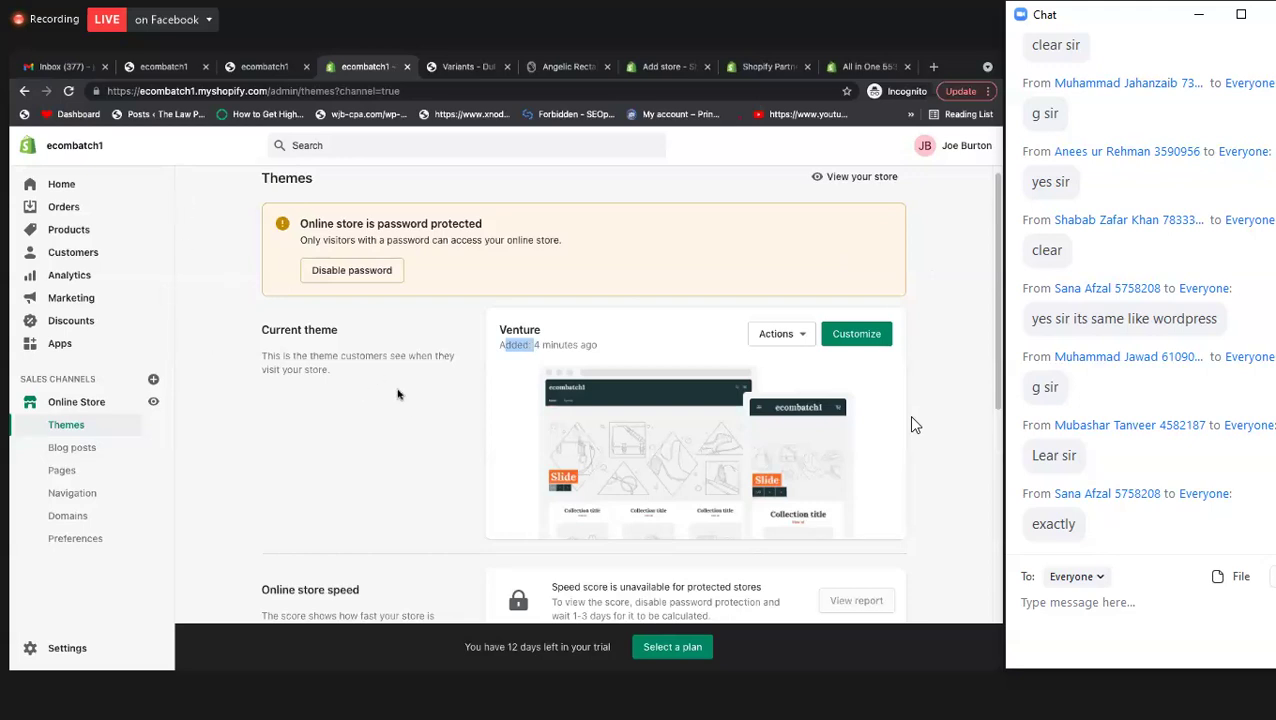
left_click(228, 206)
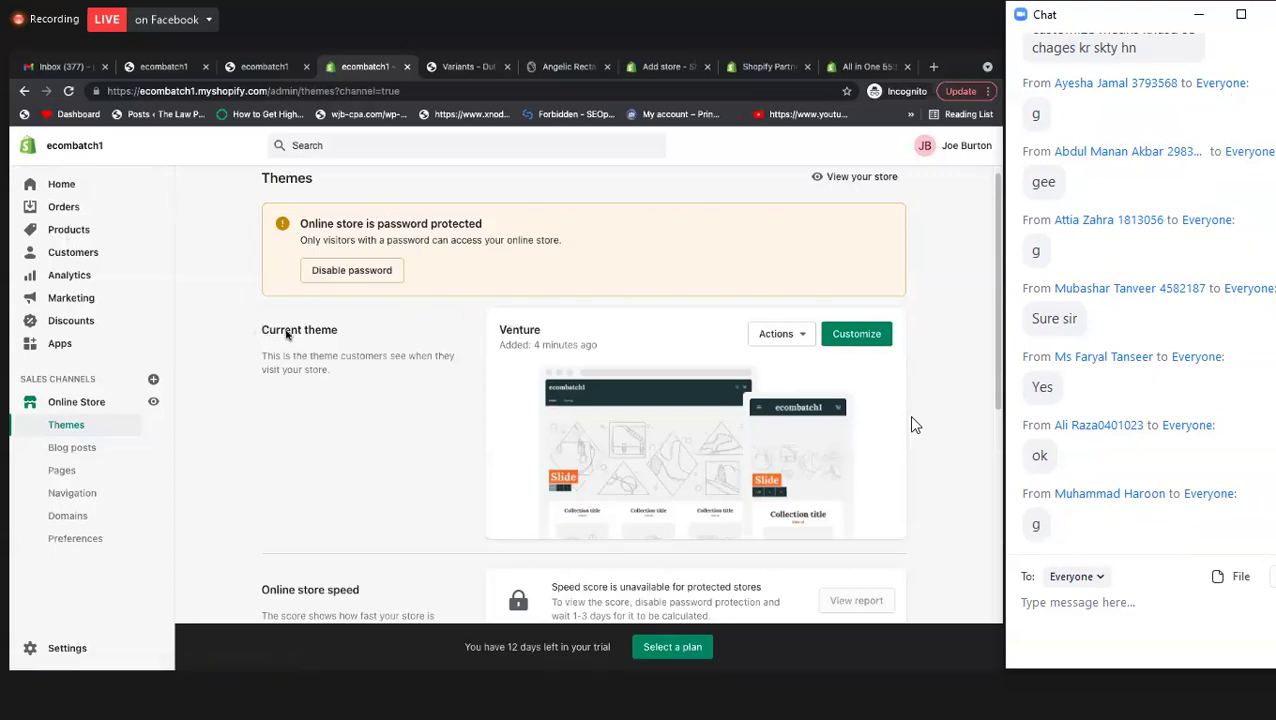
left_click(880, 341)
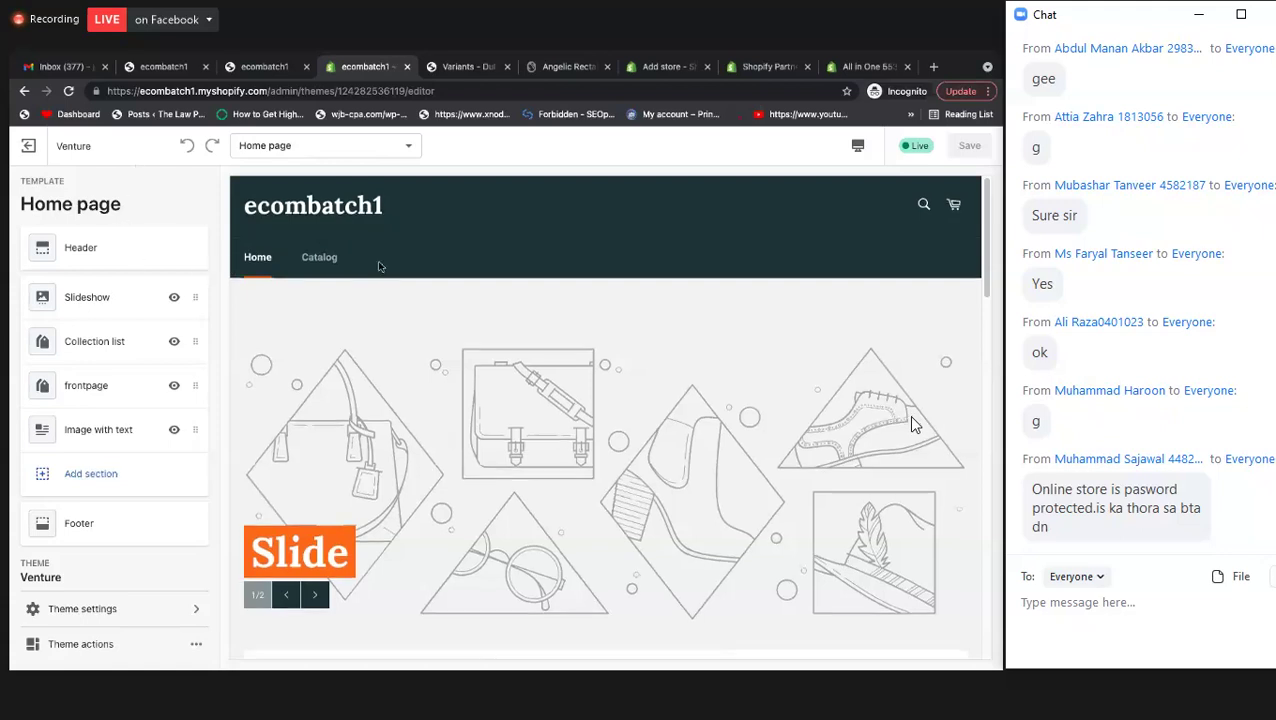
scroll(379, 266, "down", 5)
scroll(379, 266, "down", 3)
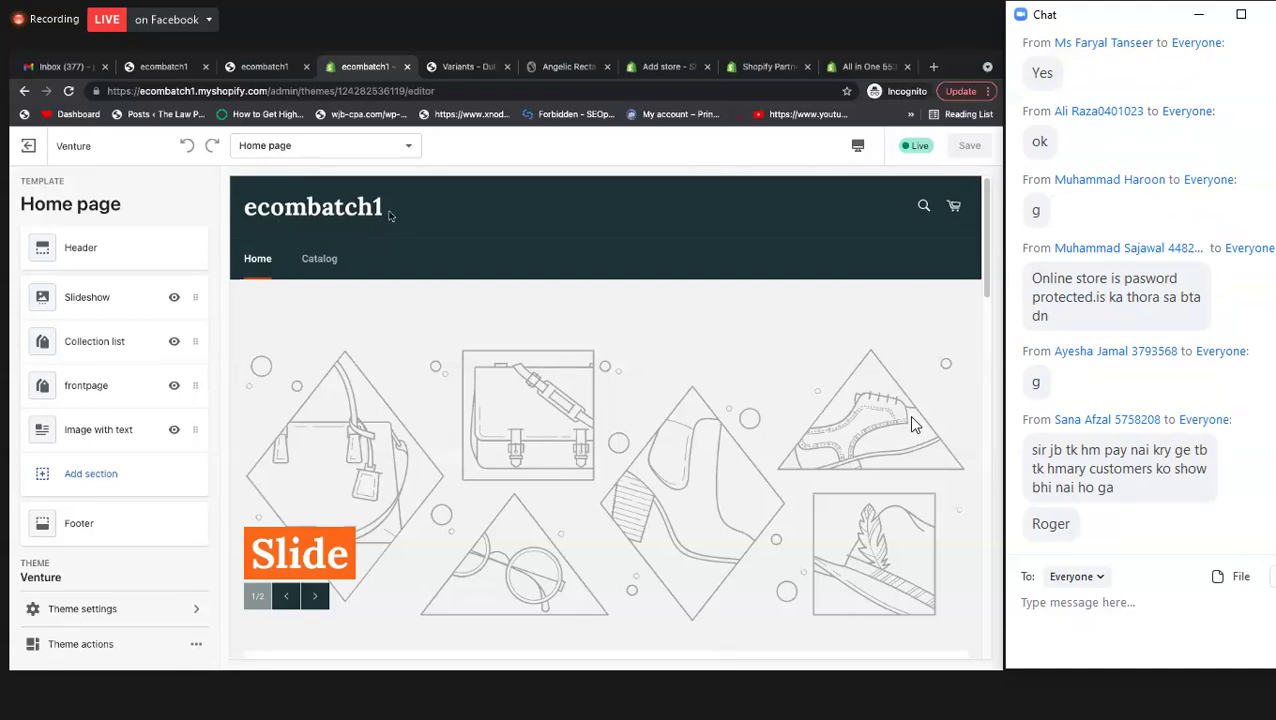
- Examine the store name ecombatch1 shown as the text logo in the home page header preview
left_click_drag(390, 215, 233, 214)
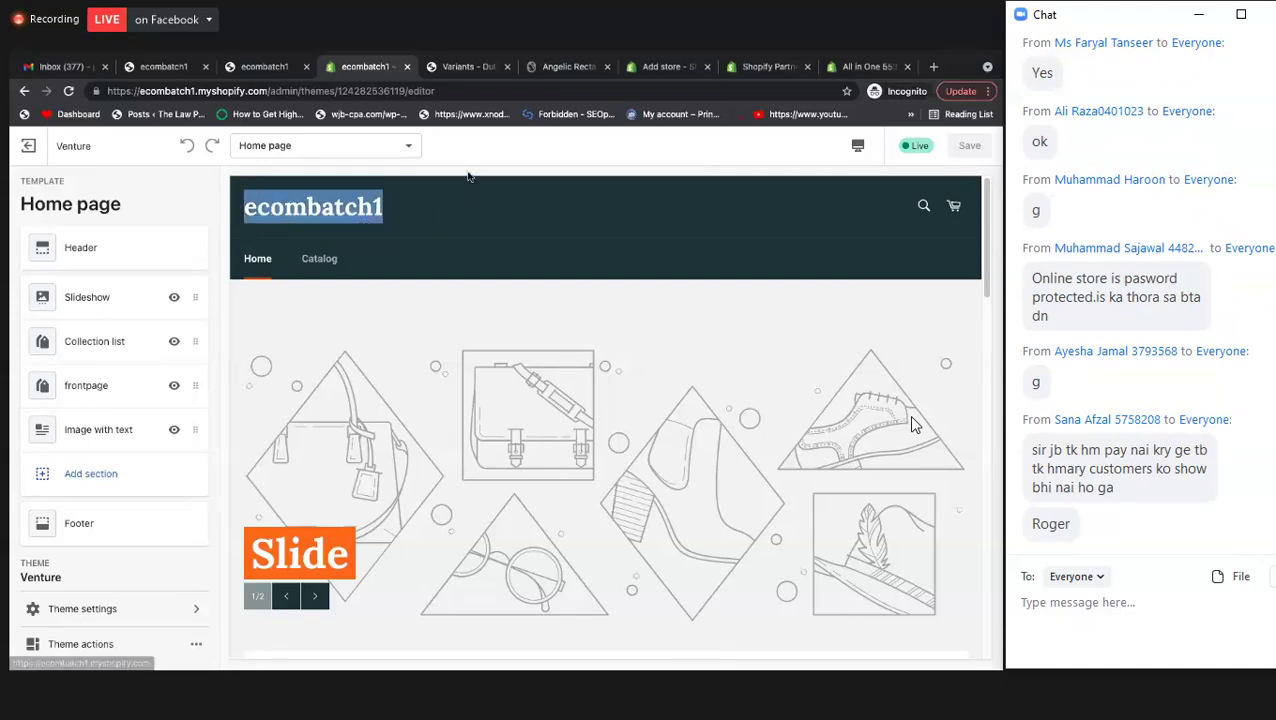
left_click(389, 238)
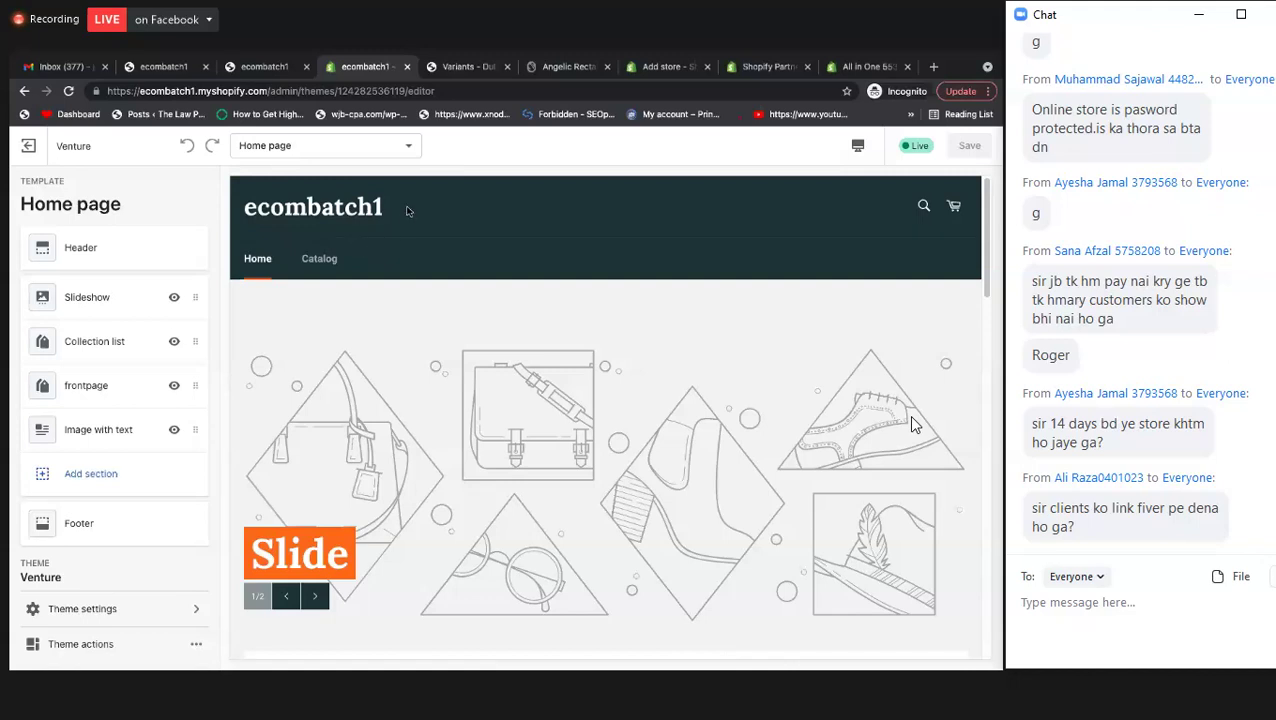
double_click(256, 201)
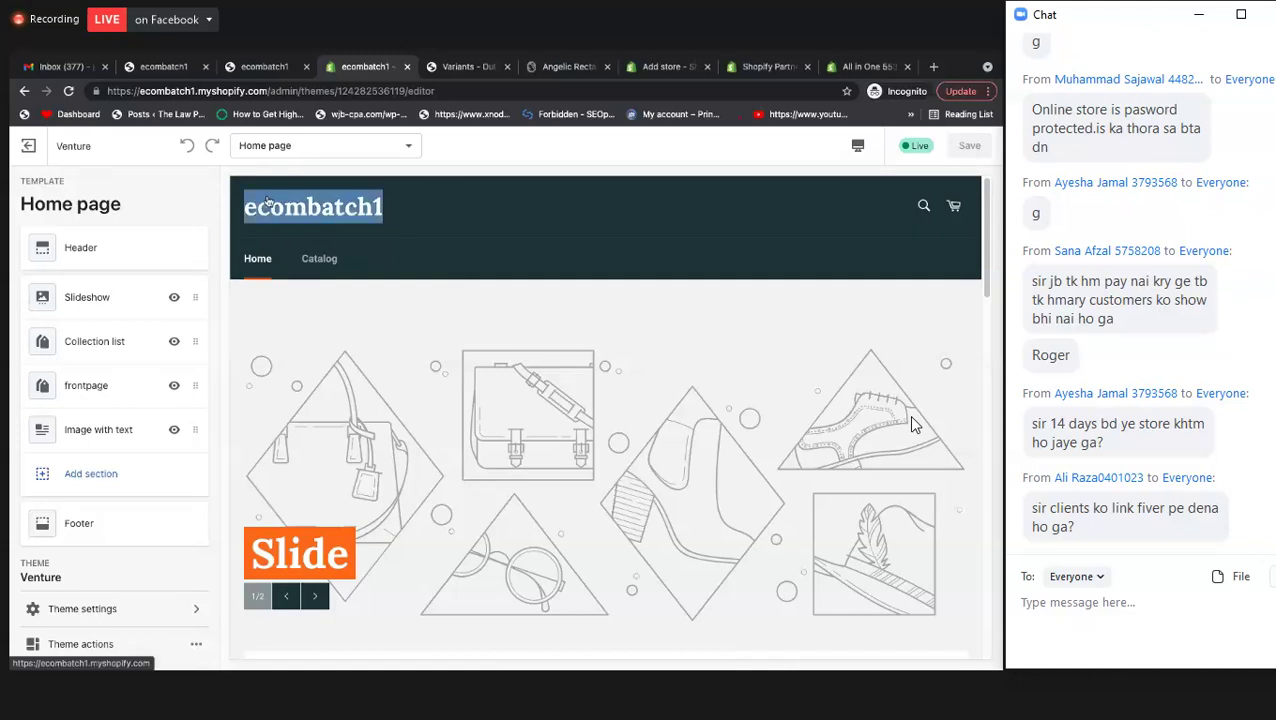
left_click(425, 209)
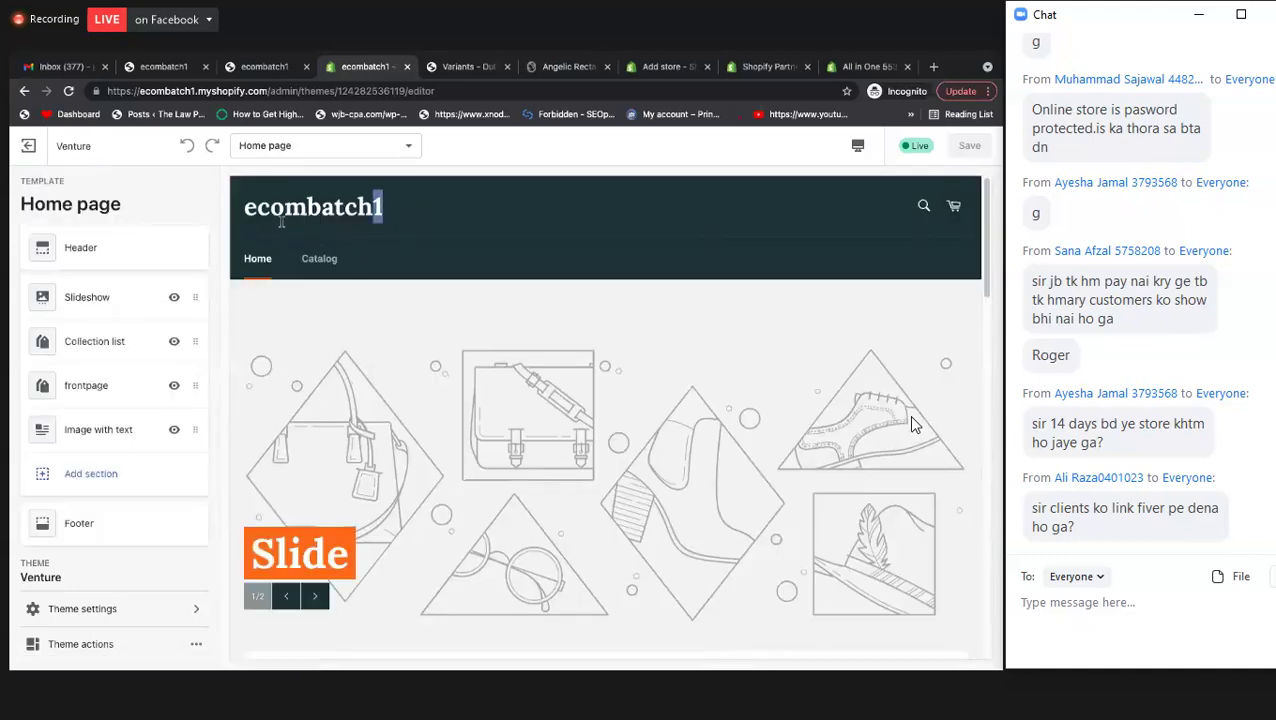
double_click(250, 212)
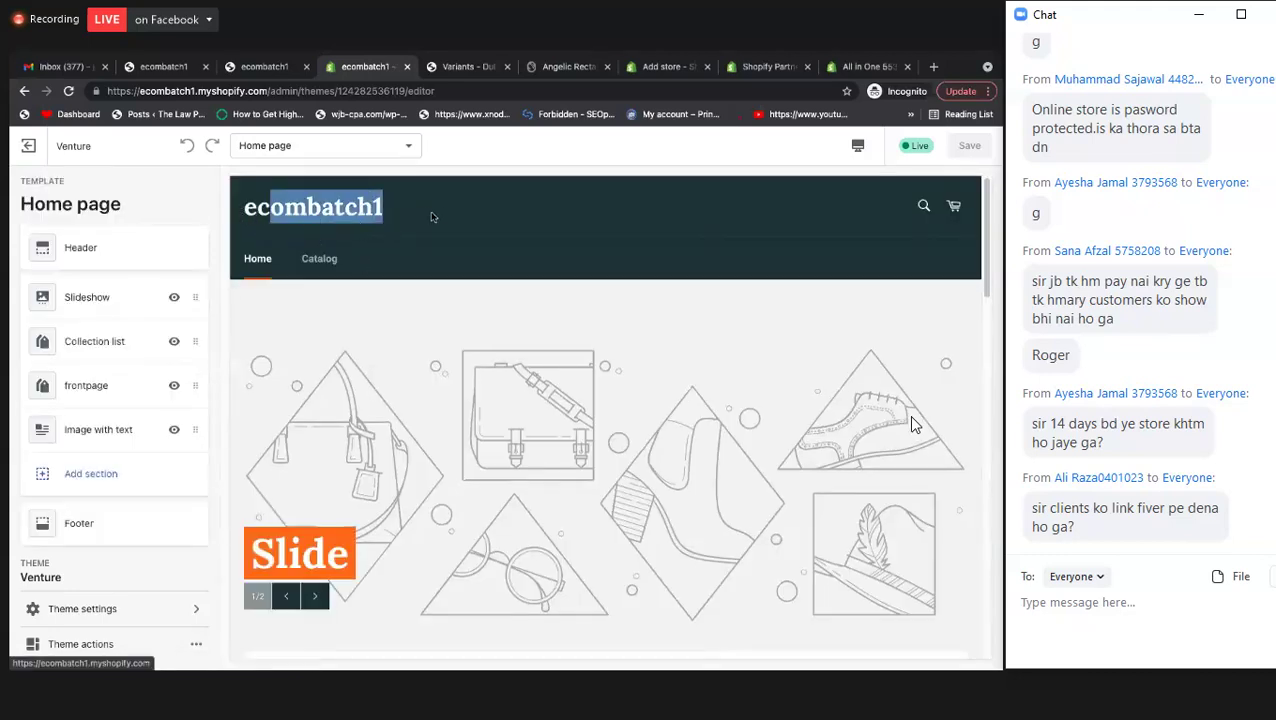
double_click(386, 207)
left_click_drag(384, 208, 205, 222)
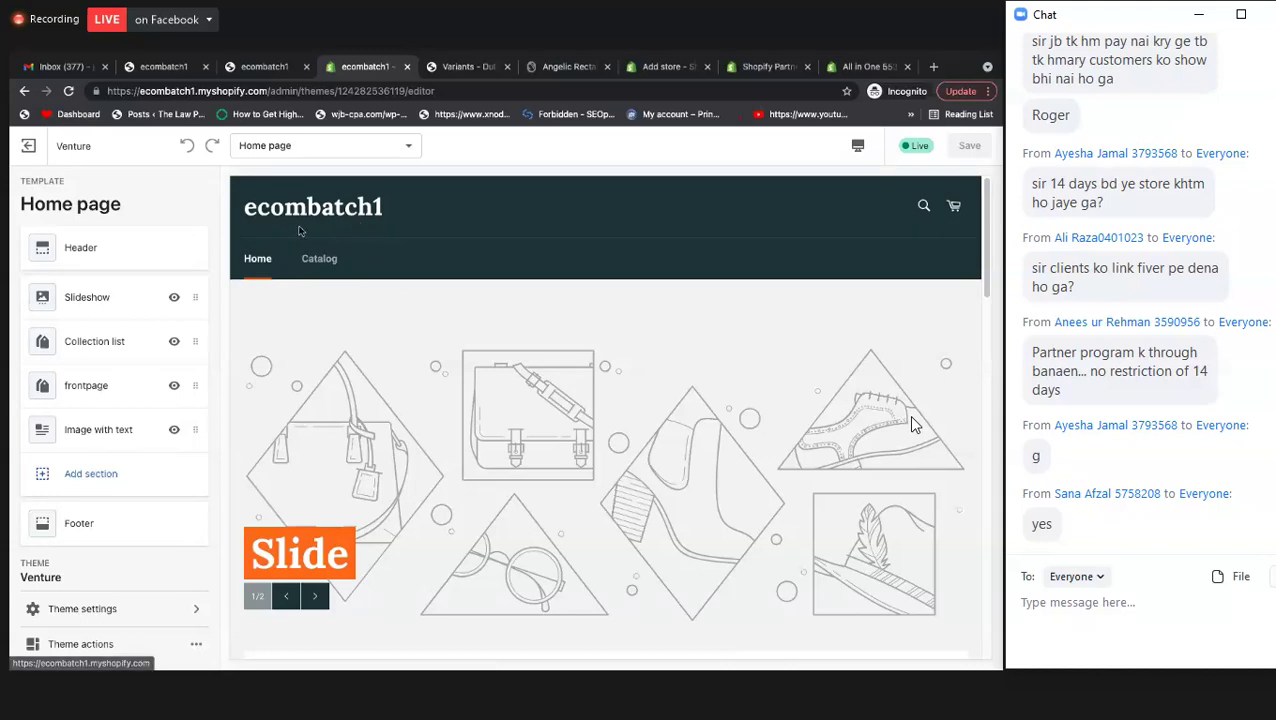
- Open the Header section's settings and start uploading an image from the computer for the logo
left_click(82, 253)
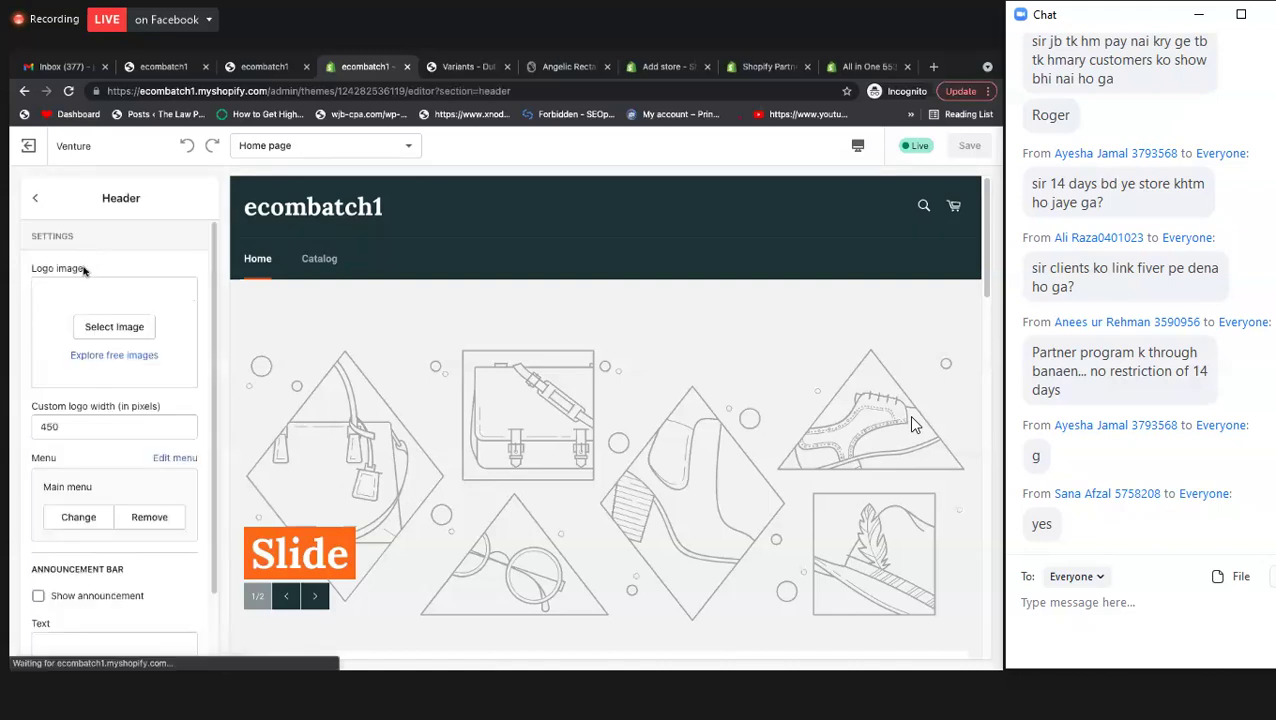
left_click(117, 337)
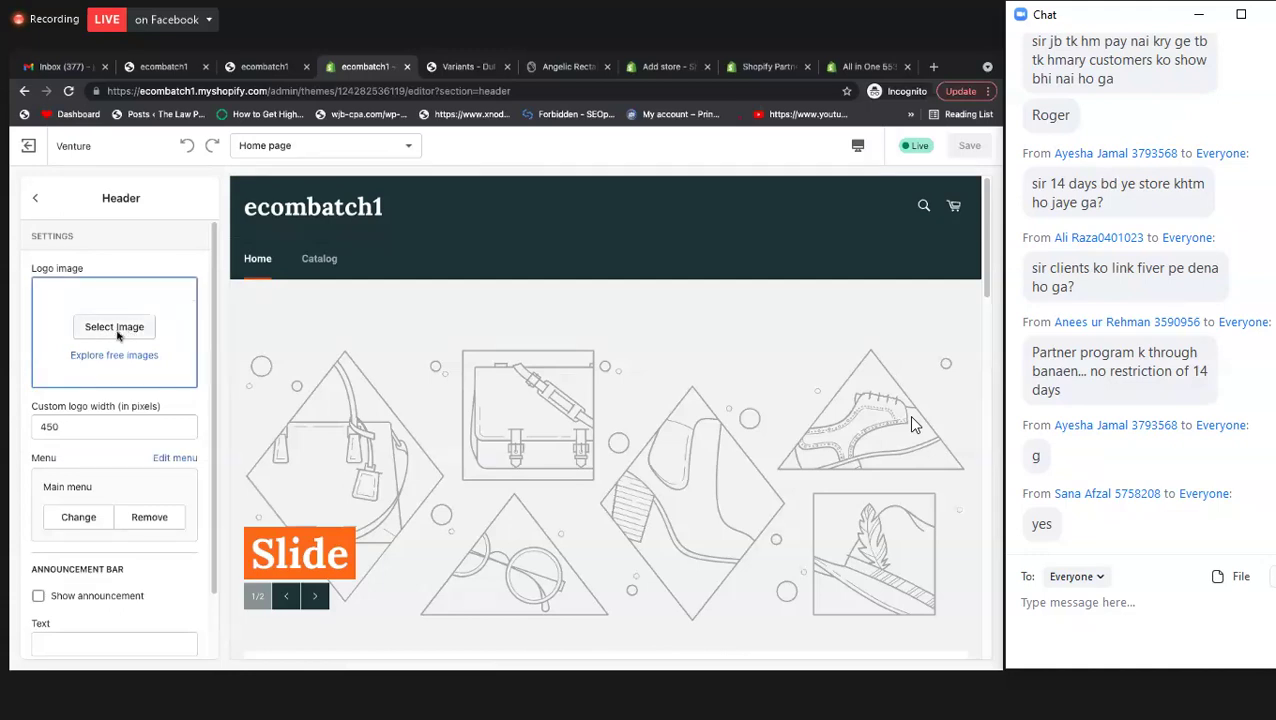
left_click(117, 337)
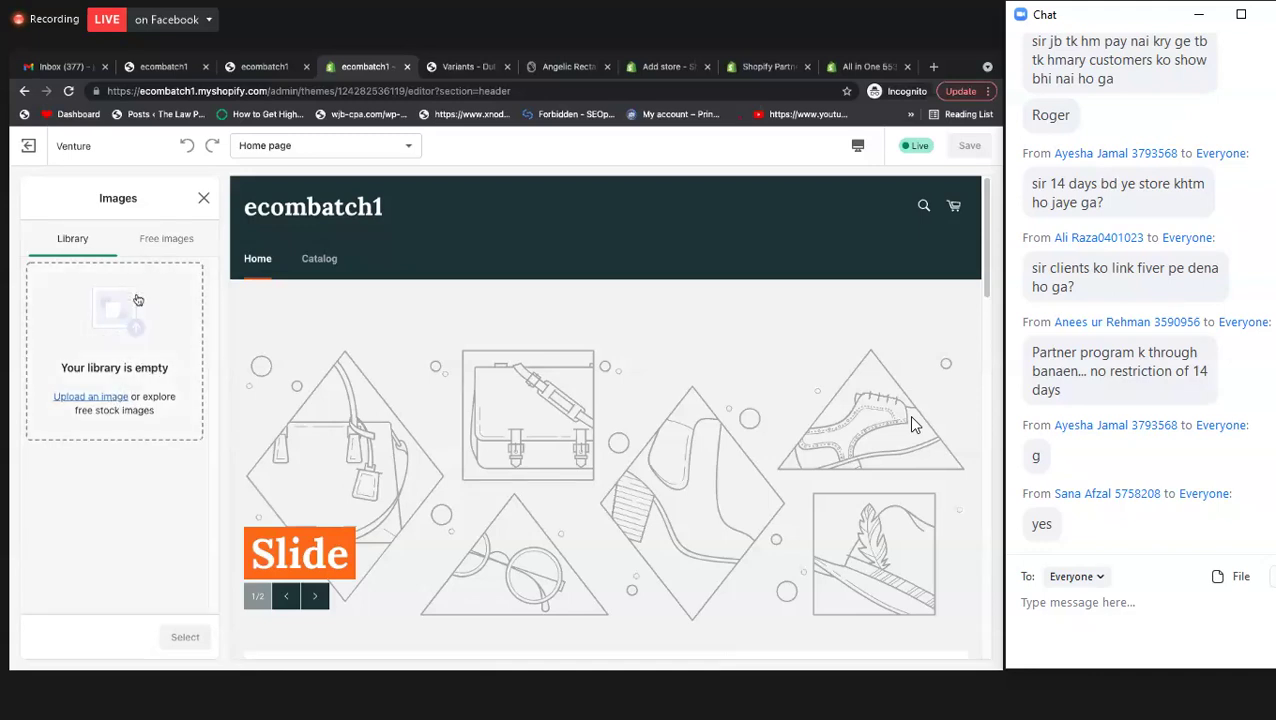
left_click(101, 399)
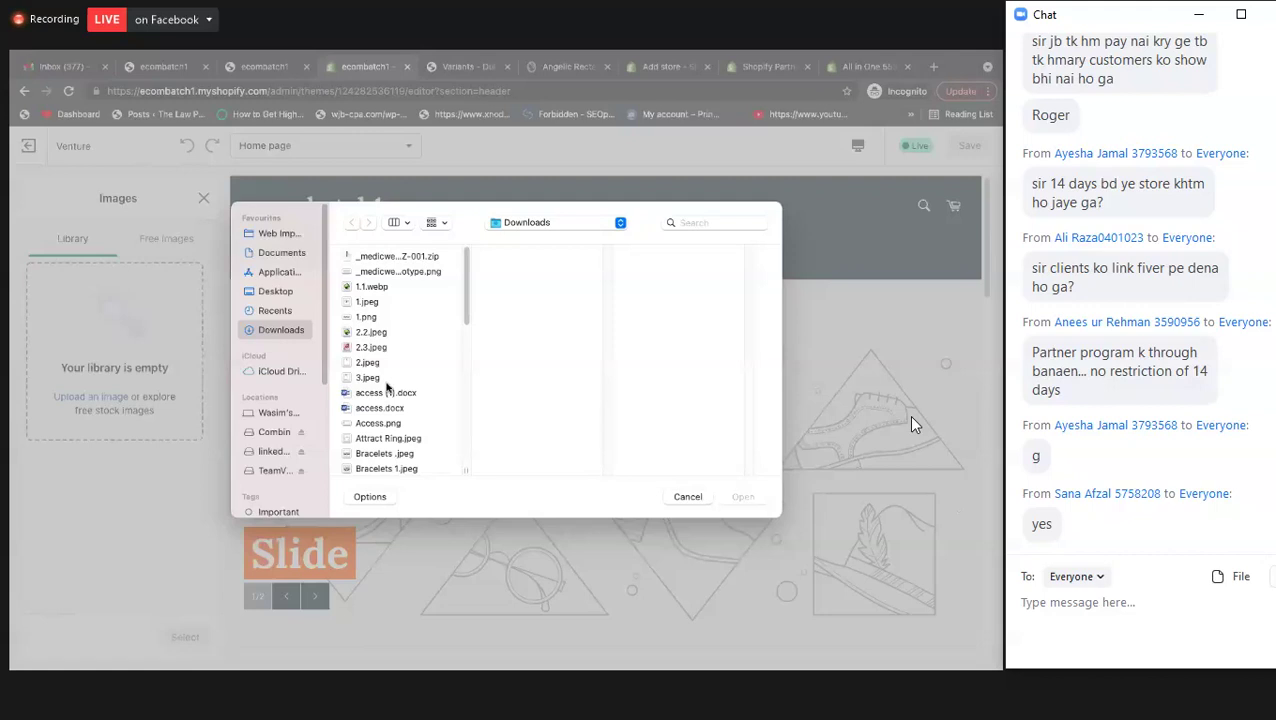
- Look through the Downloads folder and preview its image files for one suitable as the store logo
scroll(386, 387, "down", 10)
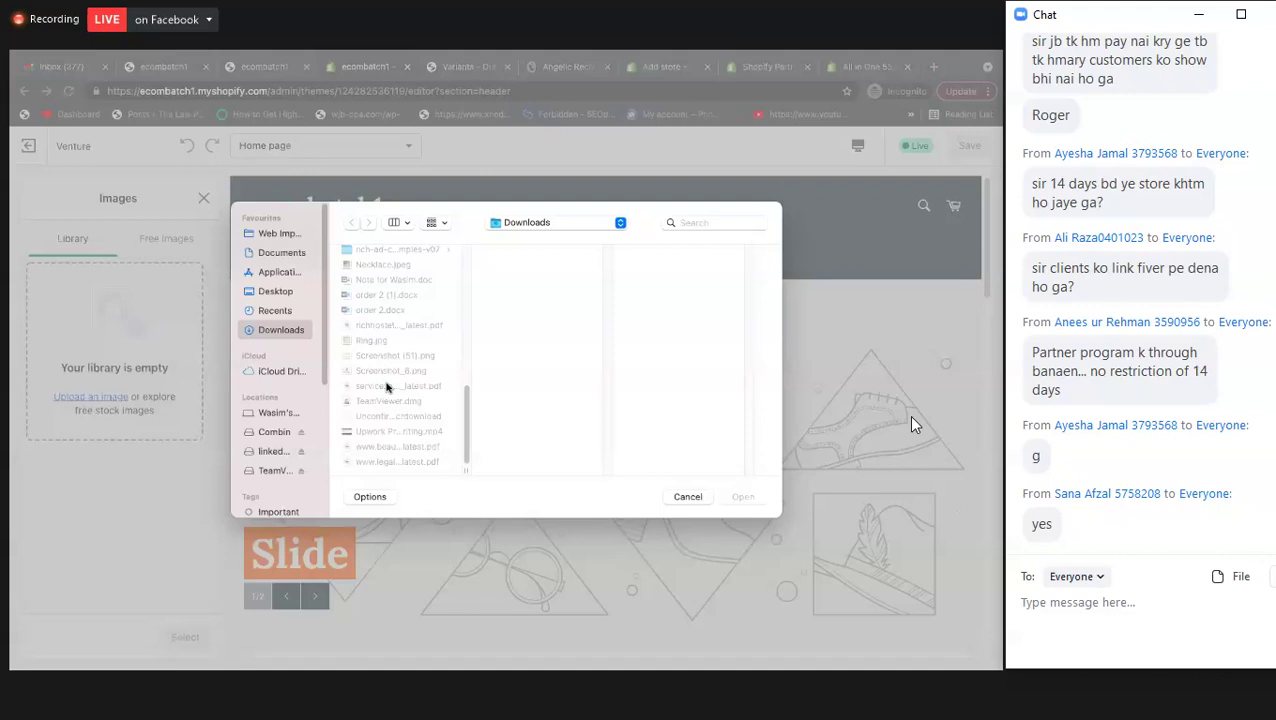
scroll(386, 387, "up", 10)
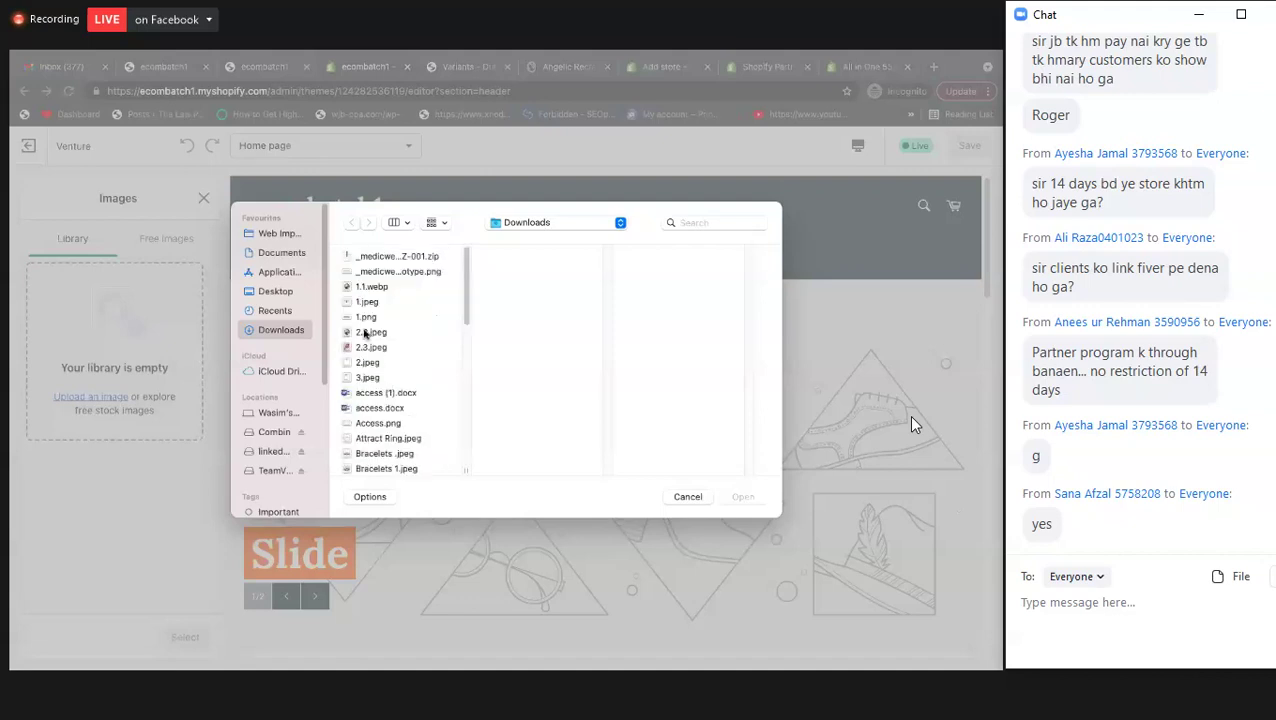
left_click(385, 317)
left_click(371, 302)
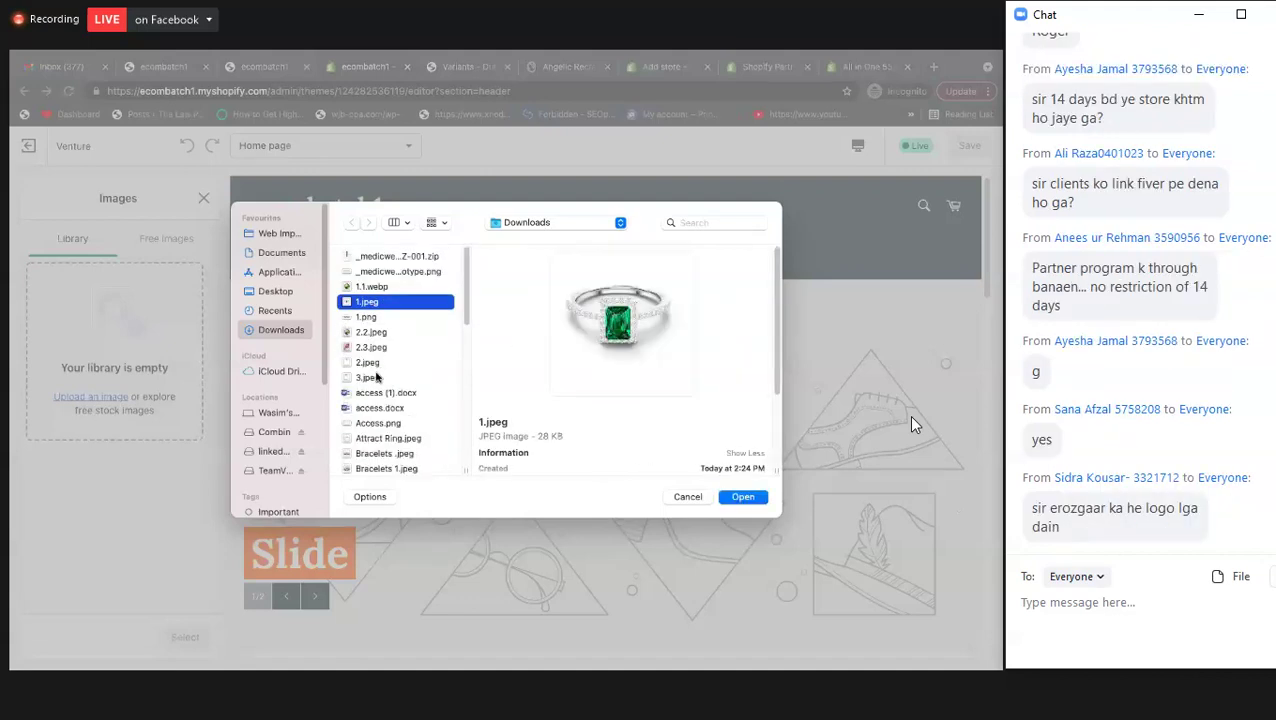
key("Down")
key("Down")
key("Down")
key("Down")
key("Down")
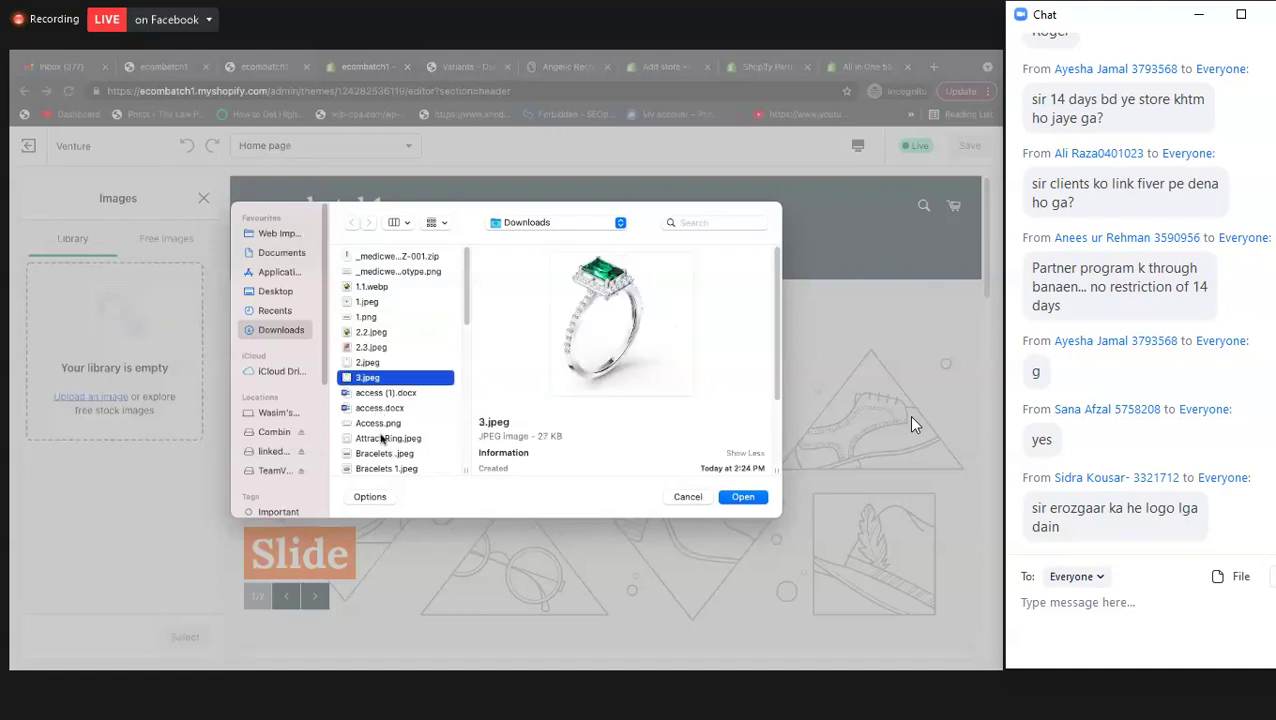
scroll(386, 445, "down", 2)
left_click(380, 420)
scroll(378, 424, "down", 5)
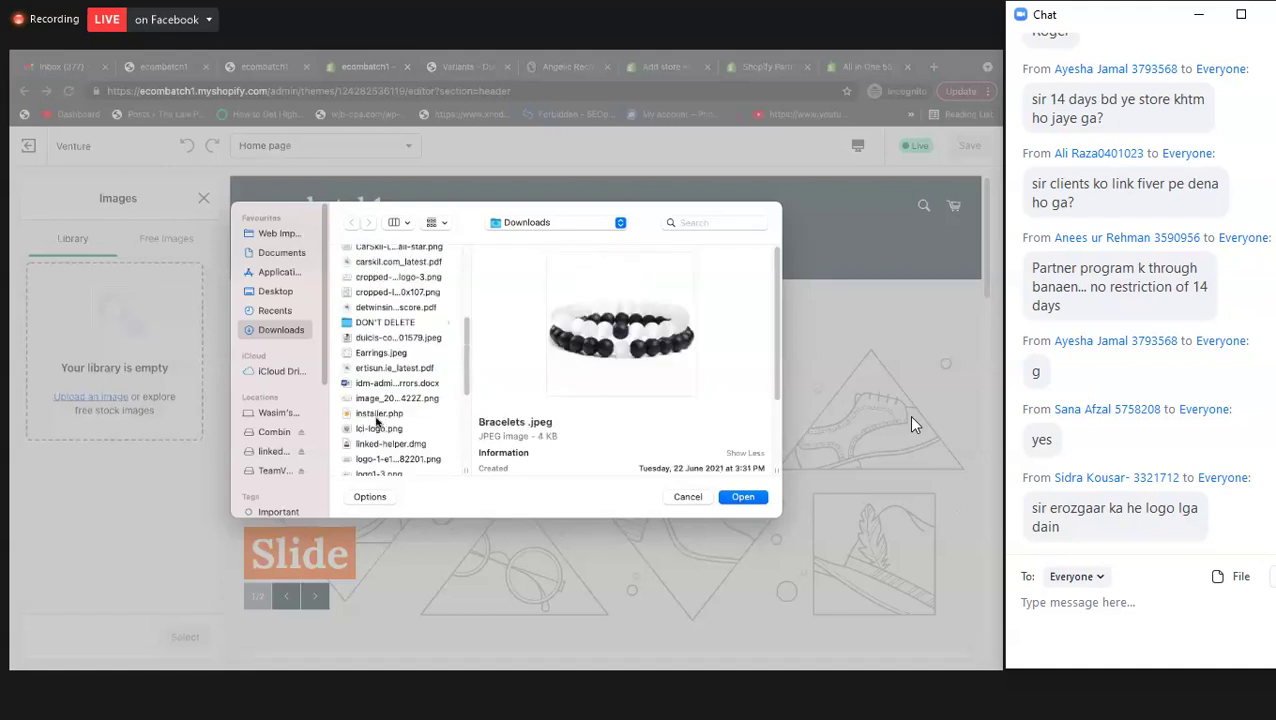
left_click(378, 416)
left_click(378, 352)
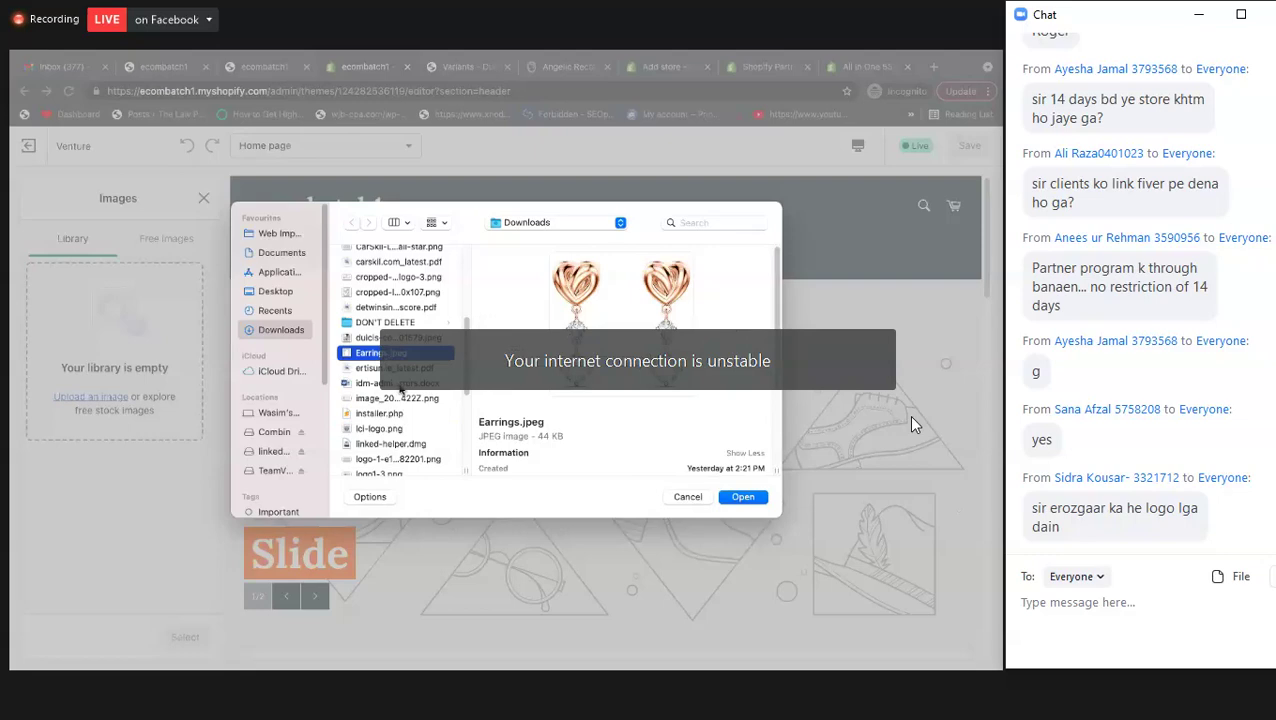
scroll(368, 360, "down", 5)
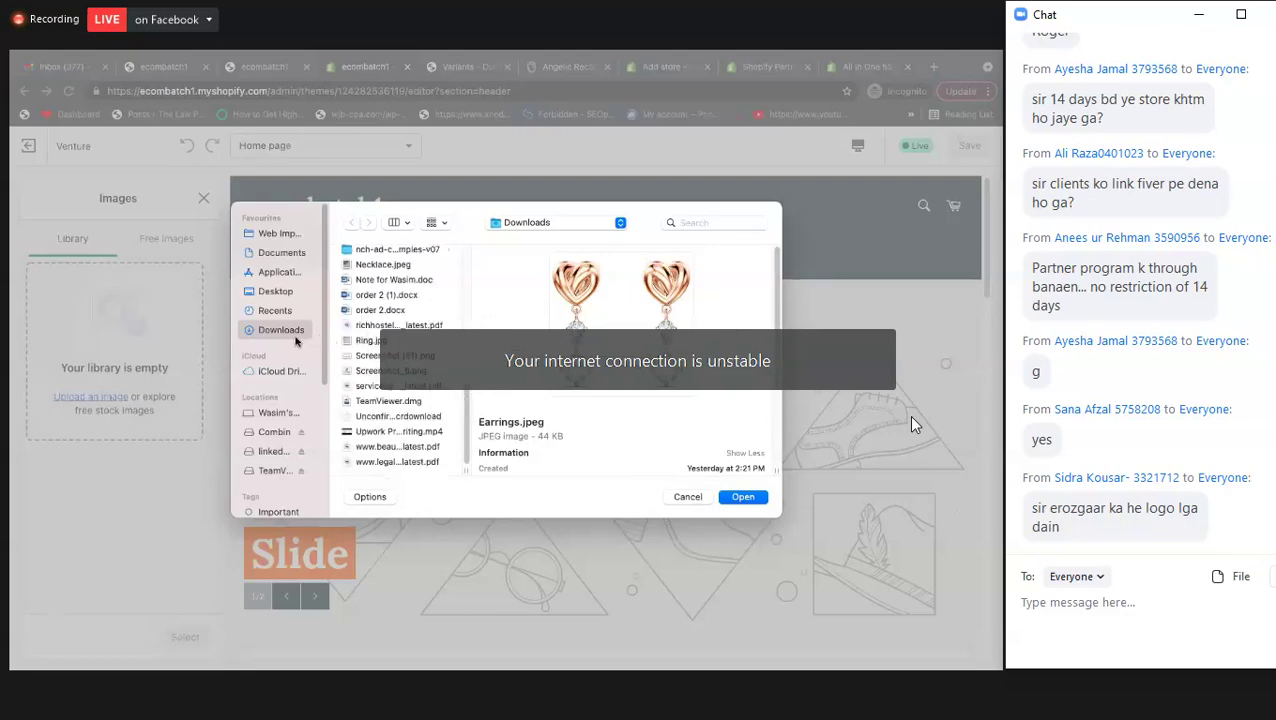
left_click(368, 341)
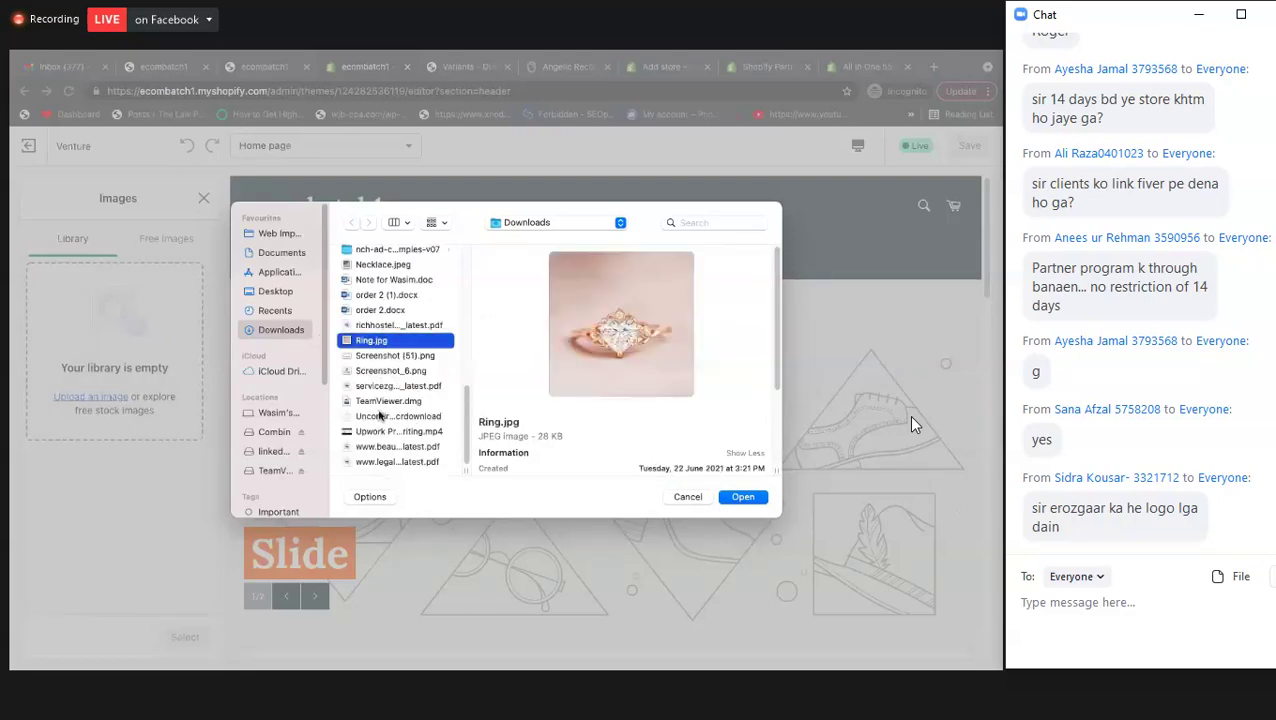
left_click(381, 393)
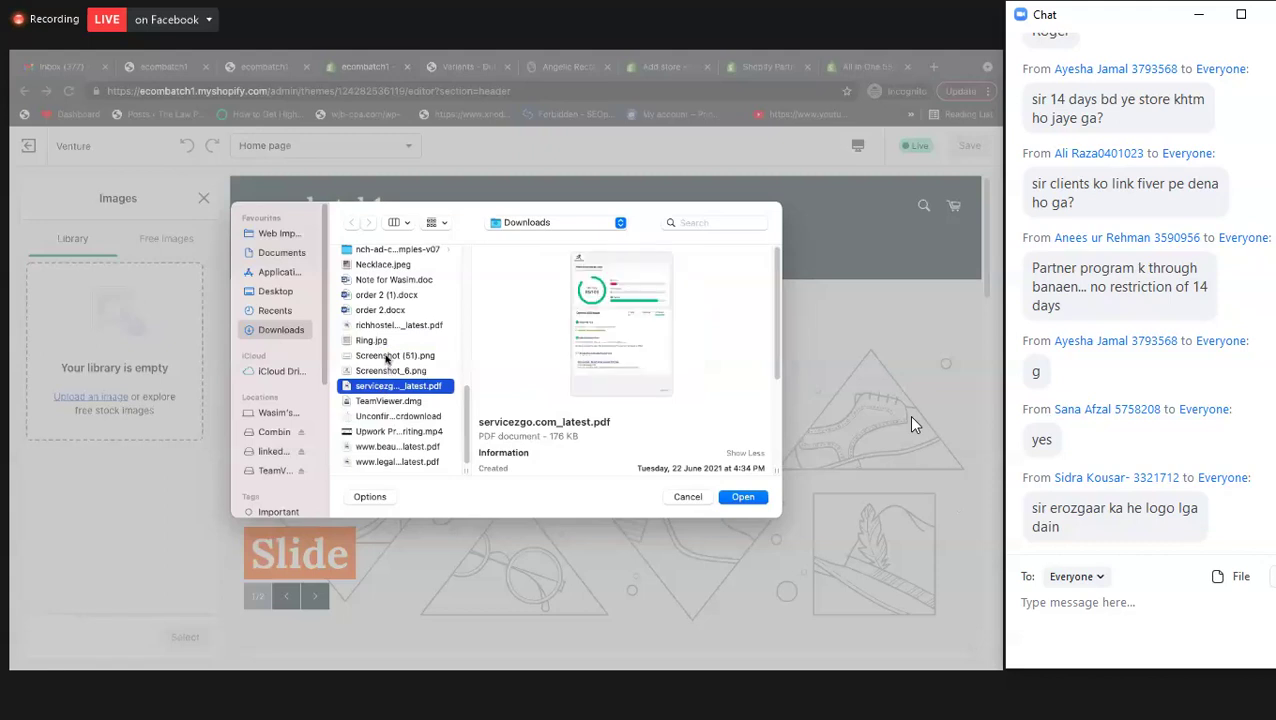
- Upload Screenshot_6.png from the Downloads folder as the header's logo image
key("Up")
key("Up")
scroll(388, 345, "up", 10)
scroll(385, 420, "down", 10)
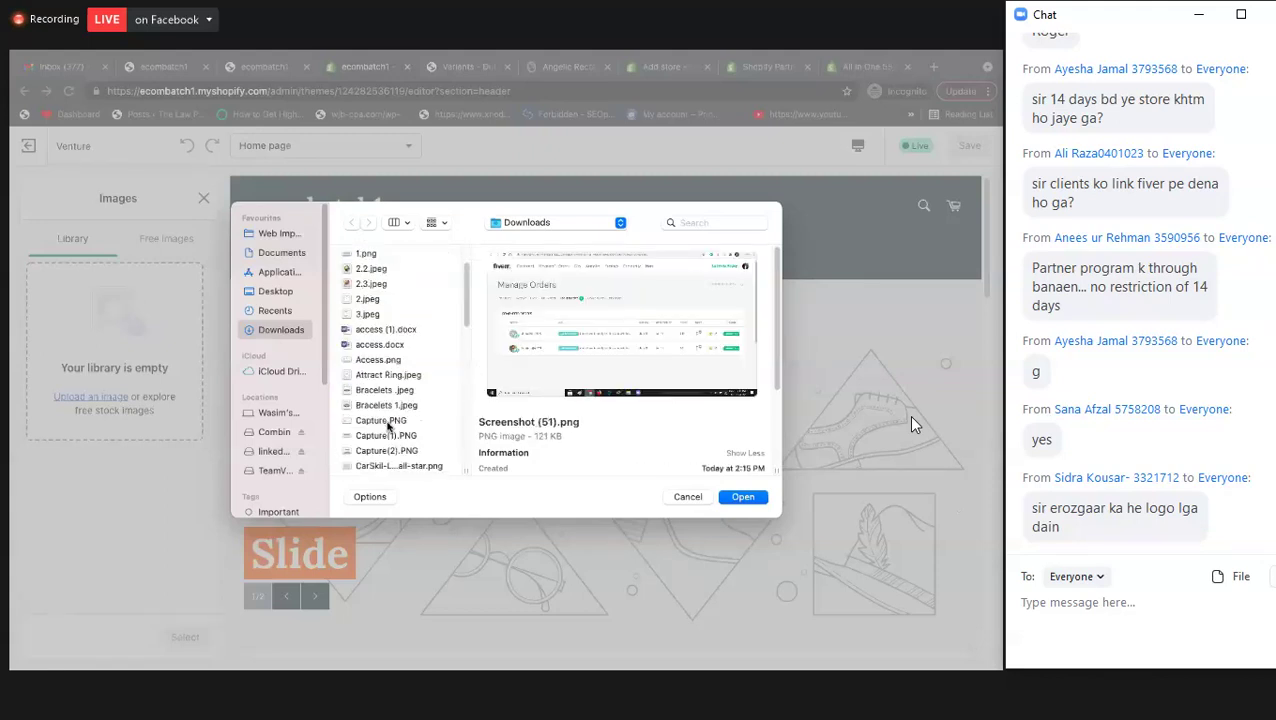
left_click(376, 374)
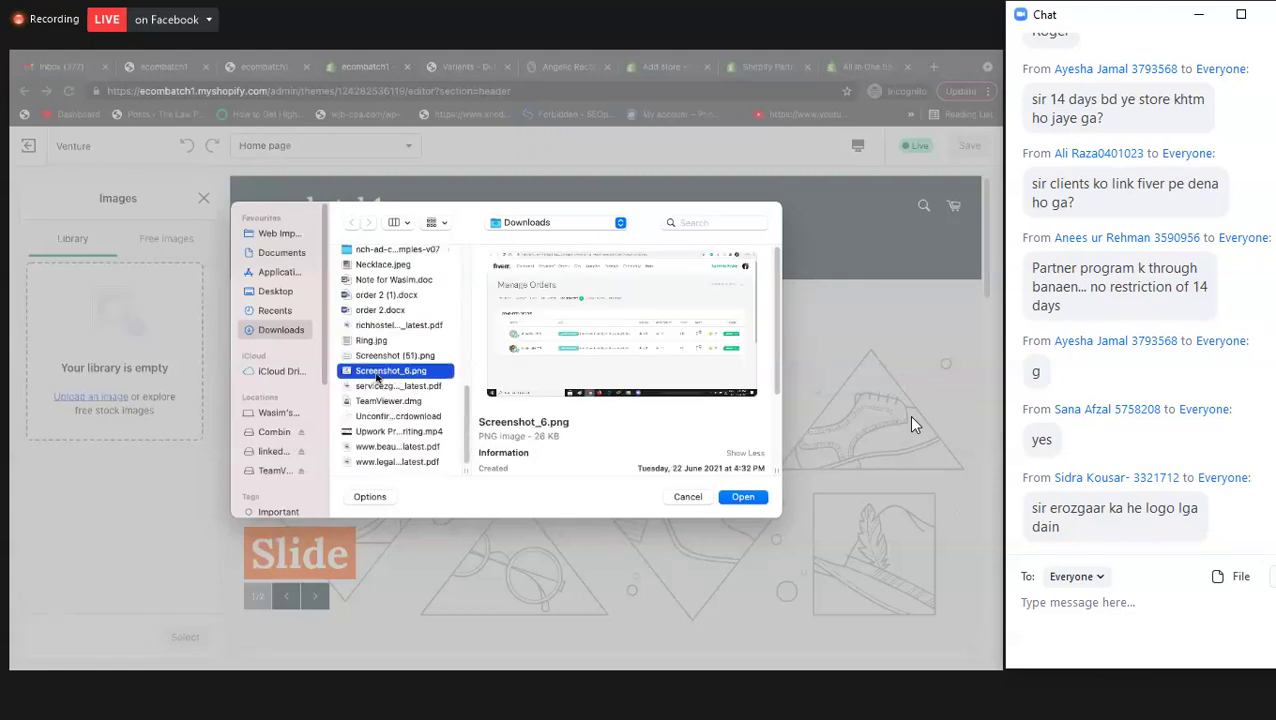
left_click(745, 497)
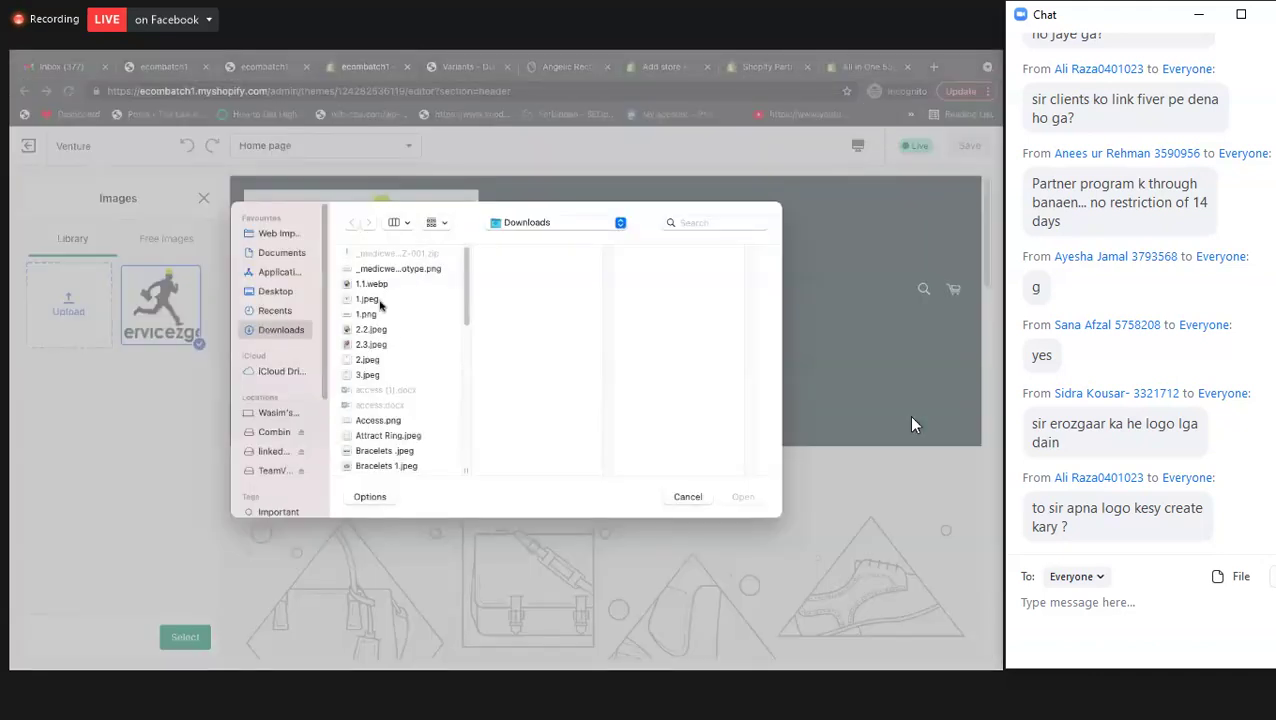
- Upload lci-logo.png from the Downloads folder and use it as the header logo with a custom width of 250 pixels
left_click(379, 289)
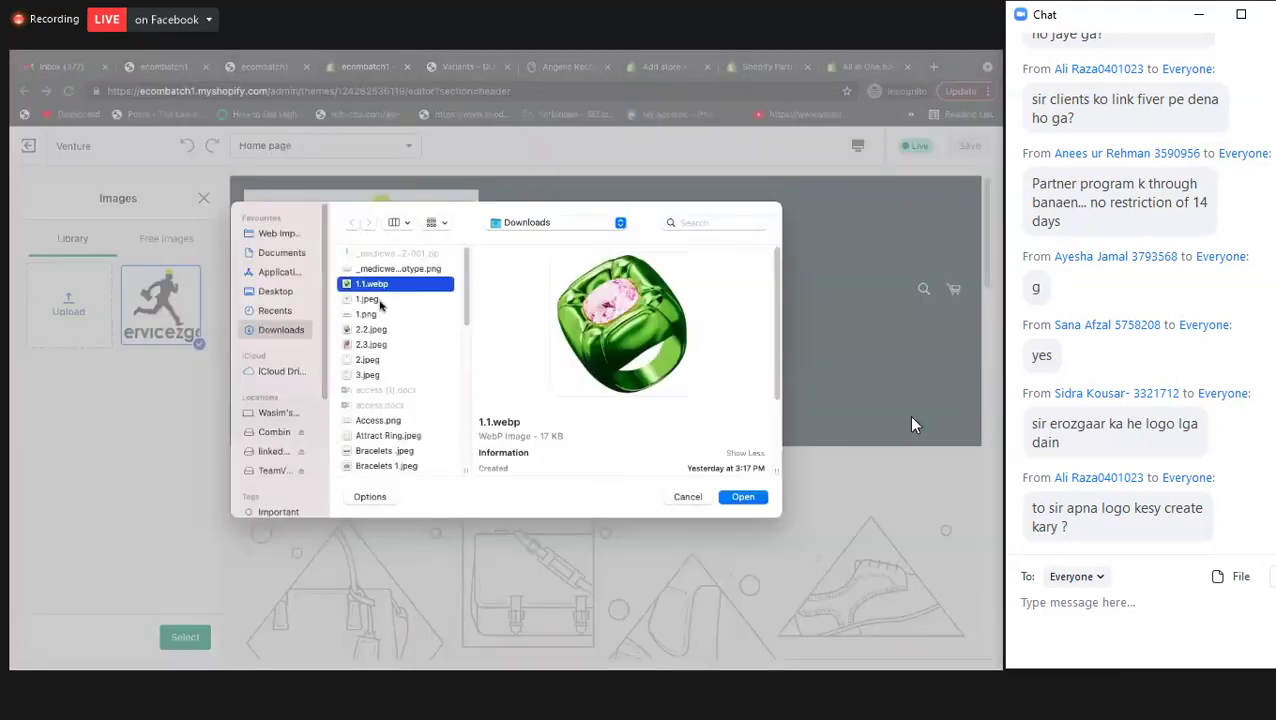
left_click(380, 301)
left_click(377, 332)
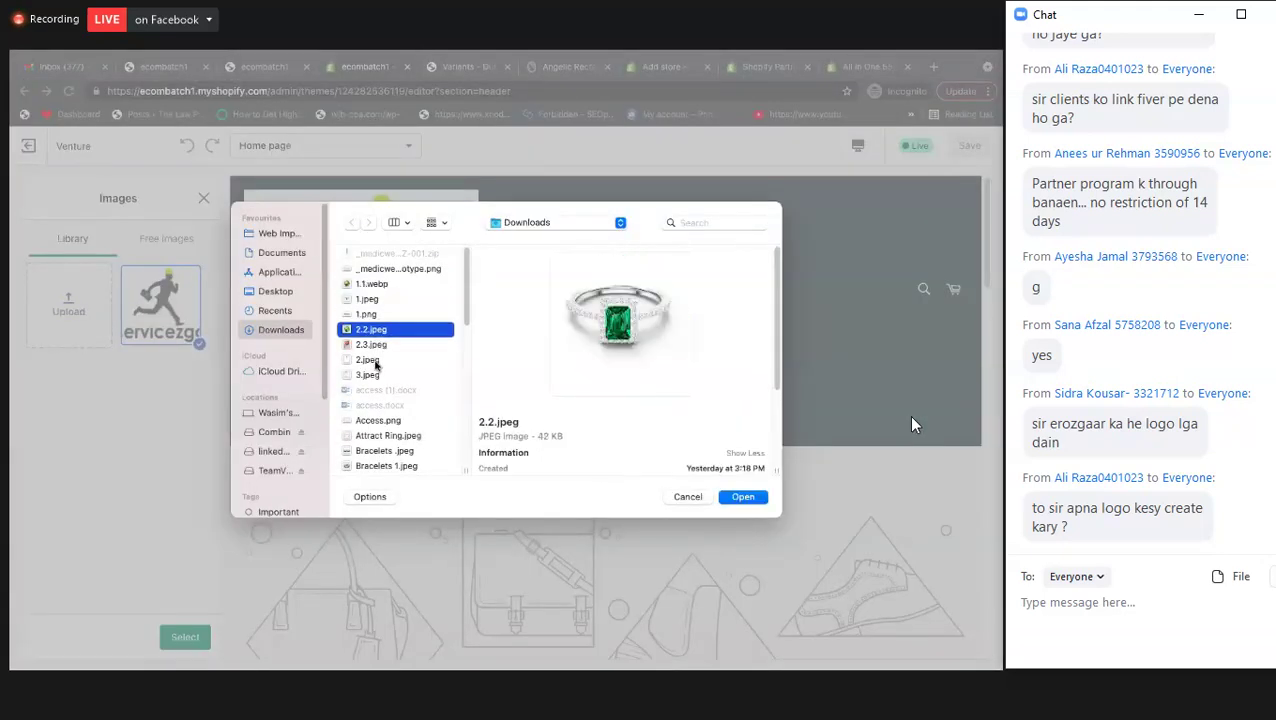
key("Down")
key("Down")
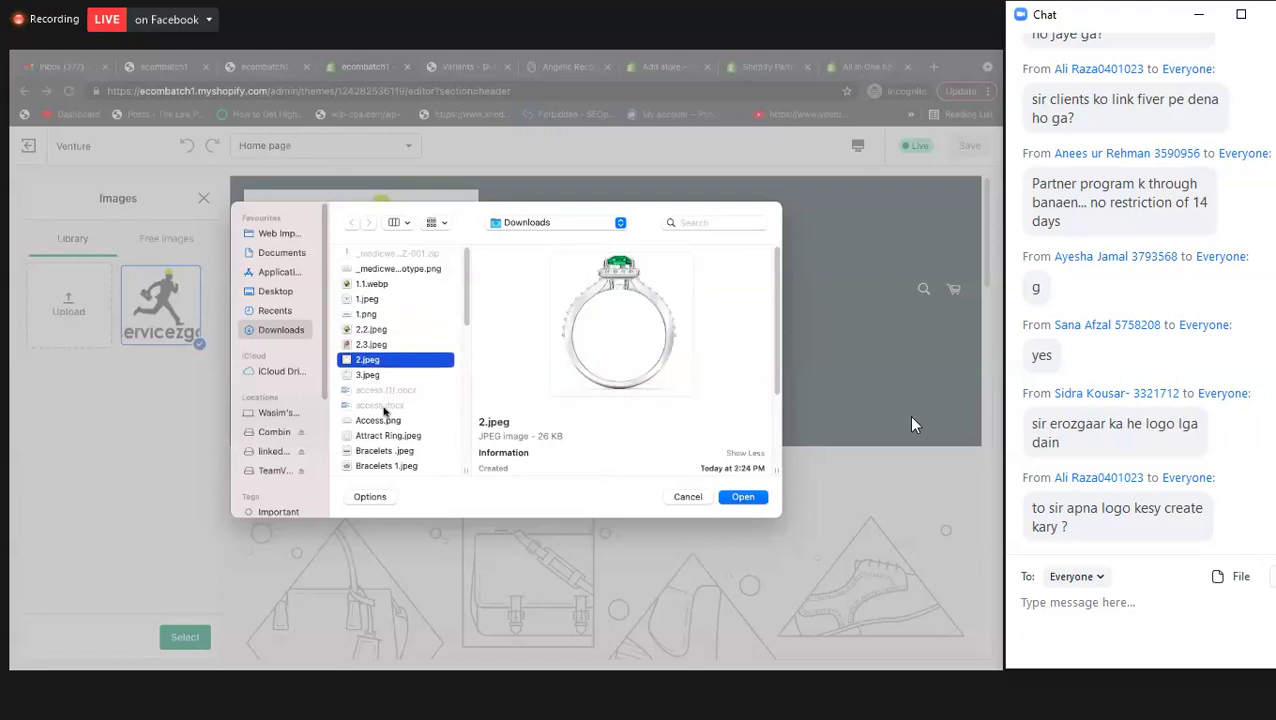
key("Down")
scroll(385, 410, "down", 1)
scroll(385, 409, "down", 3)
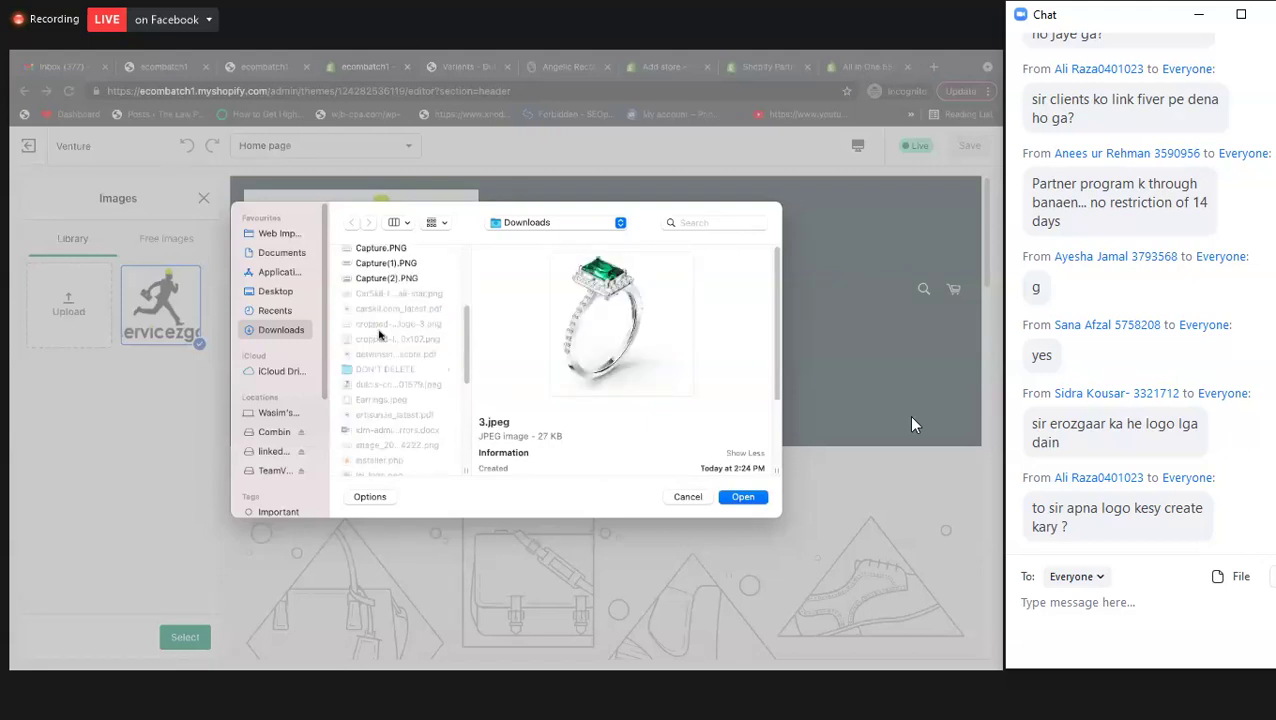
key("Down")
key("Down")
key("Down")
scroll(380, 330, "down", 3)
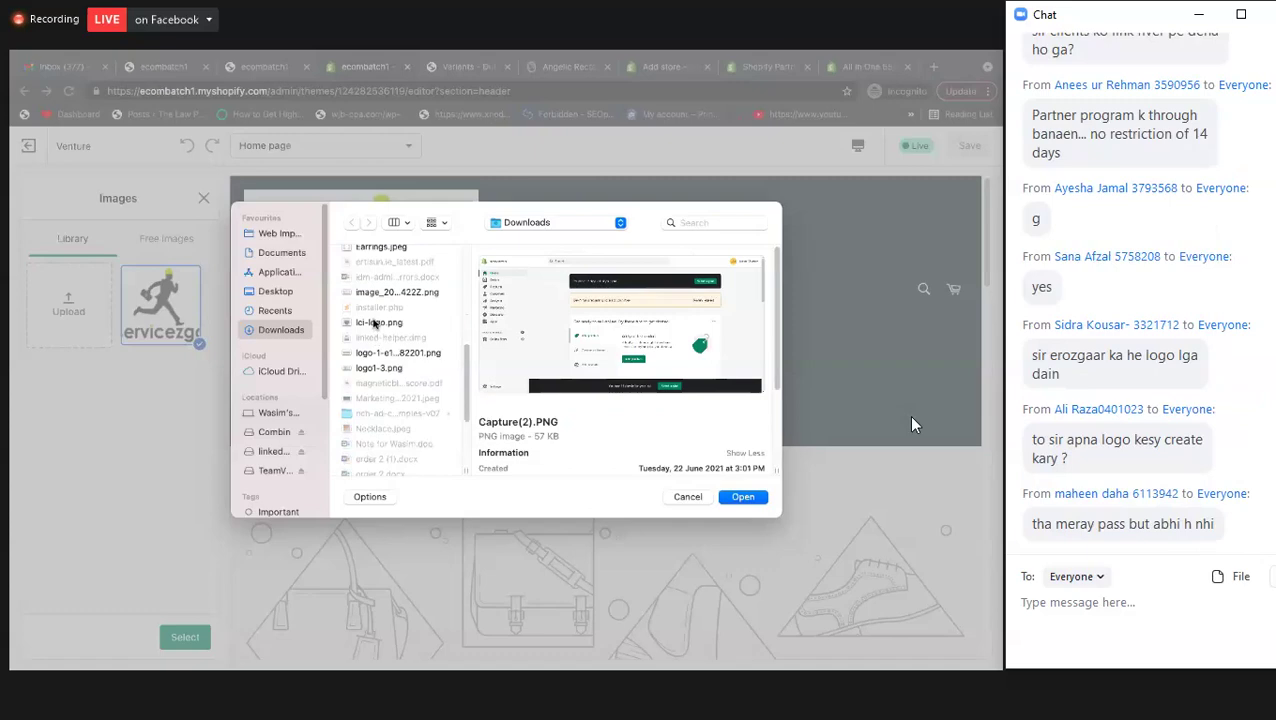
left_click(373, 323)
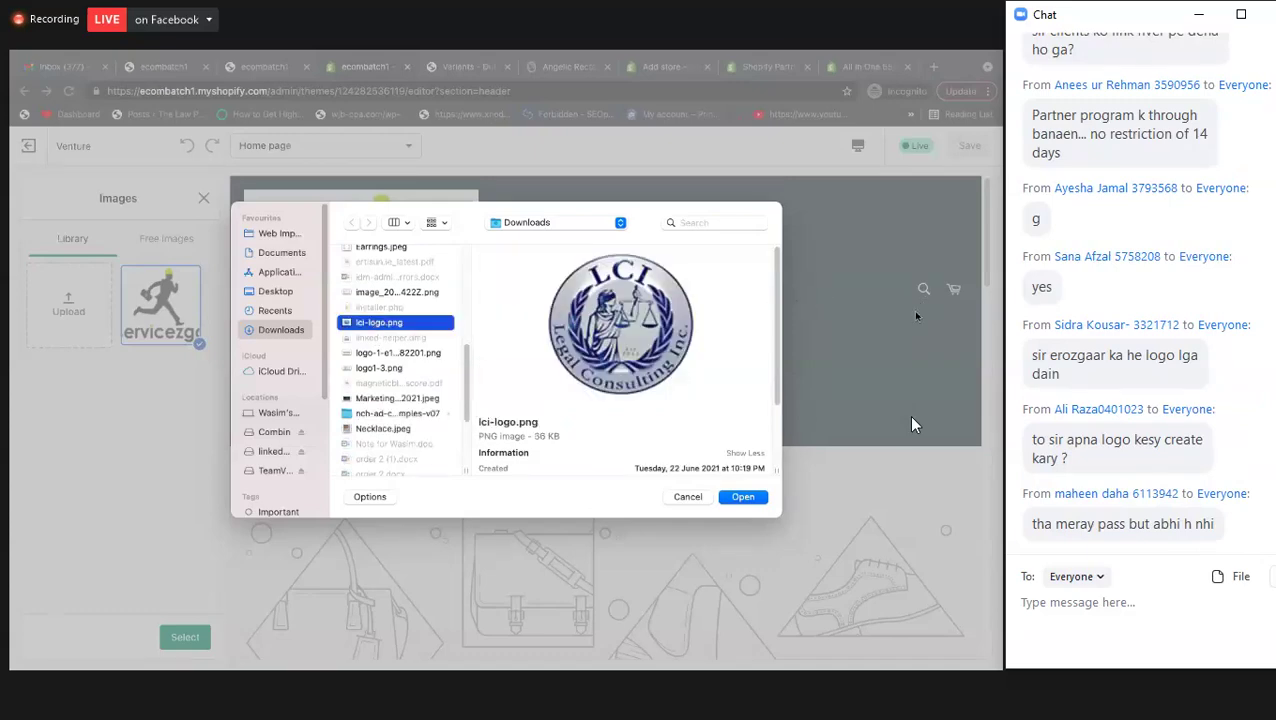
left_click(745, 497)
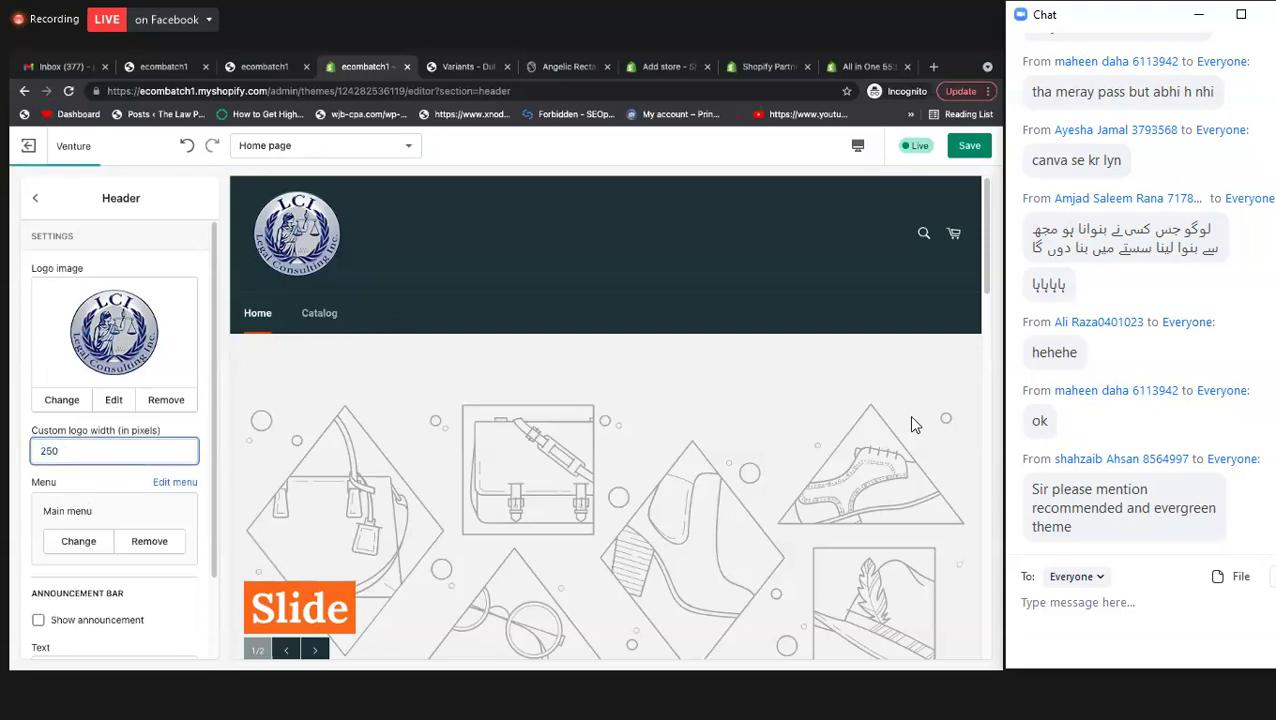
left_click(26, 356)
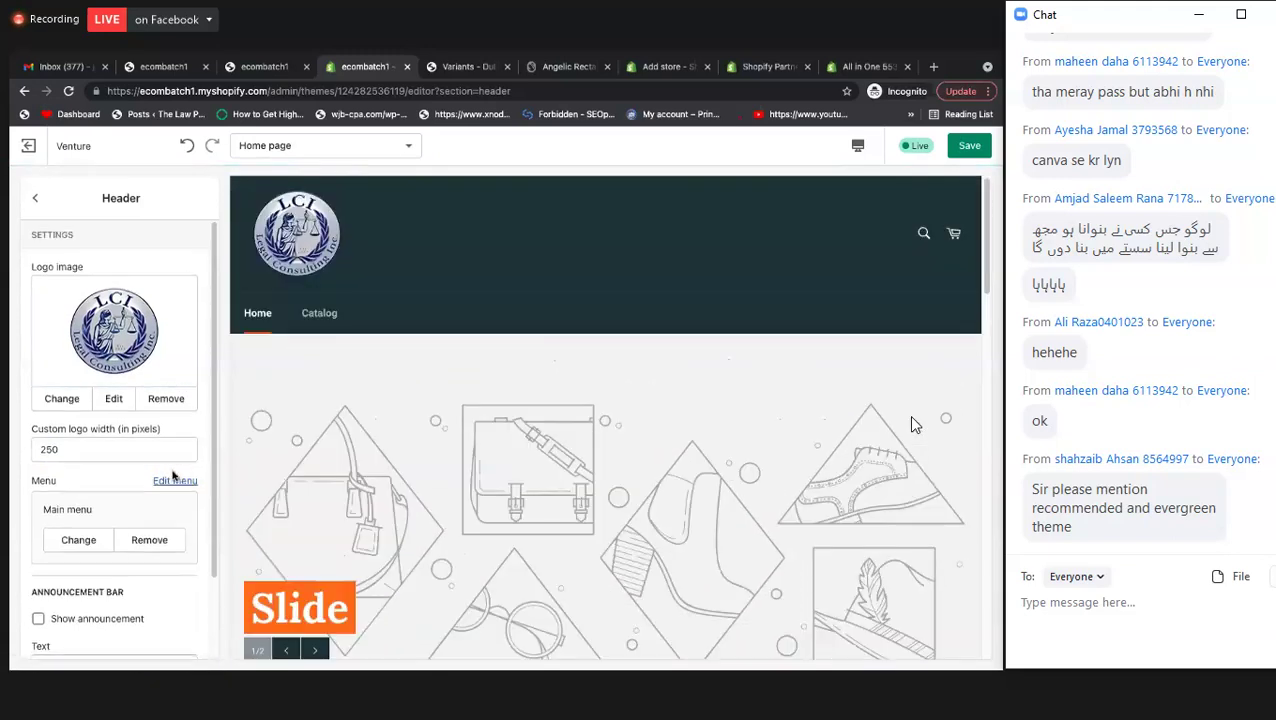
- Review the Header section's logo, menu and announcement bar settings
scroll(111, 365, "down", 2)
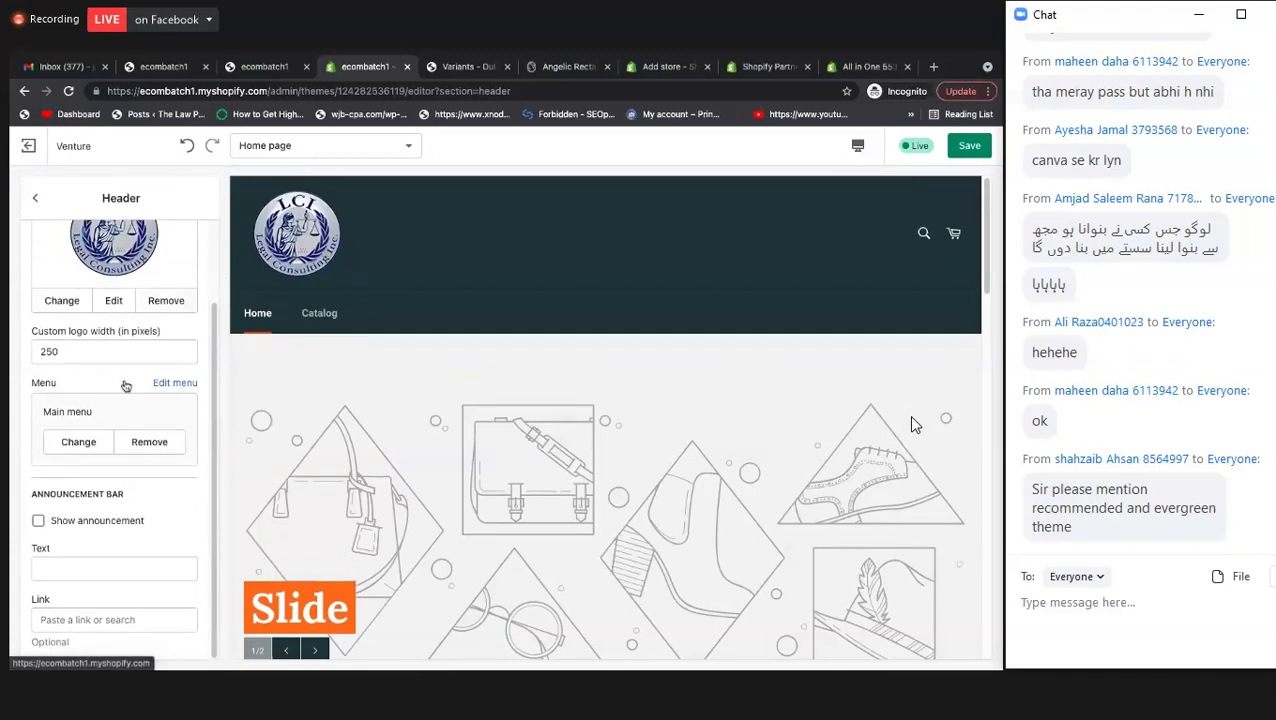
scroll(122, 382, "up", 2)
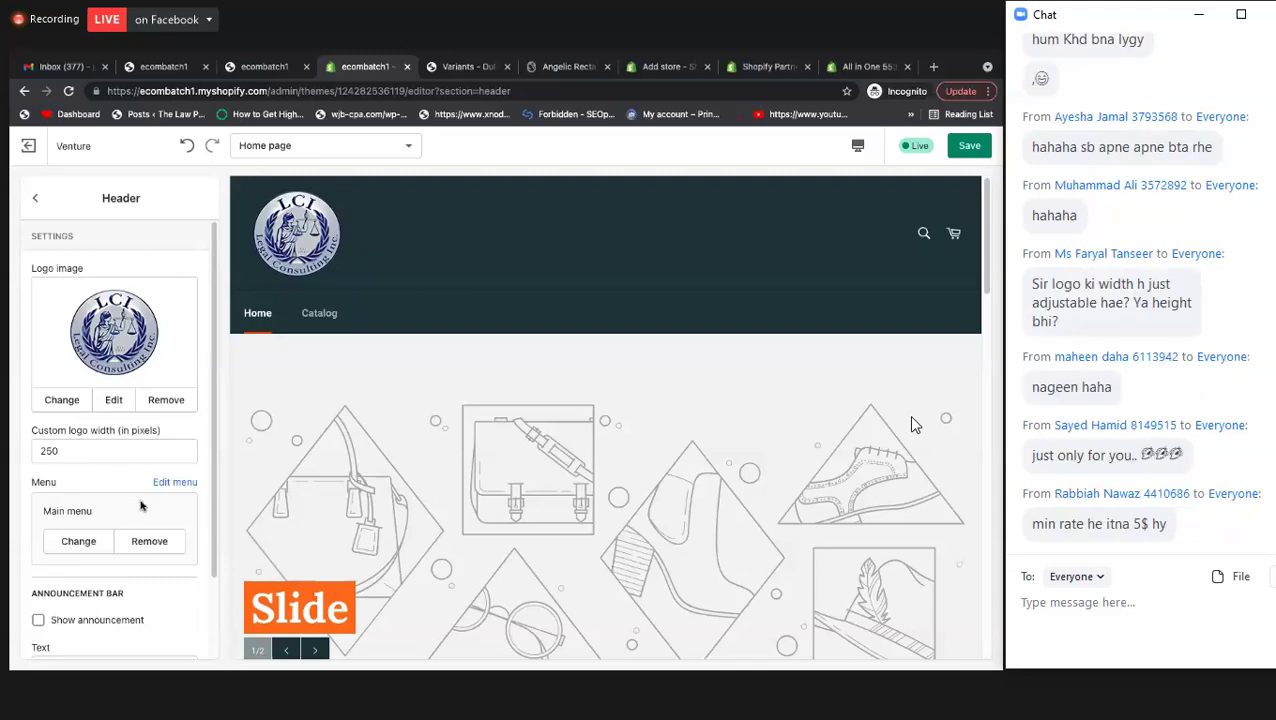
scroll(84, 503, "down", 1)
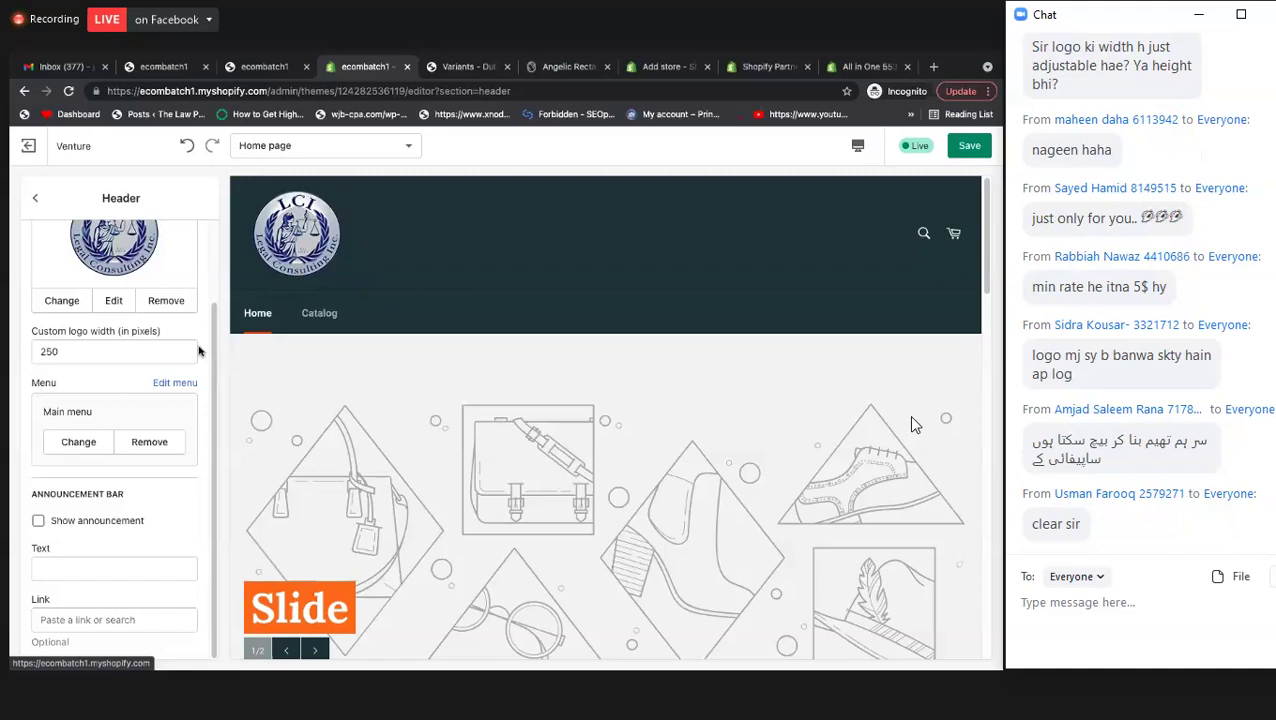
scroll(176, 329, "up", 2)
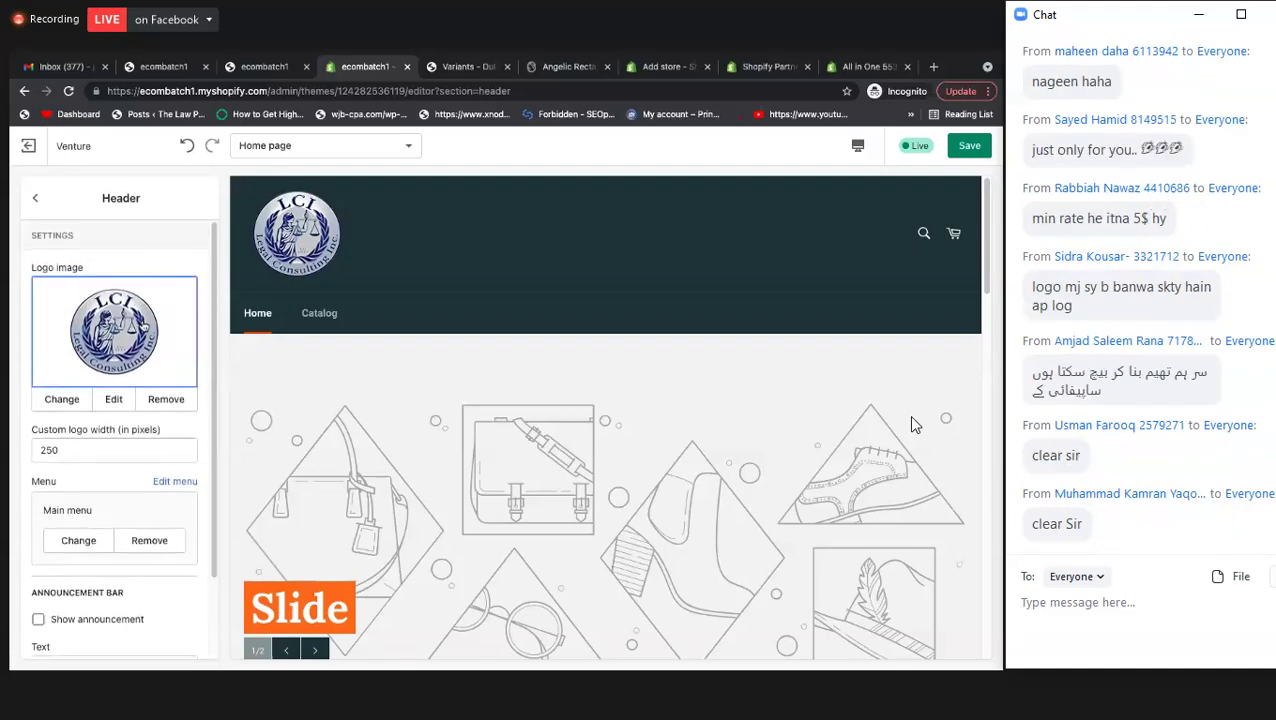
scroll(70, 387, "down", 1)
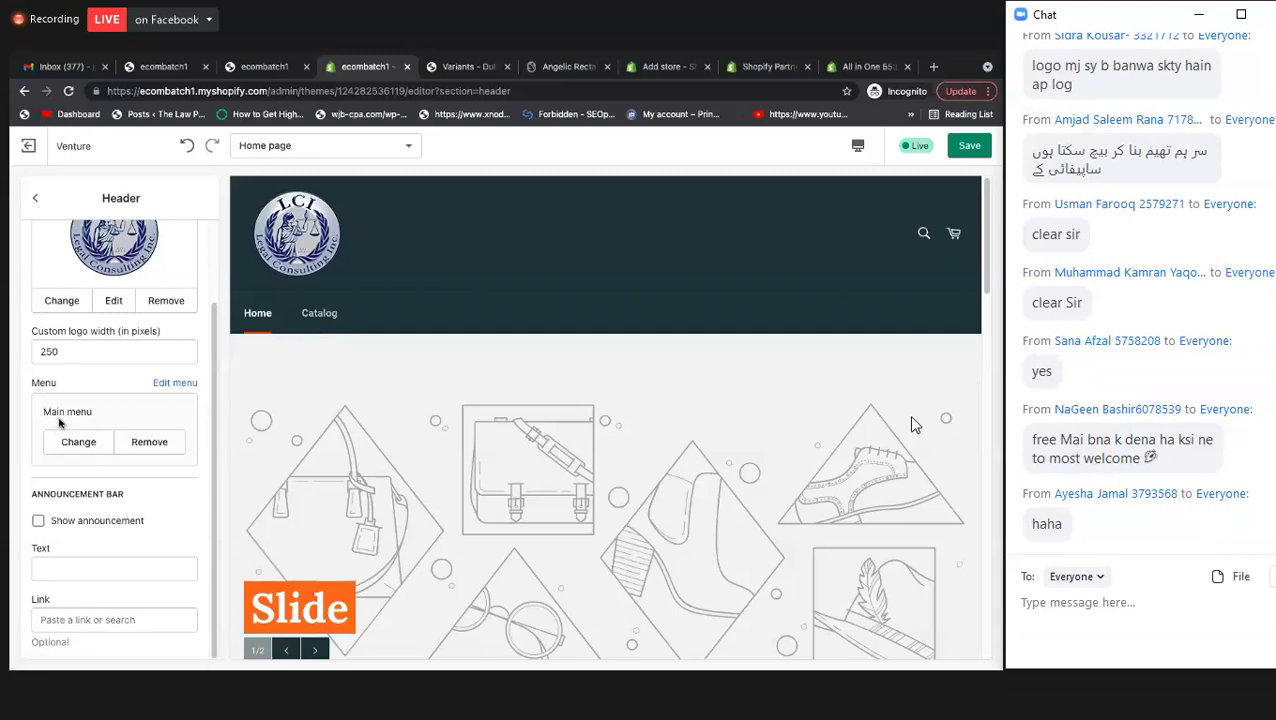
- View the main menu's edit page in the store admin, and check which menus can be selected for the header
left_click(171, 383)
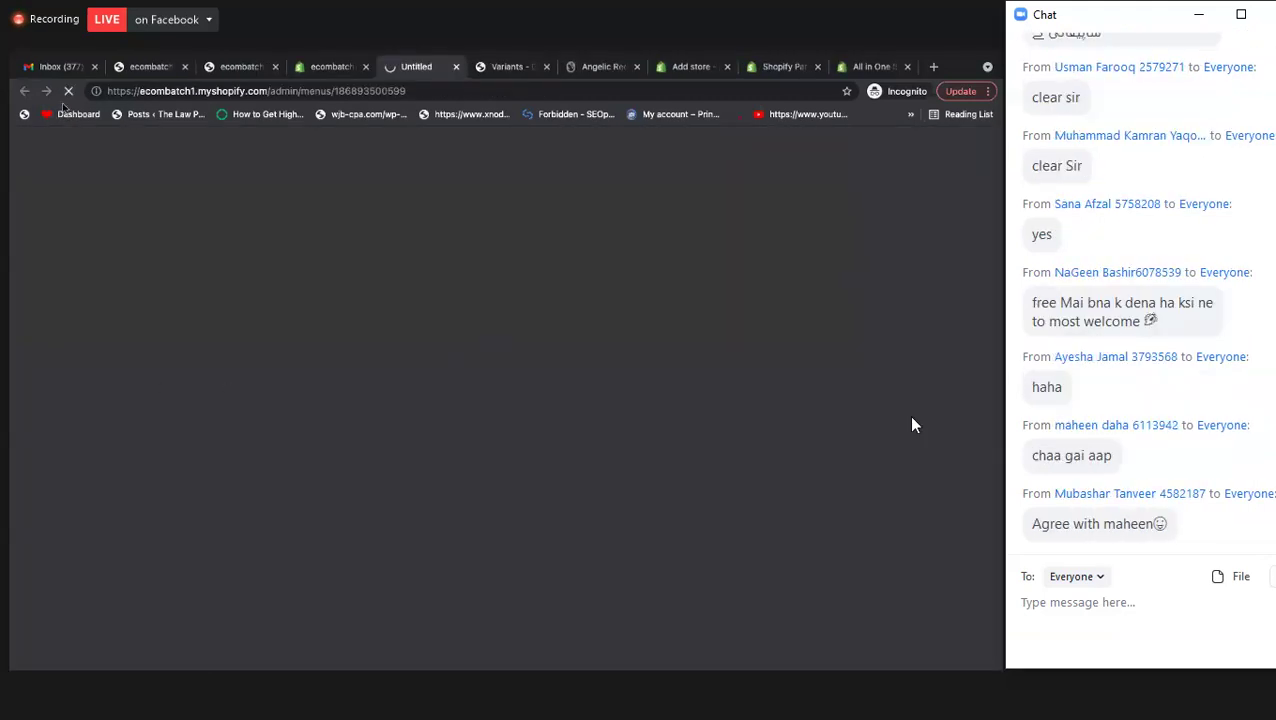
left_click(330, 66)
left_click(443, 72)
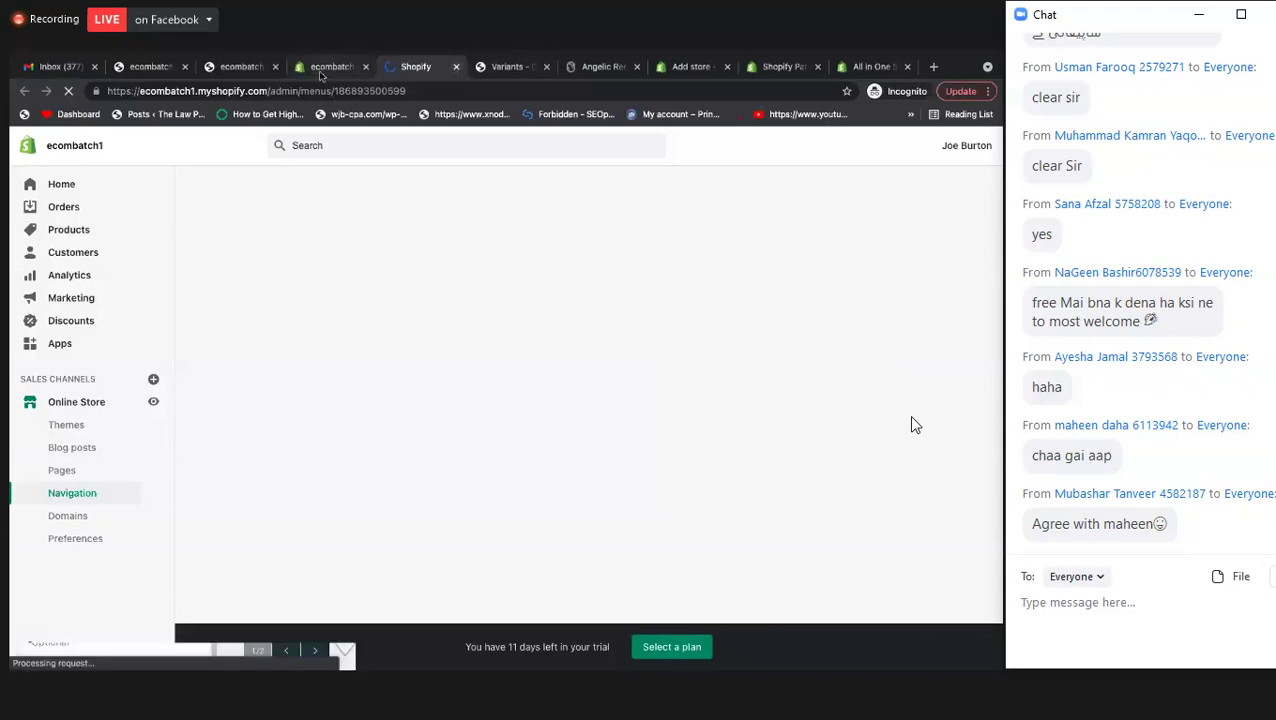
key("ctrl+w")
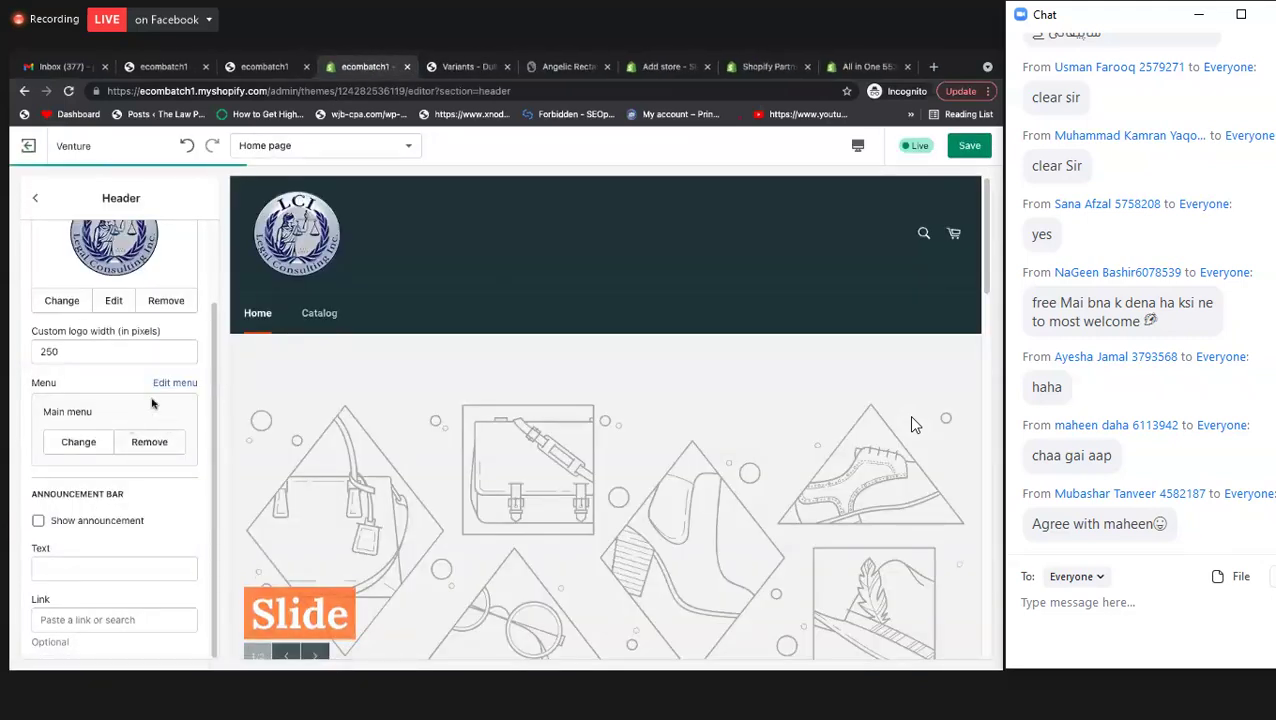
left_click(79, 442)
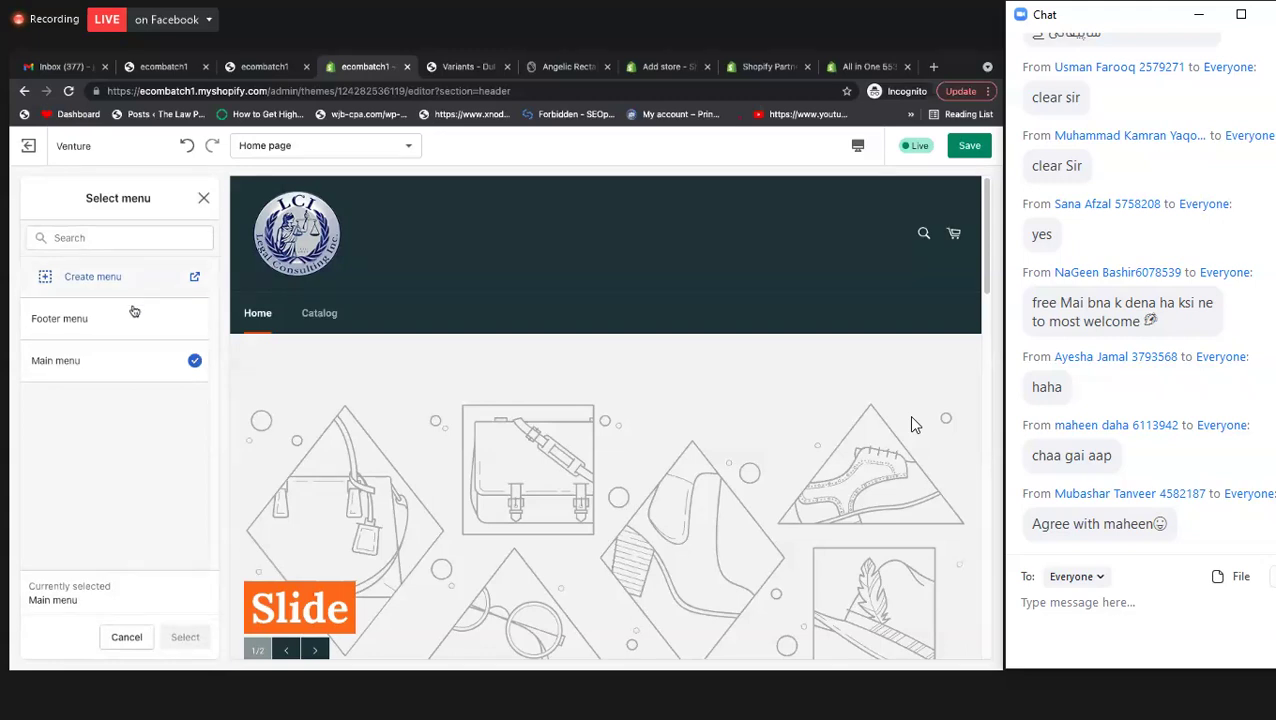
left_click(204, 199)
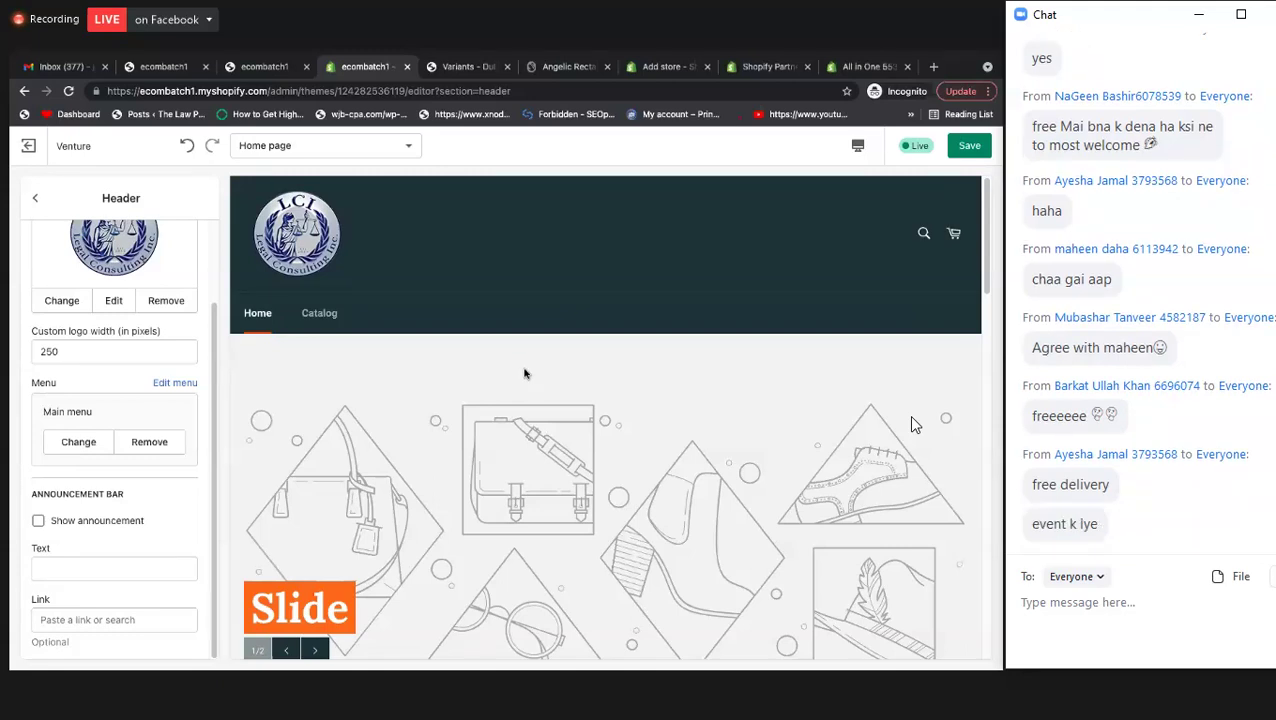
- Show the header's announcement bar with the text "Free Shipping Available For This Month"
left_click(38, 522)
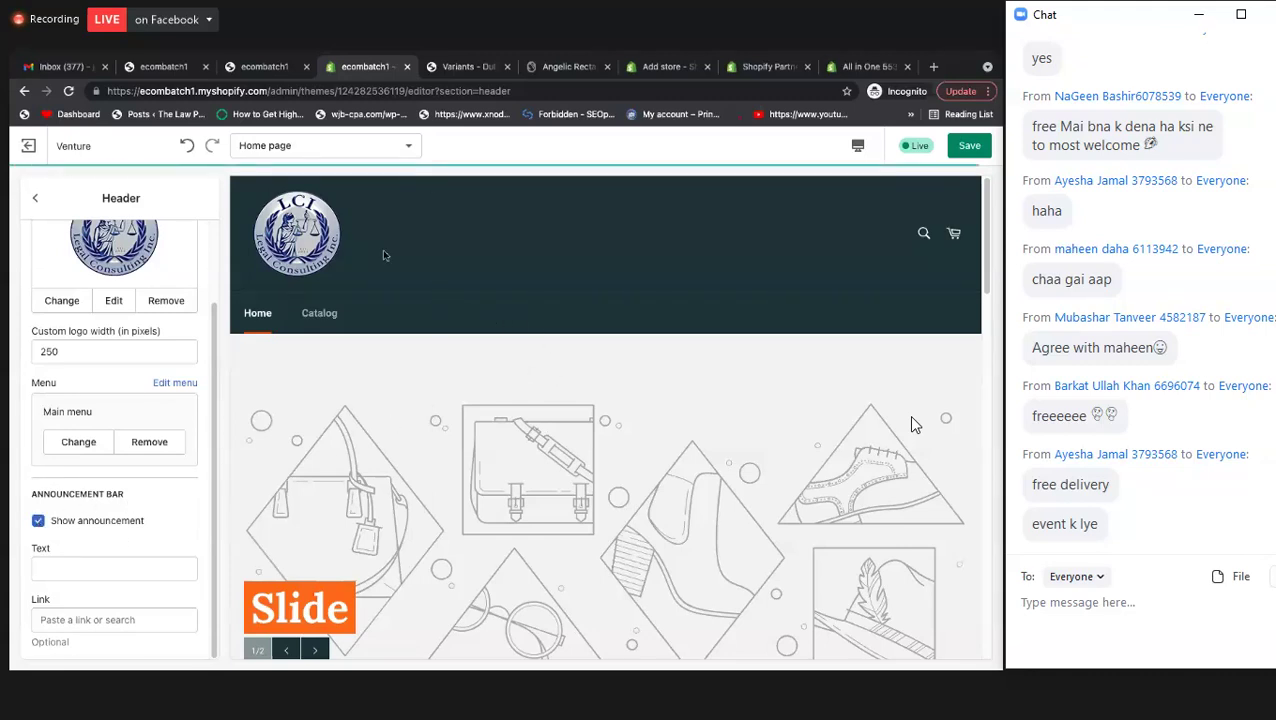
left_click(83, 570)
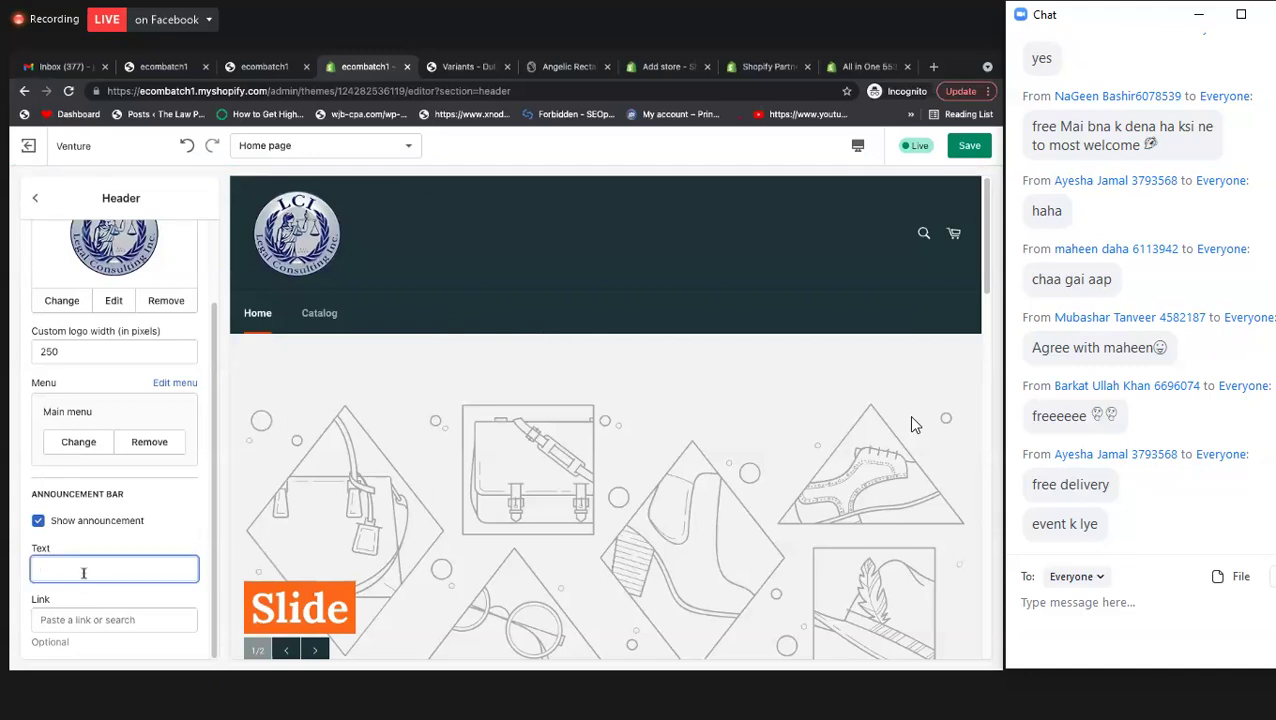
type("Free")
type("ipping Available")
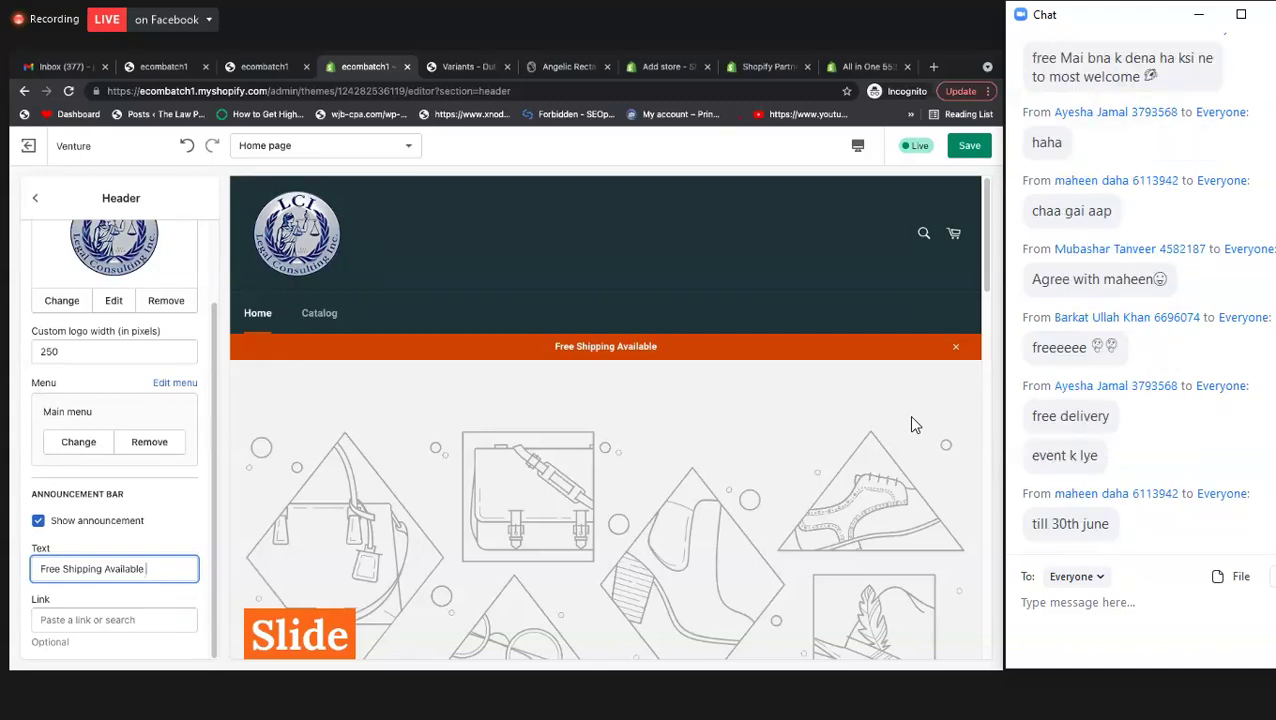
type("For Th")
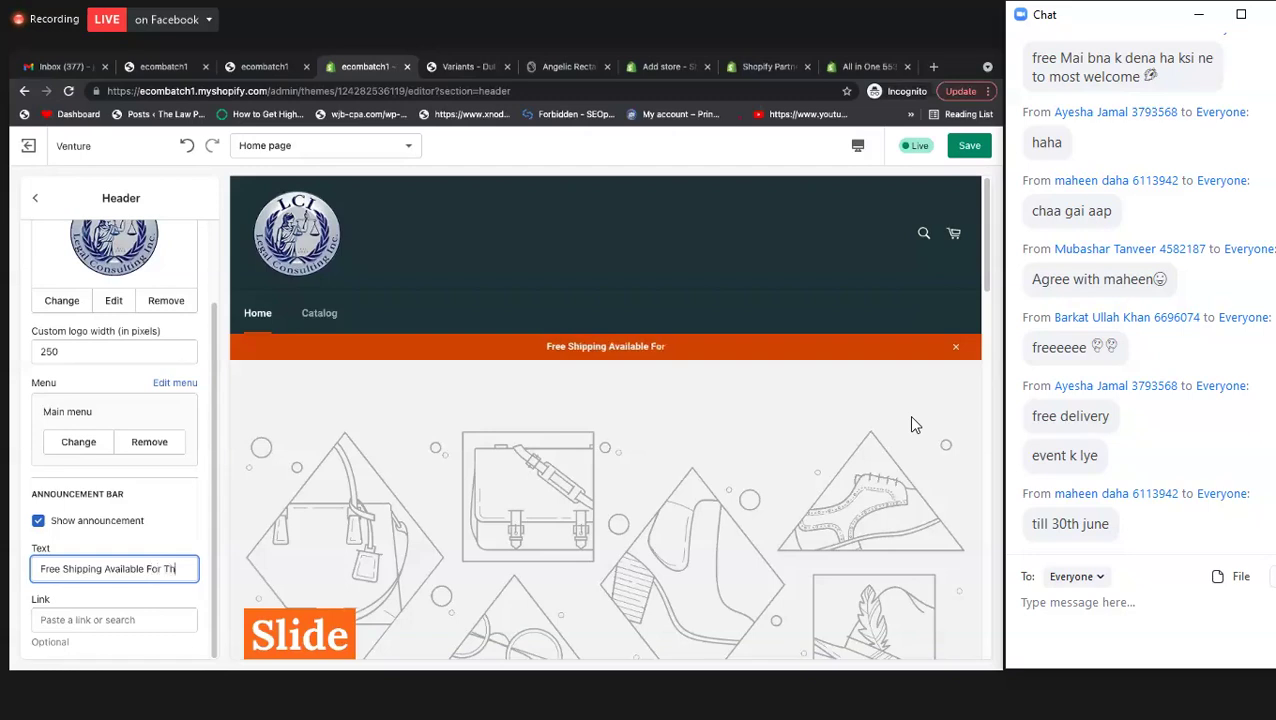
type("is Month")
- Change the ending of the announcement text so it reads "Free Shipping Available Till"
key("BackSpace")
key("BackSpace")
key("BackSpace")
key("BackSpace")
key("BackSpace")
key("BackSpace")
key("BackSpace")
key("BackSpace")
key("BackSpace")
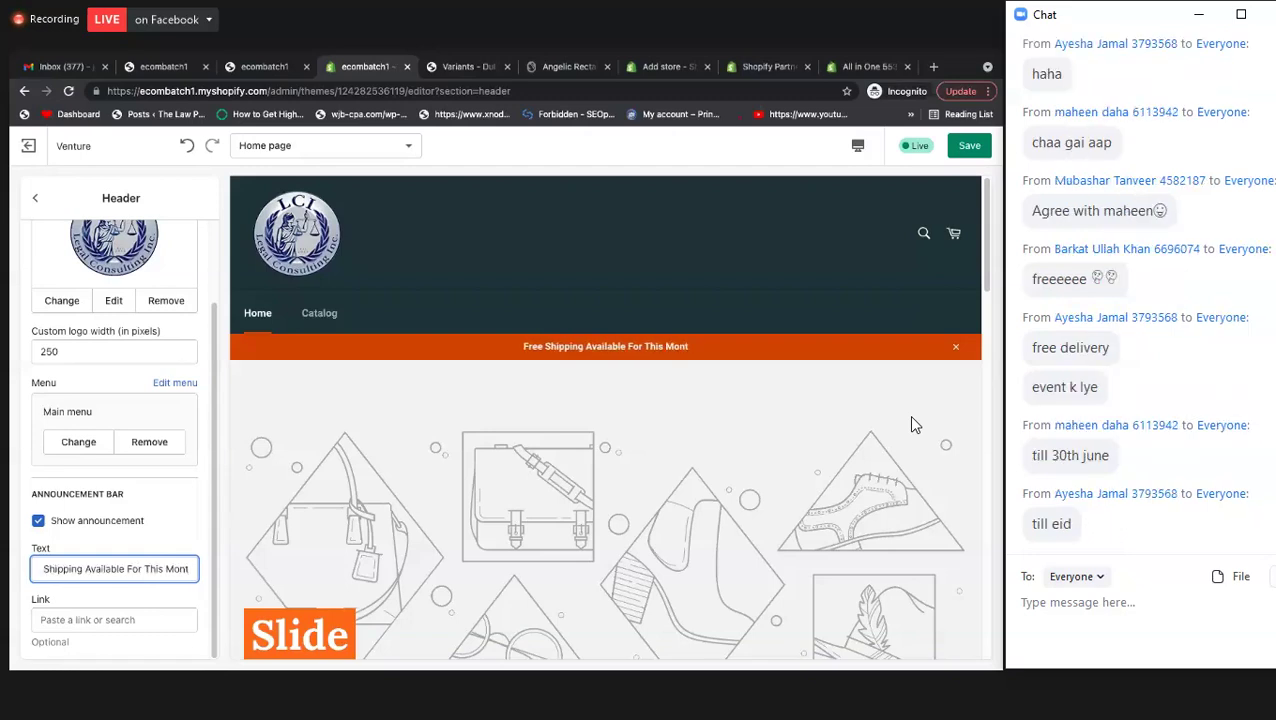
key("BackSpace")
key("BackSpace")
key("BackSpace")
key("BackSpace")
key("BackSpace")
type("Till")
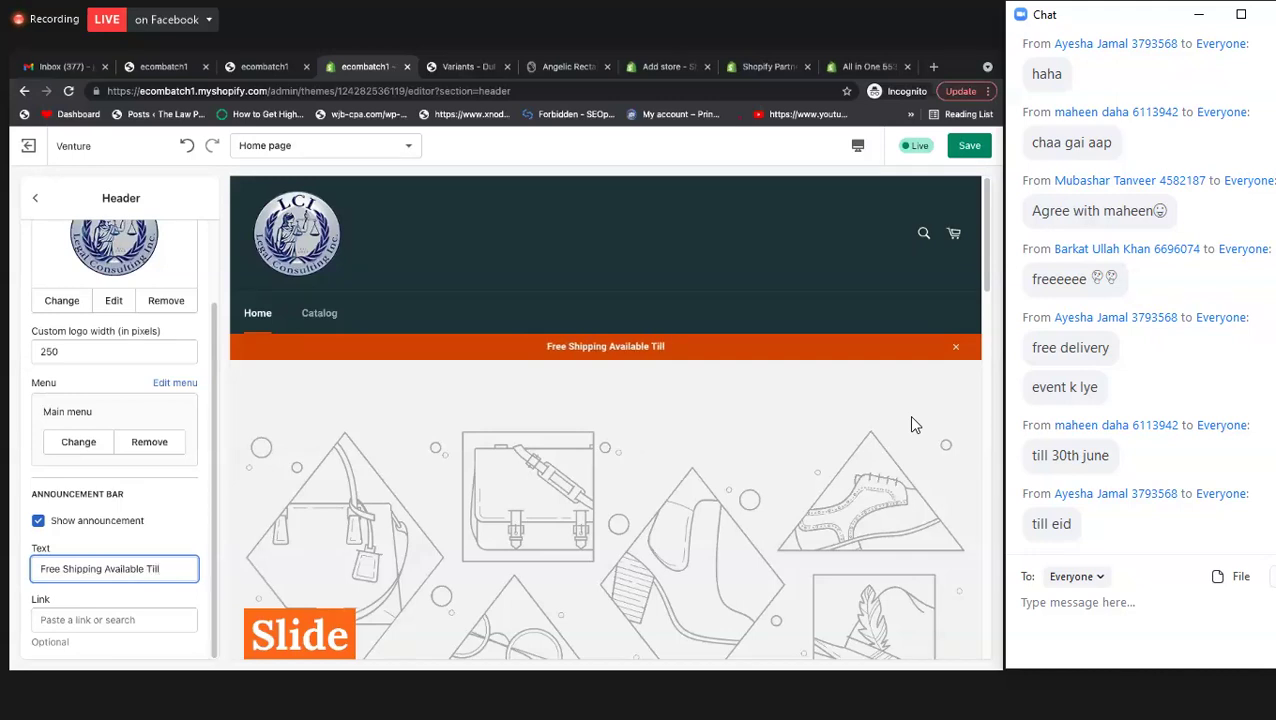
- Complete the announcement bar text as "Free Shipping Available Till 30th June!"
type(" 30th June!")
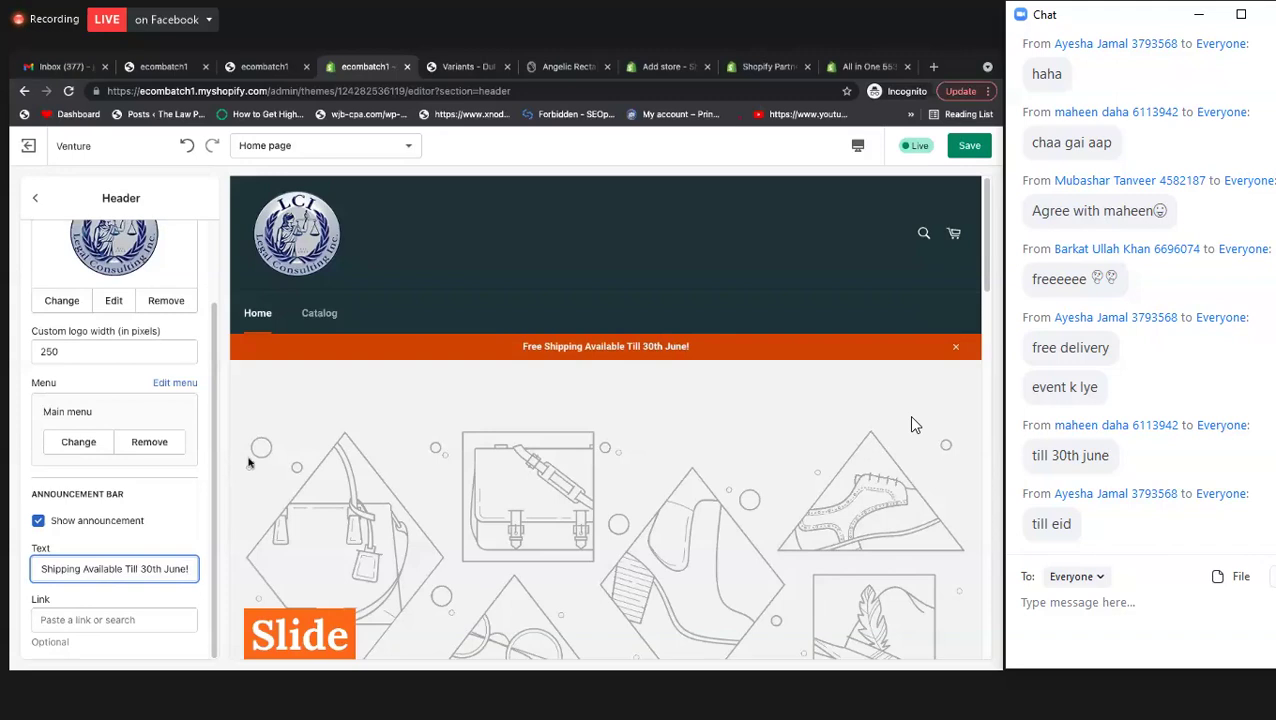
double_click(549, 347)
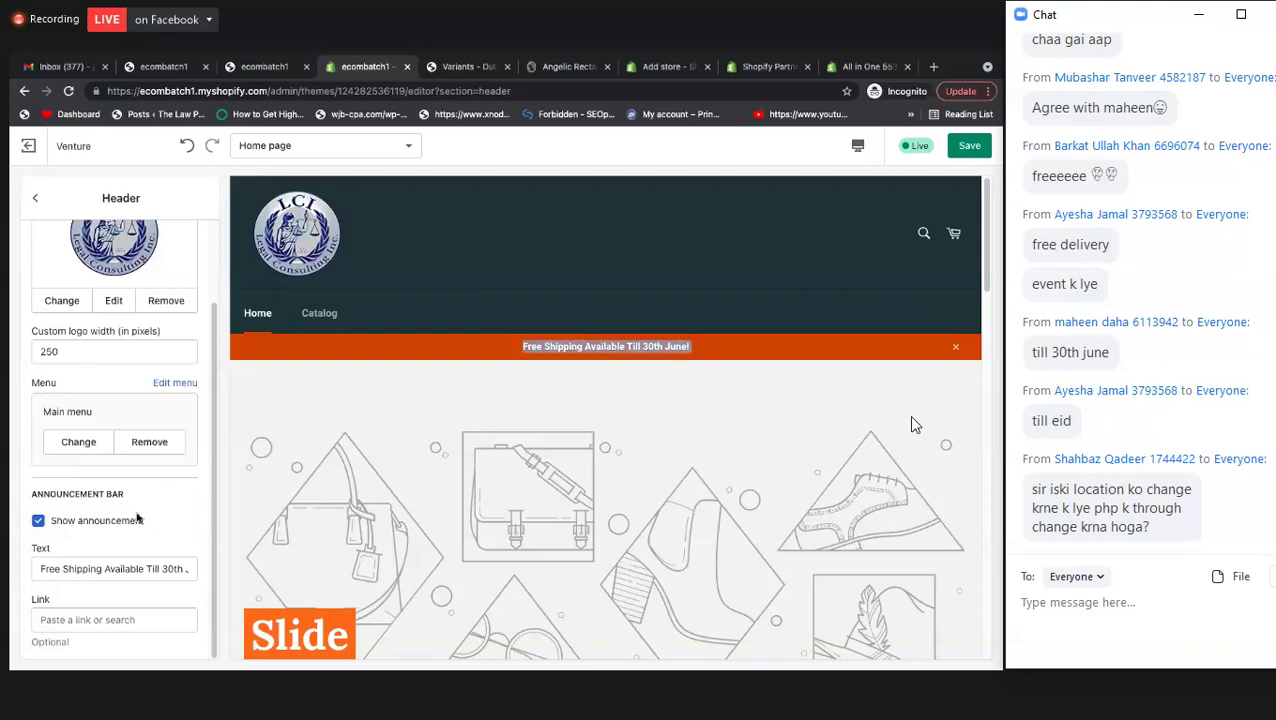
- Replace the announcement bar text with "Shop Today And Get 20% Off On All Products!" and check it in the preview
double_click(118, 566)
triple_click(118, 566)
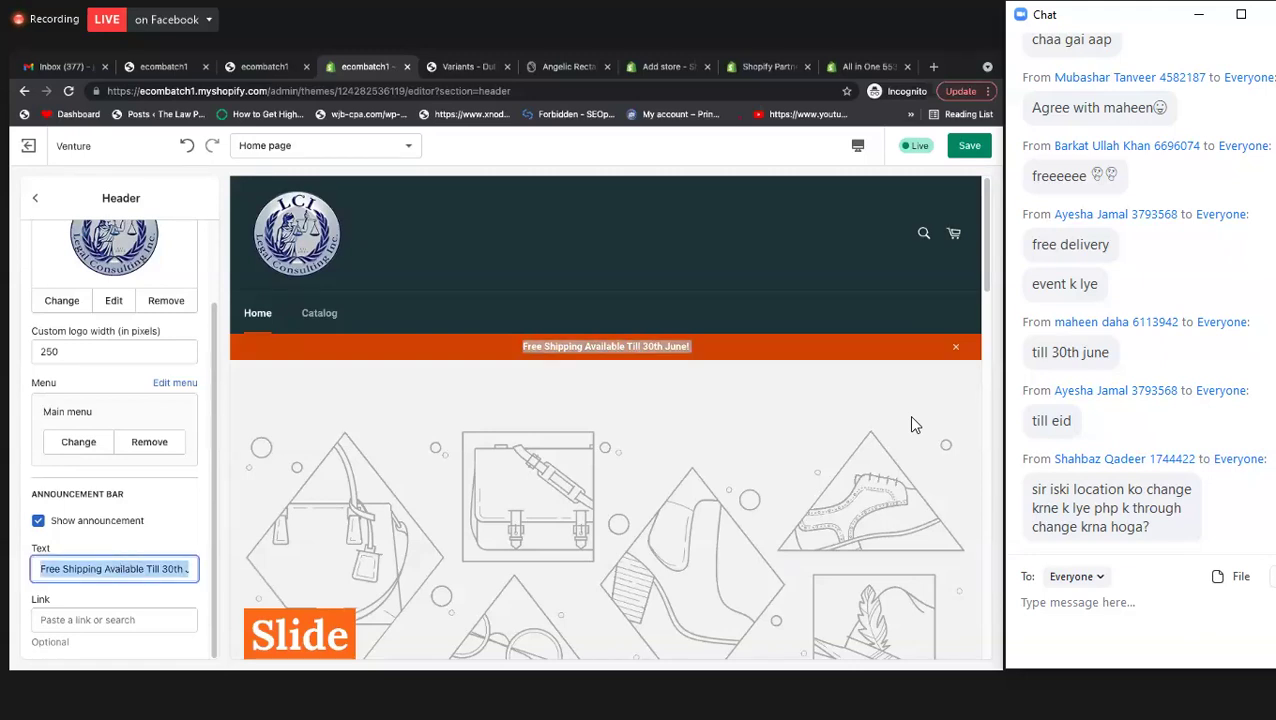
type("20% Off")
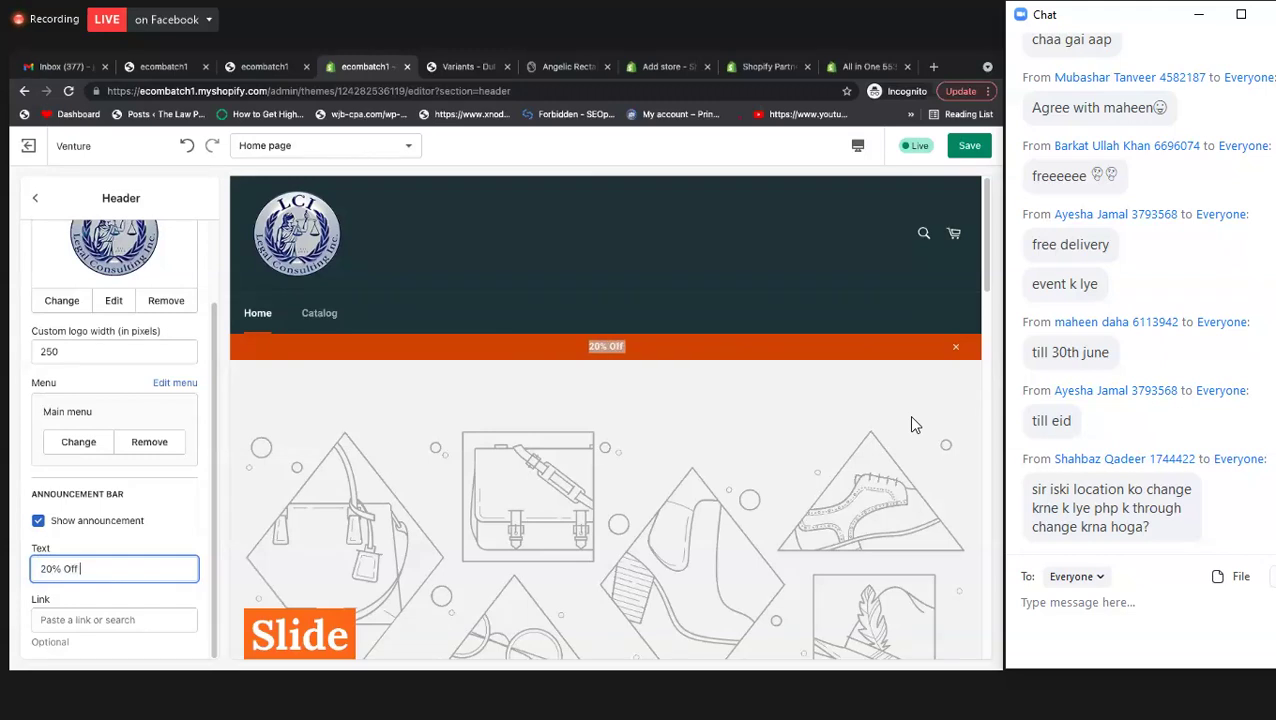
key("BackSpace")
key("BackSpace")
key("BackSpace")
key("BackSpace")
type("Off On All Products!")
left_click(42, 568)
type("Shop Today ")
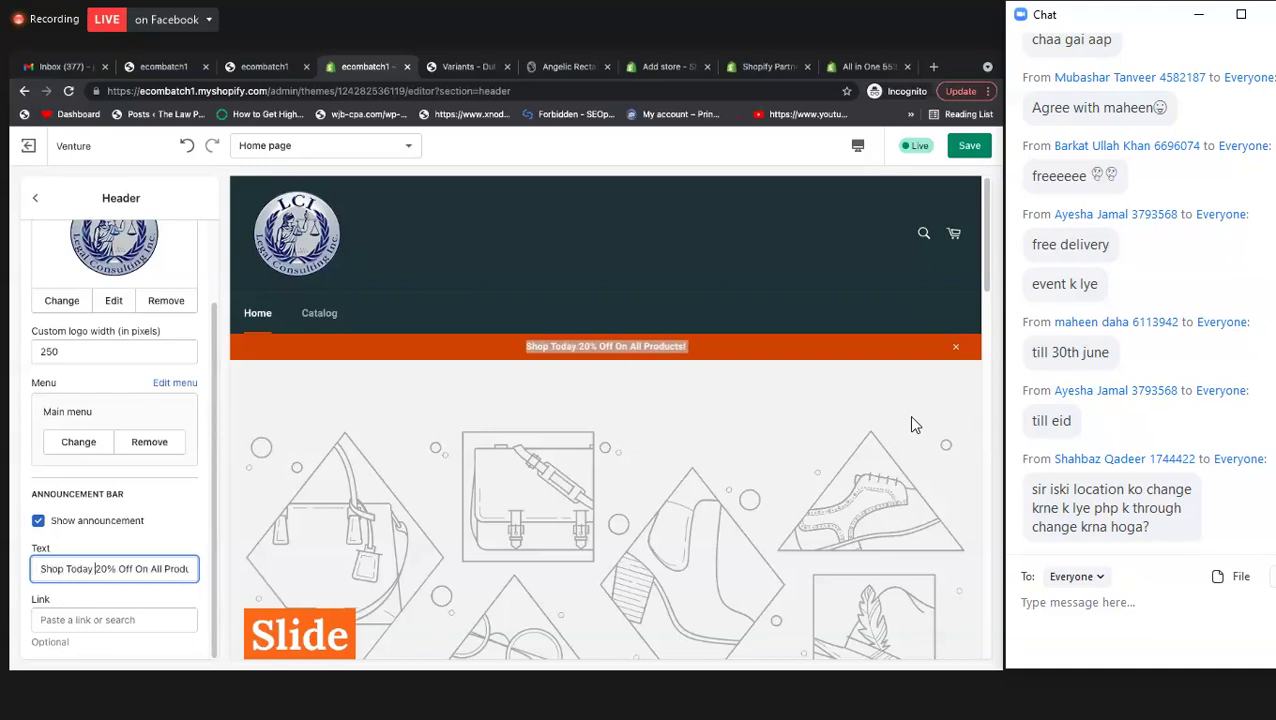
type("And Get")
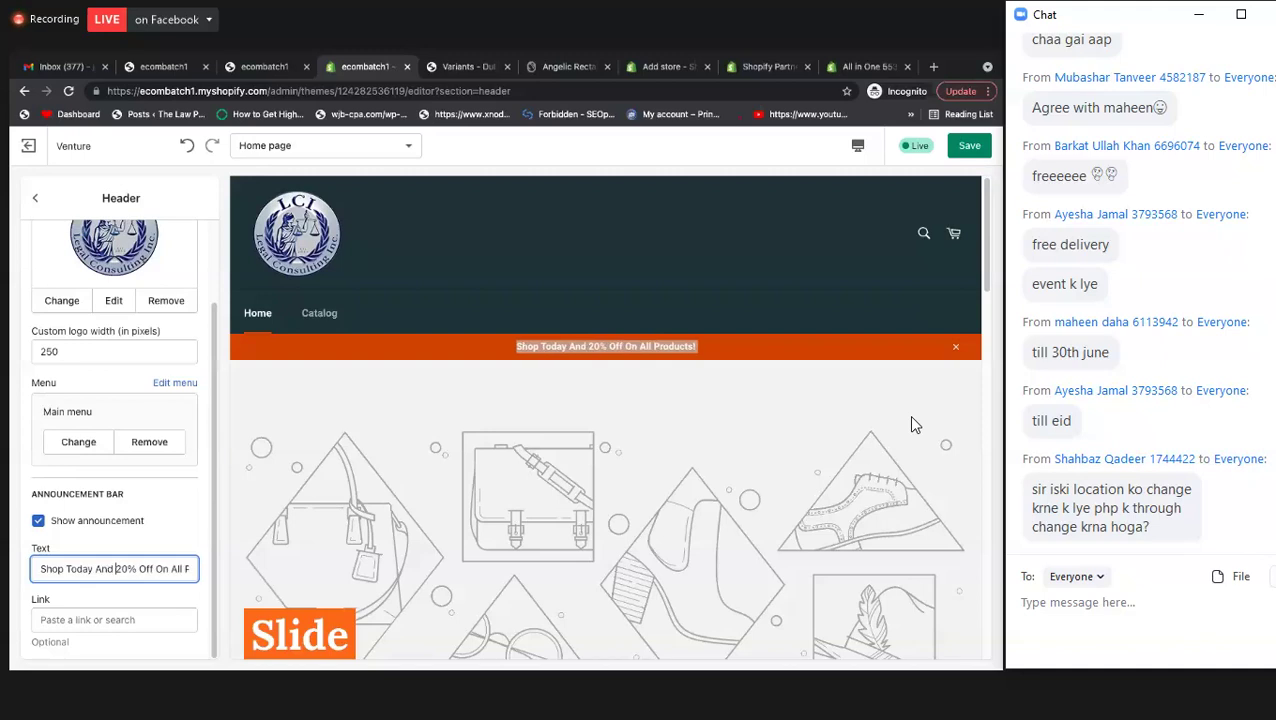
left_click(517, 355)
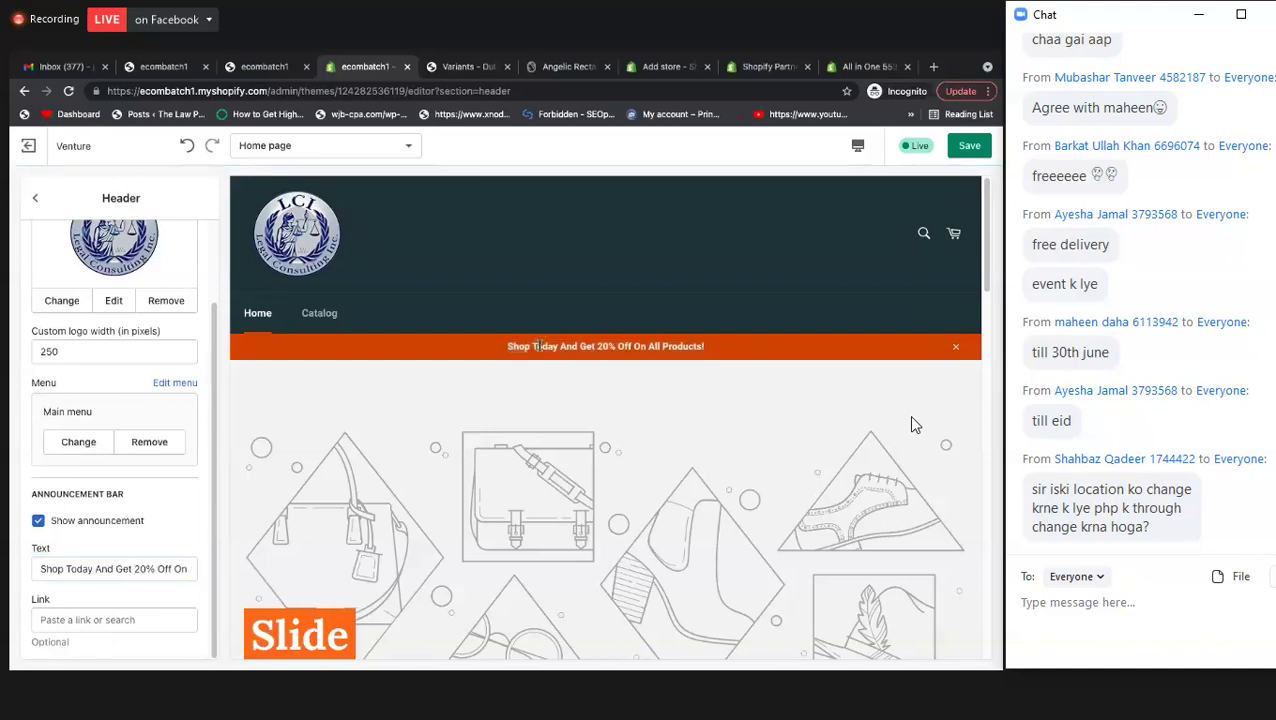
scroll(520, 355, "down", 3)
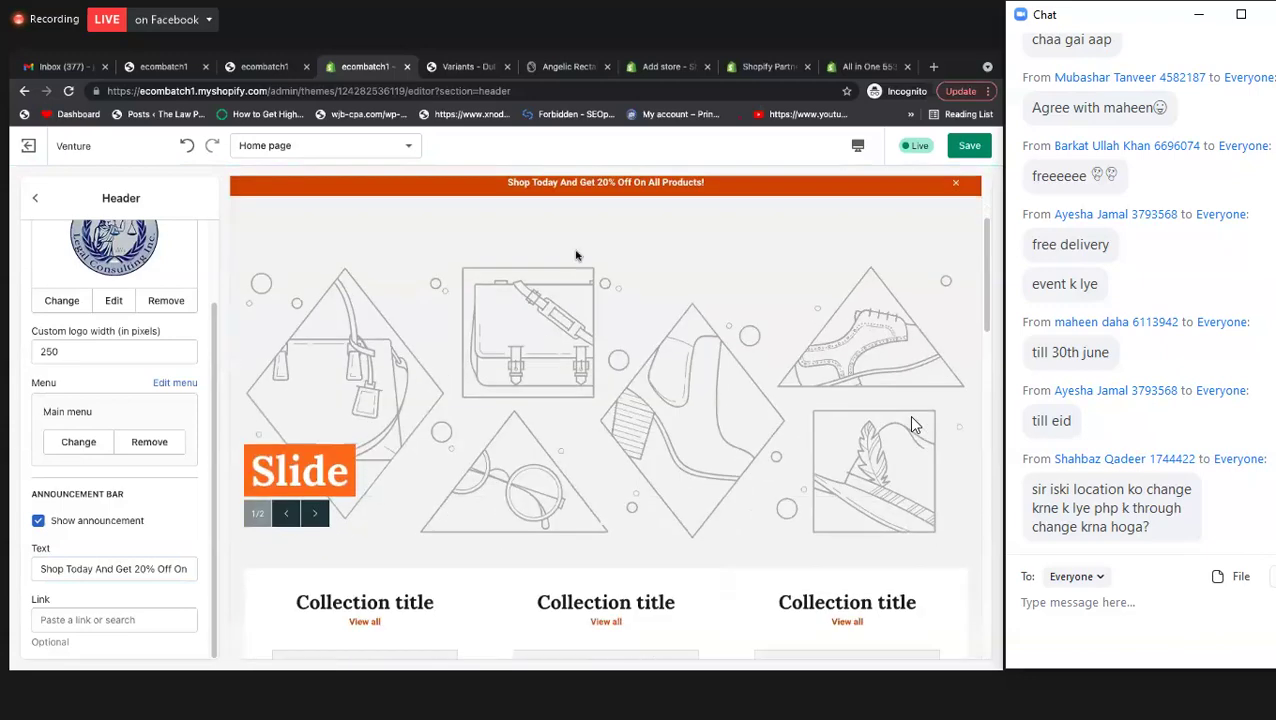
scroll(575, 255, "up", 3)
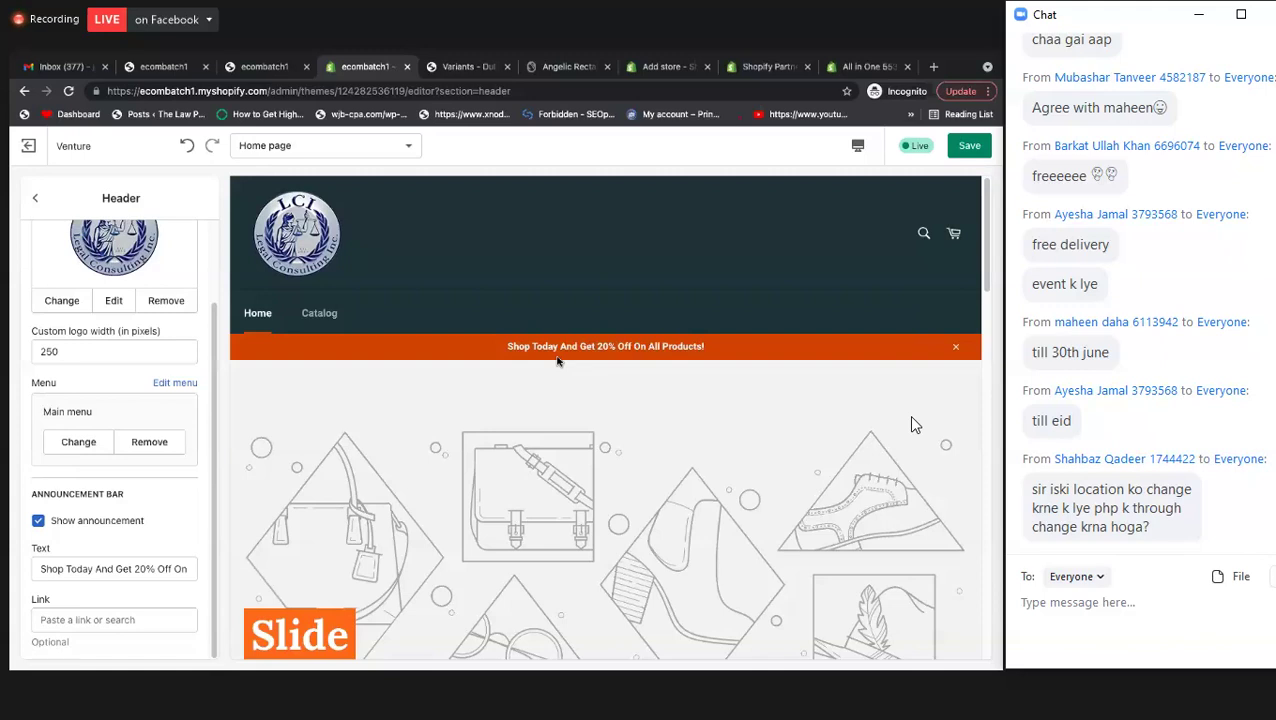
- Look through the destination types offered for the announcement bar's link without choosing one
double_click(36, 600)
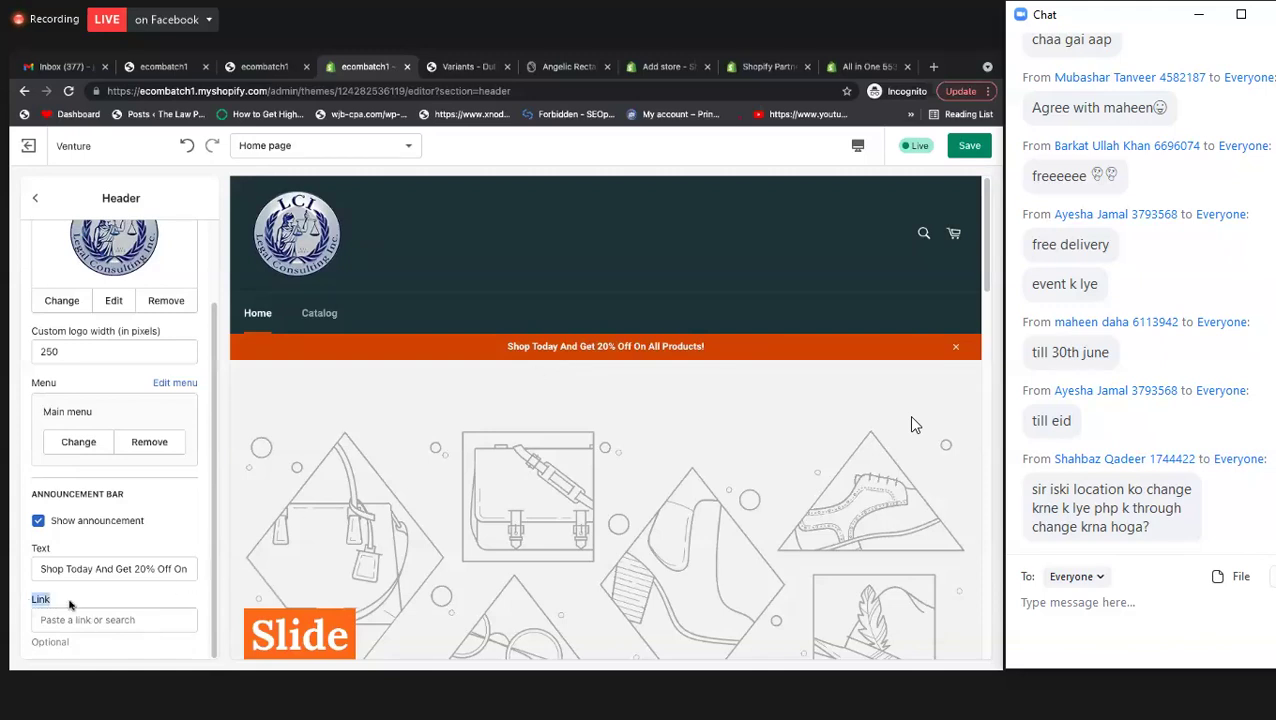
left_click(121, 599)
left_click(134, 619)
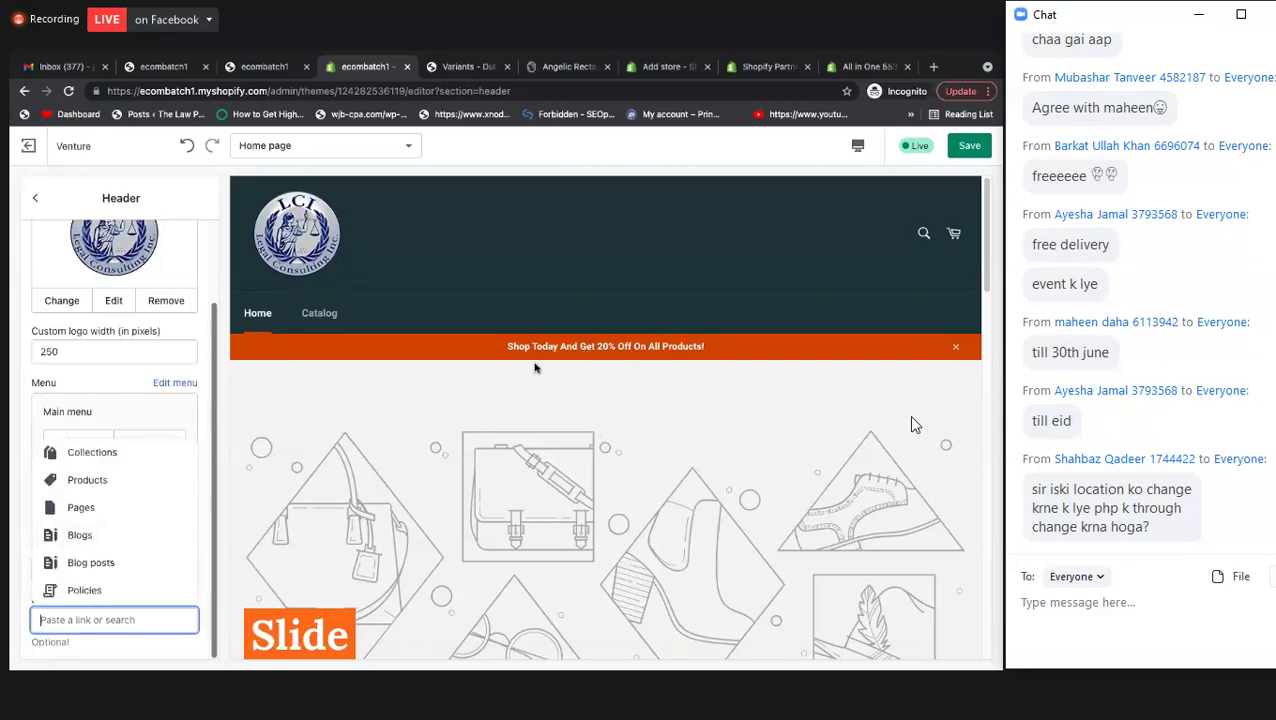
left_click(60, 384)
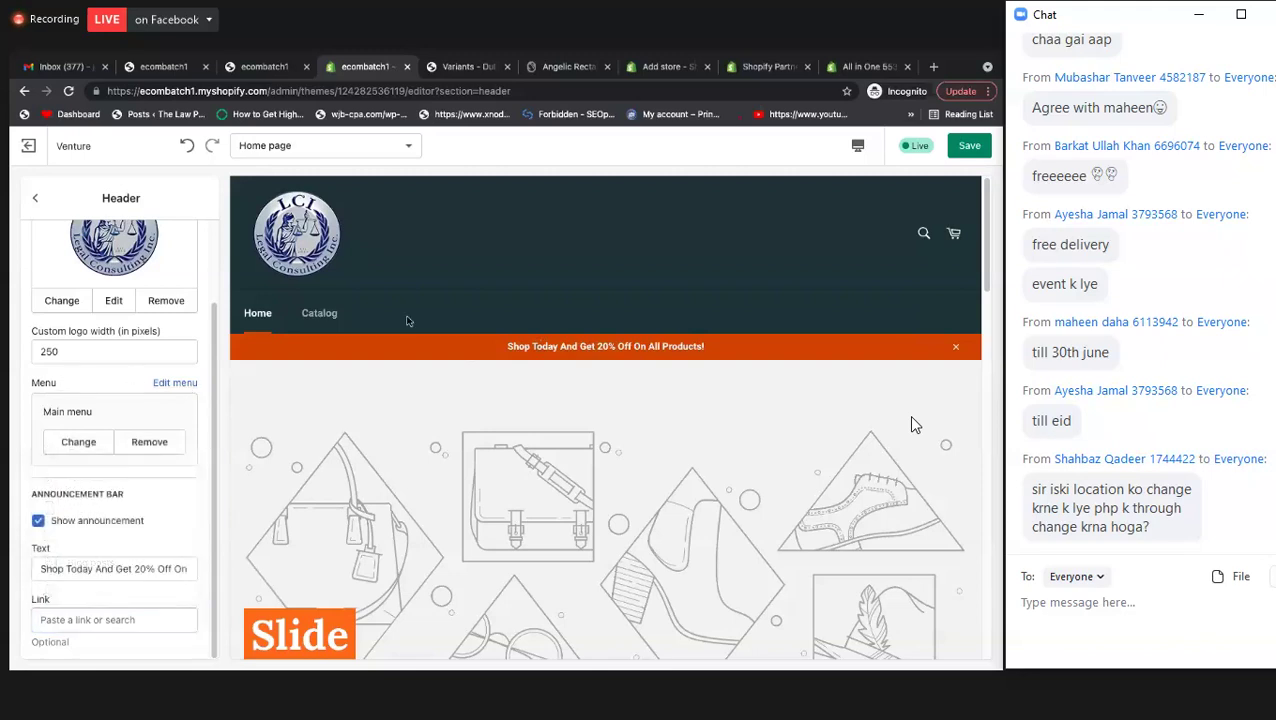
left_click(96, 615)
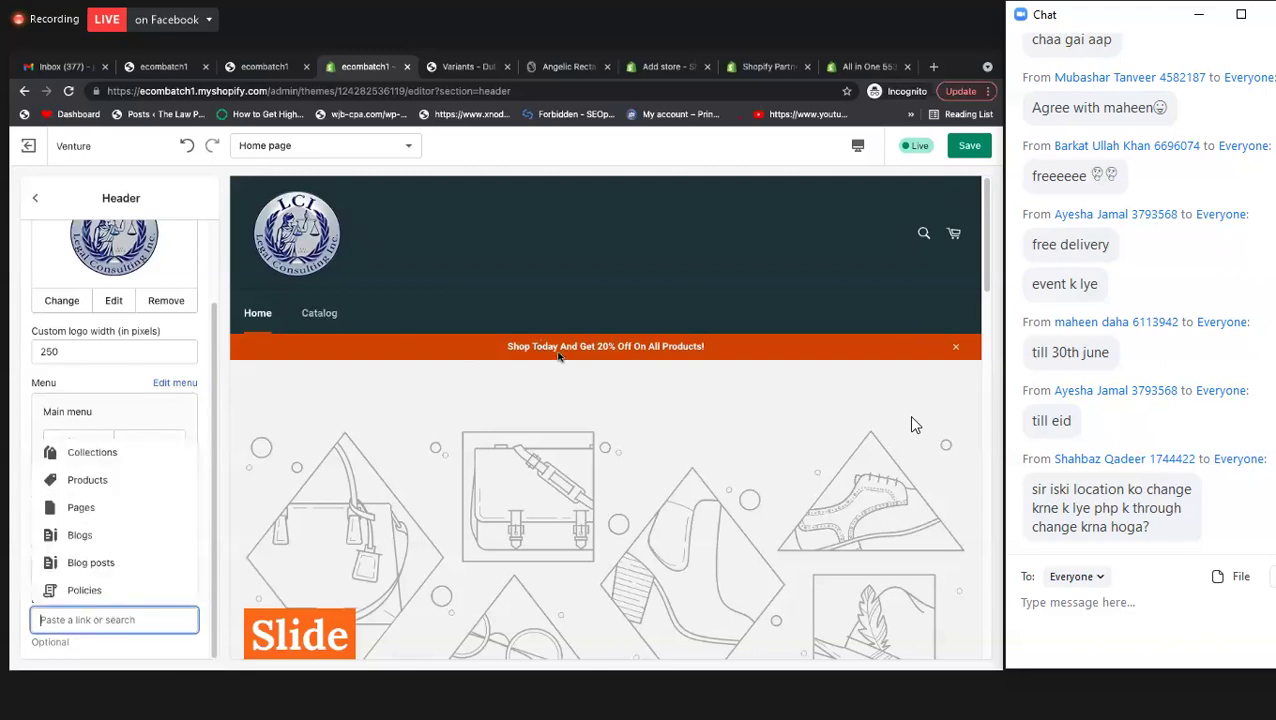
left_click(20, 440)
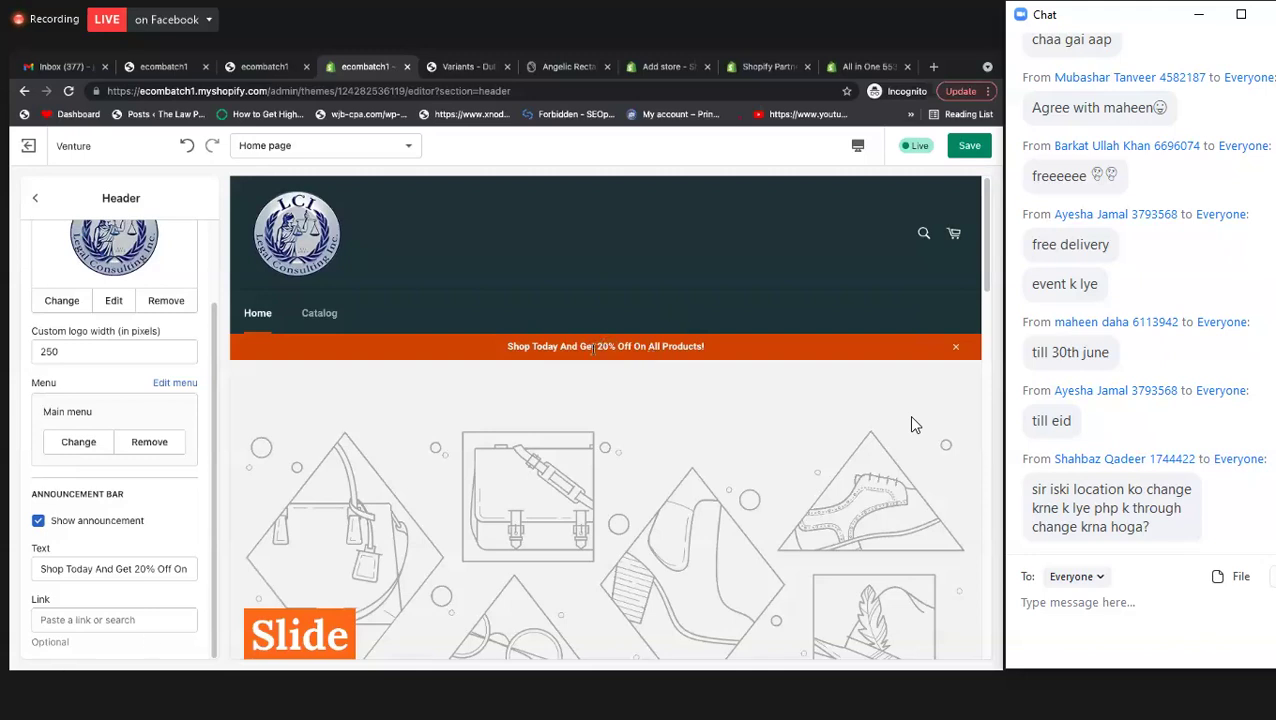
left_click(300, 257)
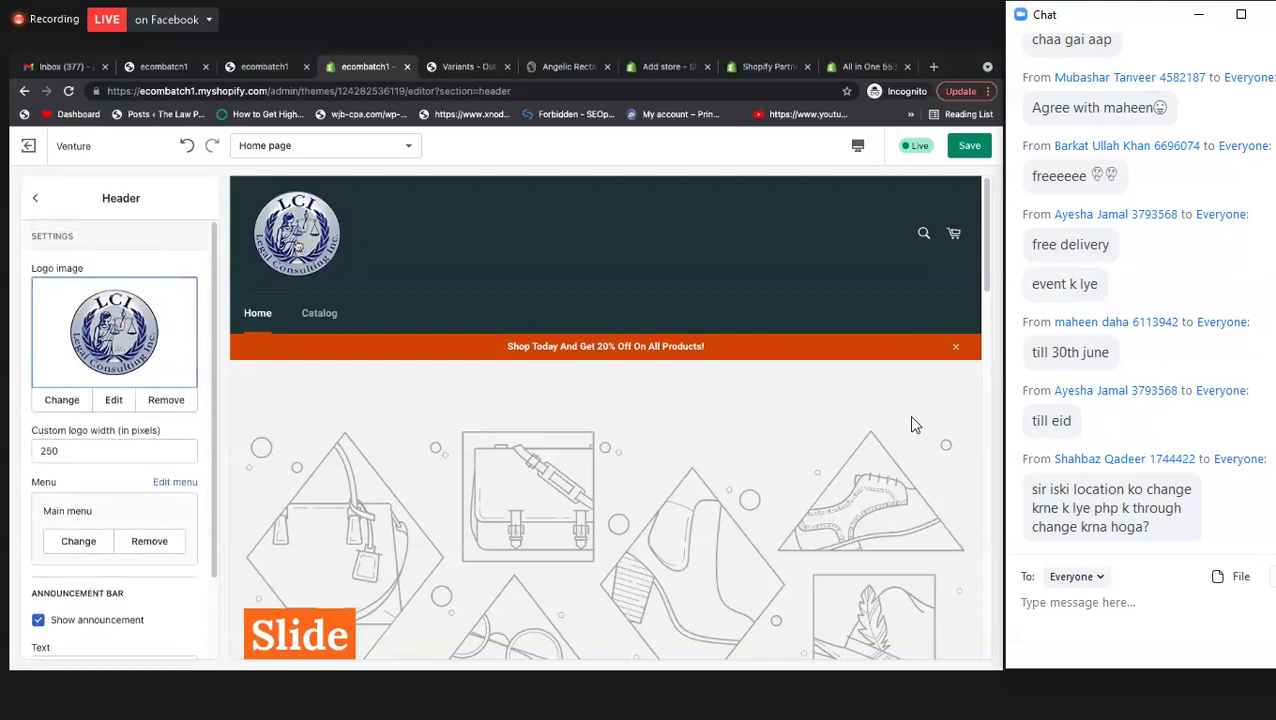
- Change the ending of the announcement text from "All Products!" to "Our Ring Collection!"
scroll(110, 455, "down", 1)
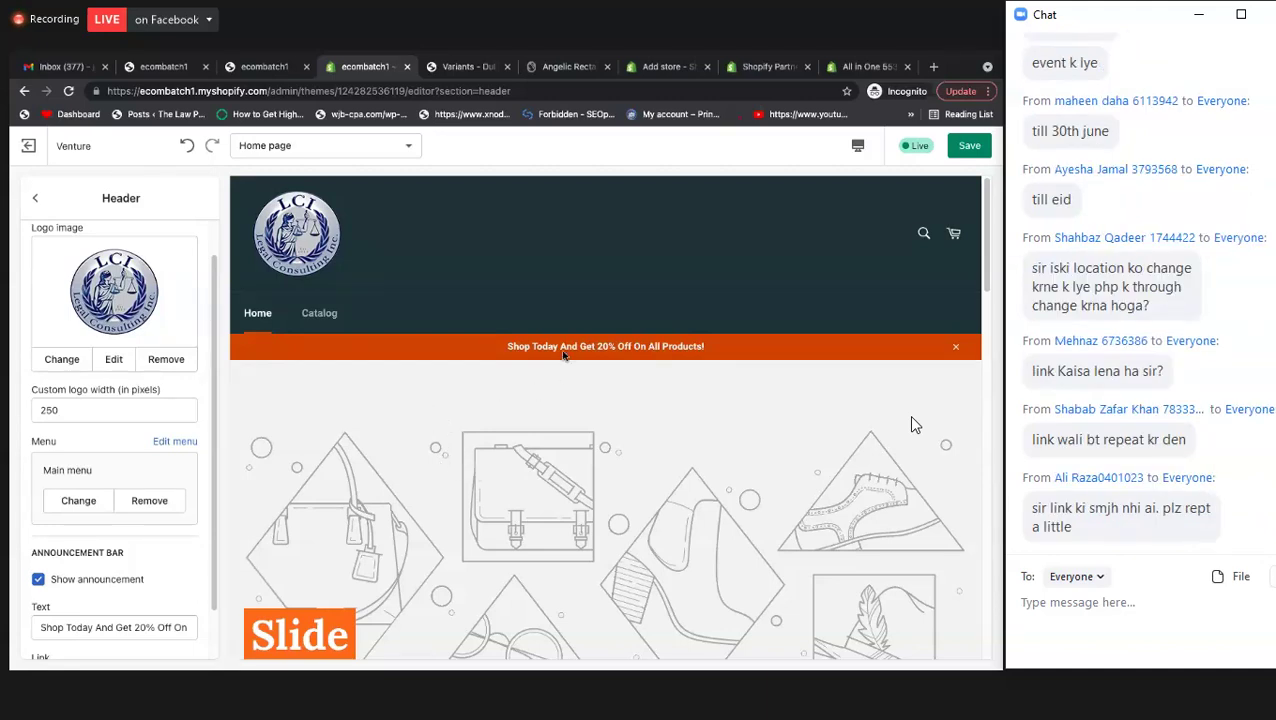
scroll(161, 473, "down", 1)
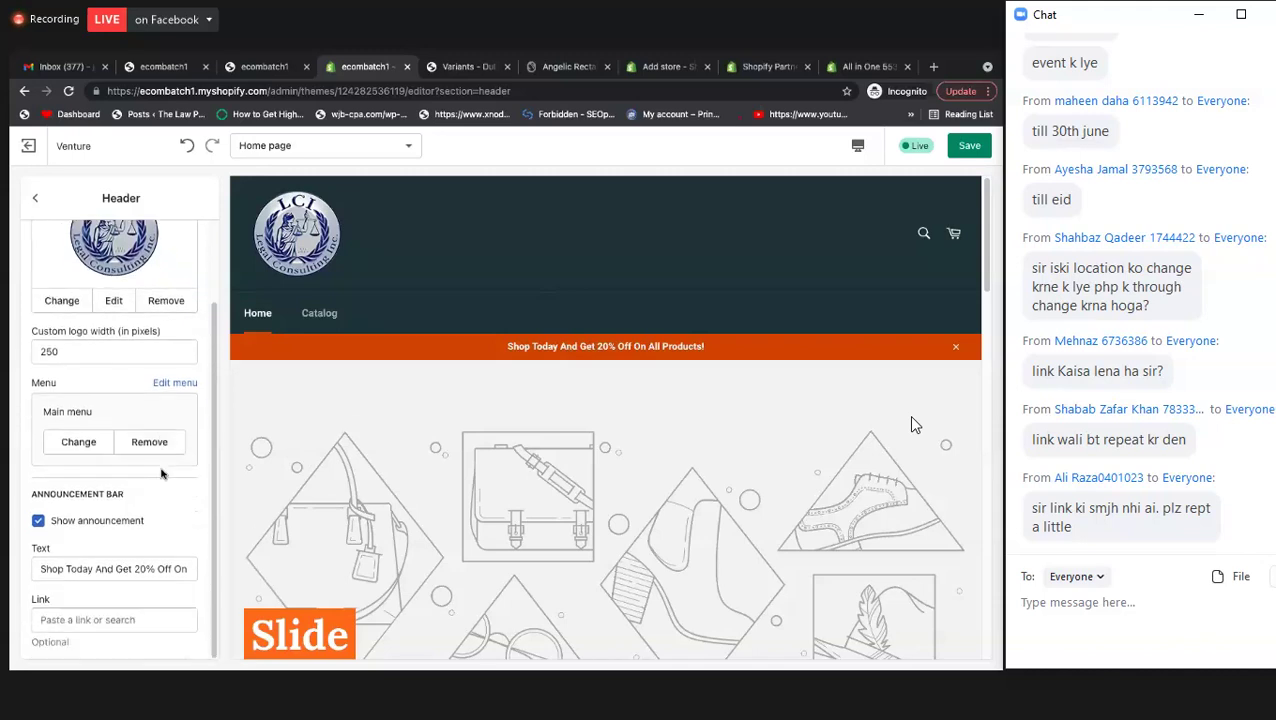
left_click(97, 572)
left_click_drag(163, 569, 224, 578)
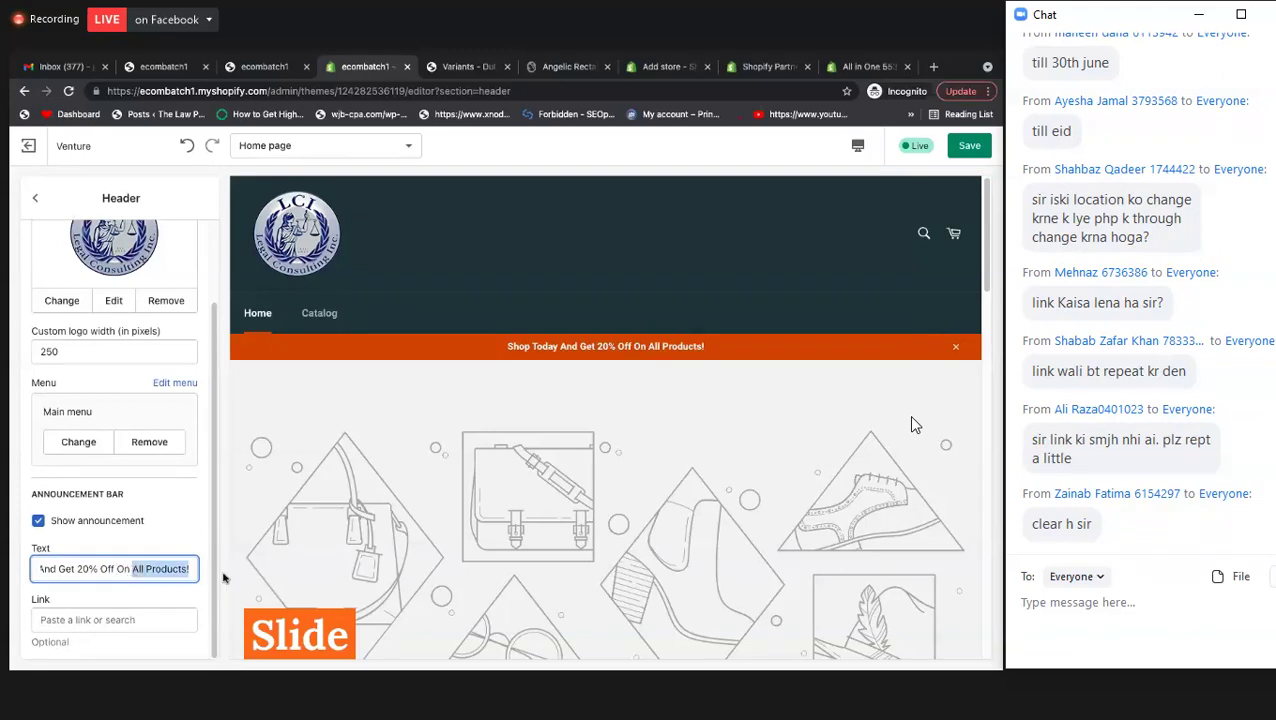
type("Our Ring Collection!")
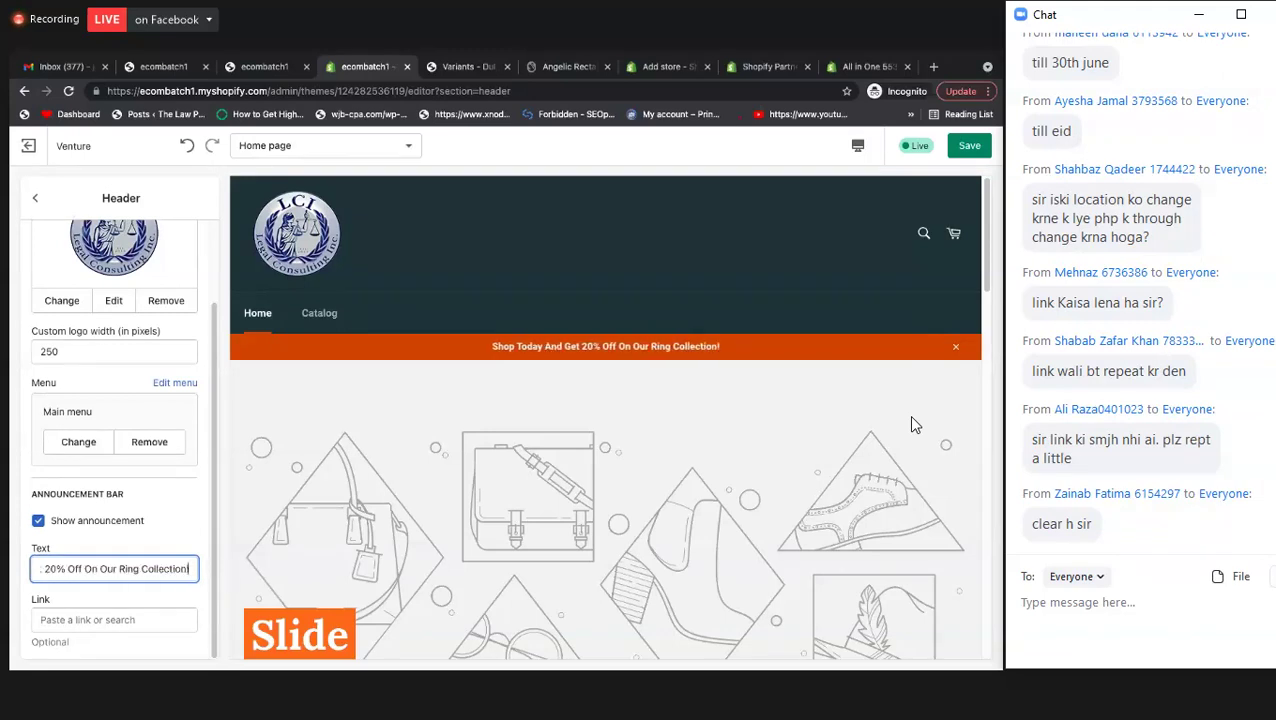
left_click(205, 510)
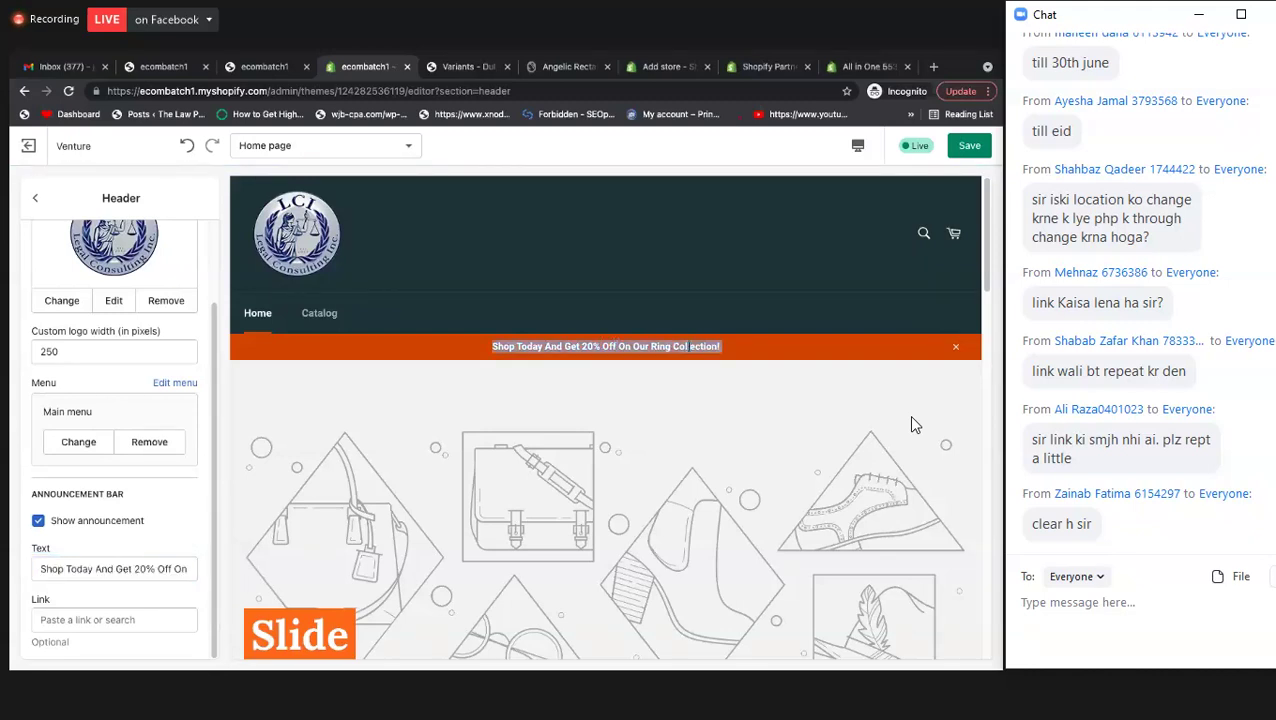
- Link the announcement bar to the Rings collection
left_click(50, 616)
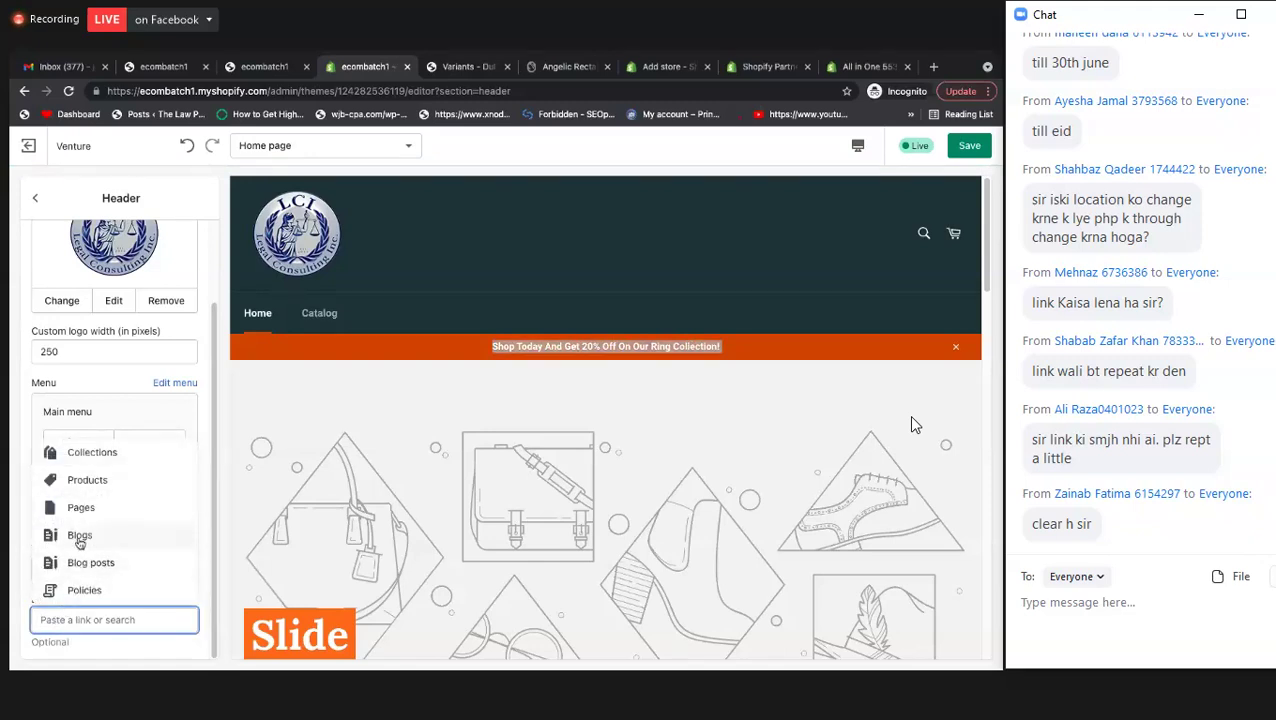
left_click(104, 465)
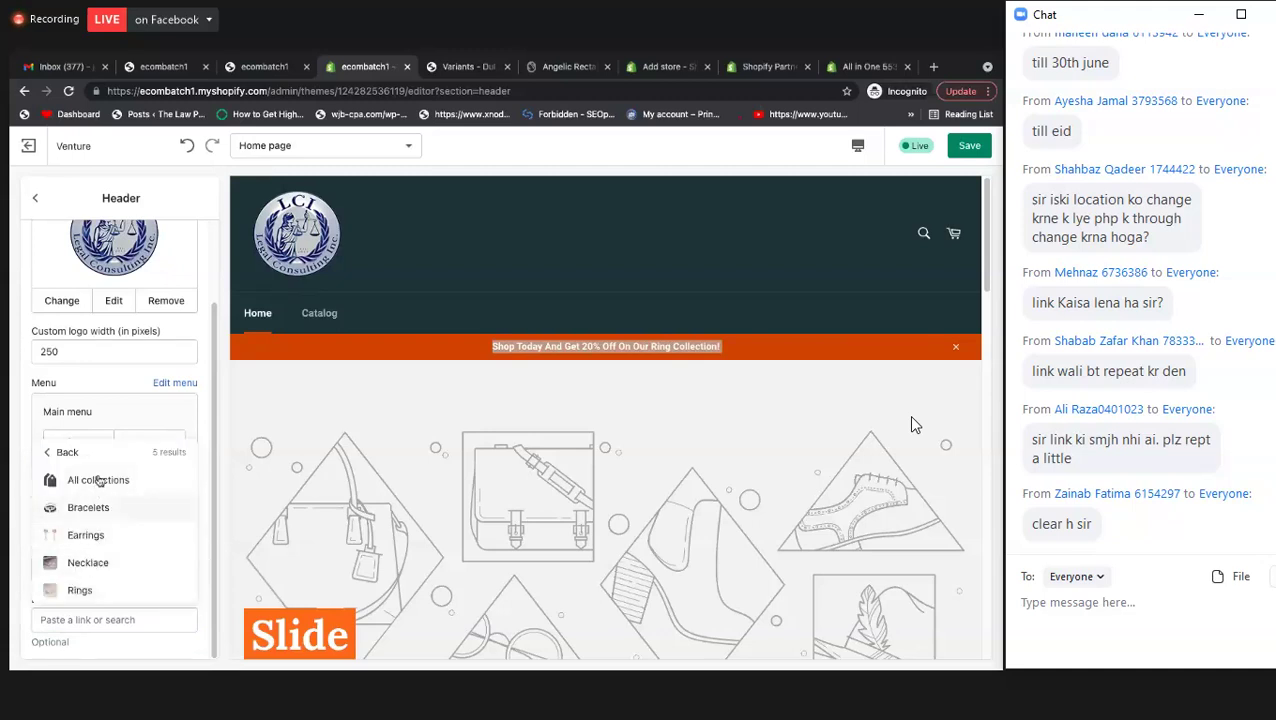
left_click(107, 592)
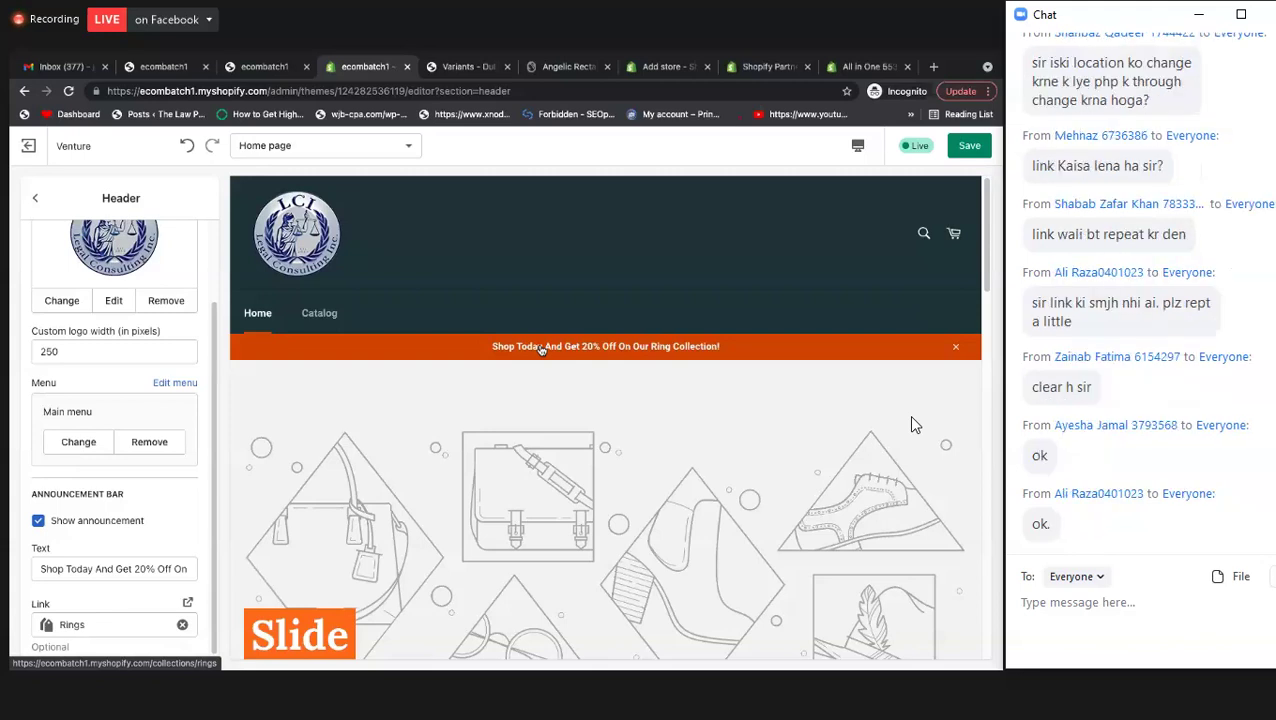
scroll(118, 575, "down", 1)
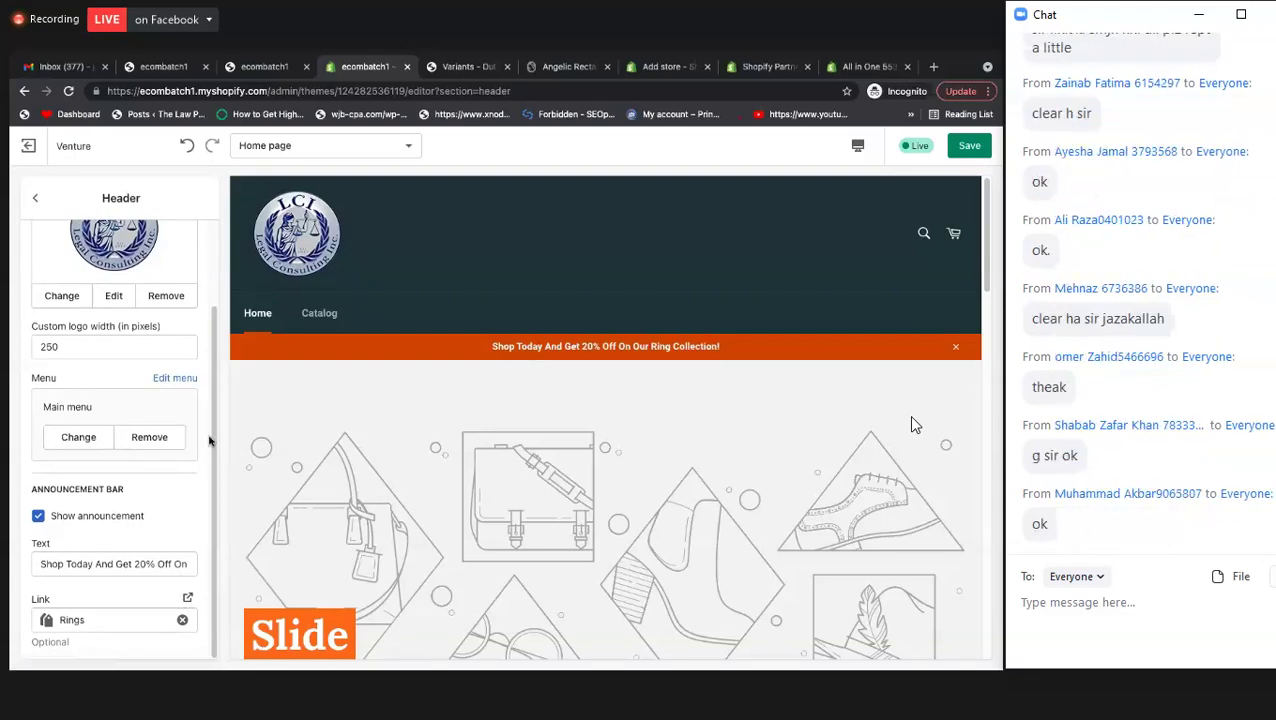
- Leave the Header settings and open the home page's Slideshow section for editing
scroll(186, 337, "up", 2)
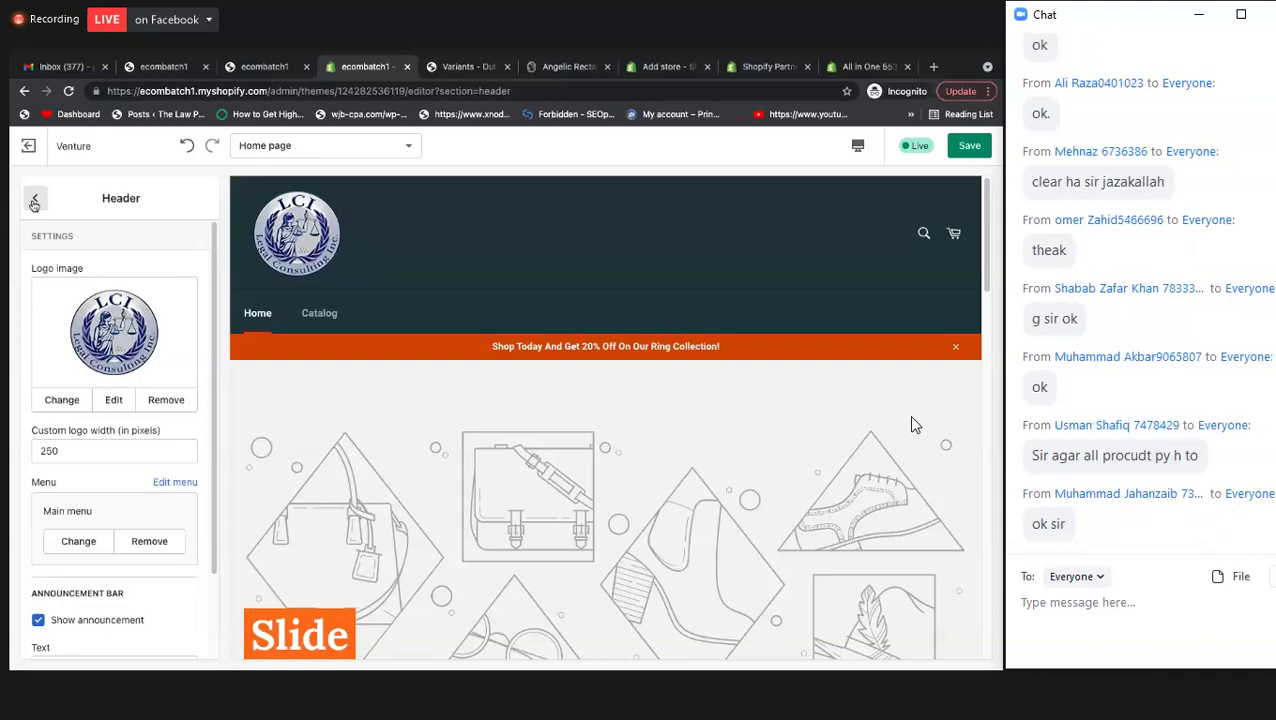
scroll(105, 625, "down", 1)
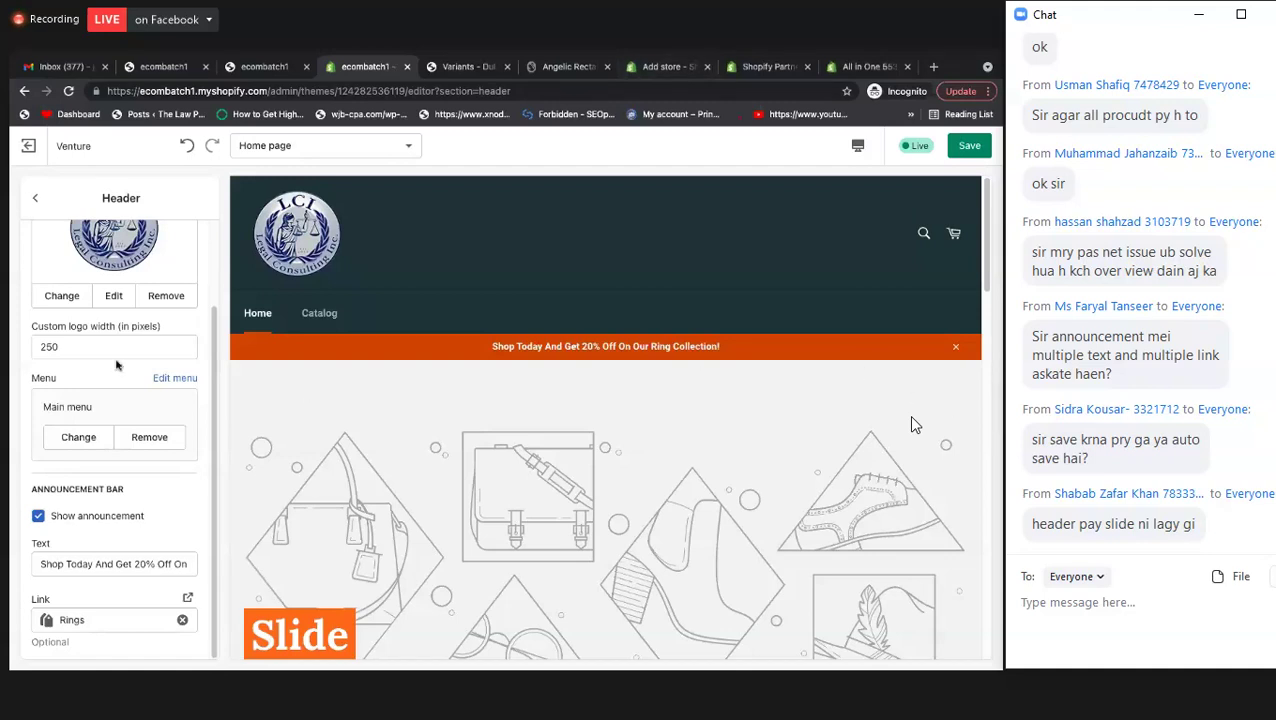
scroll(90, 260, "up", 1)
scroll(78, 230, "up", 1)
left_click(35, 197)
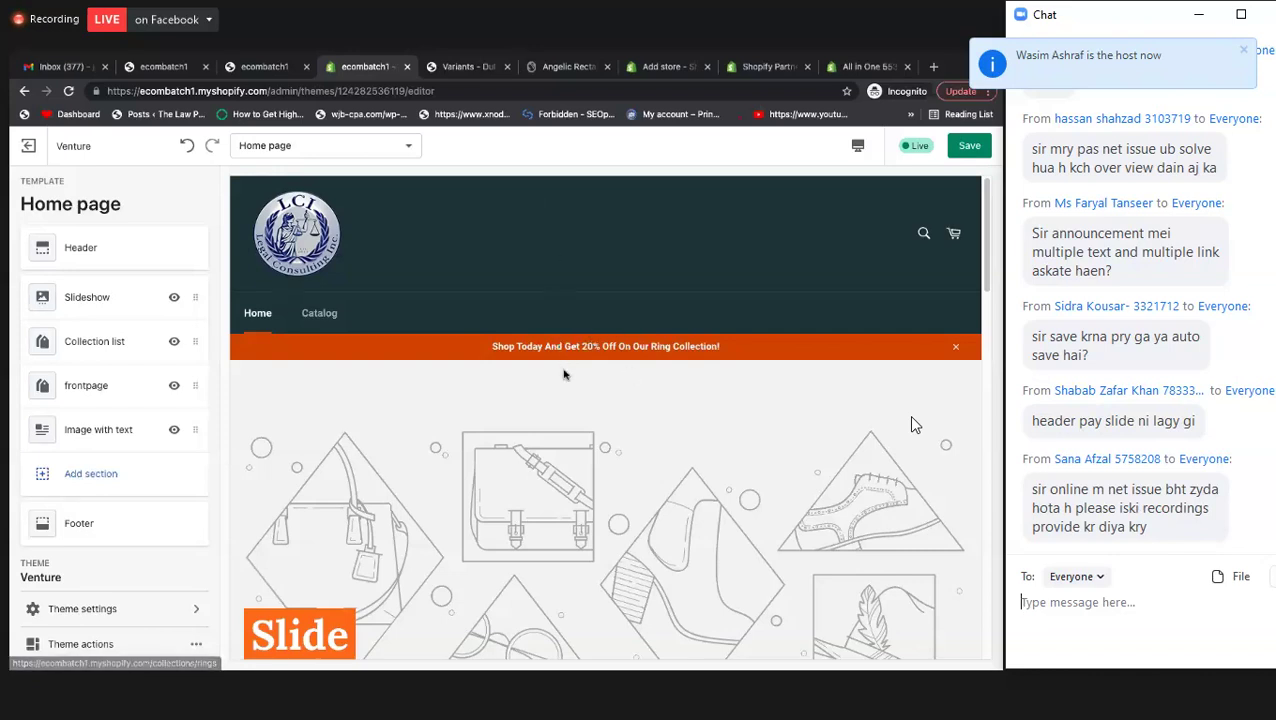
scroll(508, 467, "down", 1)
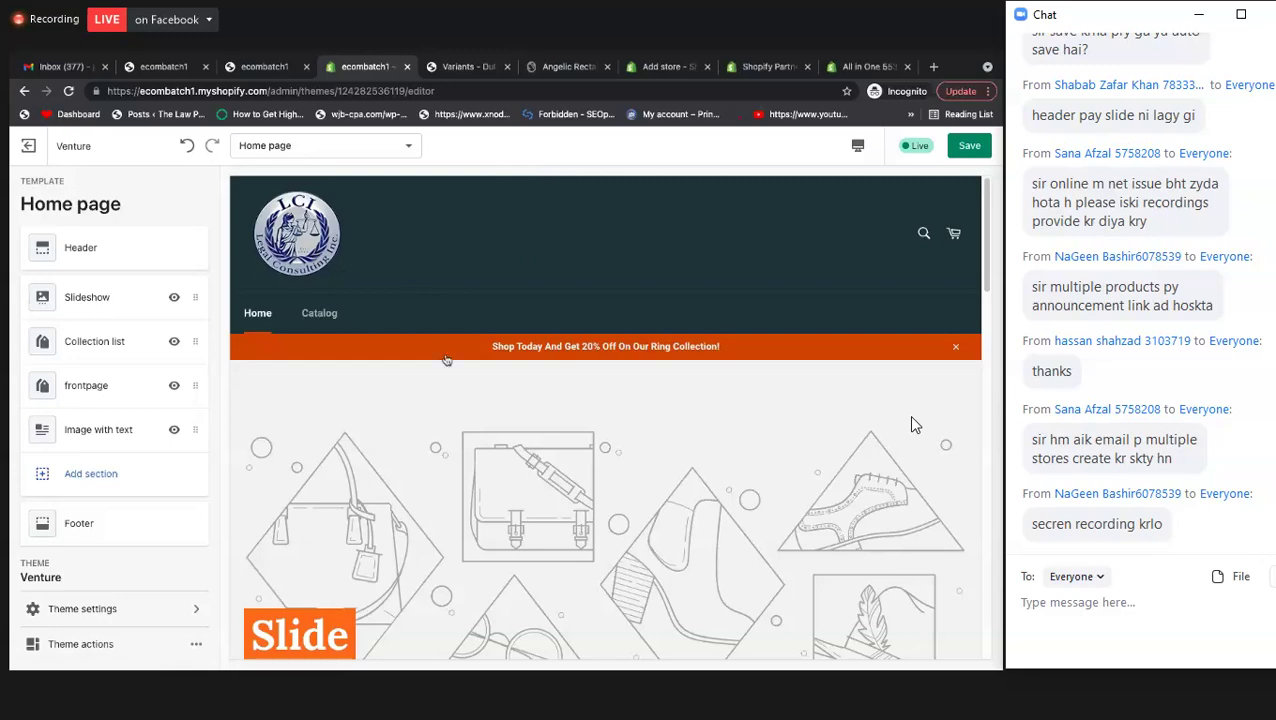
scroll(911, 425, "down", 2)
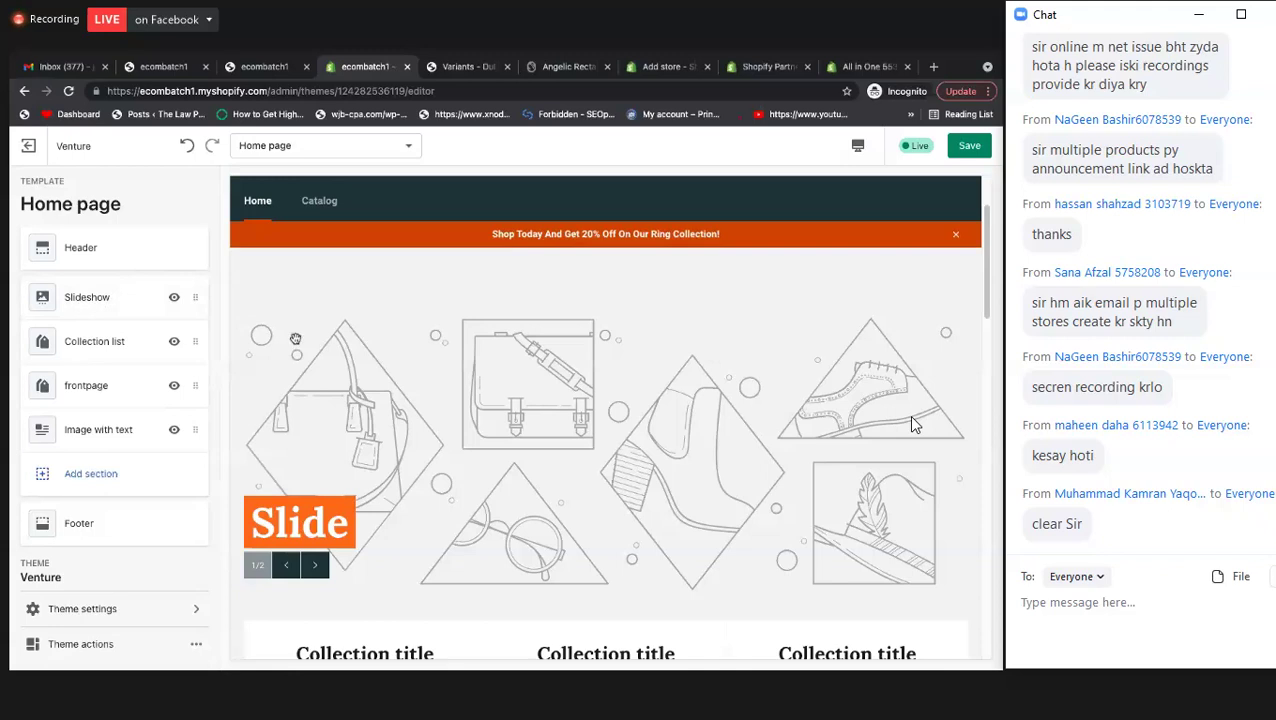
left_click(107, 312)
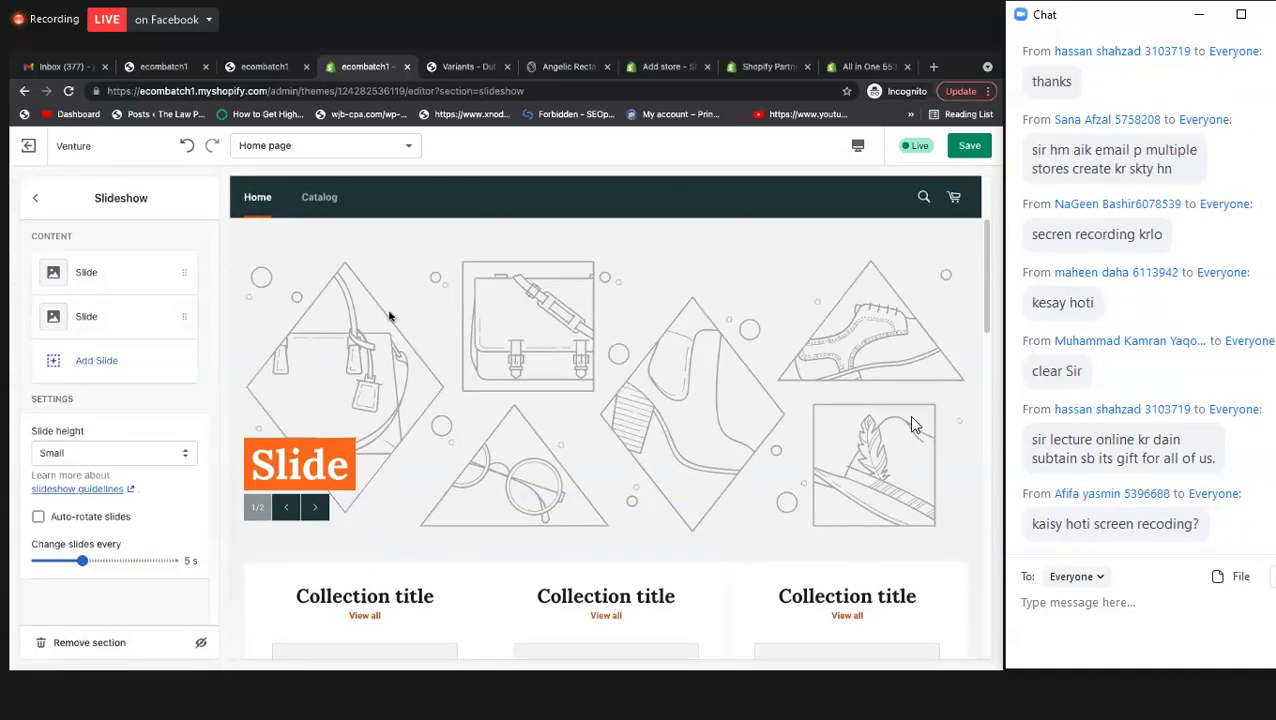
- Flip through the slideshow's two placeholder slides in the store preview
left_click(316, 508)
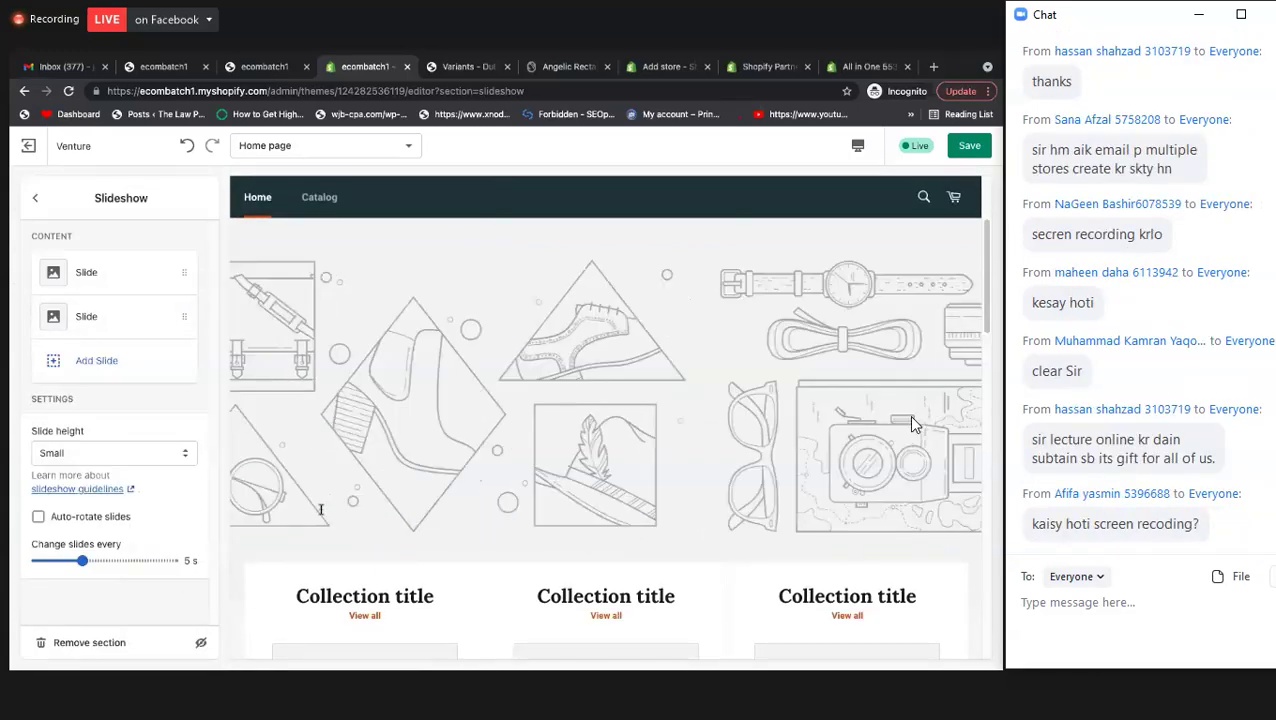
left_click(310, 510)
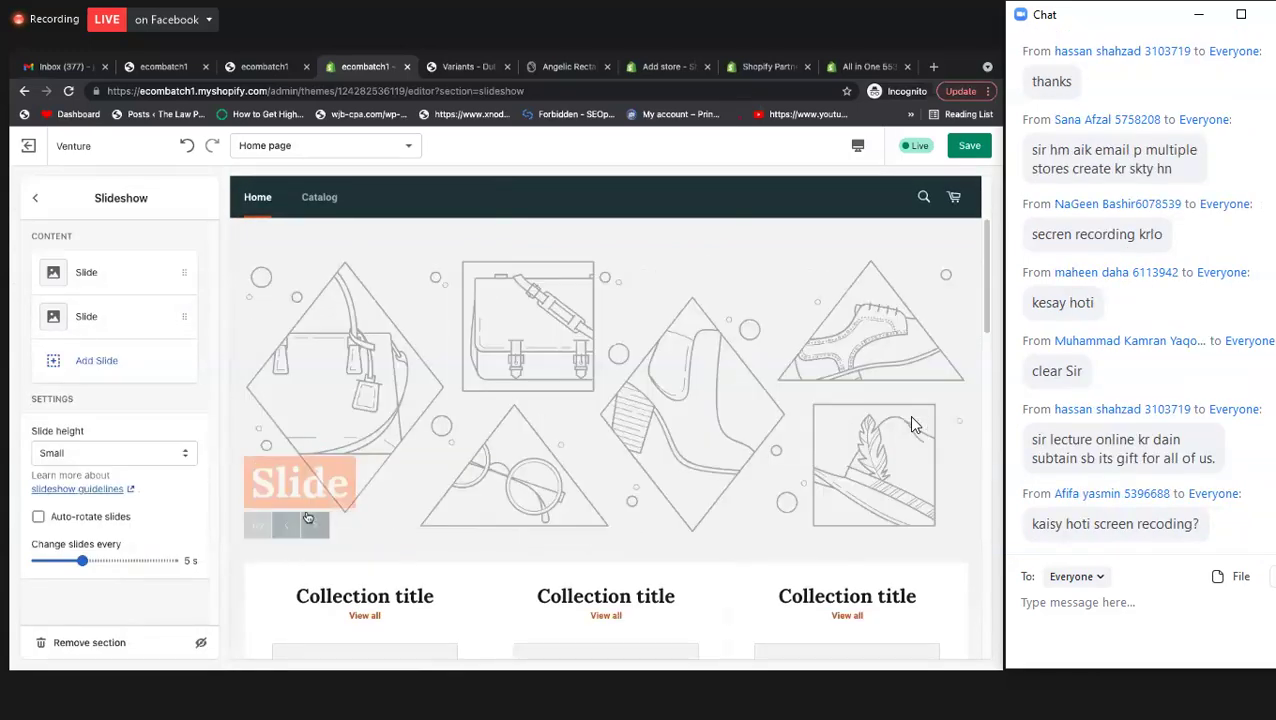
left_click(300, 510)
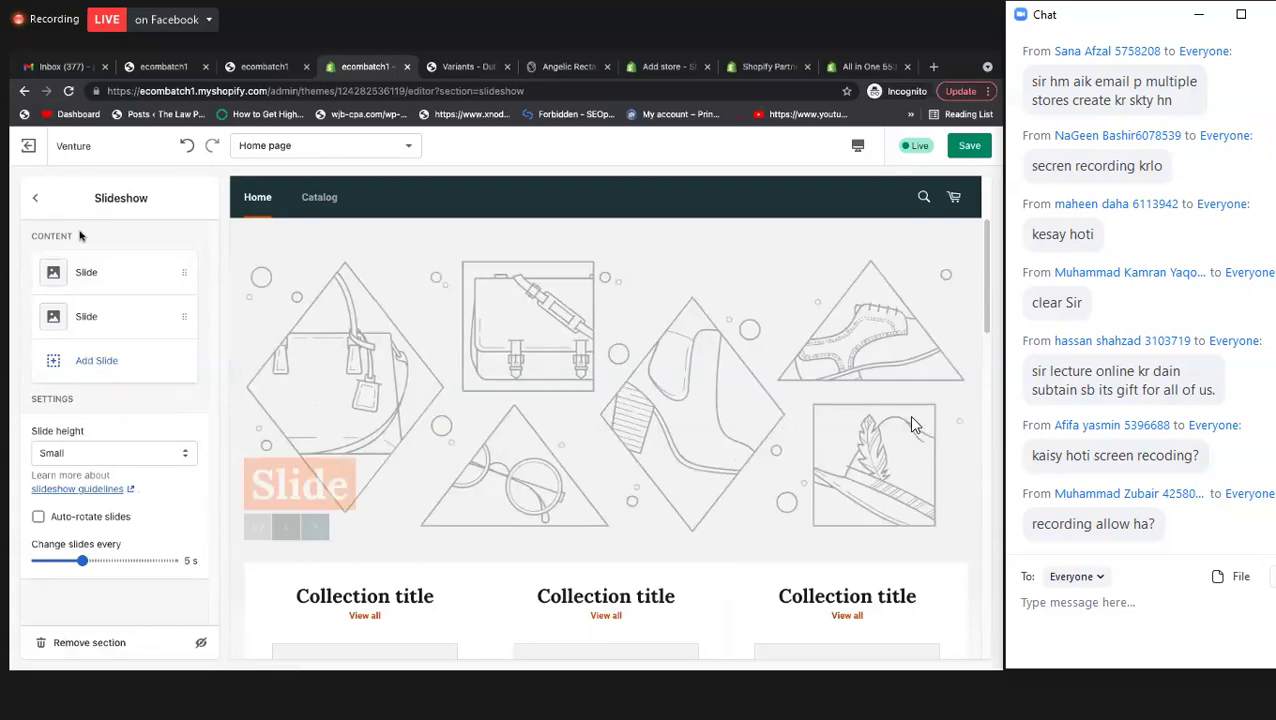
- Return to the home page sections, reopen the Slideshow section and open its first slide's settings
left_click(35, 197)
left_click(110, 304)
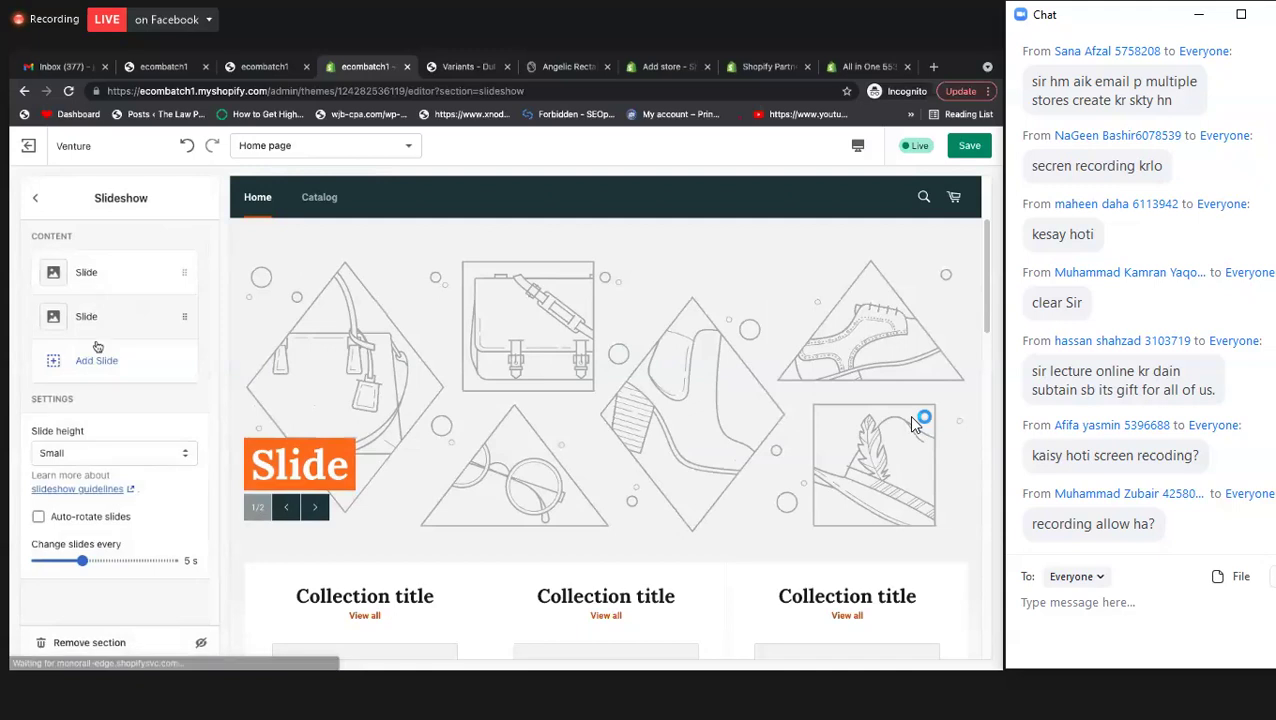
left_click(96, 276)
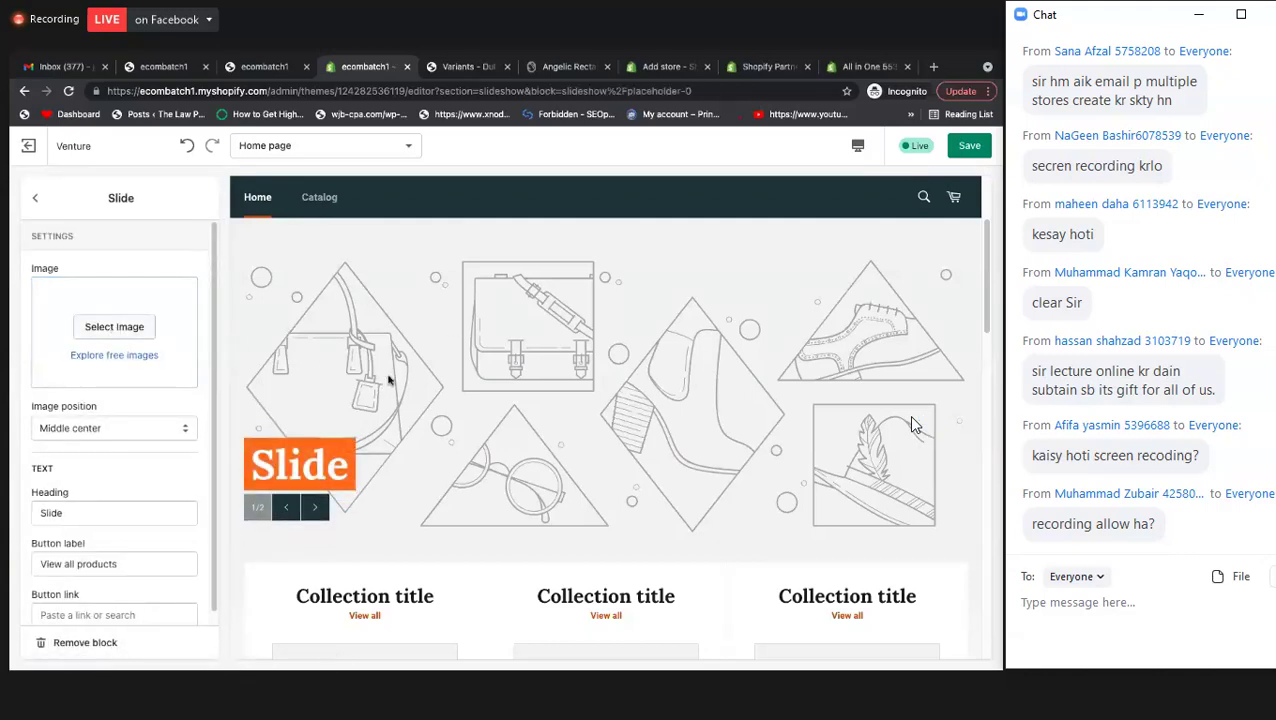
- Search the free images for "ring" and preview the gemstone ring photo on the first slide
left_click(115, 330)
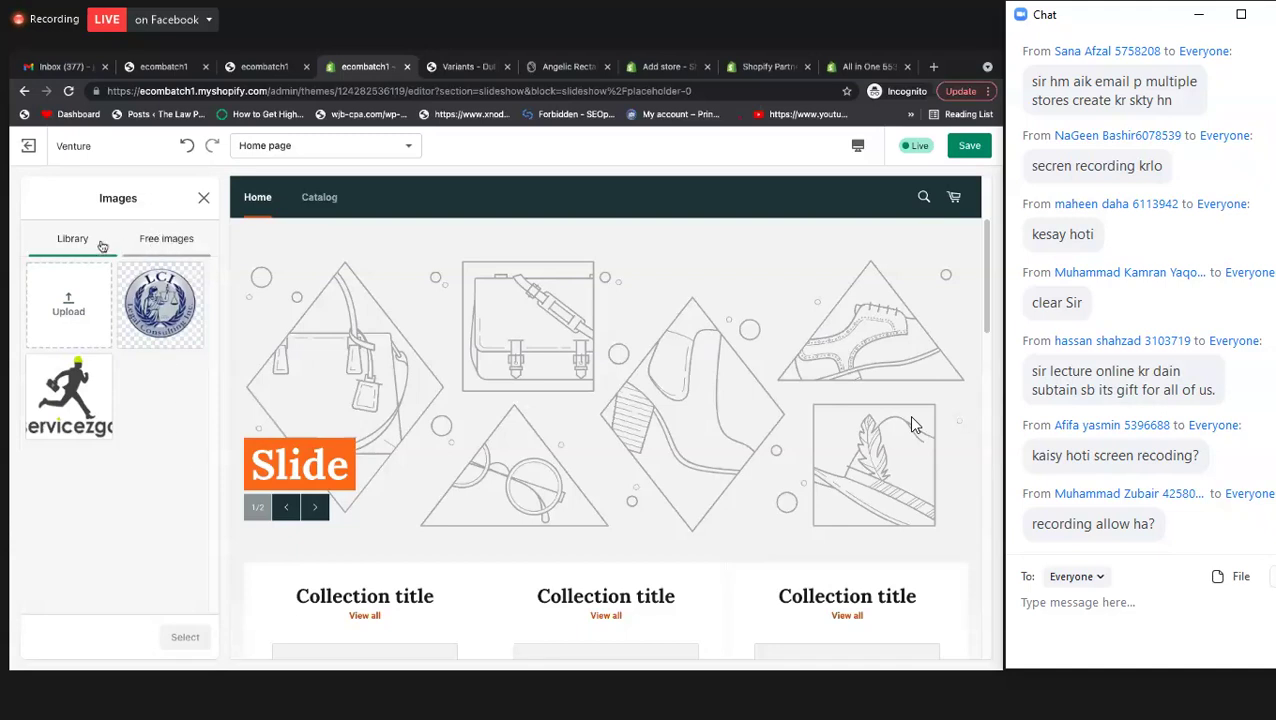
left_click(169, 247)
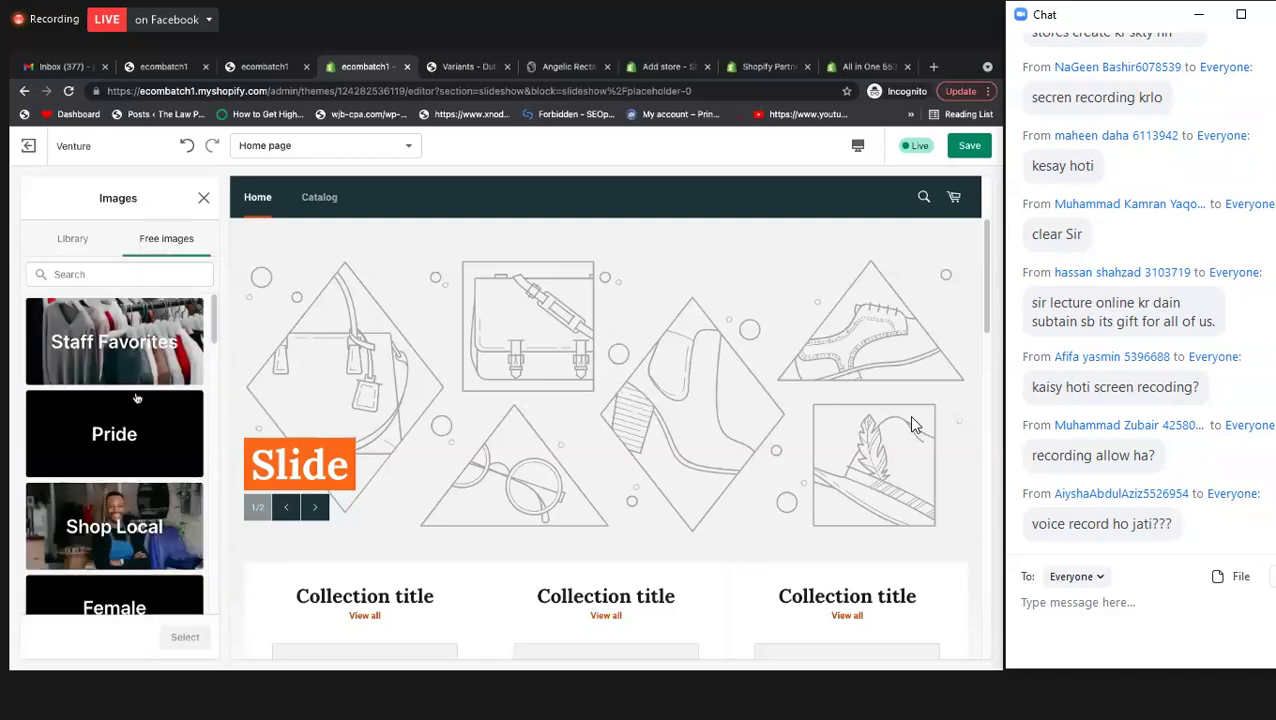
scroll(165, 478, "down", 2)
scroll(165, 478, "down", 10)
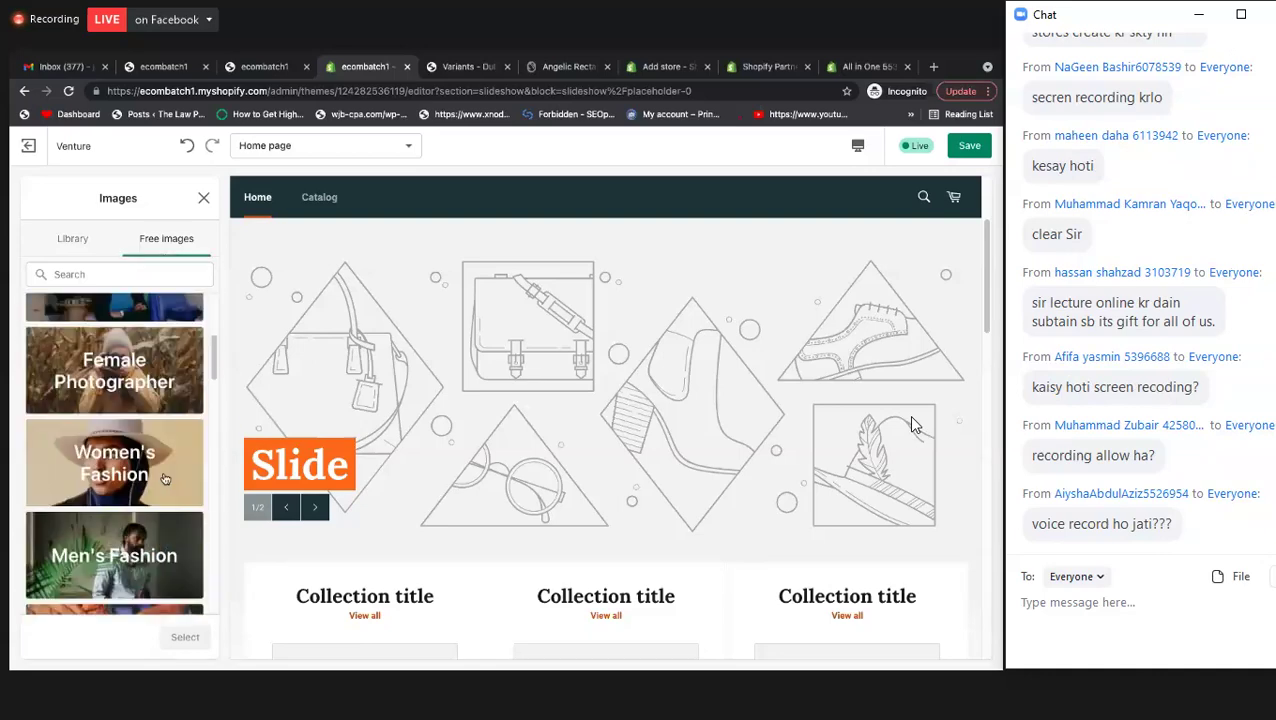
scroll(120, 300, "up", 10)
left_click(120, 274)
type("ring")
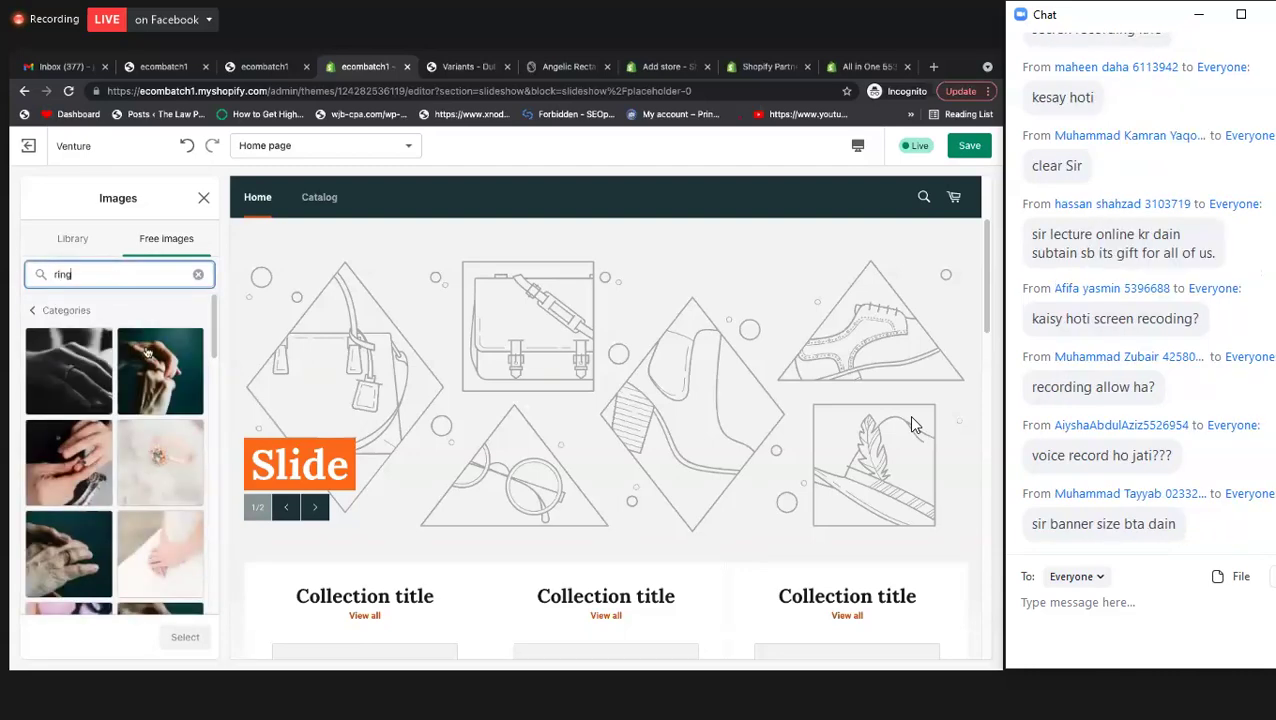
scroll(148, 380, "down", 2)
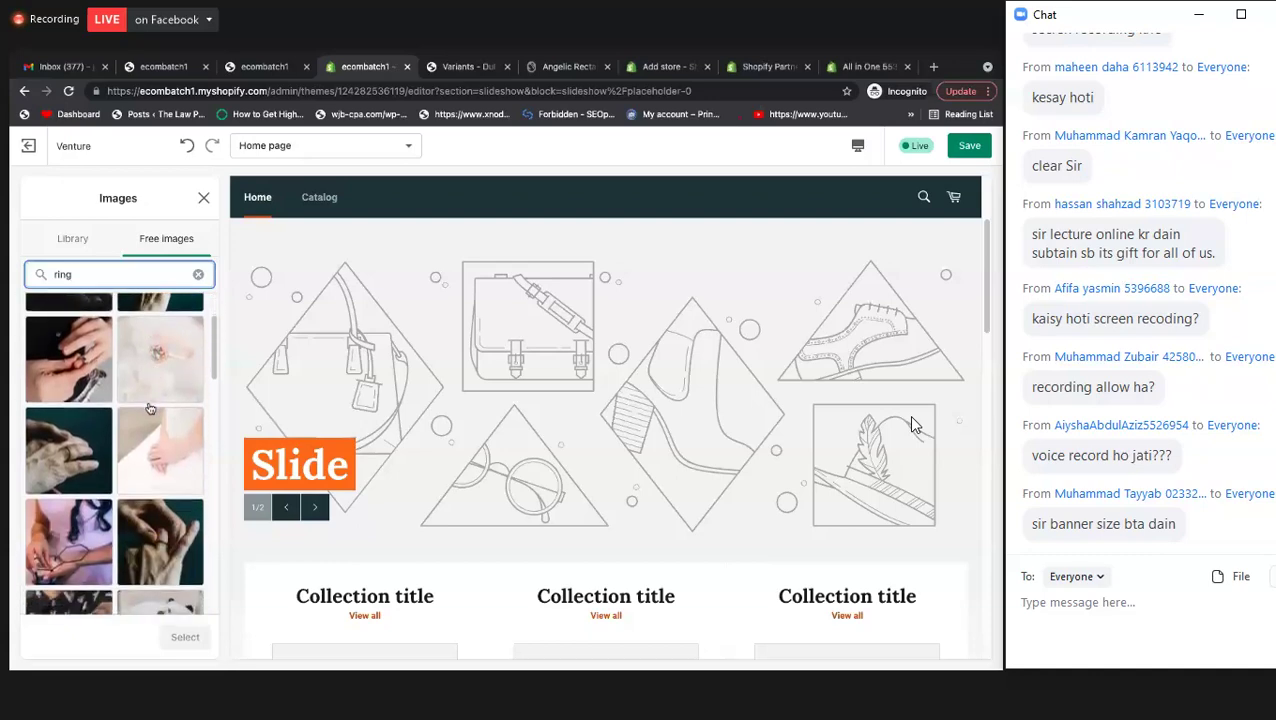
scroll(148, 345, "down", 1)
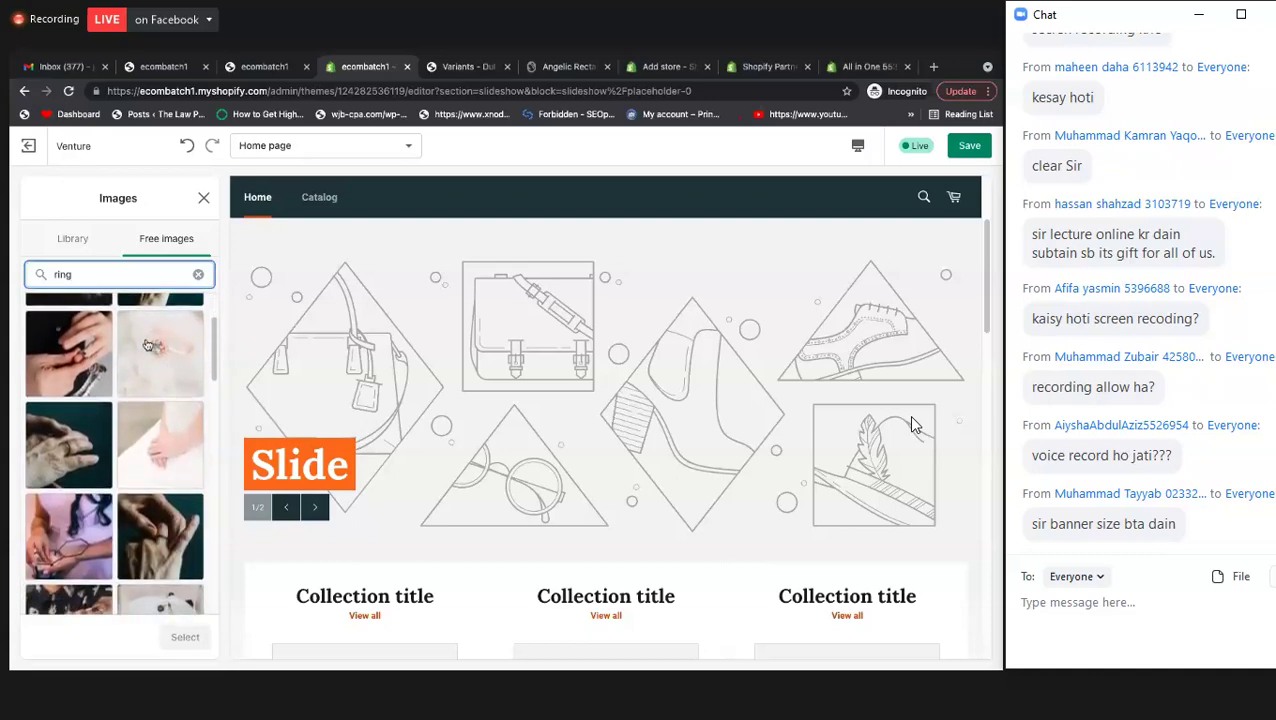
left_click(158, 346)
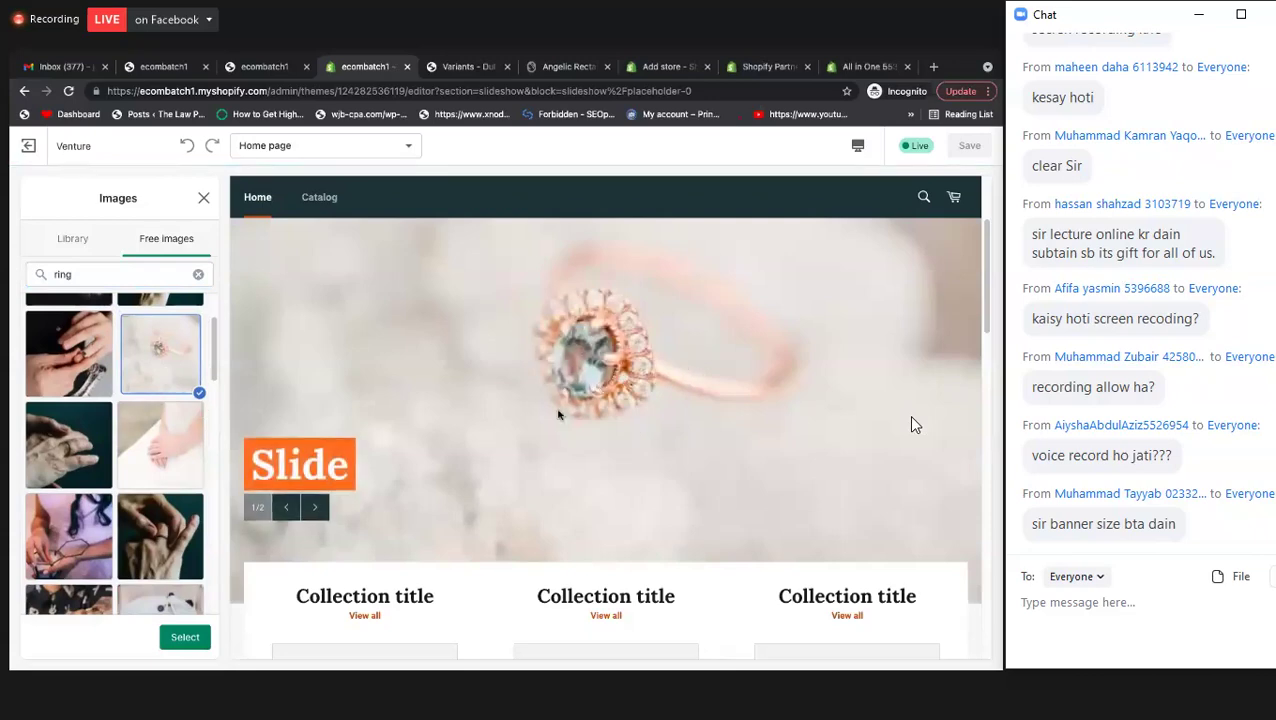
- Browse the remaining free "ring" photos for other images suitable for the slide
scroll(110, 460, "down", 5)
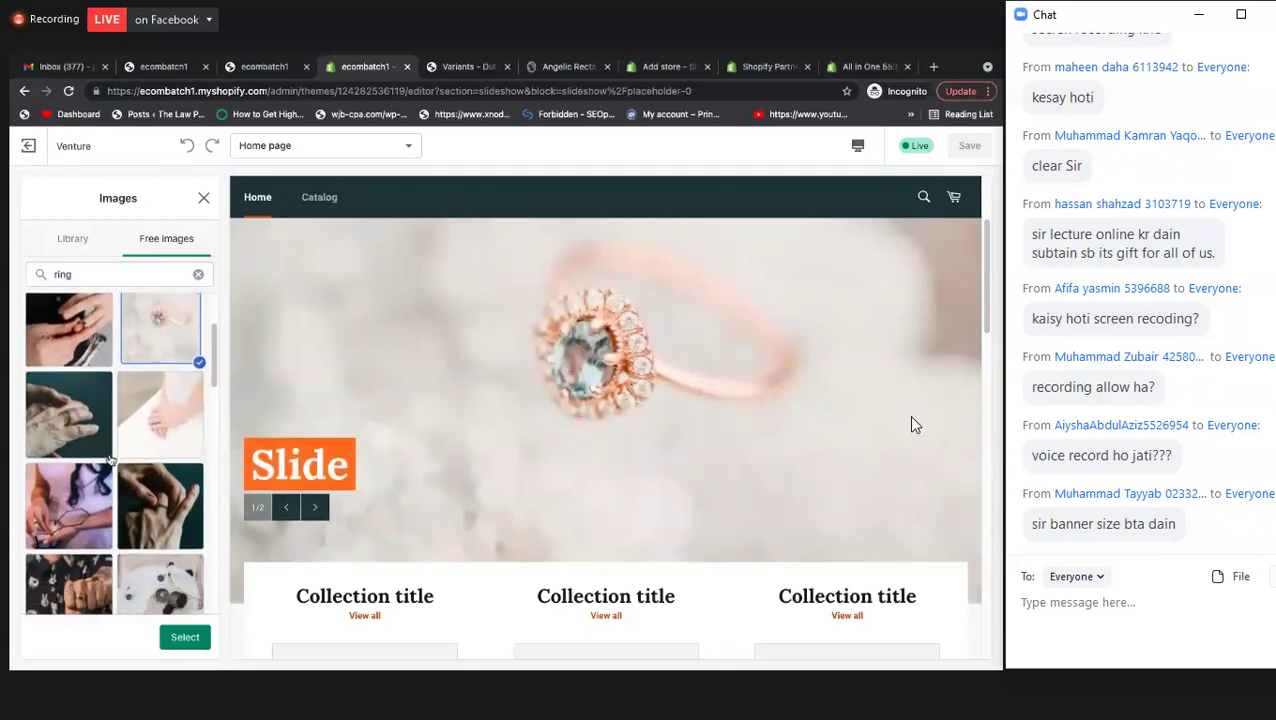
scroll(170, 492, "down", 5)
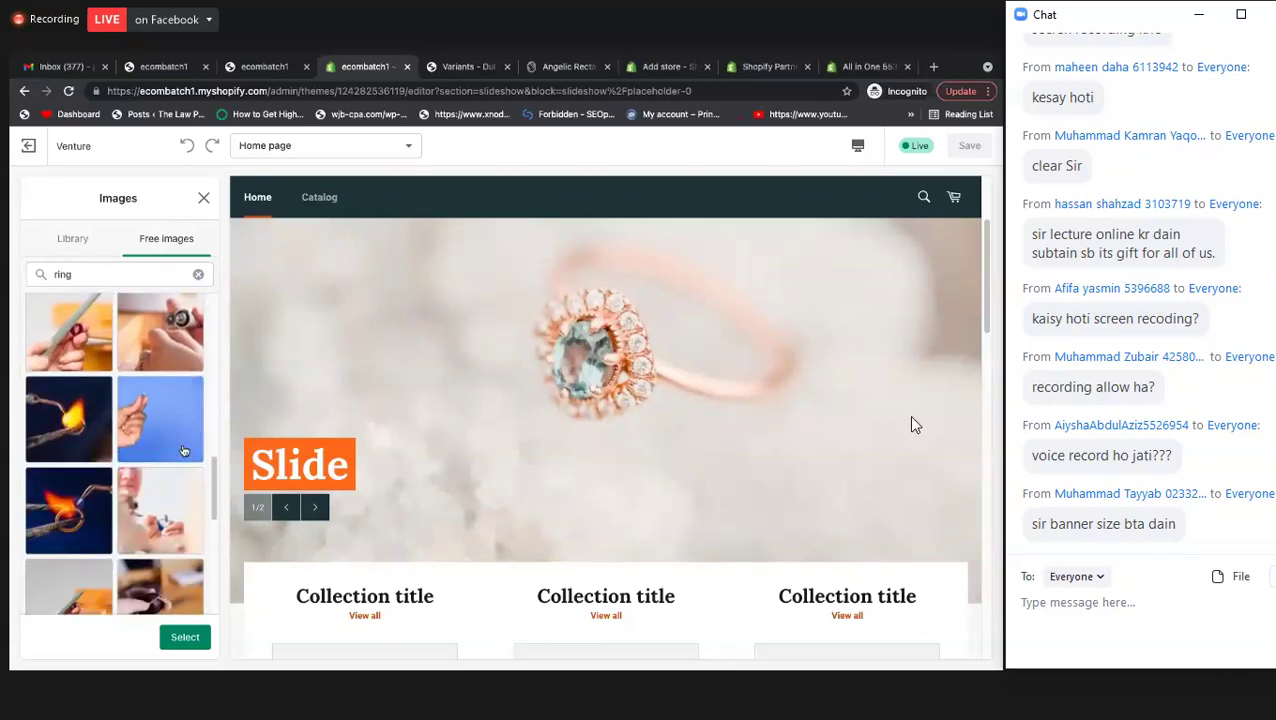
scroll(180, 447, "down", 5)
scroll(170, 439, "down", 2)
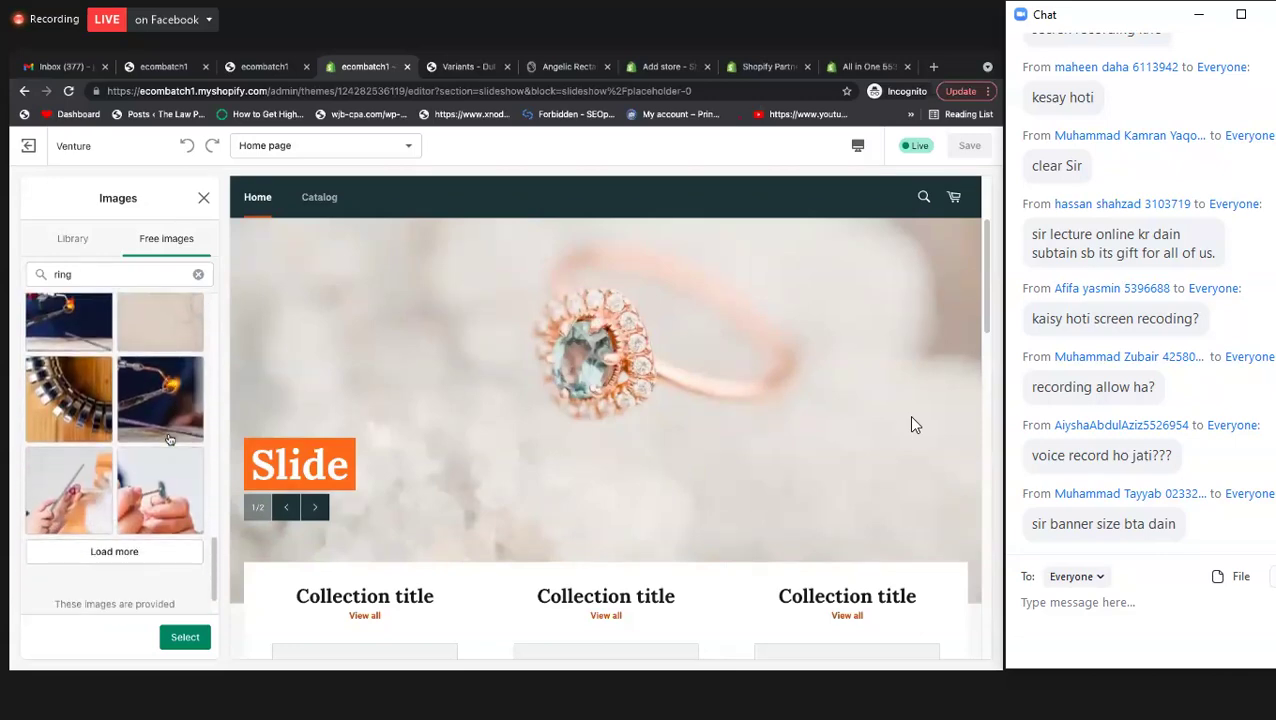
scroll(170, 440, "down", 5)
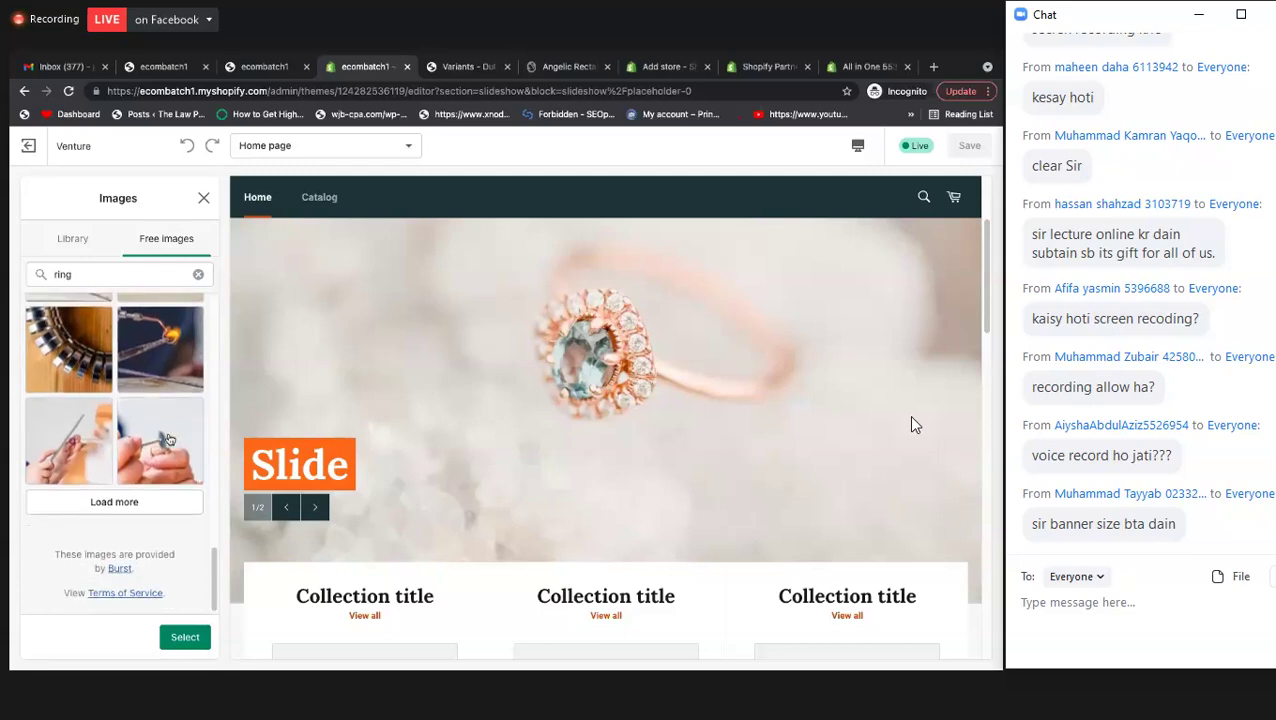
scroll(160, 450, "up", 2)
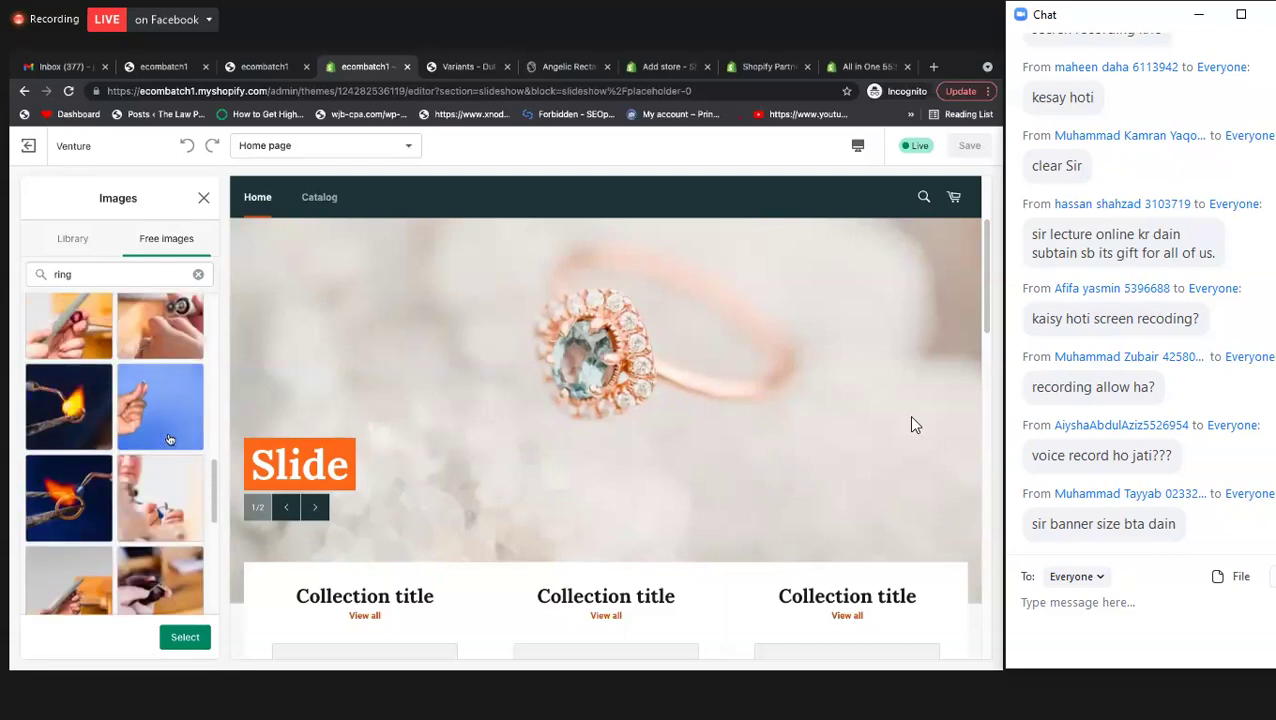
scroll(150, 440, "down", 3)
scroll(180, 392, "up", 2)
scroll(183, 393, "up", 6)
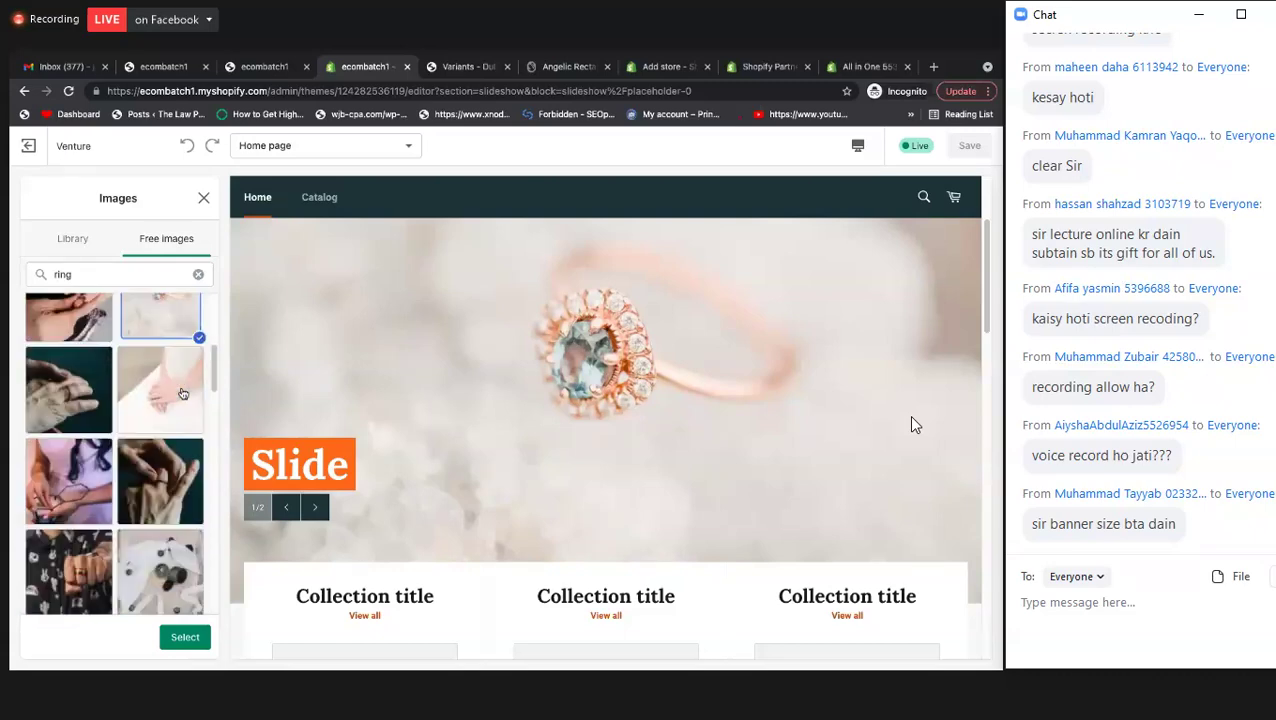
- Try to apply the photo of two hands with a ring on a dark green background to the first slide
left_click(166, 462)
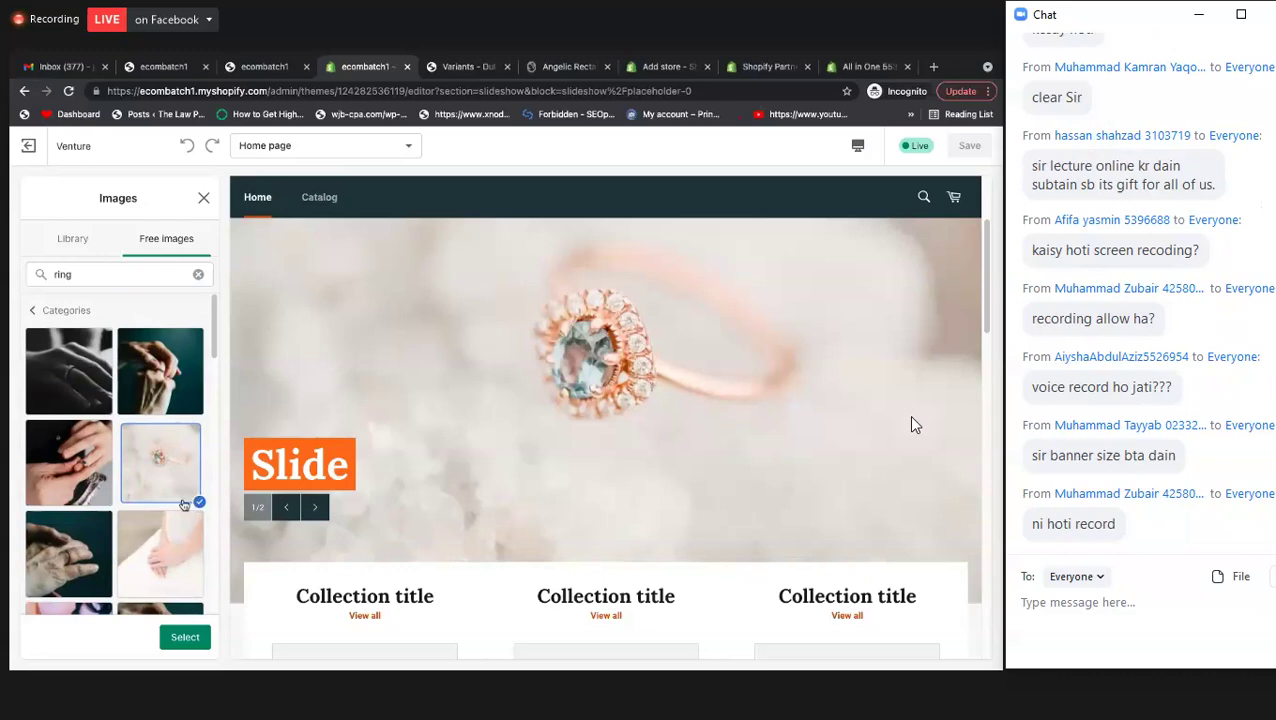
left_click(87, 392)
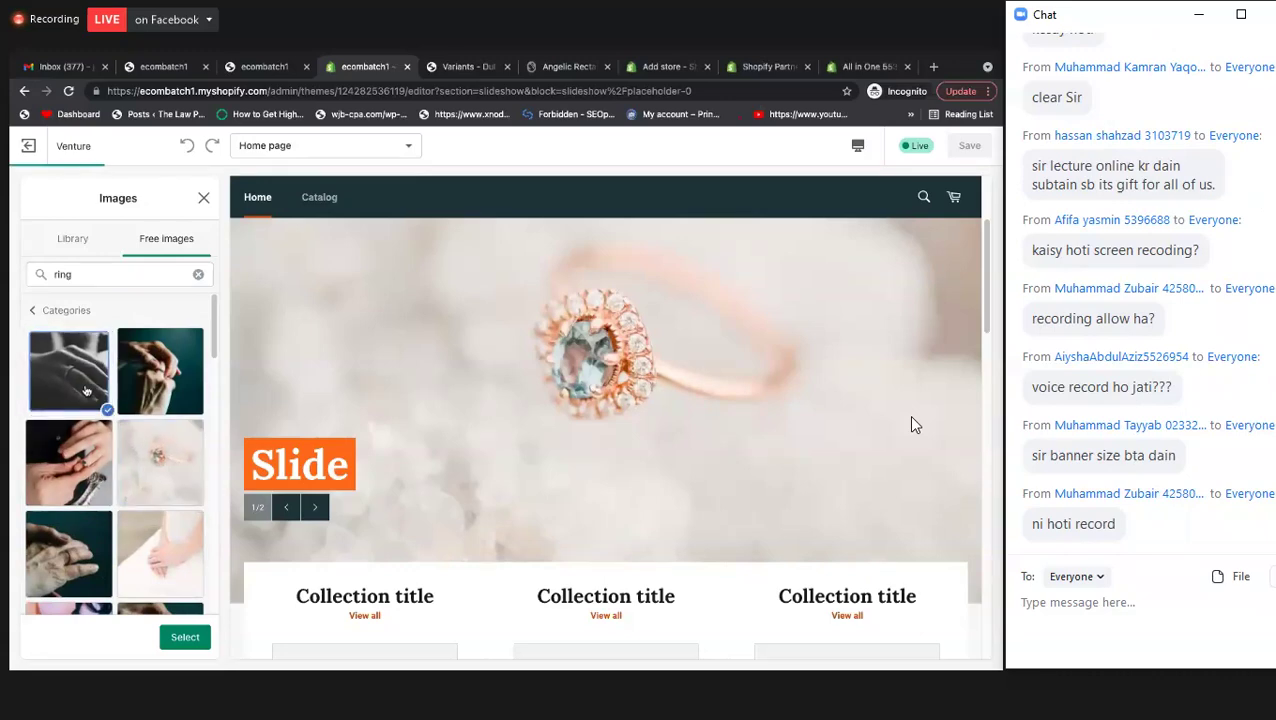
left_click(175, 373)
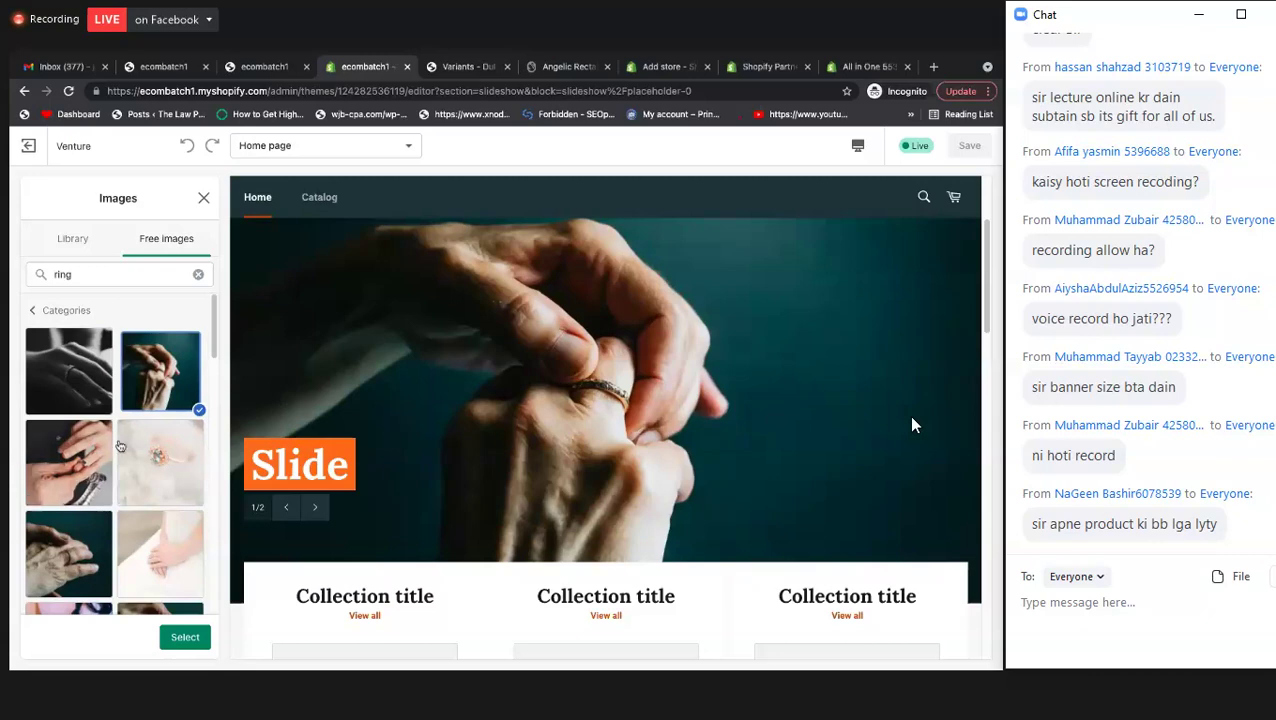
left_click(185, 637)
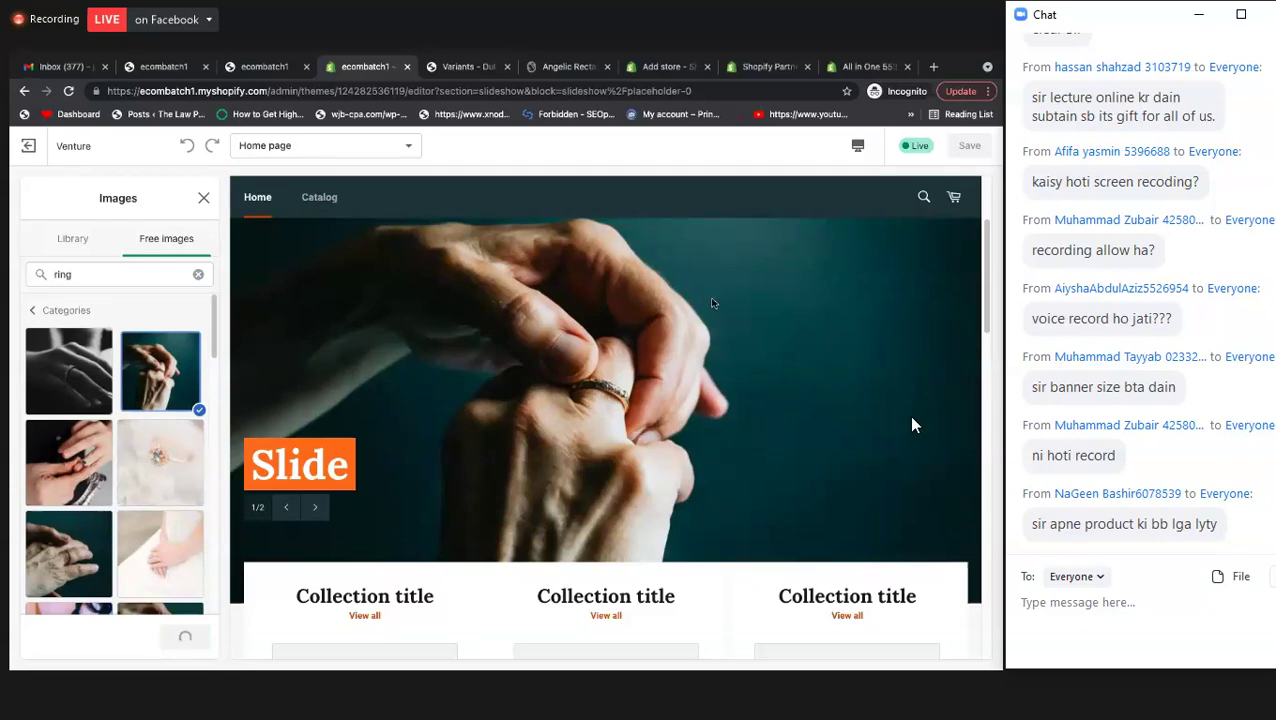
- Reload the theme editor, discarding the pending image selection
key("ctrl+r")
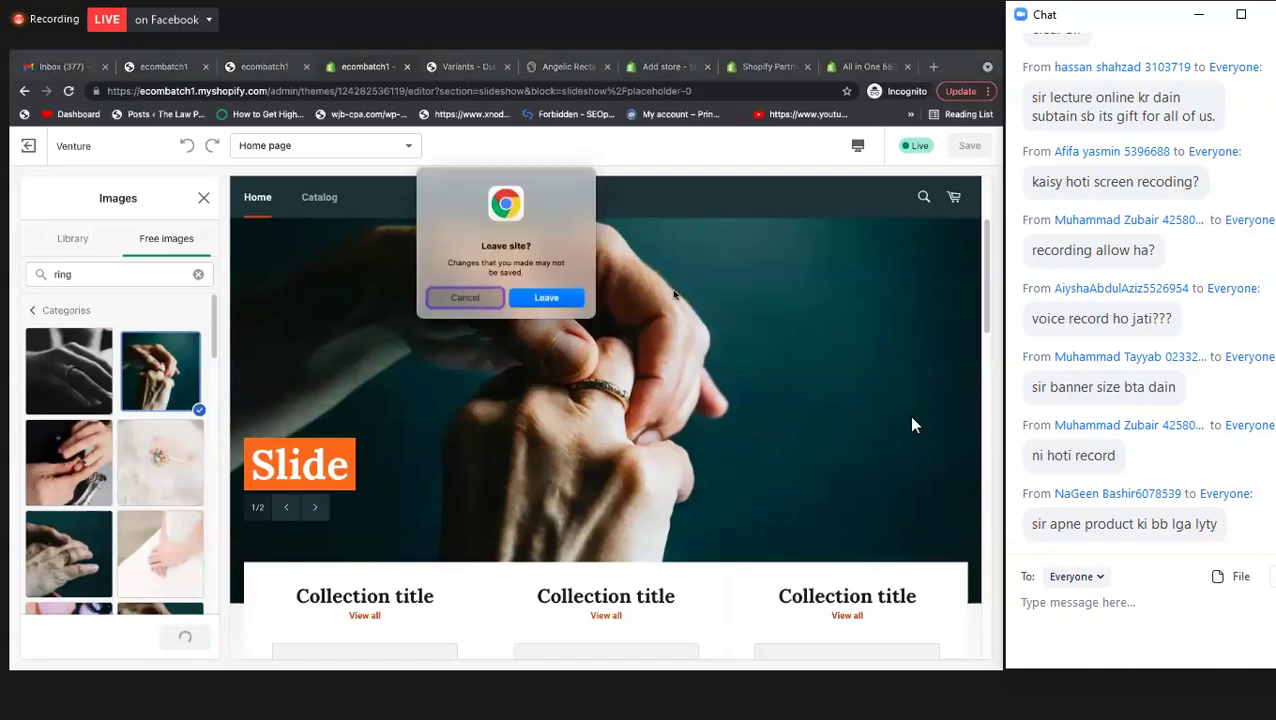
left_click(544, 298)
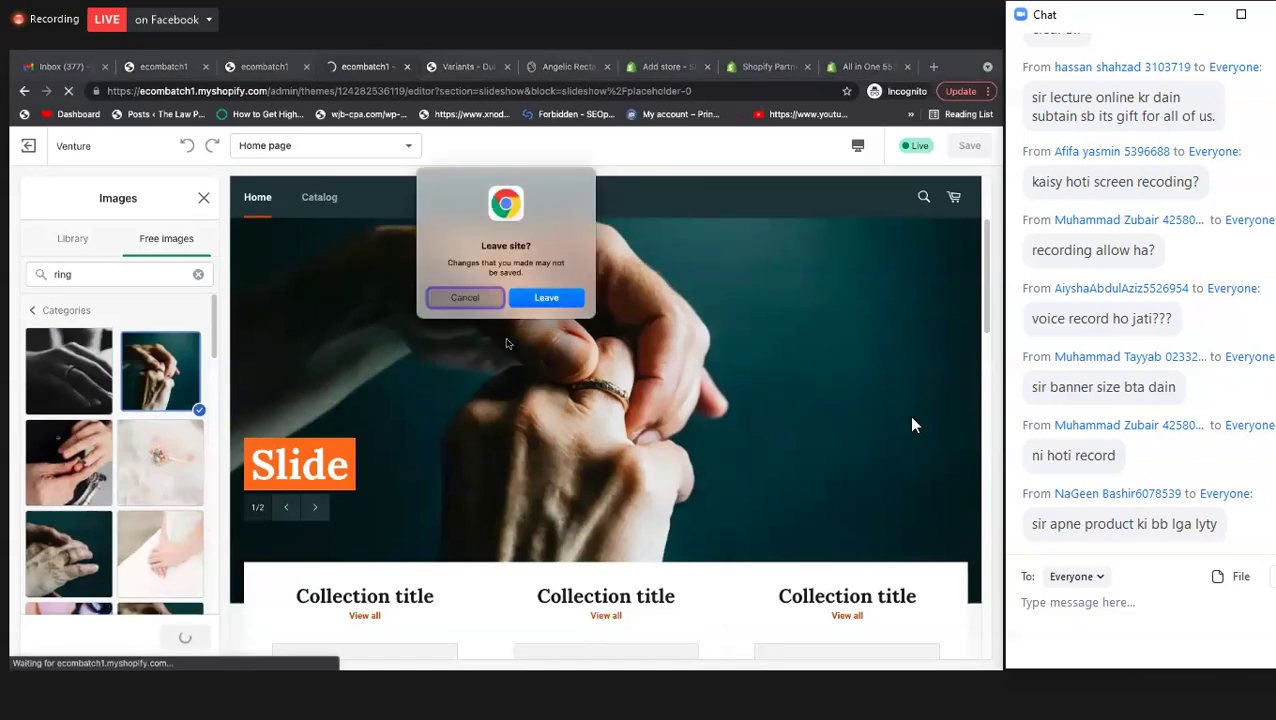
left_click(546, 298)
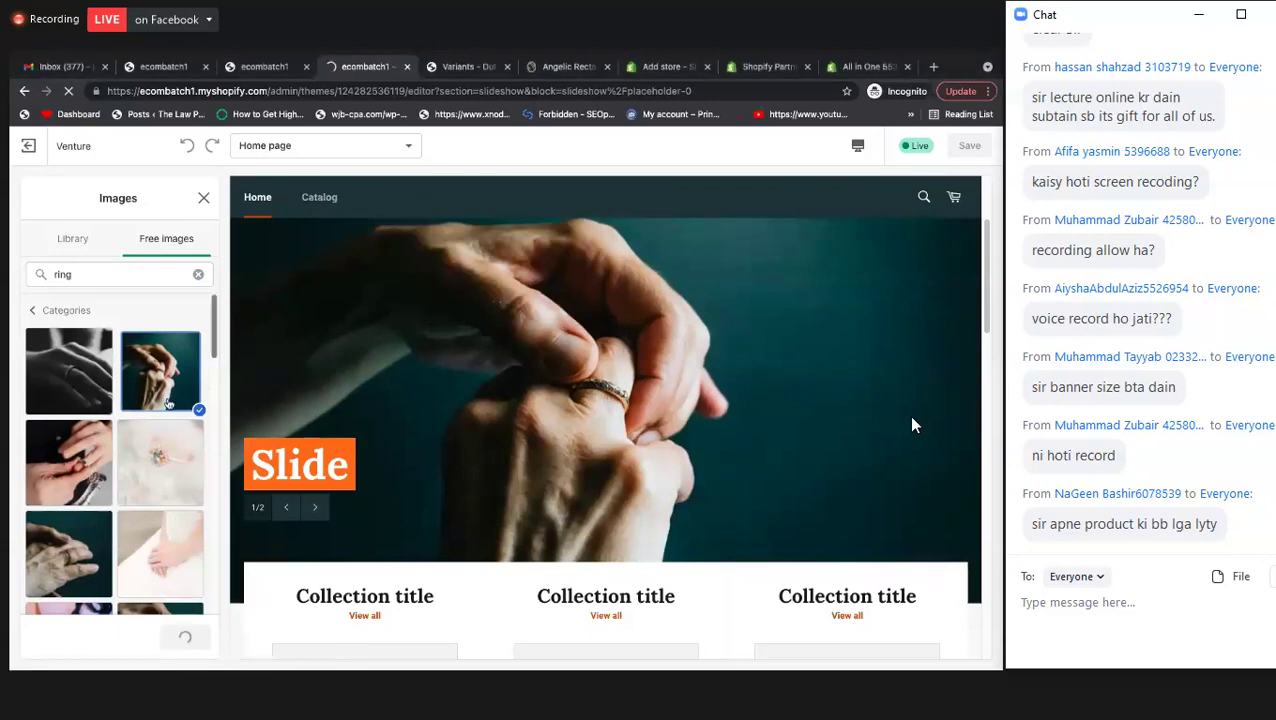
scroll(168, 400, "down", 5)
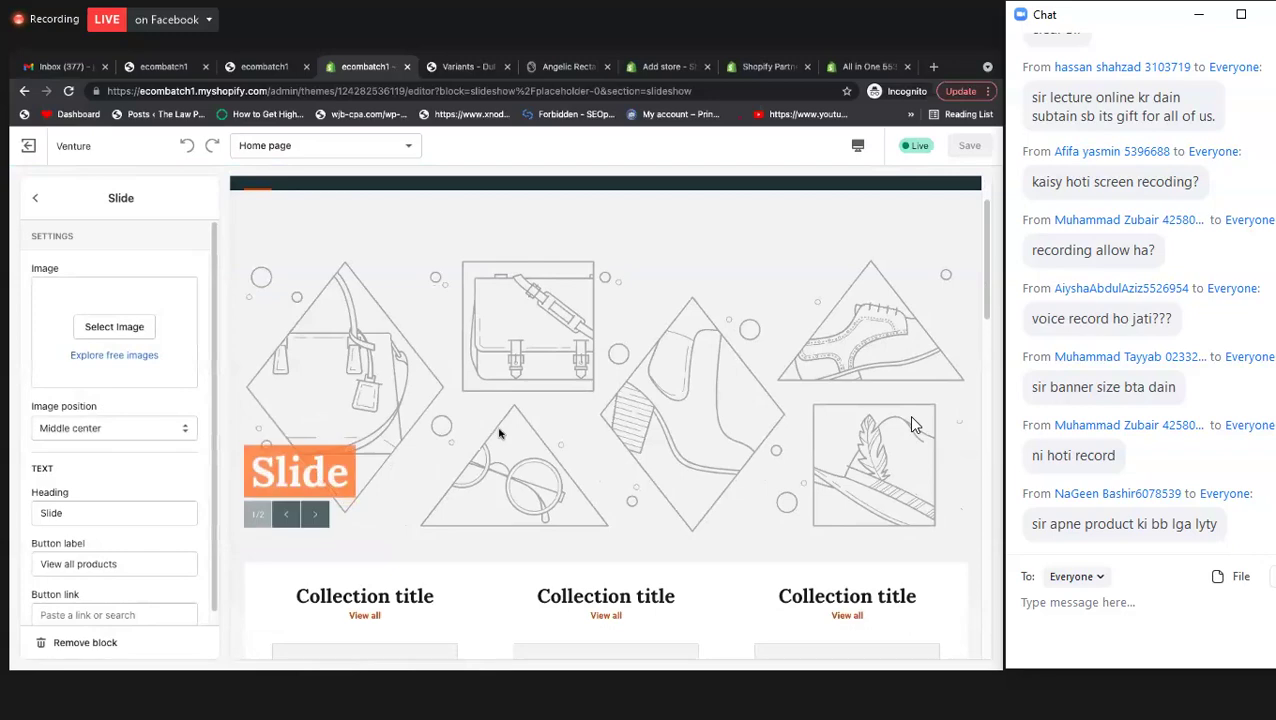
- Search the free images for "ring" and set the black-and-white photo of a ringed hand as the first slide's image
left_click(287, 509)
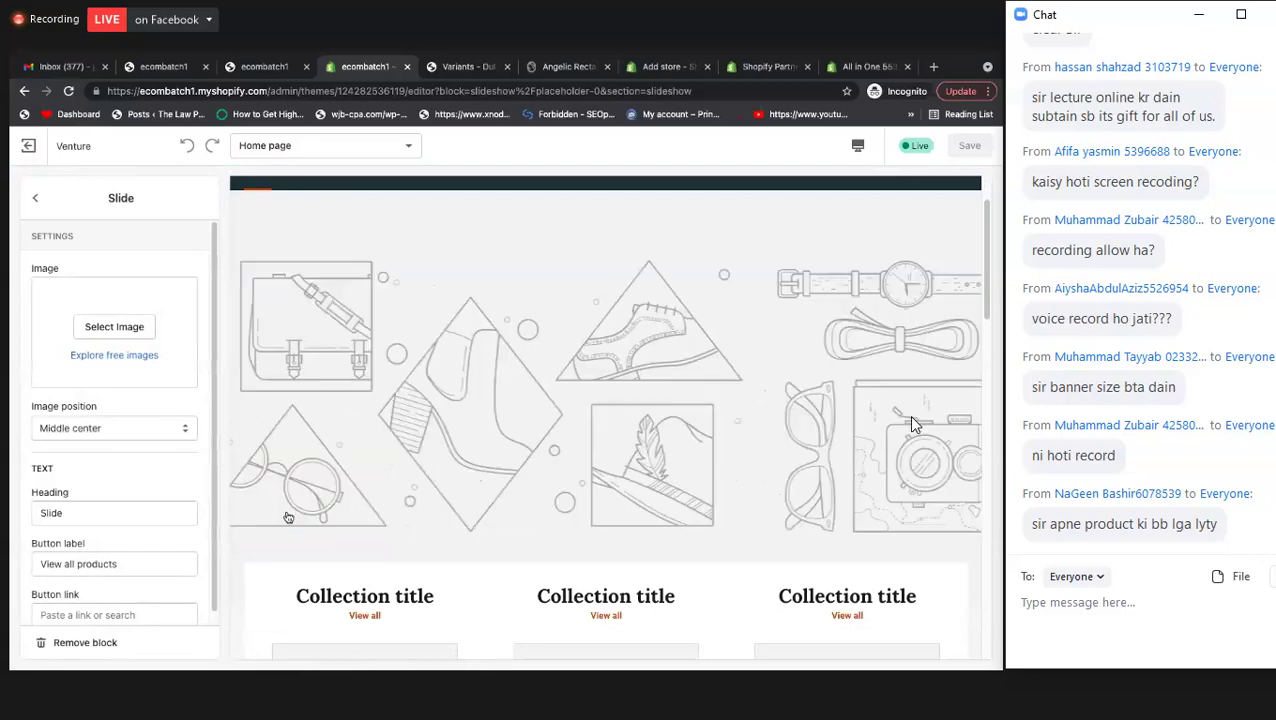
left_click(152, 333)
left_click(168, 242)
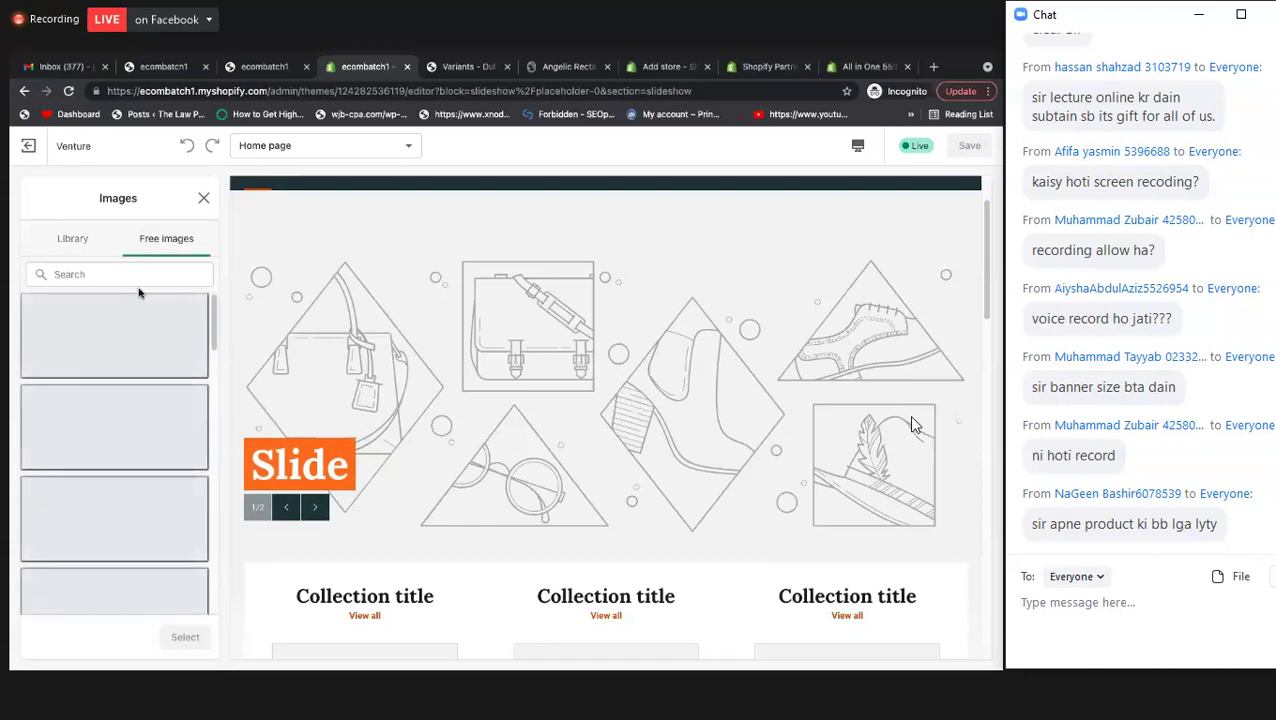
type("ring")
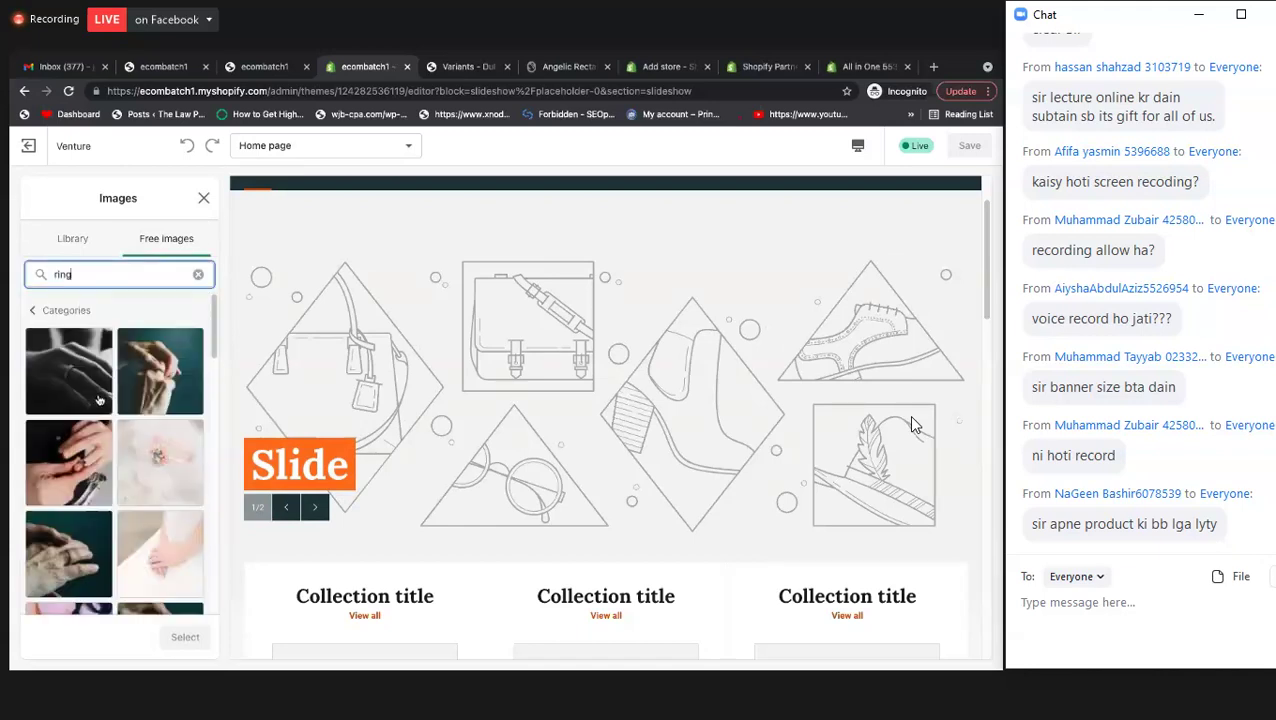
left_click(76, 390)
left_click(187, 637)
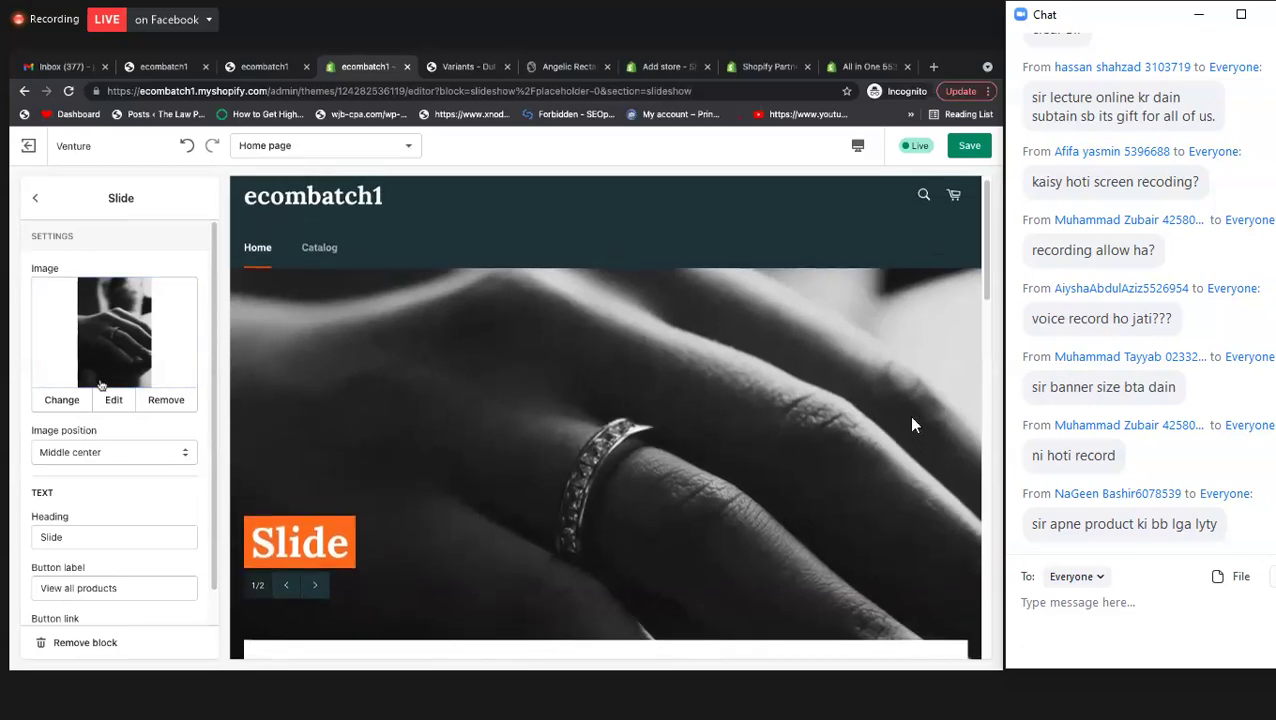
- Check the image position options for the first slide and keep Middle center
scroll(105, 390, "down", 1)
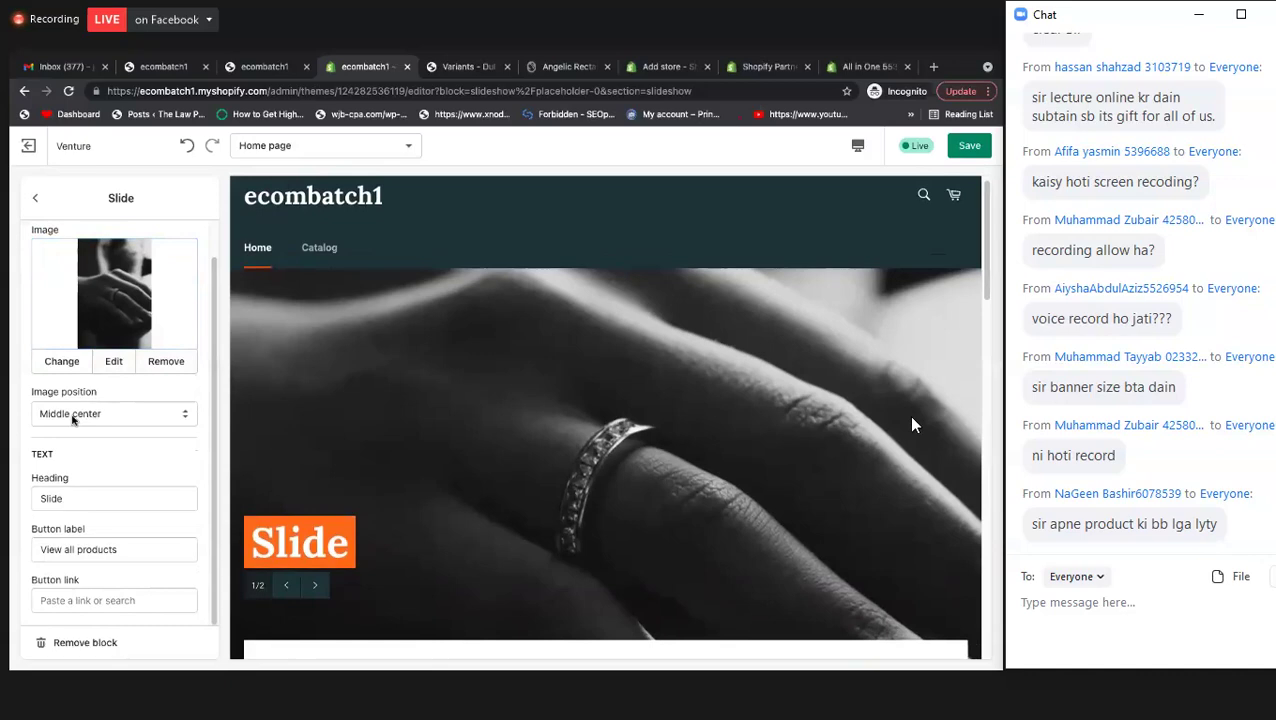
left_click(116, 414)
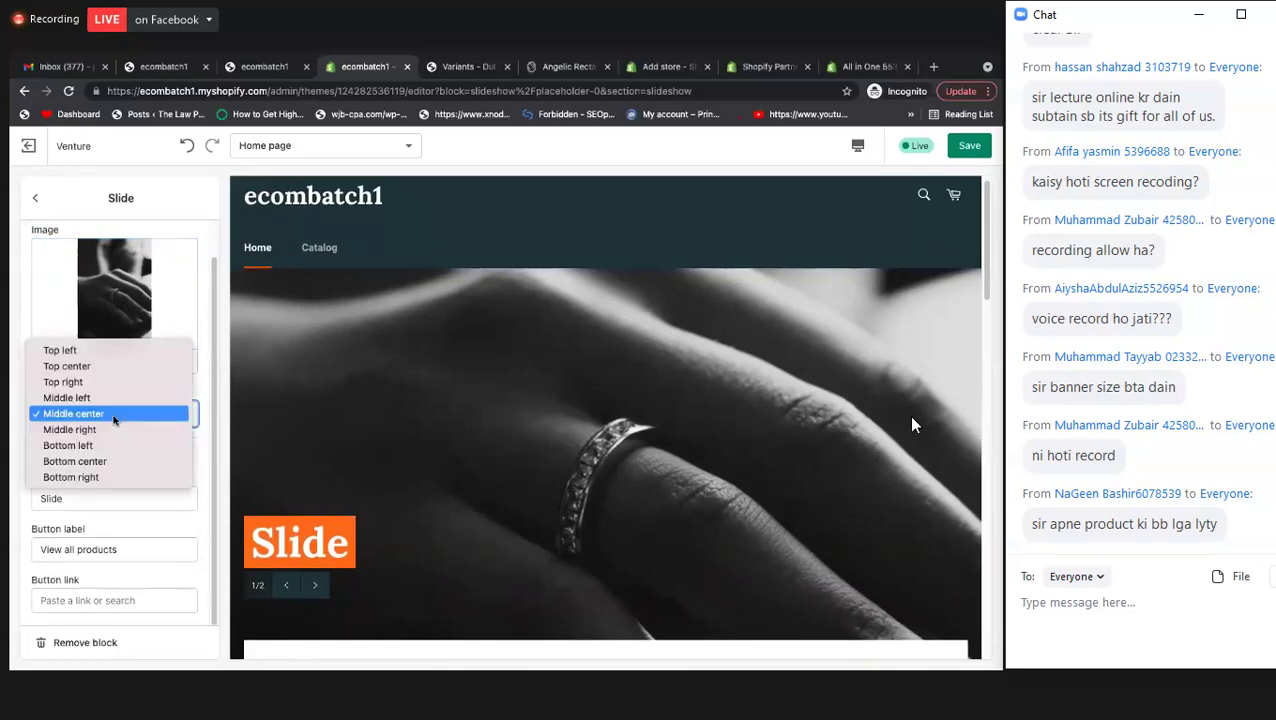
left_click(70, 414)
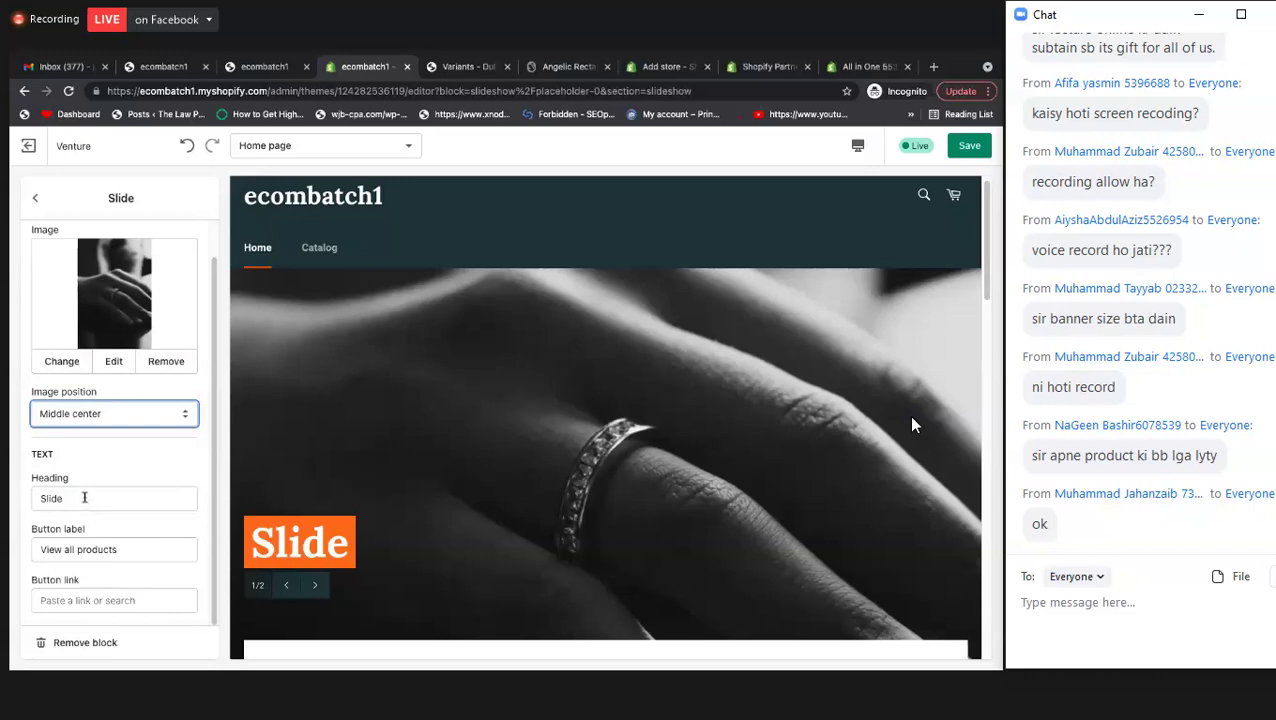
- Try replacing the first slide's heading with "Our Rings COllect" and erase the attempt
double_click(306, 547)
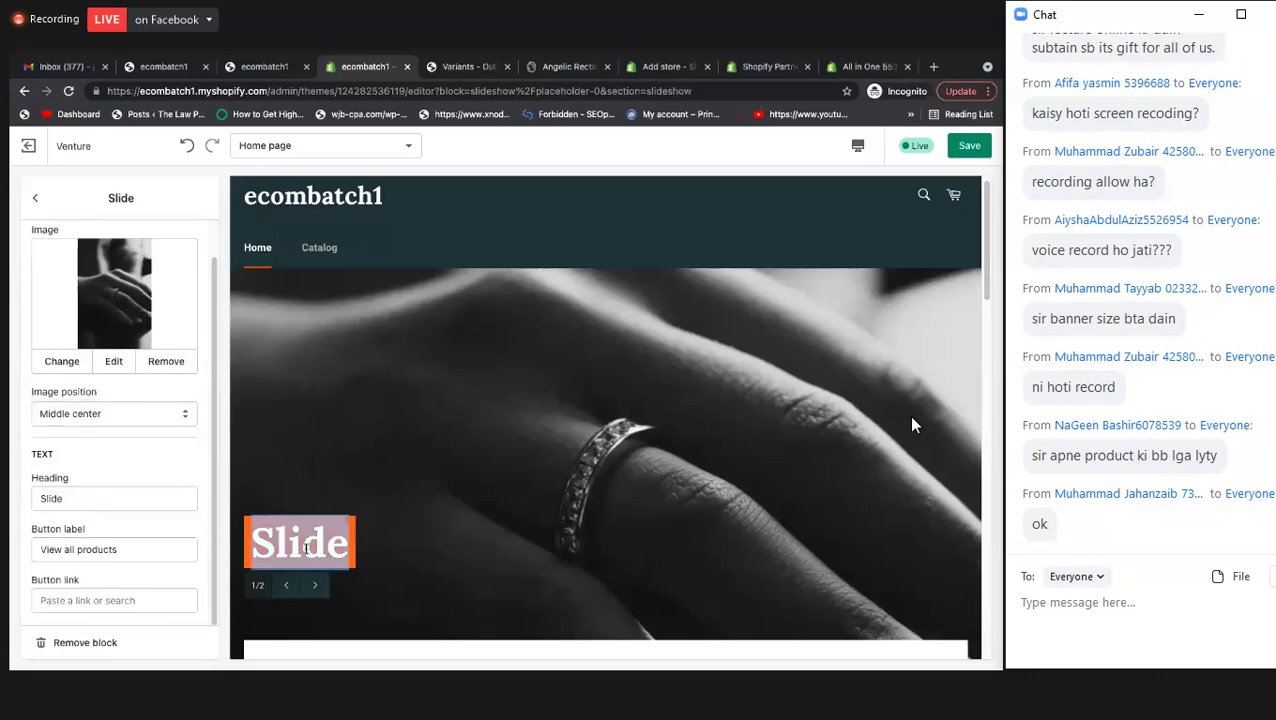
double_click(87, 497)
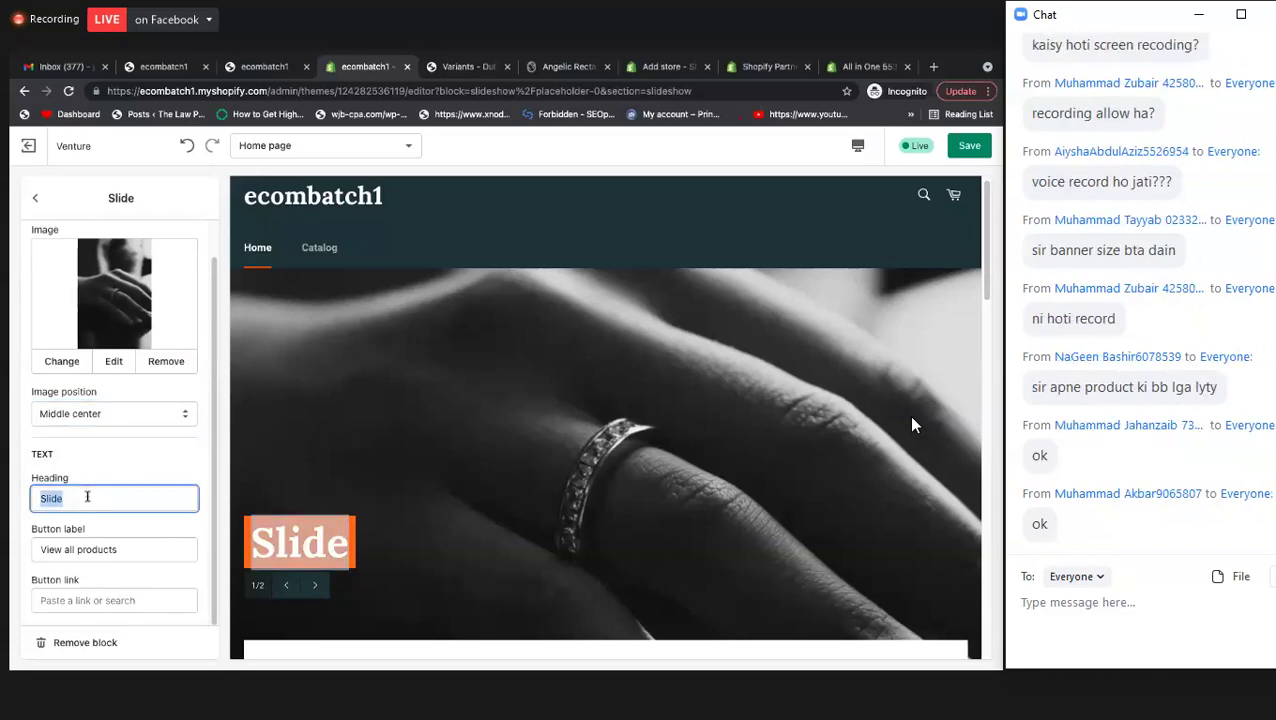
type("Our")
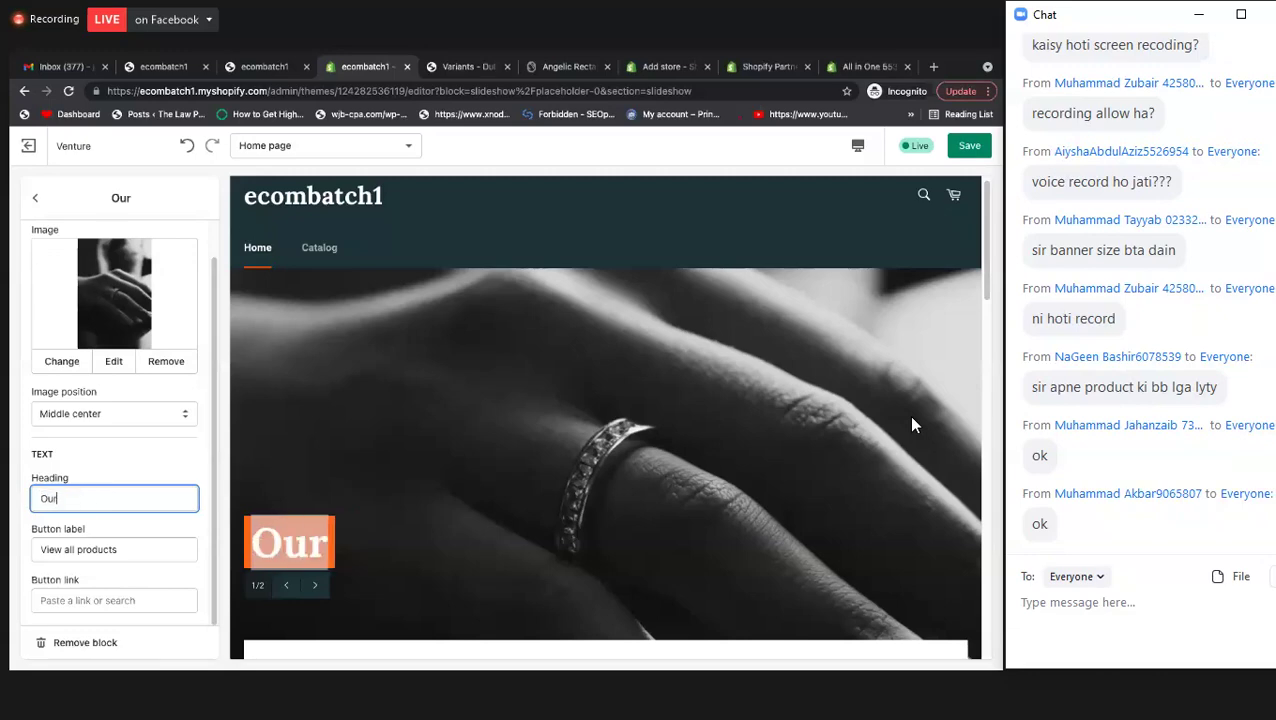
type(" Rings COllection")
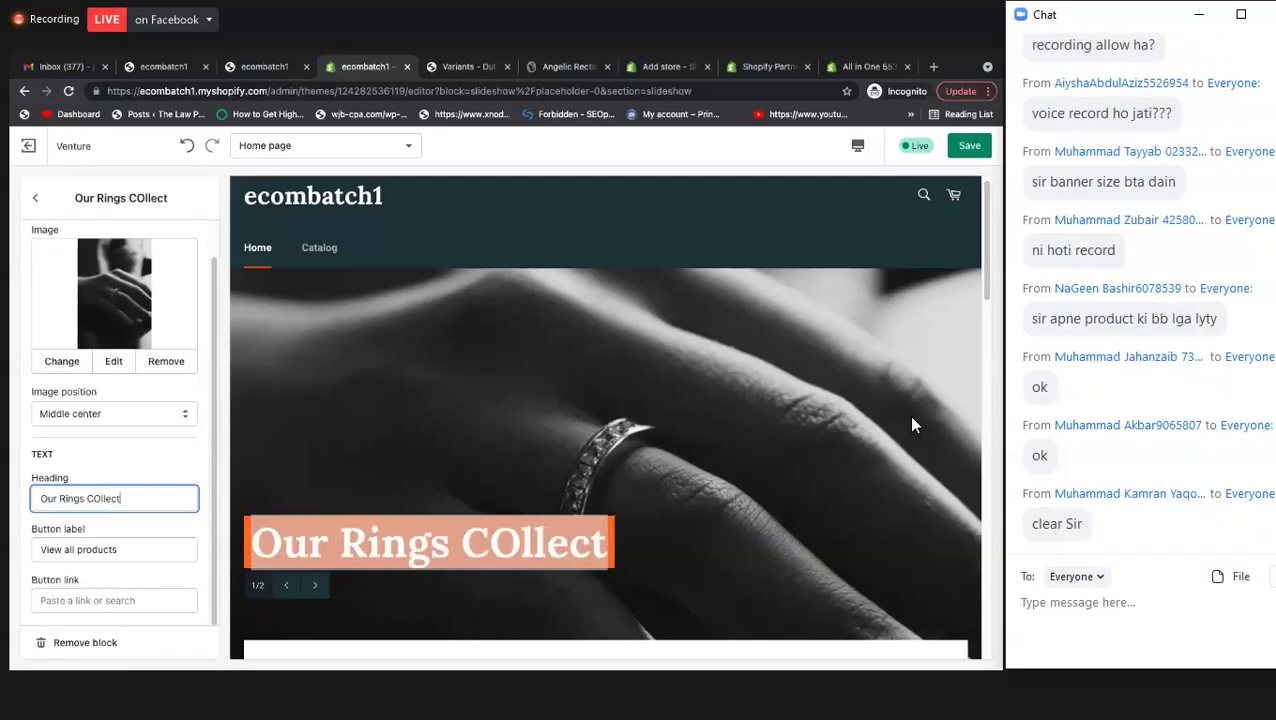
key("BackSpace")
key("BackSpace")
key("BackSpace")
key("BackSpace")
key("BackSpace")
key("BackSpace")
key("BackSpace")
key("BackSpace")
key("BackSpace")
key("BackSpace")
key("BackSpace")
key("BackSpace")
key("BackSpace")
key("BackSpace")
key("BackSpace")
key("BackSpace")
key("BackSpace")
key("BackSpace")
key("BackSpace")
key("BackSpace")
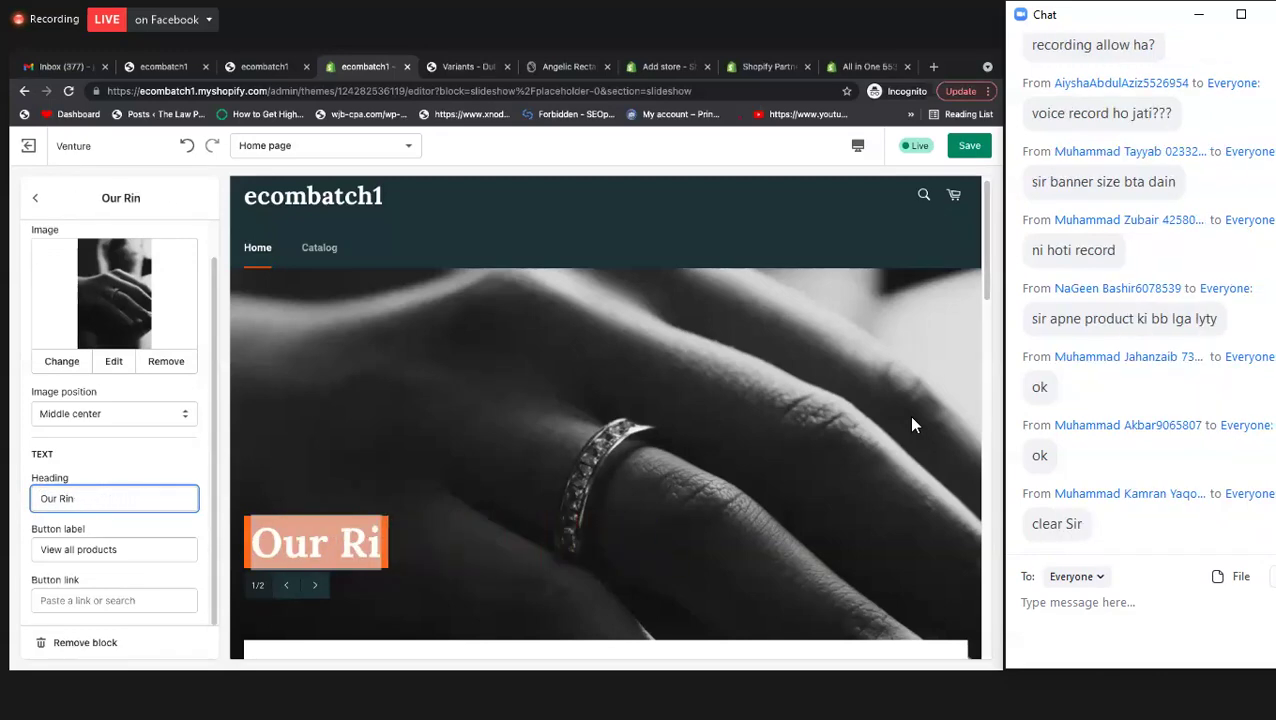
- Set the first slide's heading to "Rings Collection"
type("Rings")
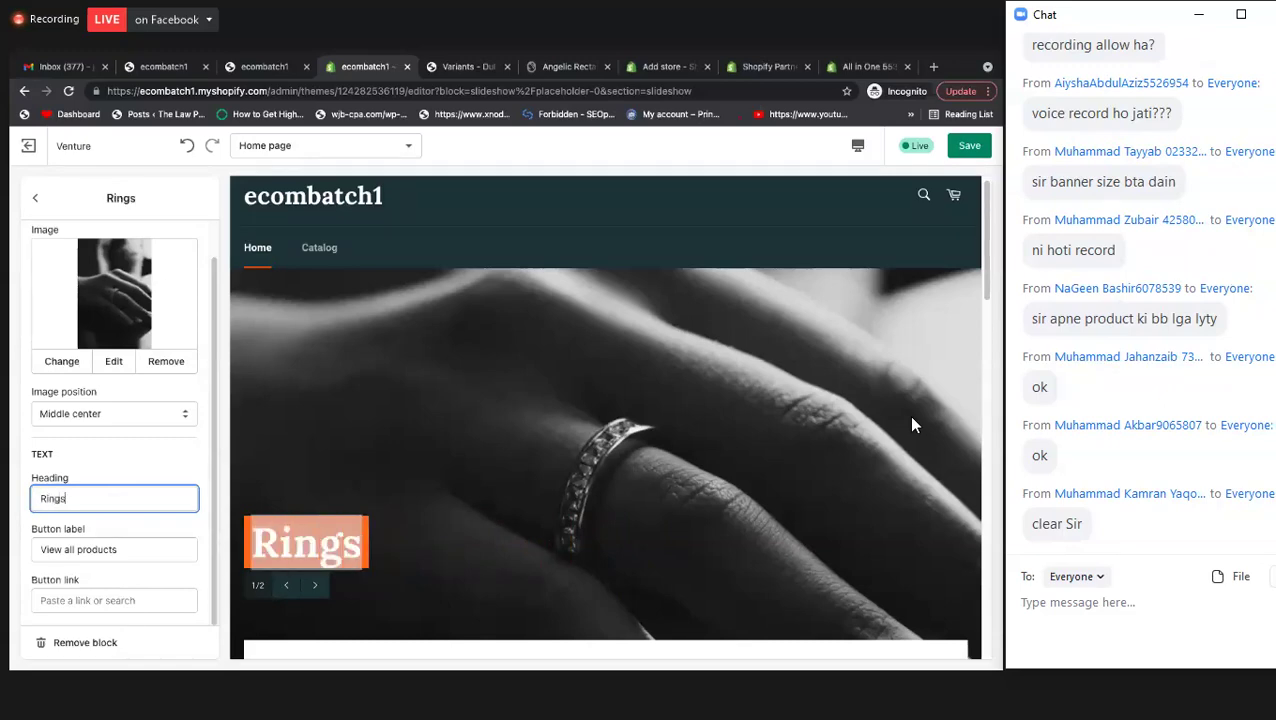
type(" COllect")
key("BackSpace")
key("BackSpace")
key("BackSpace")
key("BackSpace")
key("BackSpace")
key("BackSpace")
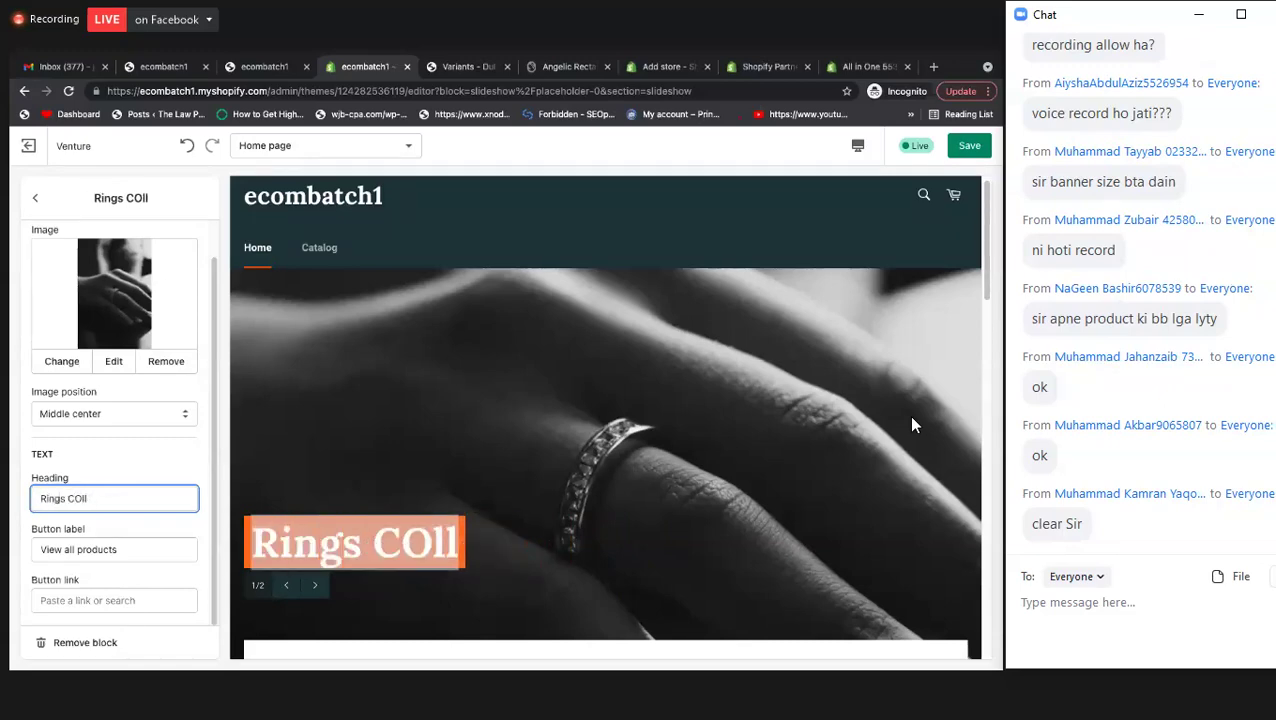
type("ollection")
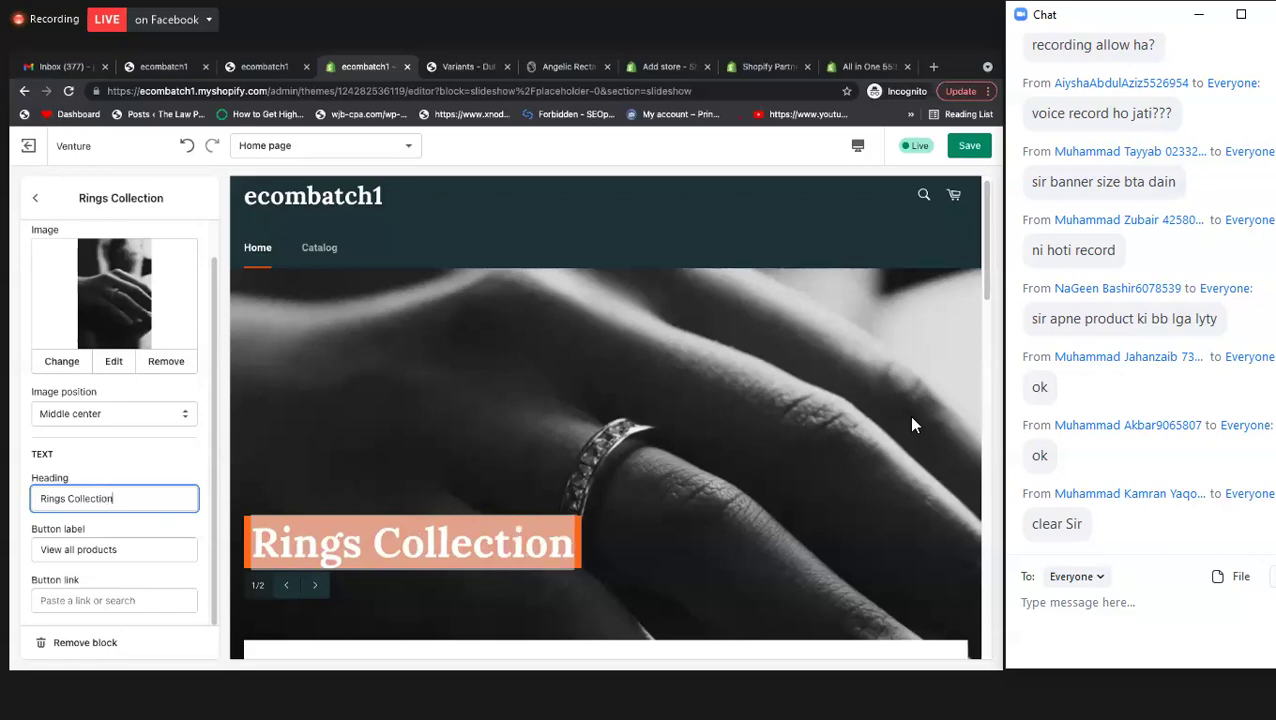
left_click(160, 478)
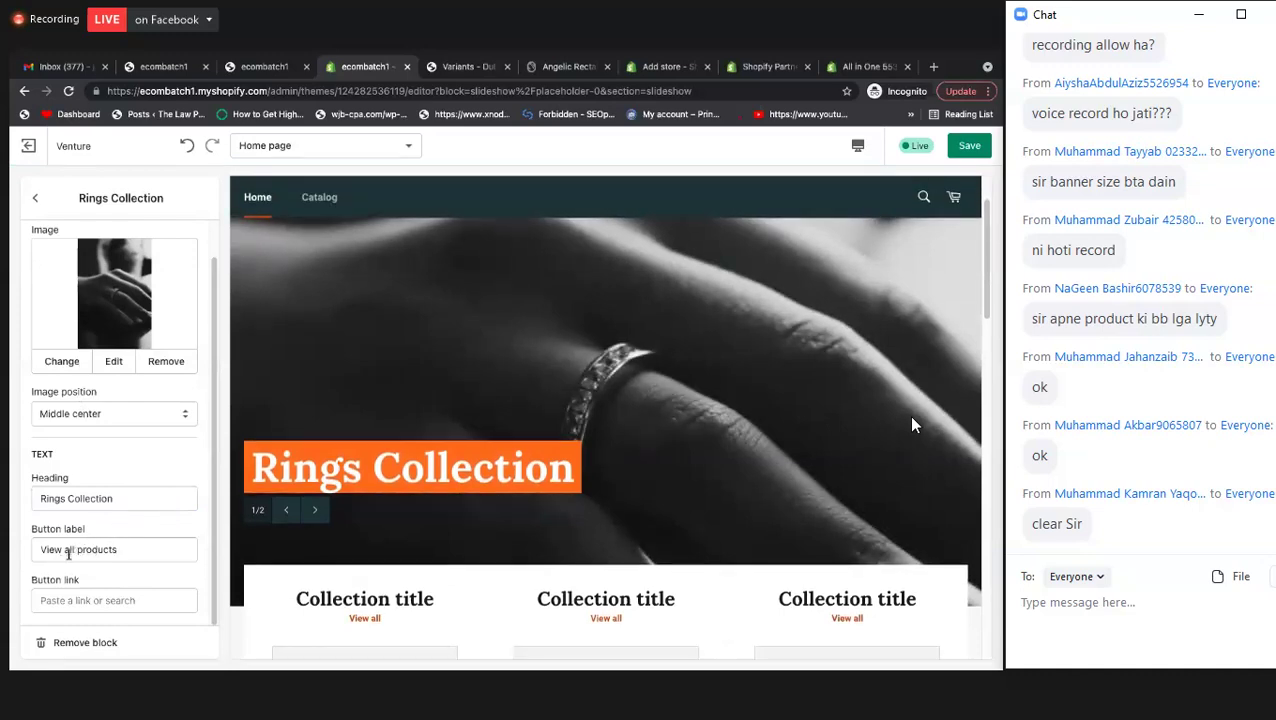
- Link the first slide's "View all products" button to the Rings collection
left_click(71, 552)
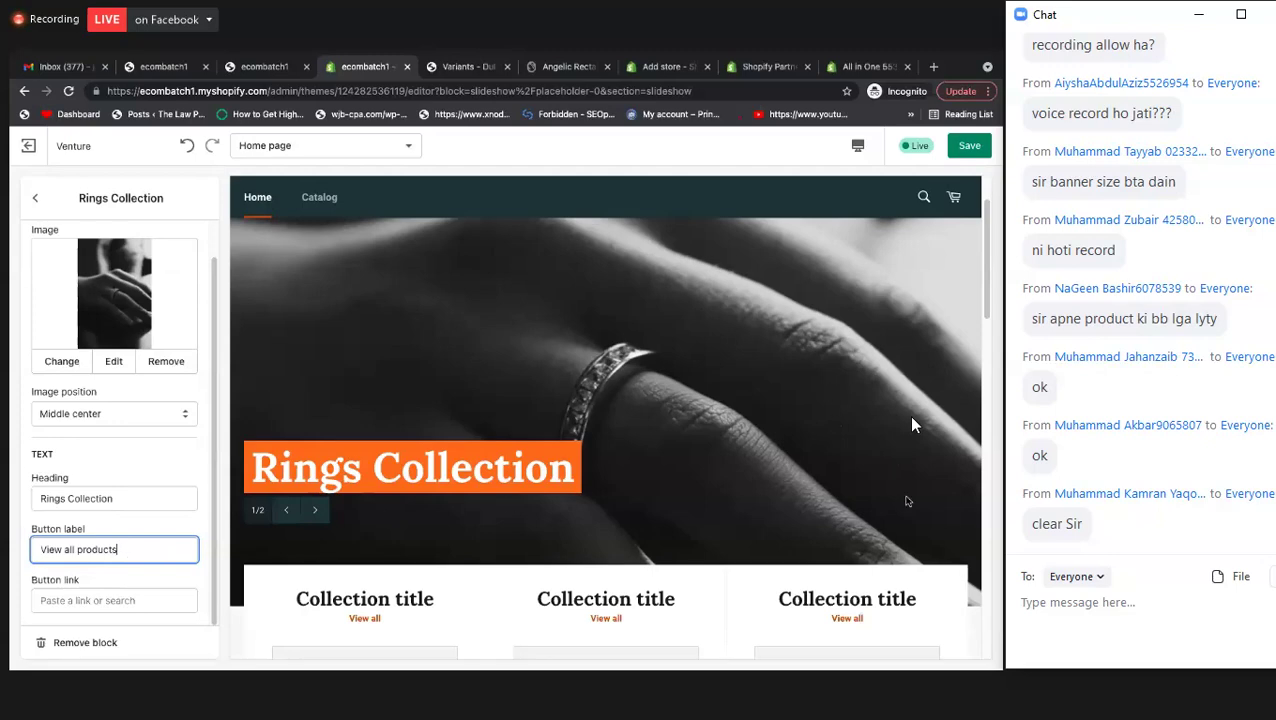
left_click(112, 600)
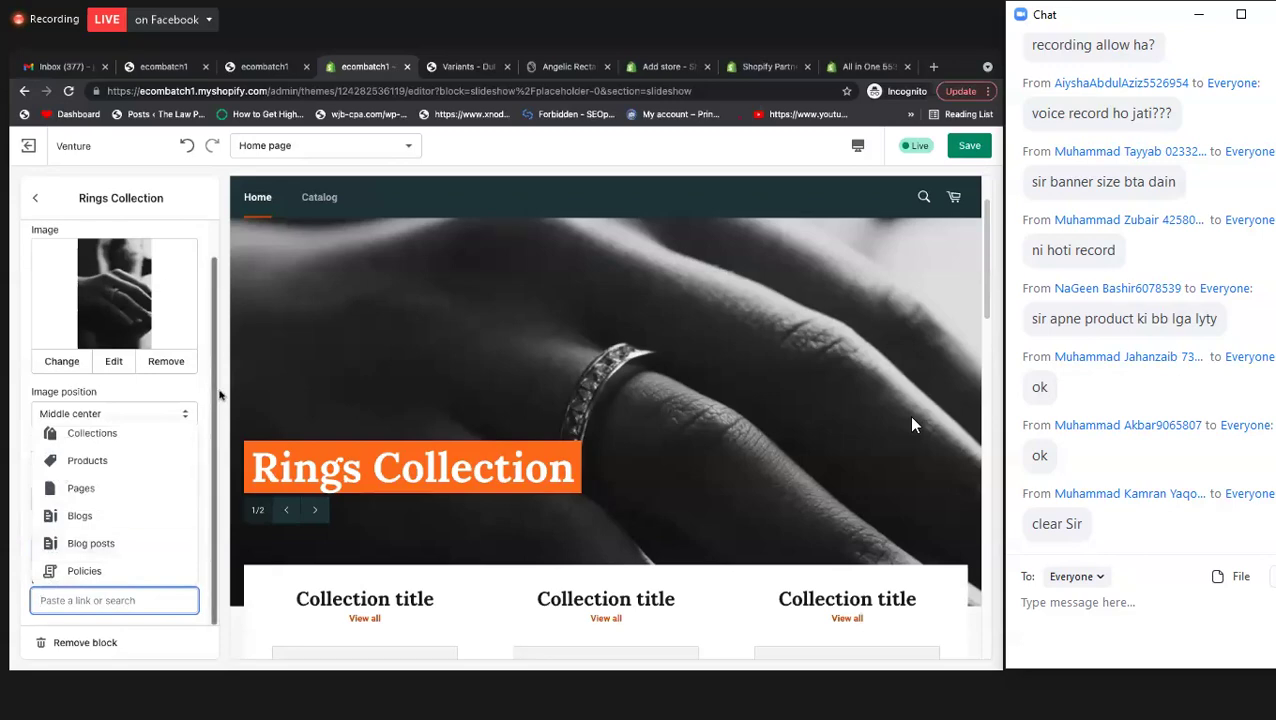
key("Escape")
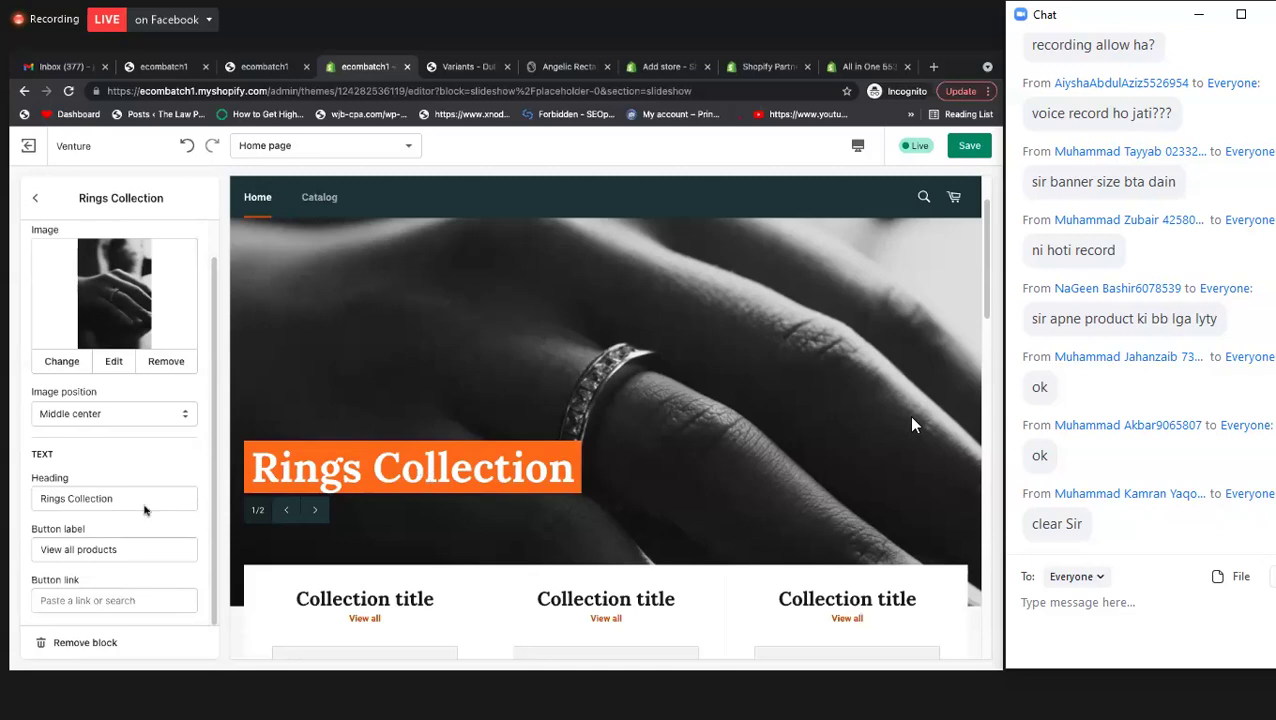
left_click(57, 602)
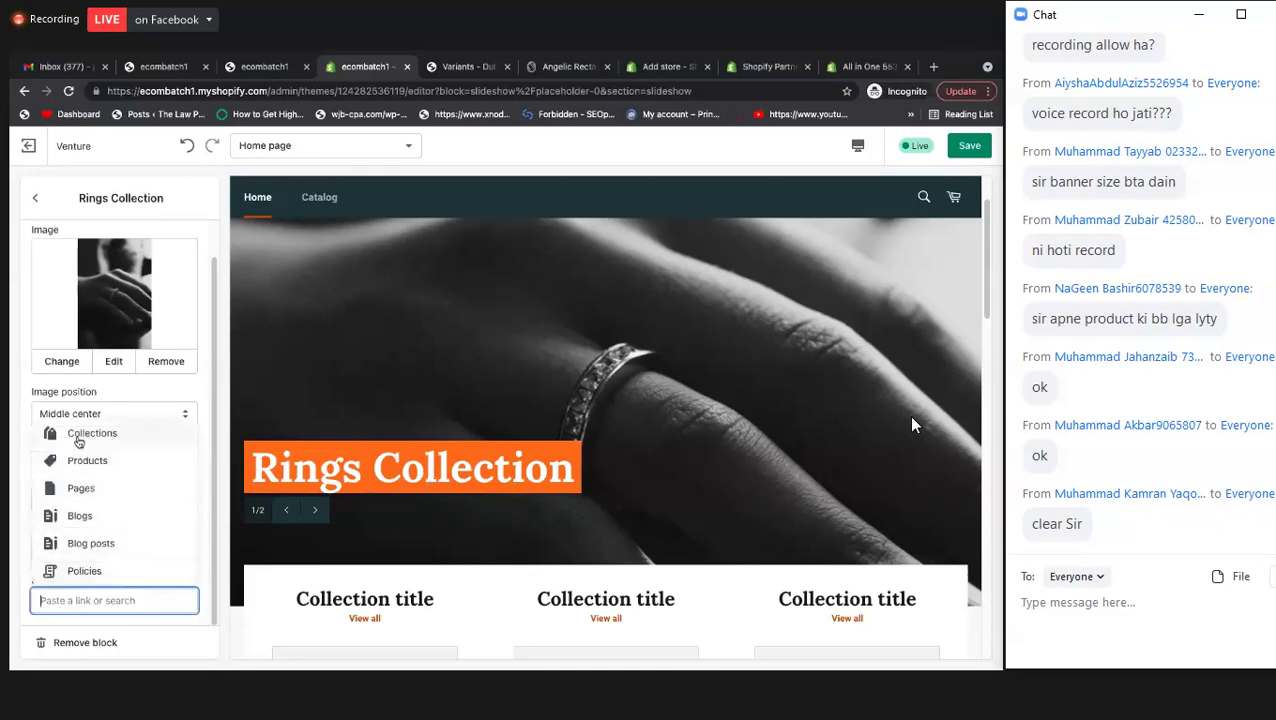
left_click(78, 441)
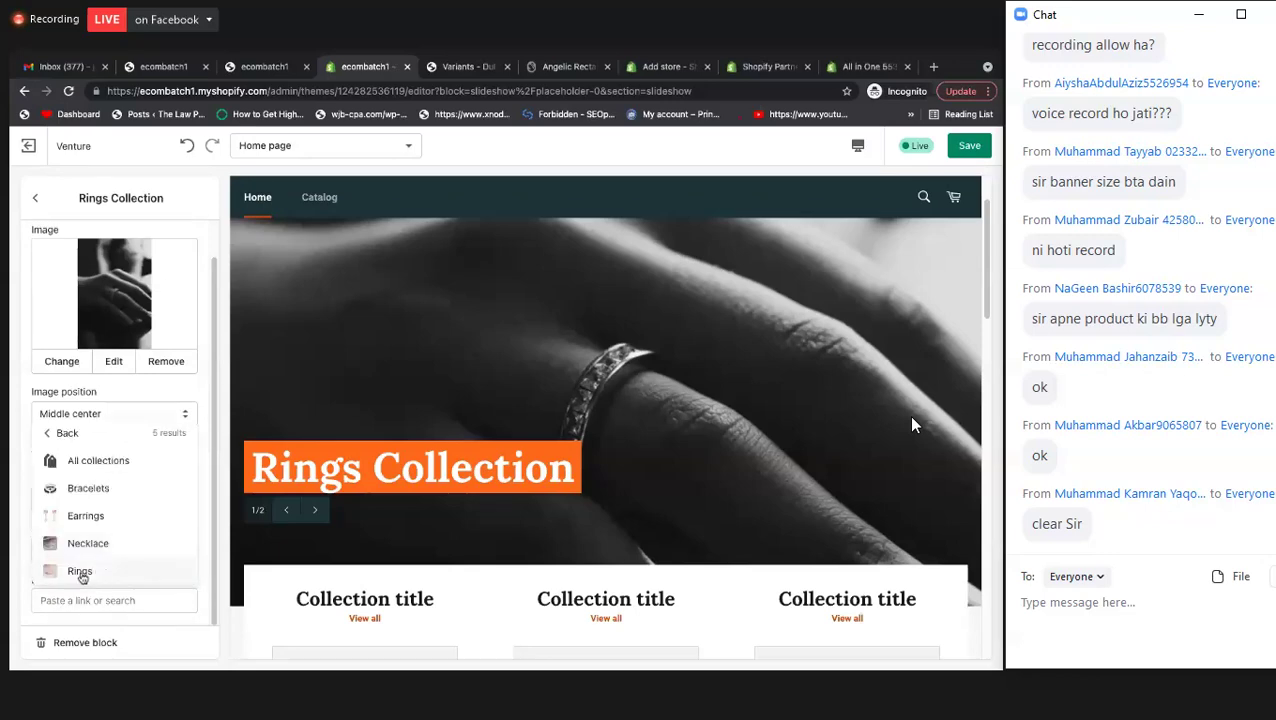
left_click(94, 574)
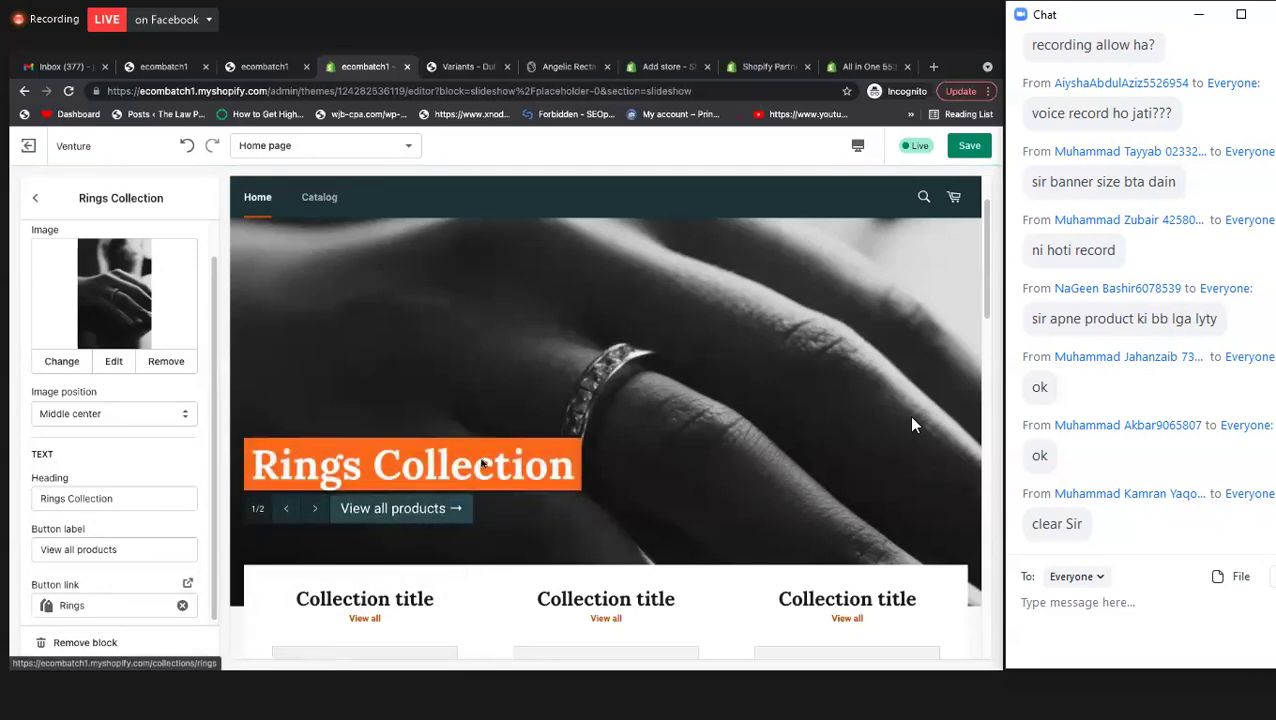
- Examine the first slide in the preview, then return to the slideshow settings and advance to the second slide
scroll(462, 430, "down", 1)
scroll(459, 425, "up", 2)
scroll(494, 512, "down", 1)
scroll(630, 383, "up", 1)
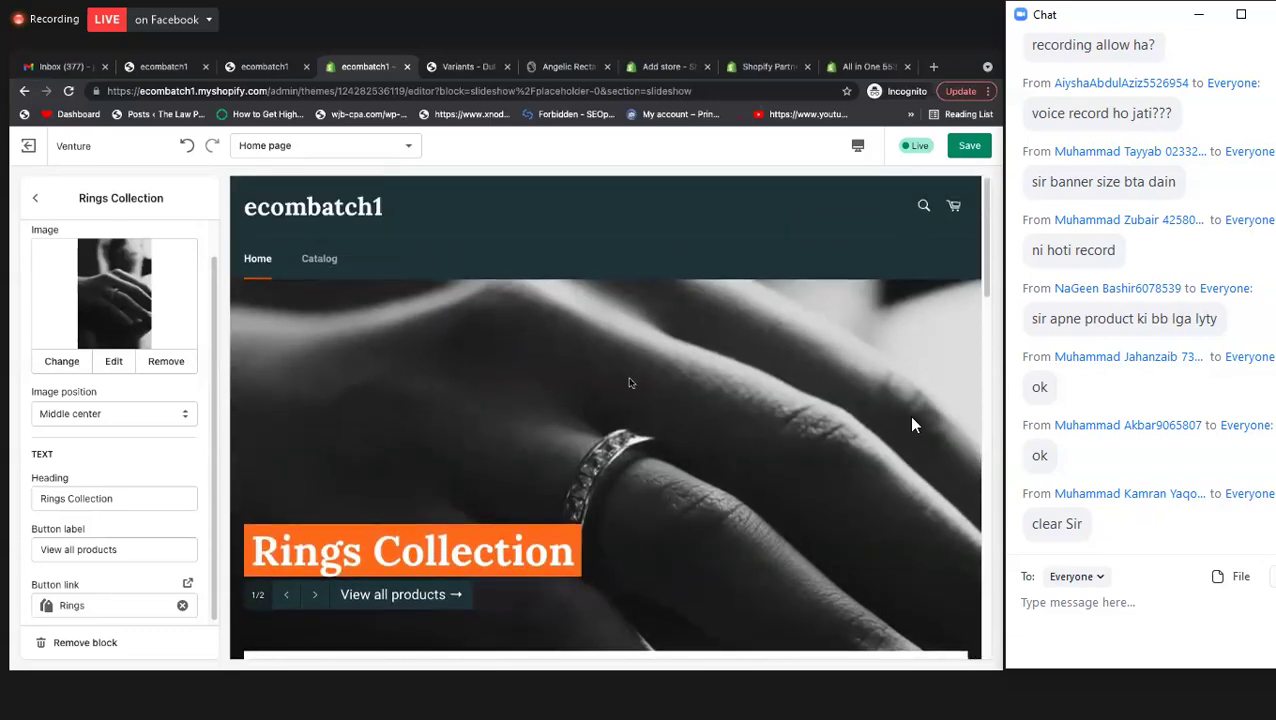
scroll(630, 383, "down", 1)
scroll(630, 383, "up", 1)
scroll(107, 537, "up", 2)
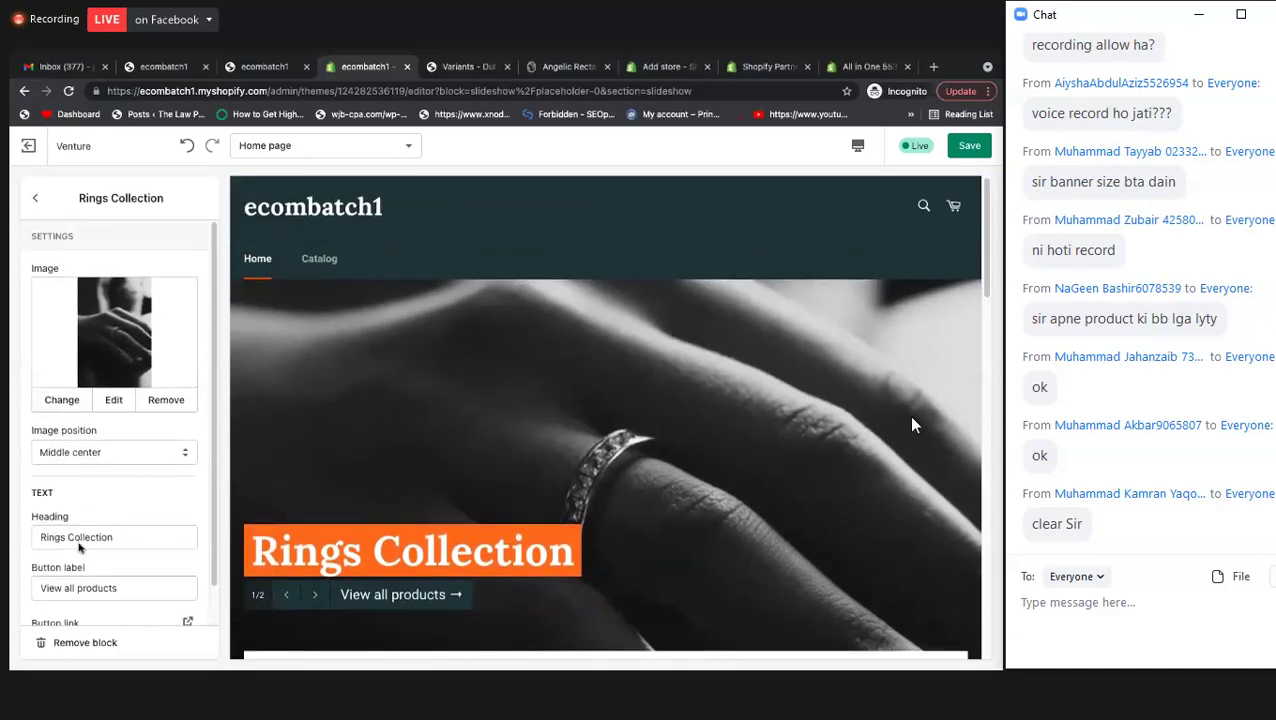
left_click(35, 198)
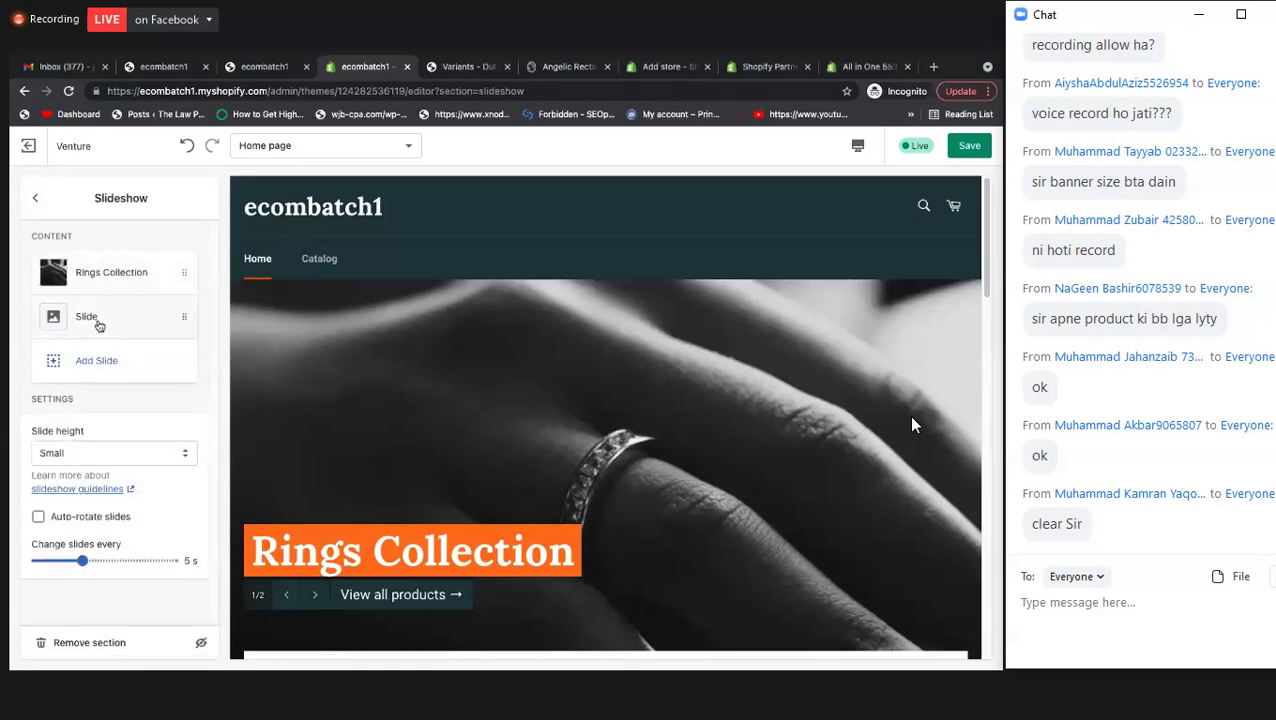
left_click(314, 597)
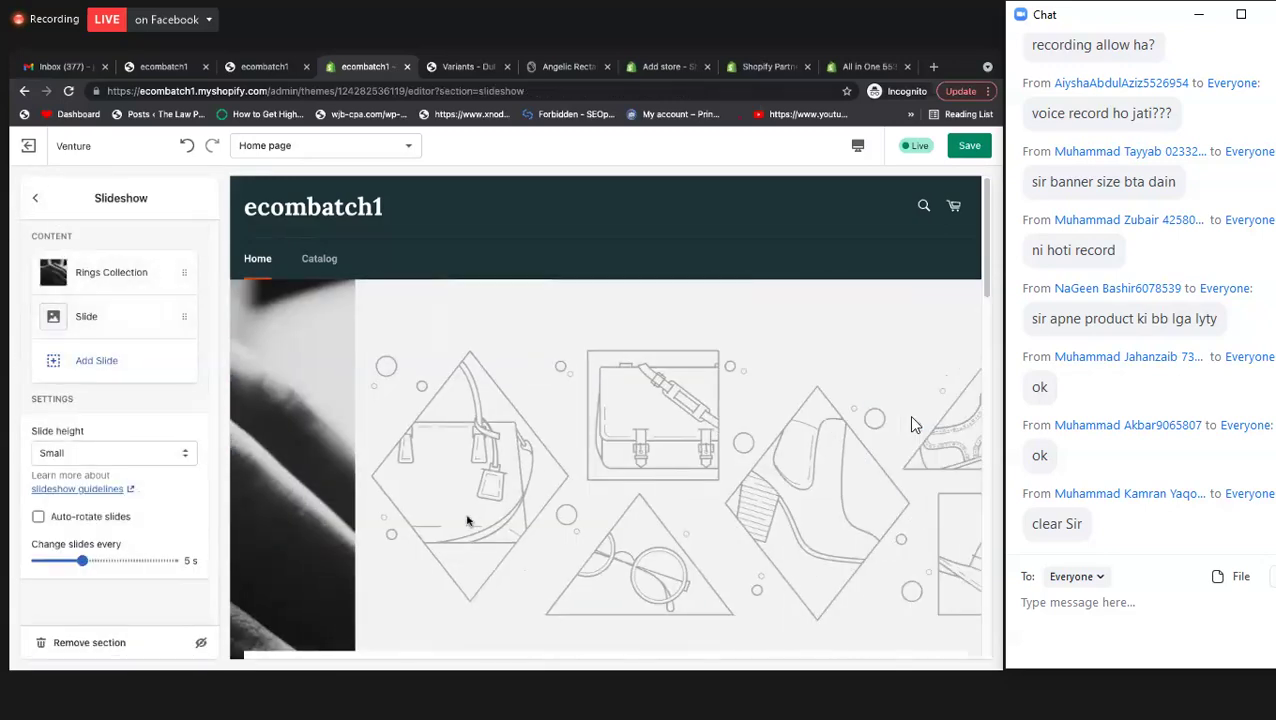
scroll(328, 422, "down", 2)
scroll(328, 422, "up", 2)
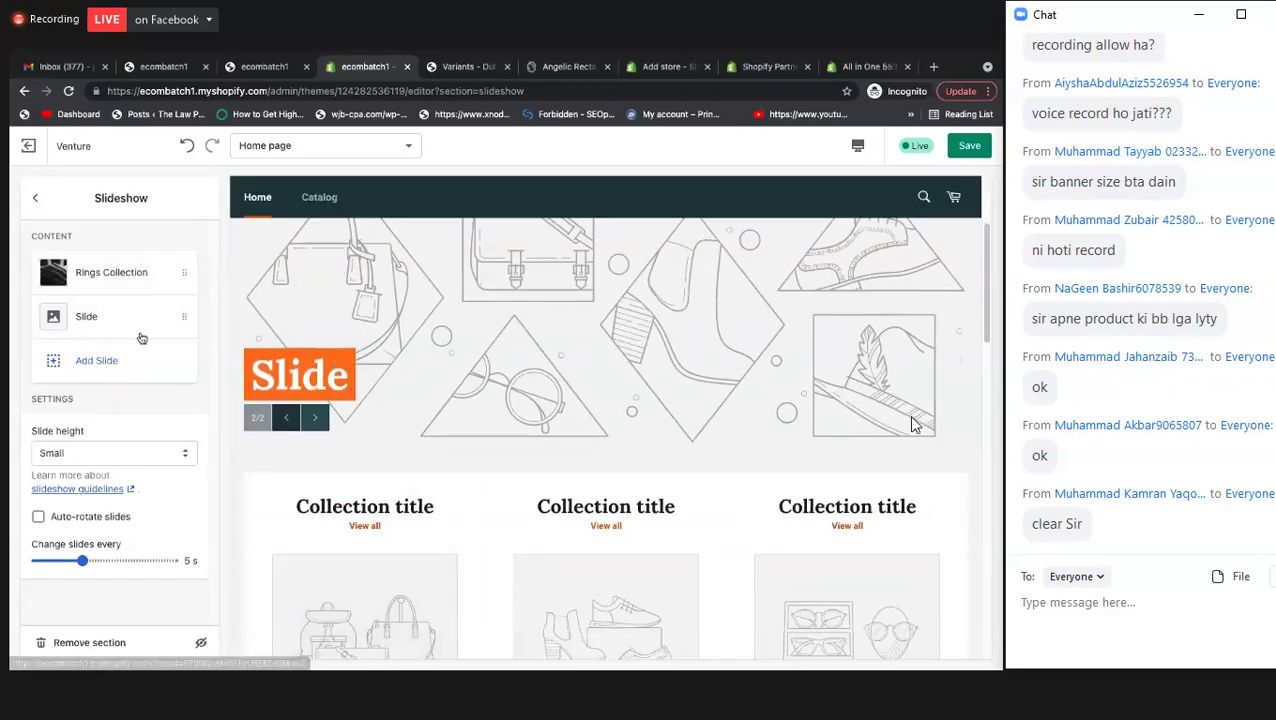
- Open the second slide's image selection and search the free images for "necklace"
left_click(101, 328)
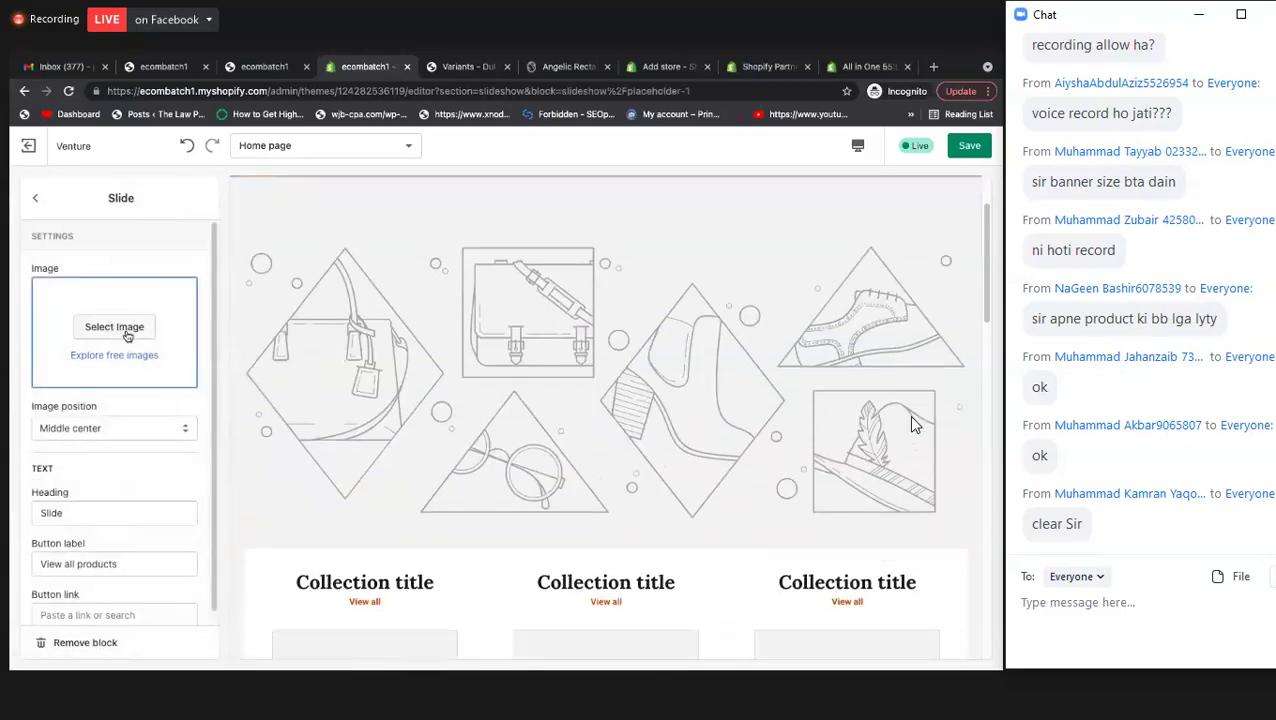
left_click(127, 334)
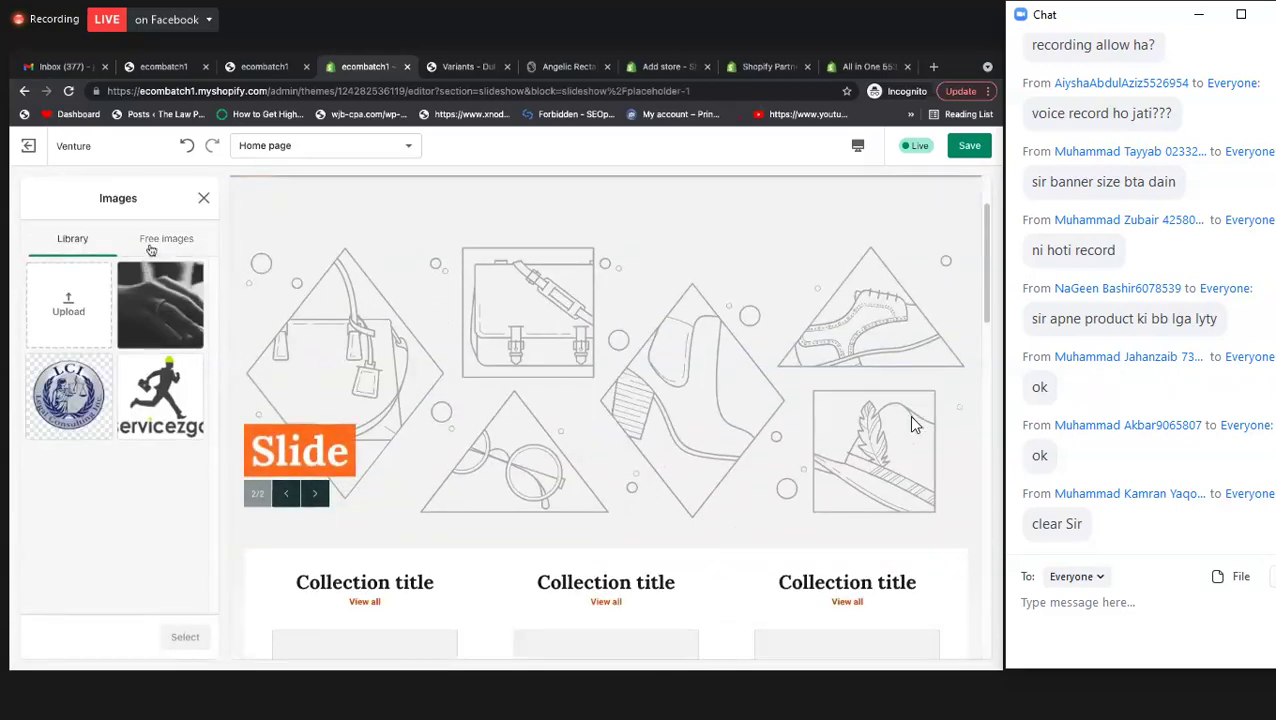
left_click(146, 248)
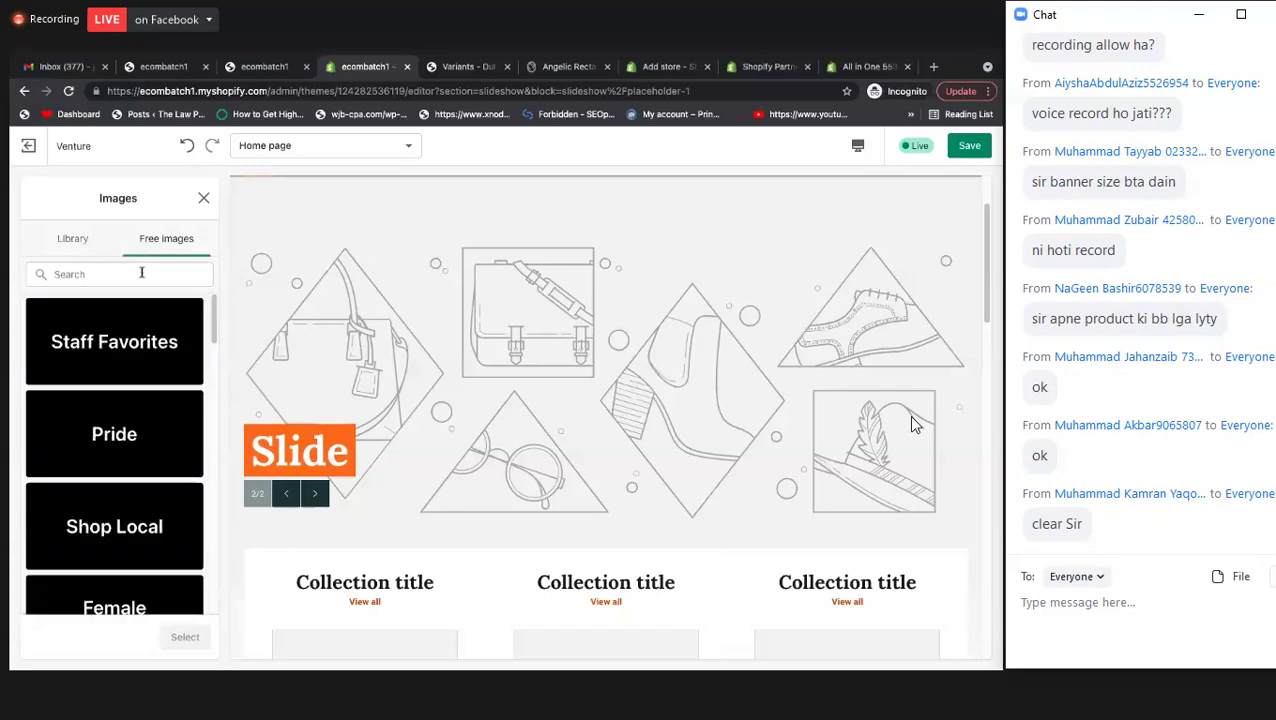
left_click(141, 273)
type("necklace")
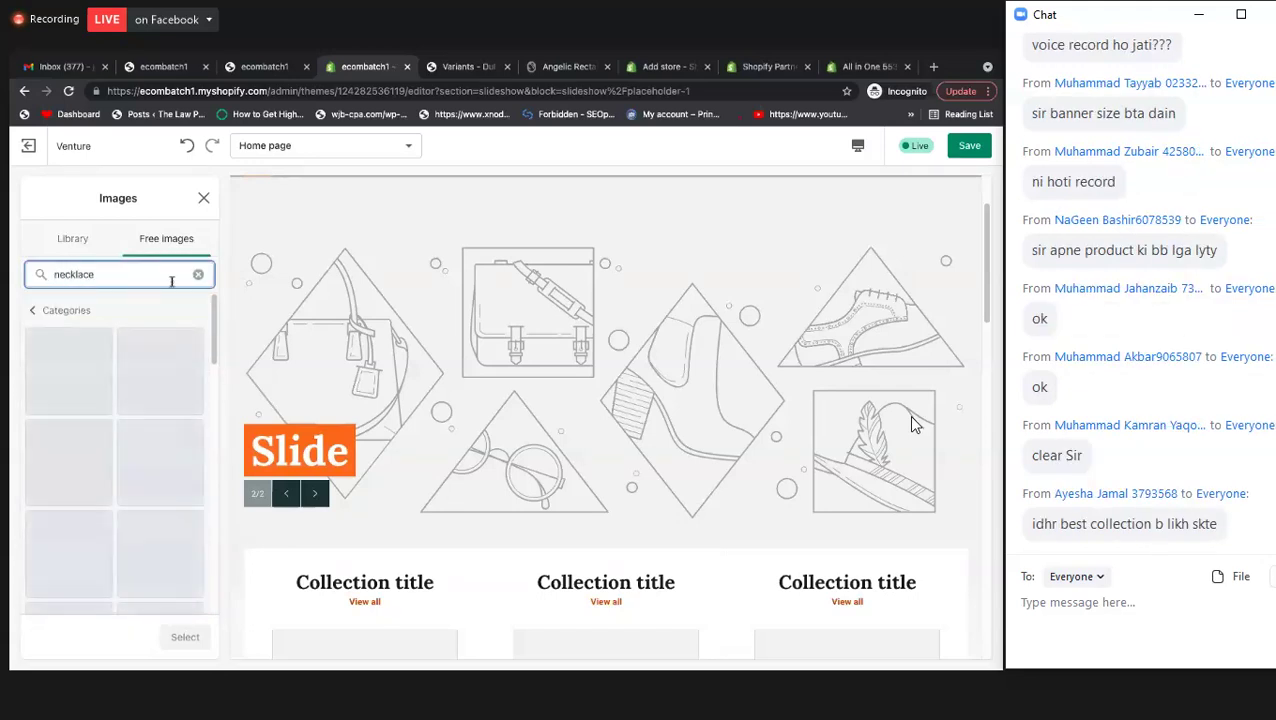
- Set the photo of necklace chains hanging against a black background as the second slide's image
scroll(163, 530, "down", 5)
scroll(163, 530, "down", 5)
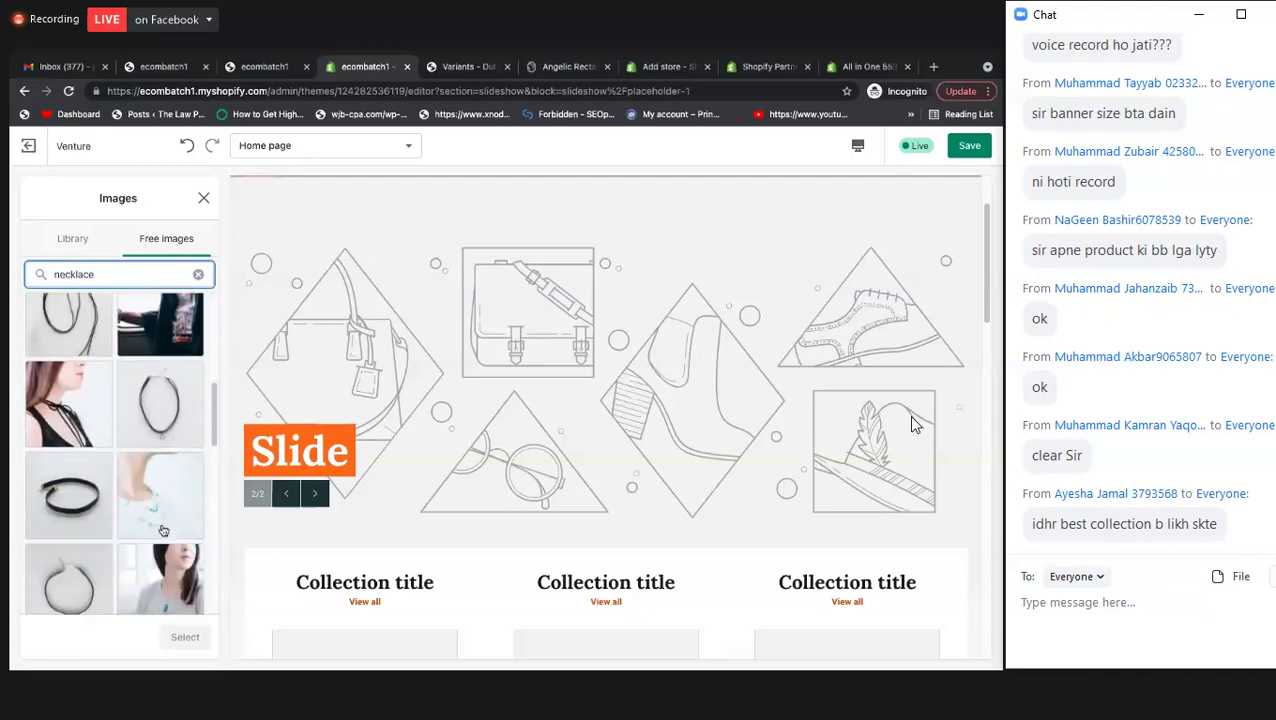
scroll(163, 530, "down", 5)
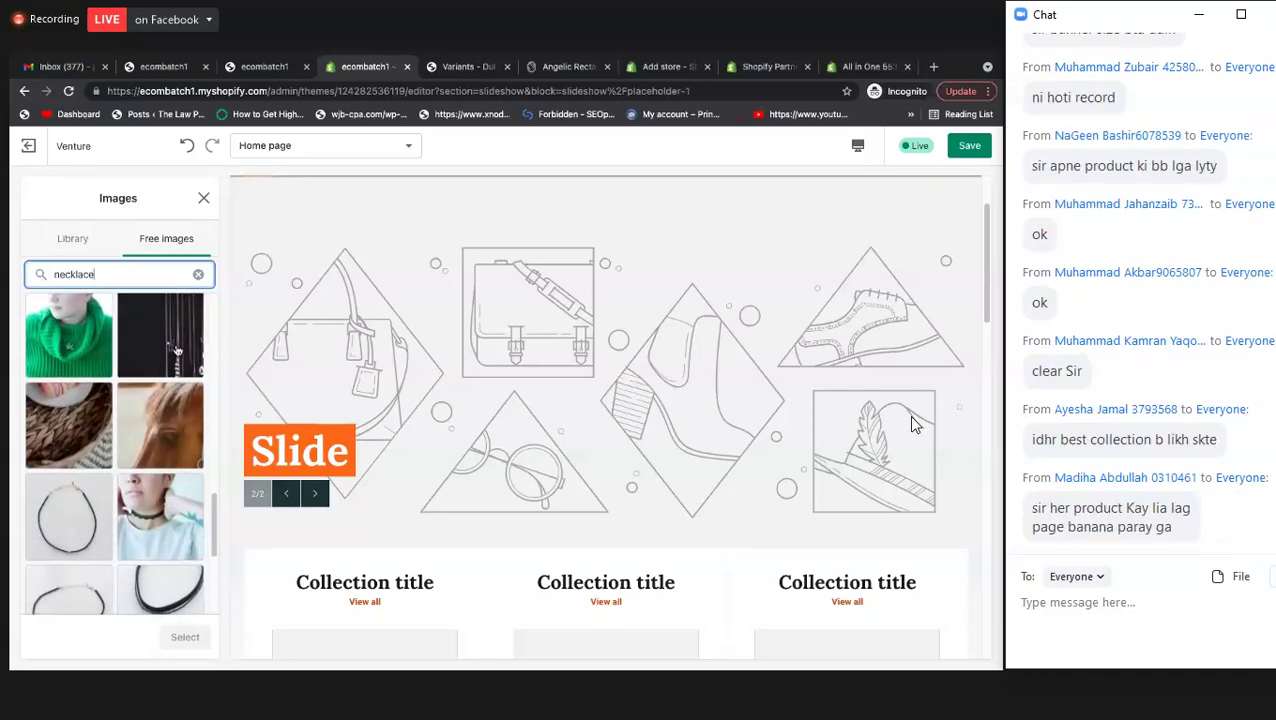
scroll(174, 384, "down", 5)
left_click(114, 490)
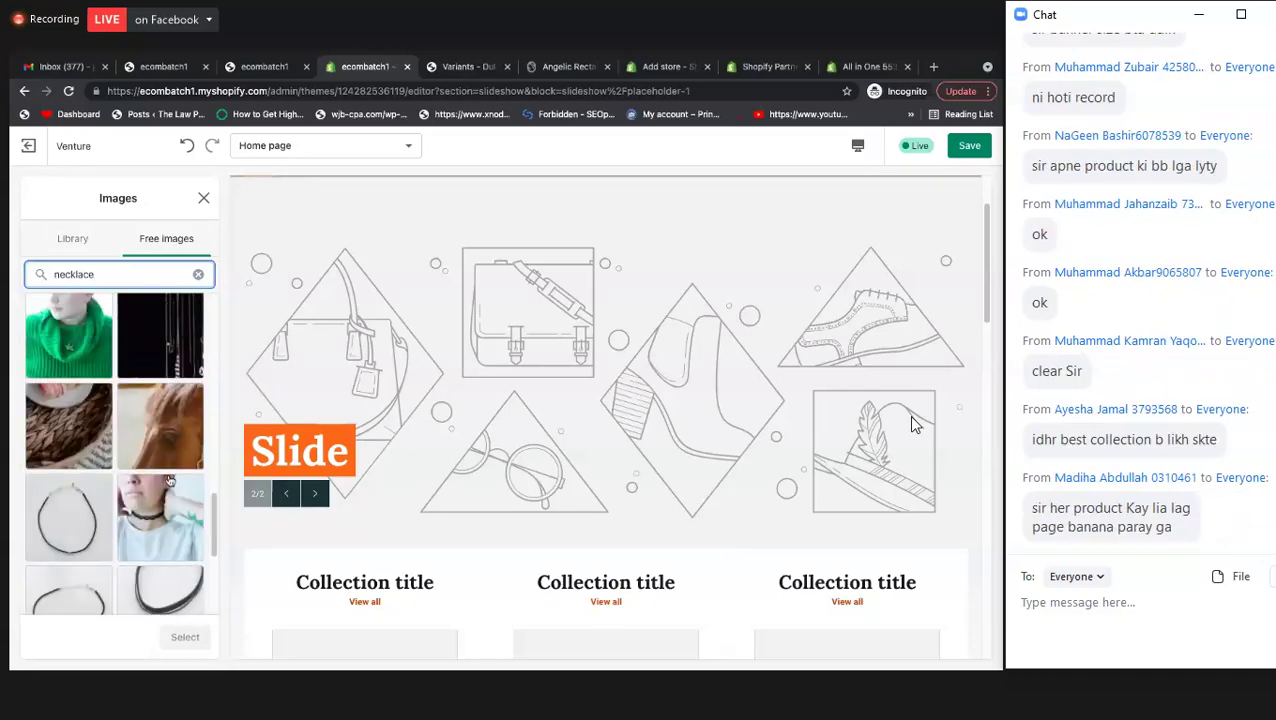
scroll(114, 450, "down", 3)
left_click(160, 567)
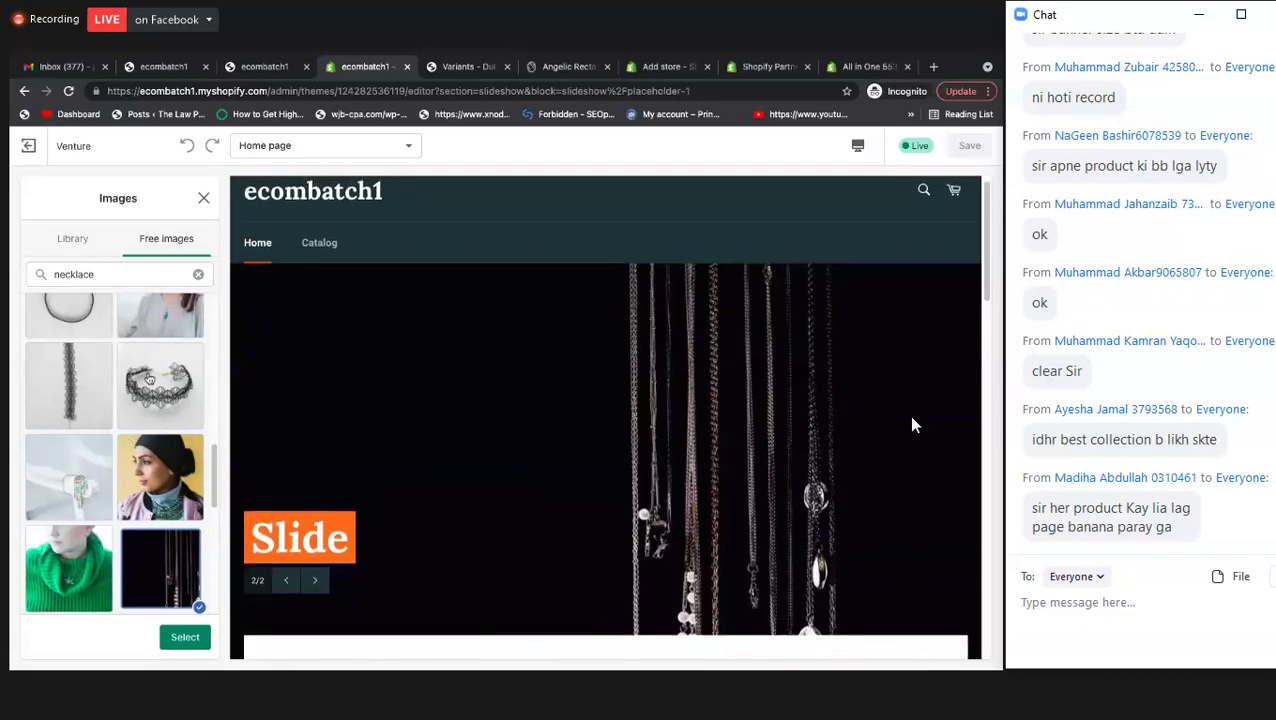
scroll(192, 600, "up", 2)
scroll(194, 612, "up", 3)
left_click(188, 636)
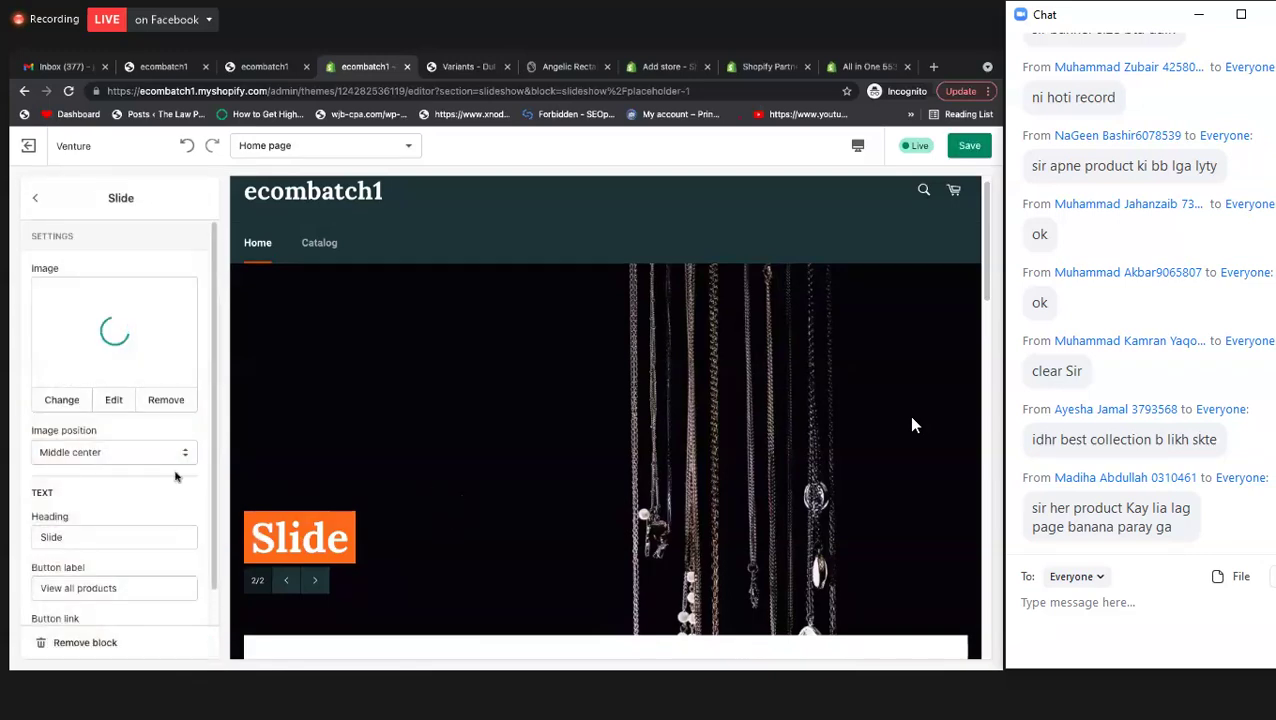
- Set the second slide's heading to "Necklace Collection"
scroll(141, 488, "down", 1)
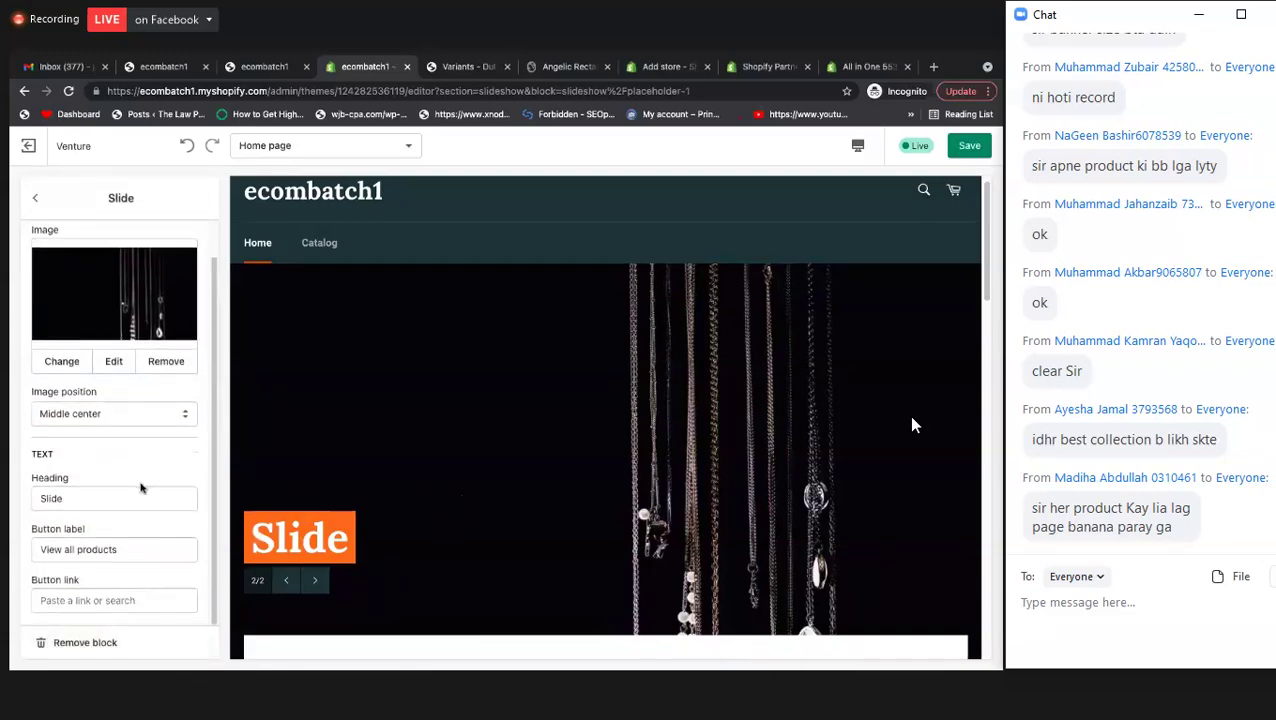
double_click(78, 500)
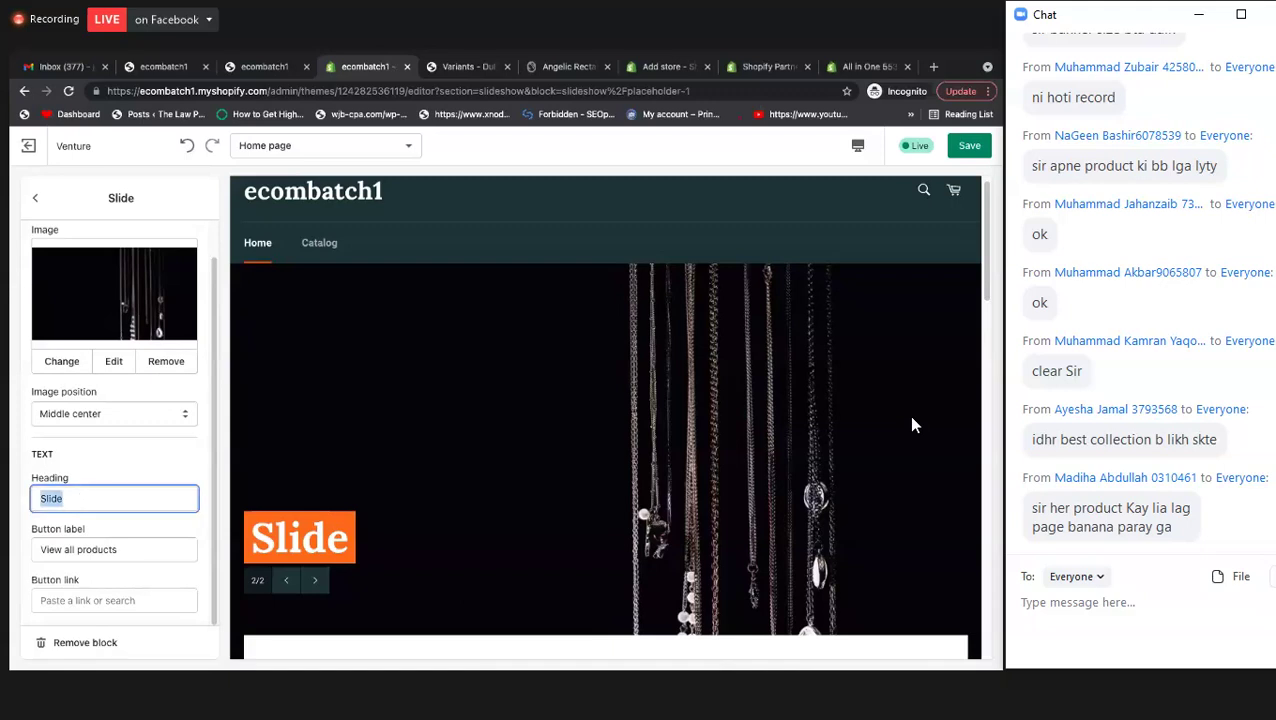
type("Necklac")
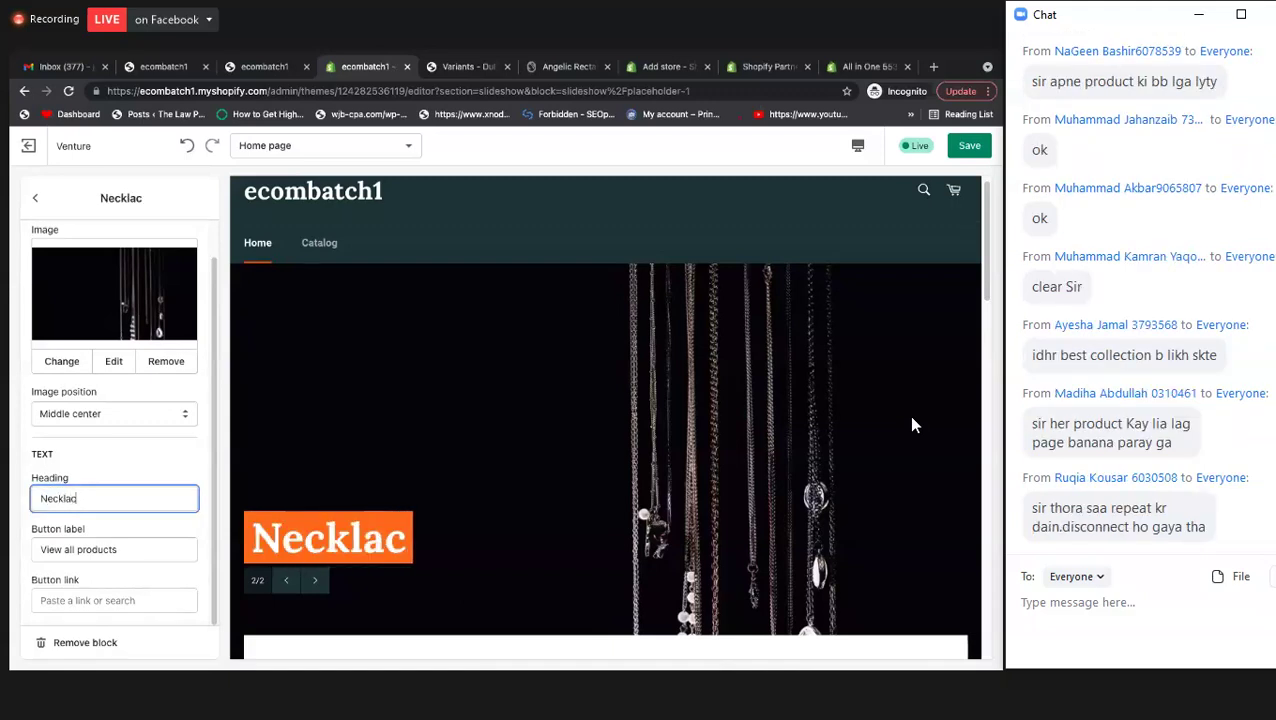
type("e")
type(" Co")
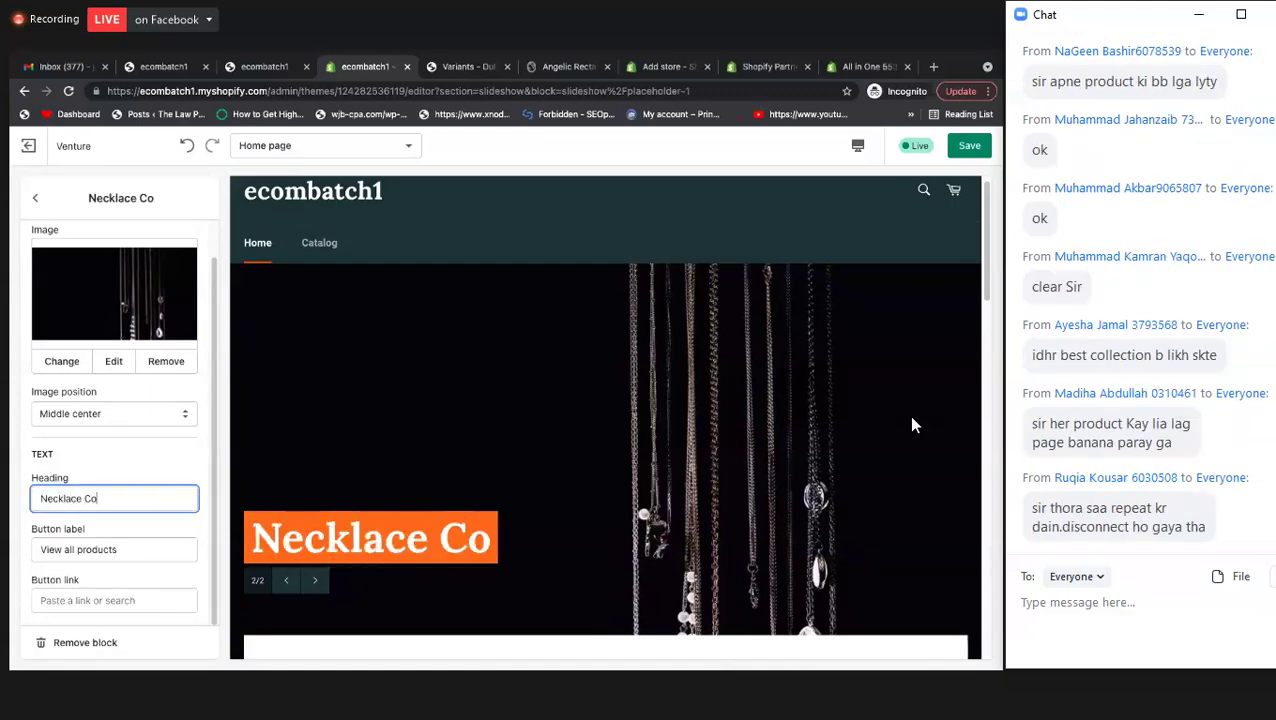
type("llection")
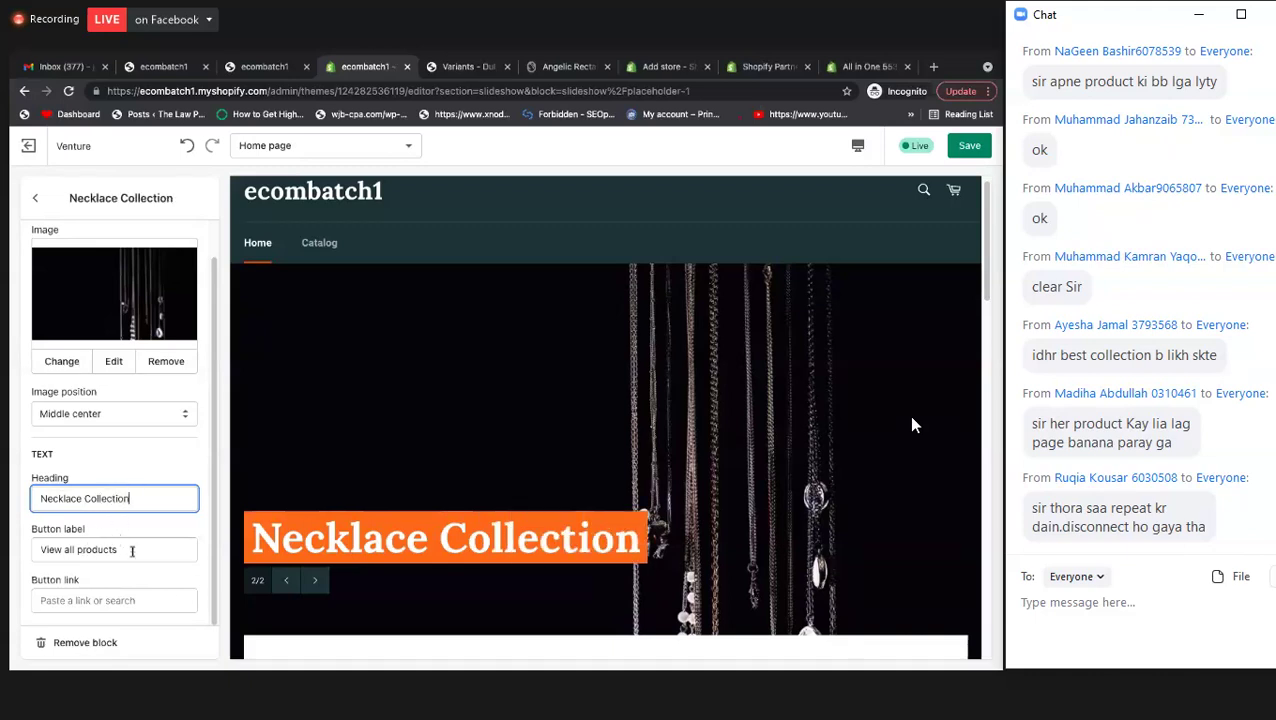
- Link the second slide's button to the Necklace collection and return to the home page's section list
left_click(107, 604)
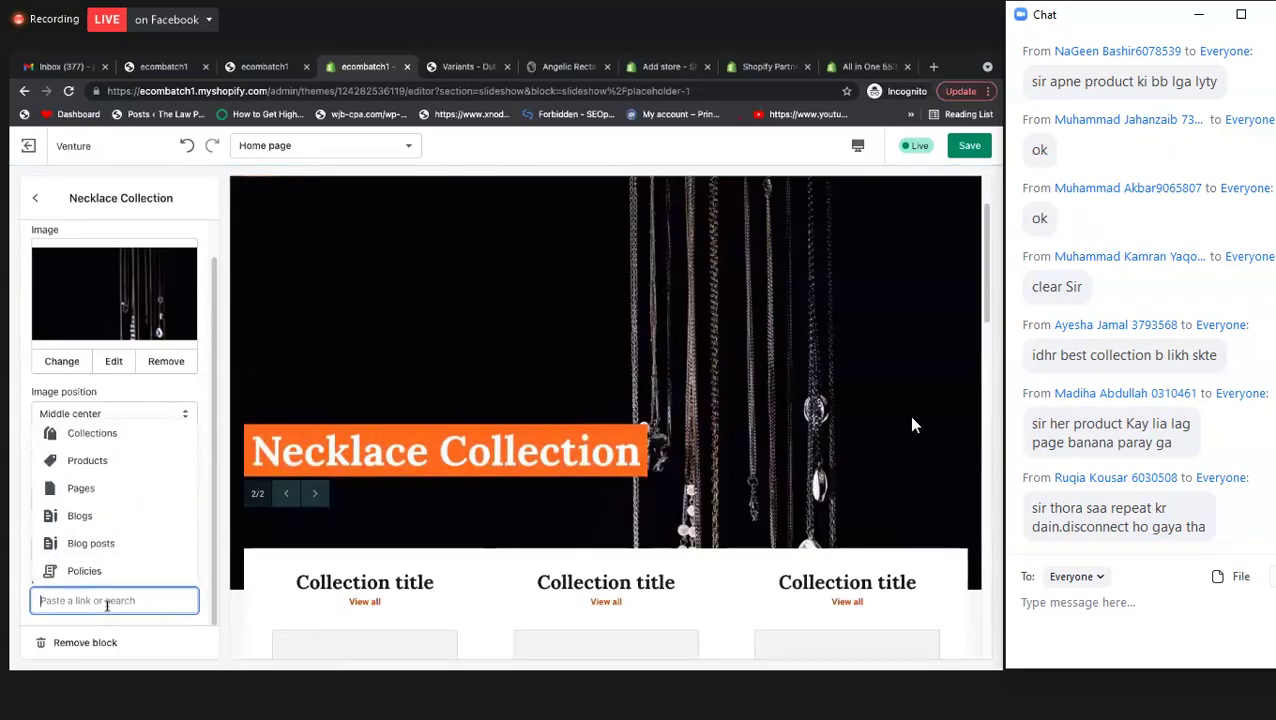
left_click(92, 434)
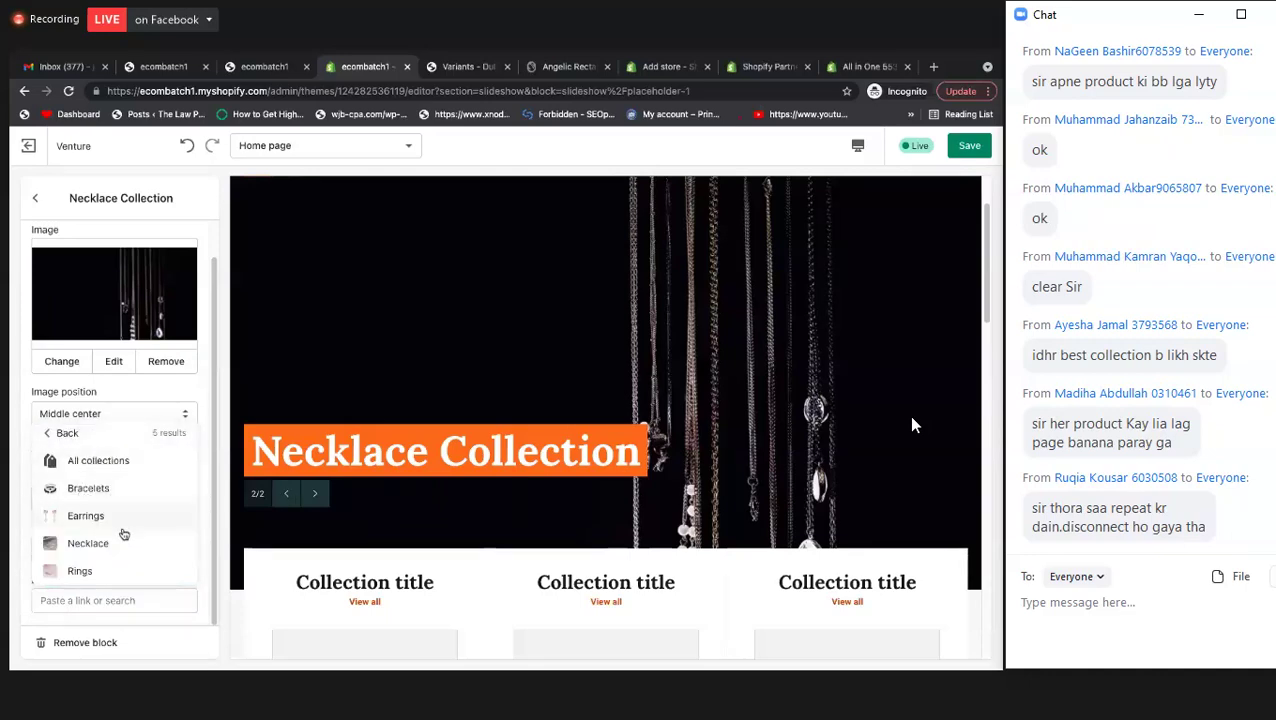
left_click(97, 547)
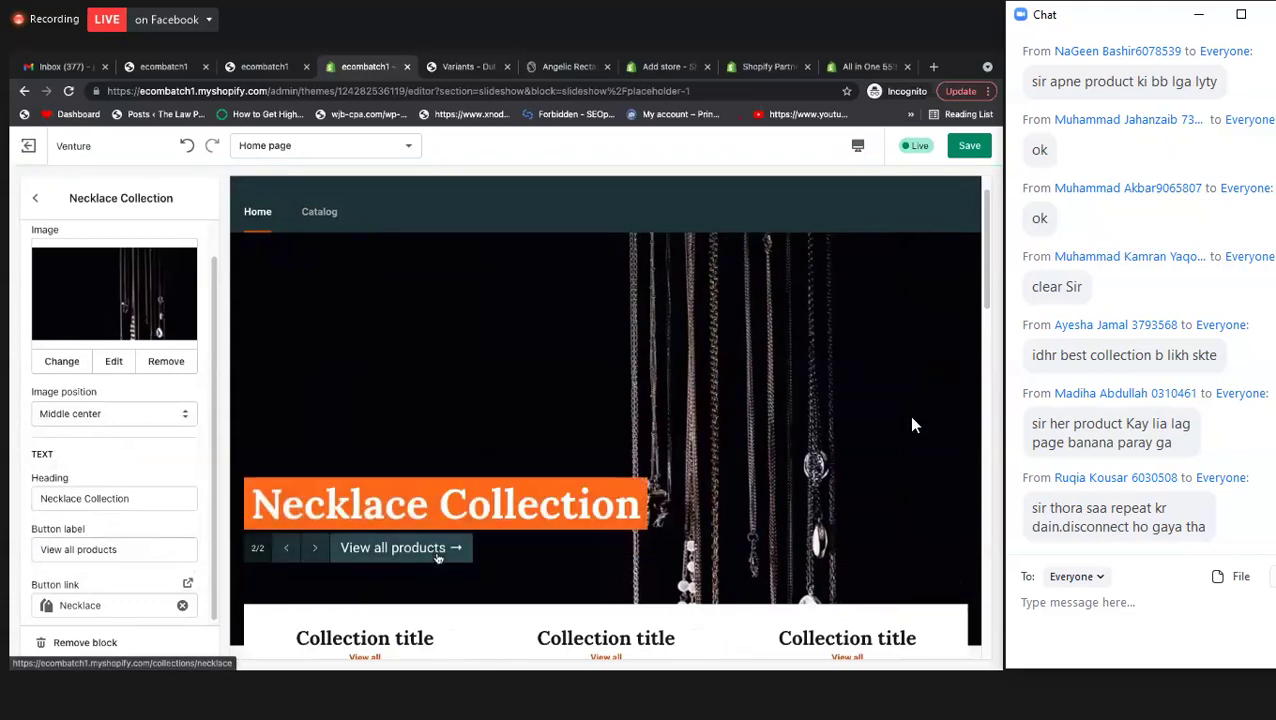
scroll(150, 529, "up", 1)
scroll(146, 515, "up", 1)
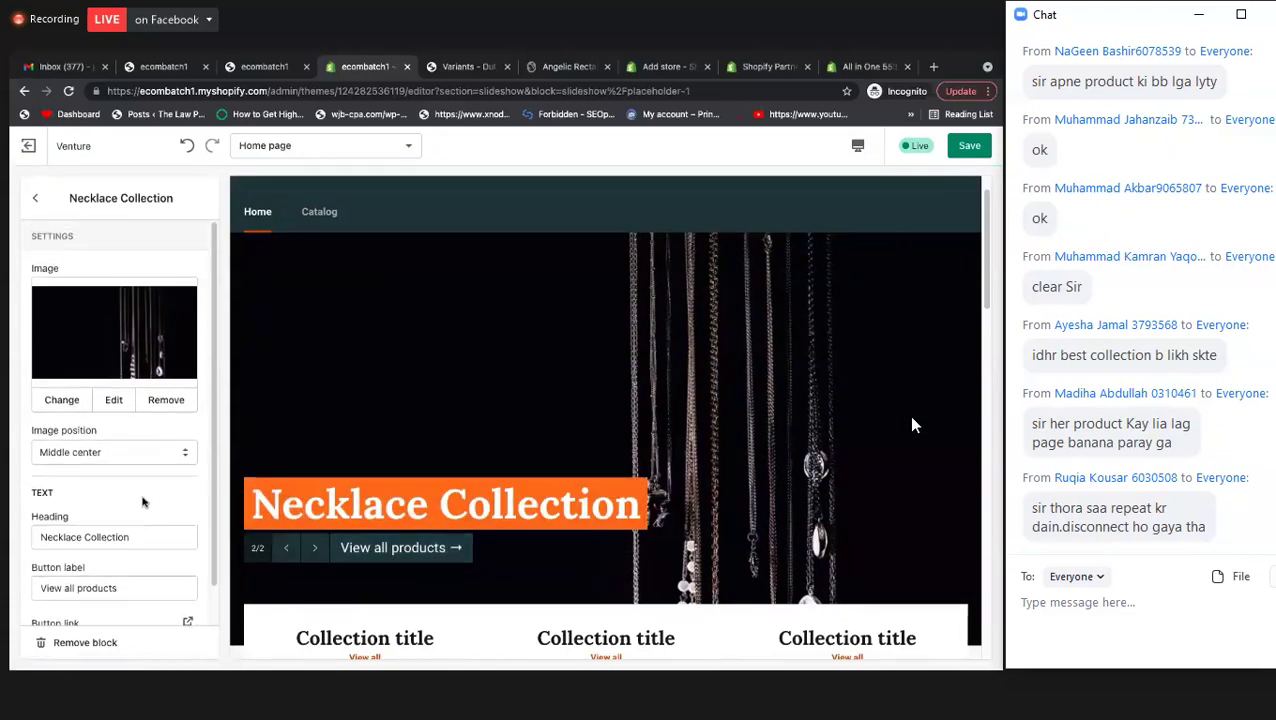
left_click(36, 197)
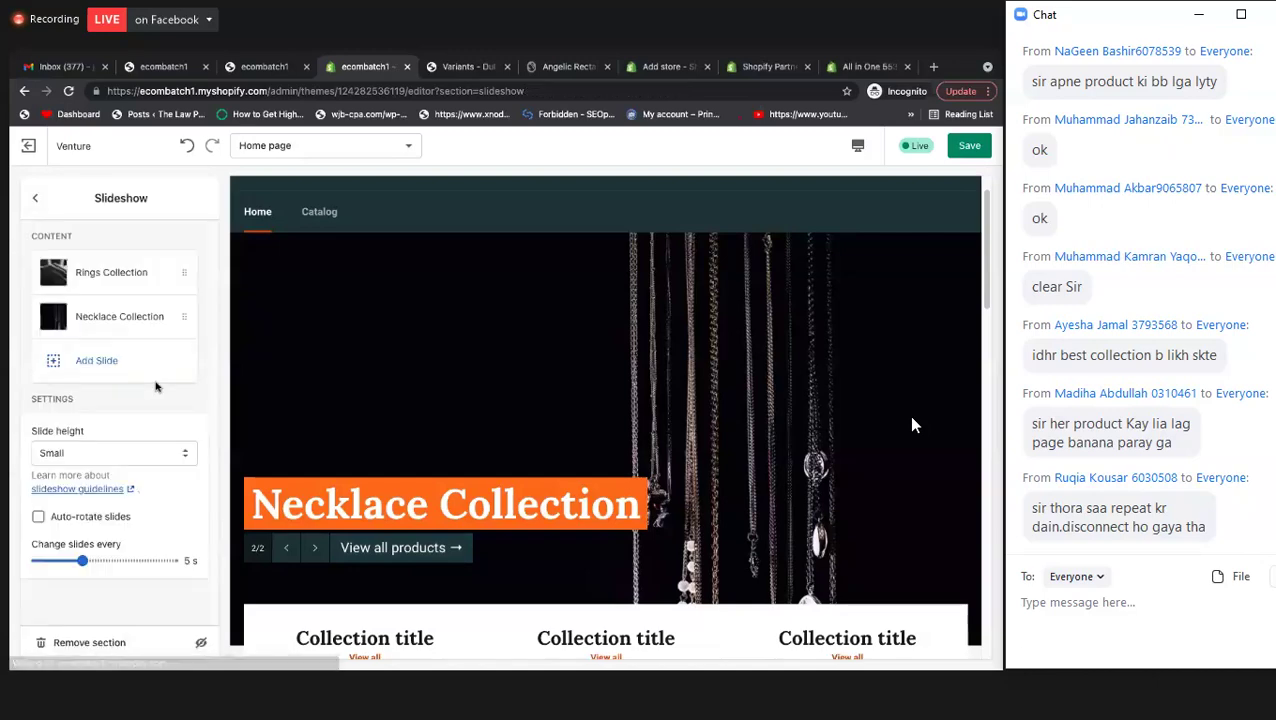
left_click(36, 197)
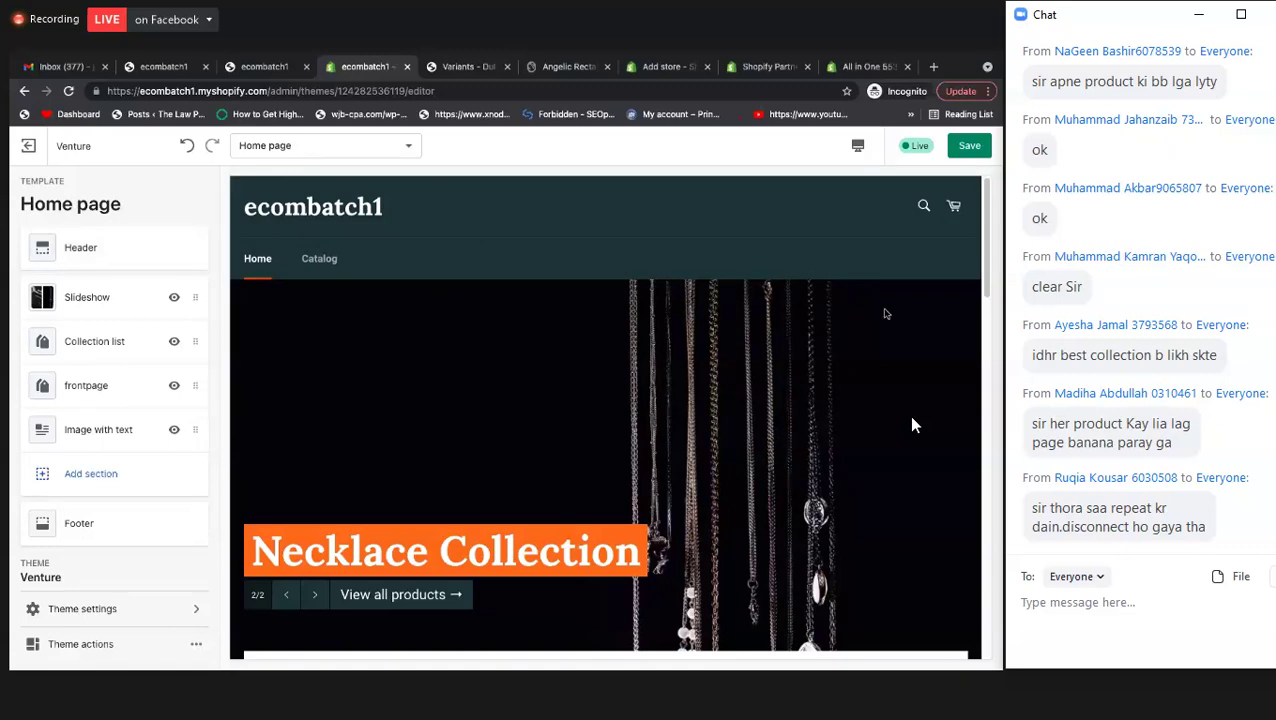
- Save the theme changes and set the round LCI emblem from the image library as the header's logo image
left_click(969, 152)
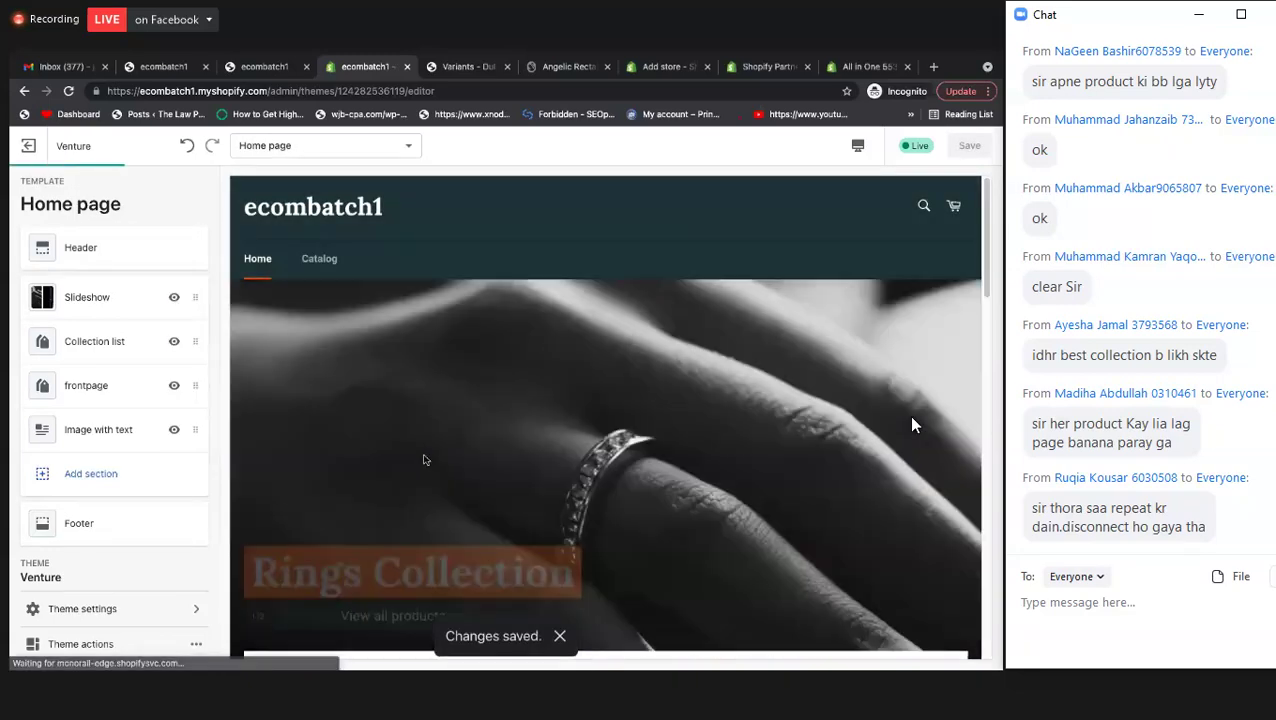
left_click(83, 250)
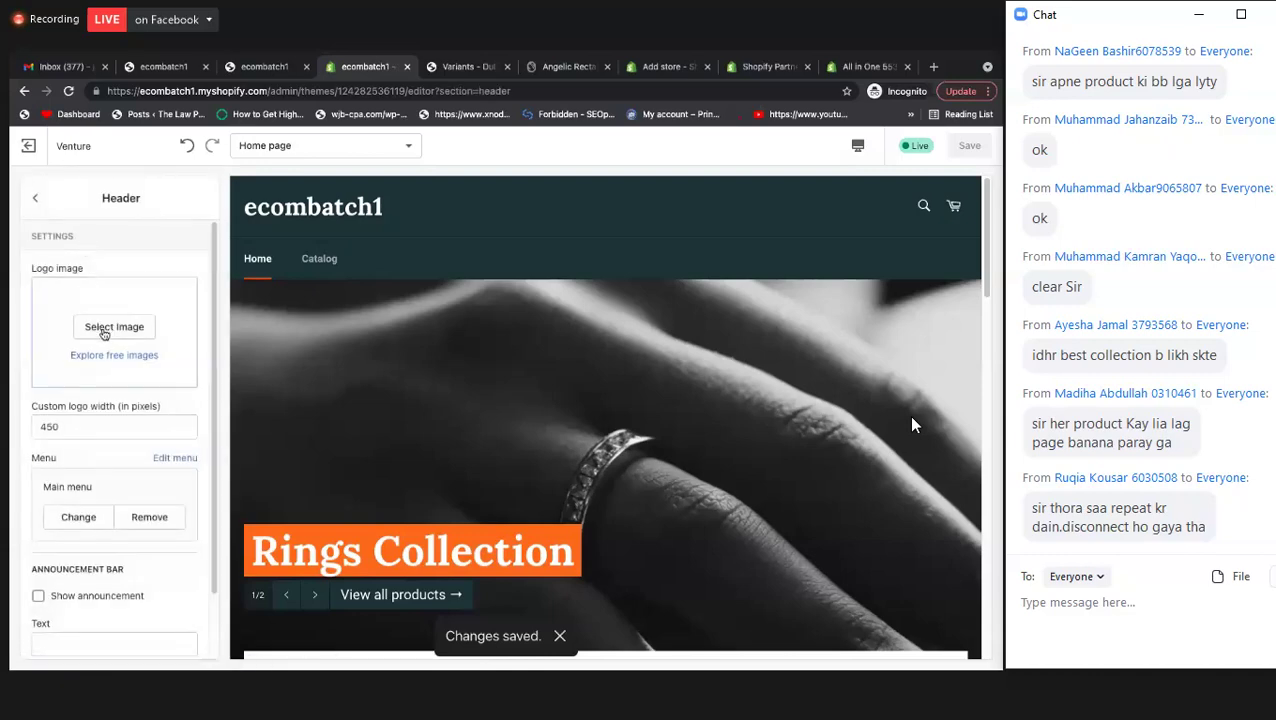
left_click(104, 334)
left_click(148, 386)
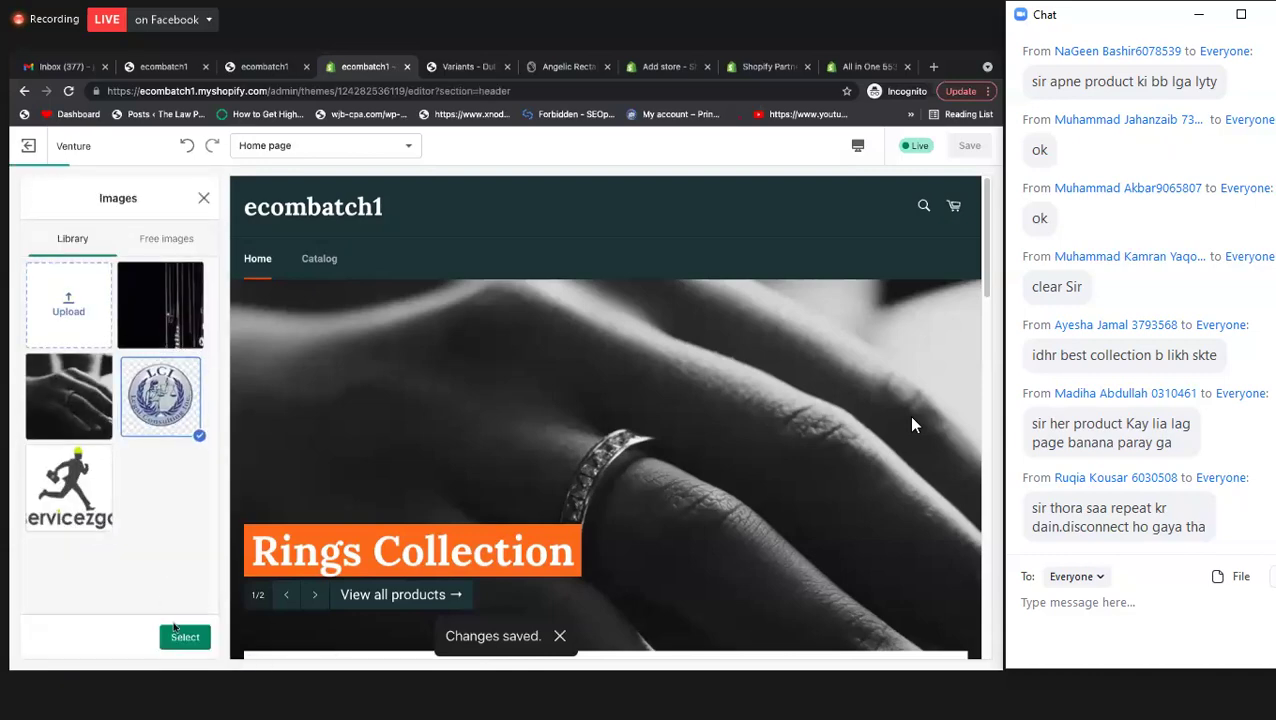
left_click(185, 638)
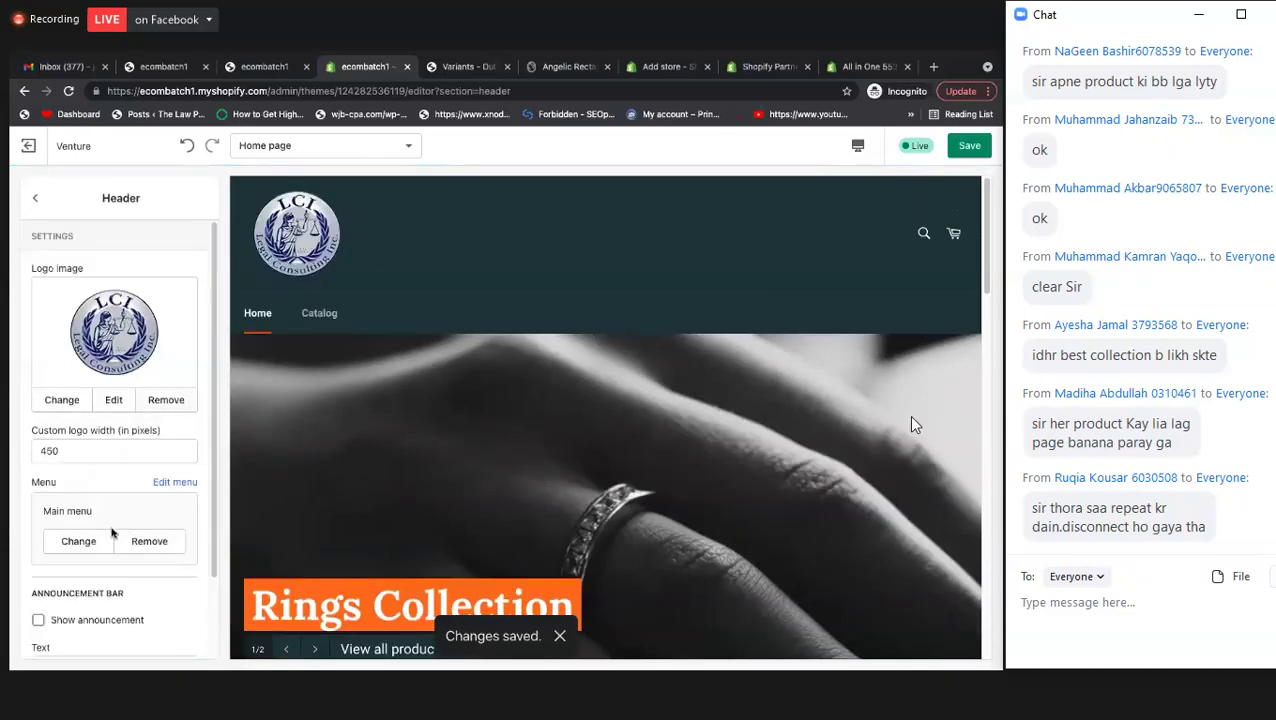
- Enable the header's announcement bar and set its text to "Get 20% Off On Our Rings Collection!"
scroll(110, 533, "down", 2)
left_click(38, 520)
left_click(87, 570)
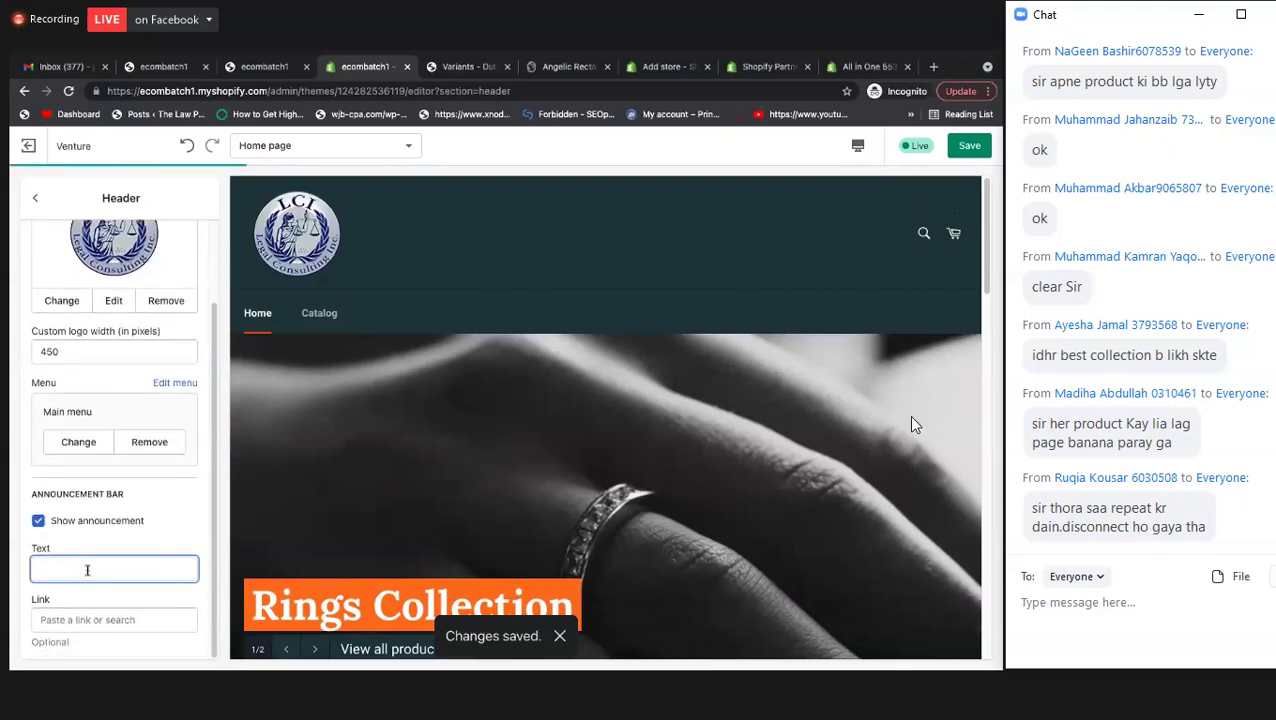
type("Get 20% ")
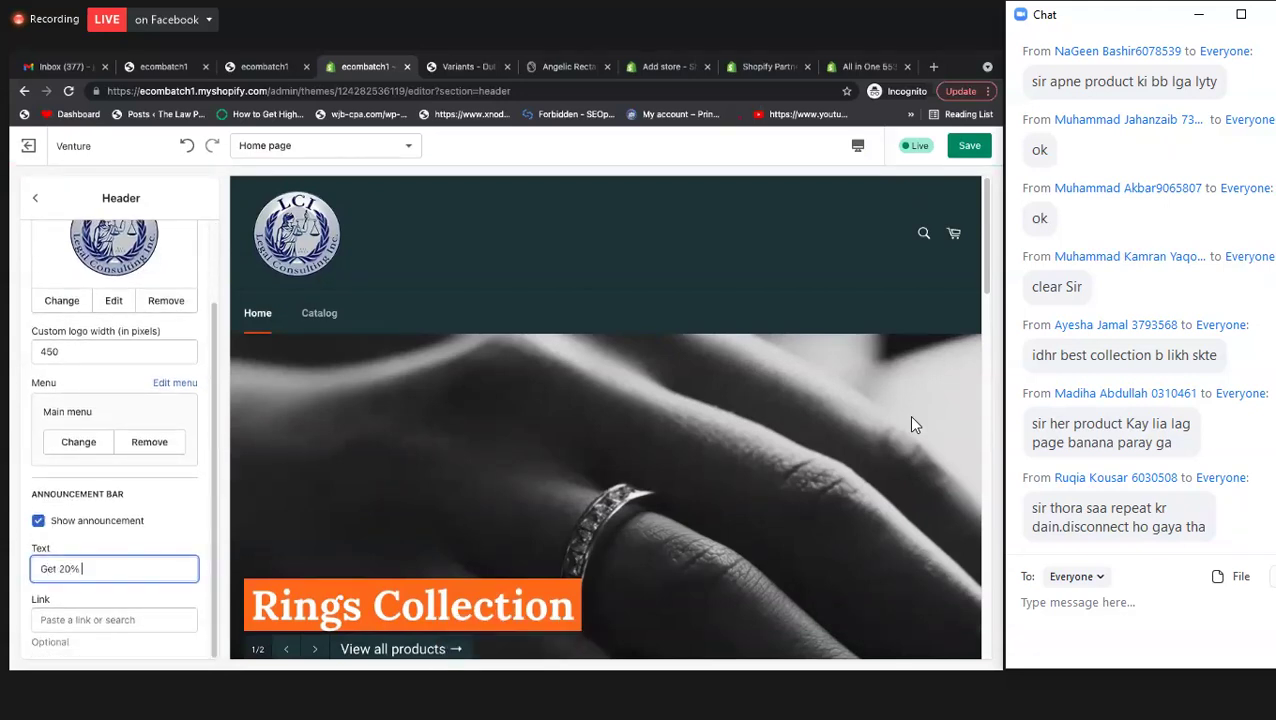
type("off On All Pro")
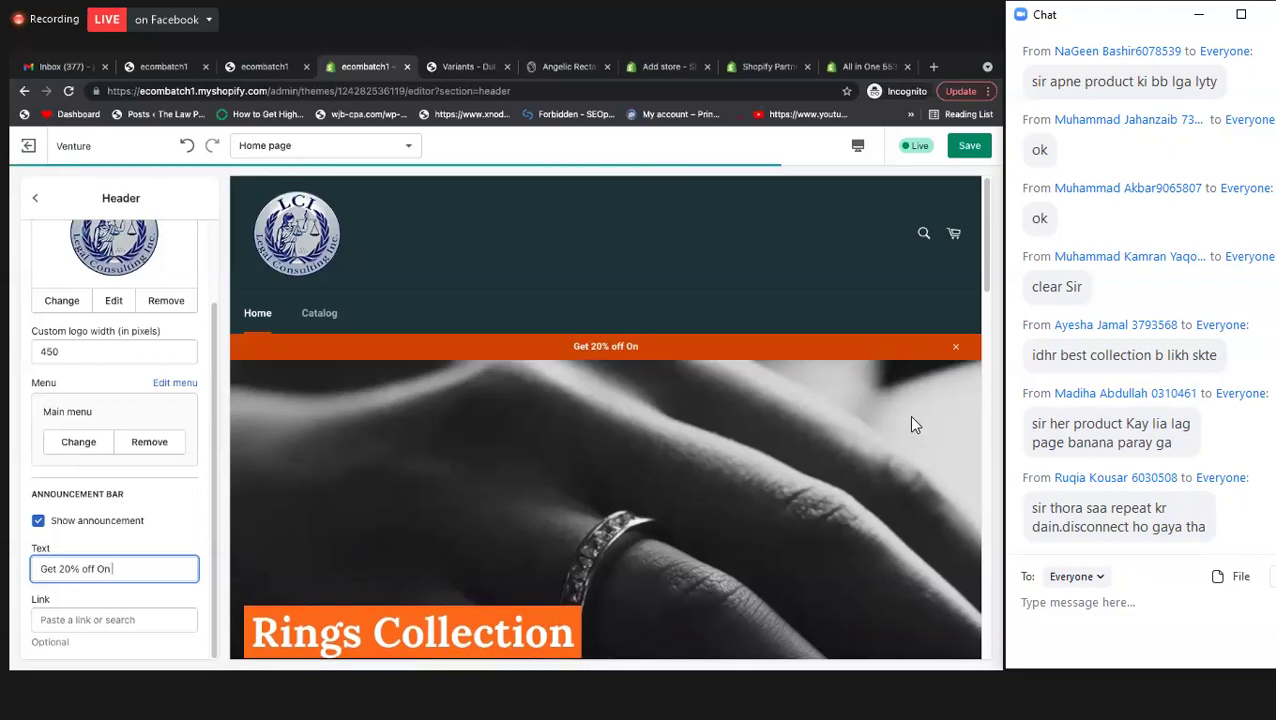
key("BackSpace")
key("BackSpace")
key("BackSpace")
key("BackSpace")
key("BackSpace")
key("BackSpace")
key("BackSpace")
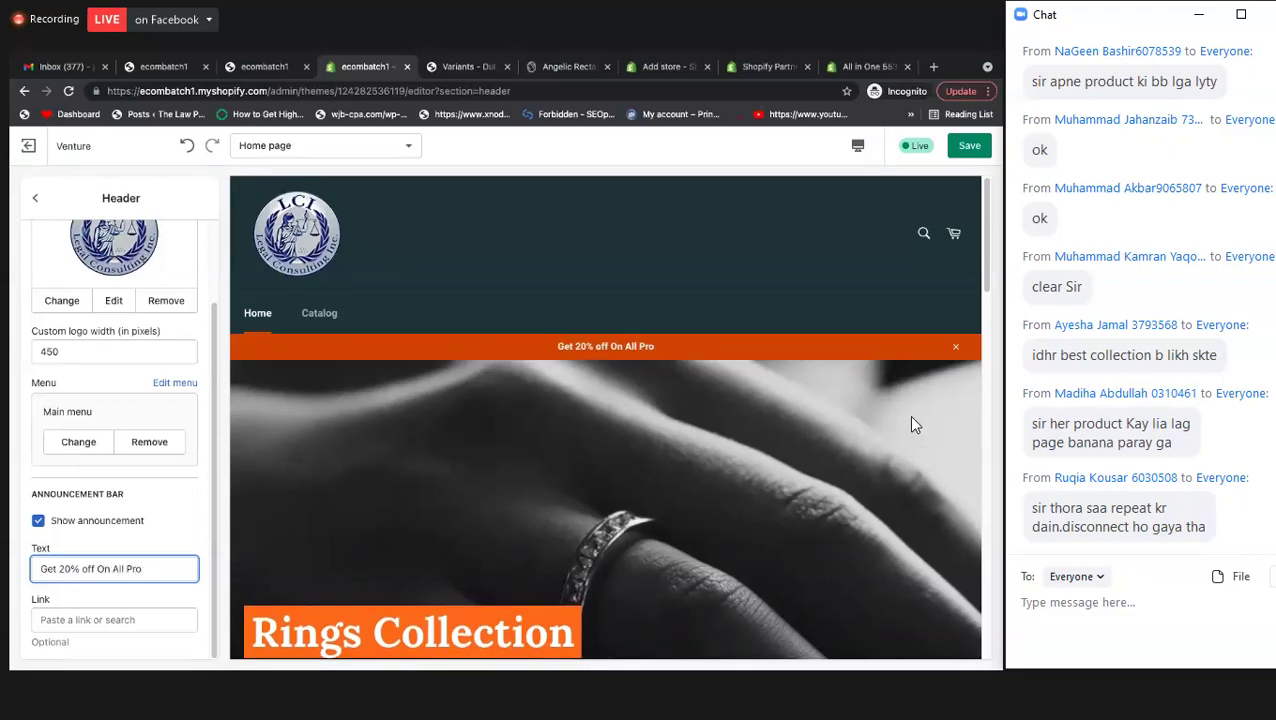
key("BackSpace")
key("BackSpace")
key("BackSpace")
key("BackSpace")
key("BackSpace")
key("BackSpace")
key("BackSpace")
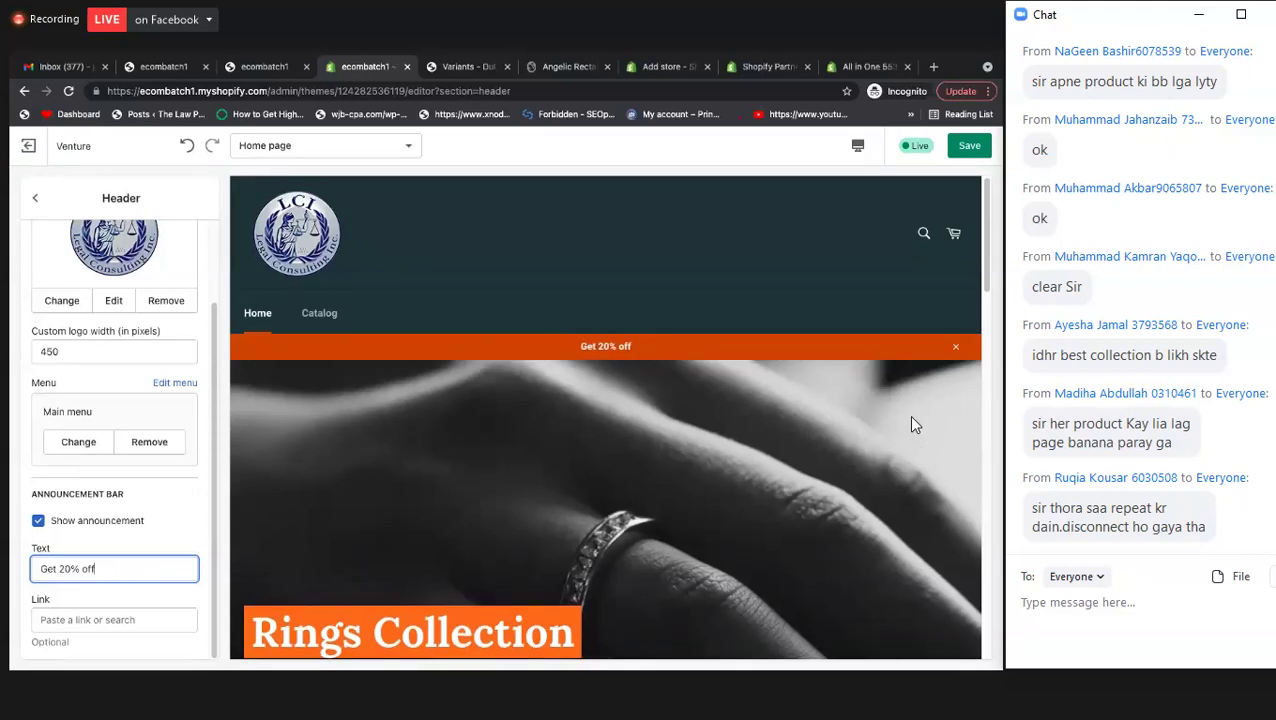
type("Off On Our Rings Collection!")
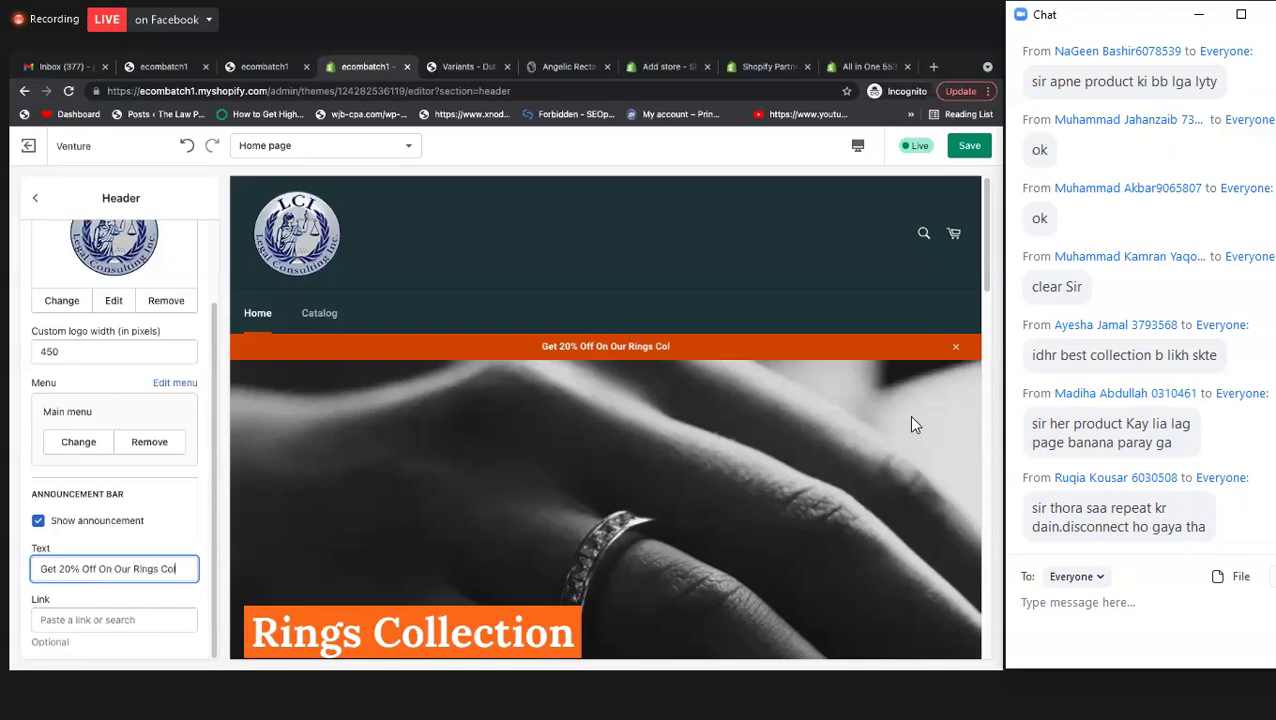
- Link the announcement bar to the Rings collection, return to the home page's section list and save the changes
left_click(80, 619)
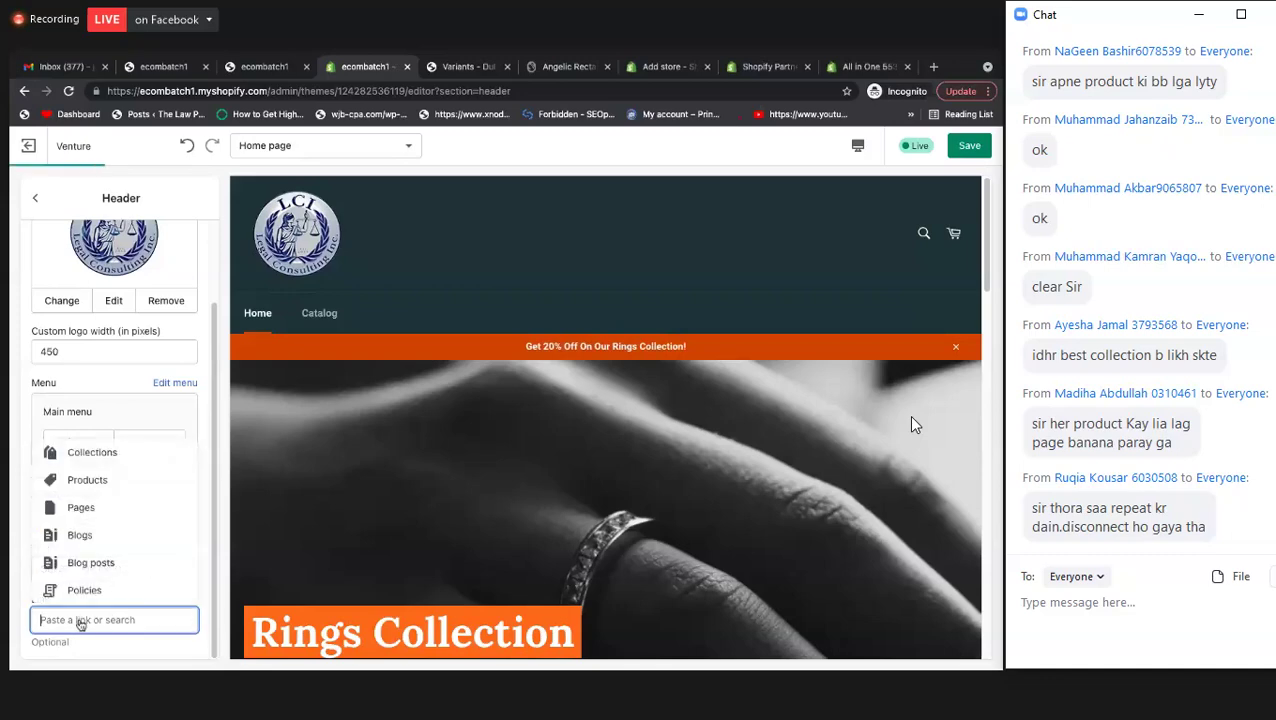
left_click(86, 457)
left_click(108, 590)
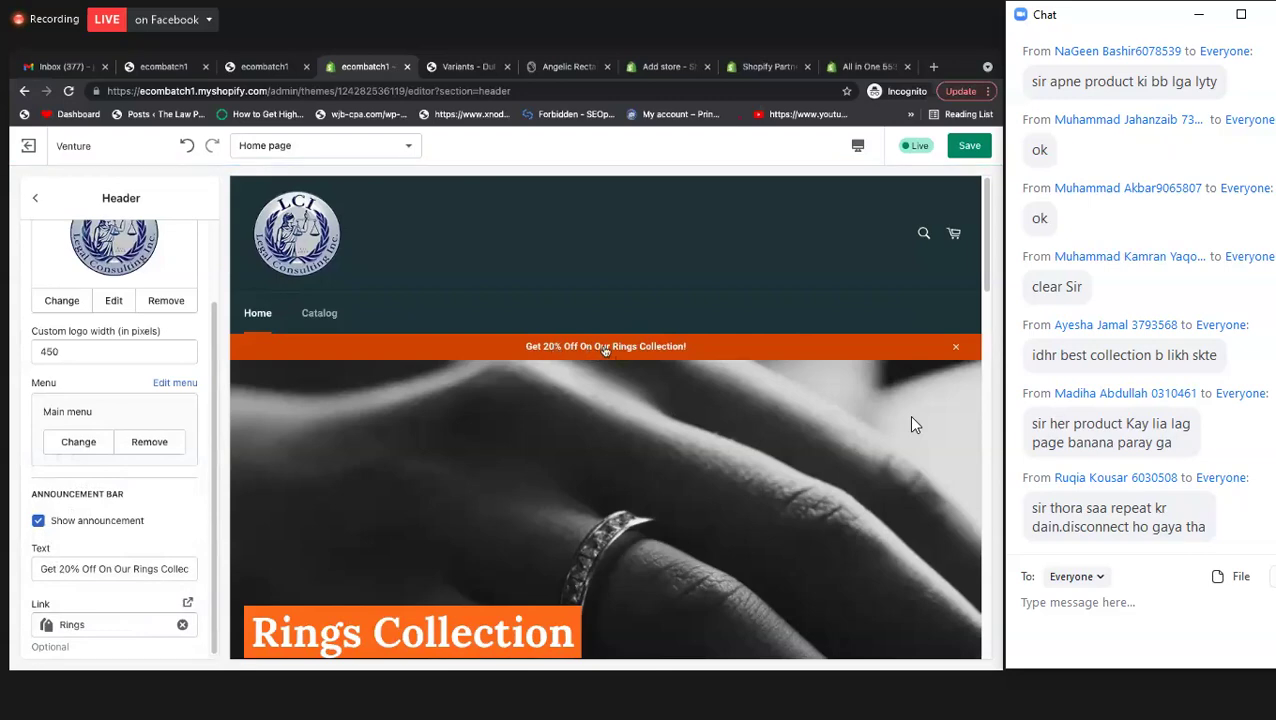
left_click(40, 201)
key("ctrl+s")
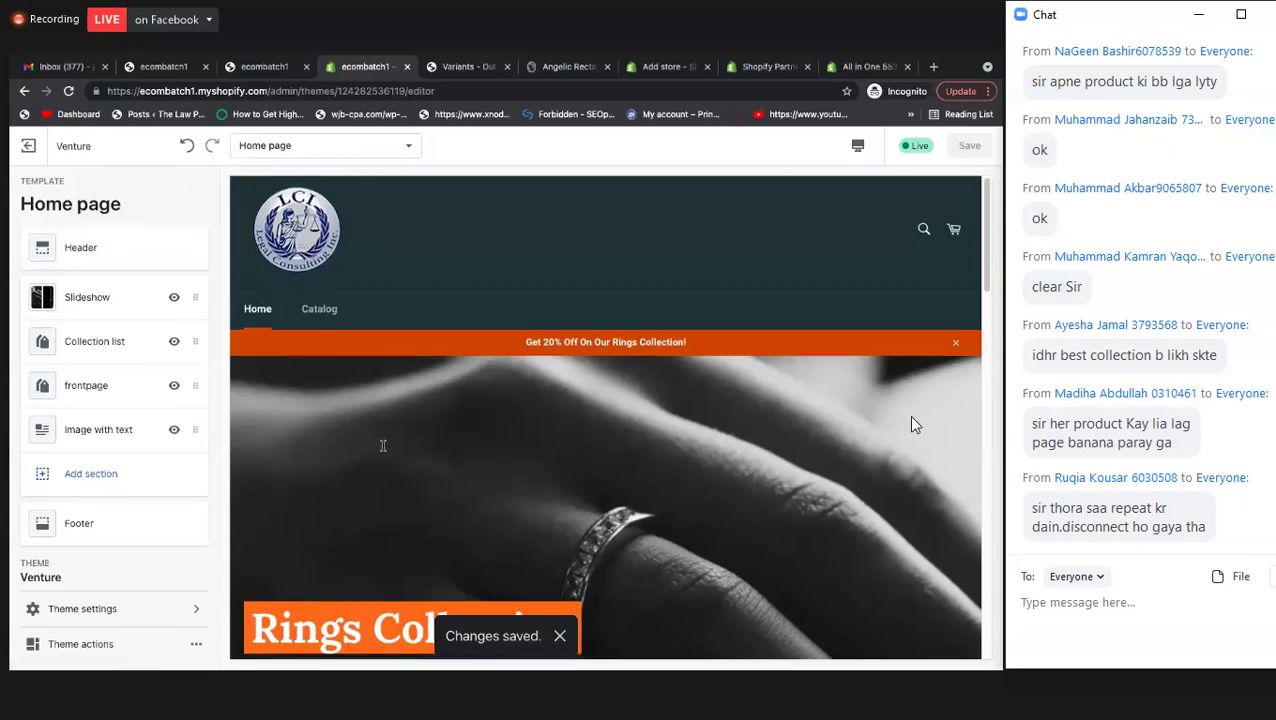
- Clear the Rings Collection slide's button link, choose the Rings collection for it again and return to the slideshow settings
scroll(382, 444, "down", 3)
scroll(452, 410, "up", 1)
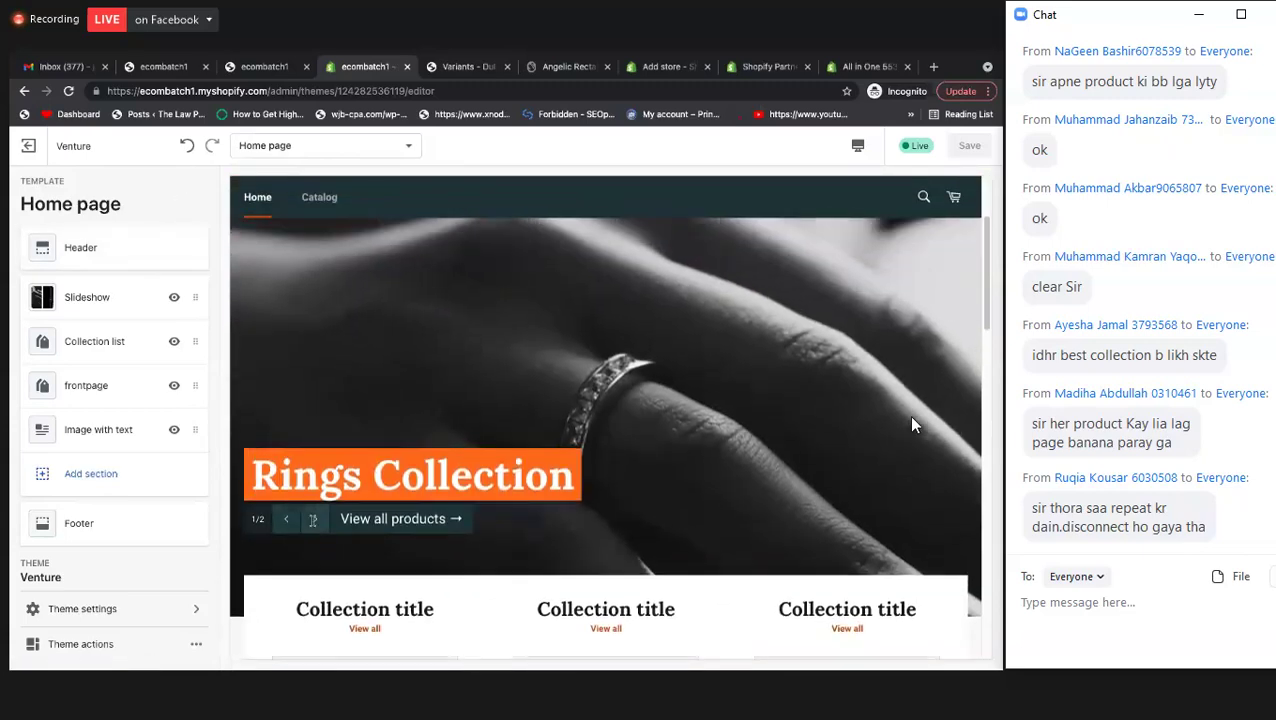
scroll(445, 480, "up", 1)
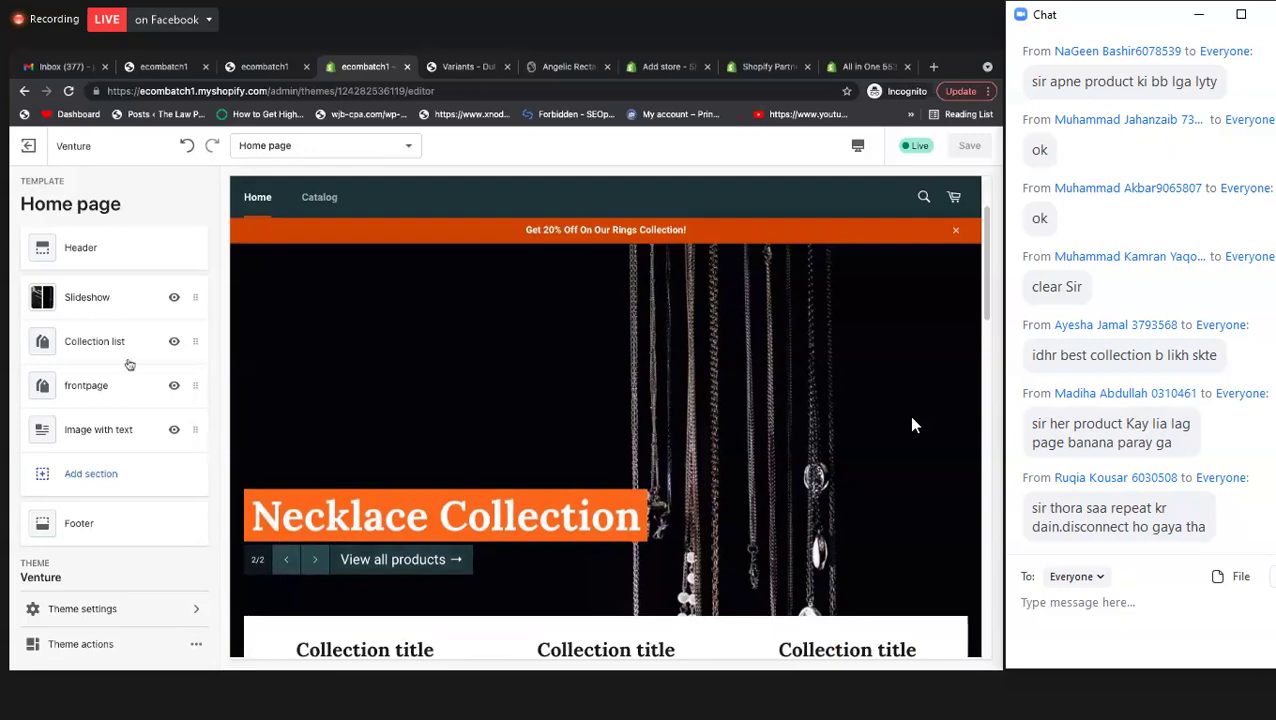
left_click(92, 303)
left_click(102, 273)
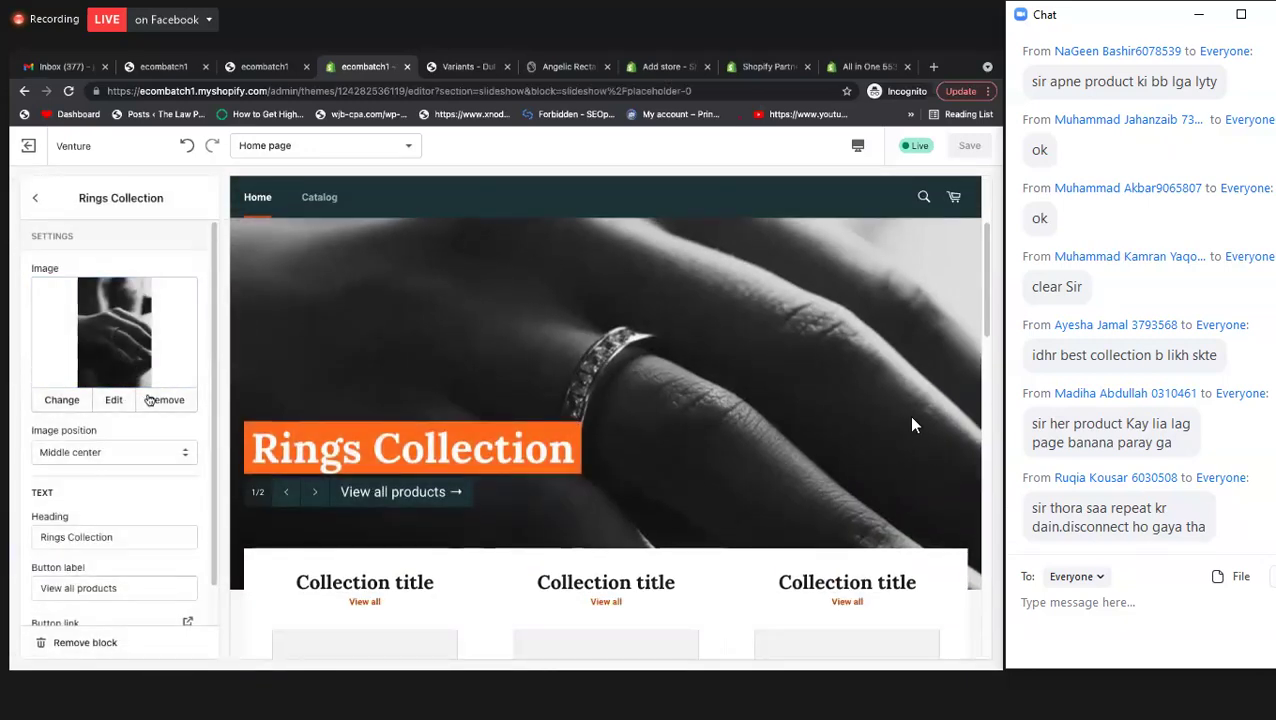
scroll(118, 492, "down", 1)
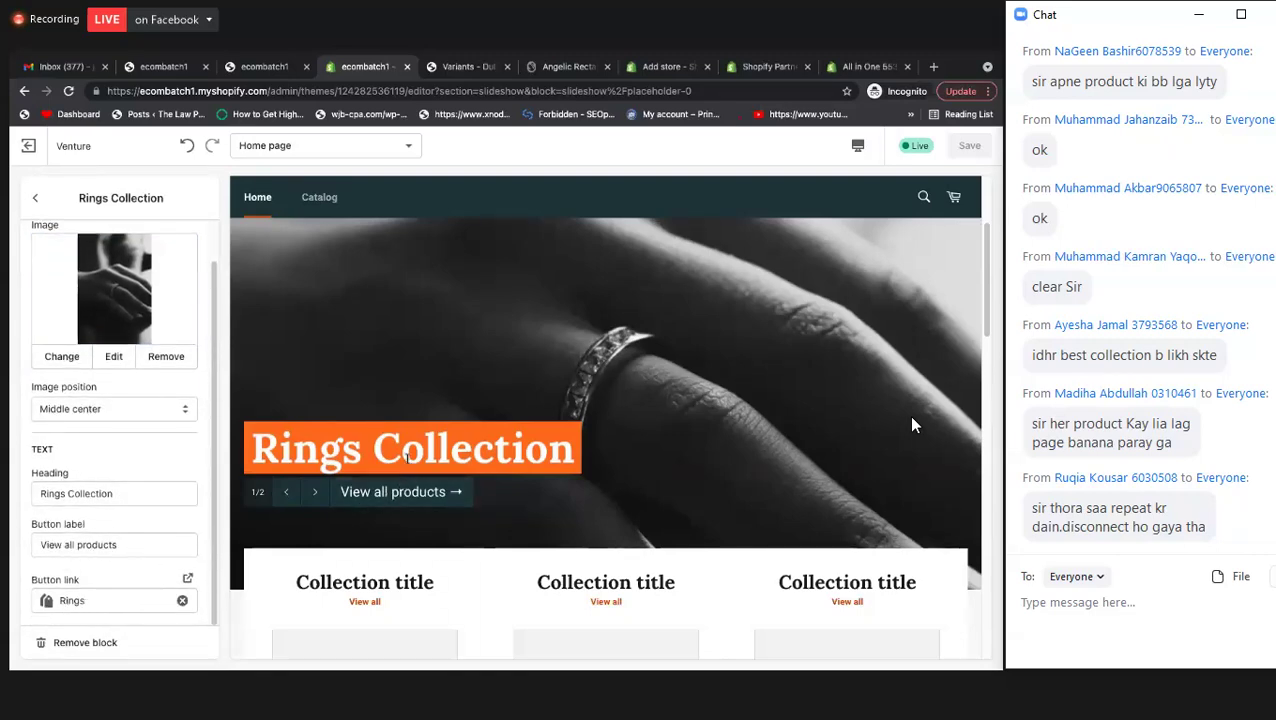
left_click(182, 600)
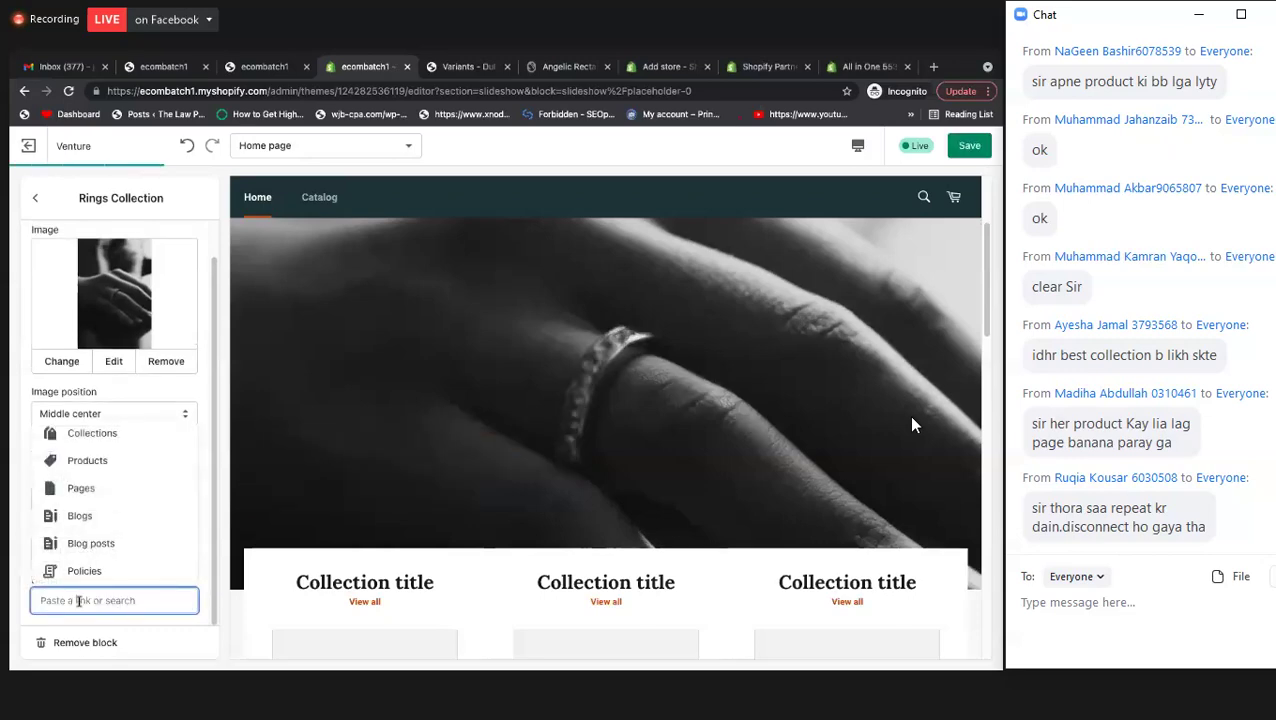
left_click(90, 433)
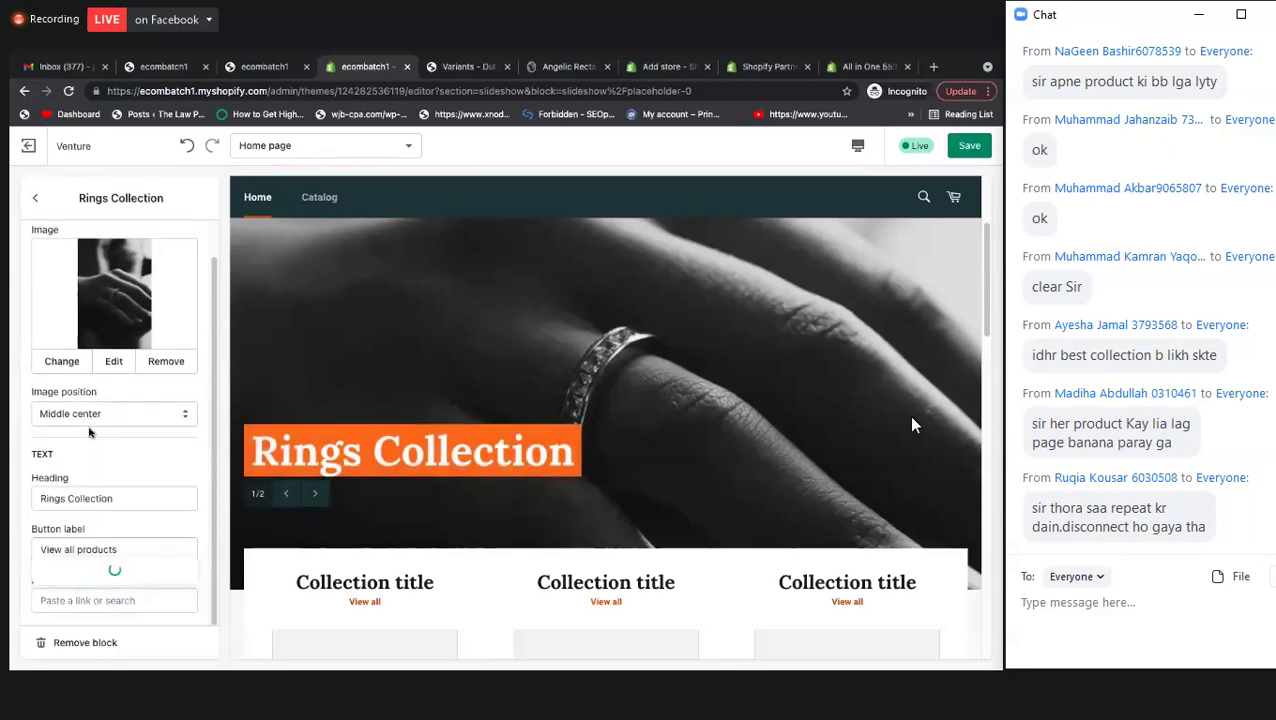
left_click(82, 569)
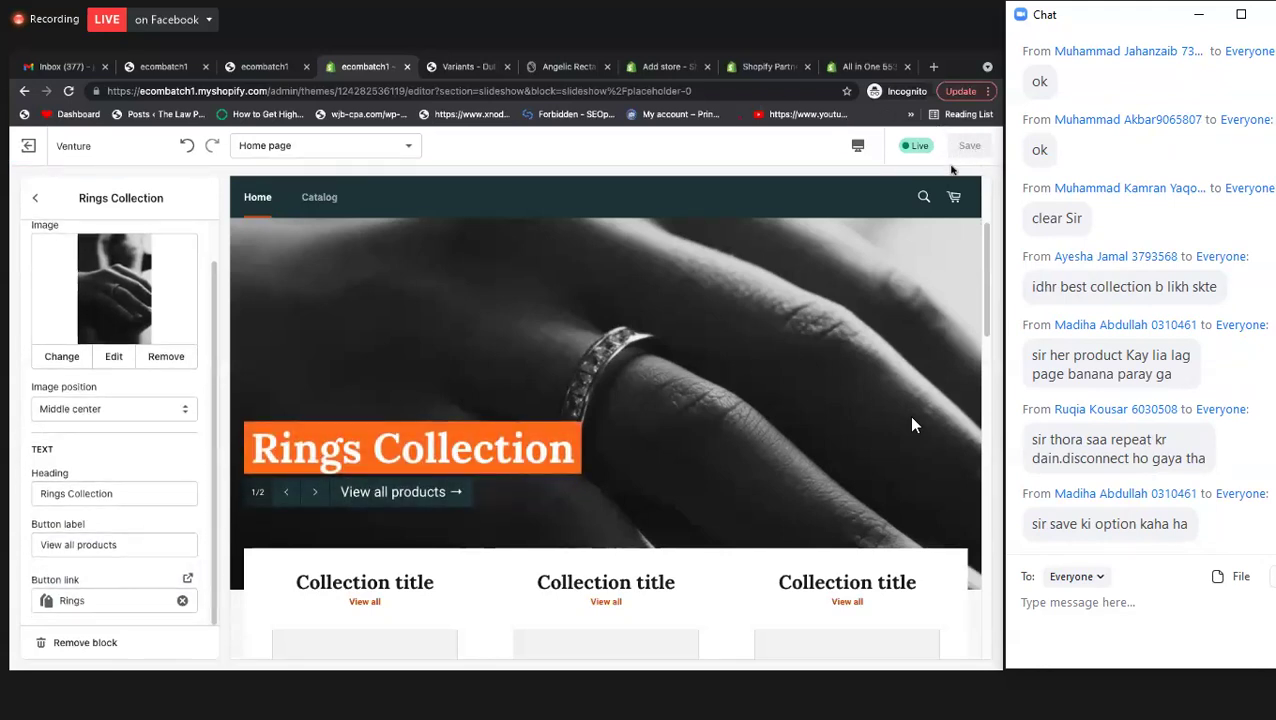
left_click(36, 199)
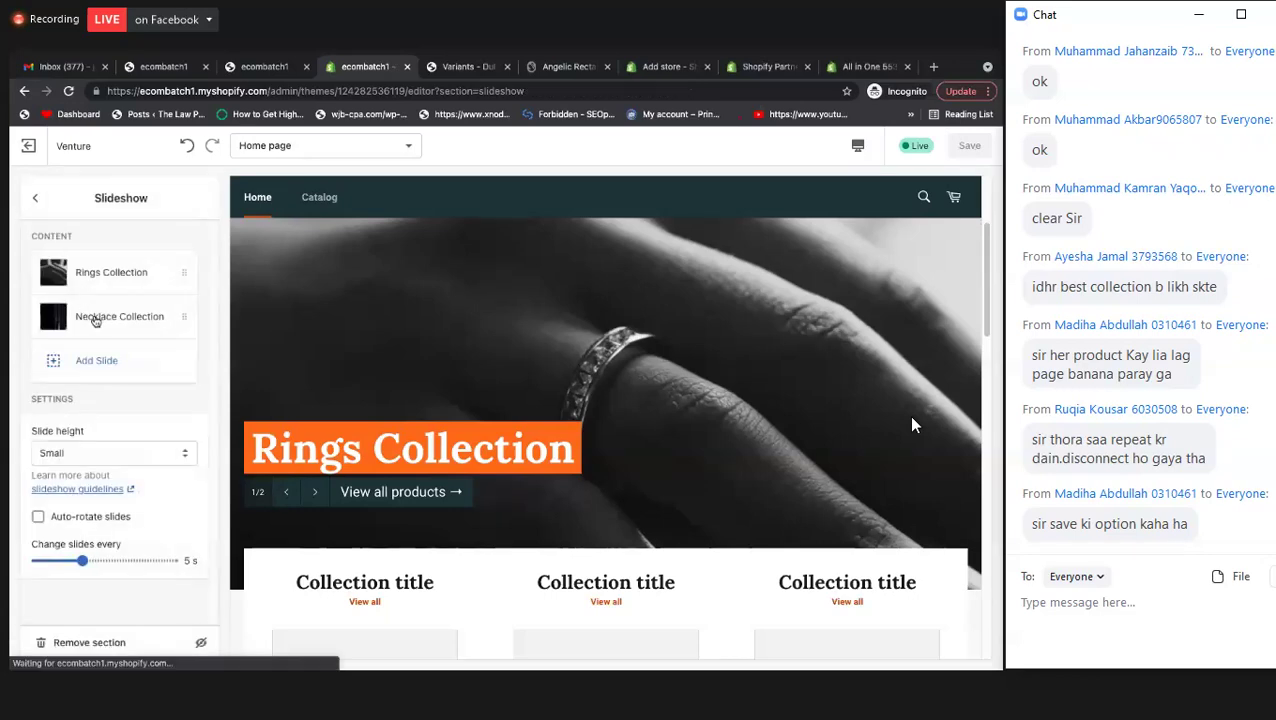
- Clear the Necklace Collection slide's button link, choose the Necklace collection for it again and return to the slideshow settings
left_click(94, 317)
scroll(117, 495, "down", 1)
triple_click(100, 493)
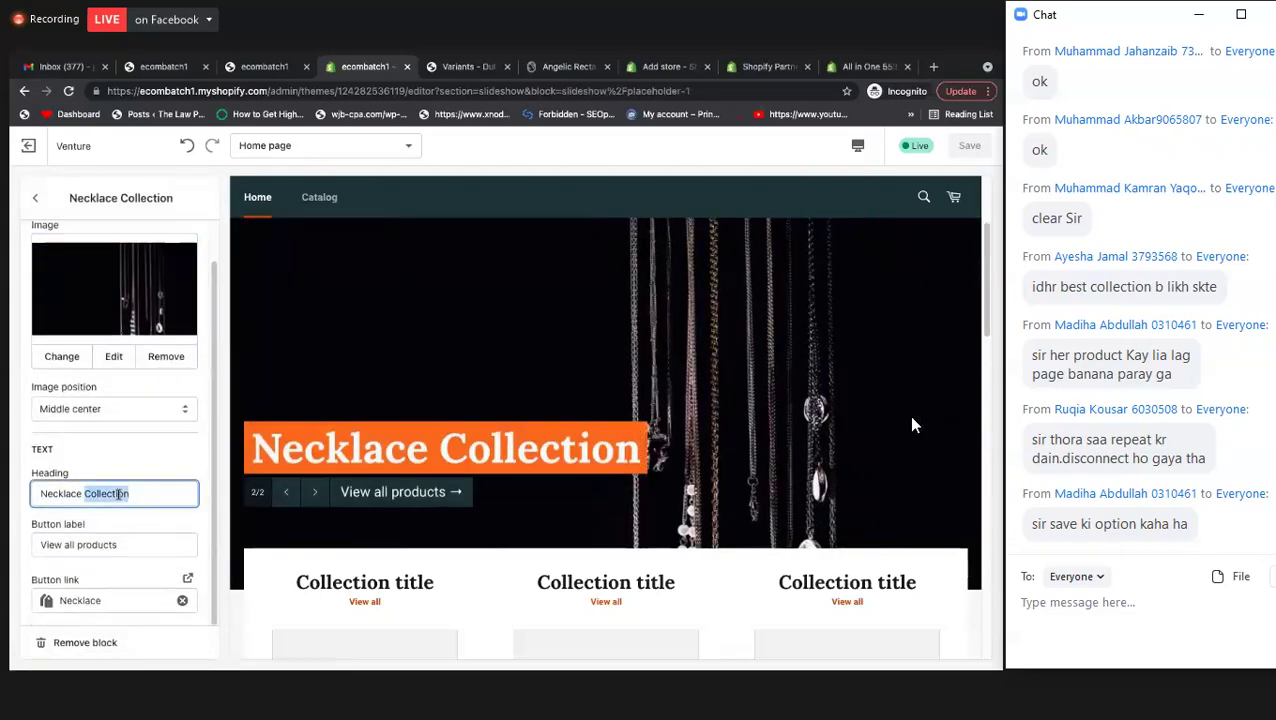
left_click(182, 602)
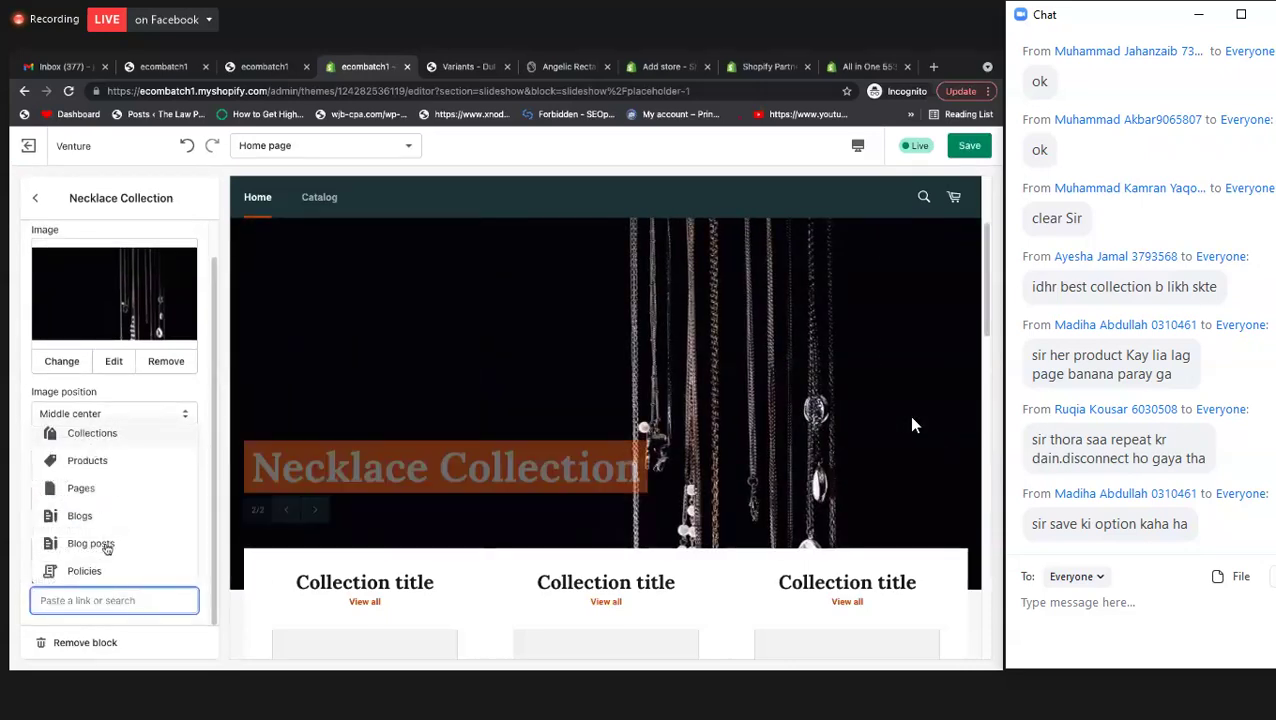
left_click(92, 433)
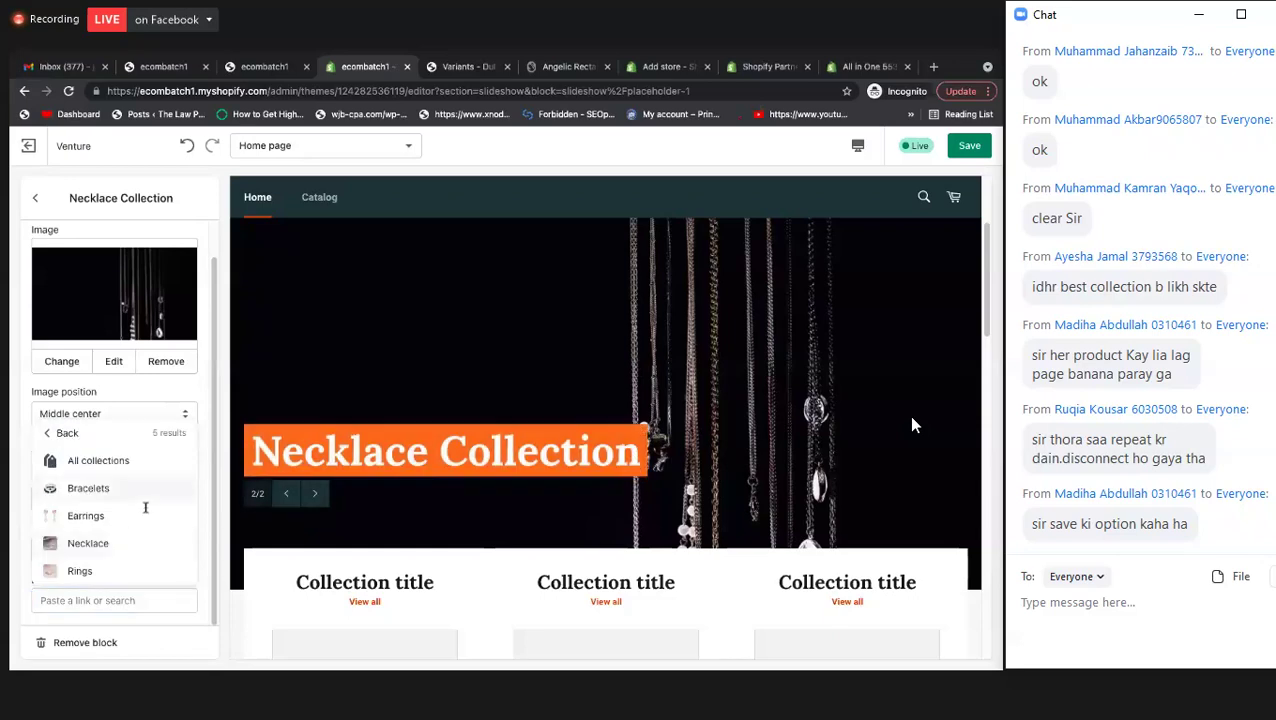
left_click(130, 540)
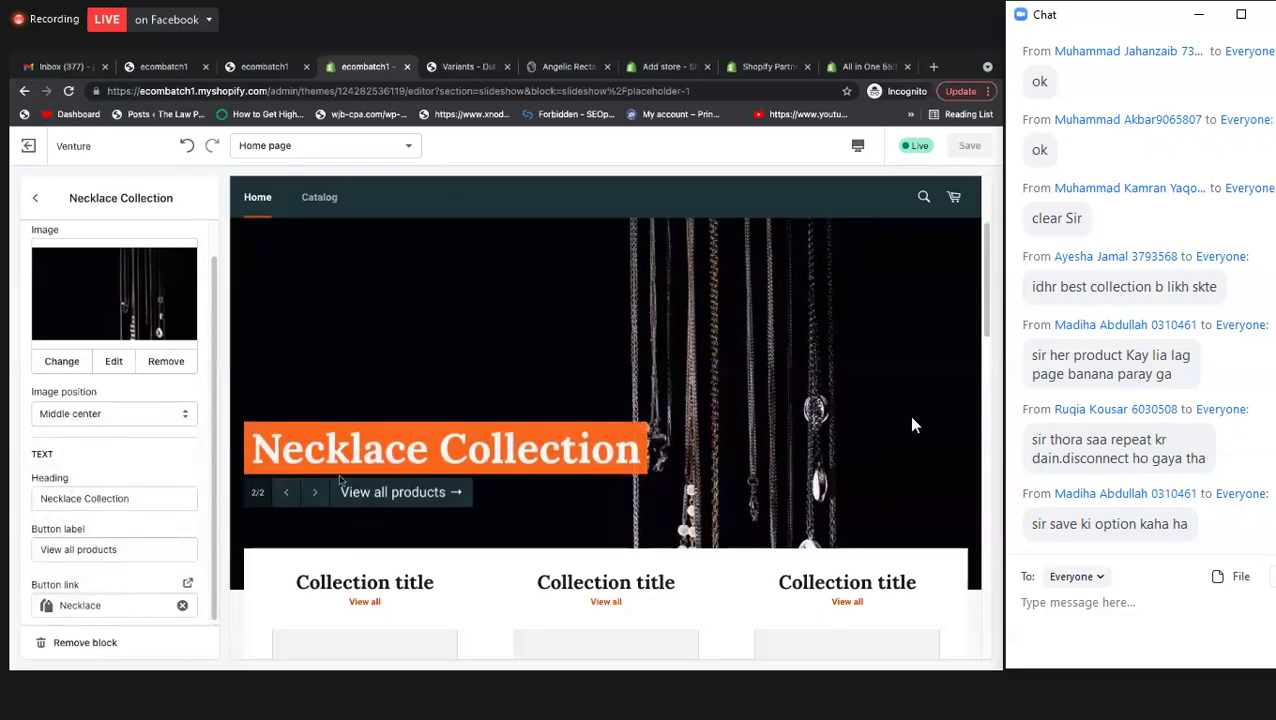
left_click(35, 197)
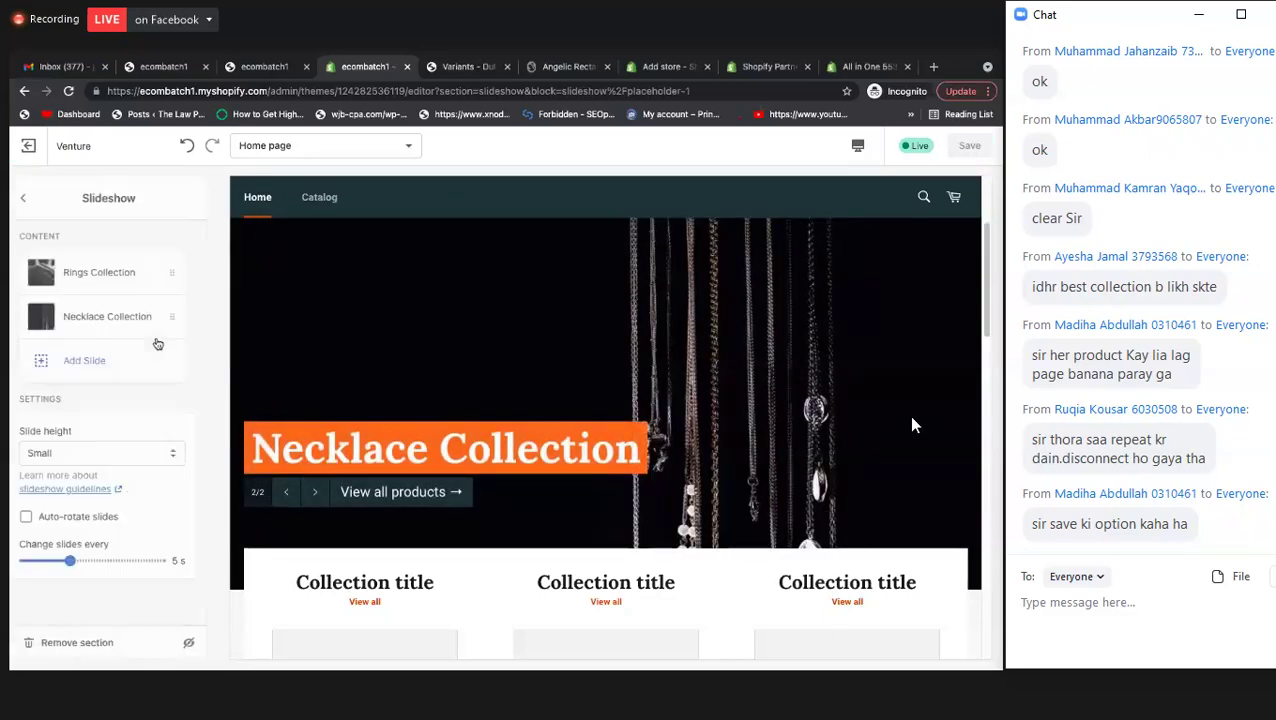
- Add a third slide to the slideshow and search the free images for "Earrings" for its picture
left_click(299, 497)
left_click(295, 497)
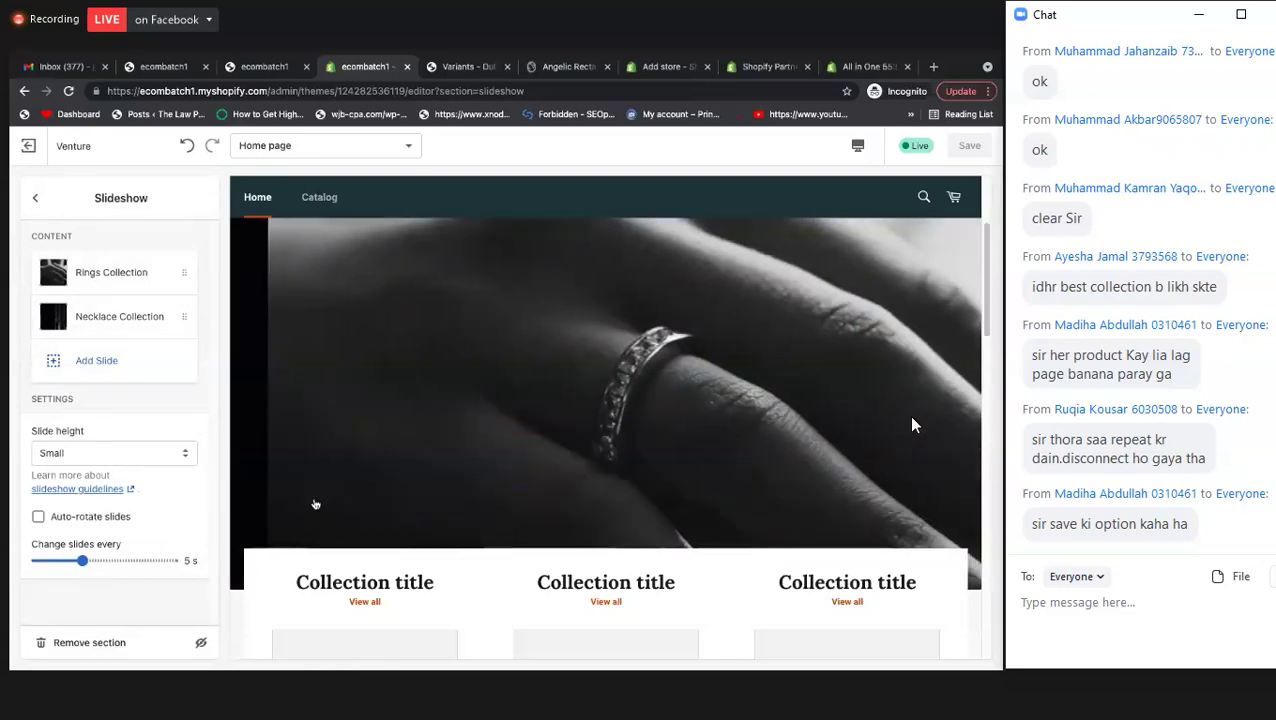
left_click(295, 497)
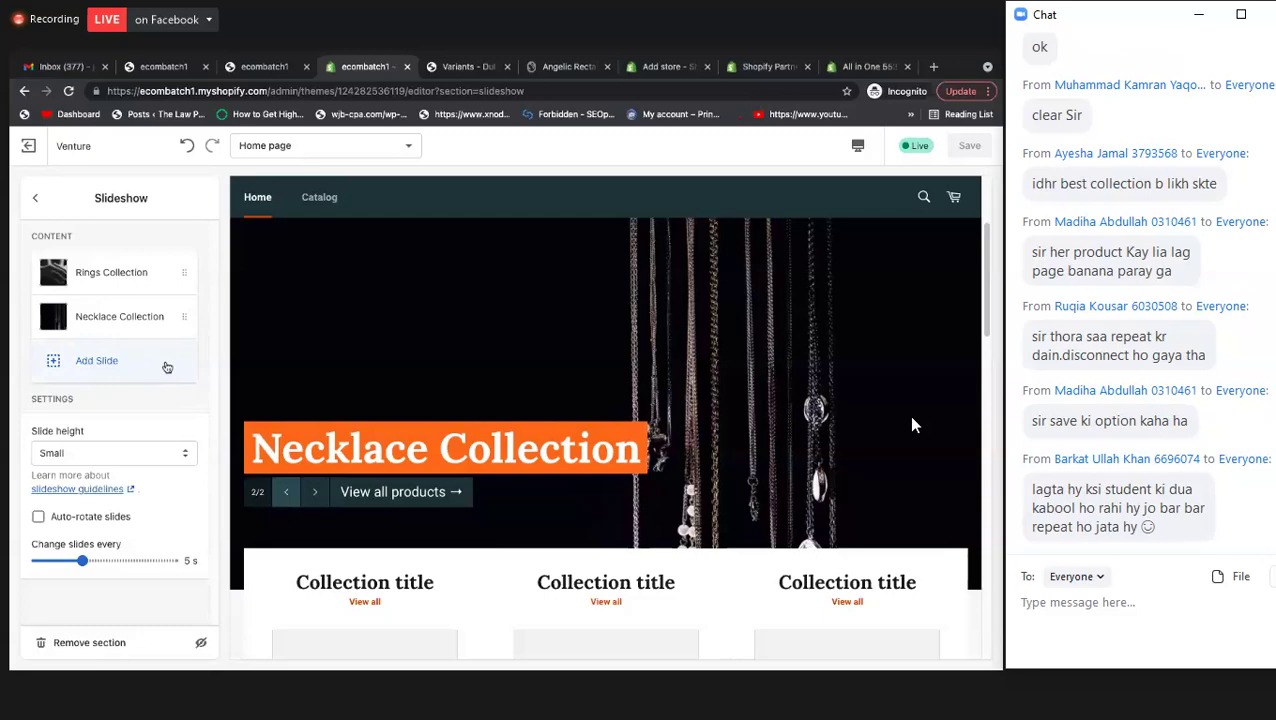
left_click(95, 362)
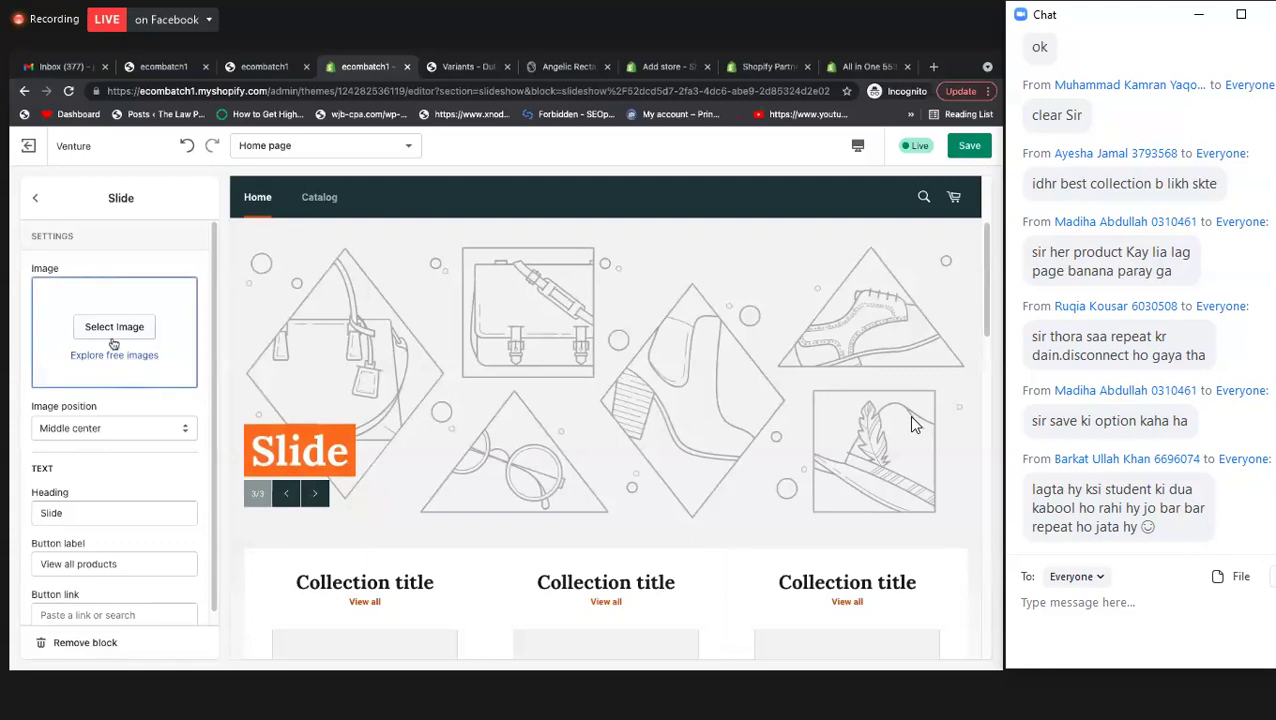
left_click(113, 330)
left_click(155, 239)
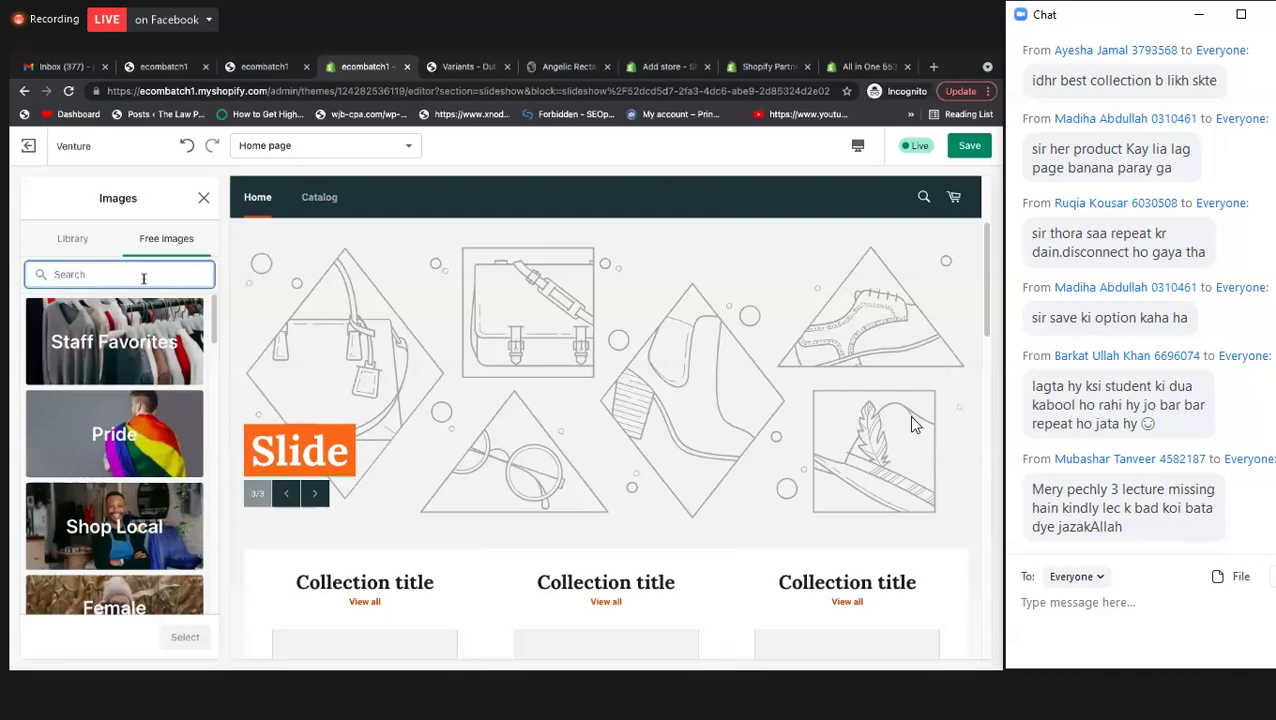
type("E")
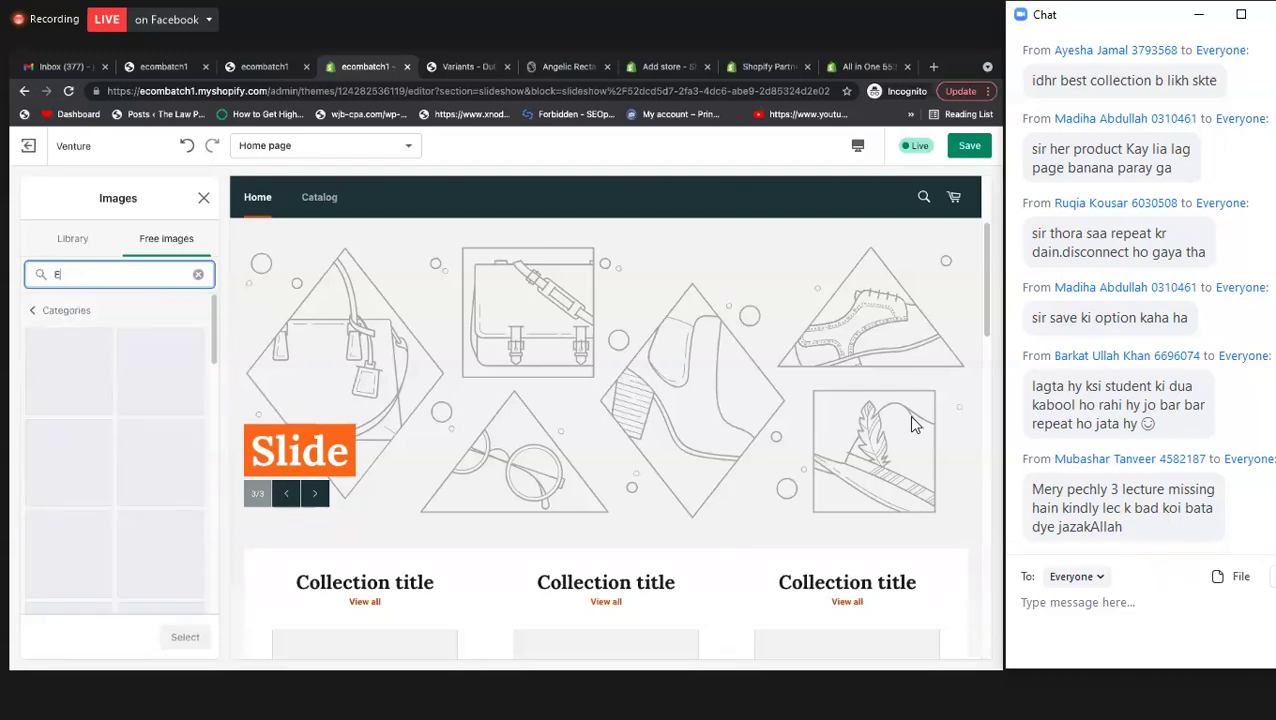
type("arr")
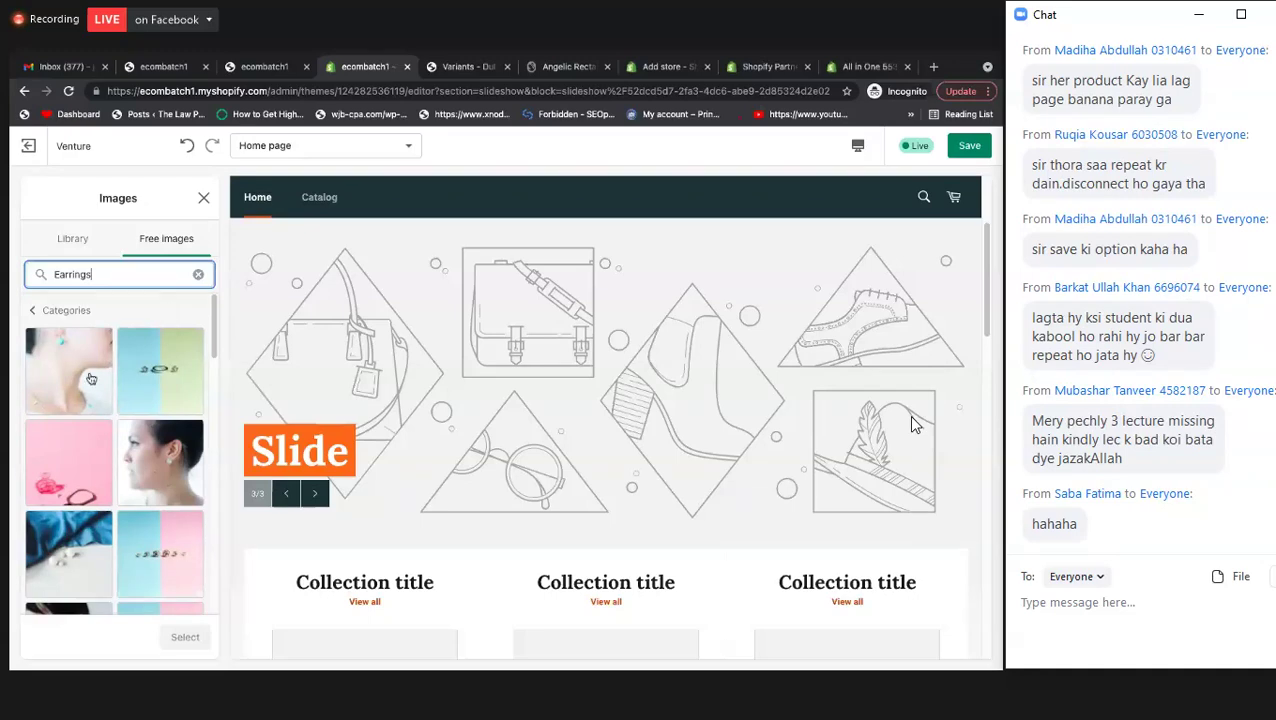
- Choose the free picture of turquoise drop earrings on a light background as the third slide's image
scroll(148, 471, "down", 3)
scroll(148, 465, "down", 5)
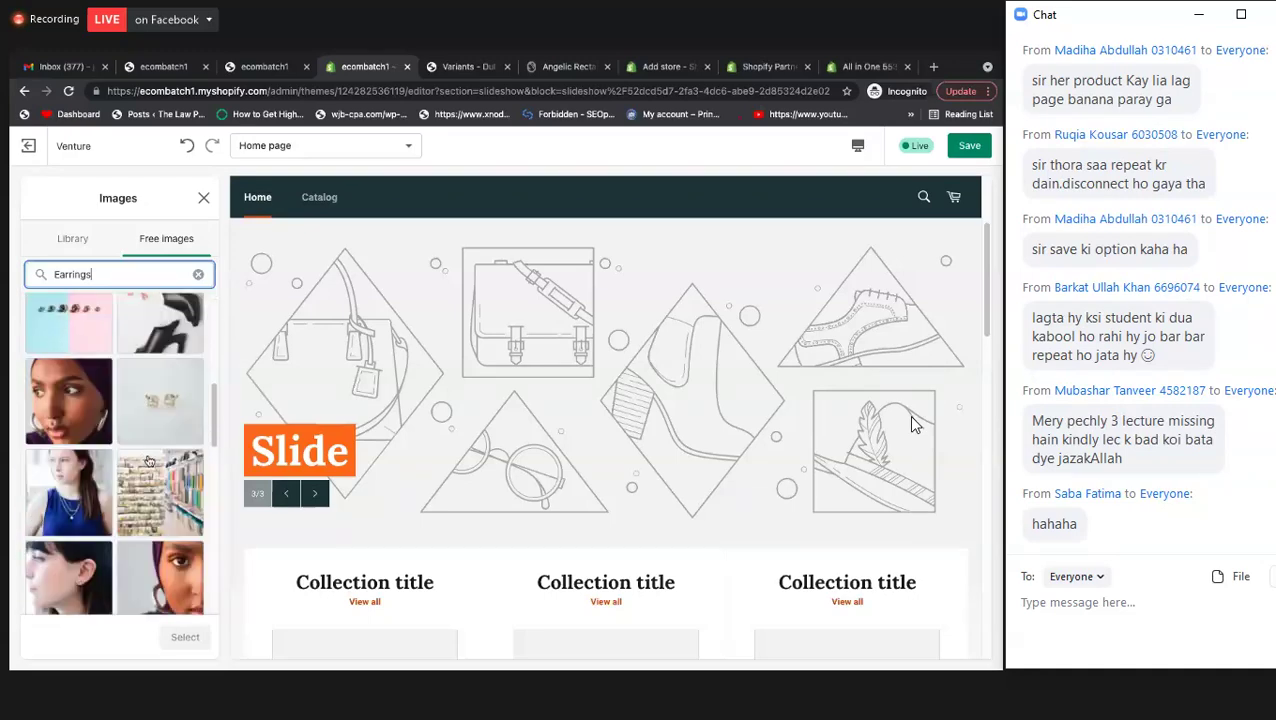
scroll(148, 455, "down", 8)
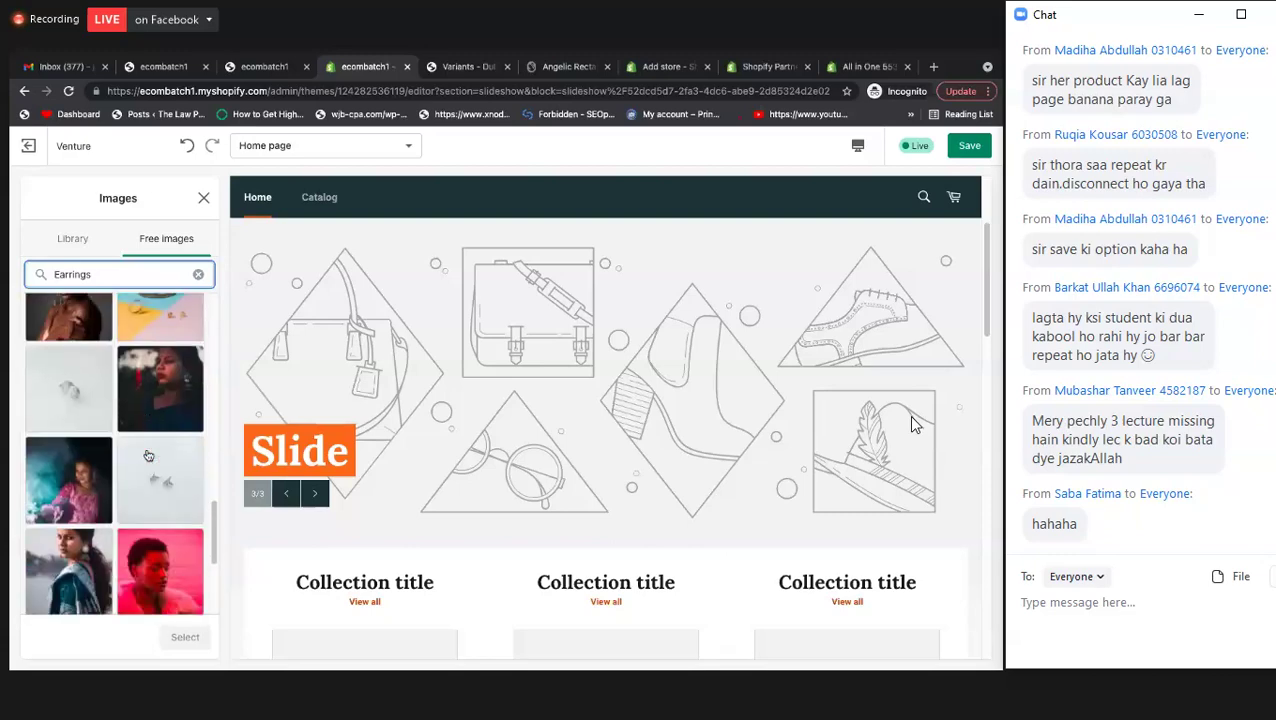
scroll(148, 442, "down", 3)
scroll(152, 445, "up", 5)
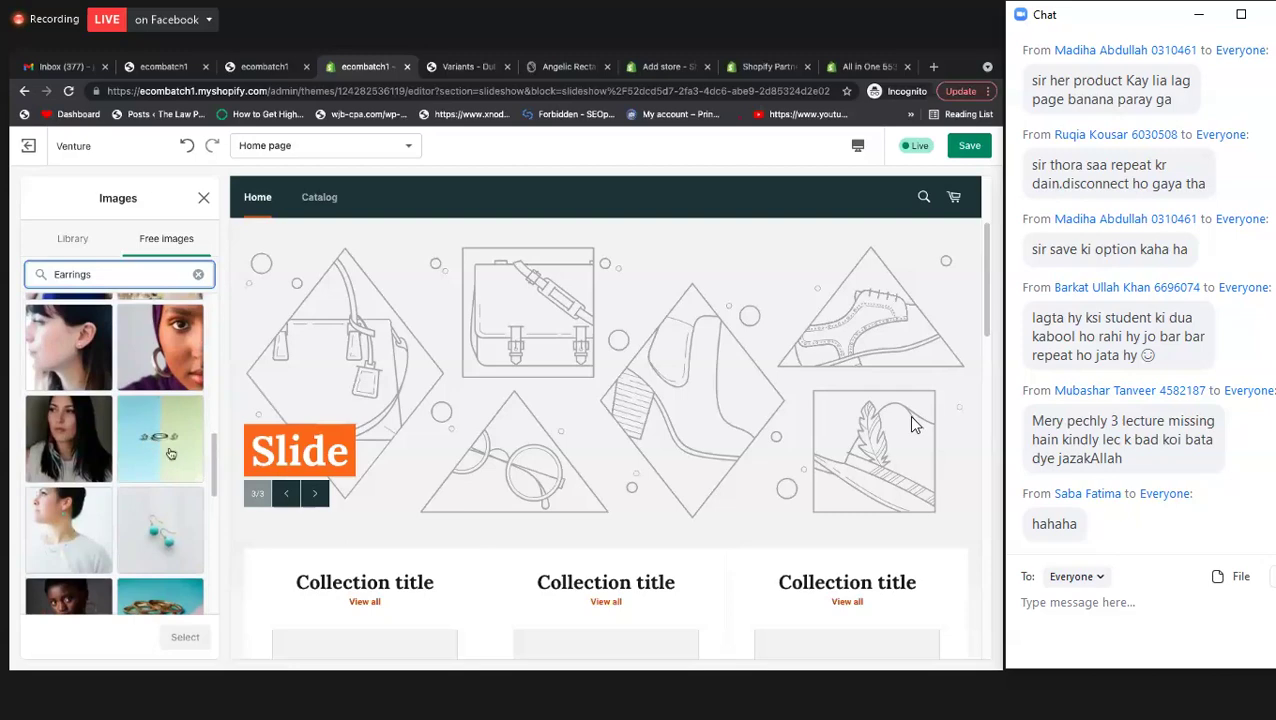
scroll(177, 455, "down", 6)
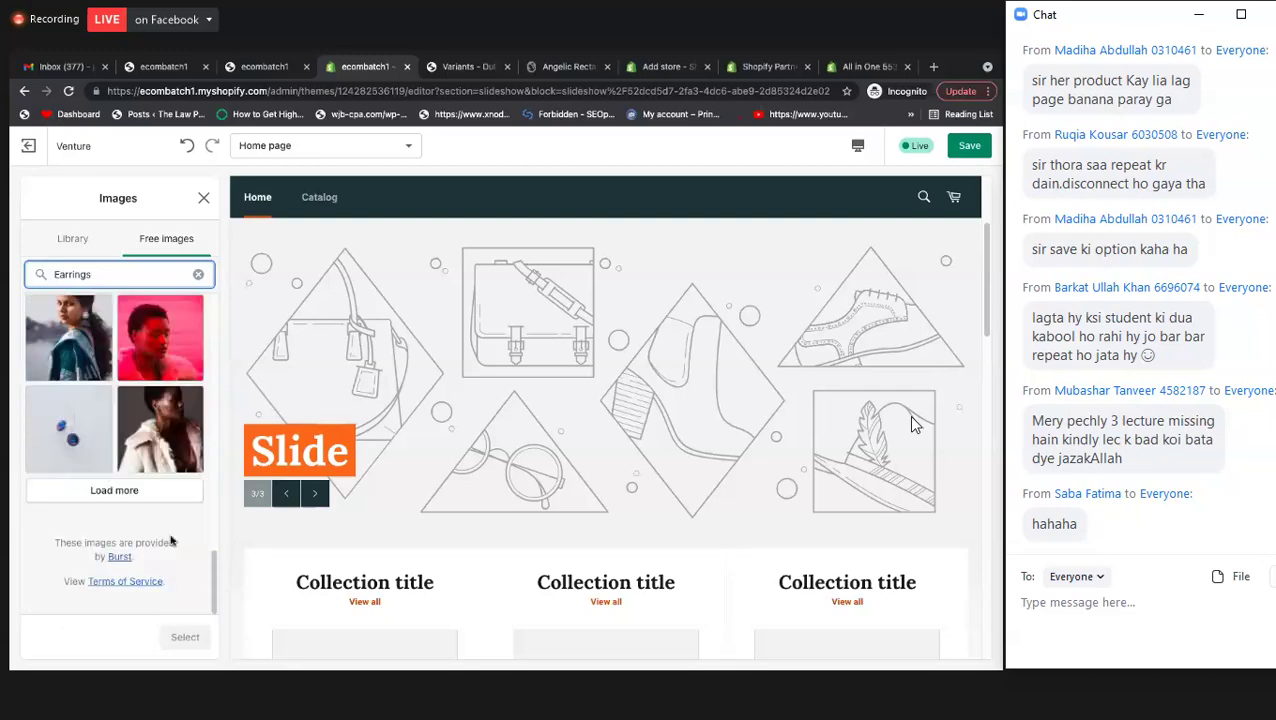
left_click(148, 492)
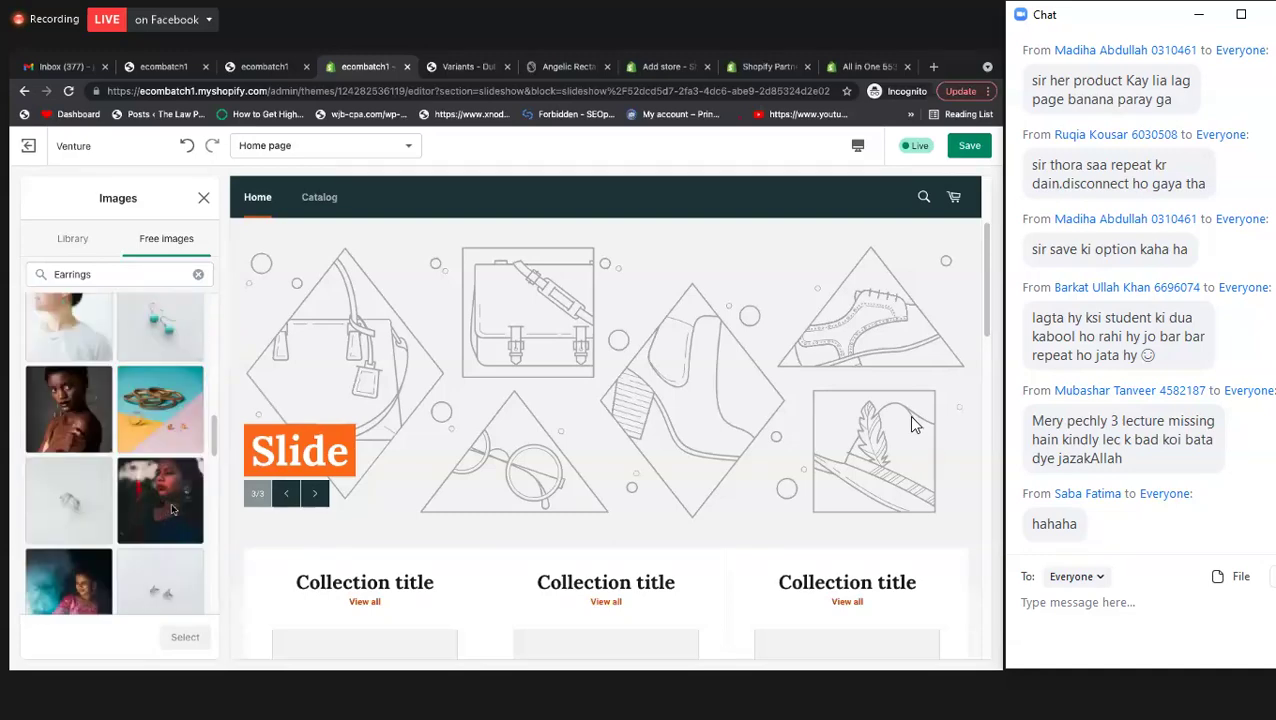
scroll(176, 440, "down", 5)
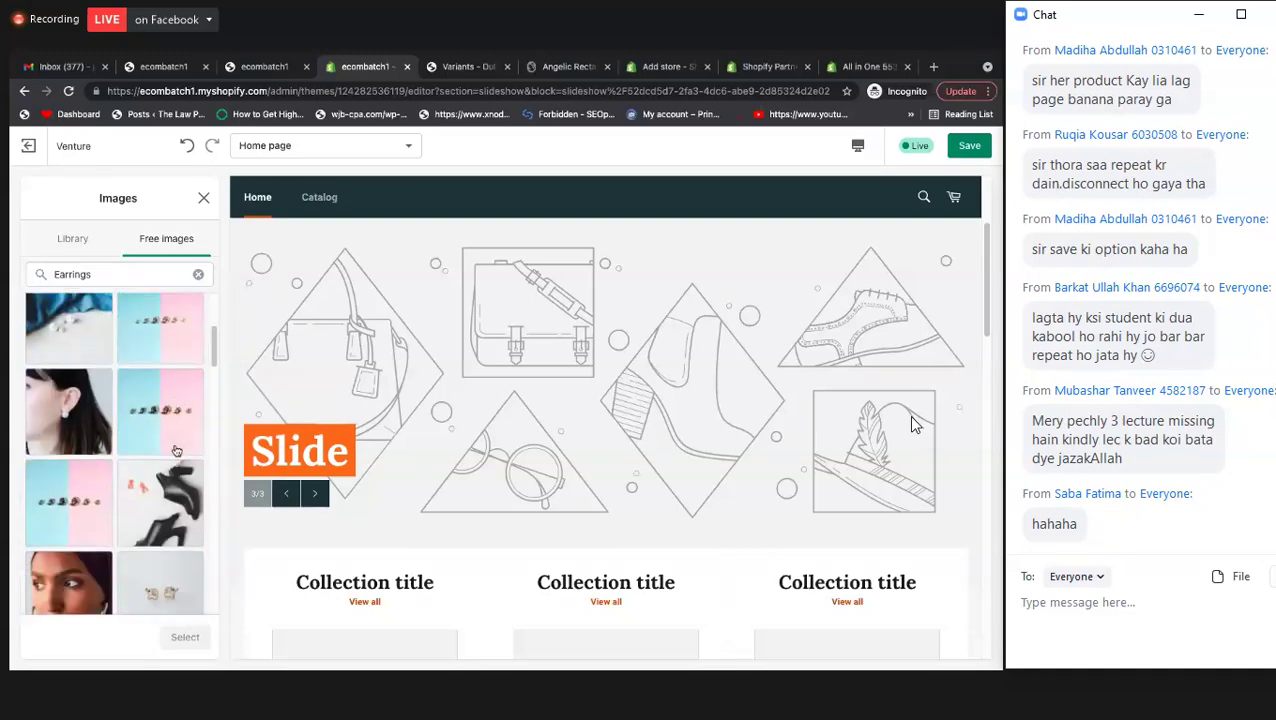
scroll(176, 452, "down", 8)
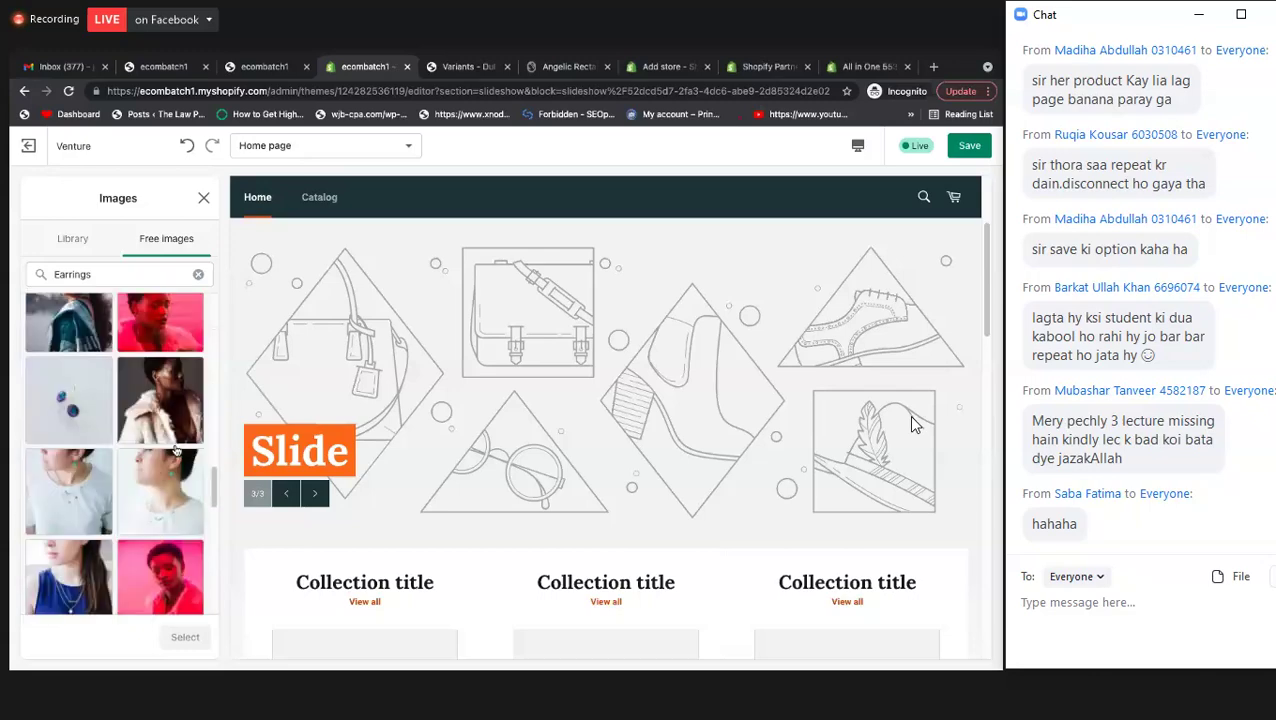
scroll(176, 452, "down", 2)
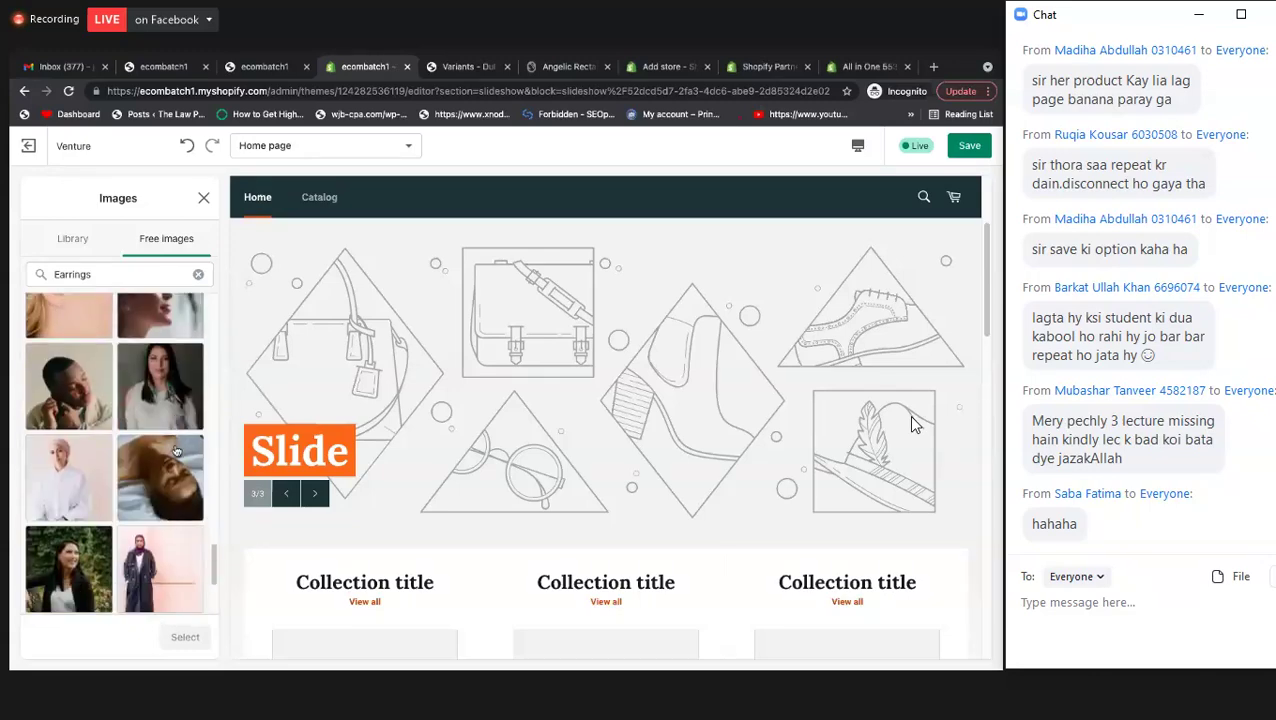
scroll(176, 452, "down", 3)
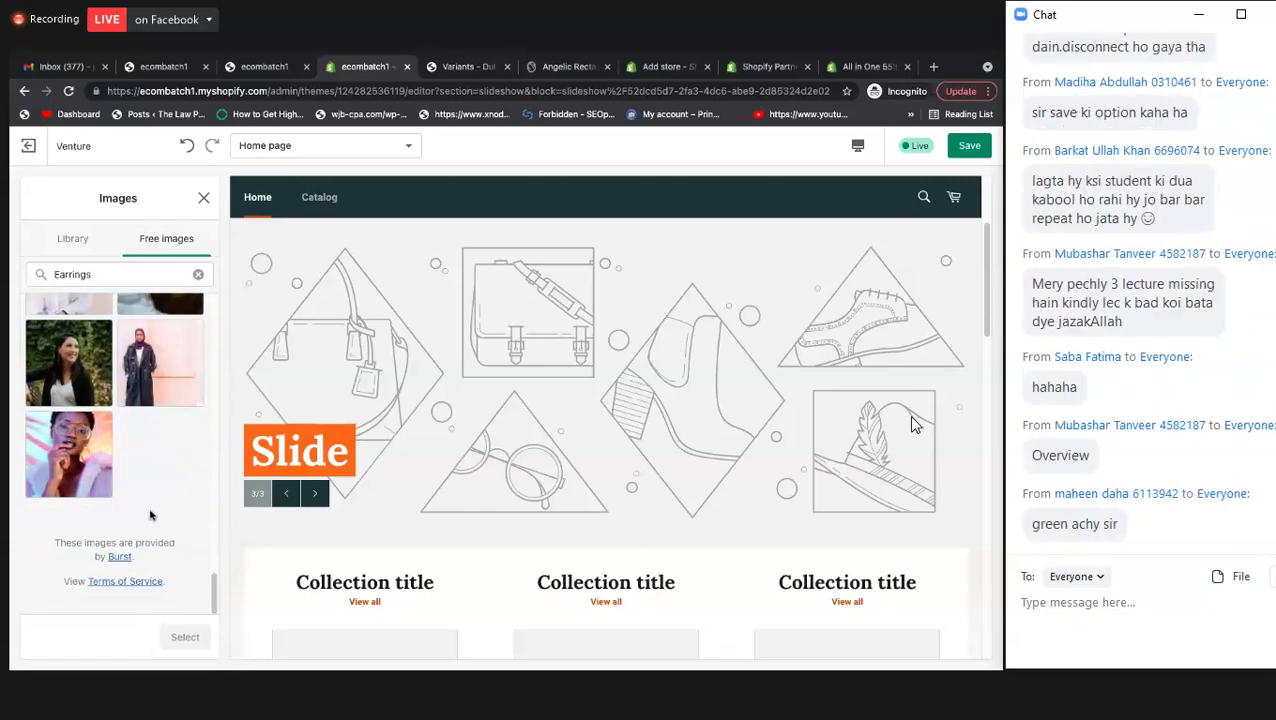
scroll(160, 478, "up", 5)
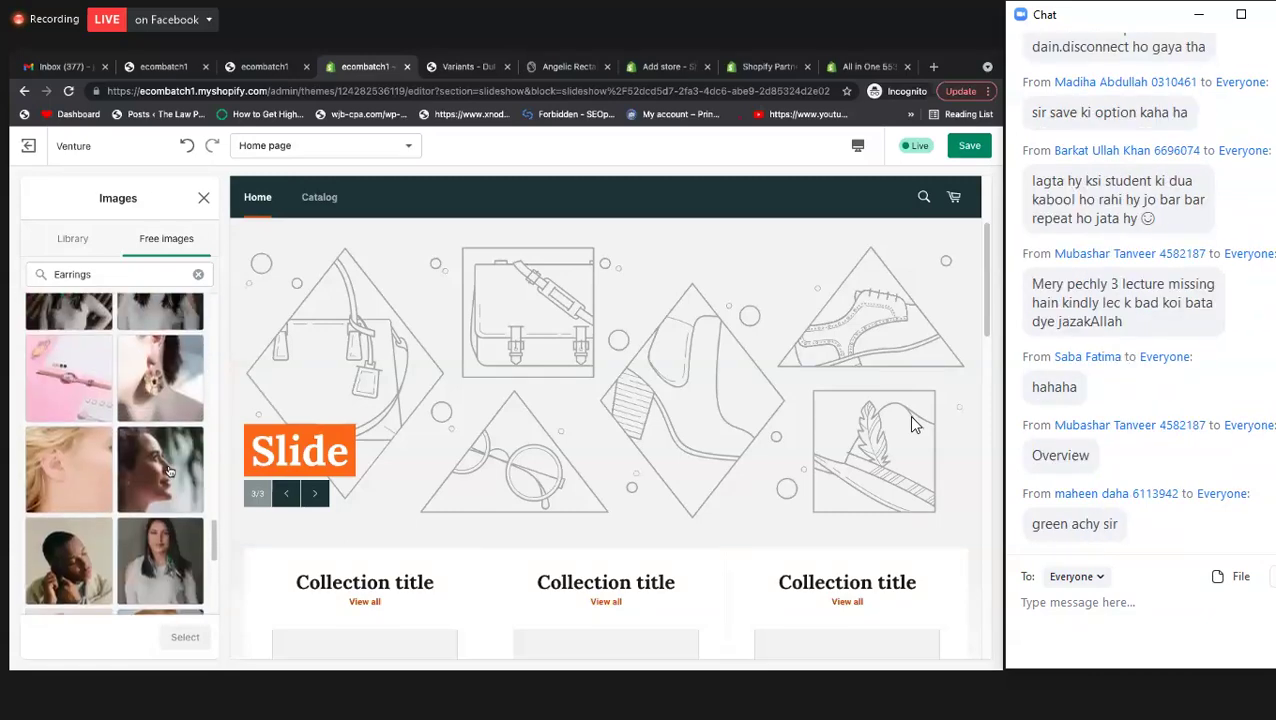
scroll(170, 470, "up", 5)
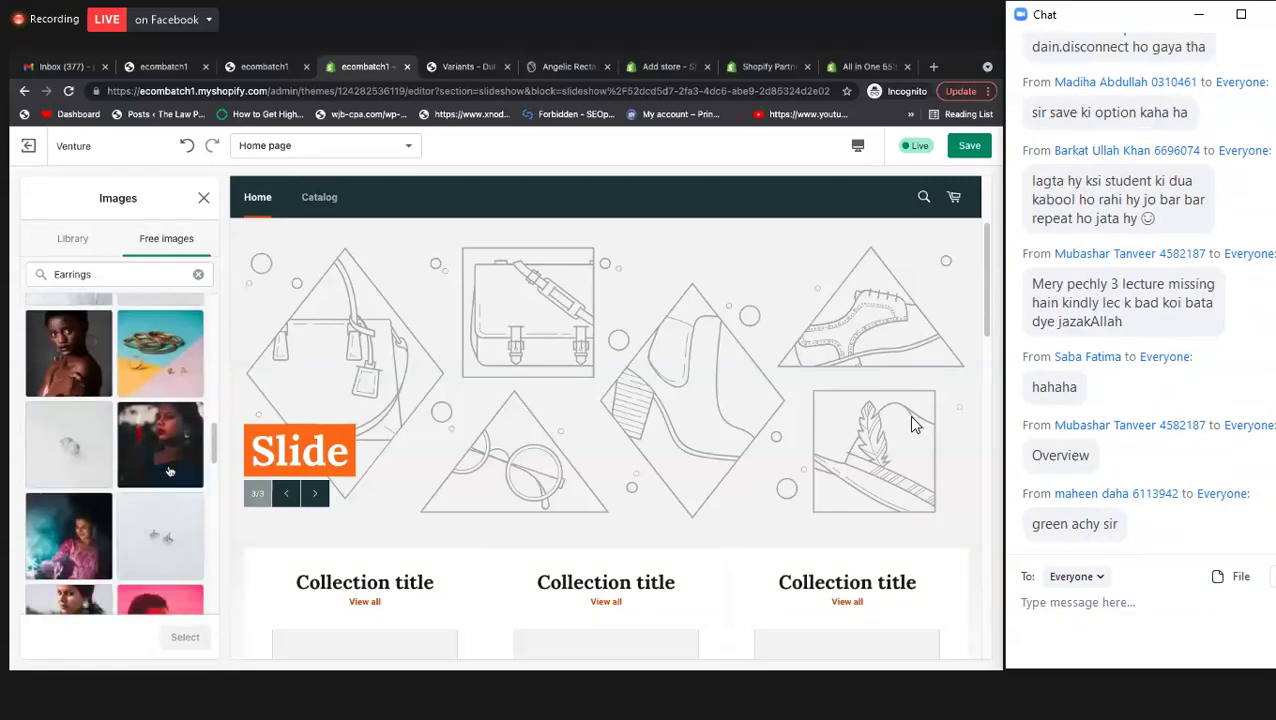
left_click(172, 463)
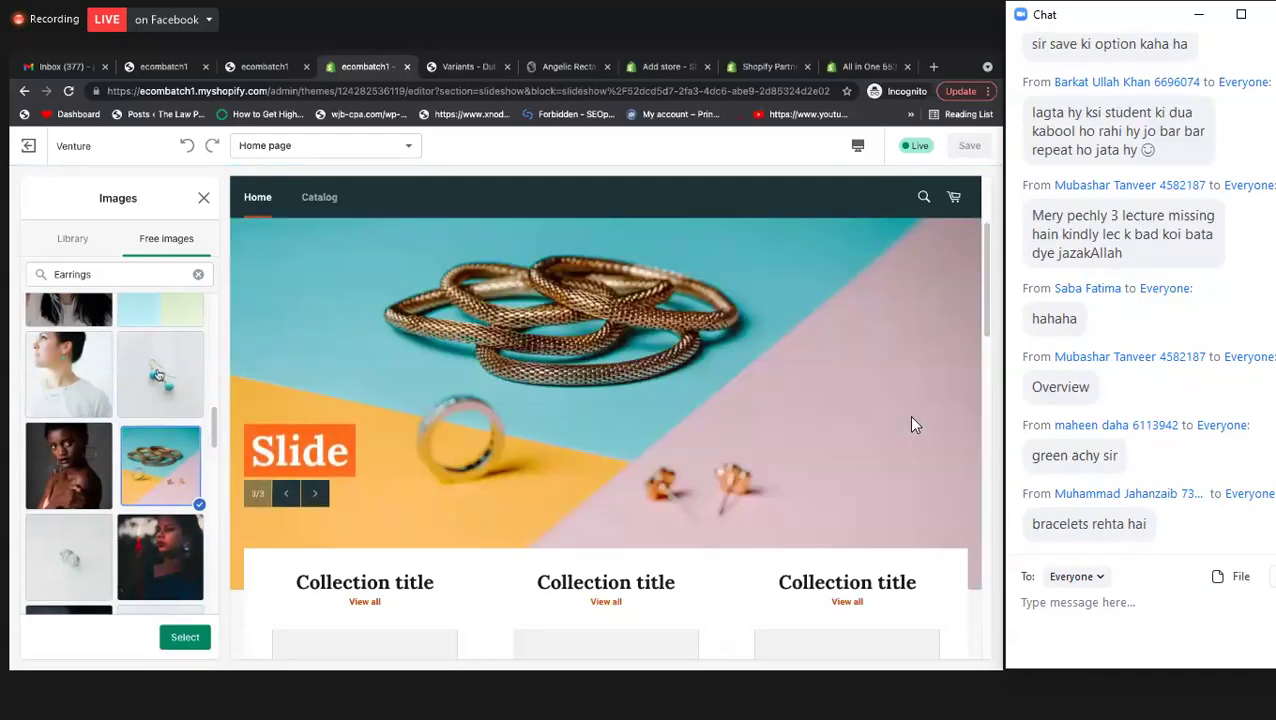
left_click(158, 375)
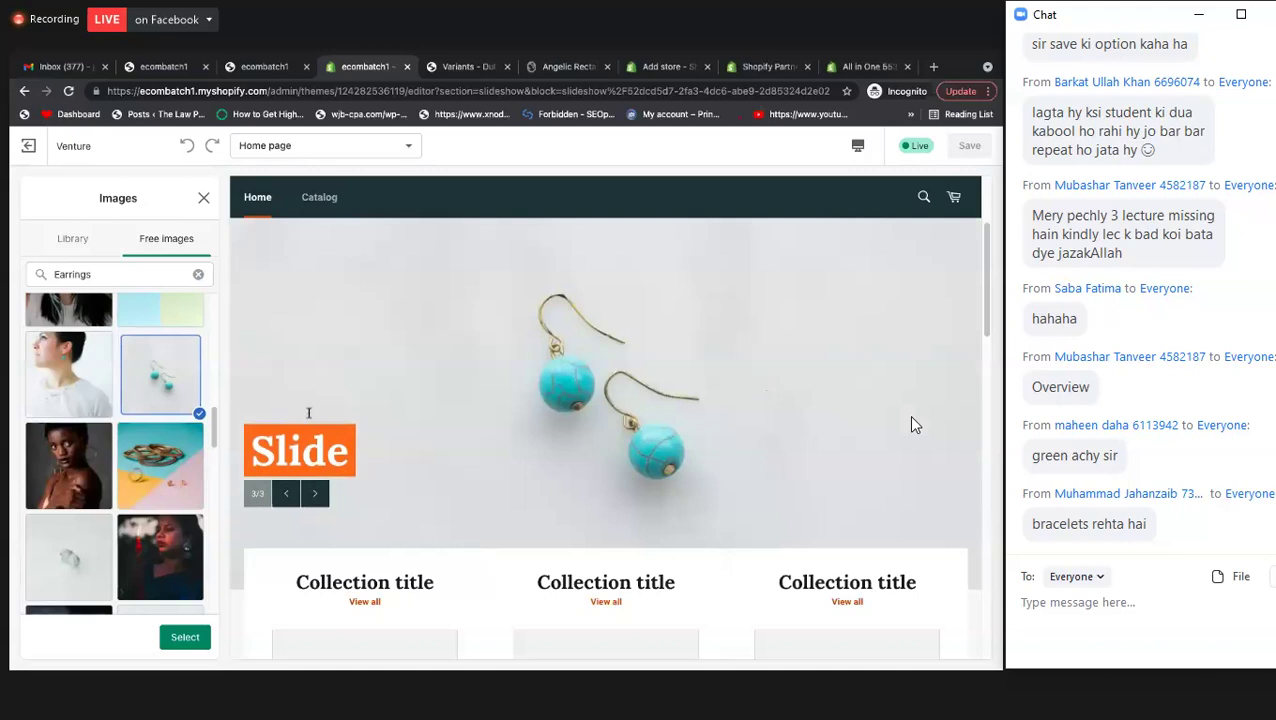
left_click(193, 634)
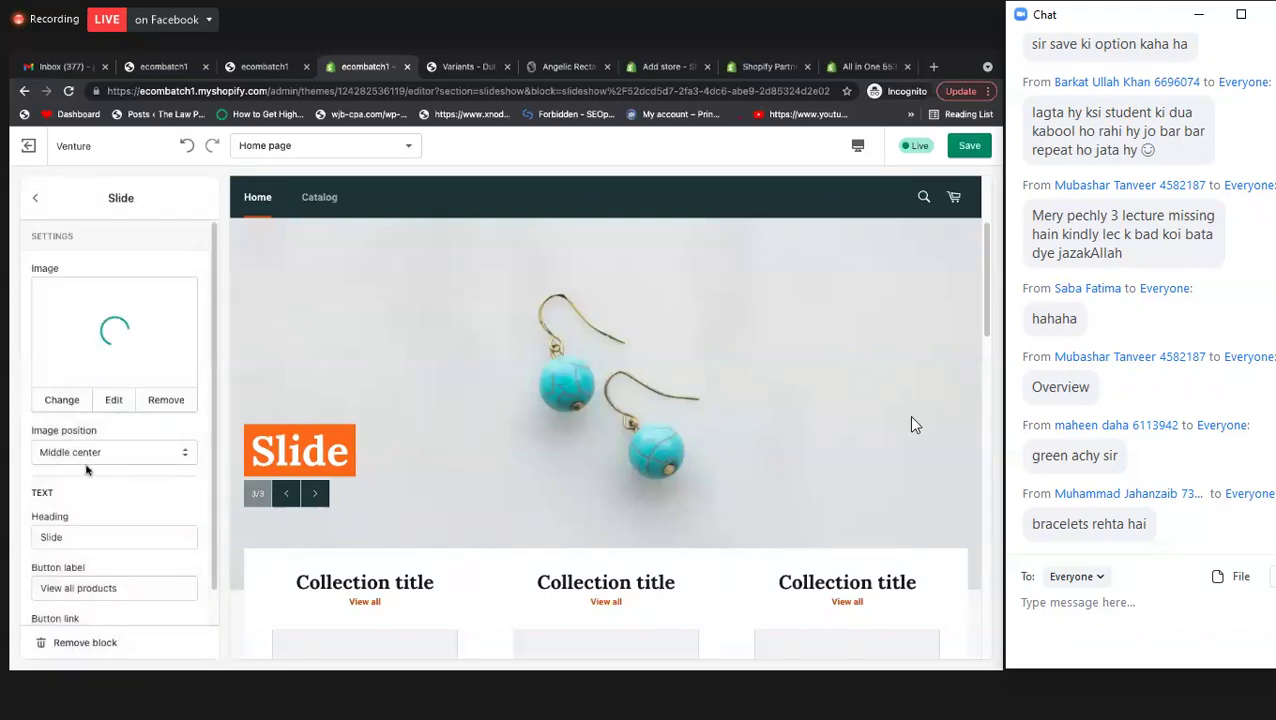
- Set the third slide's heading to "Earrings Collection"
double_click(85, 533)
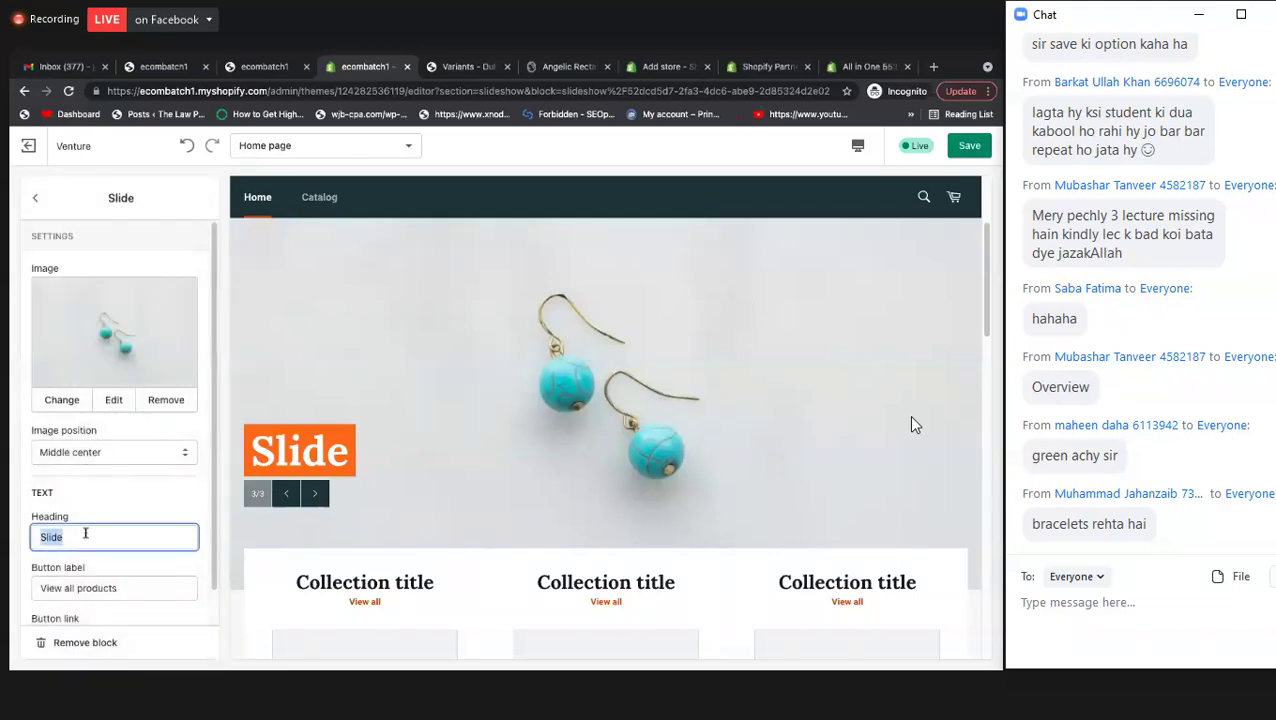
type("Earnin")
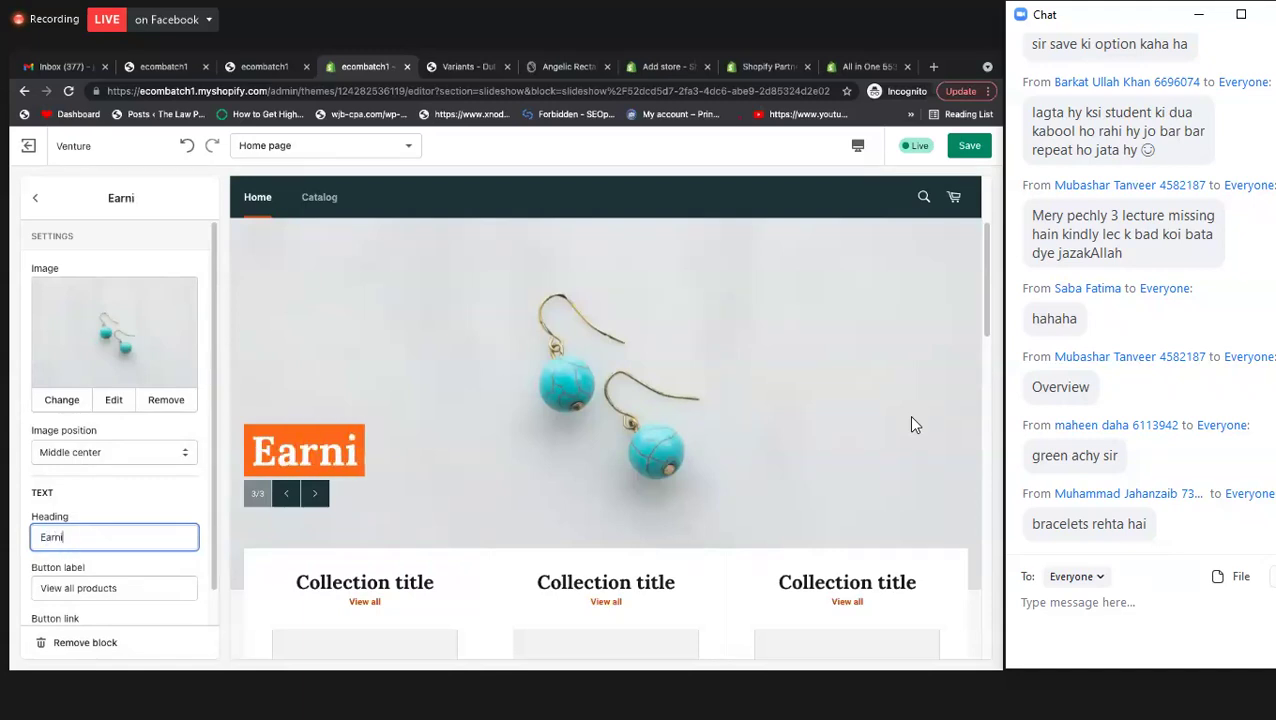
key("BackSpace")
key("BackSpace")
key("BackSpace")
type("rin")
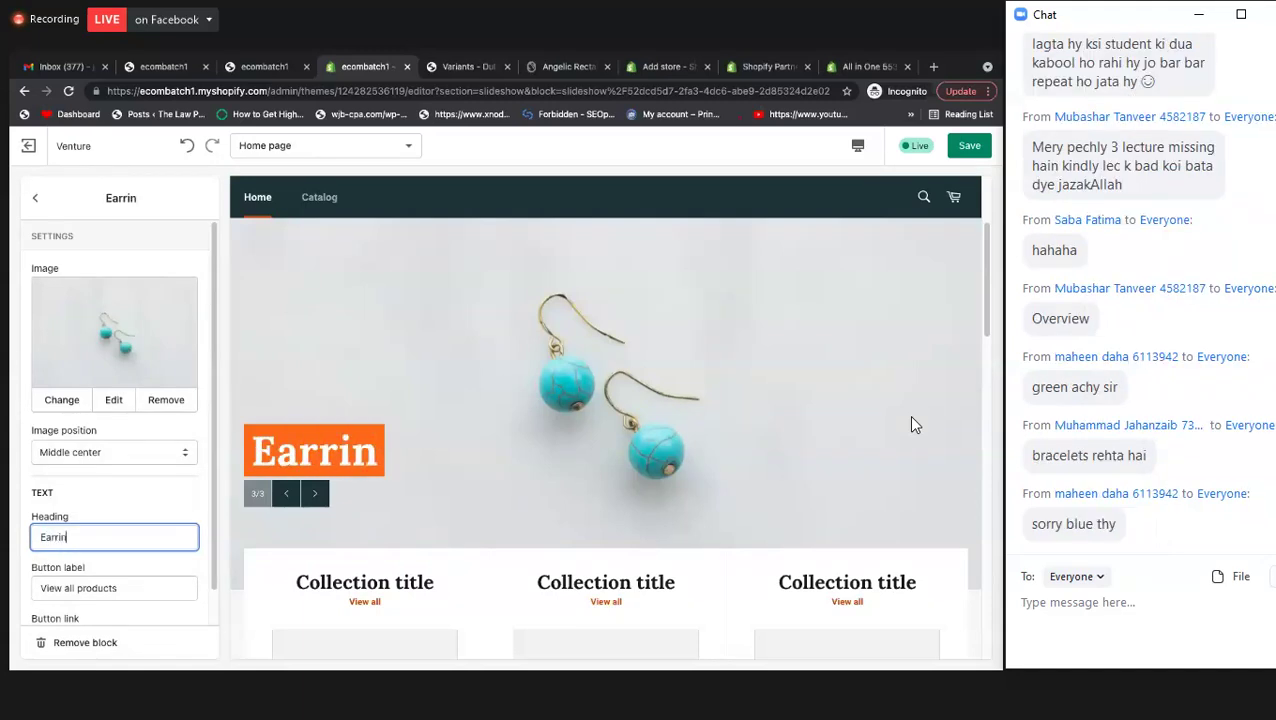
type("gs Collection")
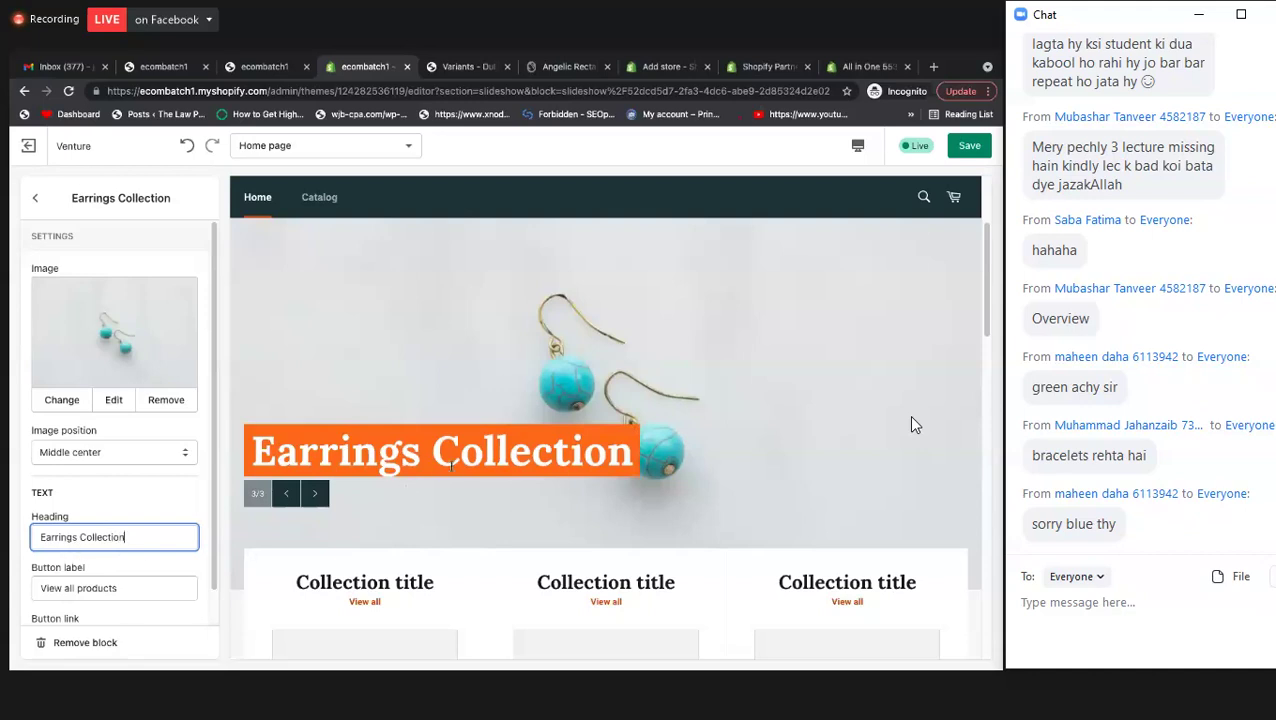
- Link the Earrings Collection slide's button to the Earrings collection, save the changes and return to the slideshow settings
scroll(112, 583, "down", 1)
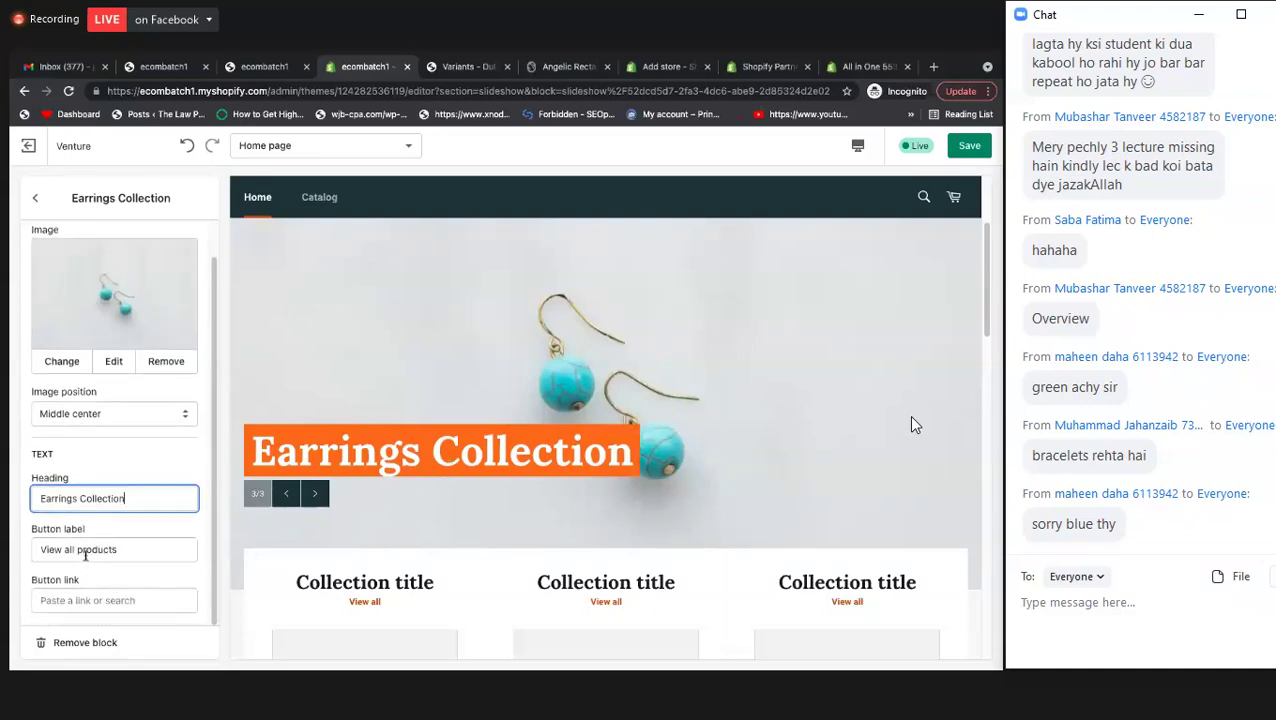
left_click(165, 598)
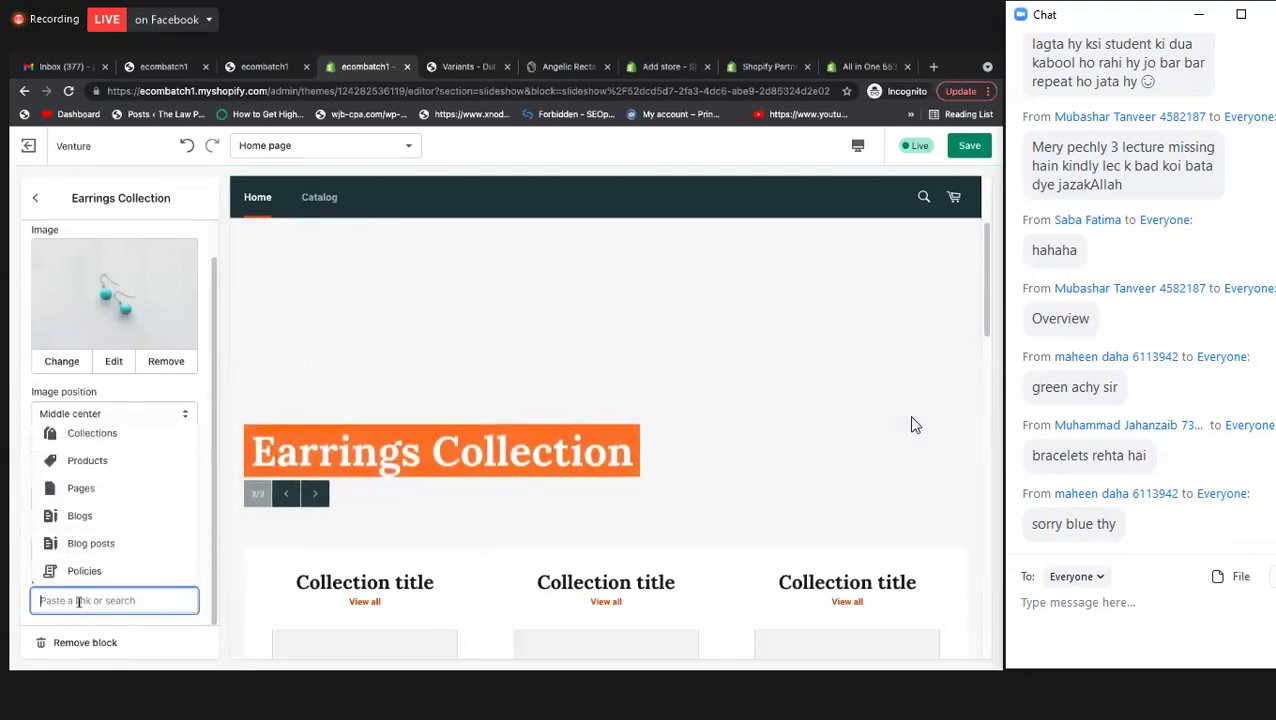
left_click(98, 437)
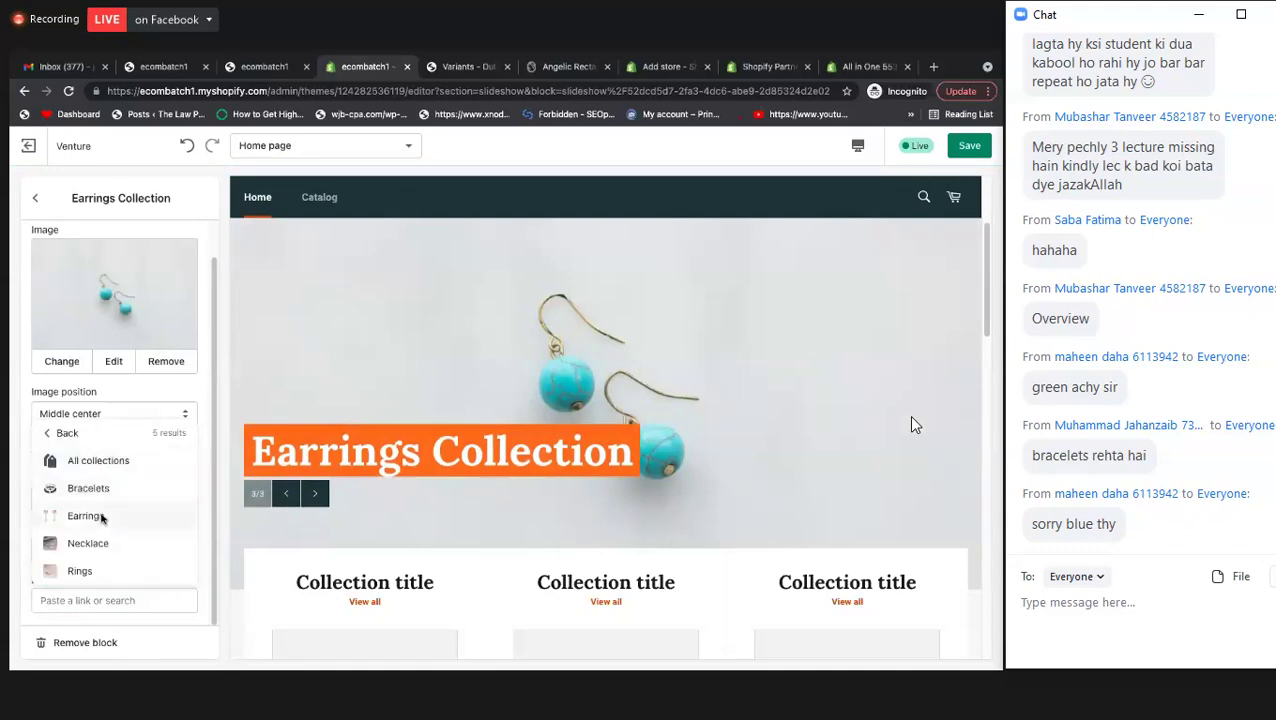
left_click(103, 515)
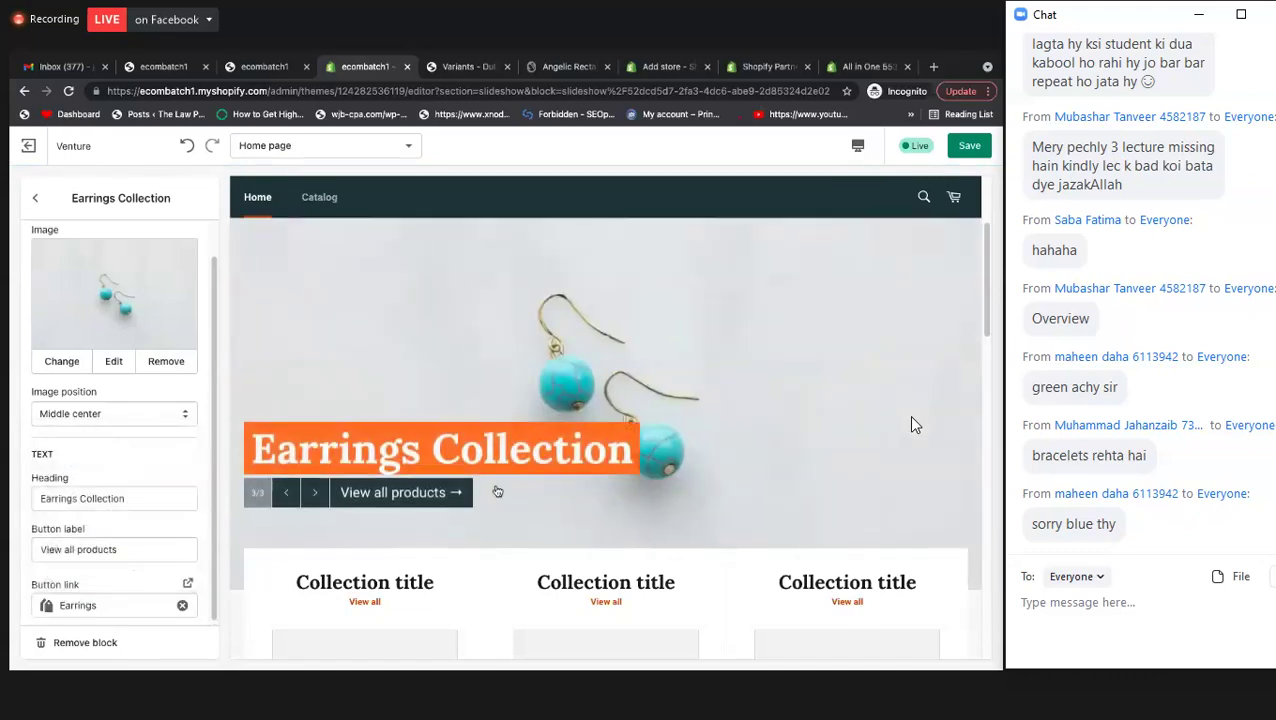
left_click(969, 146)
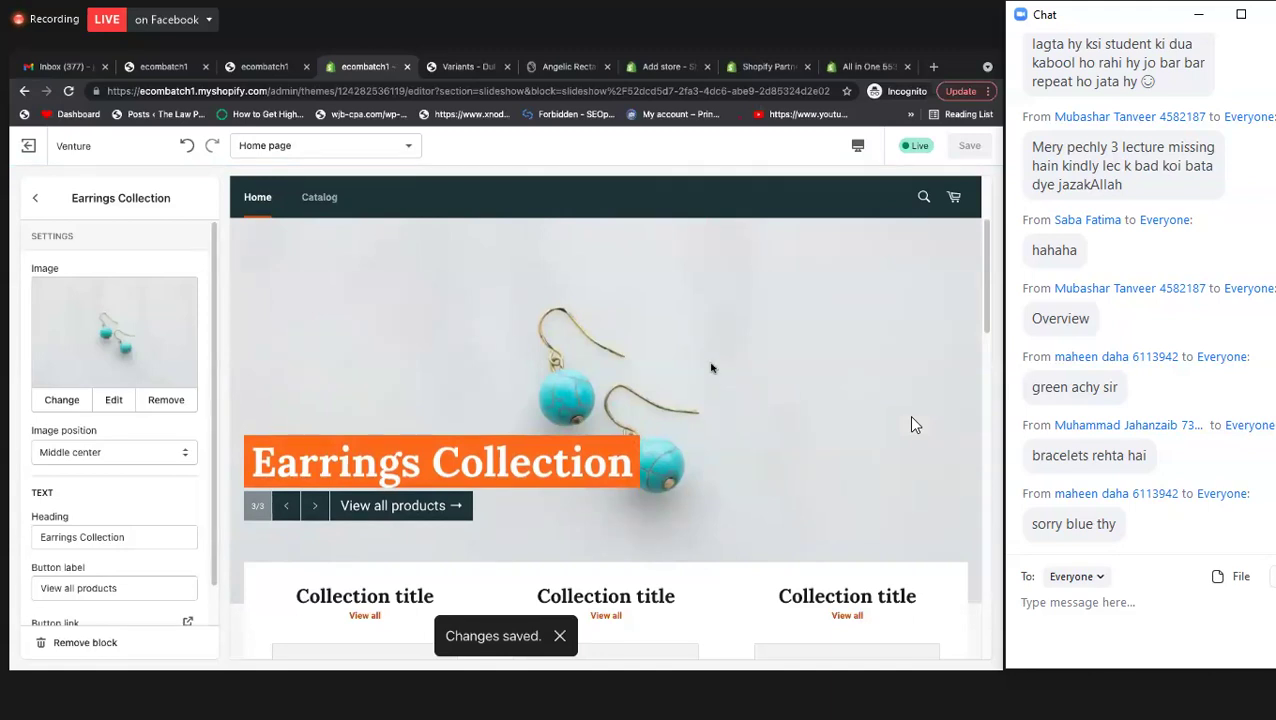
left_click(36, 199)
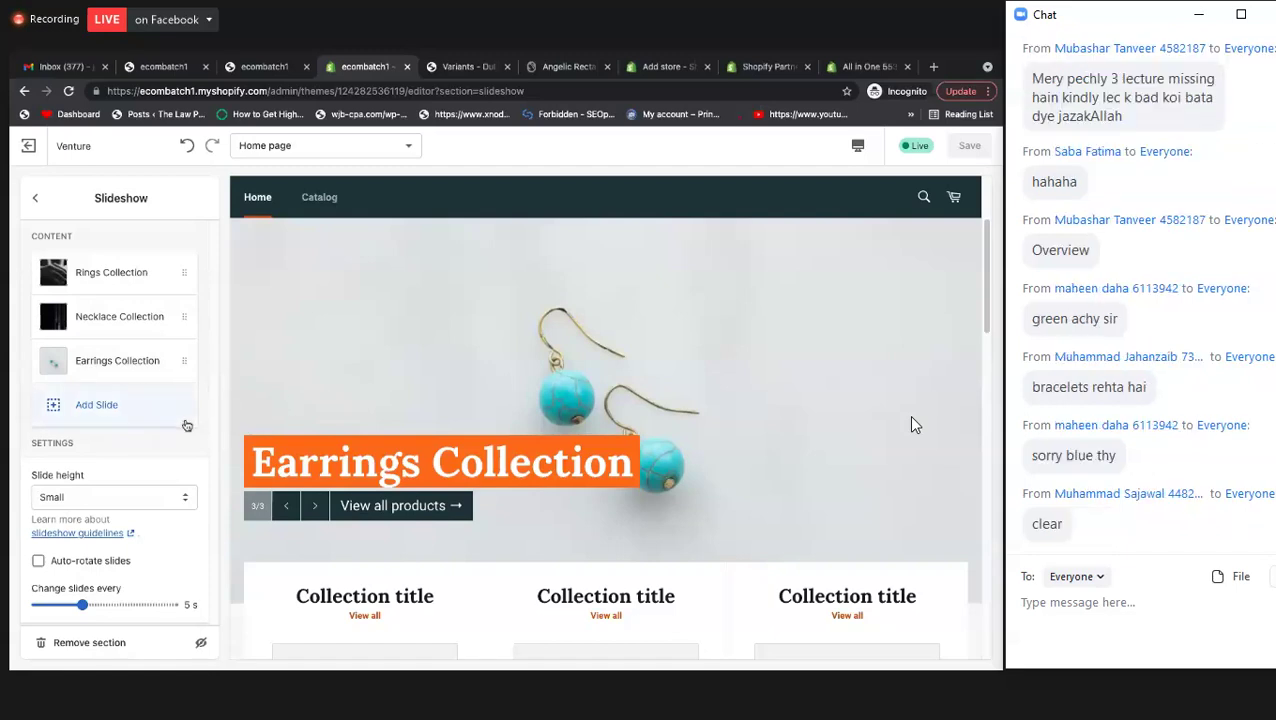
- Try the Large slide height for the slideshow and set it back to Small
left_click(81, 499)
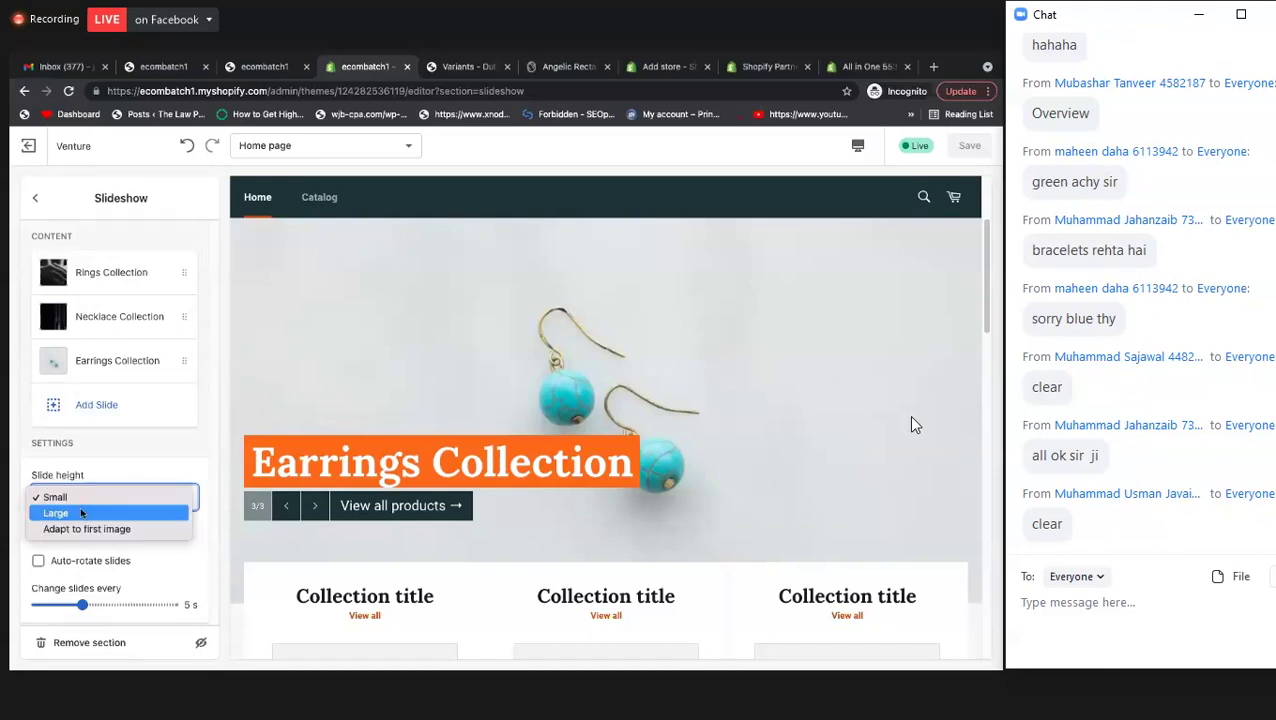
left_click(80, 513)
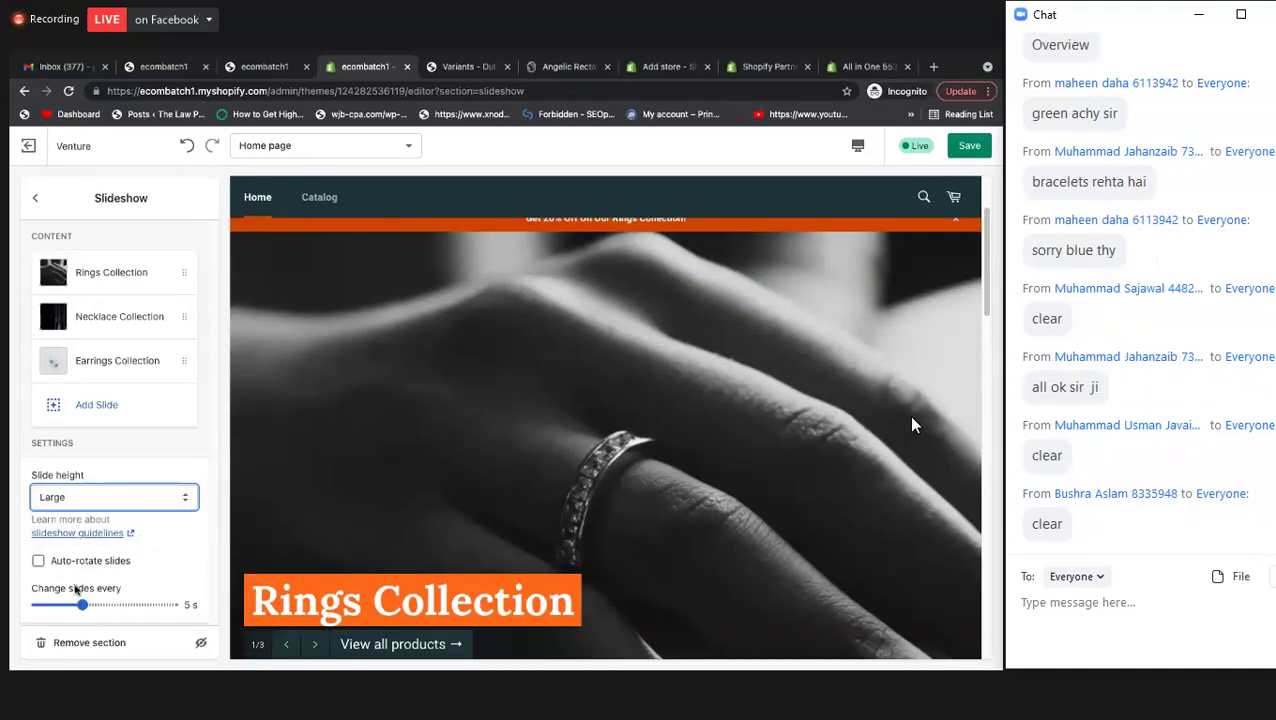
left_click(61, 496)
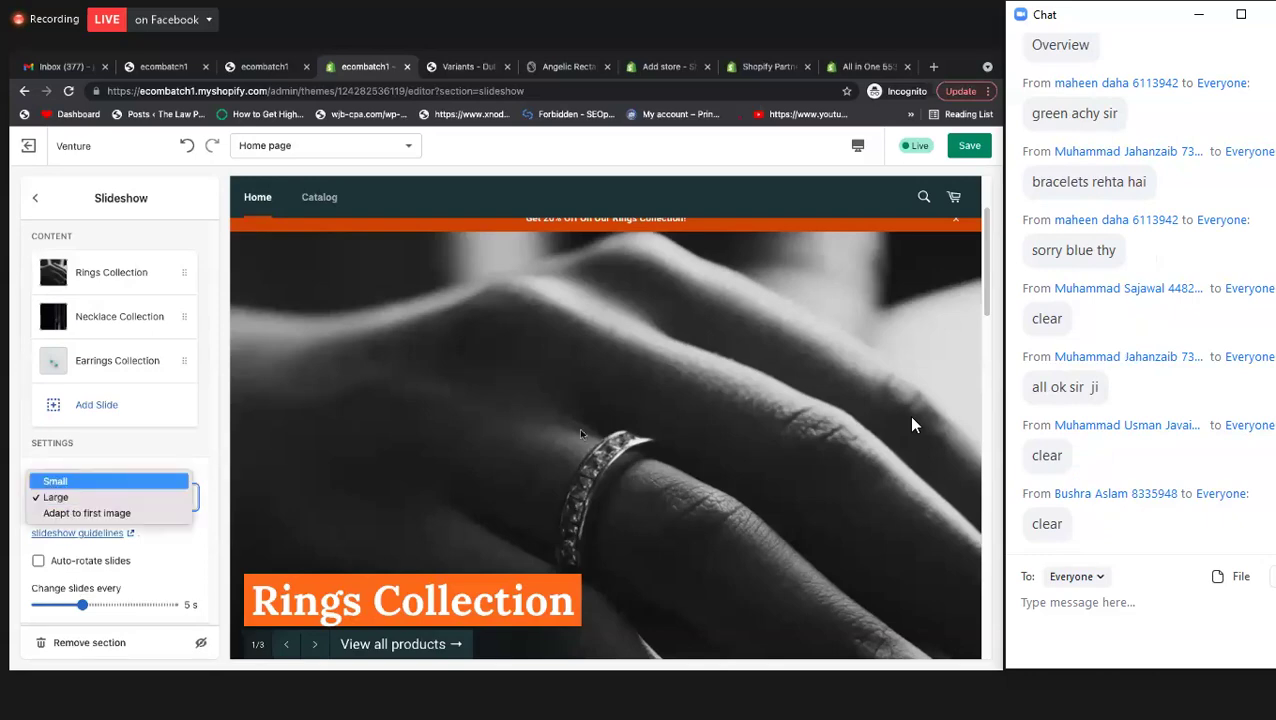
left_click(50, 479)
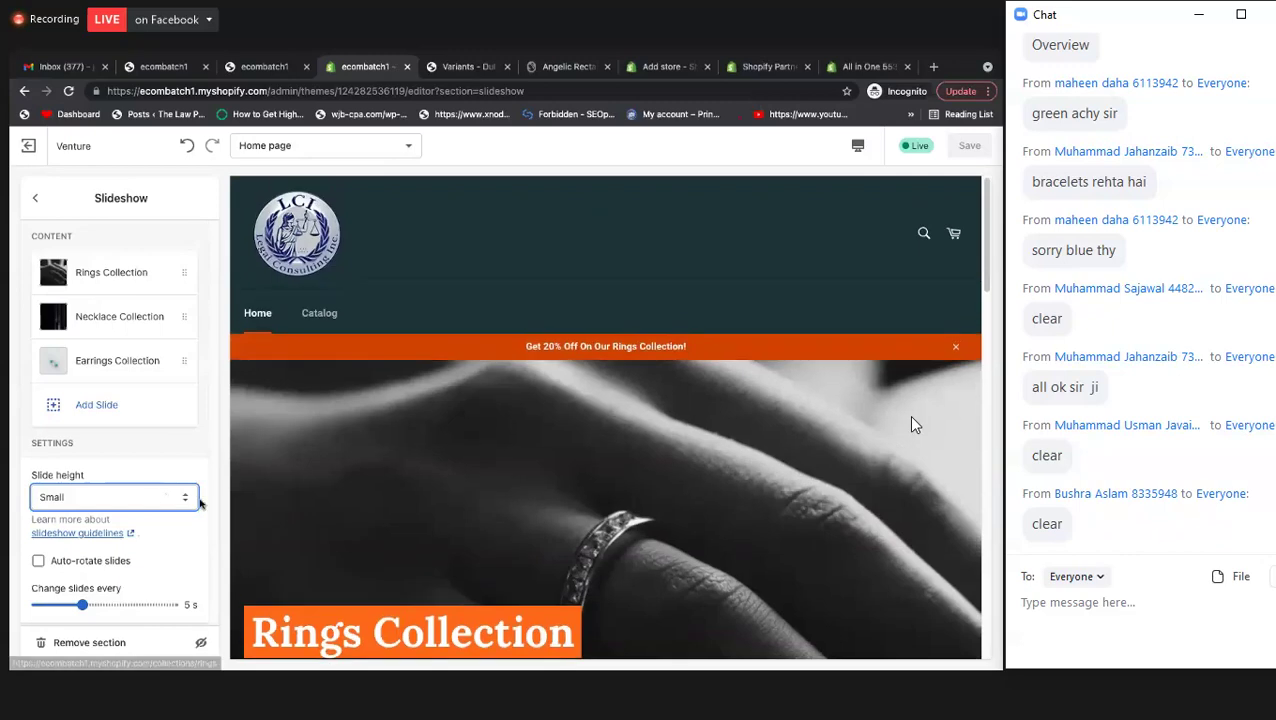
scroll(536, 510, "down", 3)
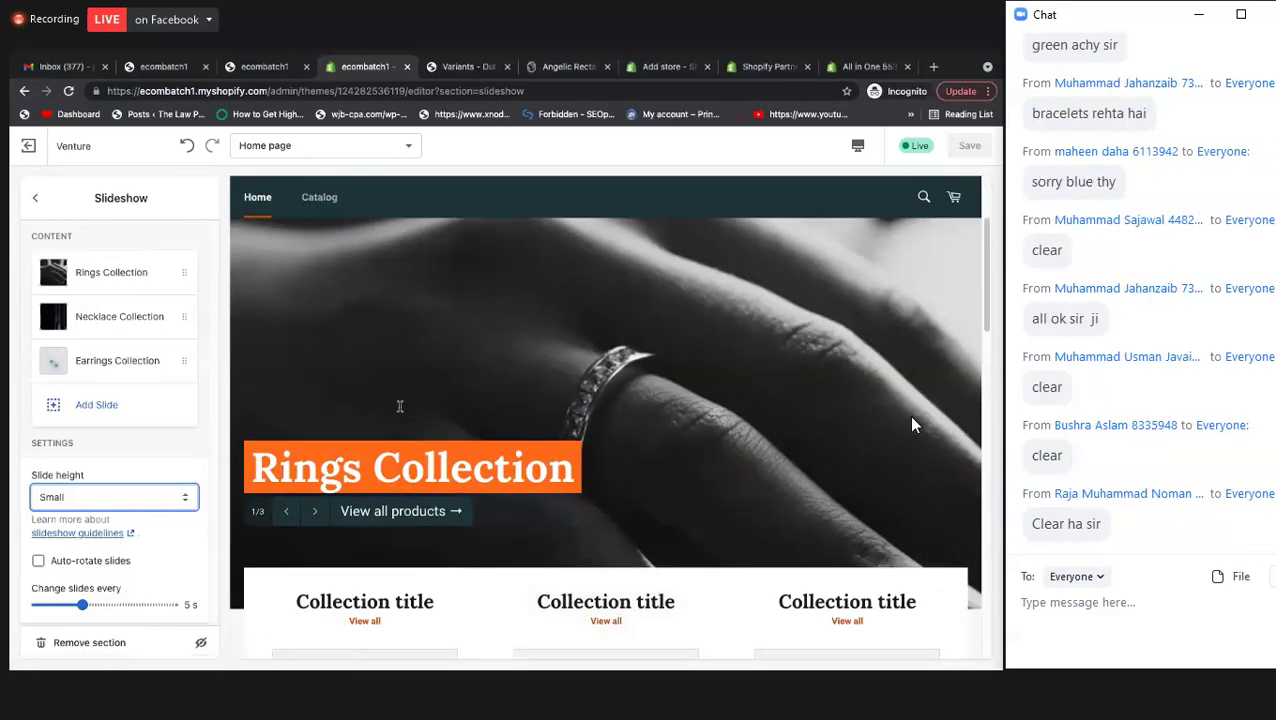
- Turn on auto-rotation for the slideshow, return to the home page's section list and save the changes
left_click(38, 562)
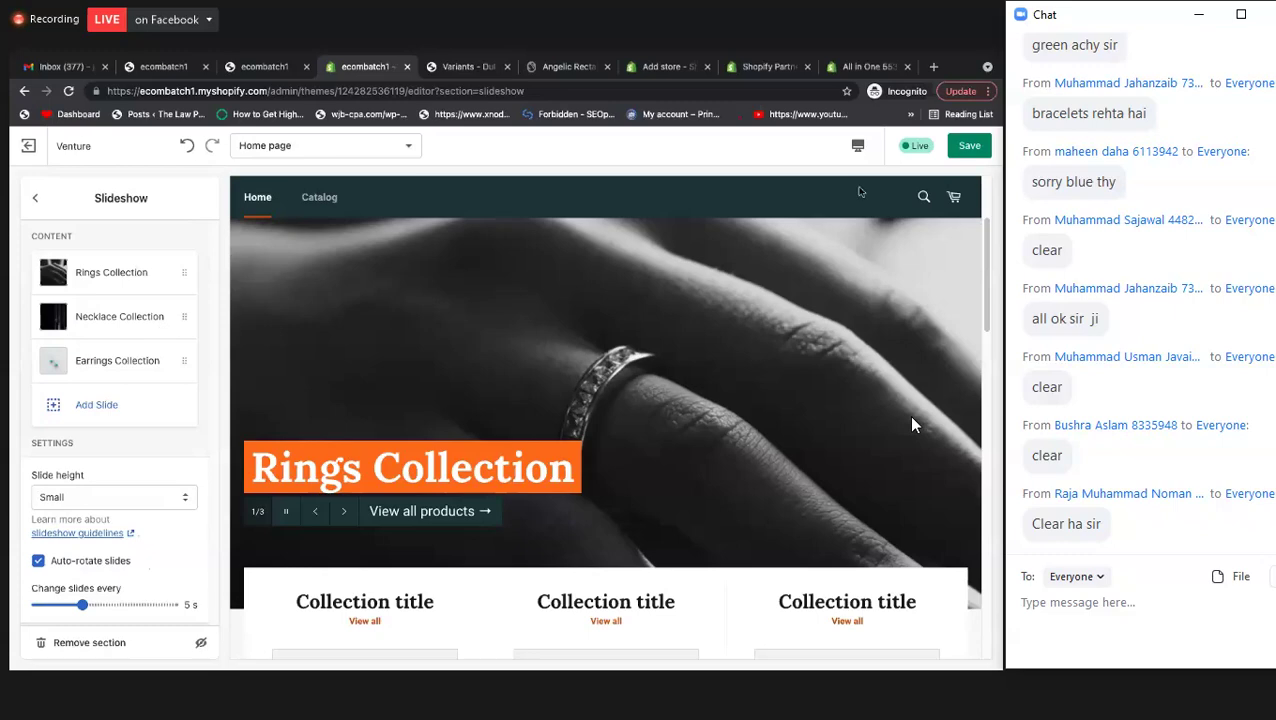
left_click(35, 198)
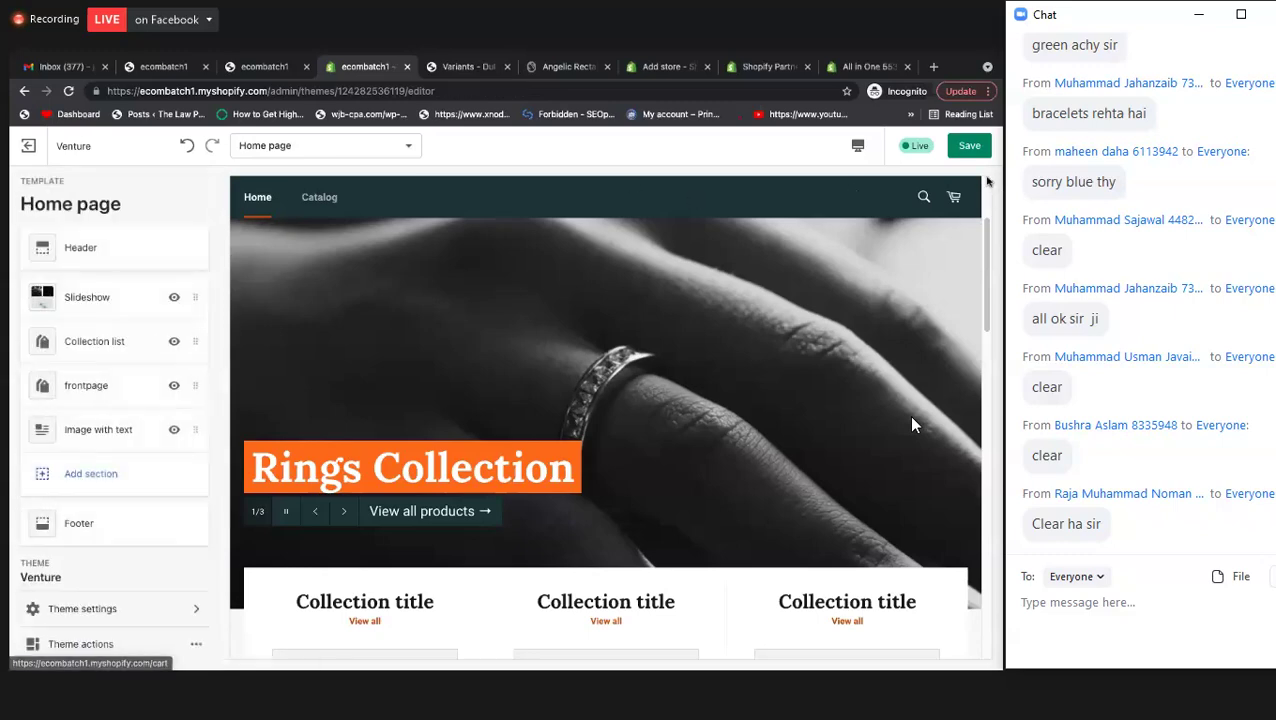
left_click(980, 148)
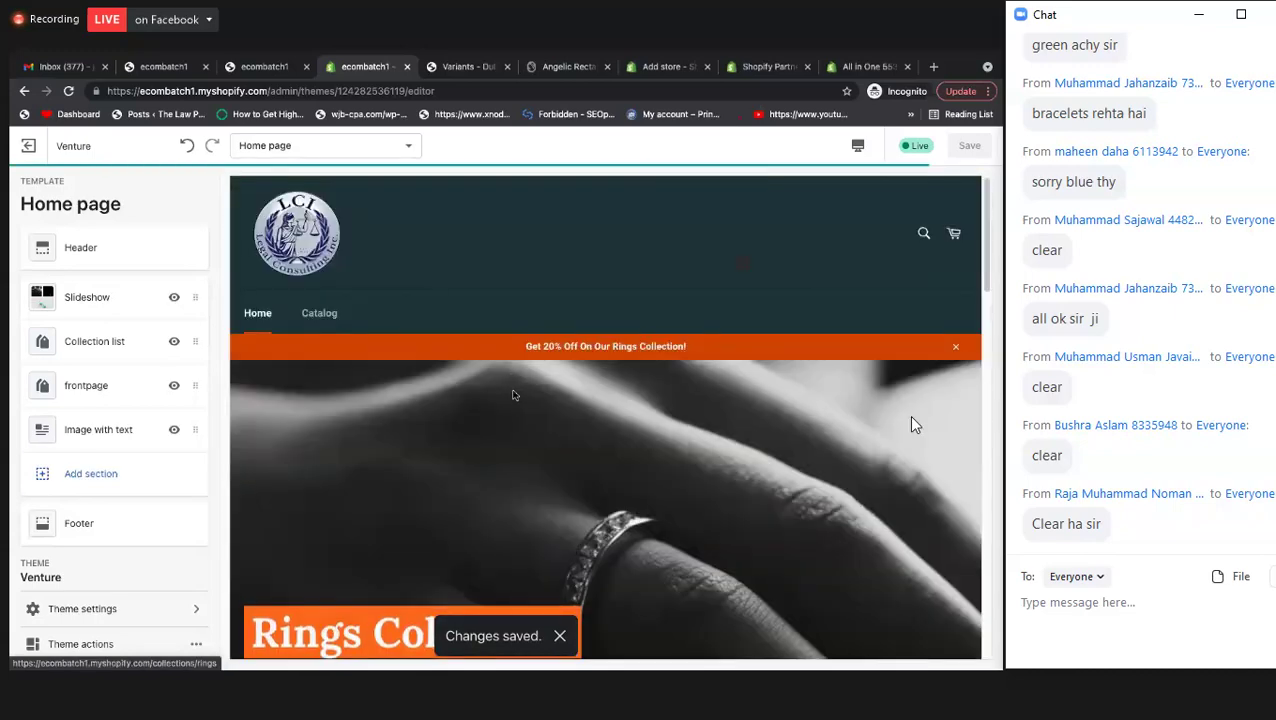
- Review the home page preview from the header and slideshow down to the collection list placeholders
scroll(514, 390, "down", 2)
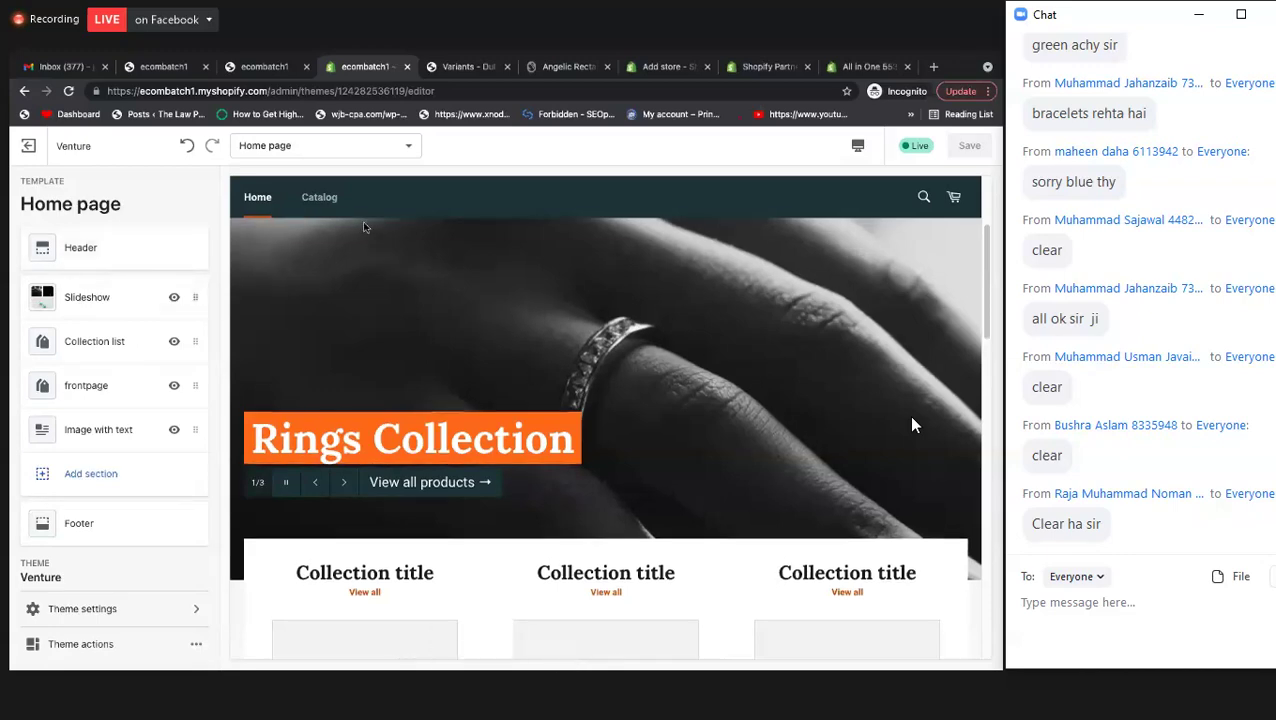
scroll(409, 230, "up", 2)
scroll(396, 415, "down", 4)
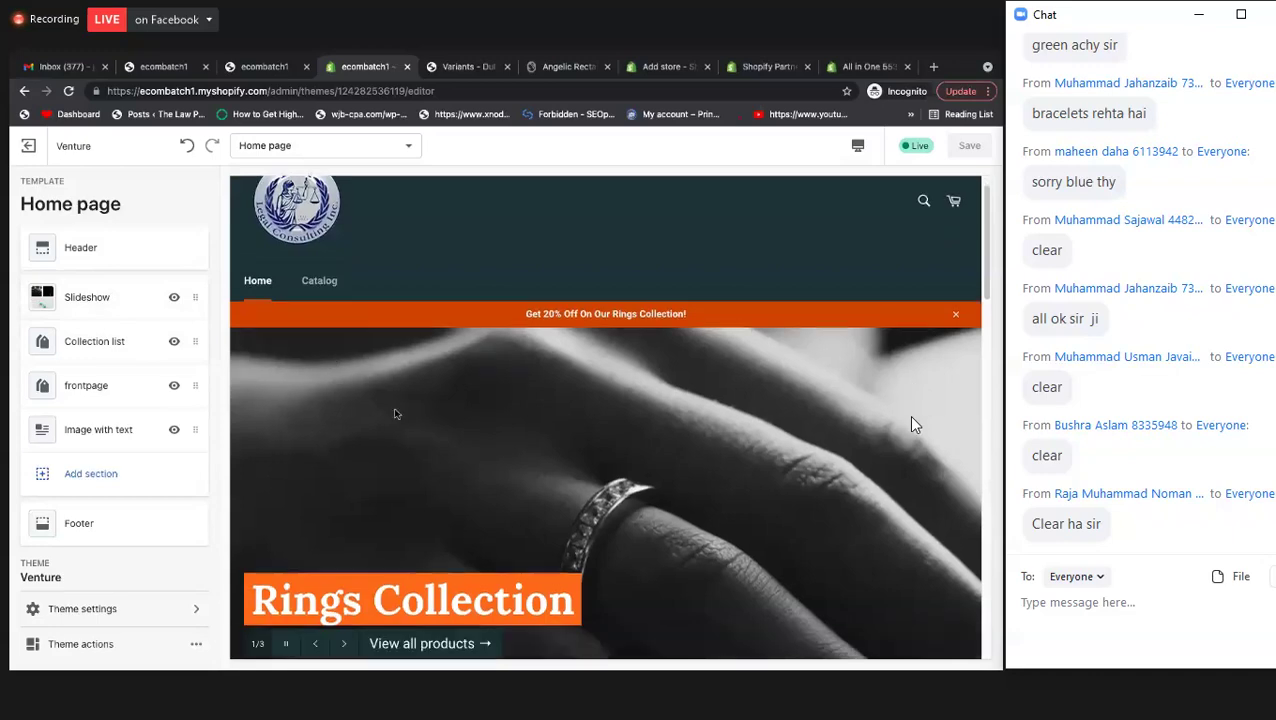
scroll(600, 400, "down", 2)
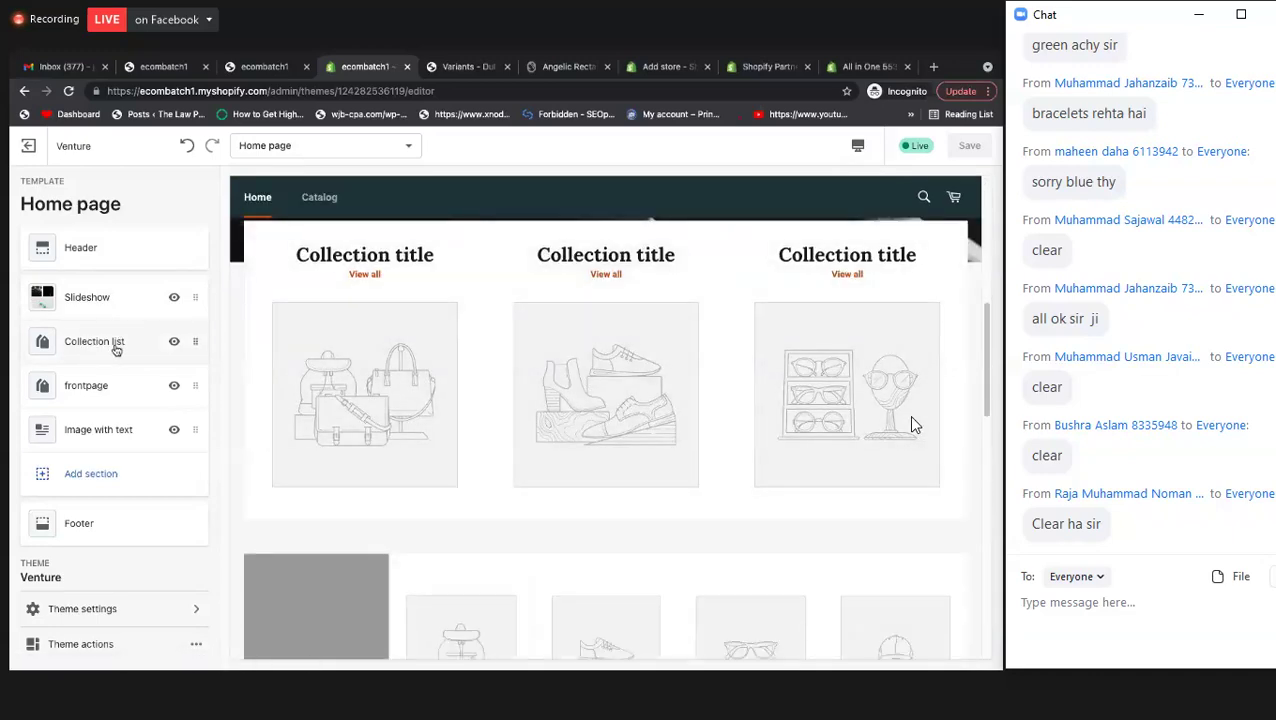
- Assign the Rings collection to the first block of the Collection list section and return to the section's blocks
scroll(561, 373, "up", 5)
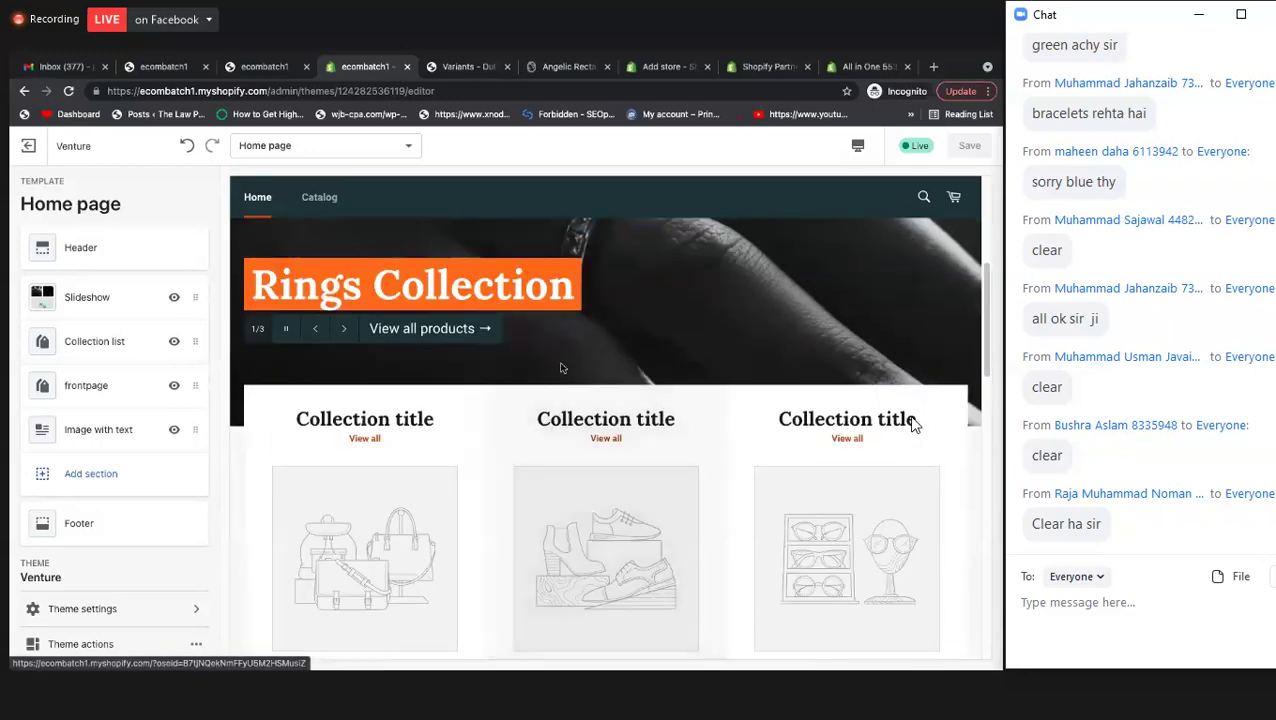
scroll(485, 421, "down", 2)
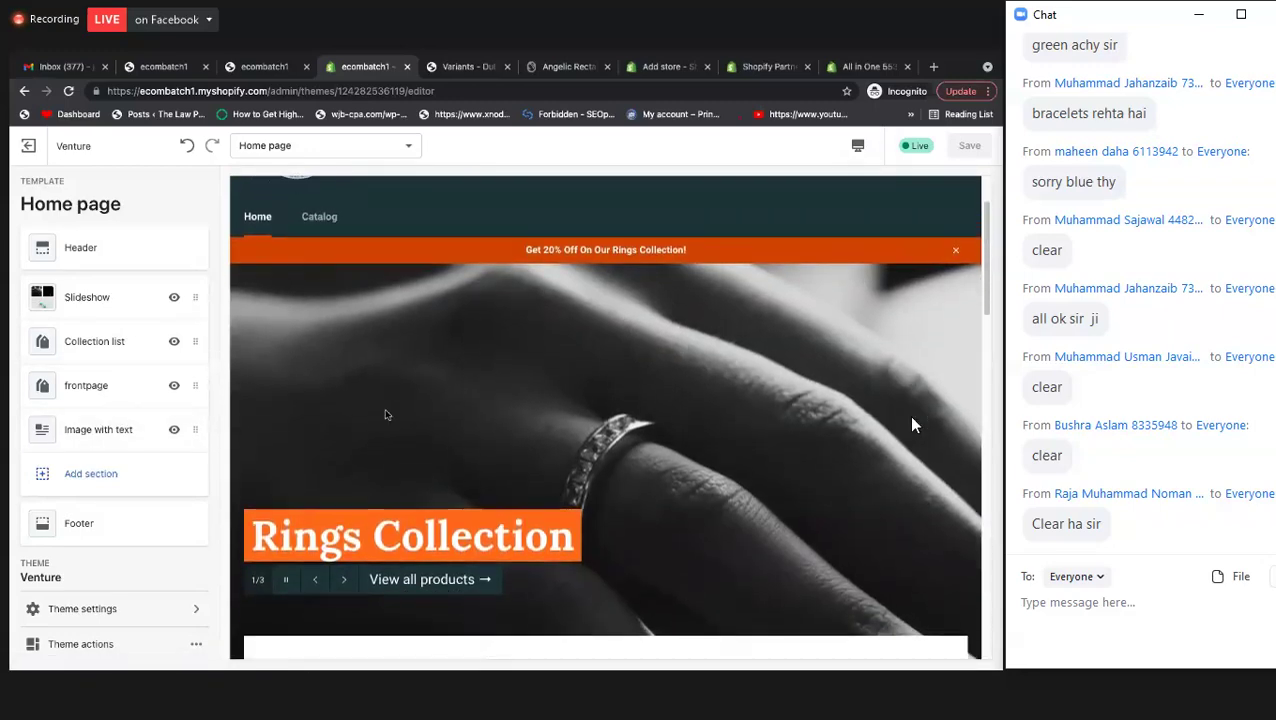
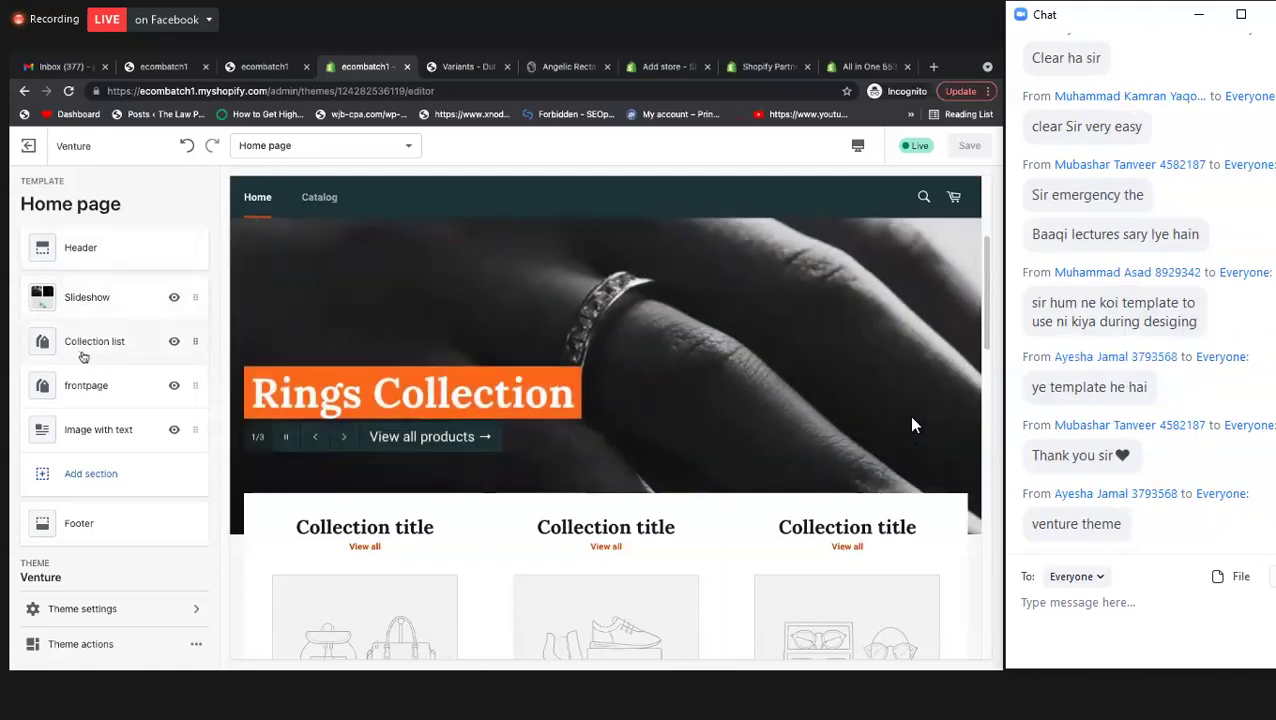
scroll(715, 400, "down", 3)
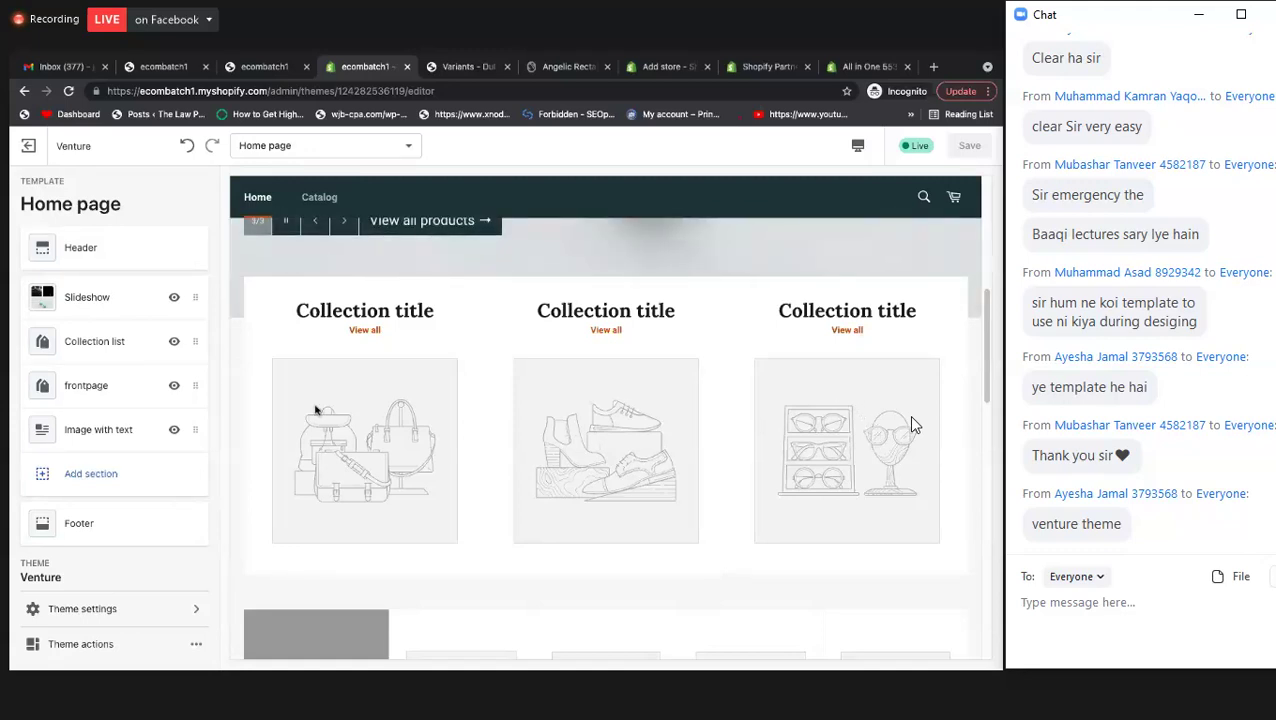
left_click(100, 343)
left_click(30, 197)
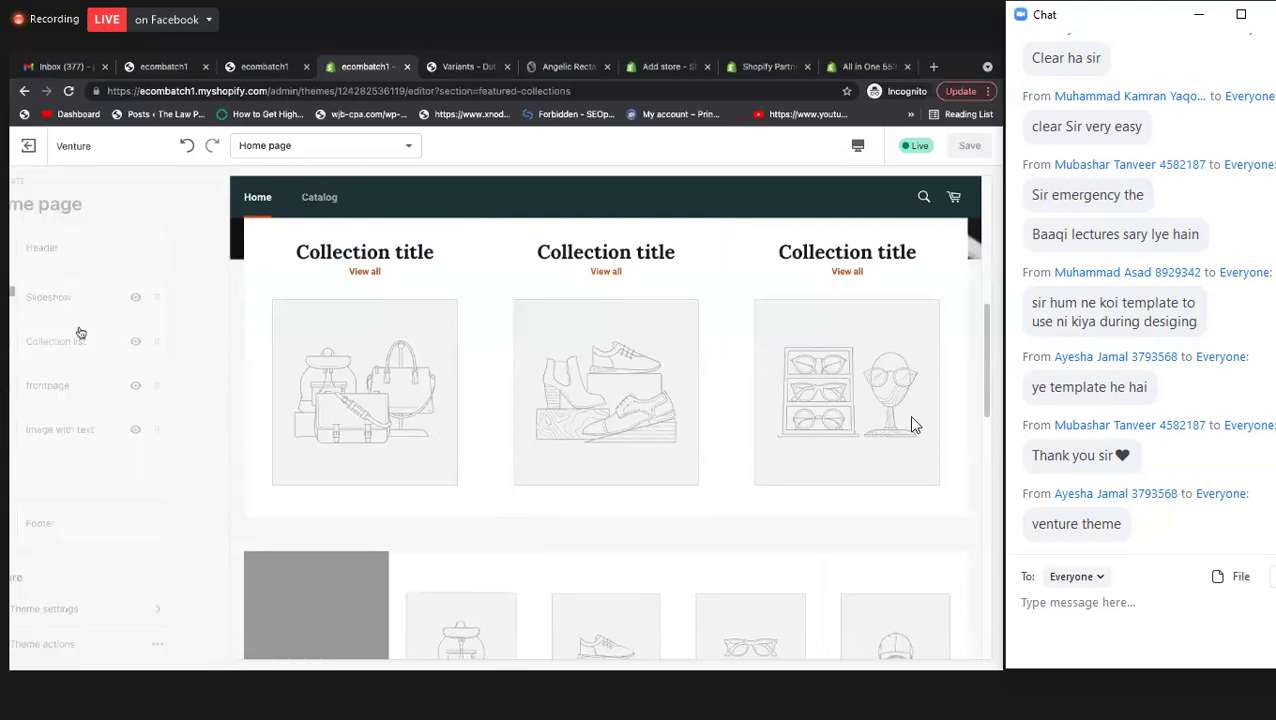
left_click(86, 340)
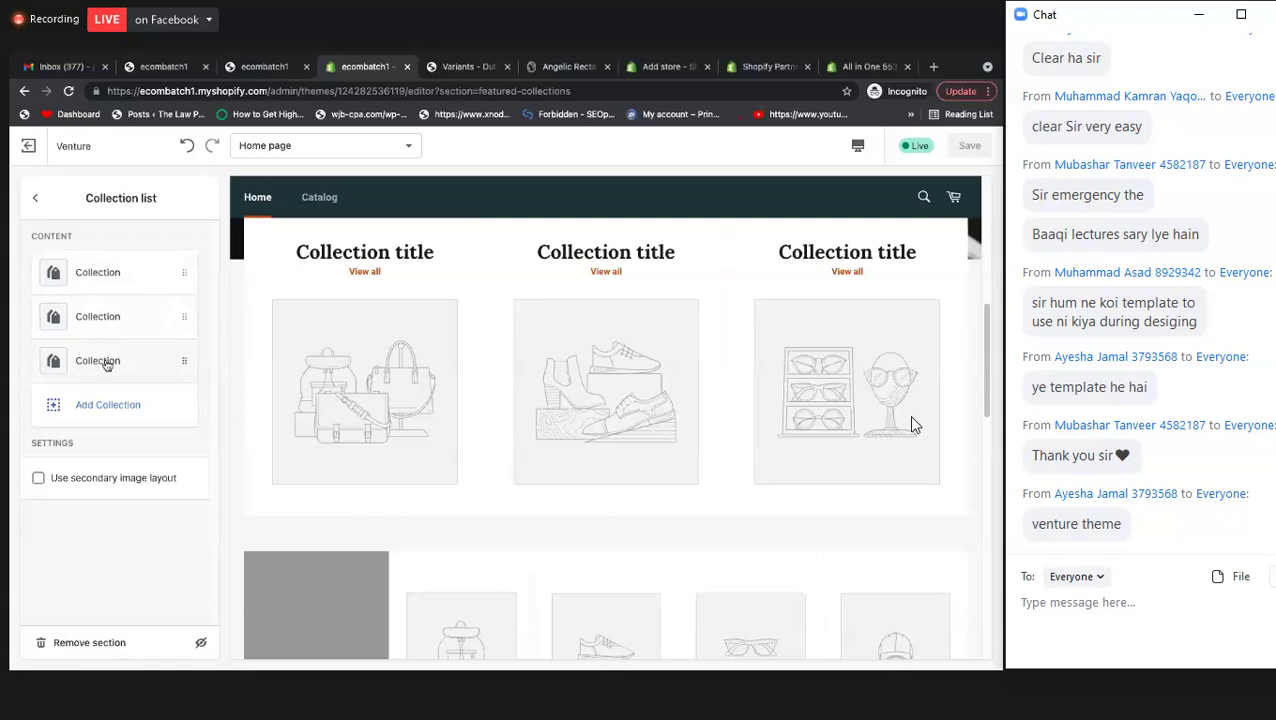
left_click(96, 276)
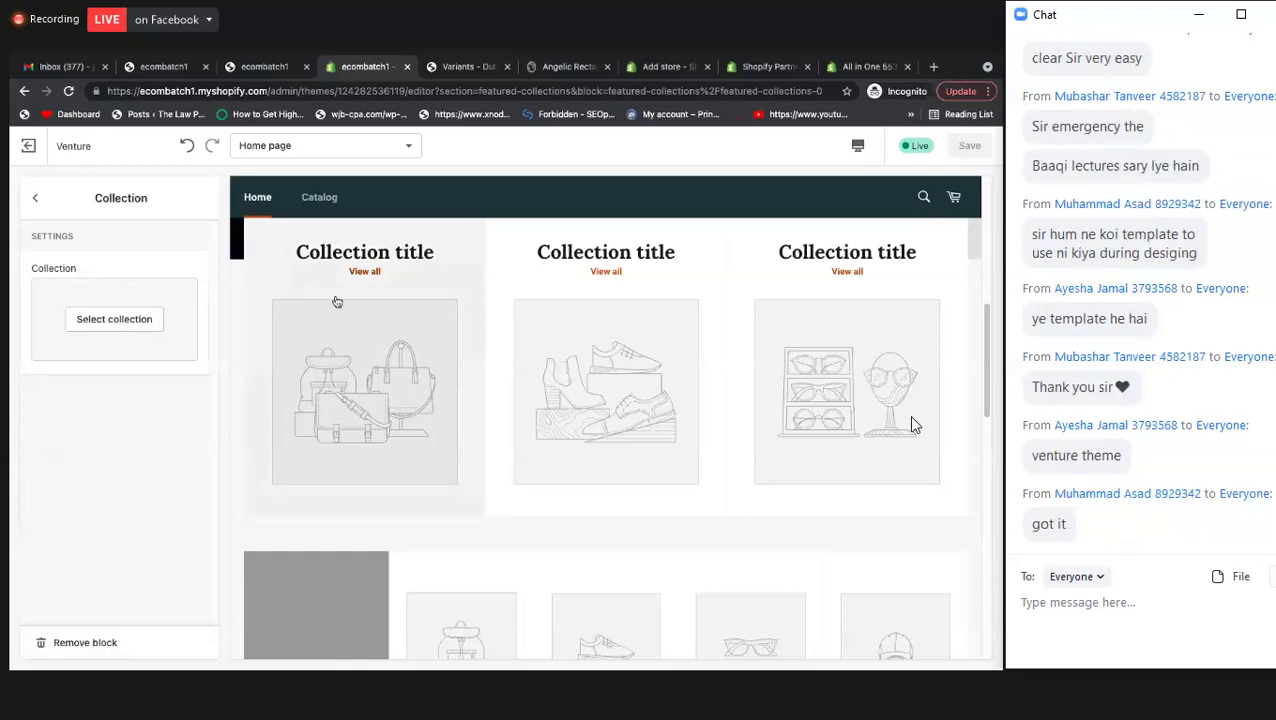
left_click(129, 323)
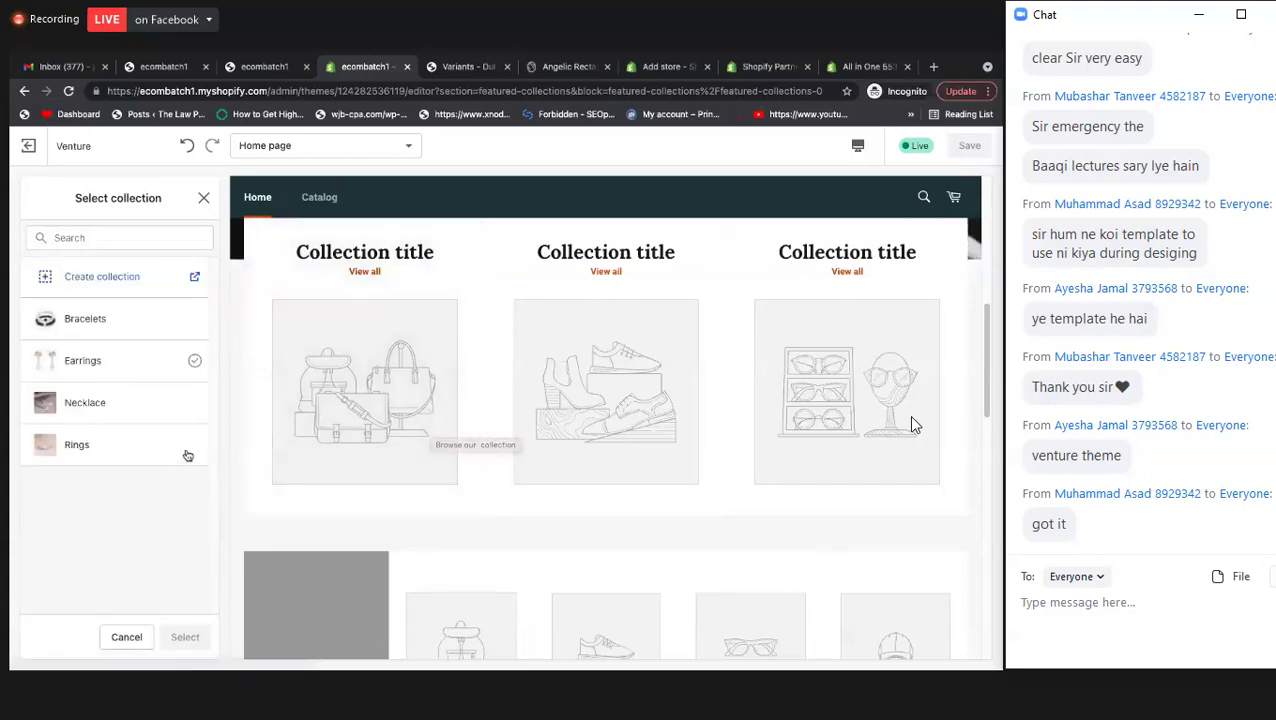
left_click(193, 445)
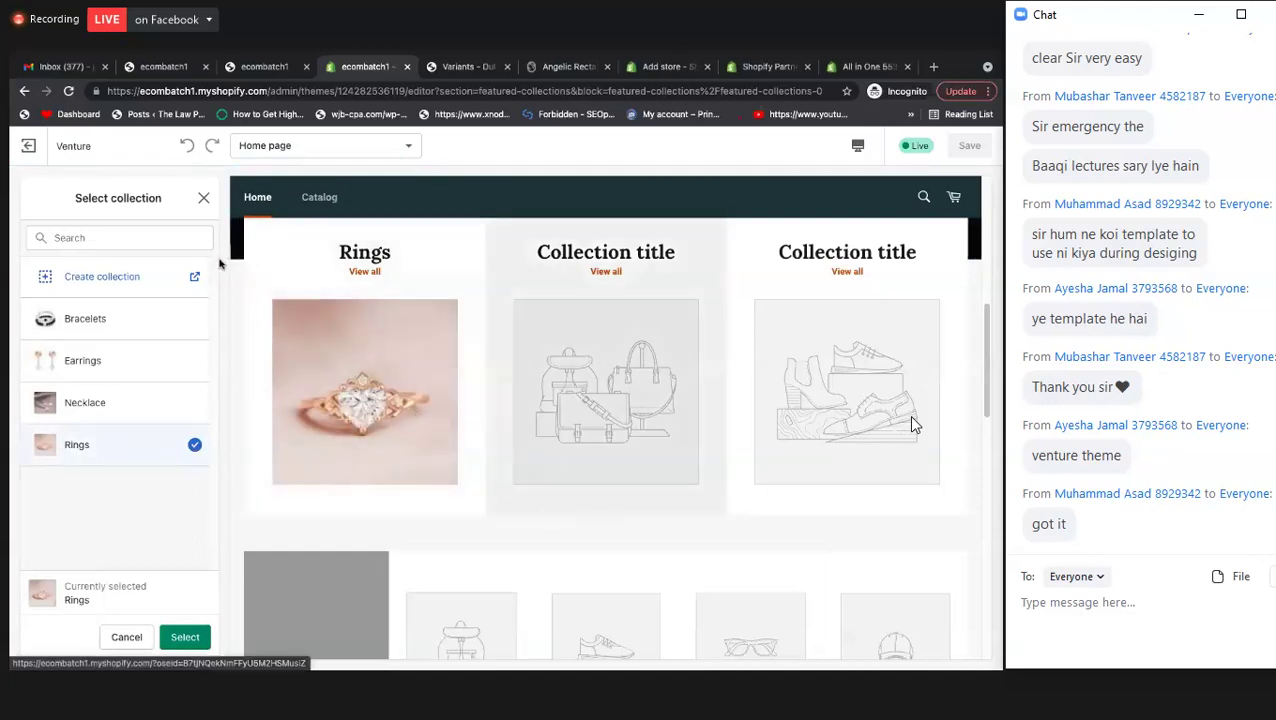
left_click(185, 637)
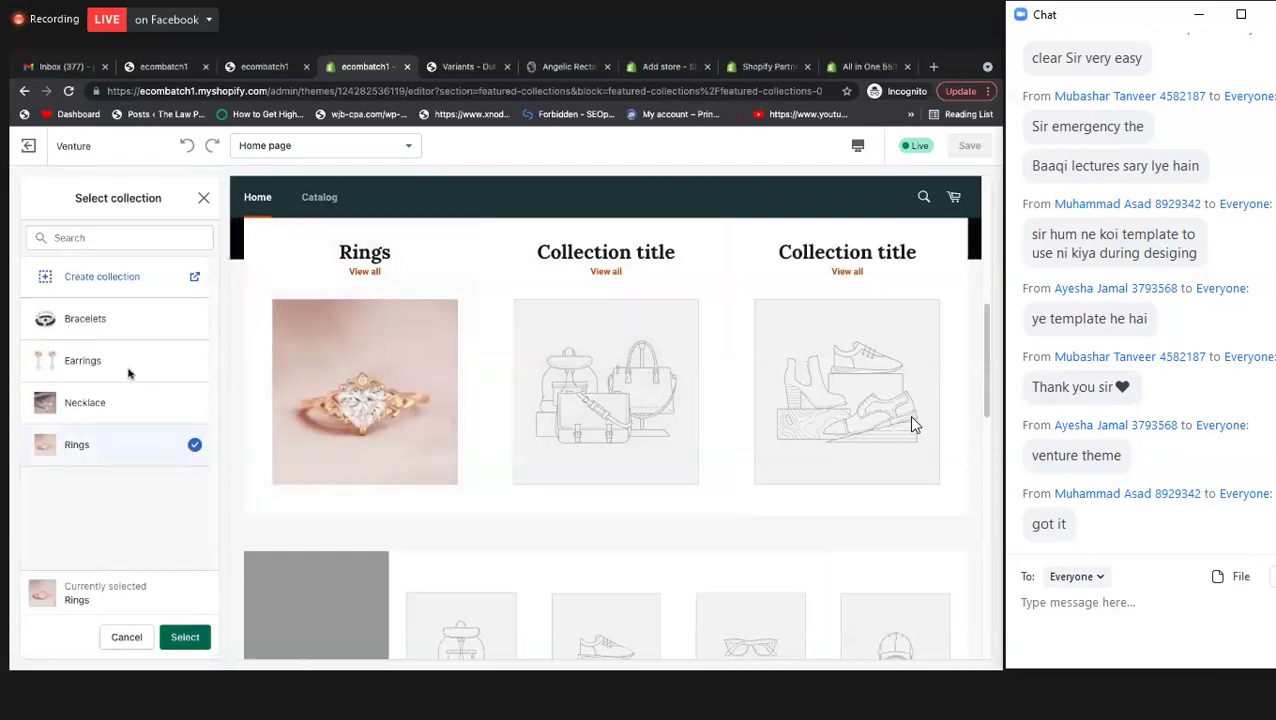
left_click(35, 198)
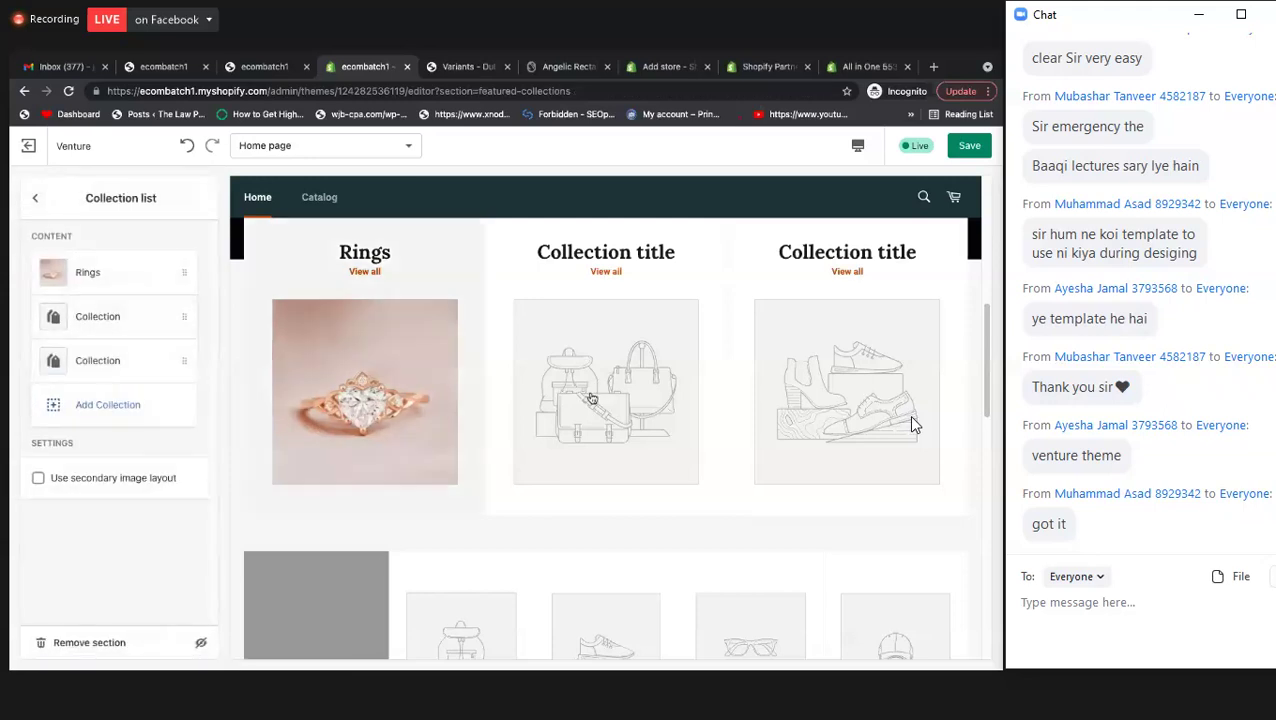
- Assign the Necklace collection to the second block of the Collection list and return to the section's blocks
left_click(116, 318)
left_click(114, 319)
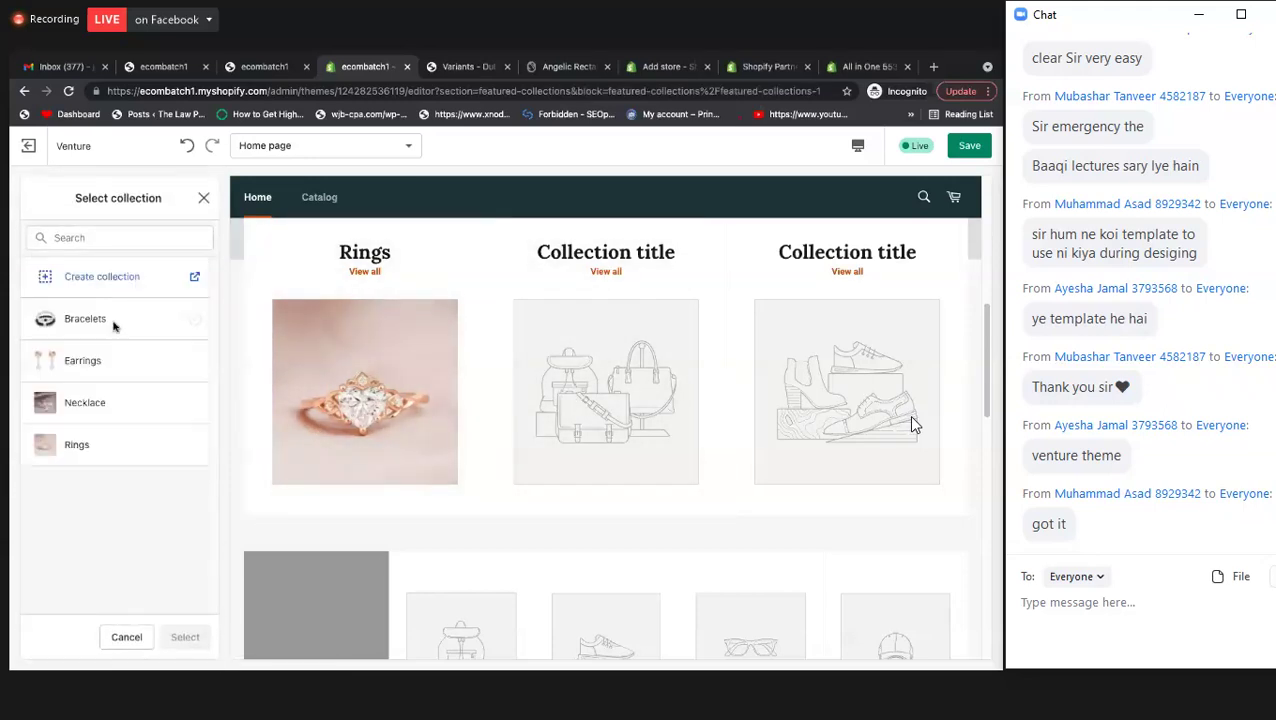
left_click(194, 403)
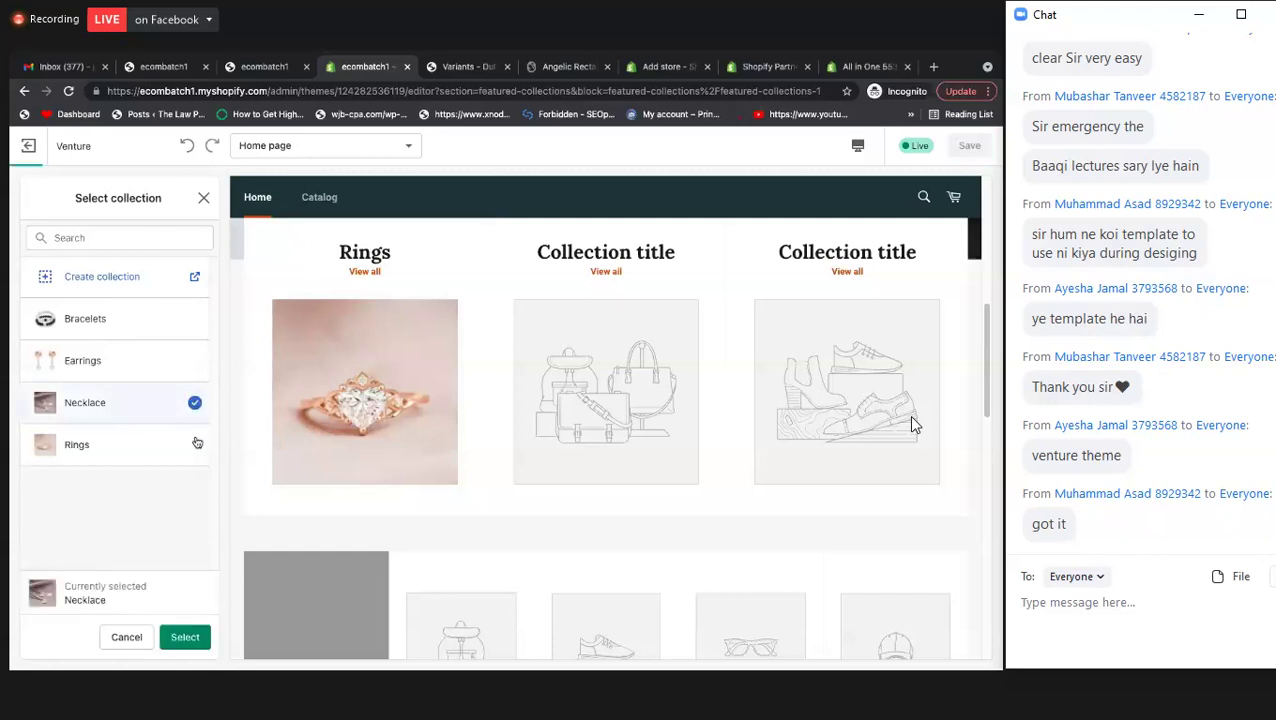
left_click(185, 637)
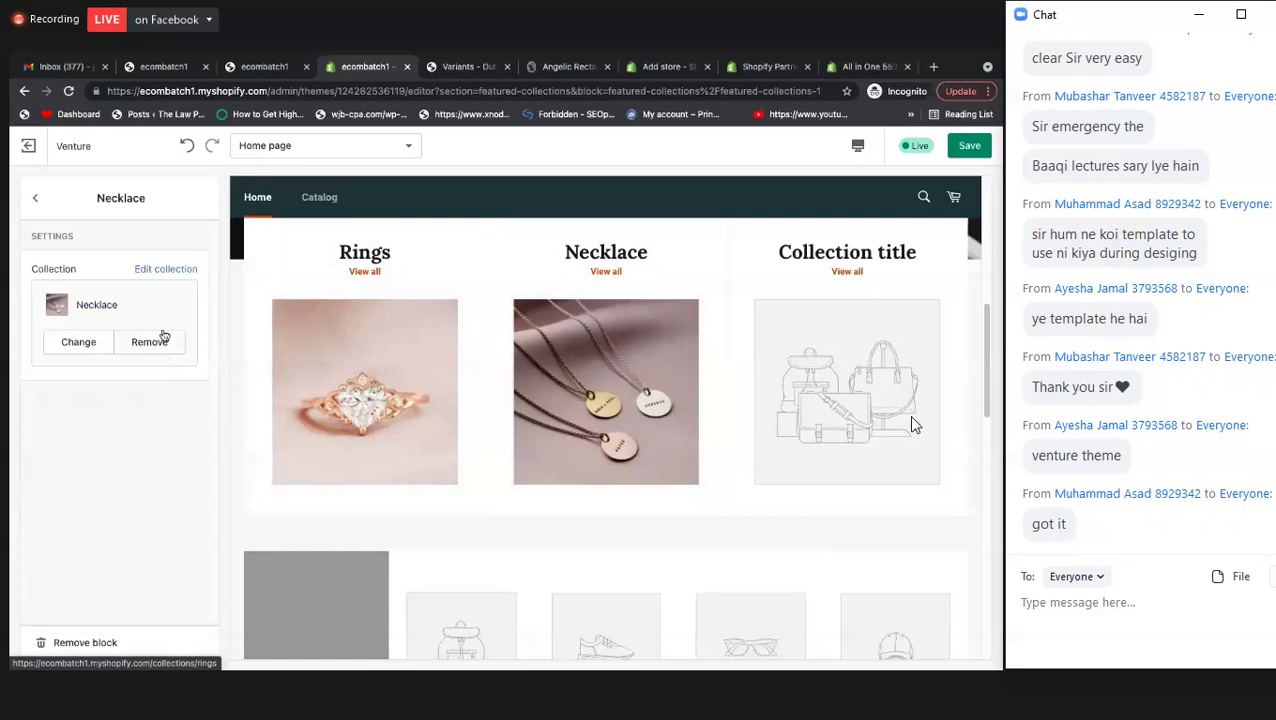
left_click(38, 199)
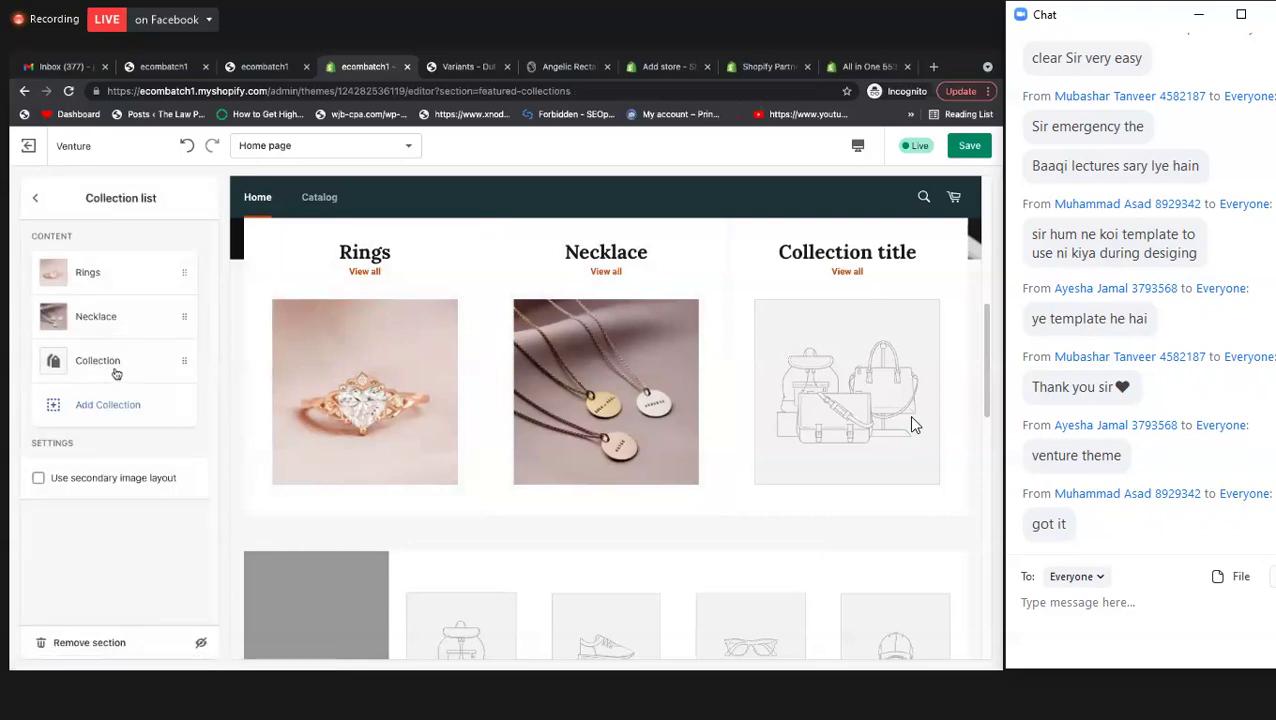
- Assign Earrings to the third block of the Collection list, replace it with Bracelets and return to the section's blocks
left_click(116, 373)
left_click(122, 330)
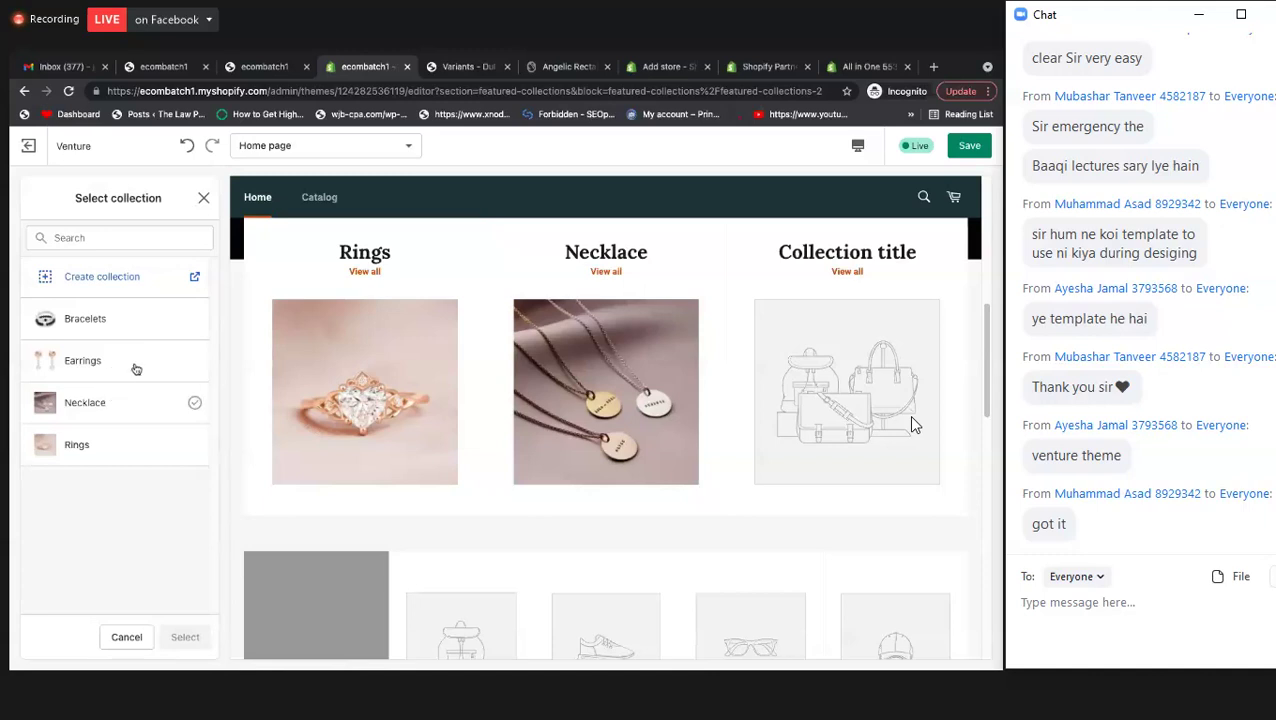
left_click(195, 361)
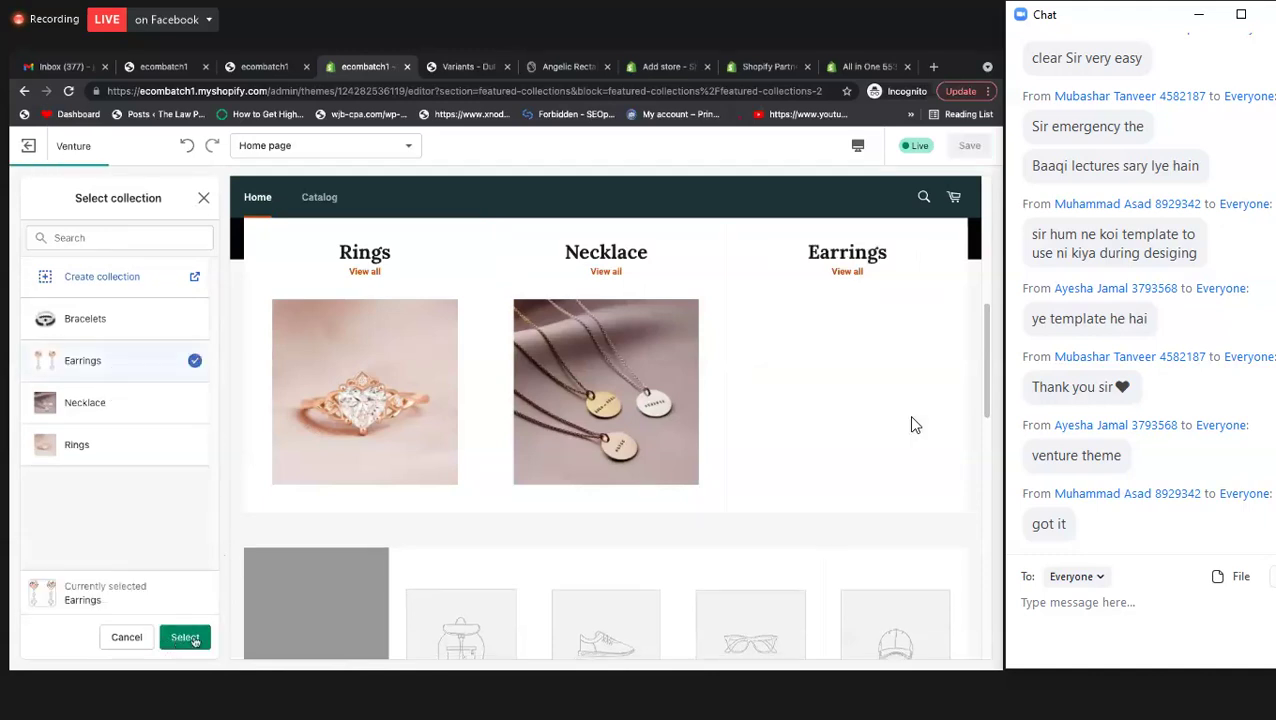
key("Return")
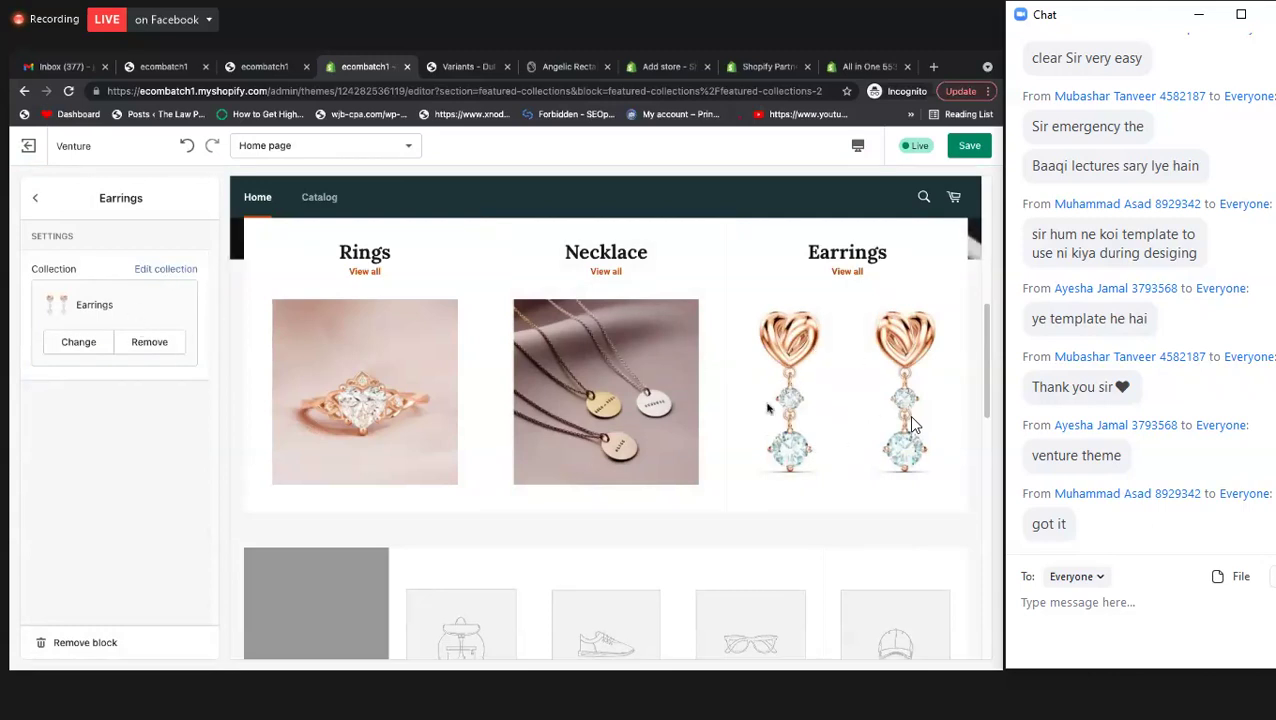
left_click(95, 341)
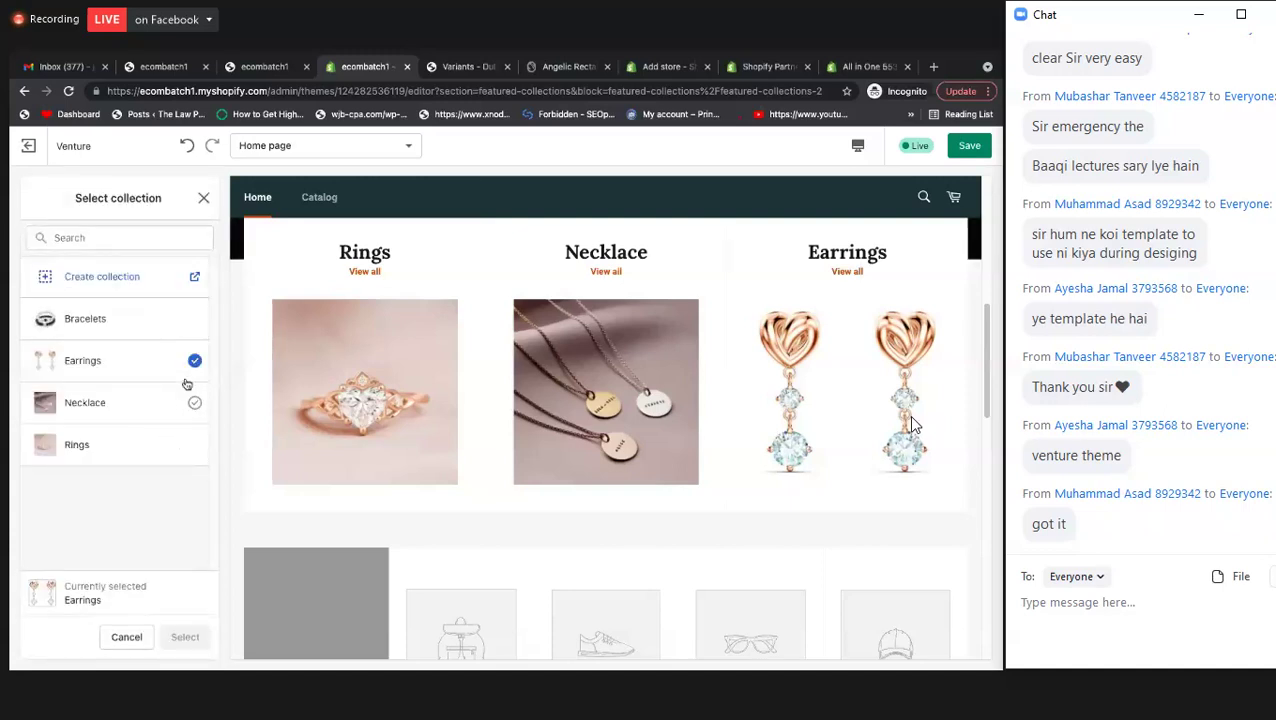
left_click(186, 638)
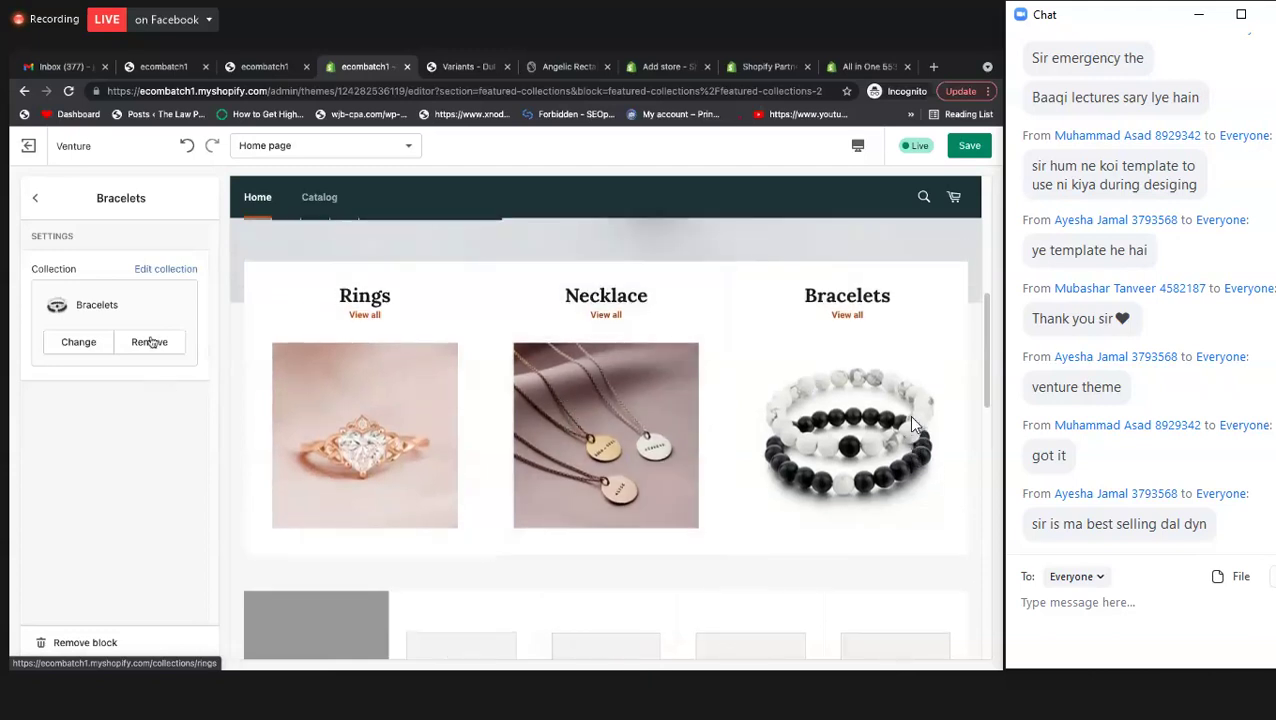
left_click(35, 197)
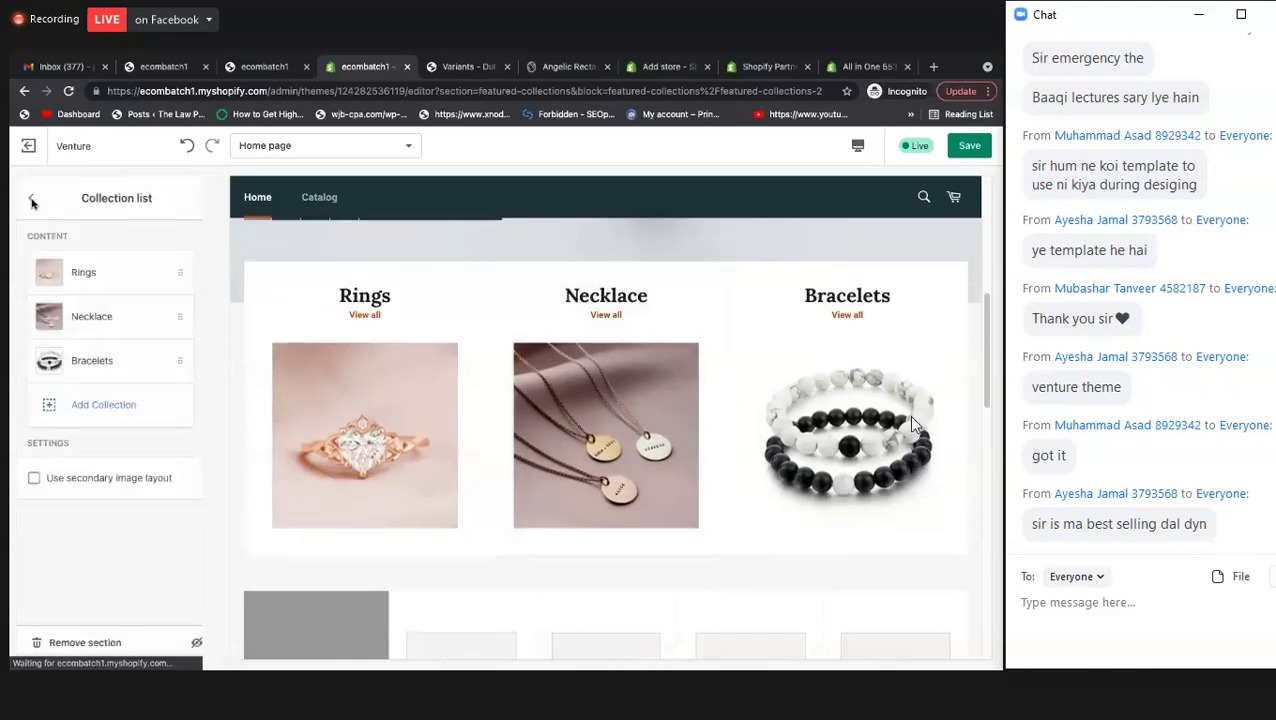
- Add a fourth block to the Collection list and assign the Earrings collection to it
left_click(123, 412)
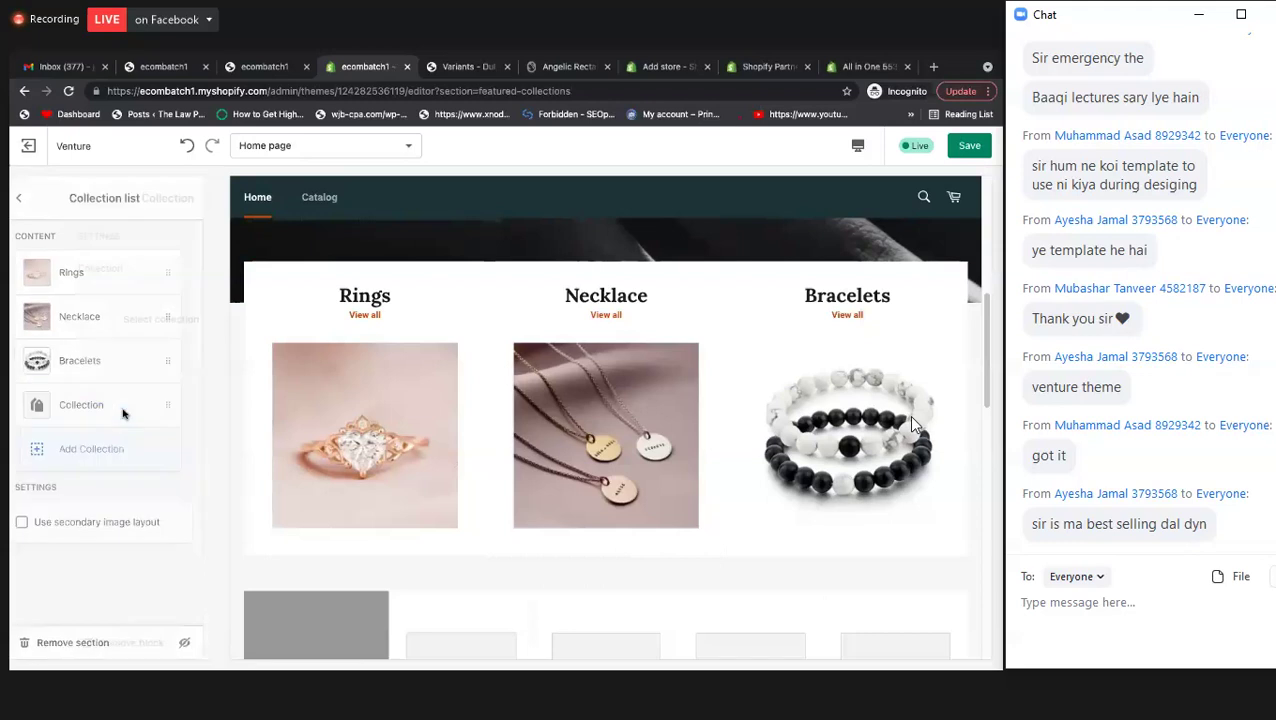
left_click(112, 322)
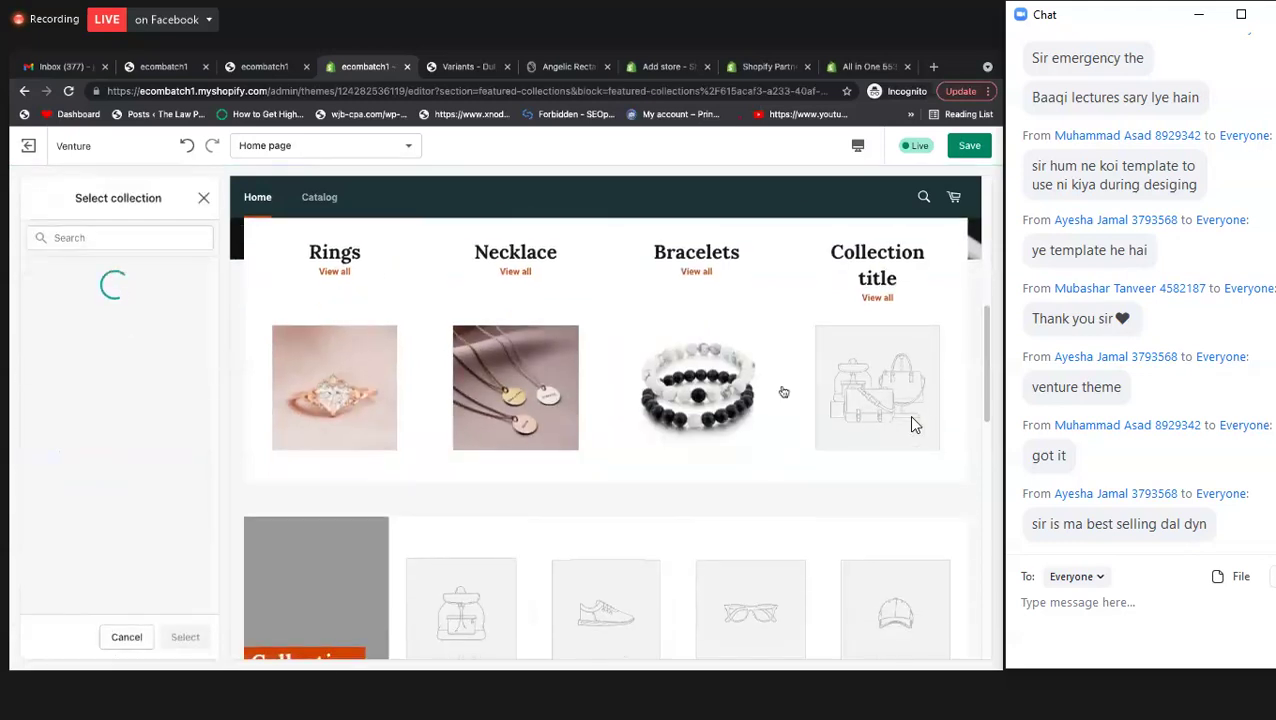
left_click(194, 366)
key("Return")
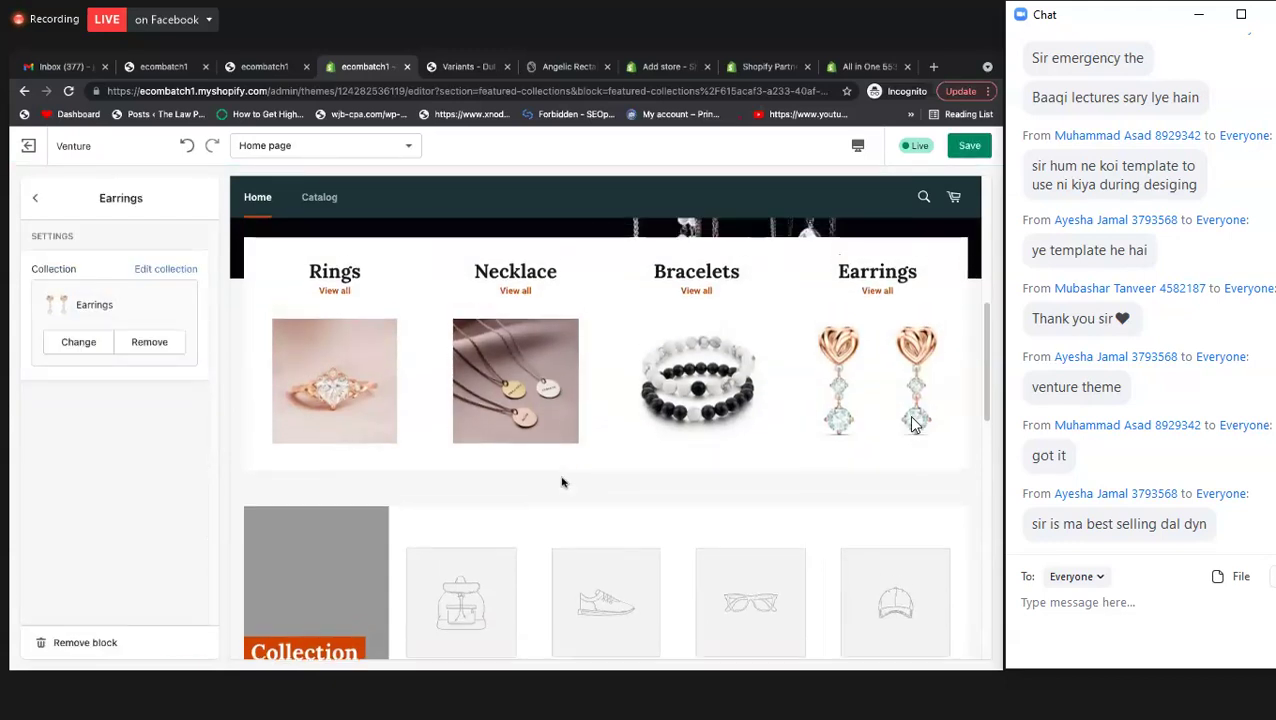
left_click(35, 197)
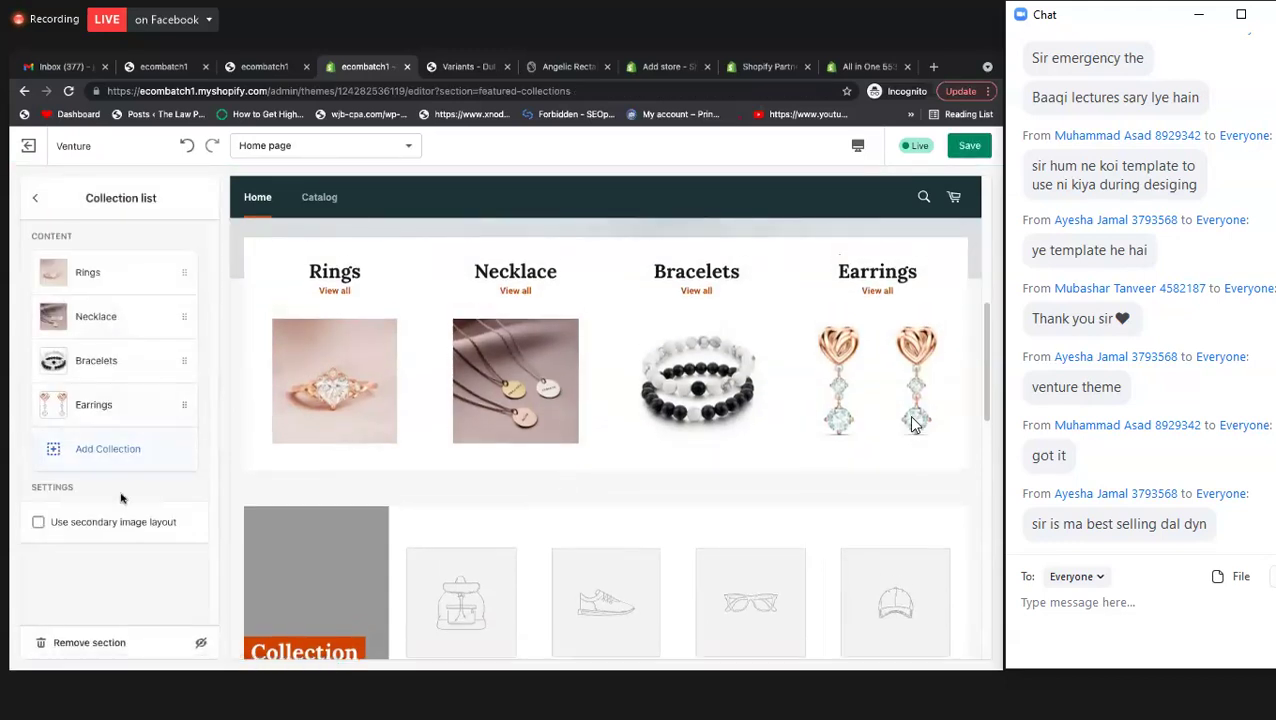
- Try an empty fifth collection block in the Collection list and remove that block again
left_click(91, 452)
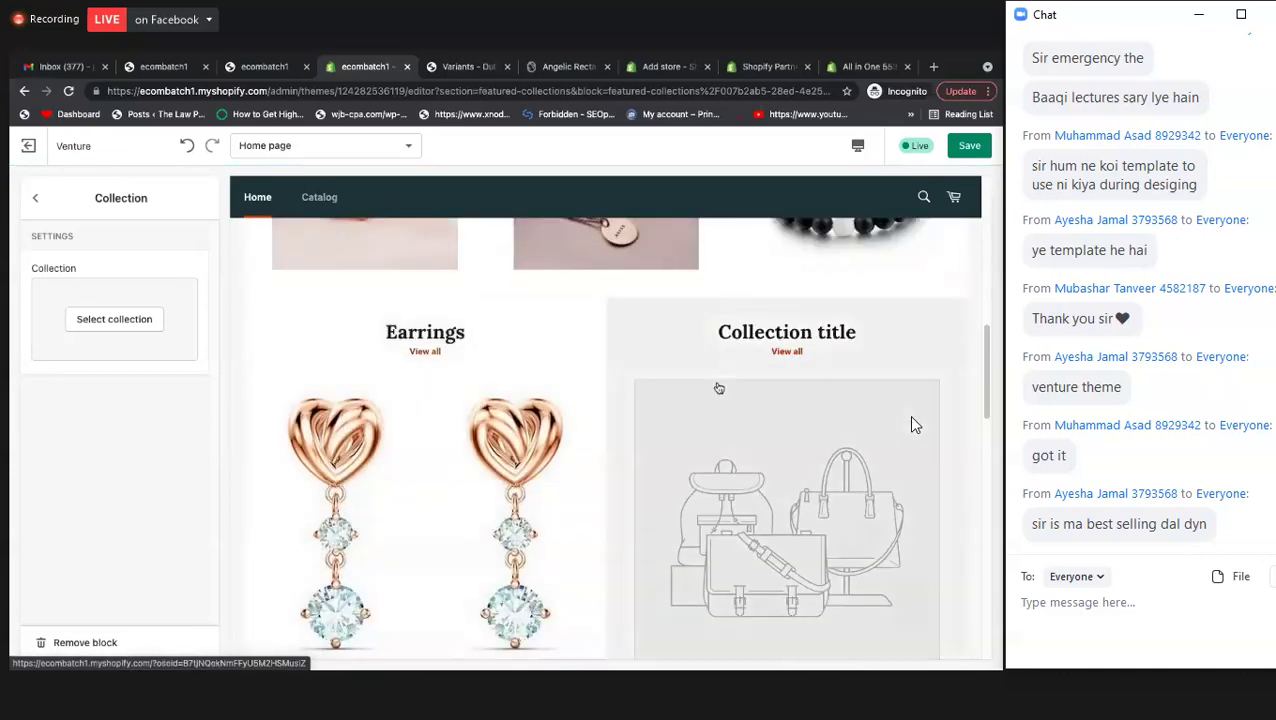
left_click(35, 199)
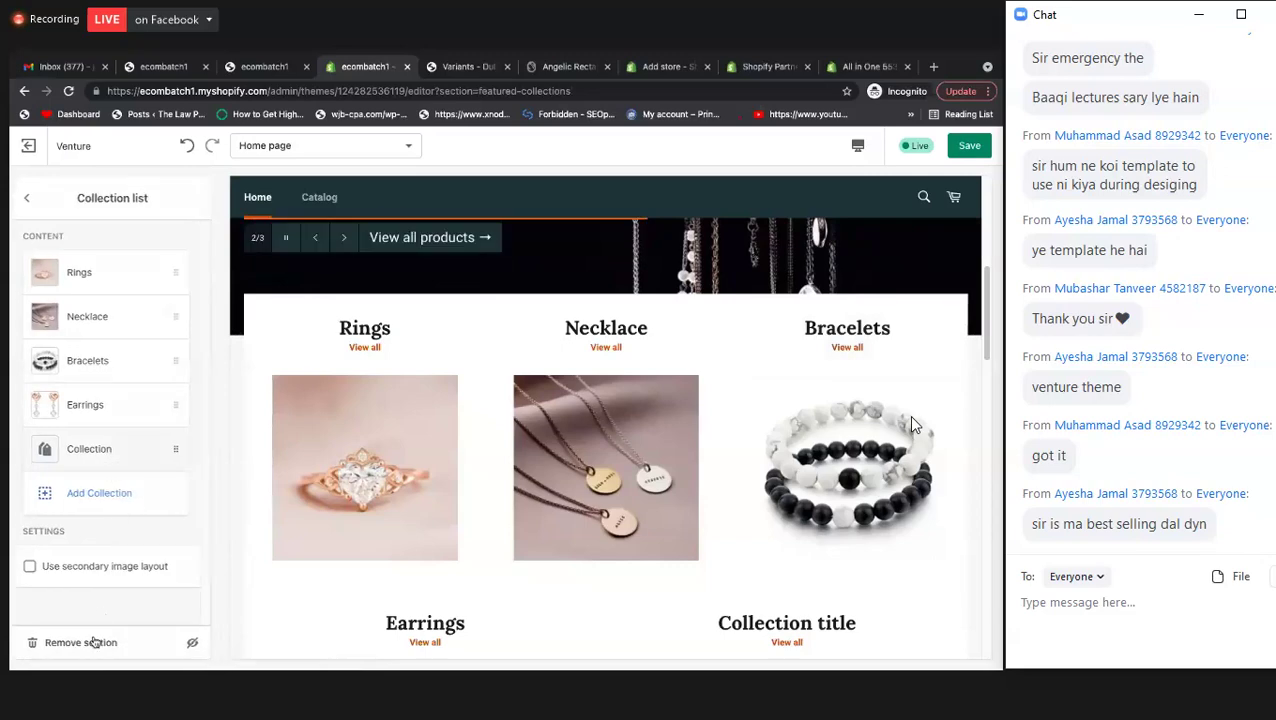
left_click(97, 448)
left_click(80, 642)
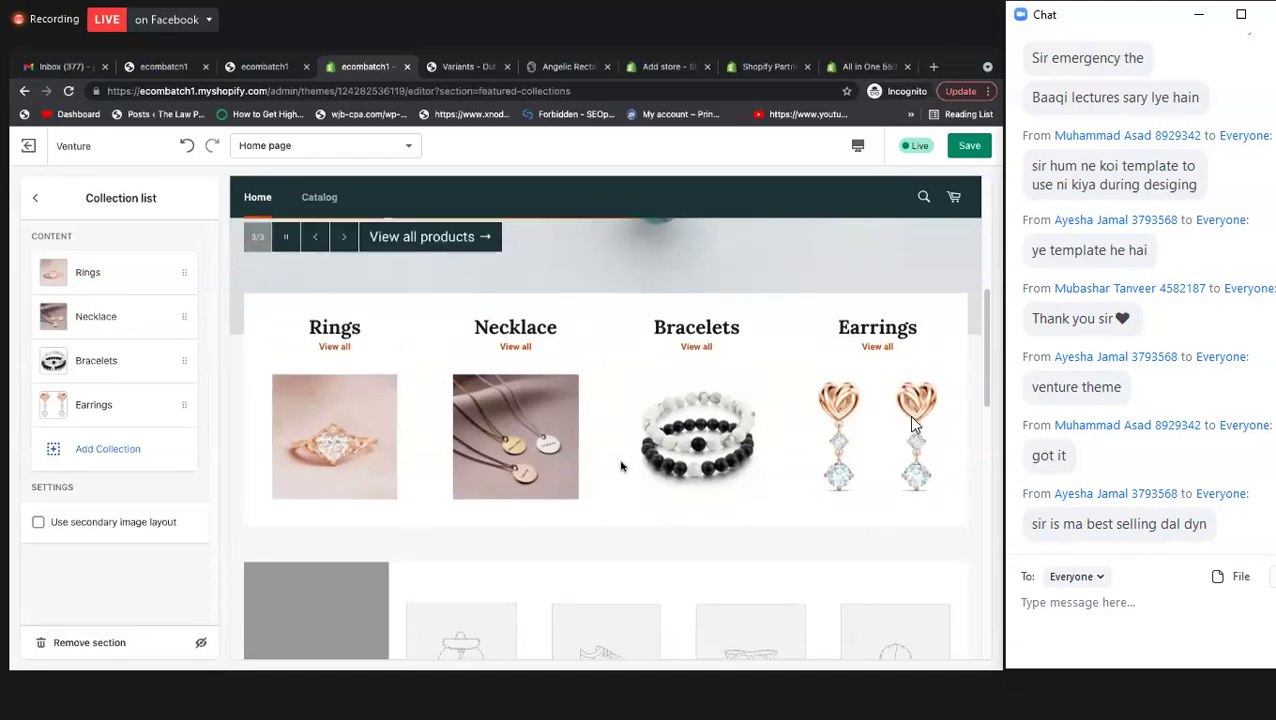
- Try the secondary image layout for the Collection list and turn it off again
scroll(620, 466, "down", 1)
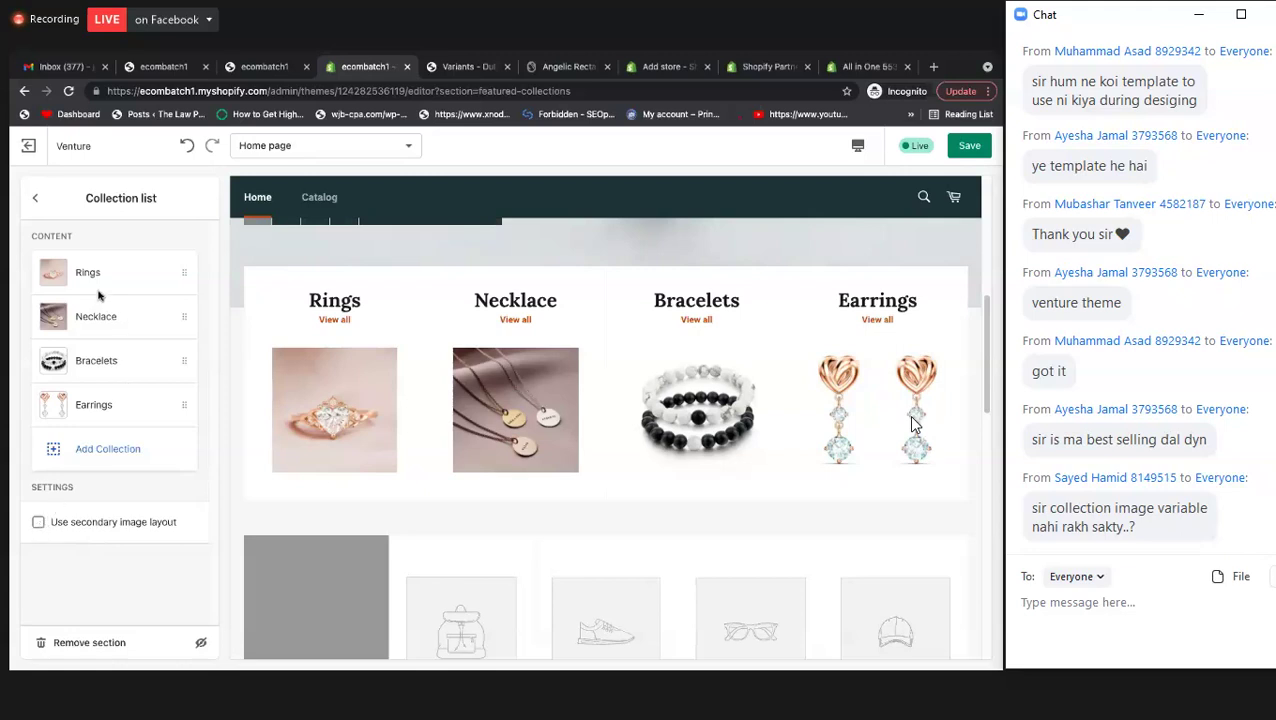
left_click(38, 523)
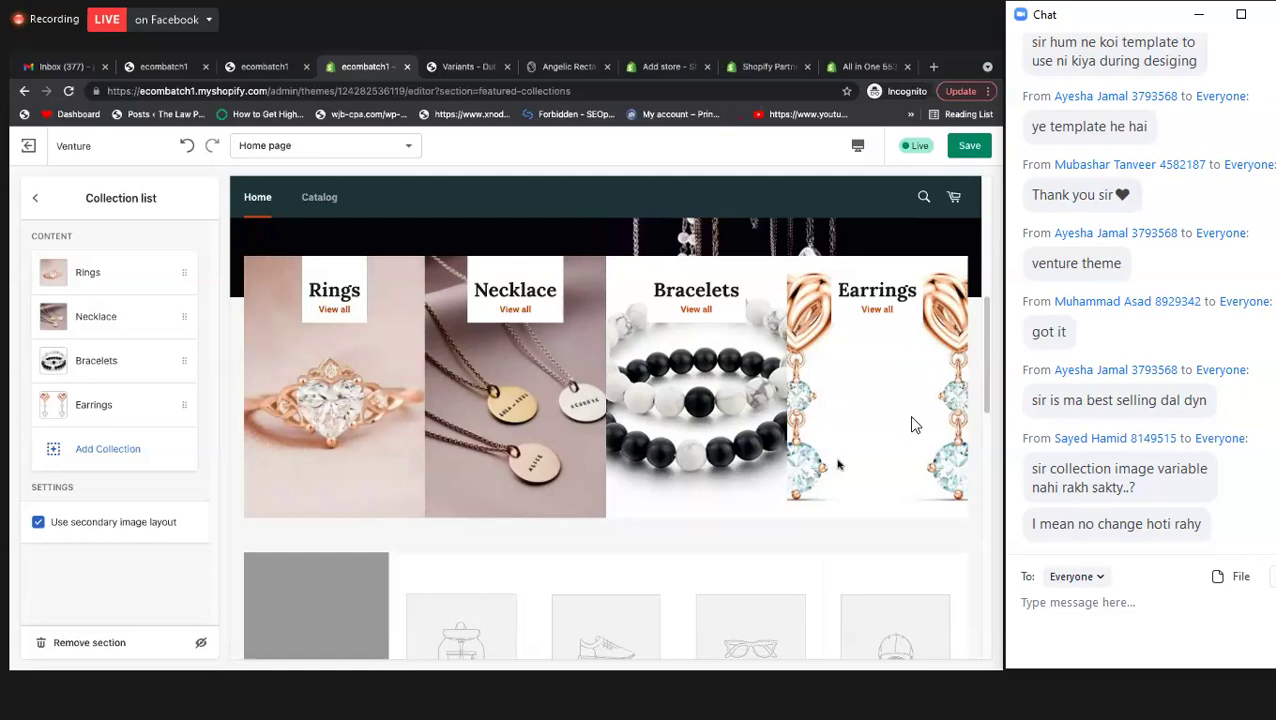
left_click(39, 523)
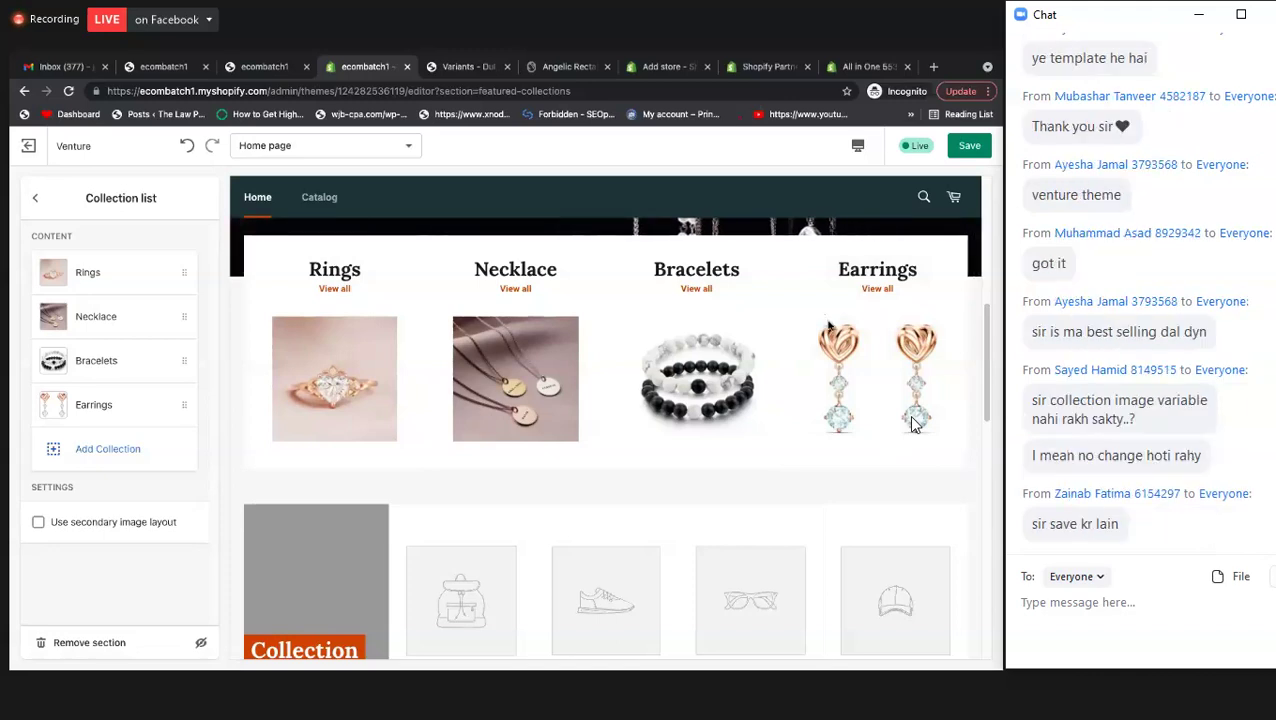
- Save the Collection list changes and return to the home page's section list
left_click(974, 152)
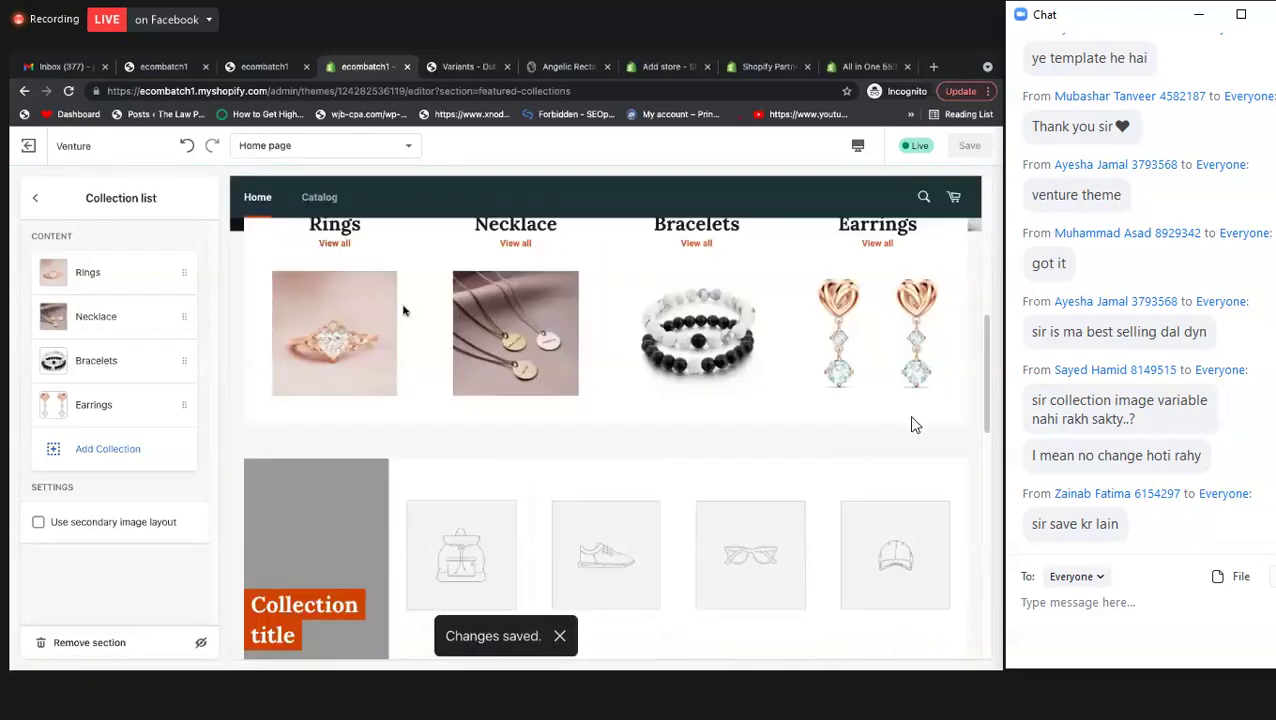
left_click(35, 197)
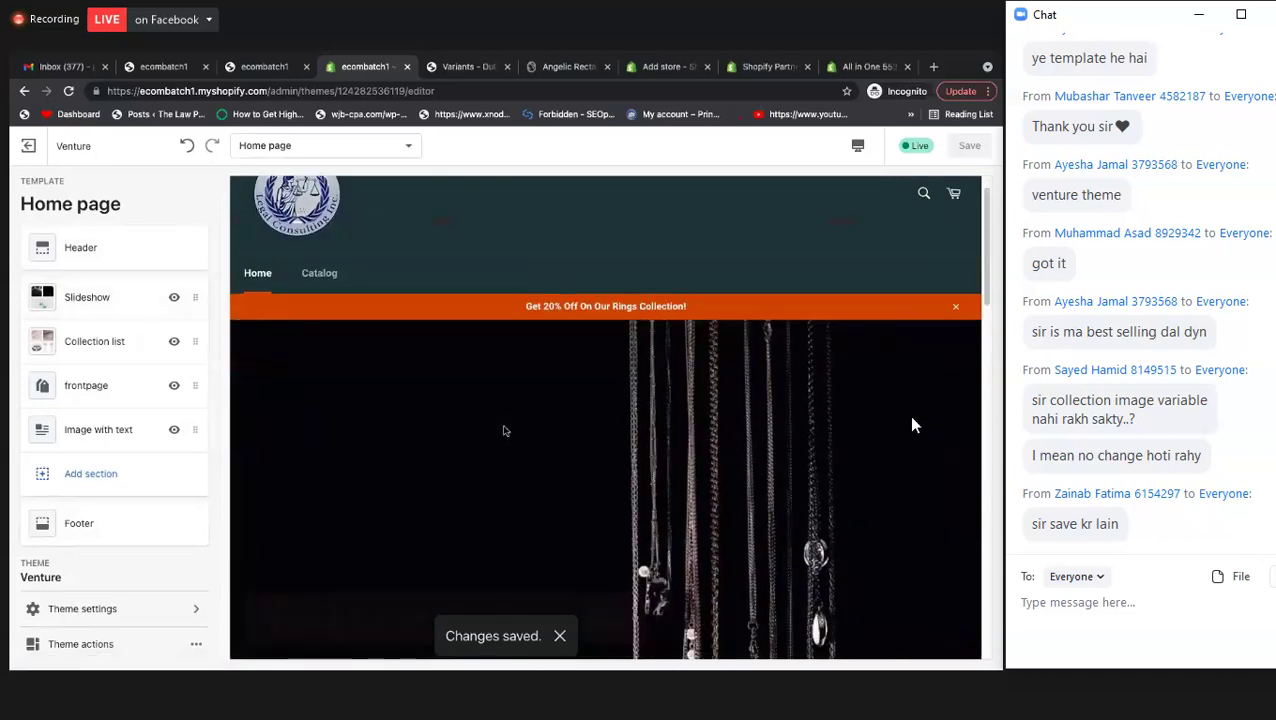
scroll(490, 405, "down", 4)
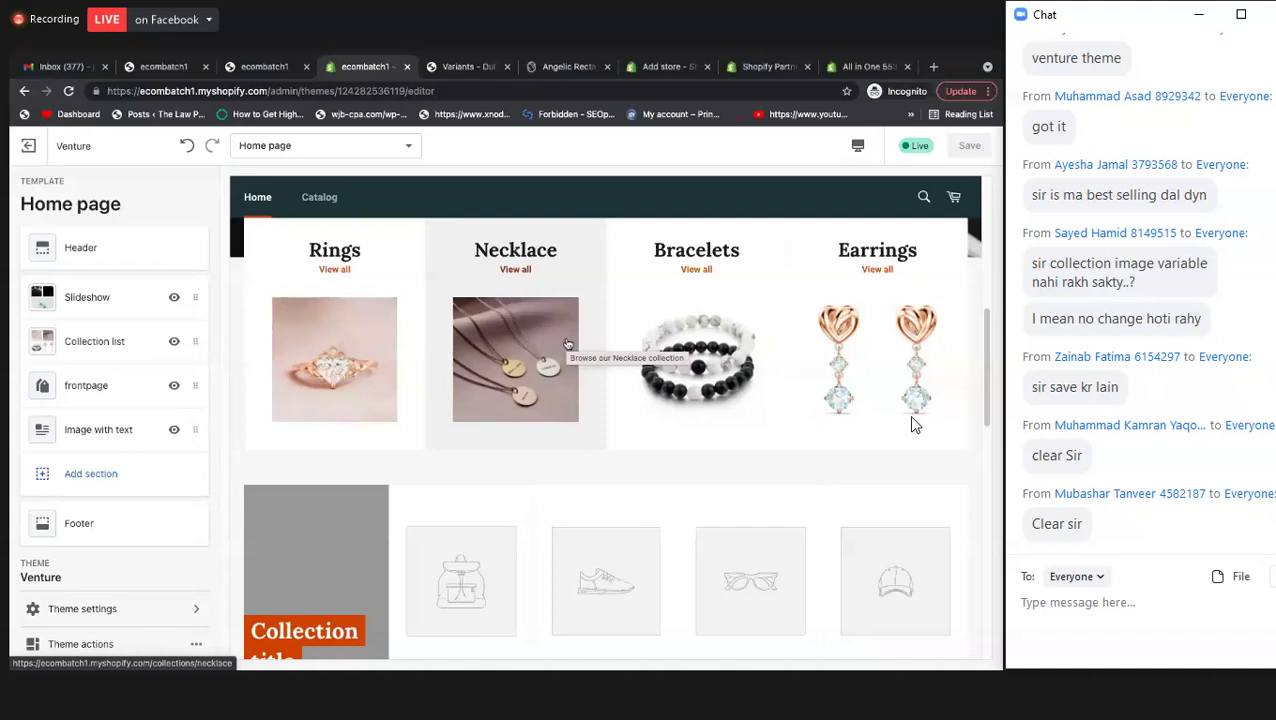
scroll(521, 361, "down", 2)
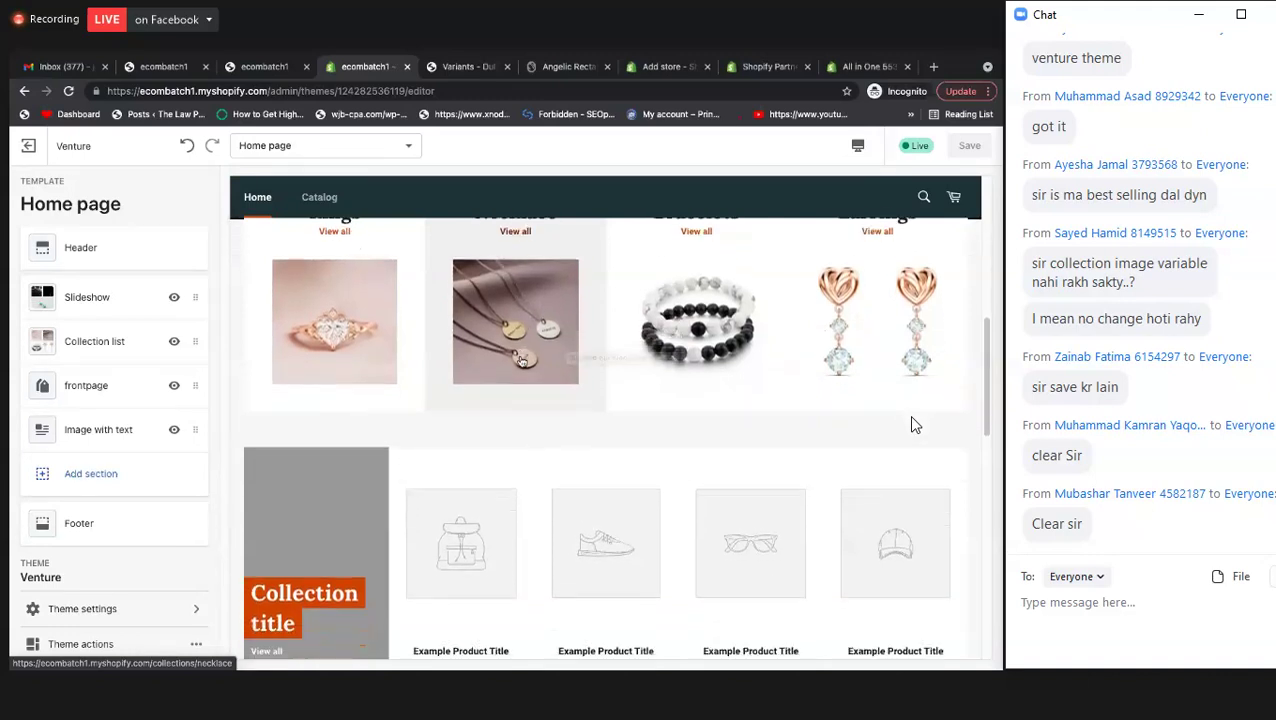
- View the Rings collection page through its View all link in the Collection list preview, and return to the home page
scroll(521, 361, "down", 3)
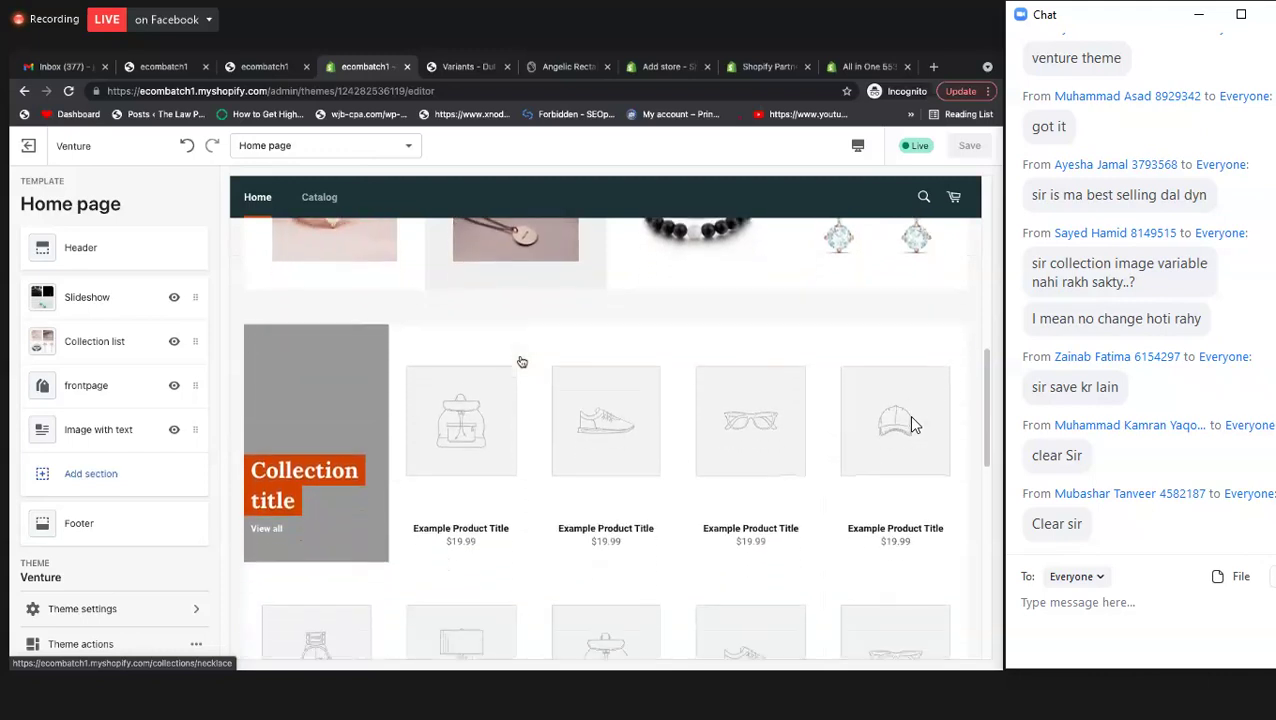
scroll(521, 361, "down", 1)
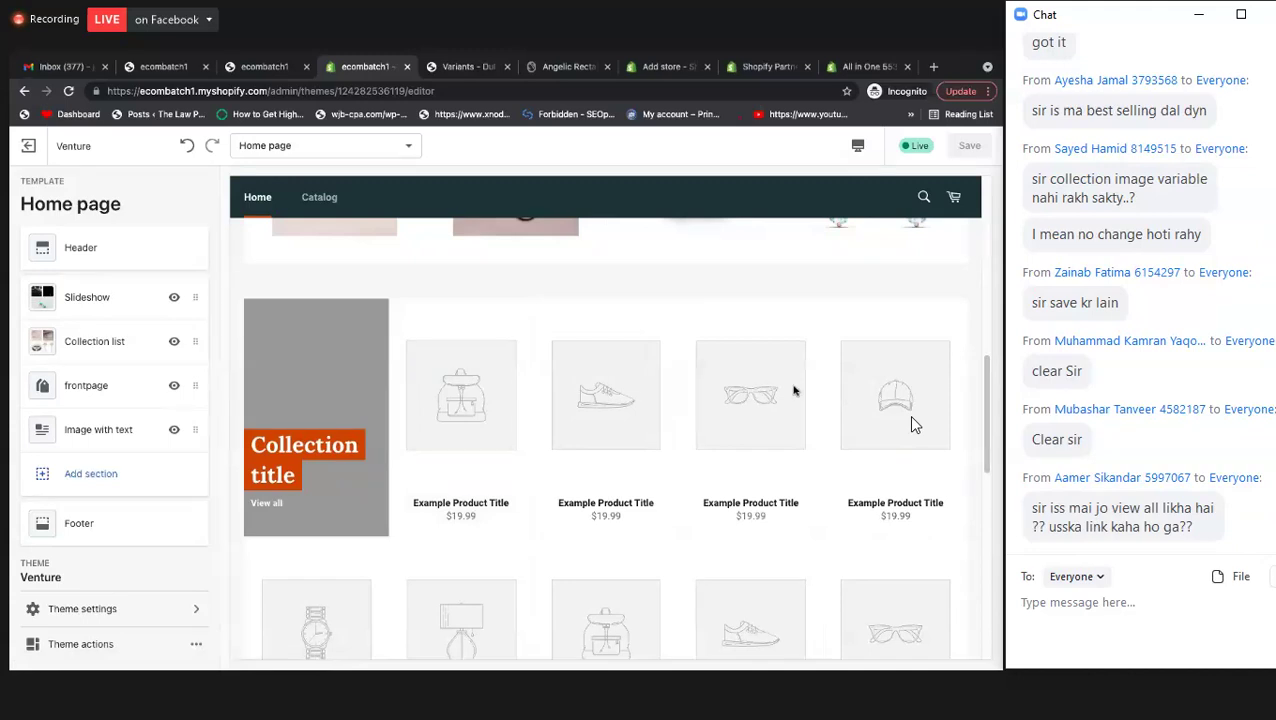
scroll(671, 375, "up", 1)
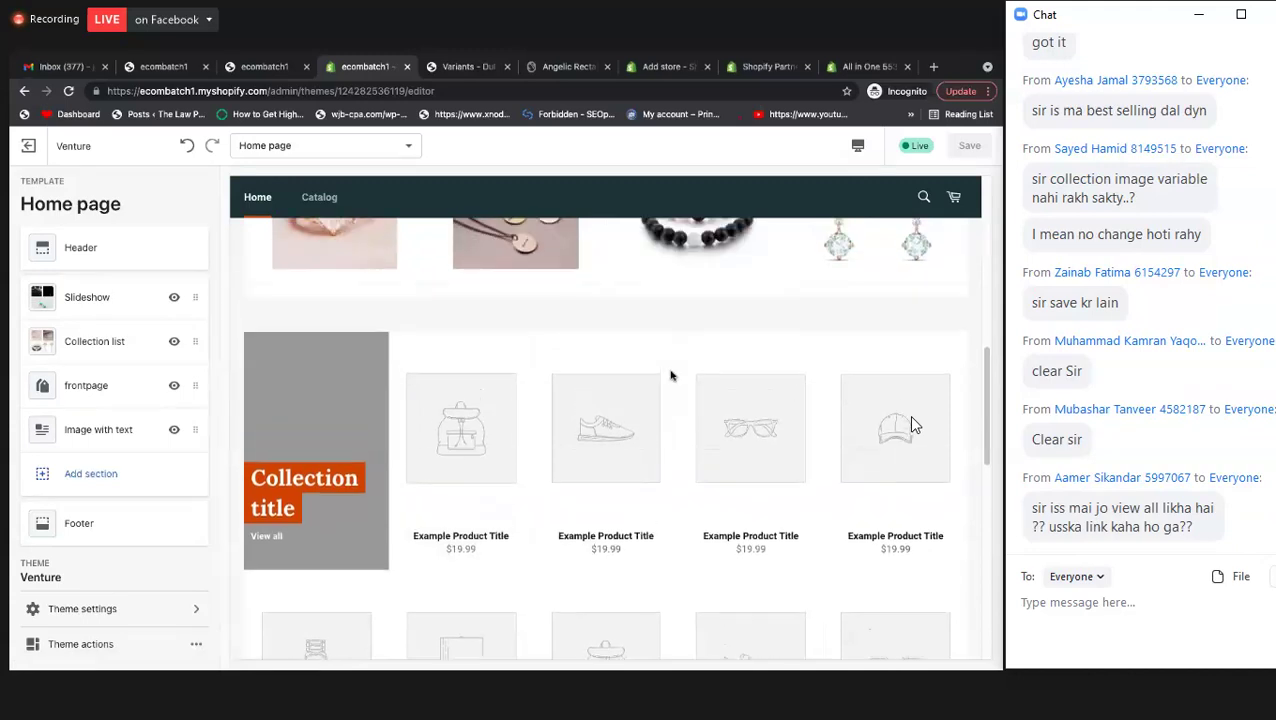
scroll(669, 373, "up", 3)
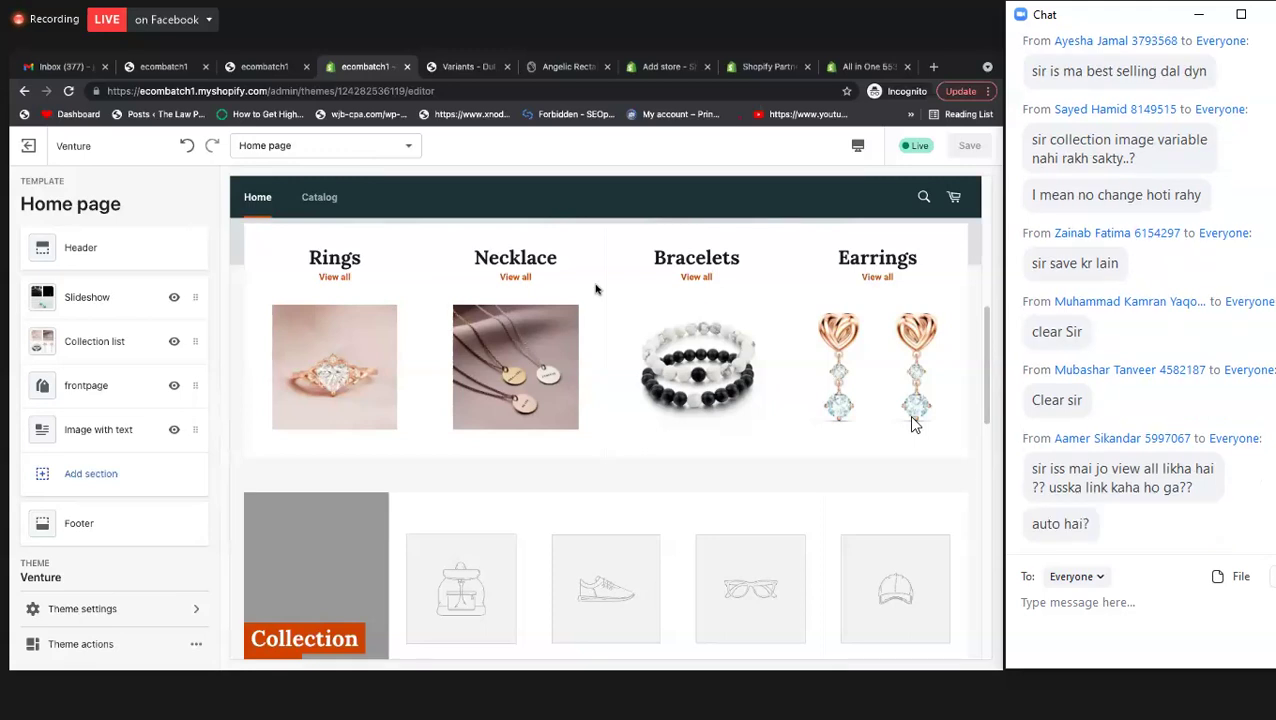
left_click(331, 280)
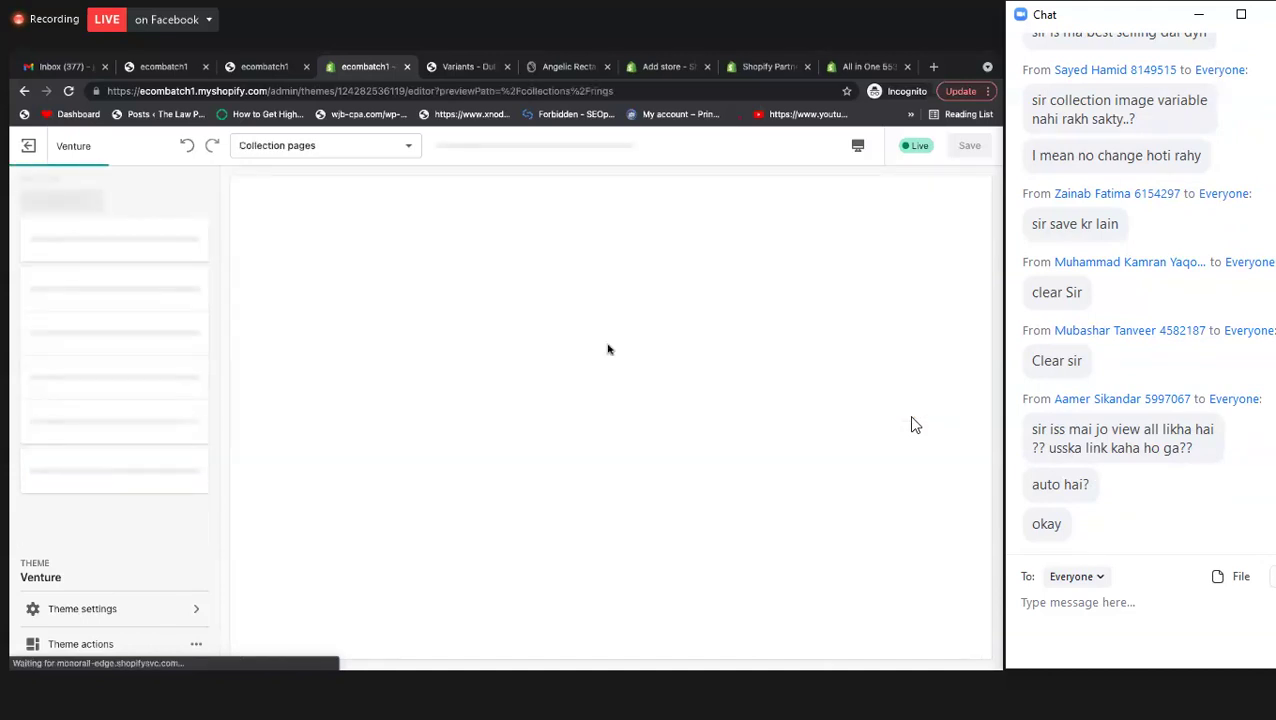
scroll(608, 349, "down", 1)
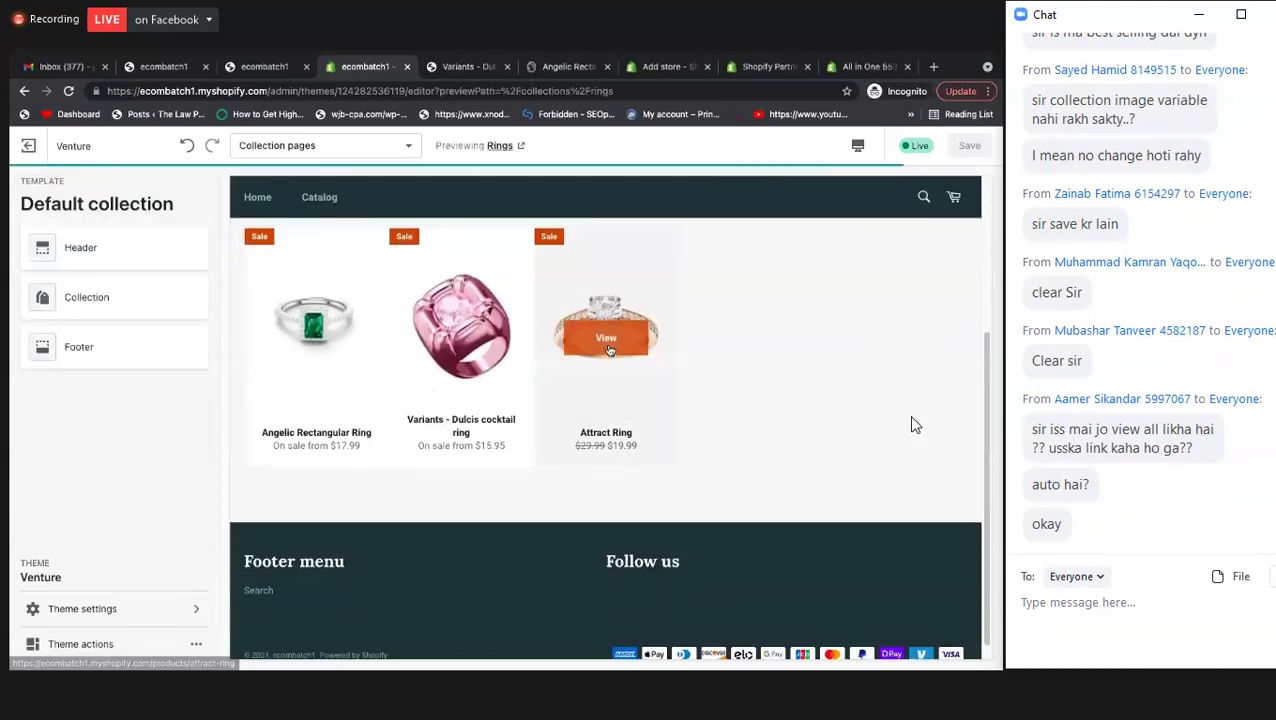
scroll(541, 380, "up", 1)
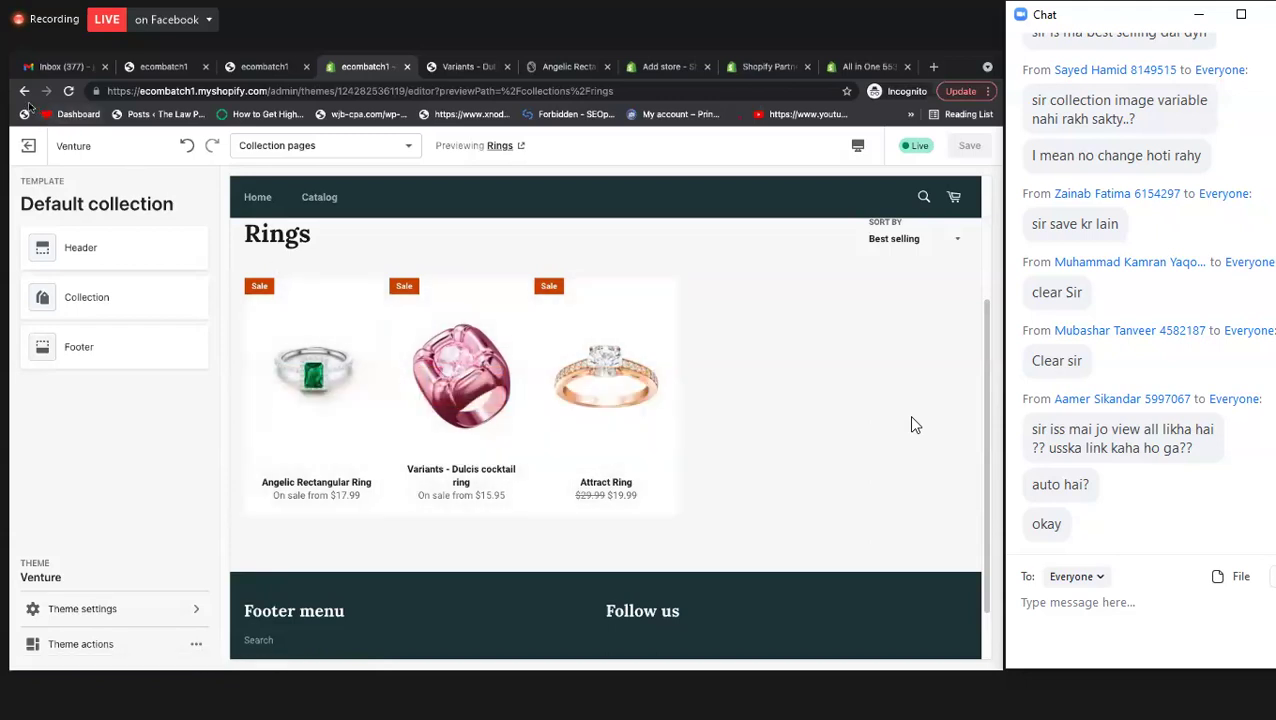
key("alt+Left")
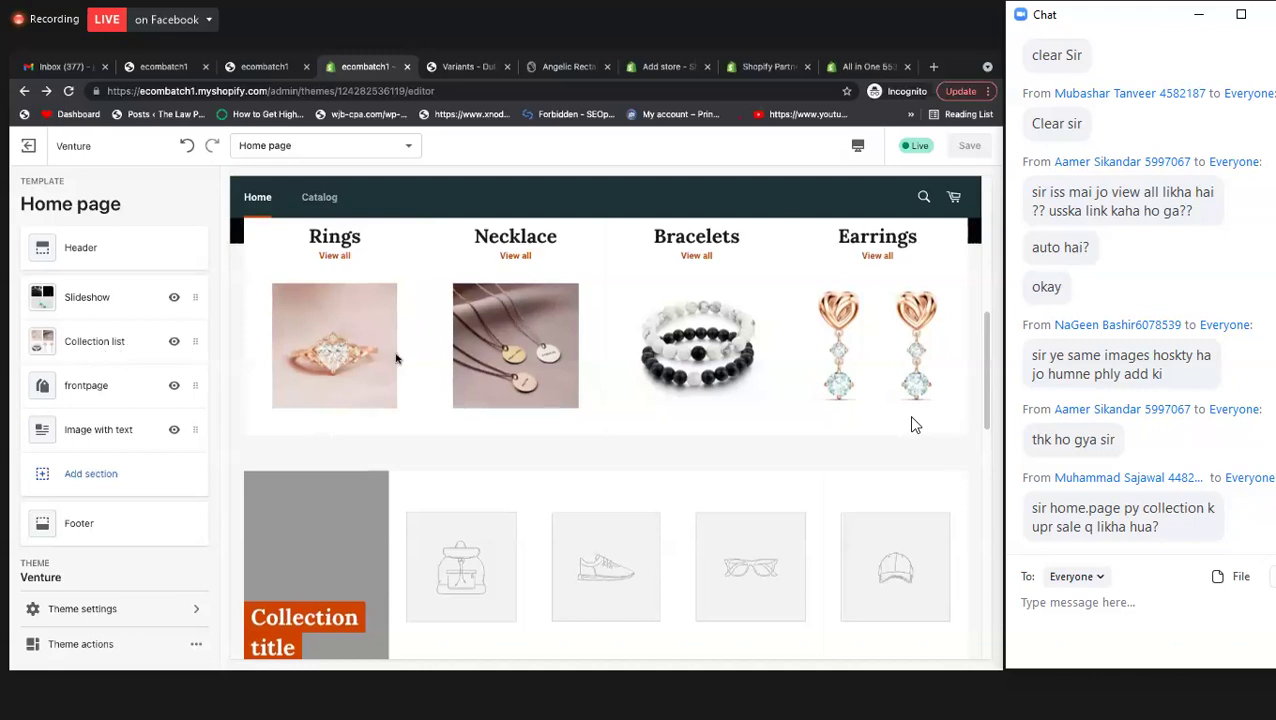
- Review the home page preview from the announcement bar and slideshow through the Collection list to the placeholder product section
scroll(395, 358, "up", 2)
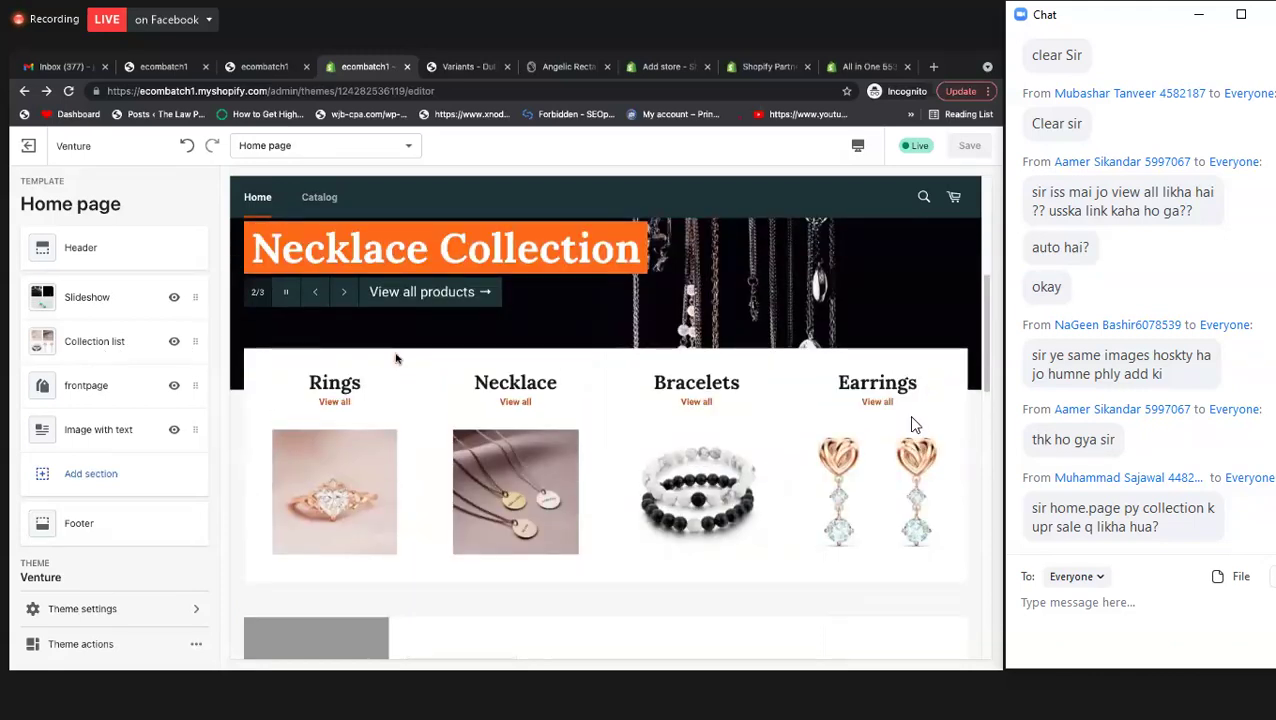
scroll(395, 358, "down", 3)
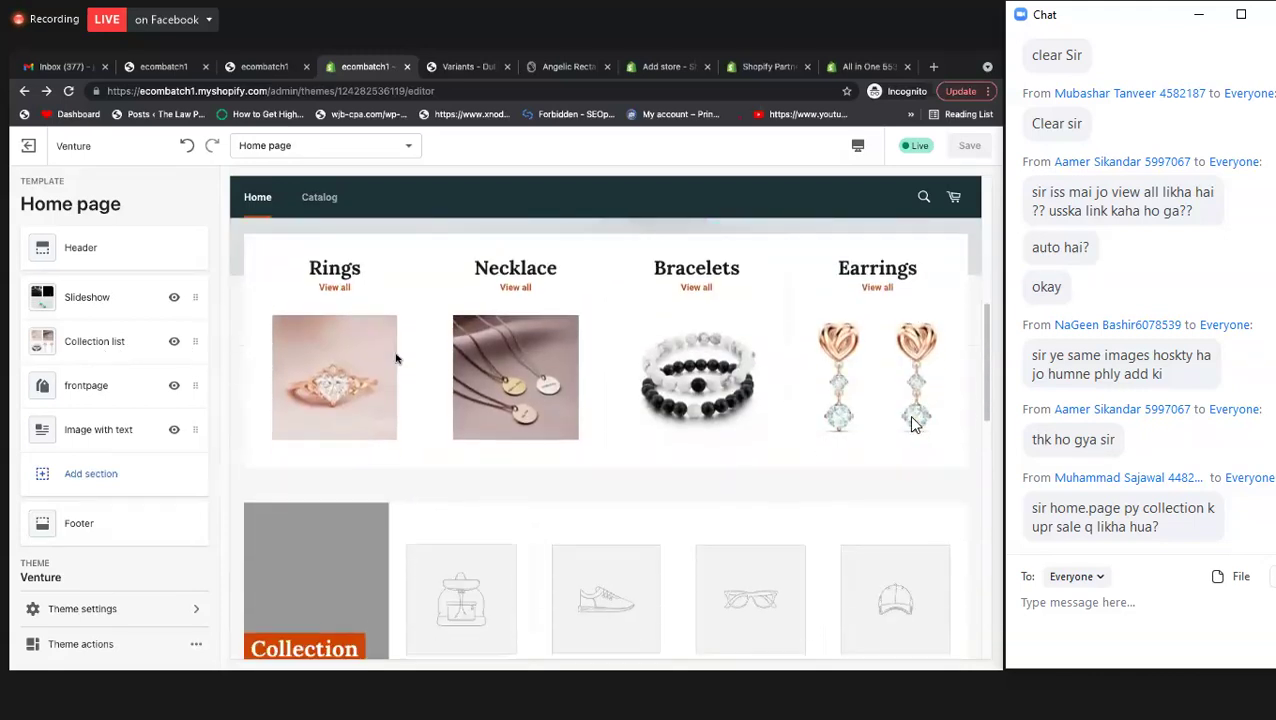
scroll(395, 358, "up", 2)
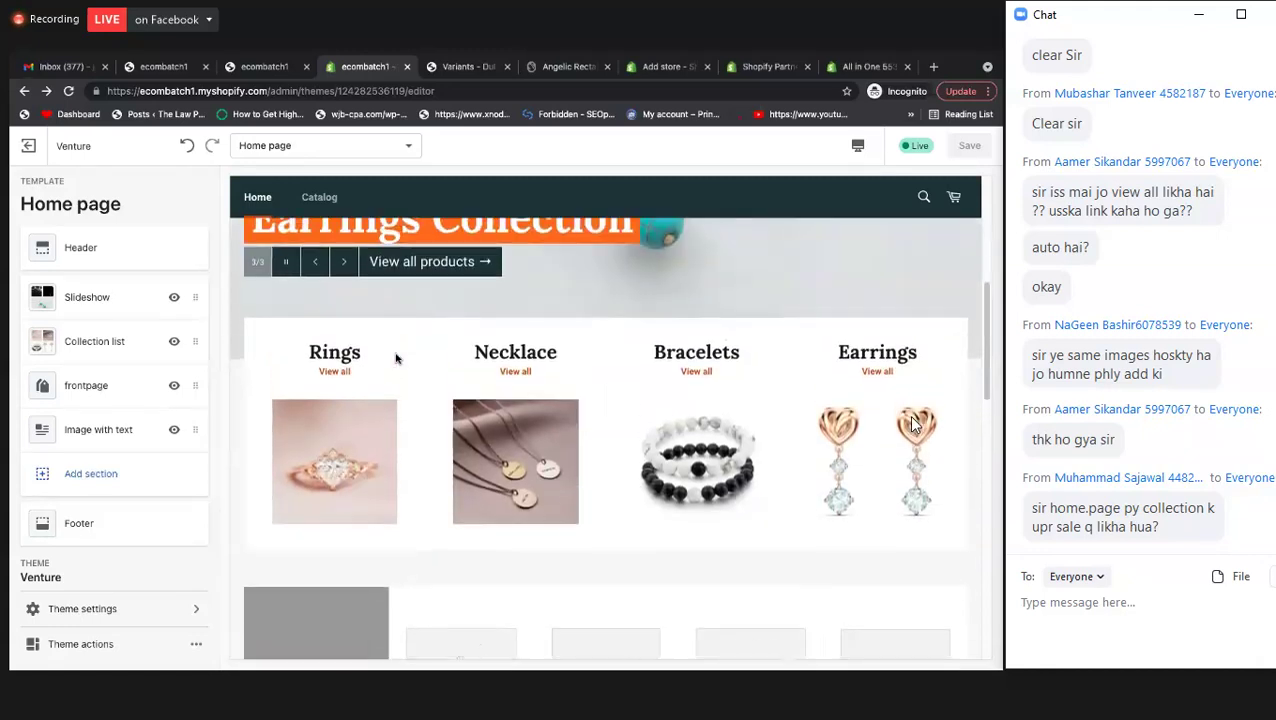
scroll(395, 358, "up", 1)
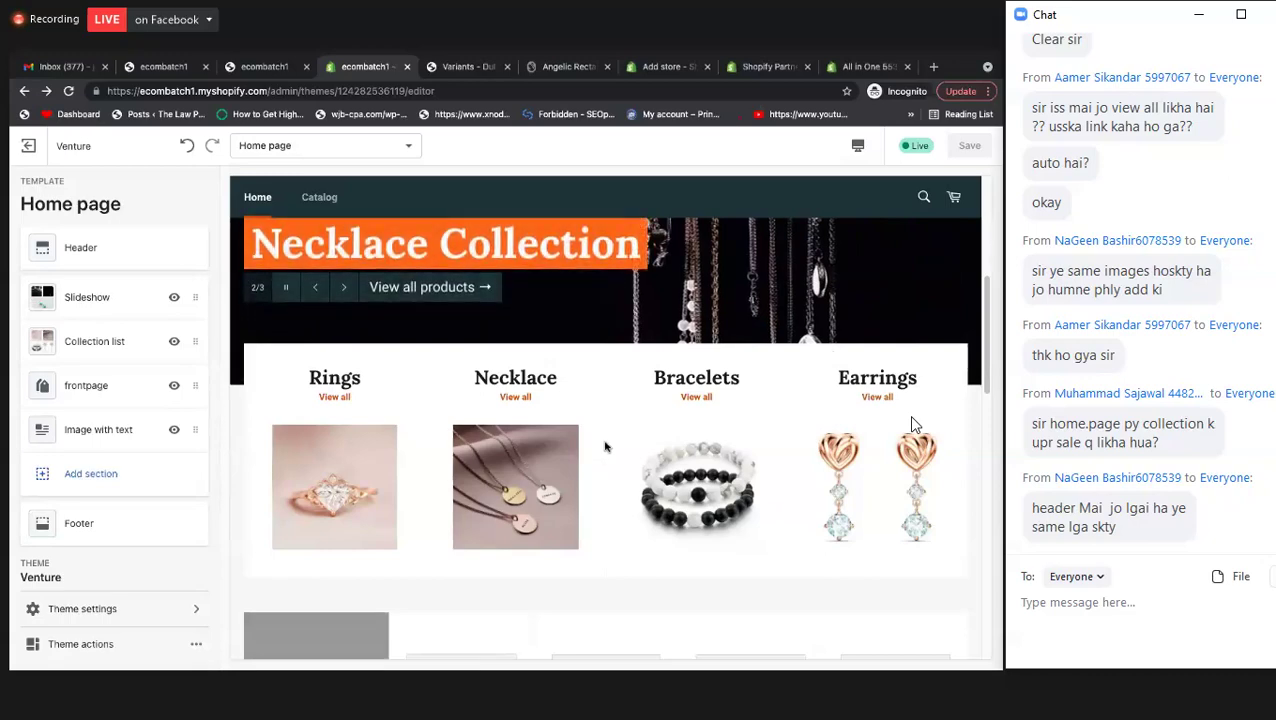
scroll(605, 447, "up", 5)
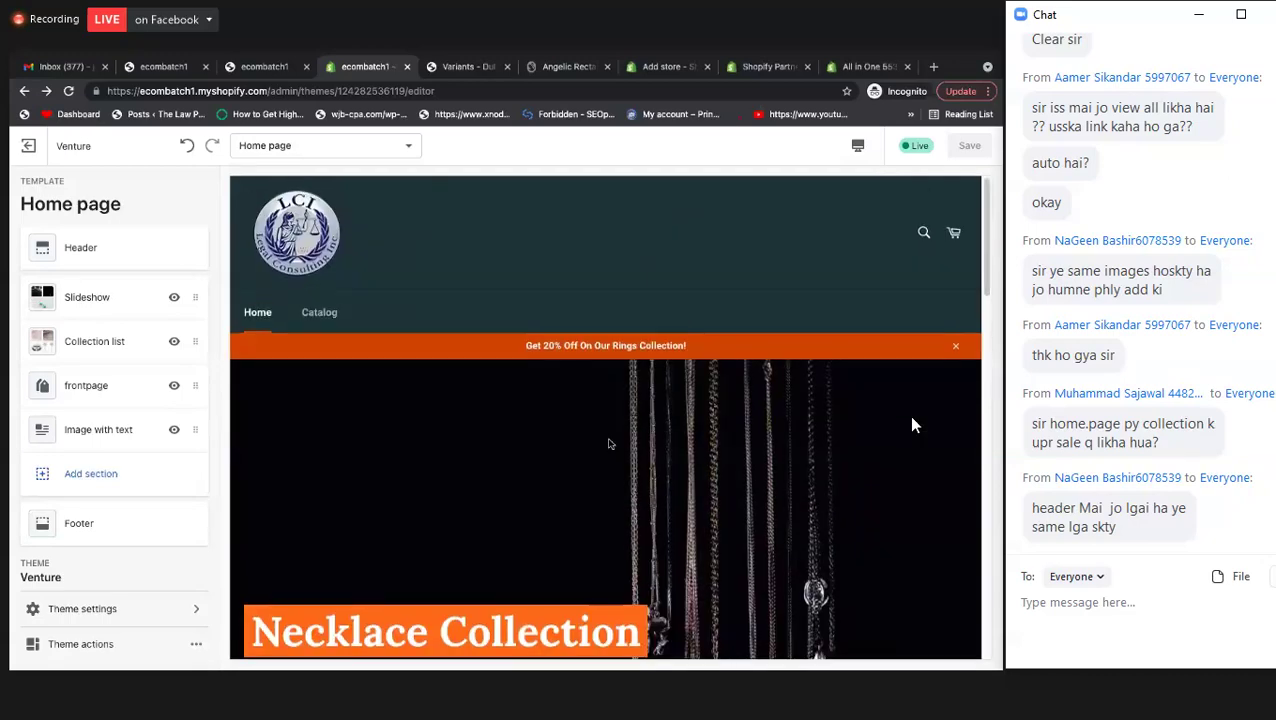
scroll(609, 443, "down", 5)
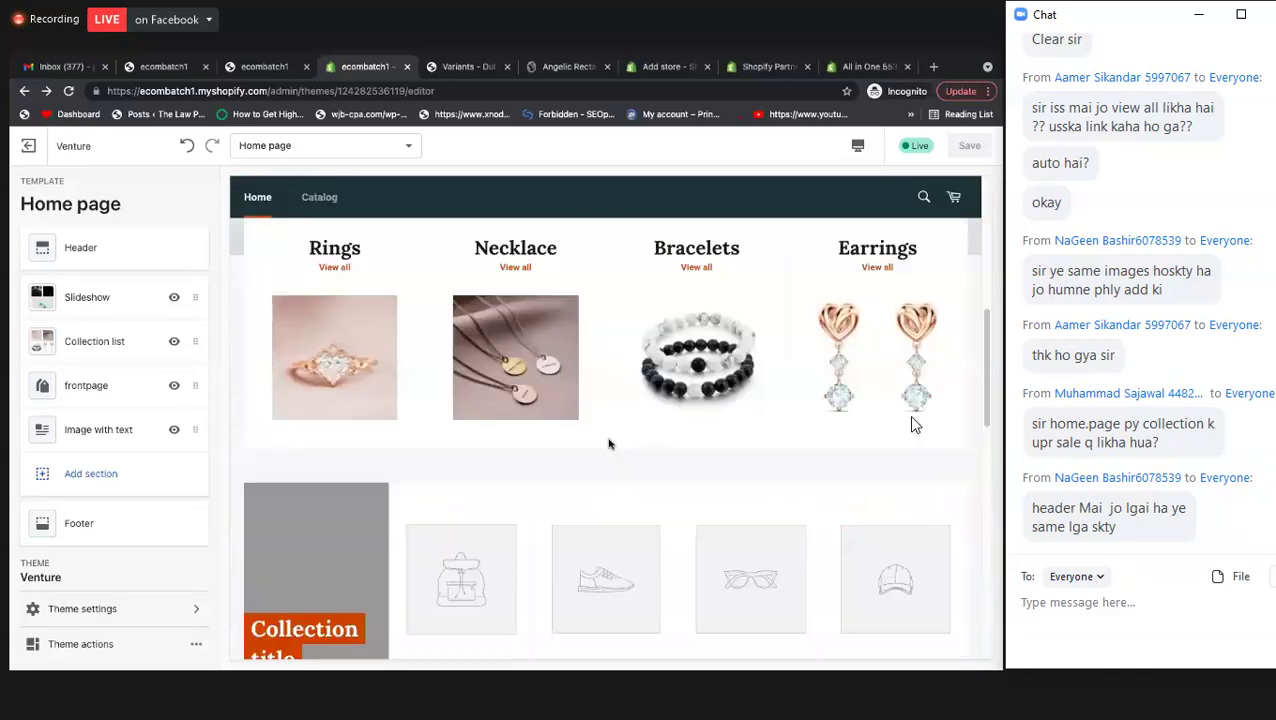
scroll(609, 443, "up", 2)
scroll(609, 443, "down", 2)
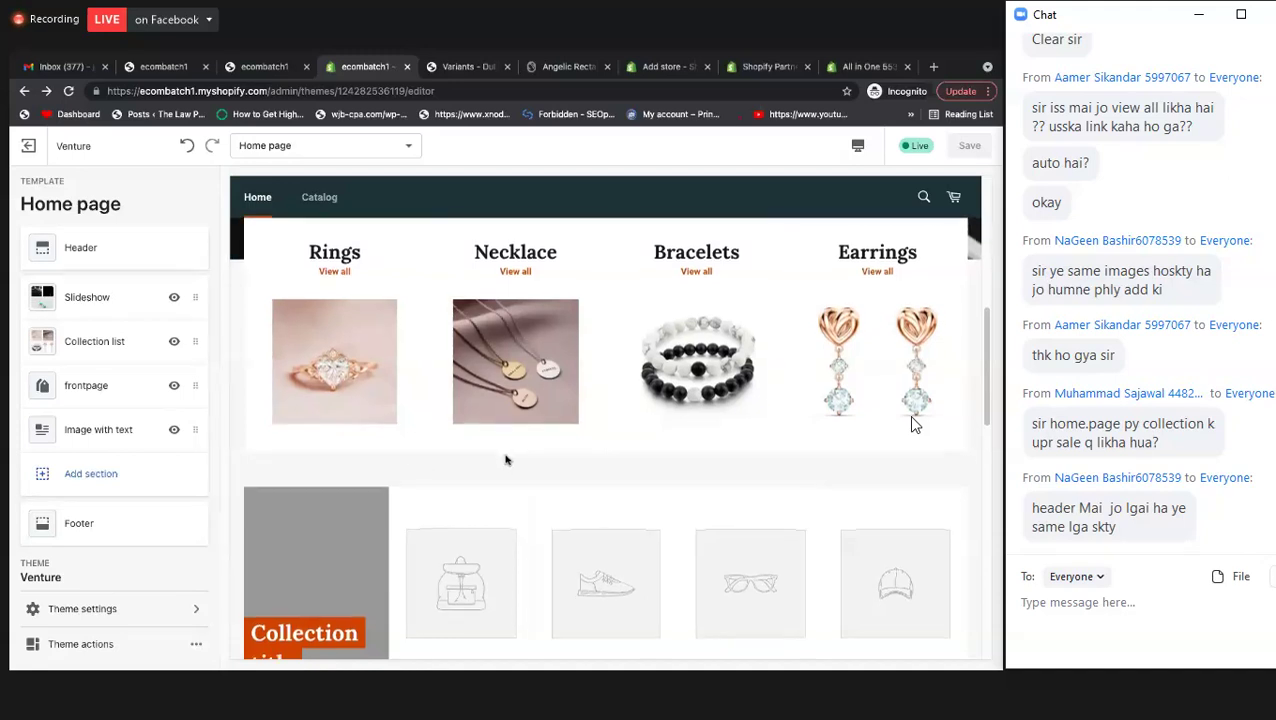
scroll(505, 459, "down", 1)
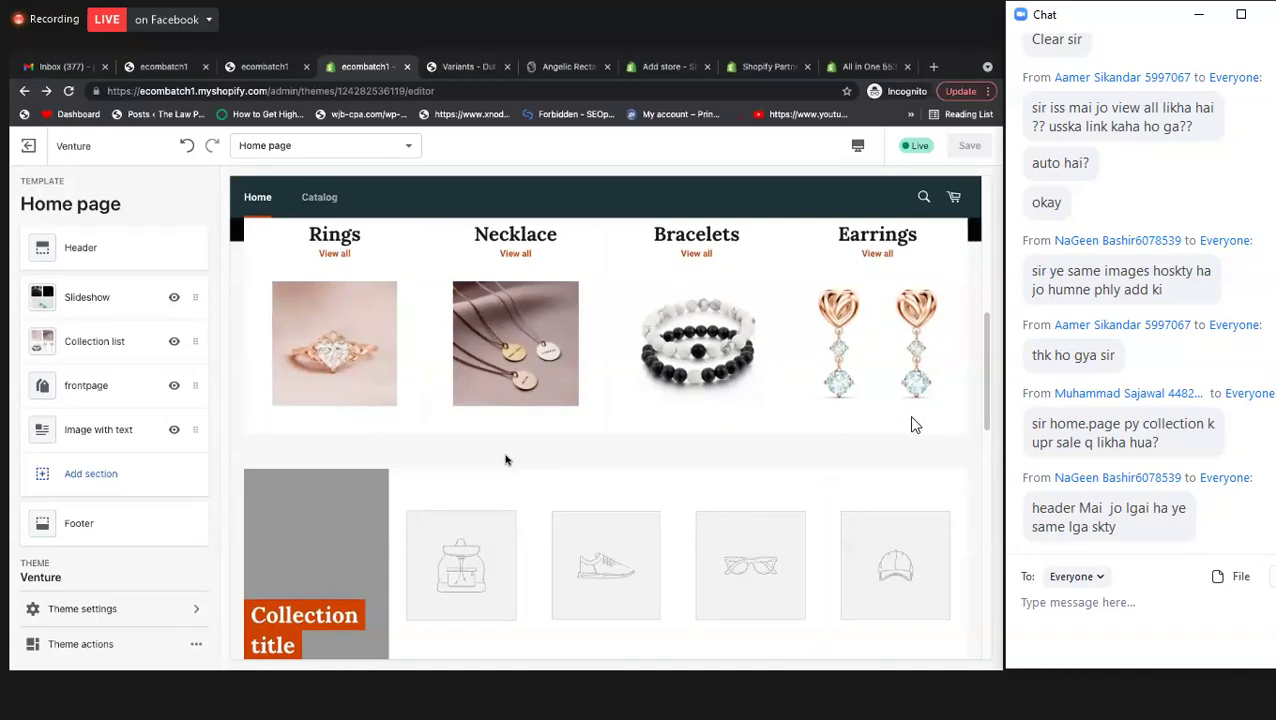
scroll(505, 459, "down", 10)
scroll(505, 459, "up", 8)
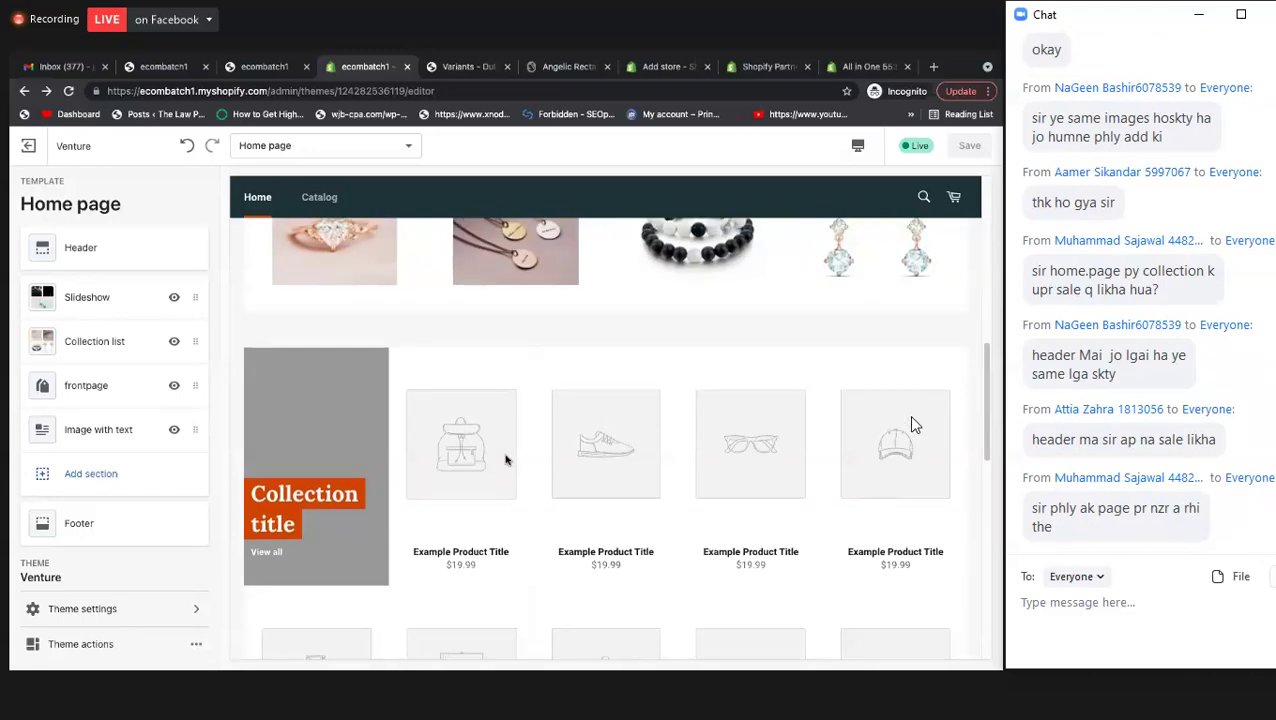
scroll(505, 459, "up", 5)
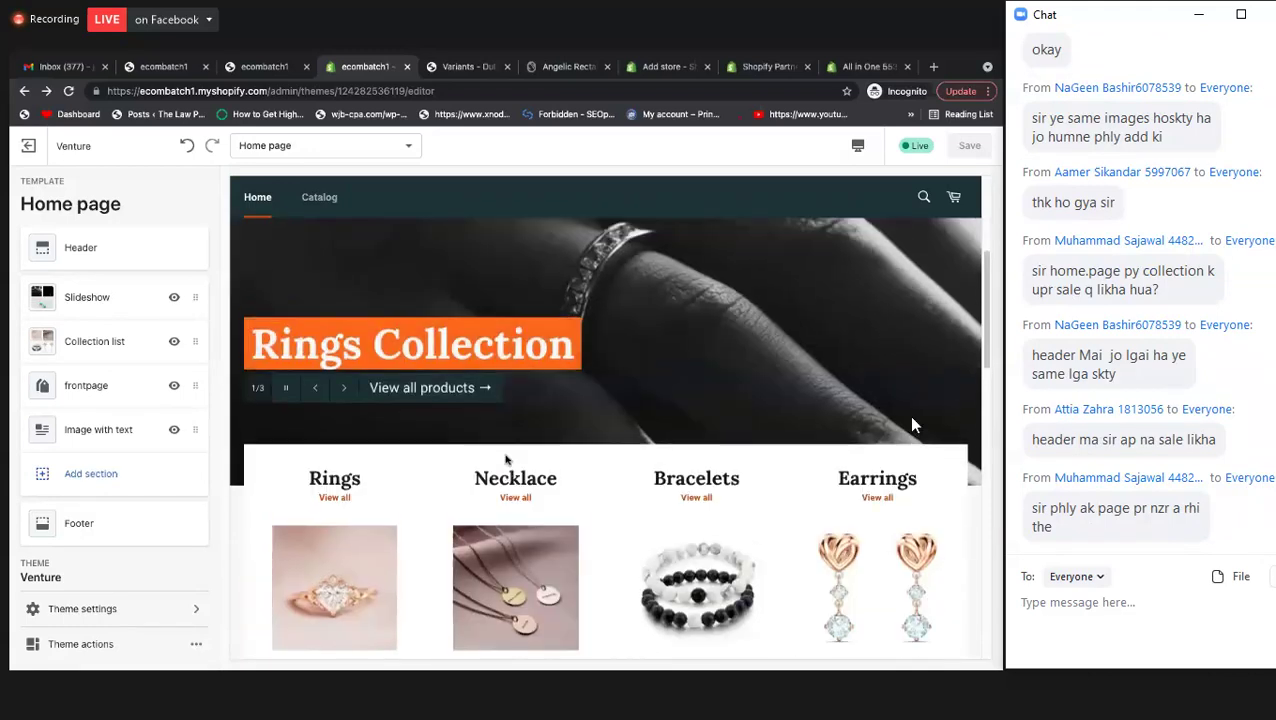
scroll(505, 459, "down", 3)
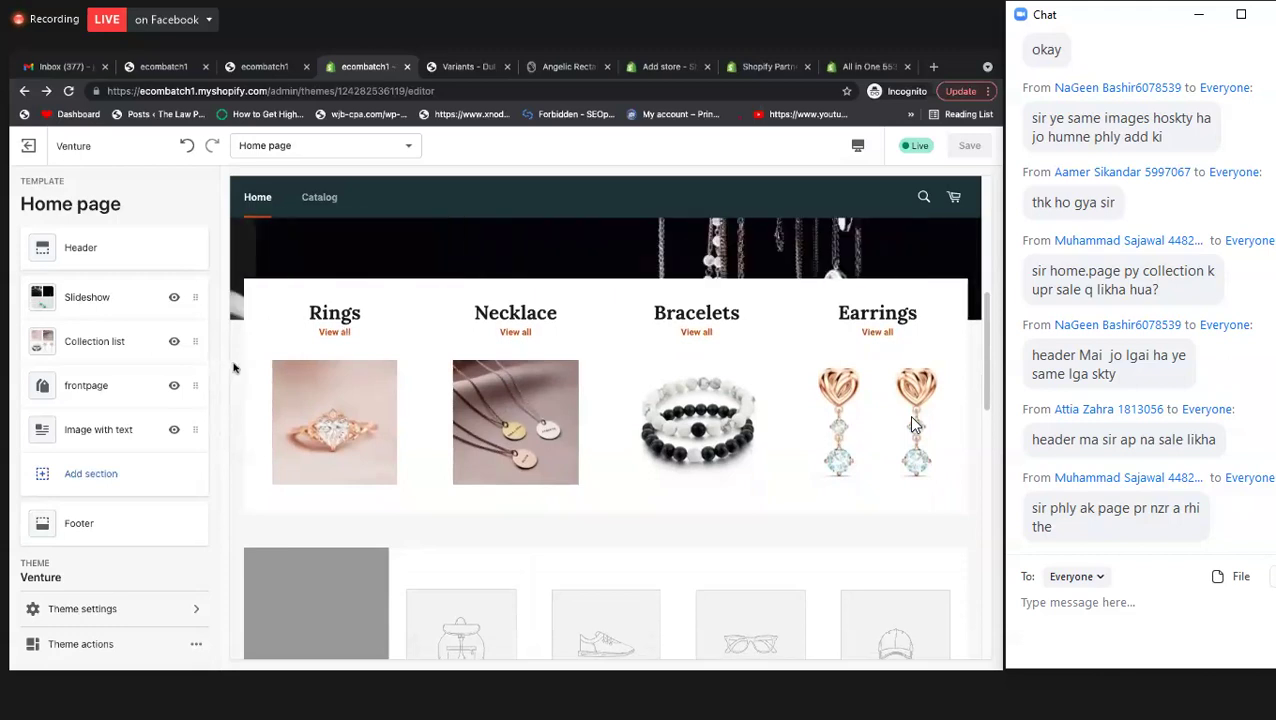
- Reopen the Rings collection page from the preview to examine its announcement bar and product sale badges, and go back to the home page
left_click(336, 333)
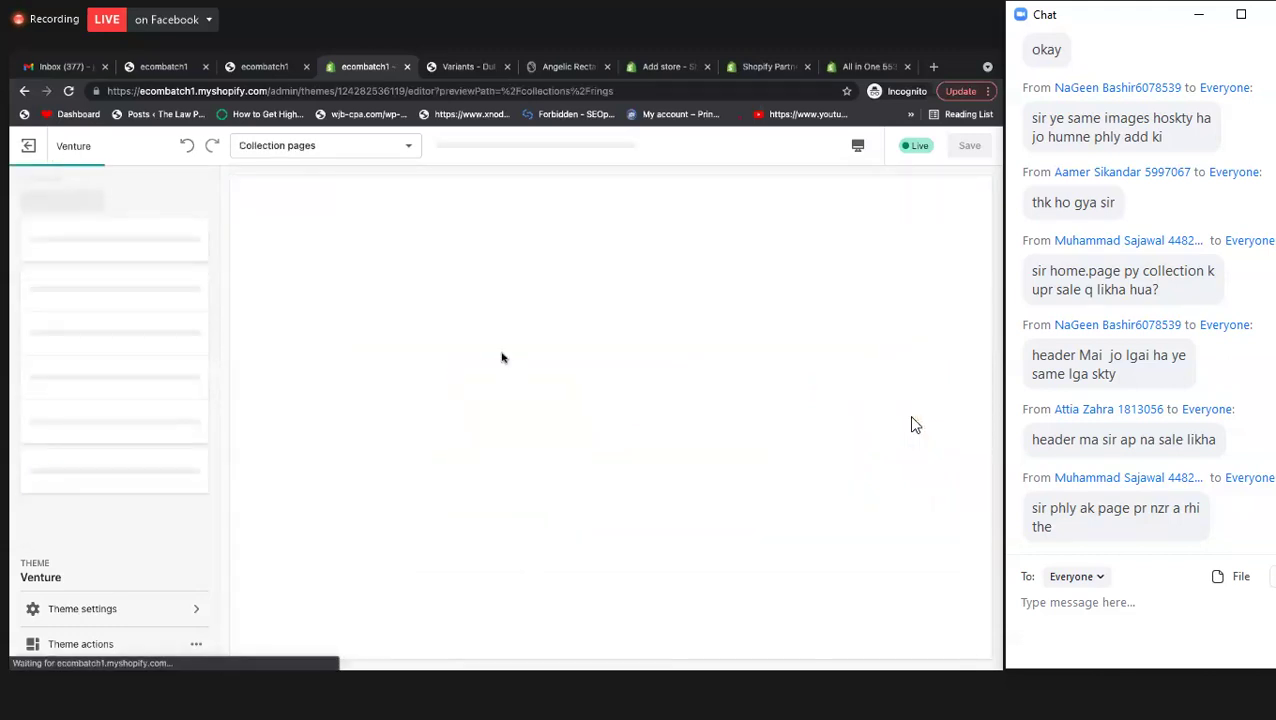
scroll(600, 450, "down", 2)
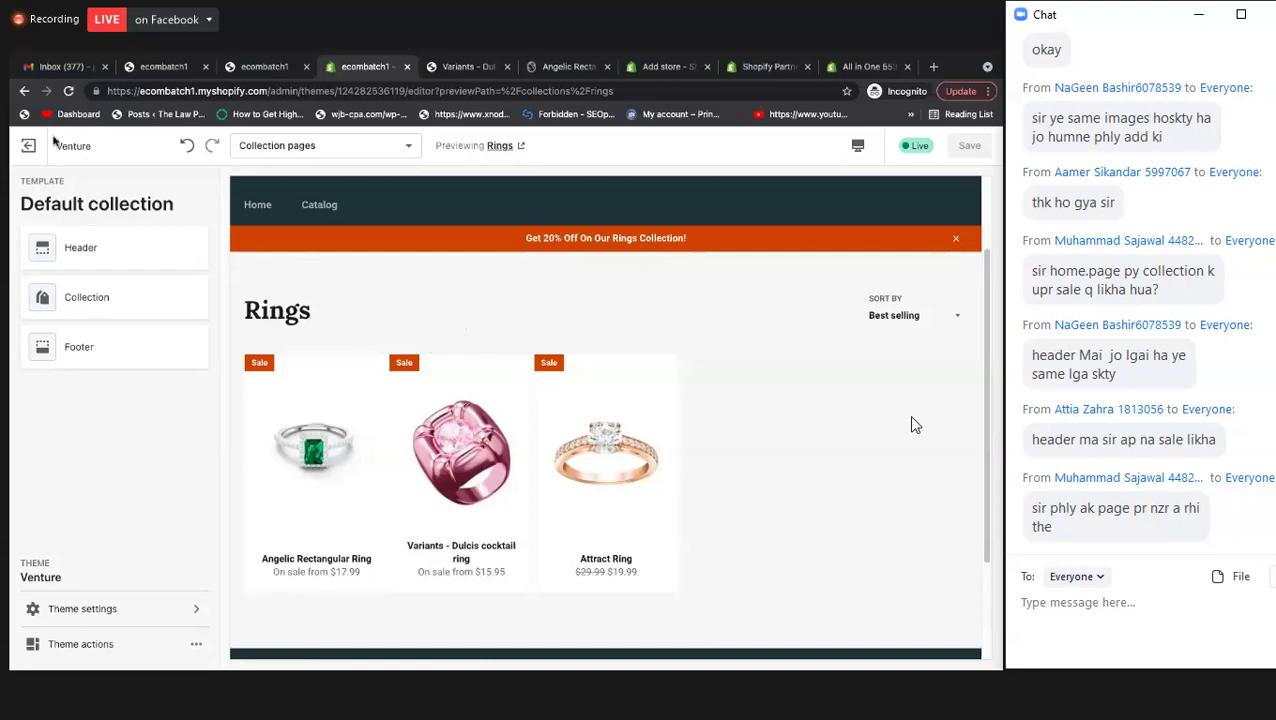
left_click(24, 91)
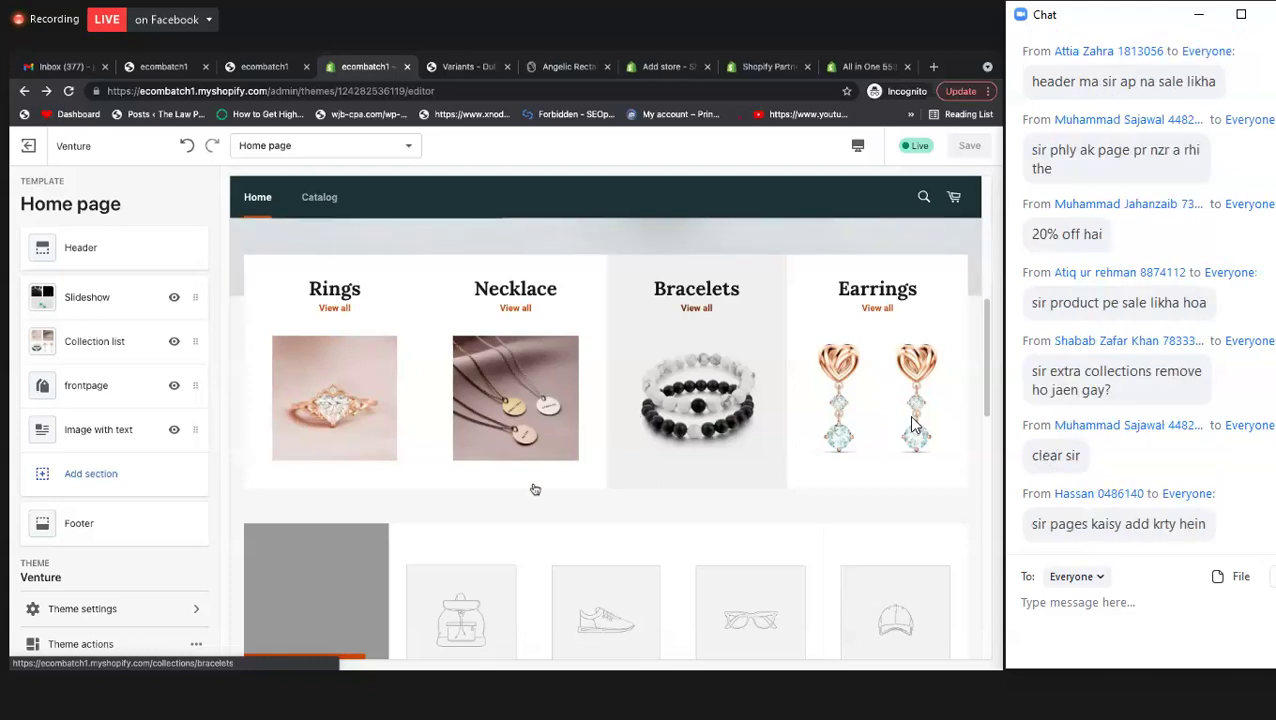
- Inspect the collection assigned to the Rings block of the Collection list and return to the home page's section list
scroll(590, 525, "down", 1)
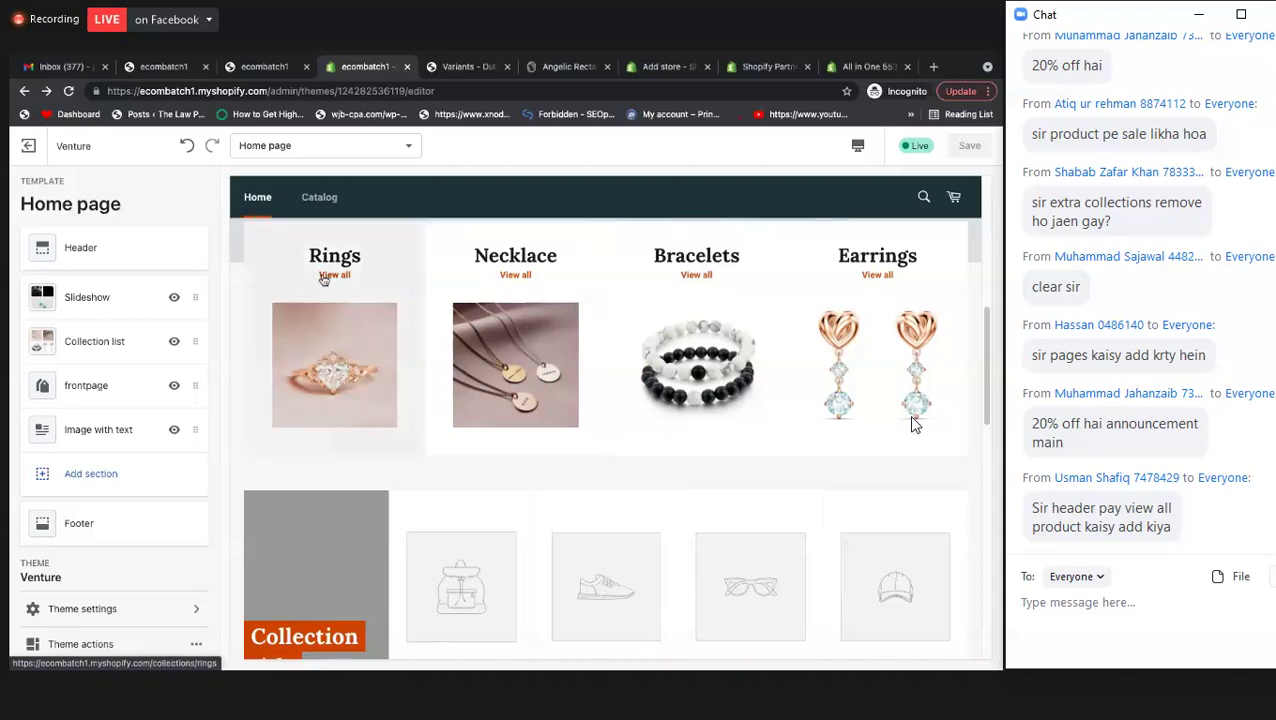
left_click(95, 341)
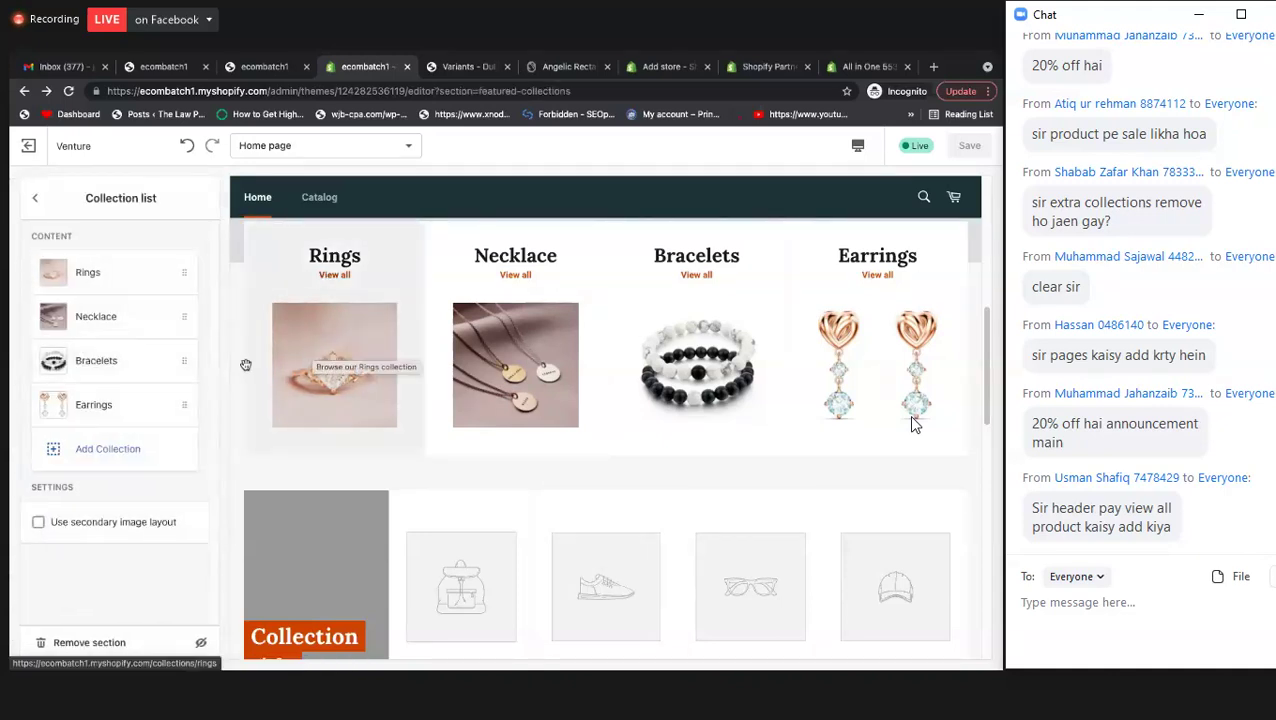
left_click(88, 273)
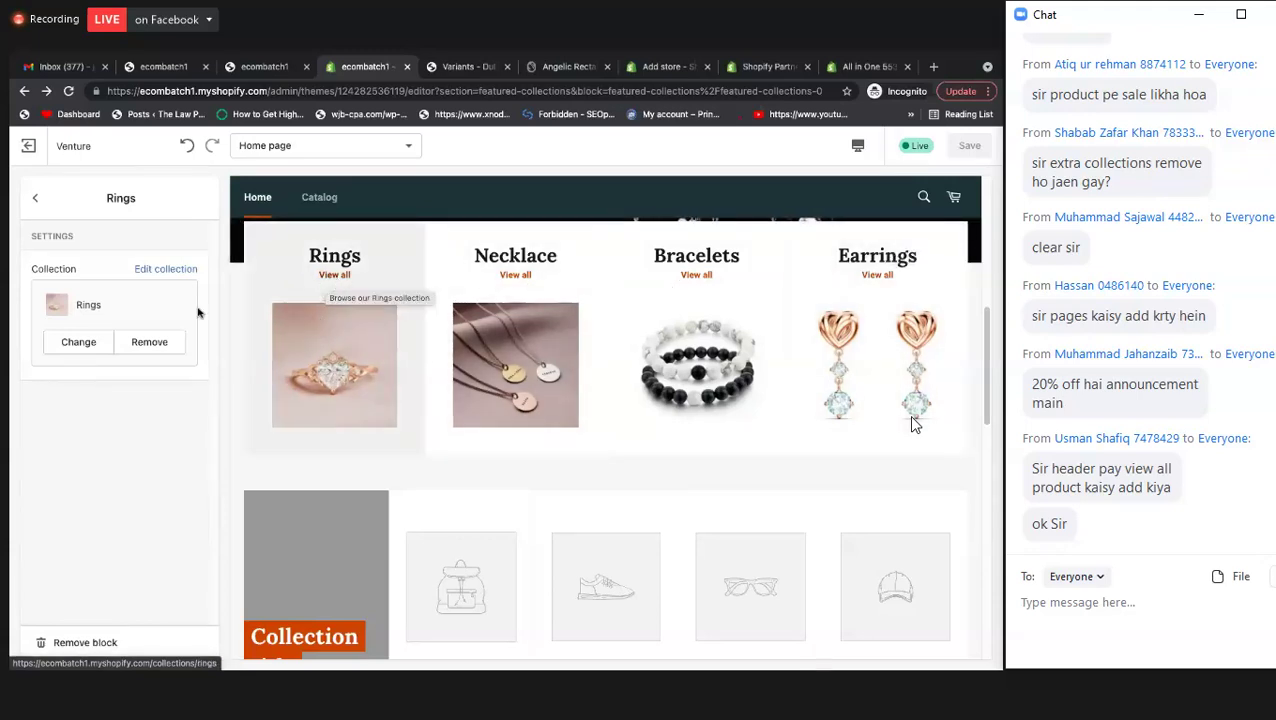
left_click(39, 200)
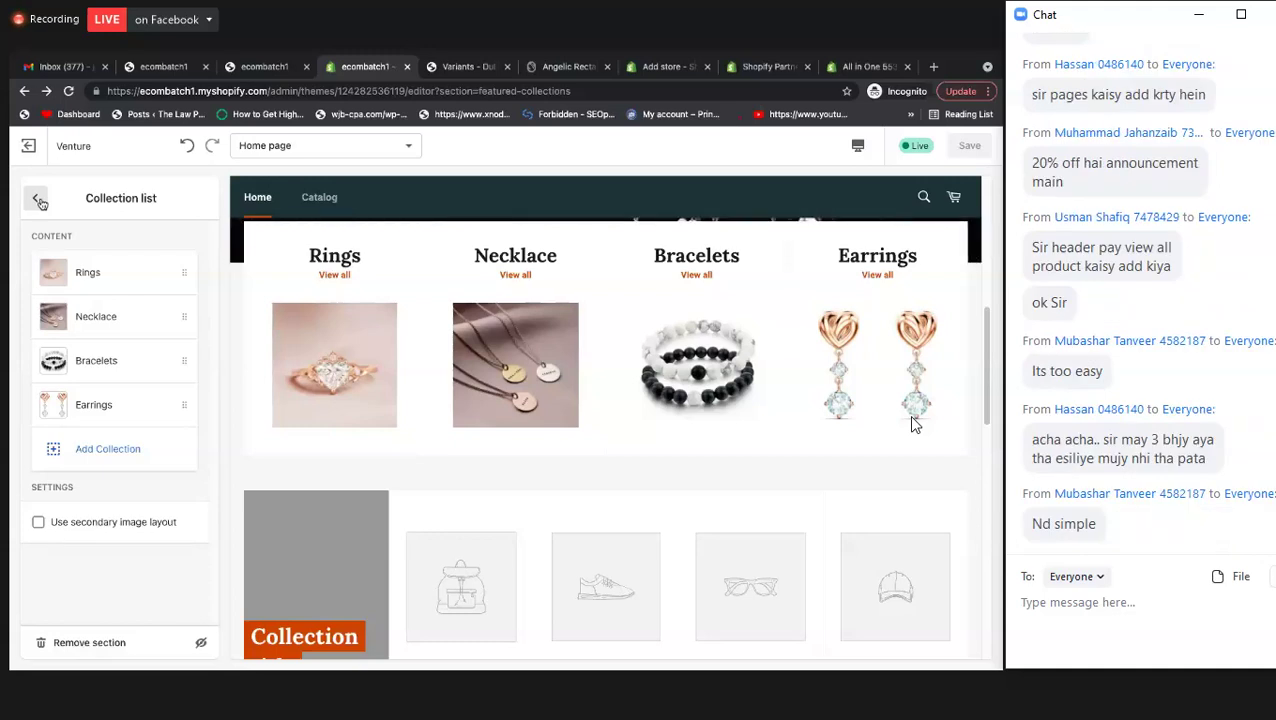
left_click(38, 201)
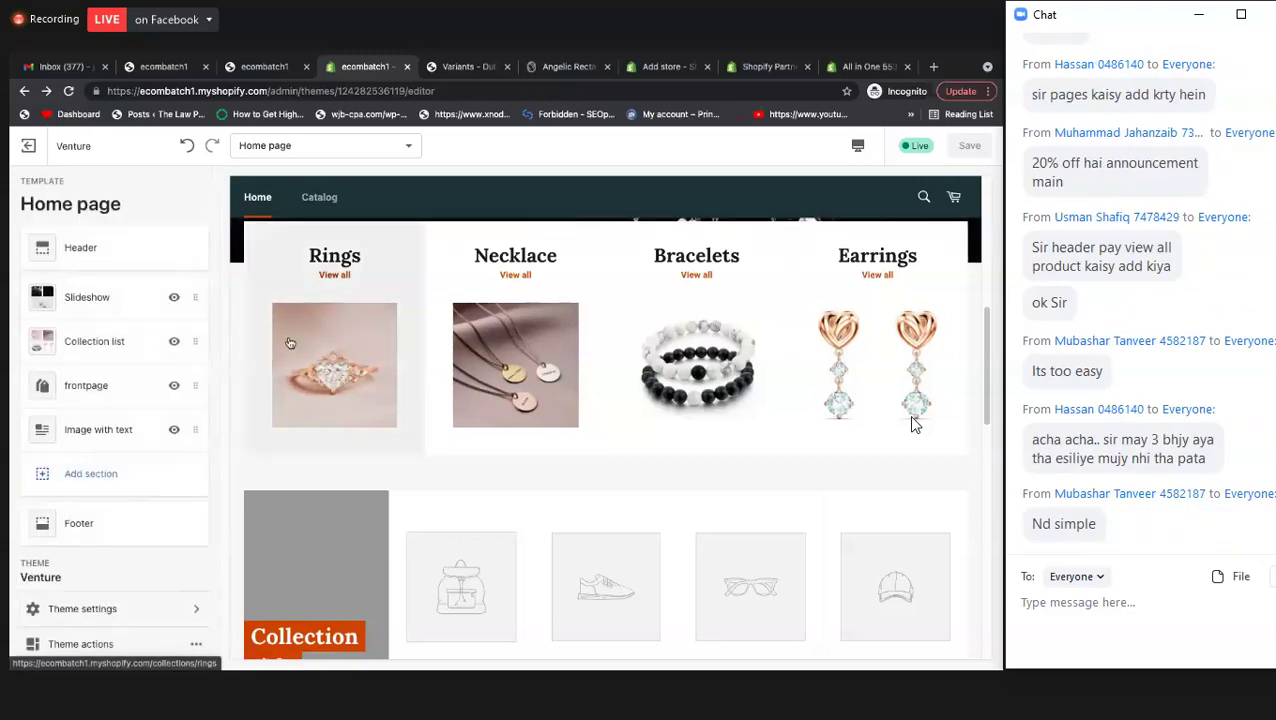
- Change the collection of the frontpage featured collection section to Rings
scroll(430, 385, "down", 3)
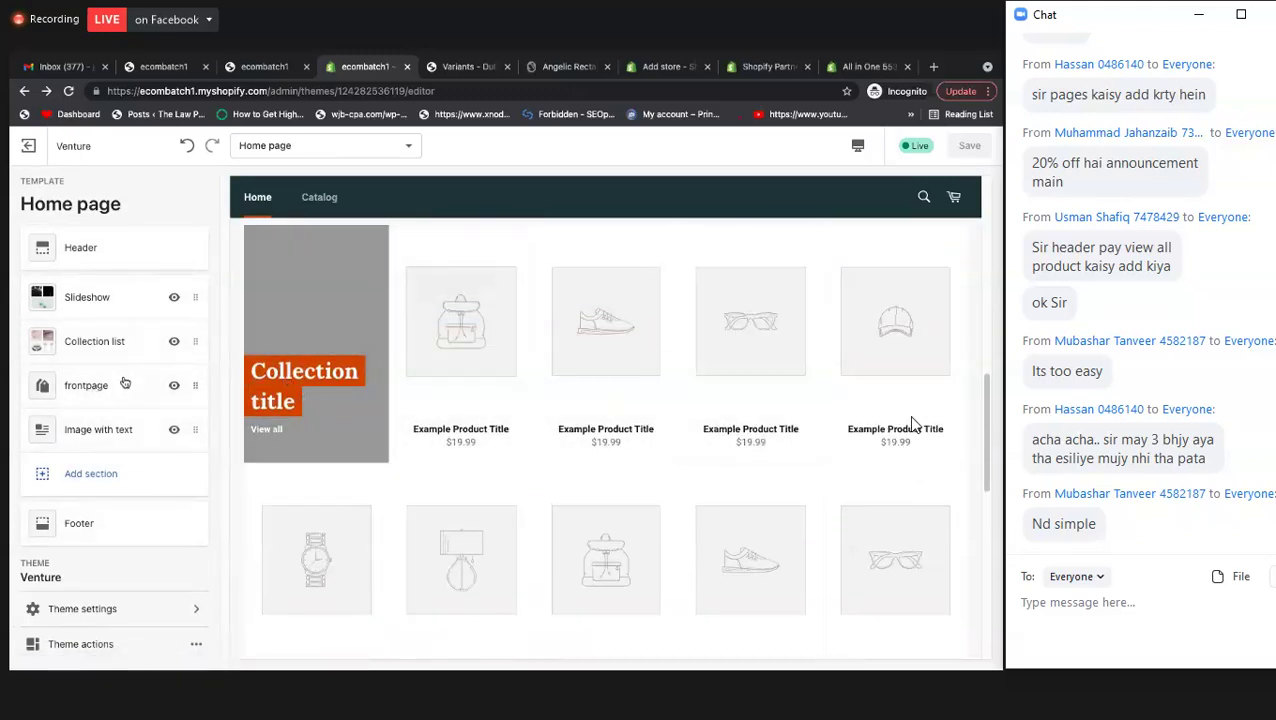
left_click(115, 385)
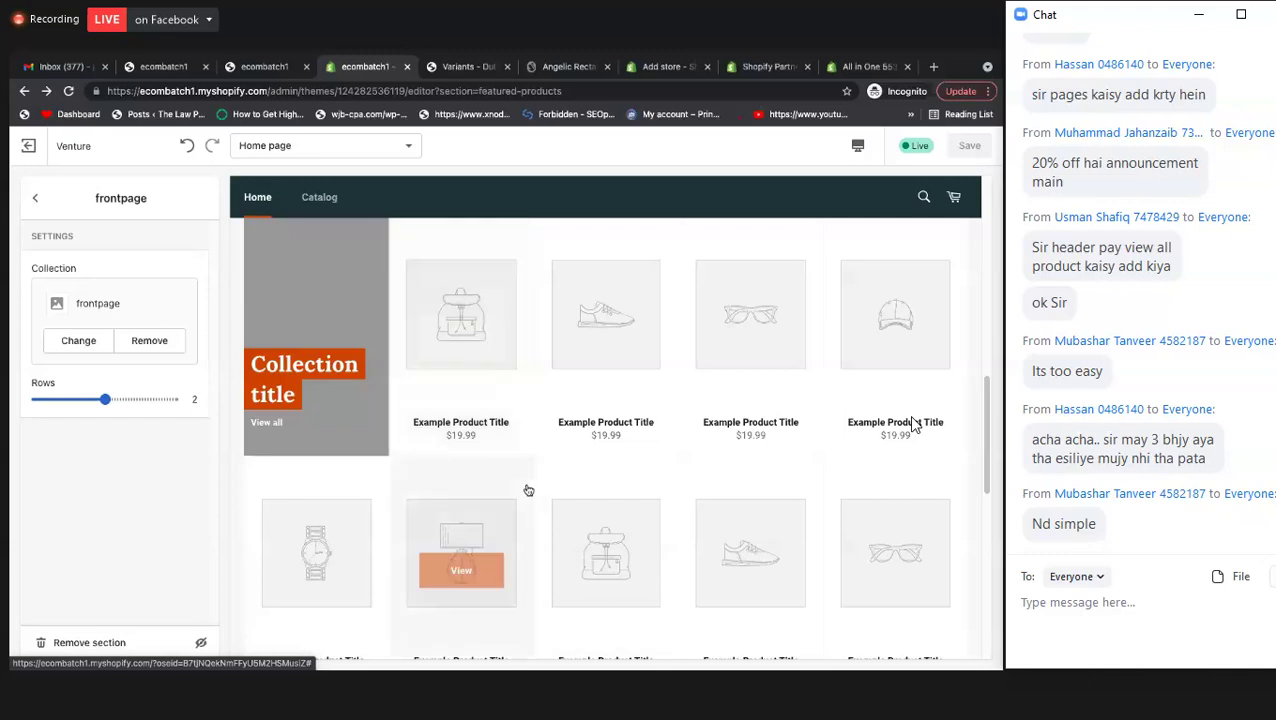
scroll(516, 473, "up", 1)
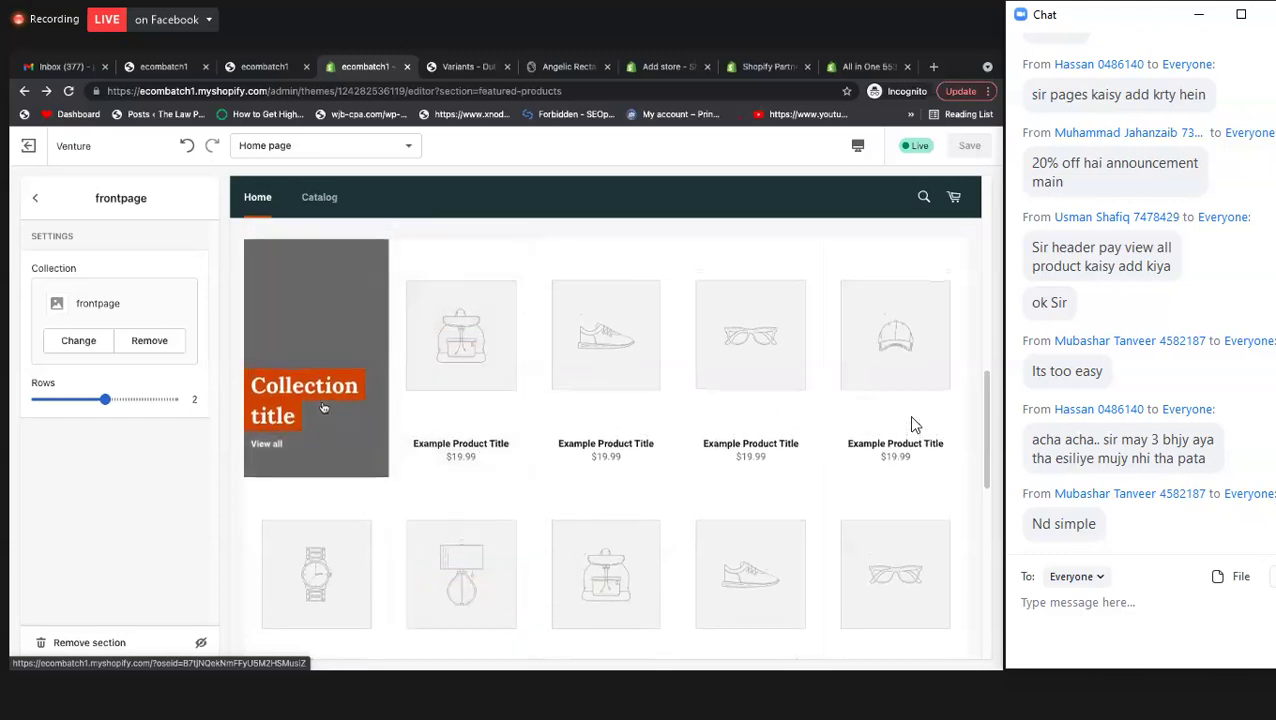
left_click(35, 198)
left_click(96, 390)
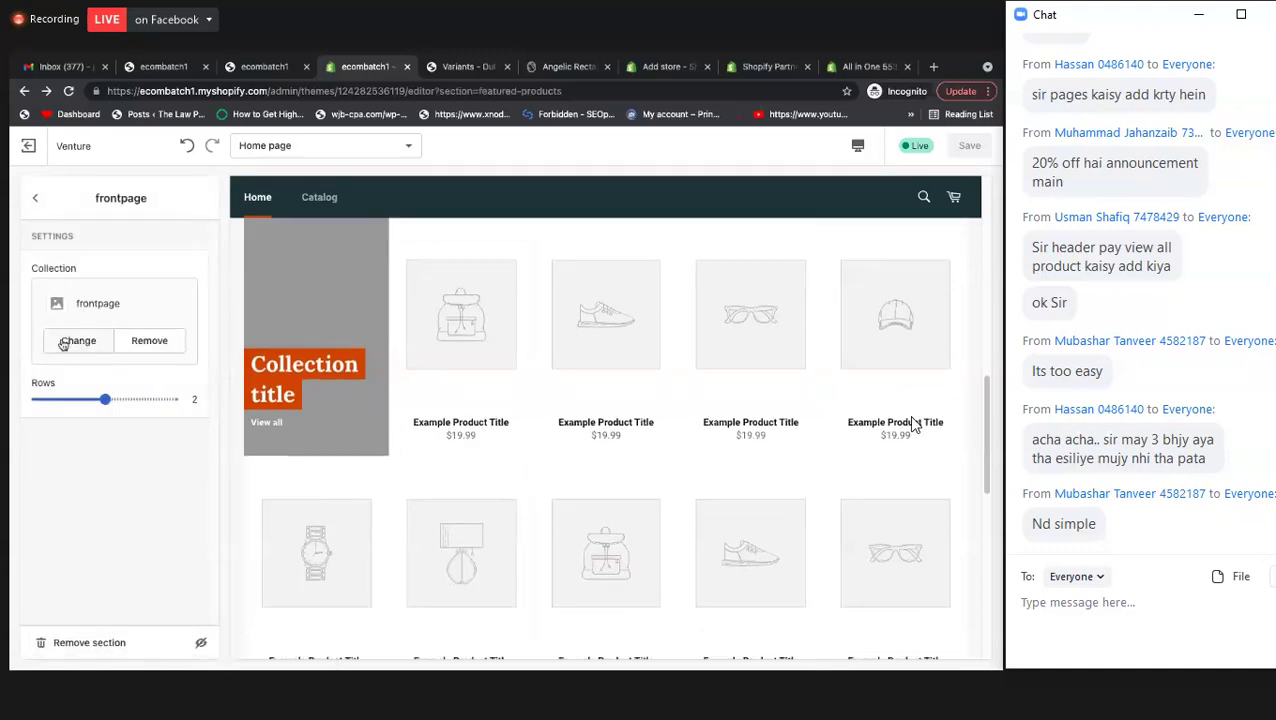
left_click(66, 341)
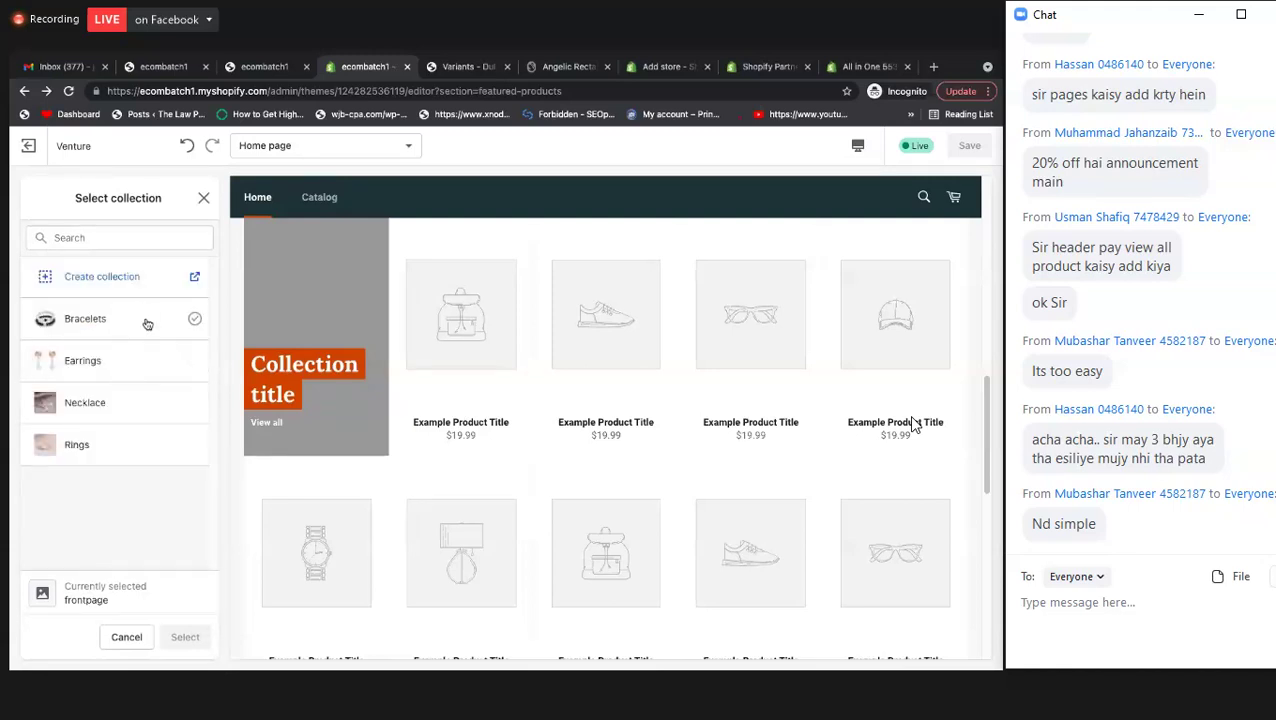
left_click(196, 449)
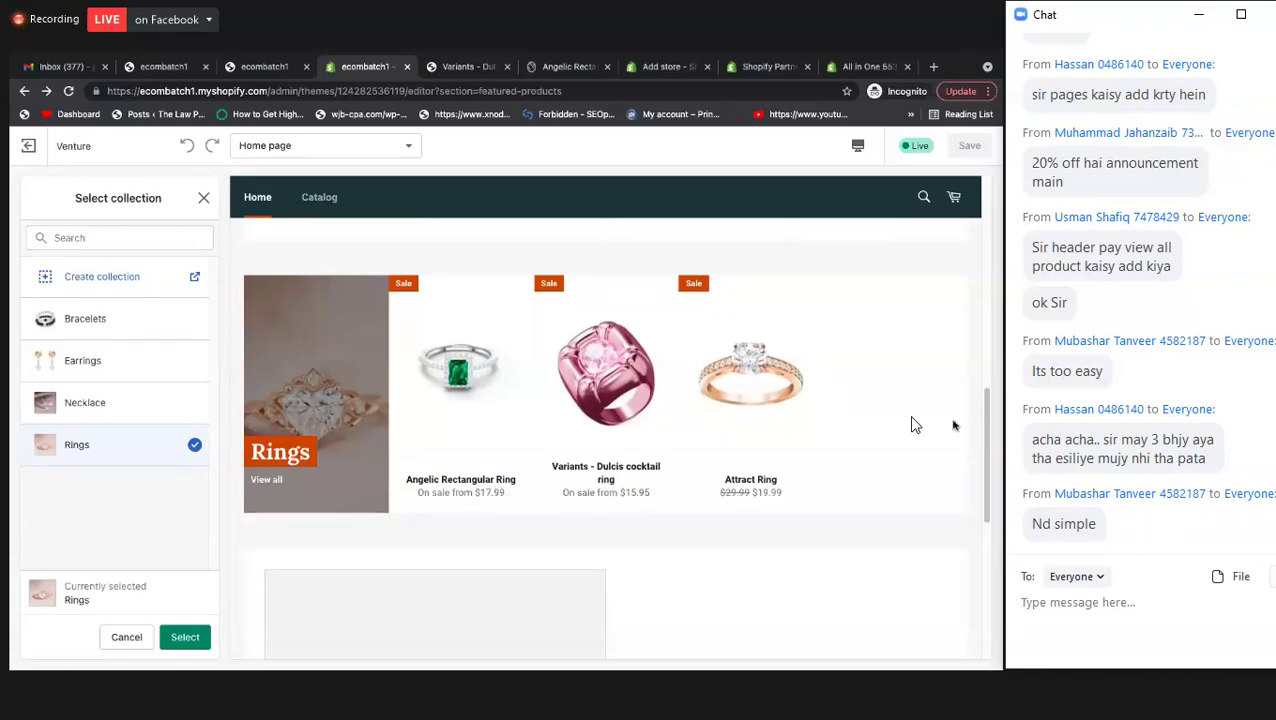
scroll(912, 425, "up", 3)
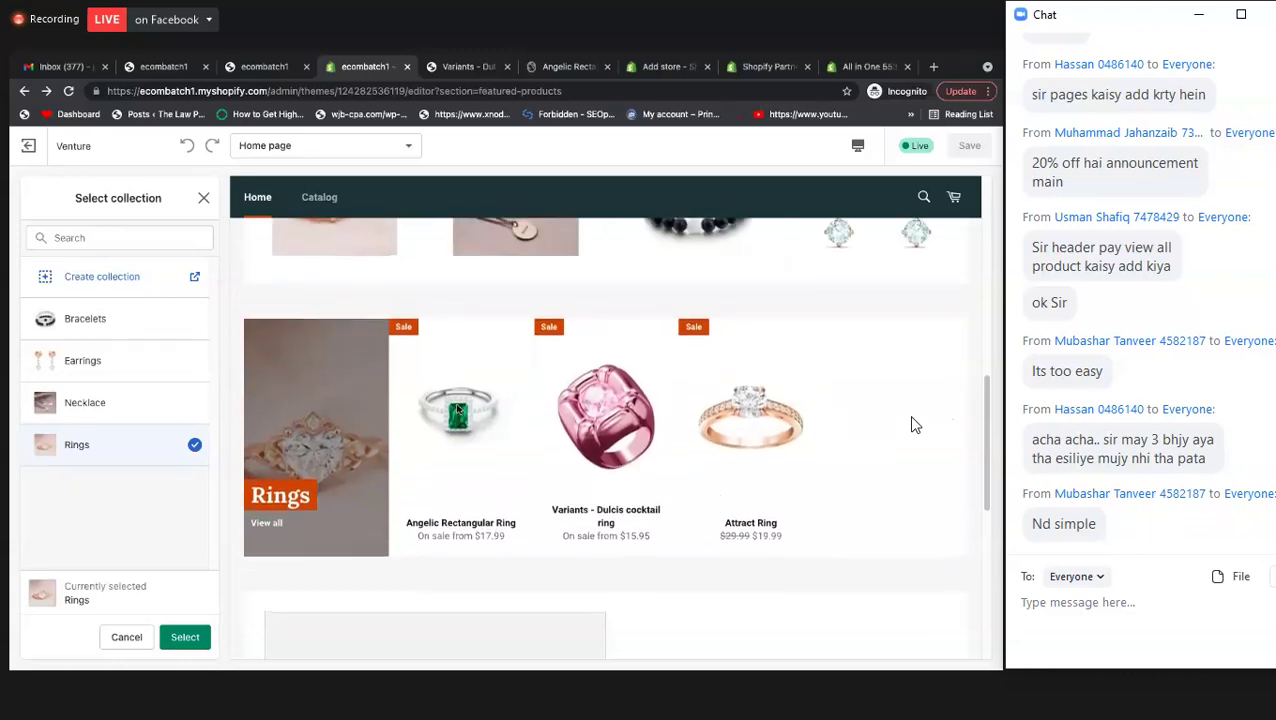
scroll(912, 425, "down", 3)
scroll(912, 425, "down", 1)
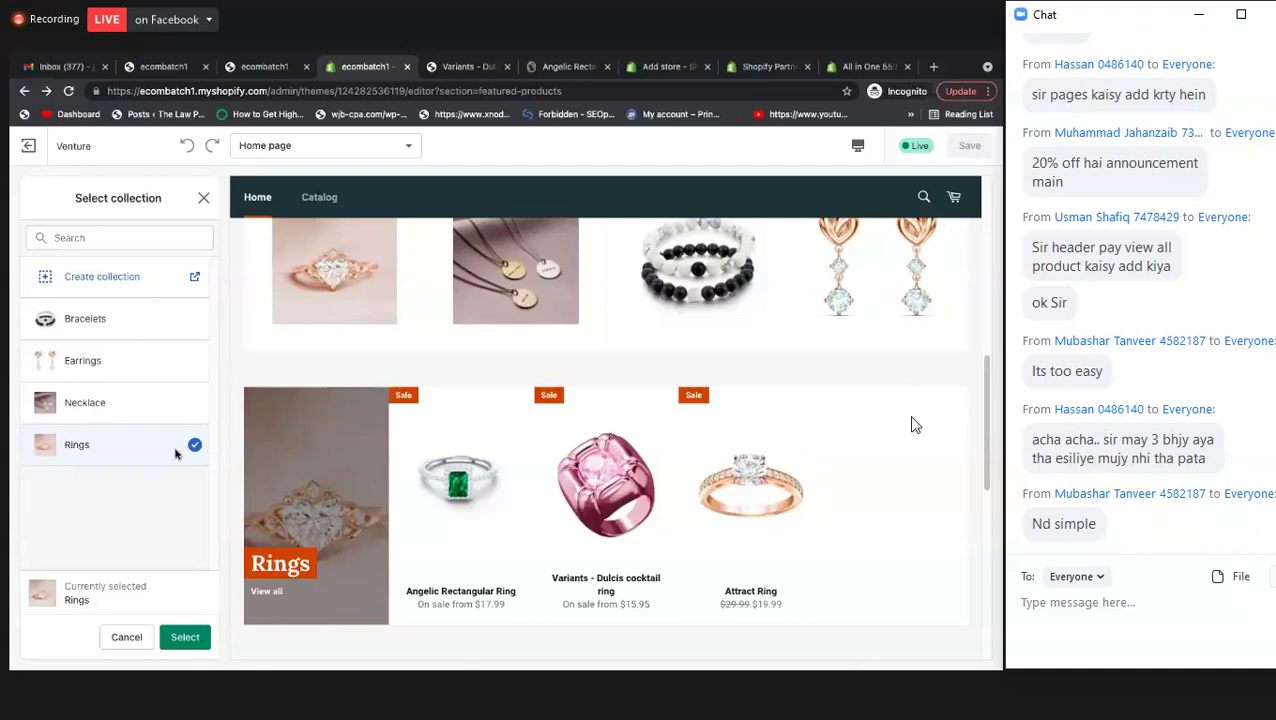
left_click(186, 637)
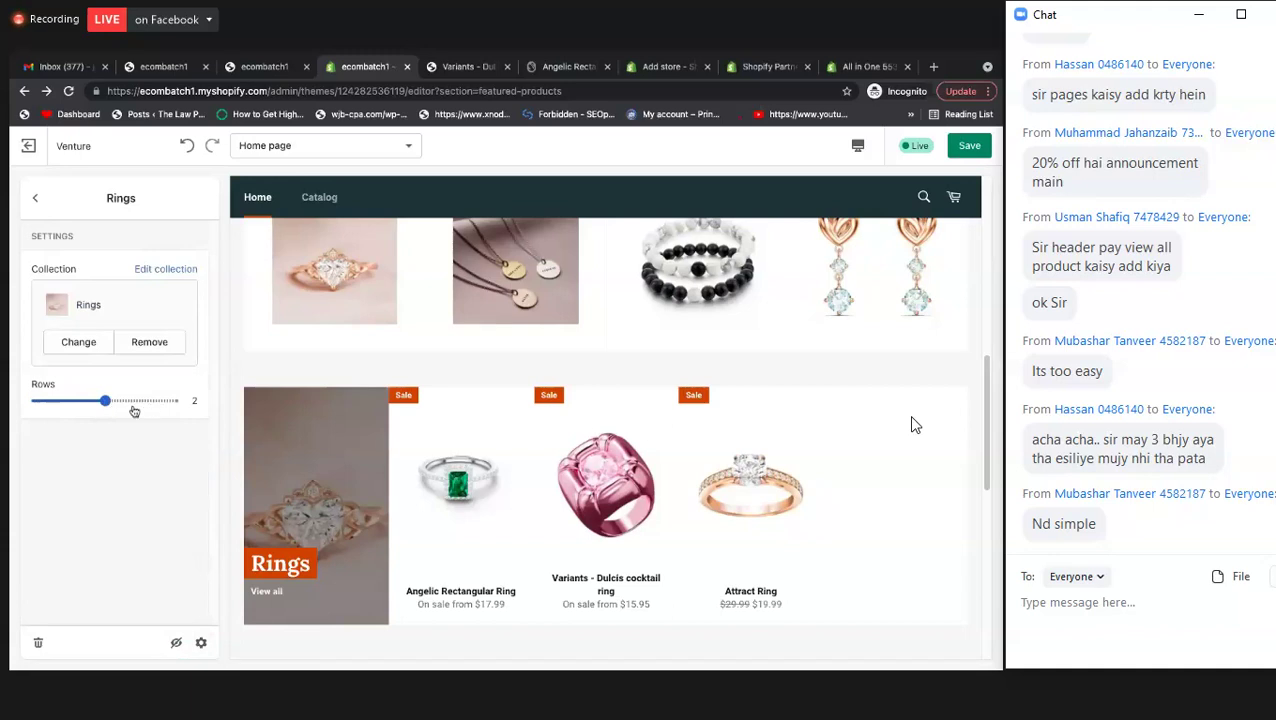
- Set the Rows of the featured Rings collection section to 1
left_click_drag(101, 401, 50, 401)
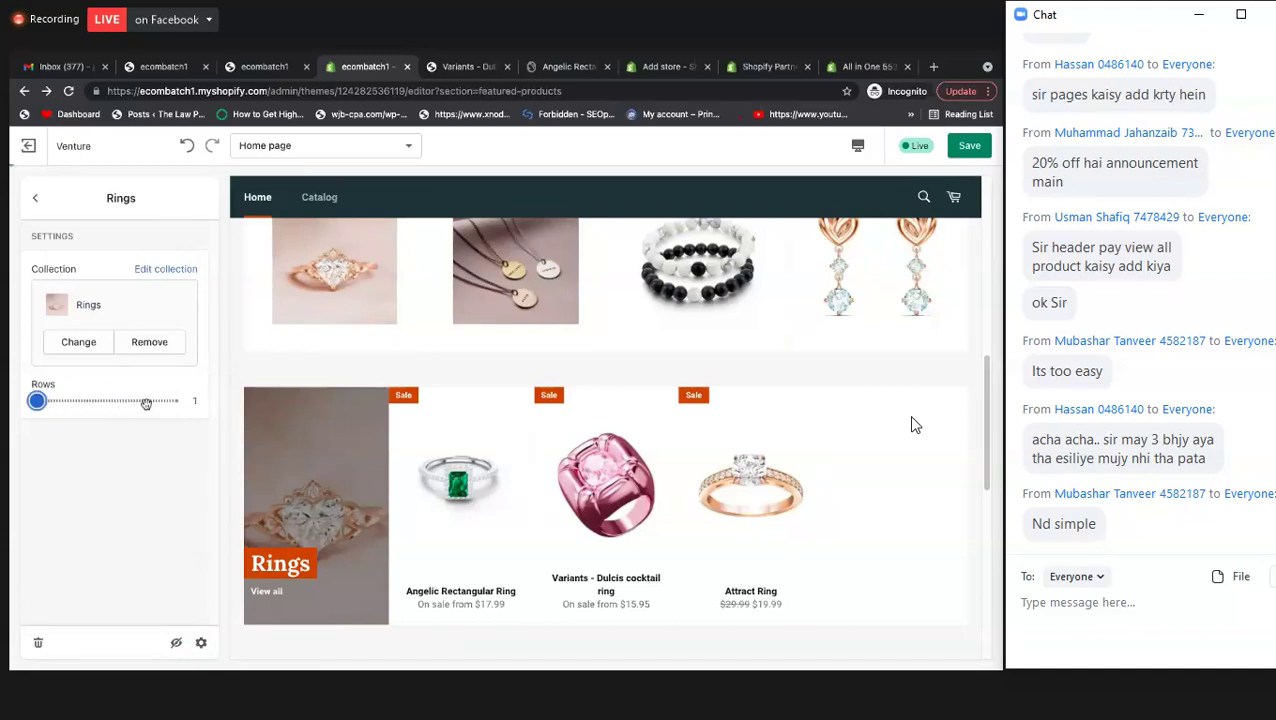
key("Right")
key("Right")
left_click(49, 404)
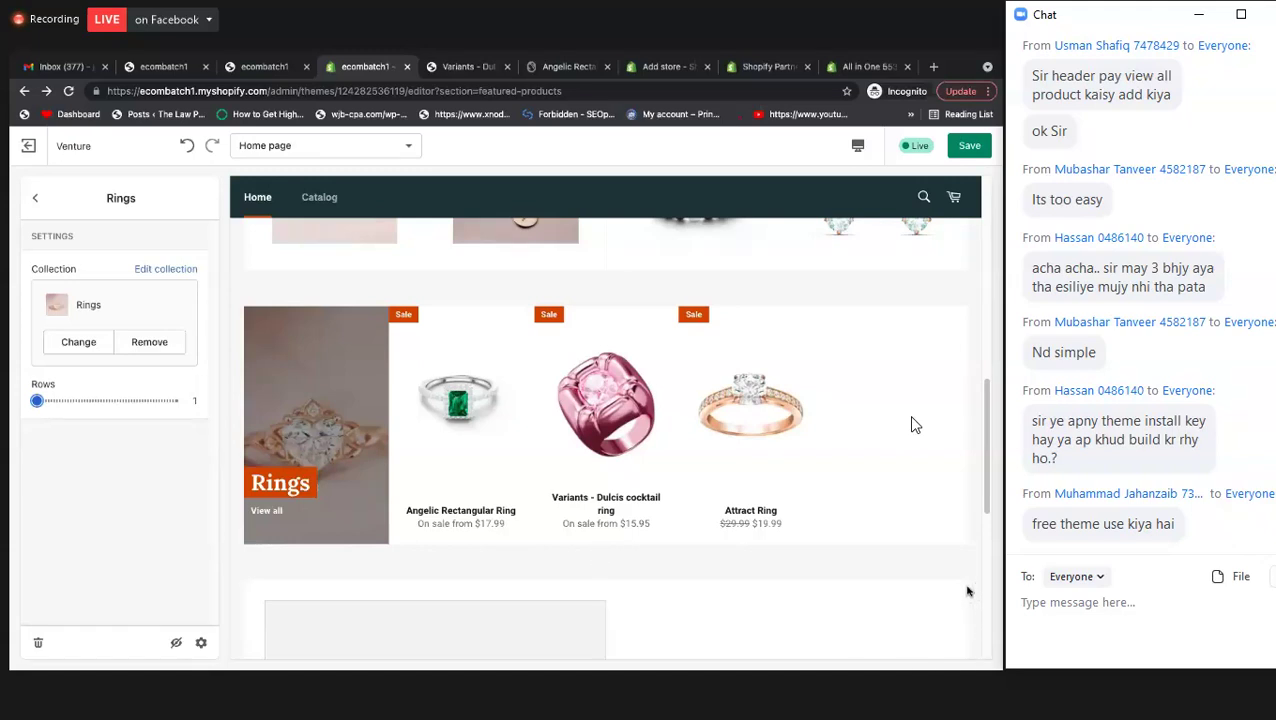
- Compare the edited home page with the storefront preview in the other browser tab, and return to the featured Rings section
scroll(517, 408, "up", 10)
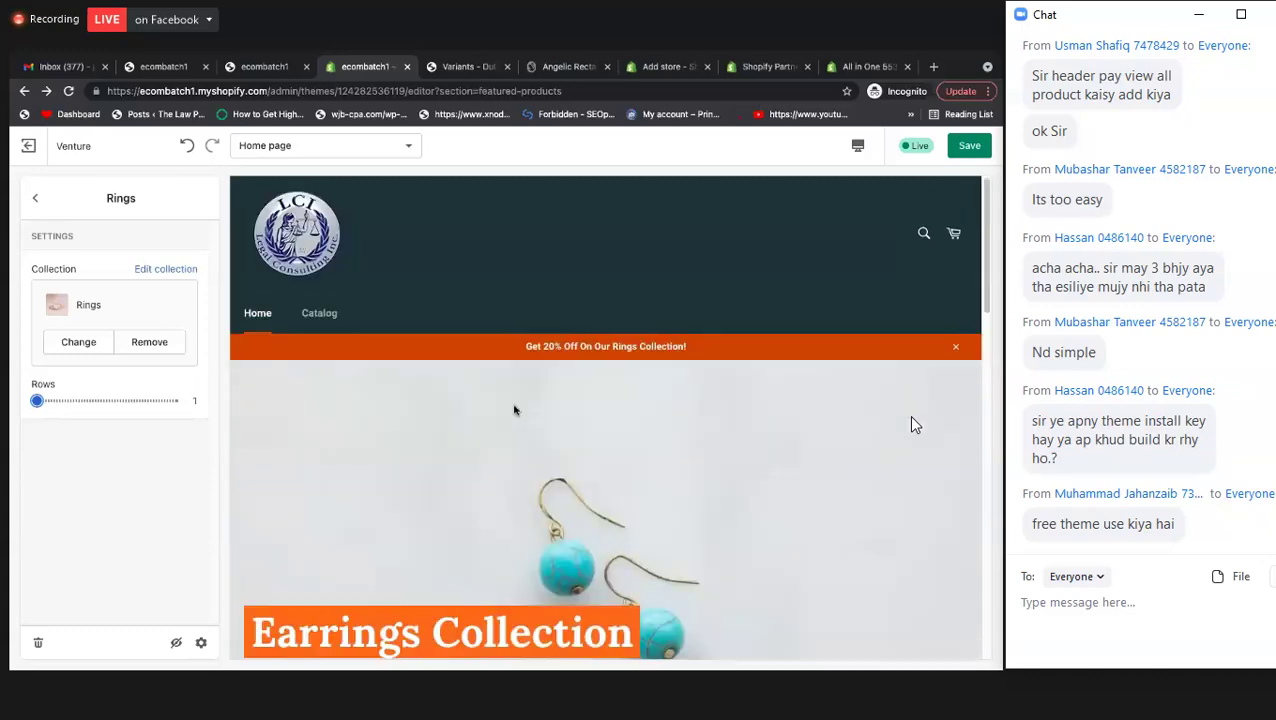
scroll(912, 425, "down", 5)
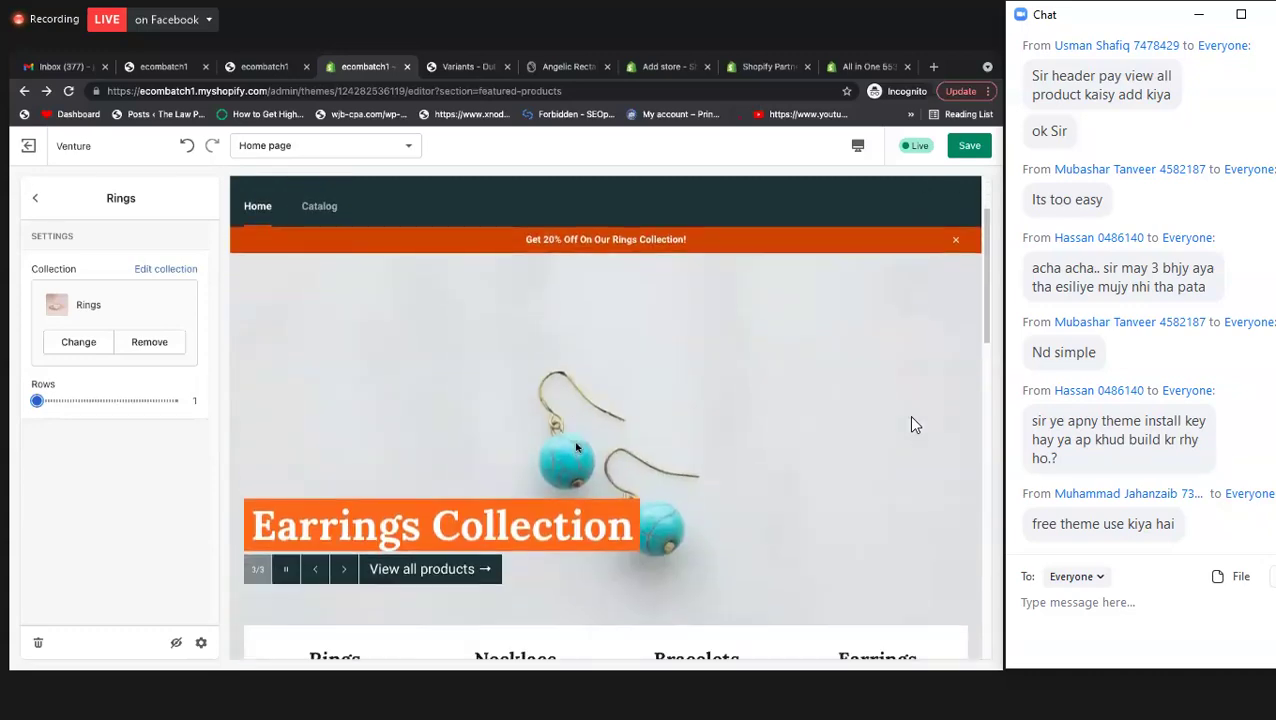
left_click(262, 66)
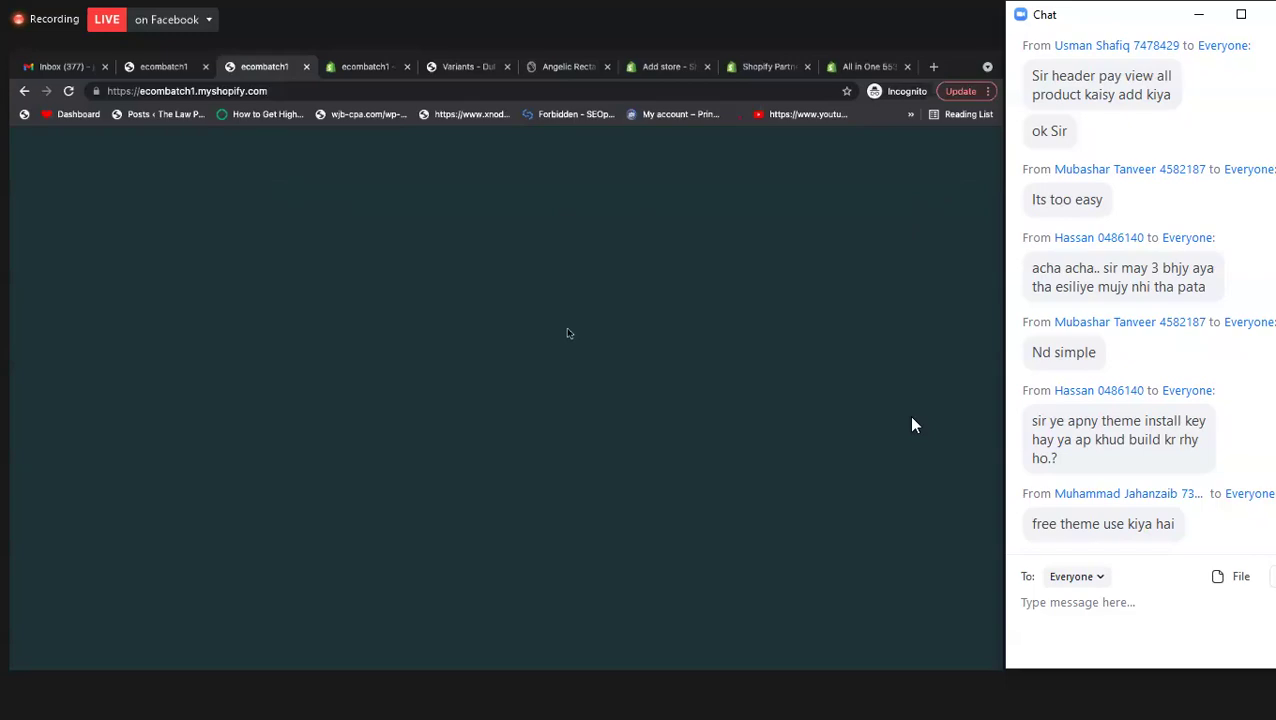
scroll(567, 333, "down", 15)
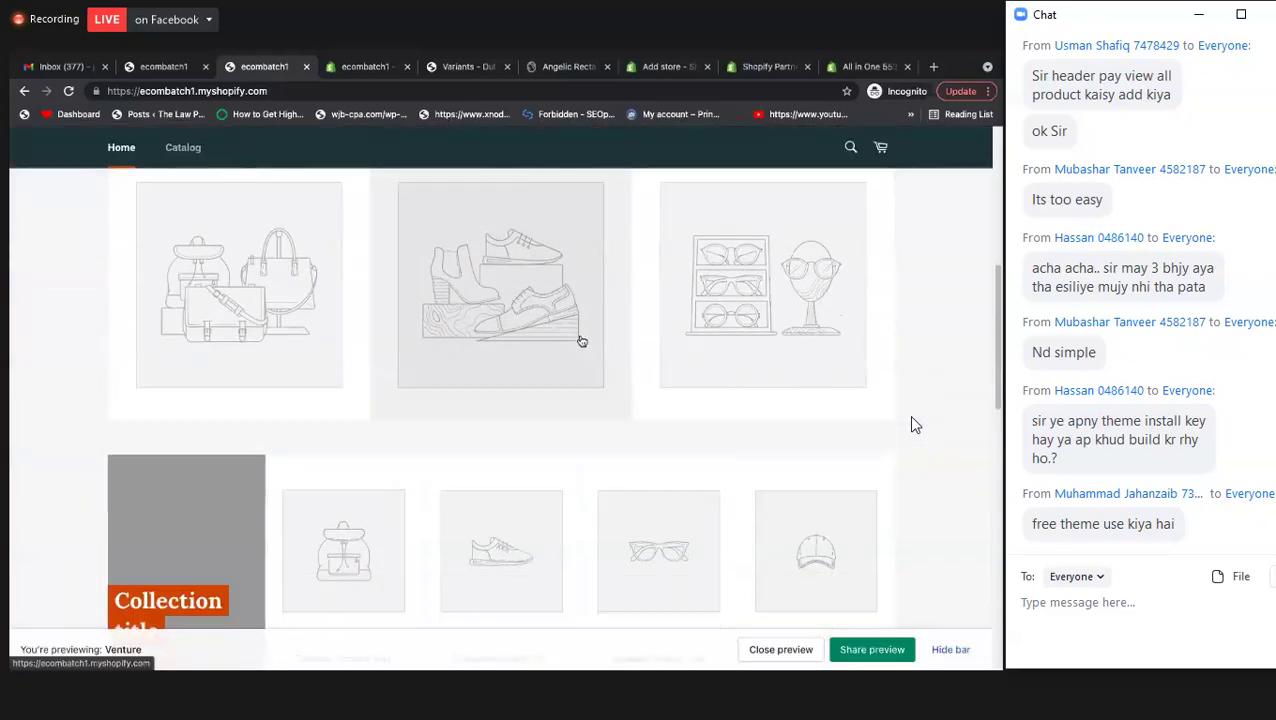
left_click(363, 72)
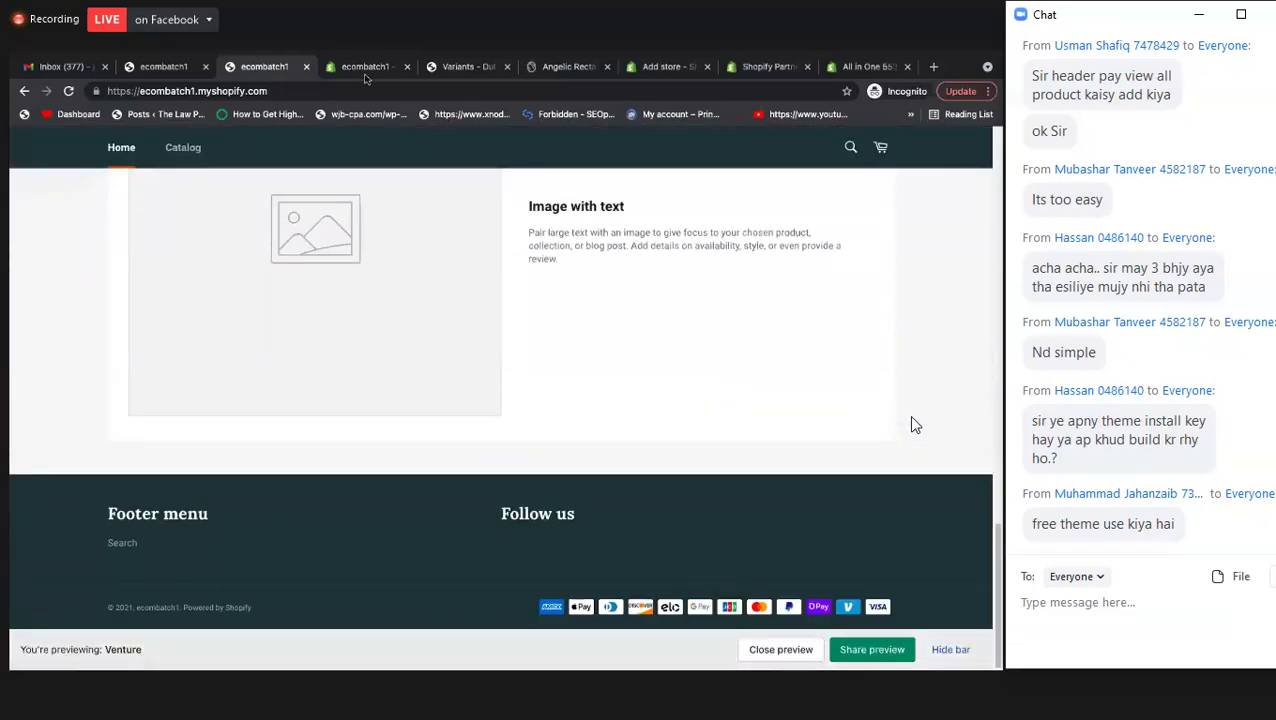
scroll(594, 407, "down", 2)
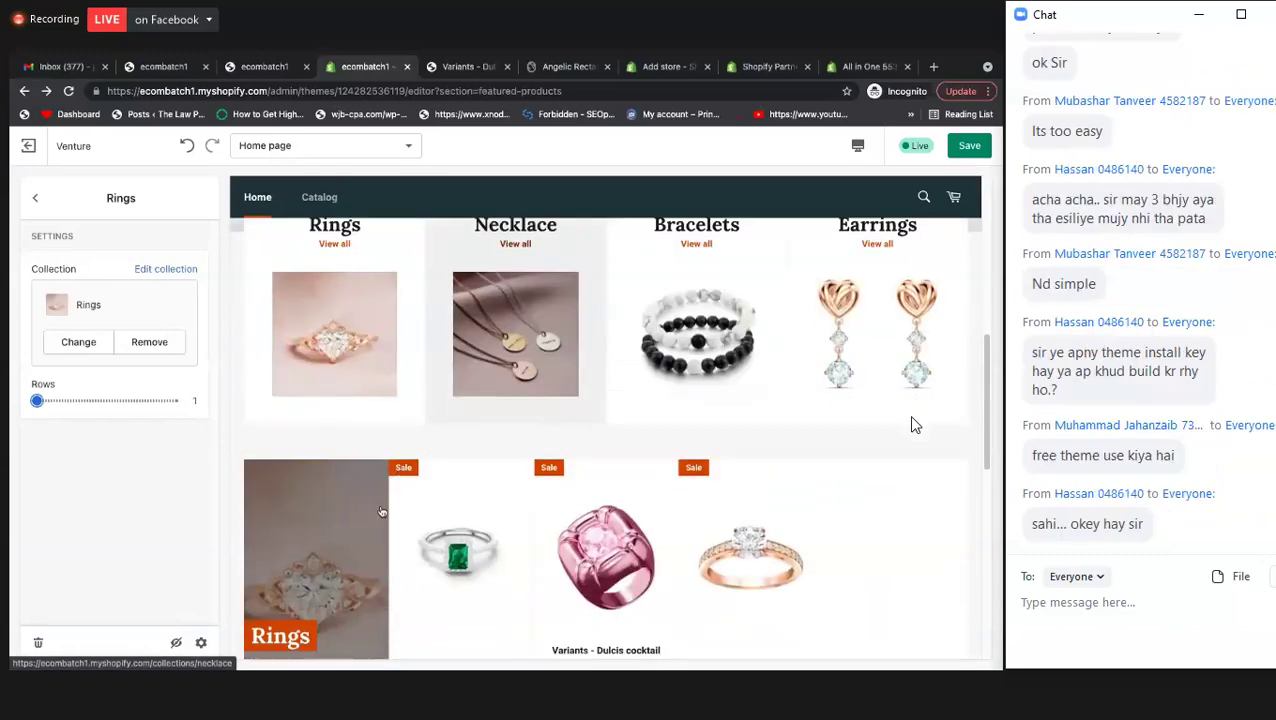
scroll(384, 500, "down", 4)
scroll(390, 483, "up", 2)
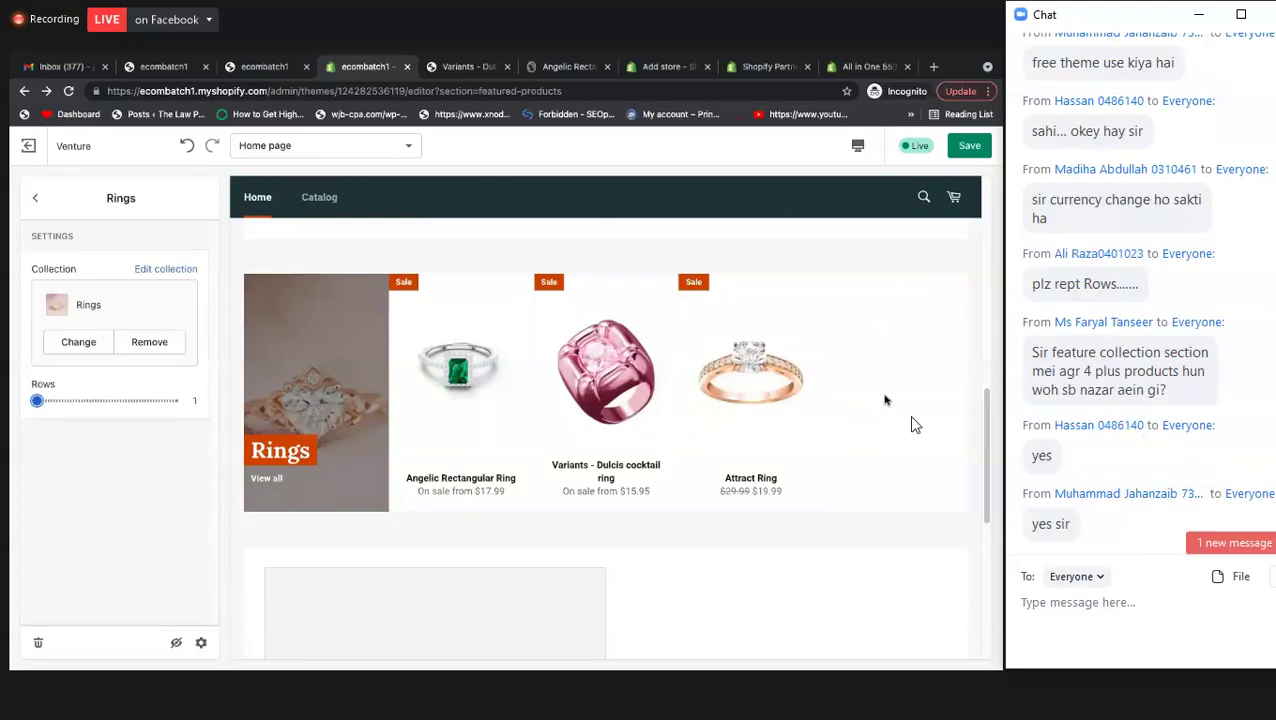
- Try the featured Rings section with 2 and 3 rows, restore it to 1 row, and return to the section list
left_click_drag(37, 400, 105, 400)
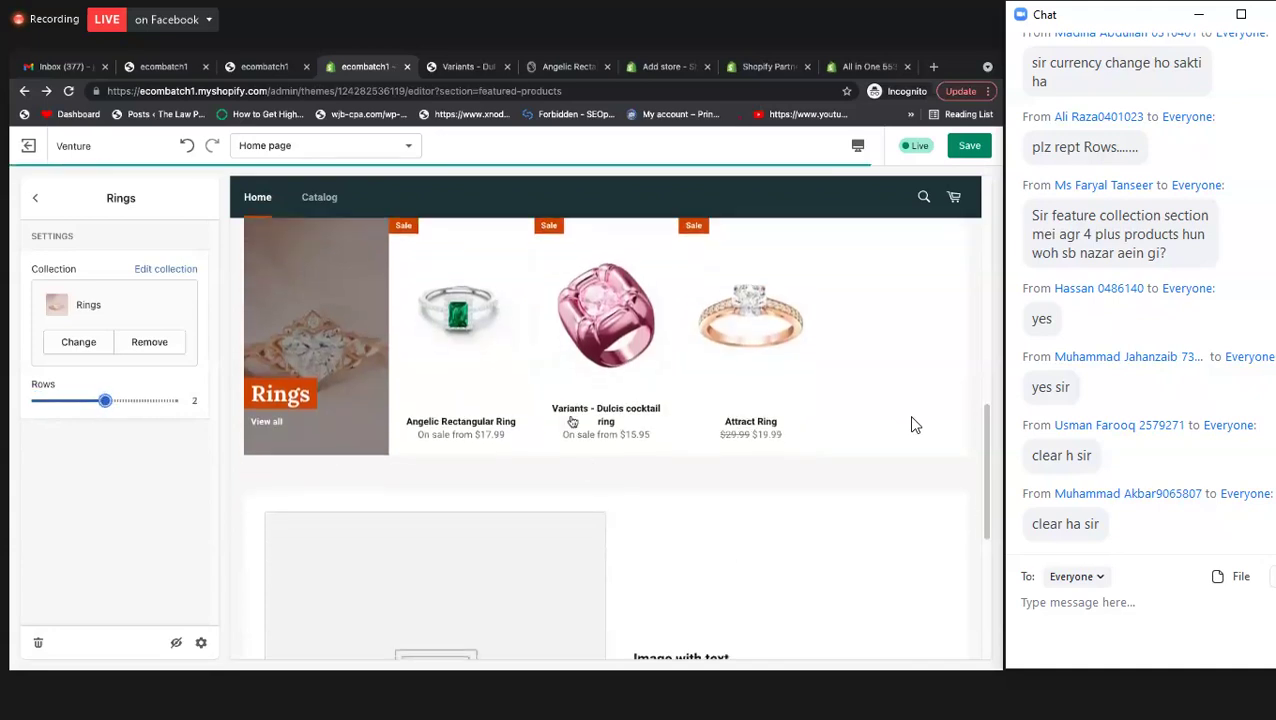
left_click(172, 400)
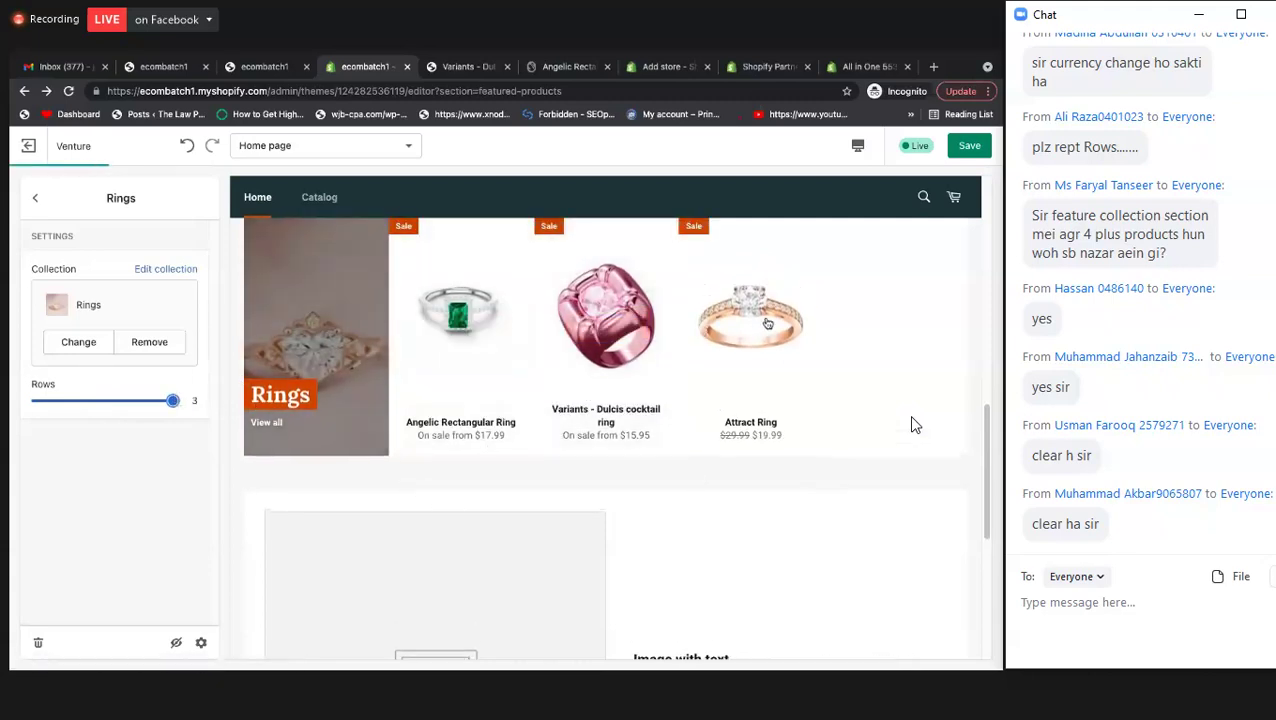
left_click(36, 400)
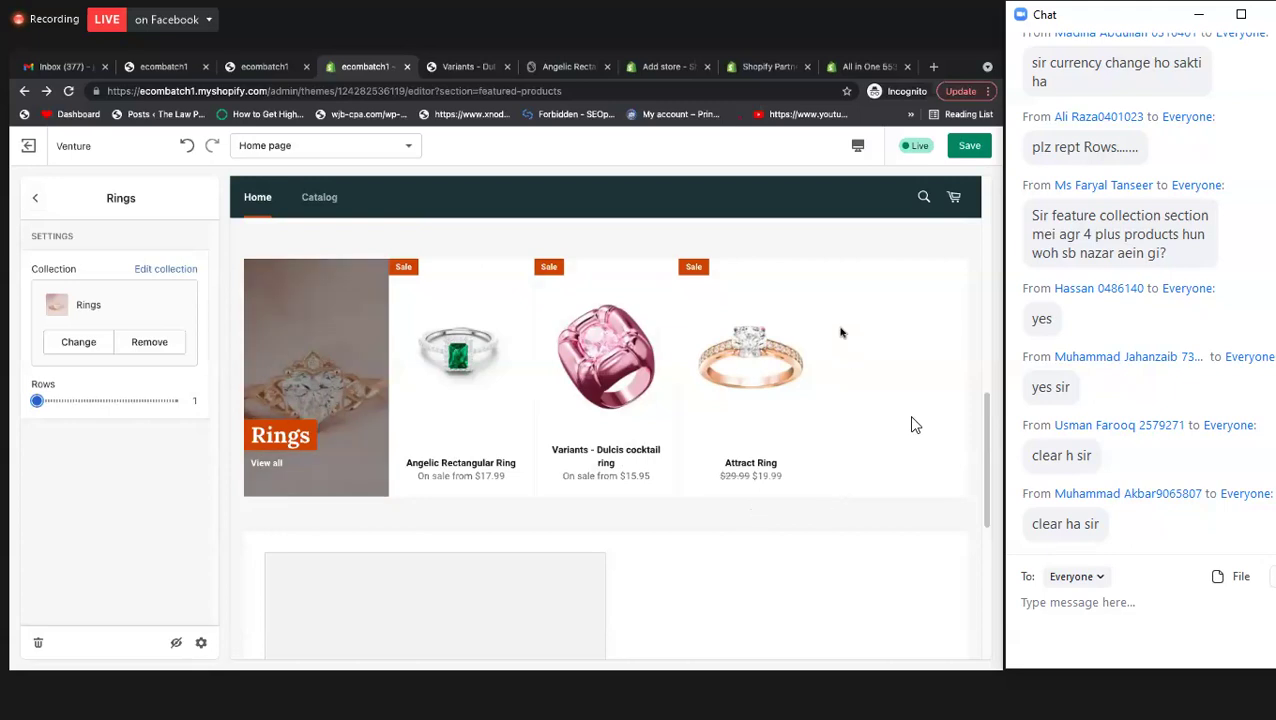
left_click(35, 202)
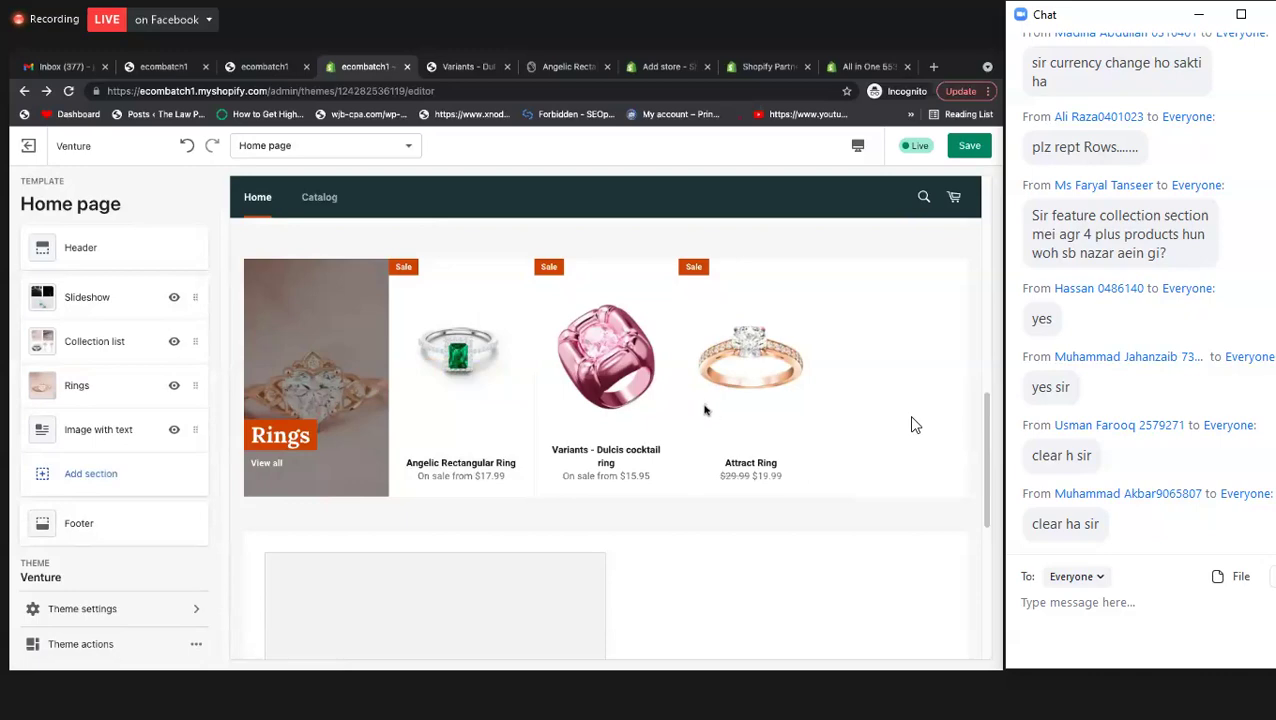
- Review the home page preview from the header through the Collection list and featured Rings products to the Image with text section
scroll(705, 410, "up", 10)
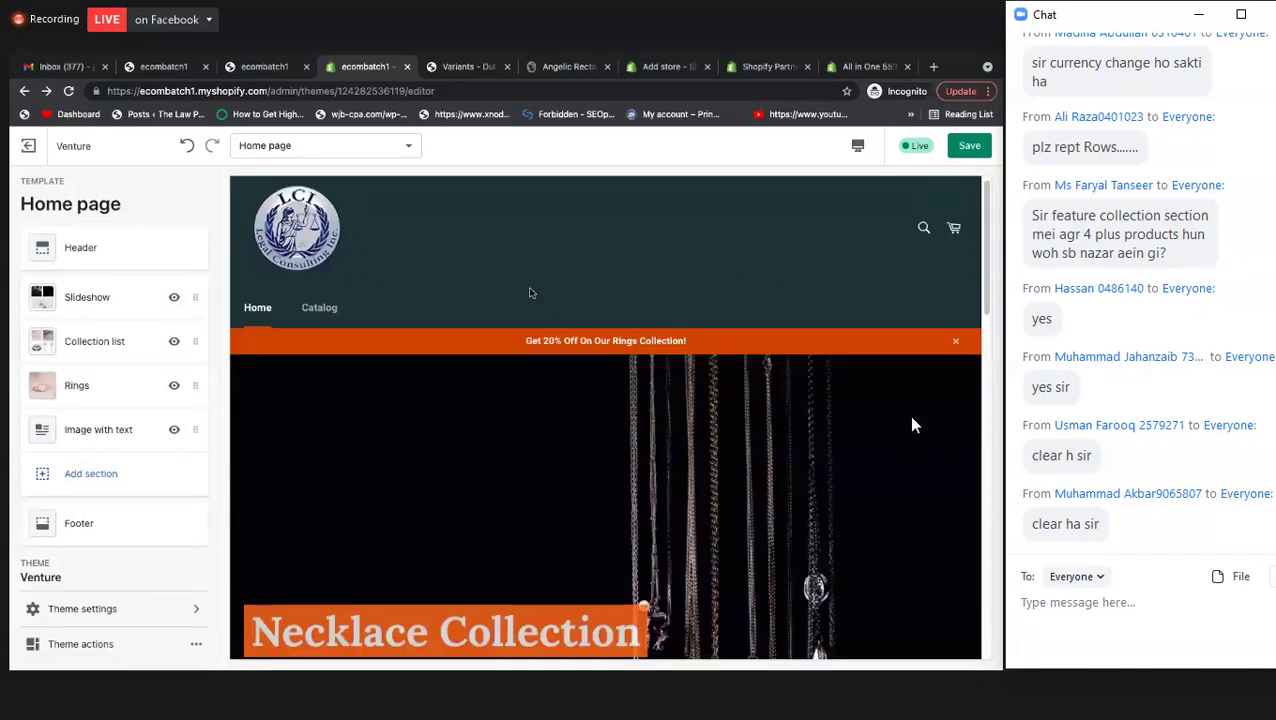
scroll(521, 322, "down", 5)
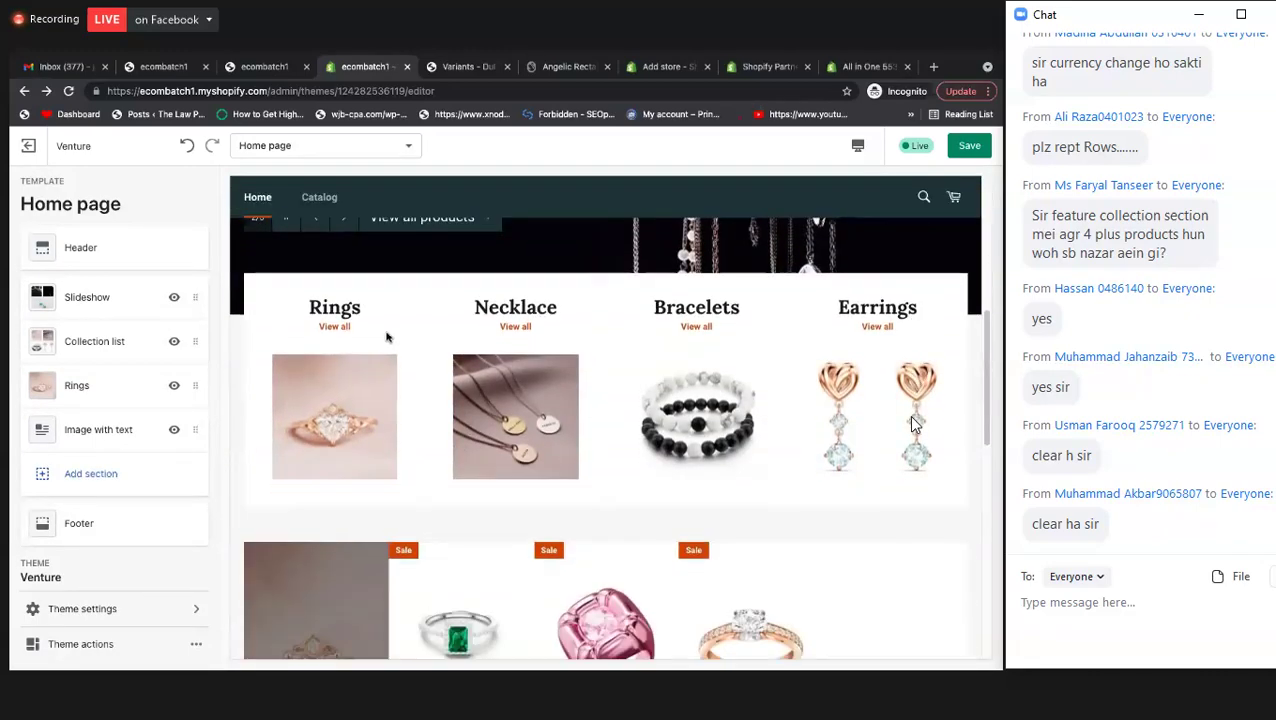
scroll(388, 337, "down", 3)
scroll(912, 424, "down", 5)
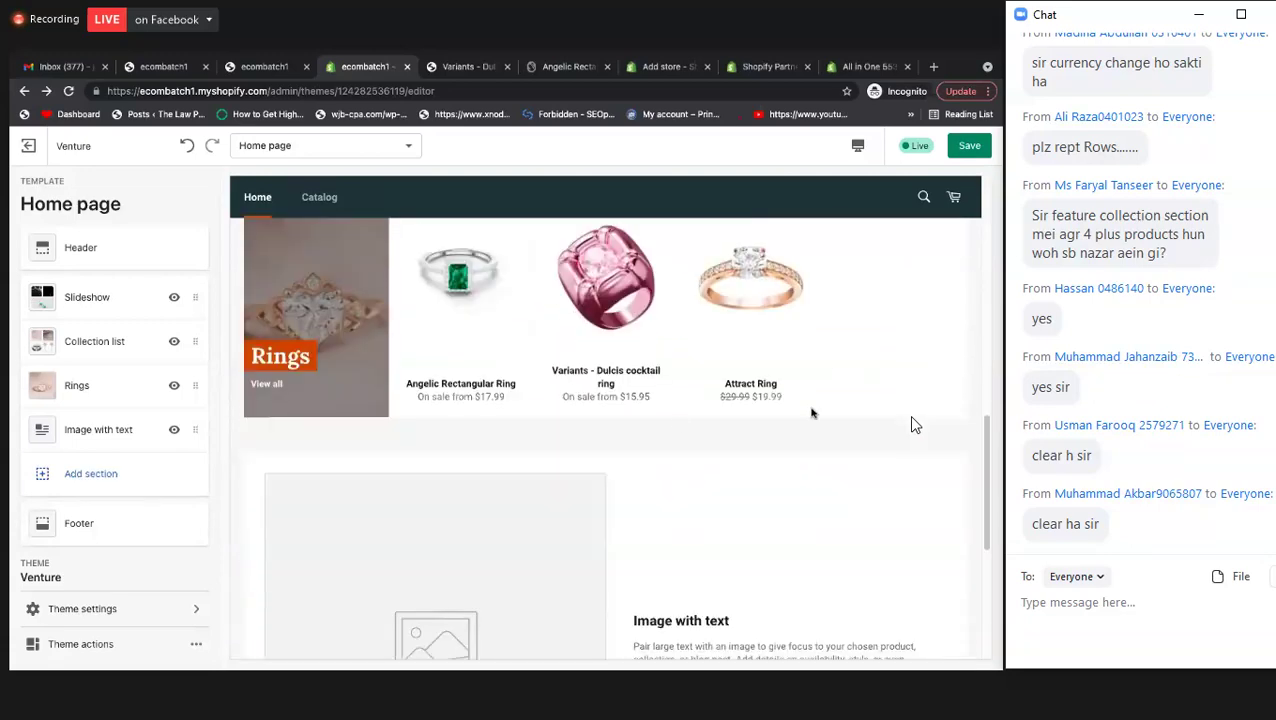
scroll(912, 424, "down", 4)
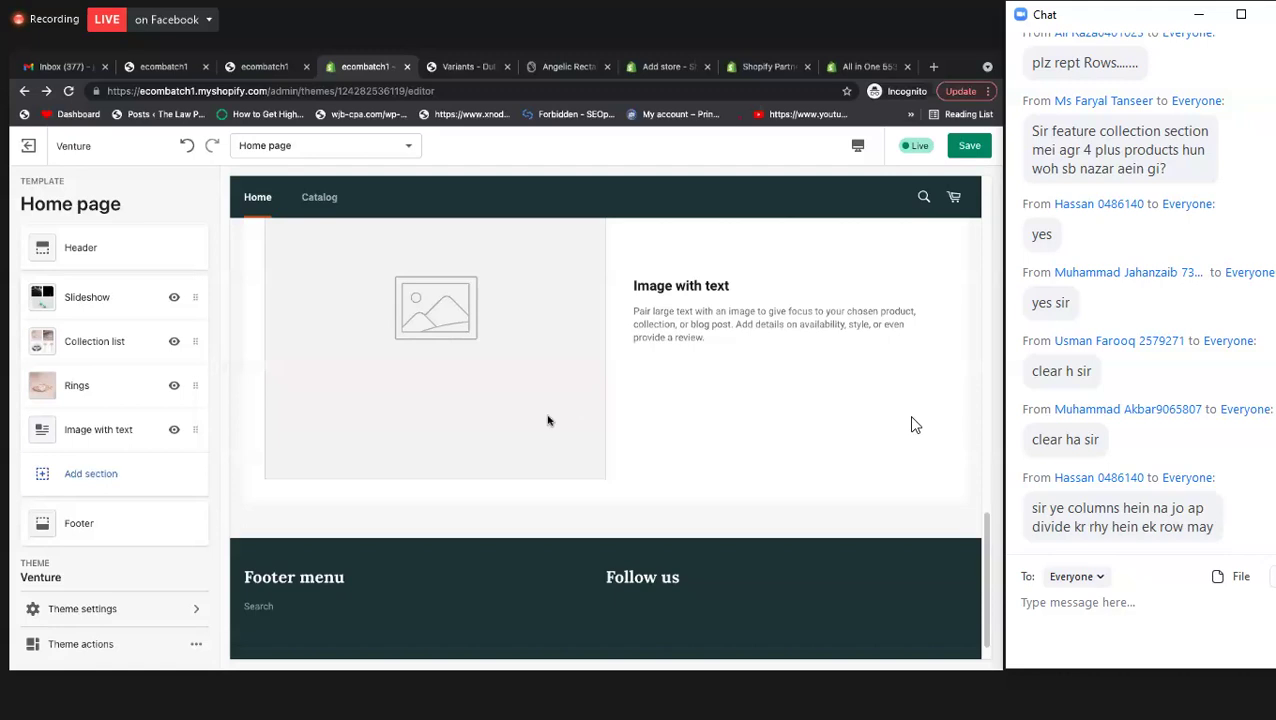
scroll(912, 424, "up", 3)
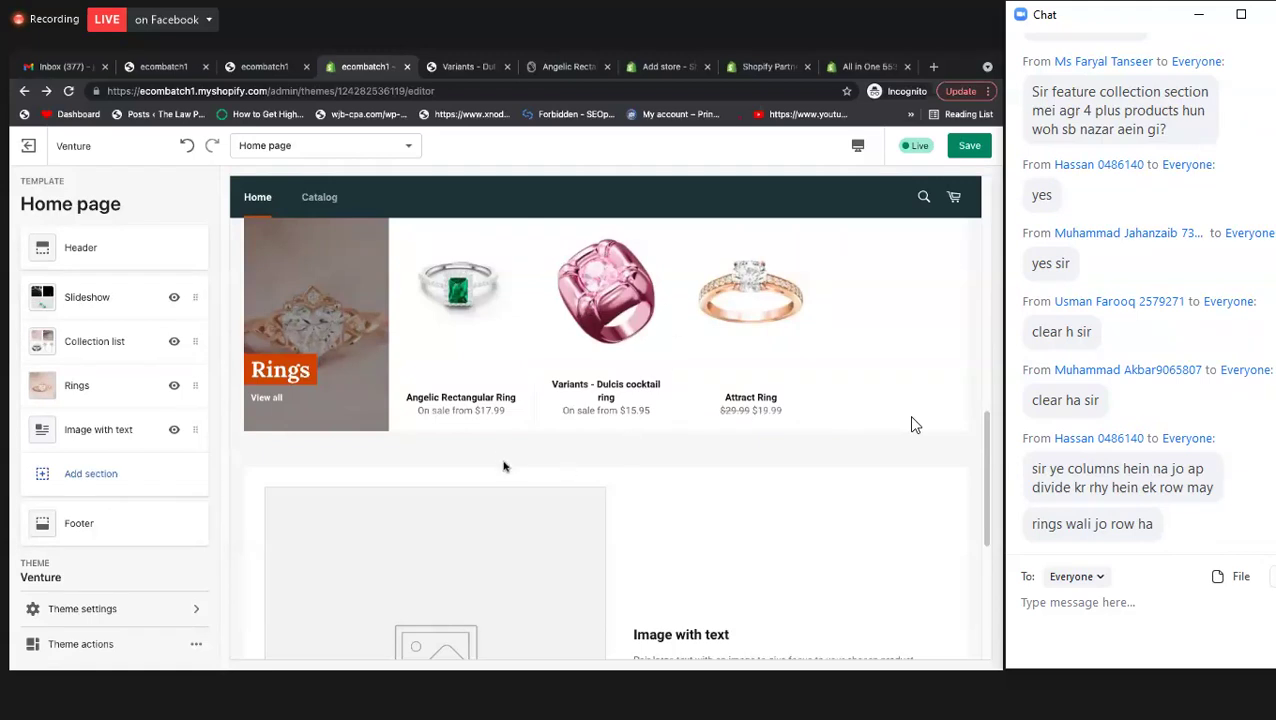
scroll(912, 424, "up", 1)
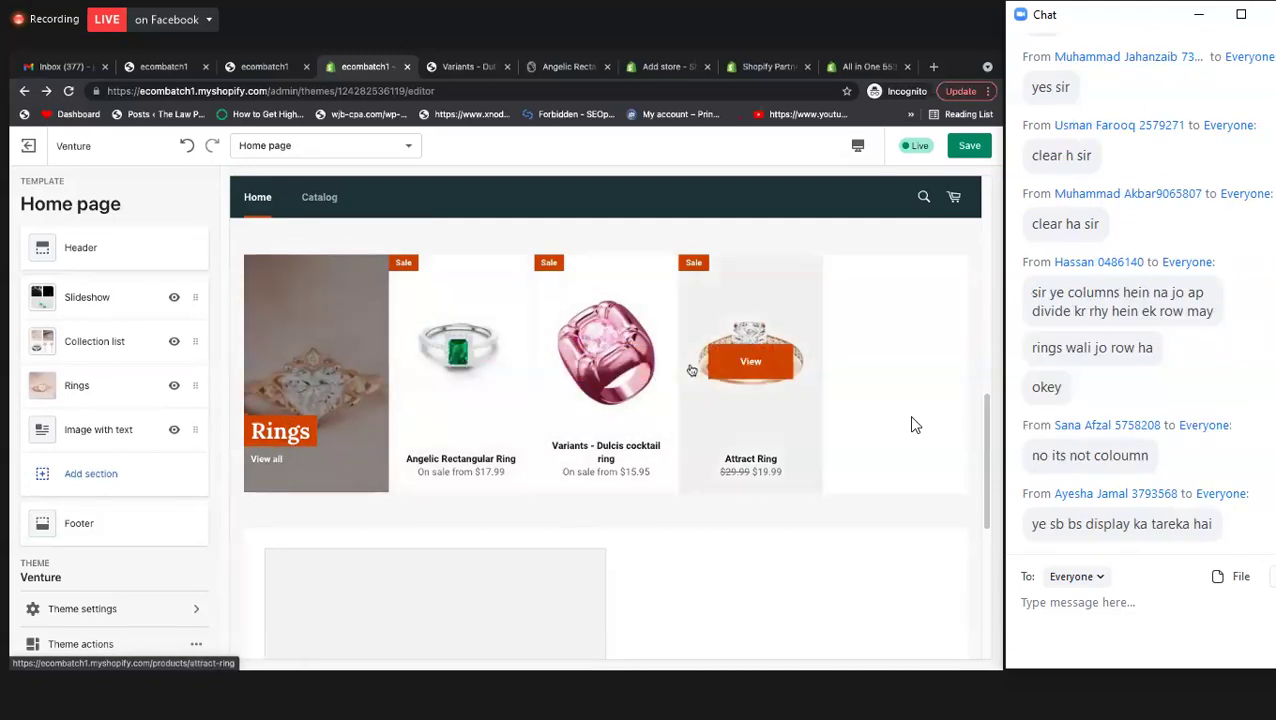
scroll(540, 390, "down", 1)
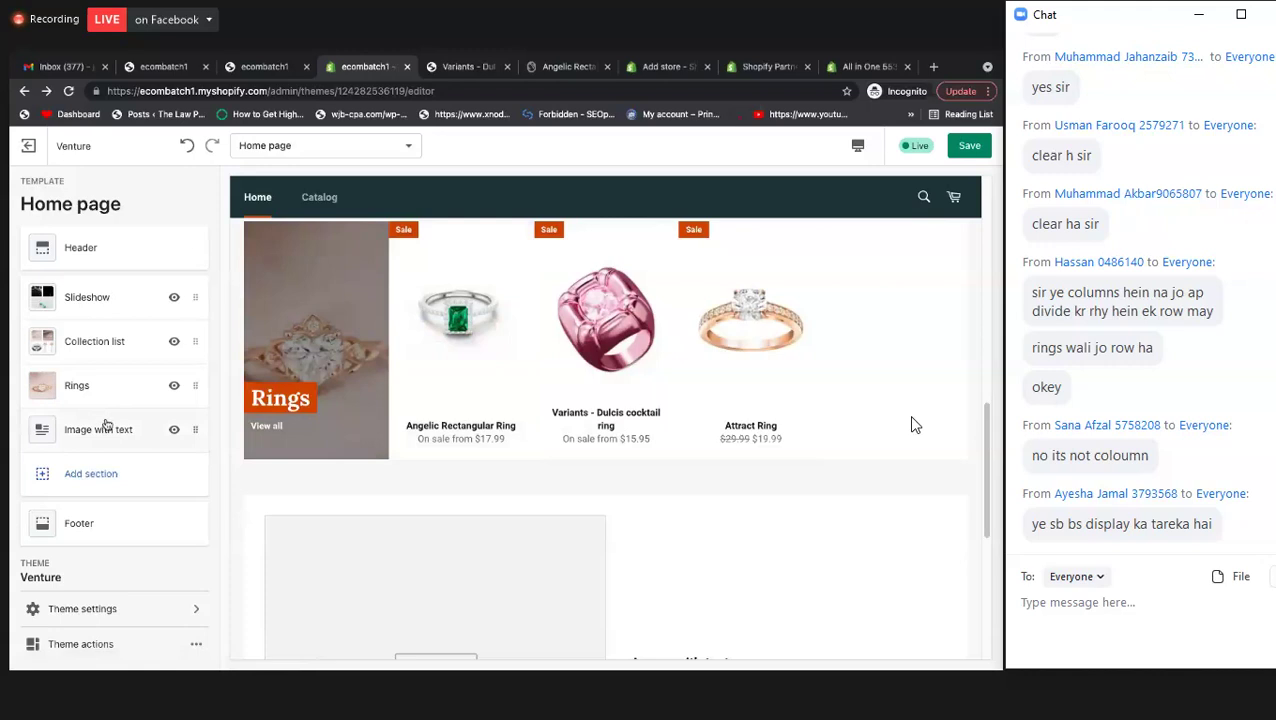
- Open the Image block of the Image with text section and search the free stock images for "Jewelry"
scroll(483, 455, "down", 5)
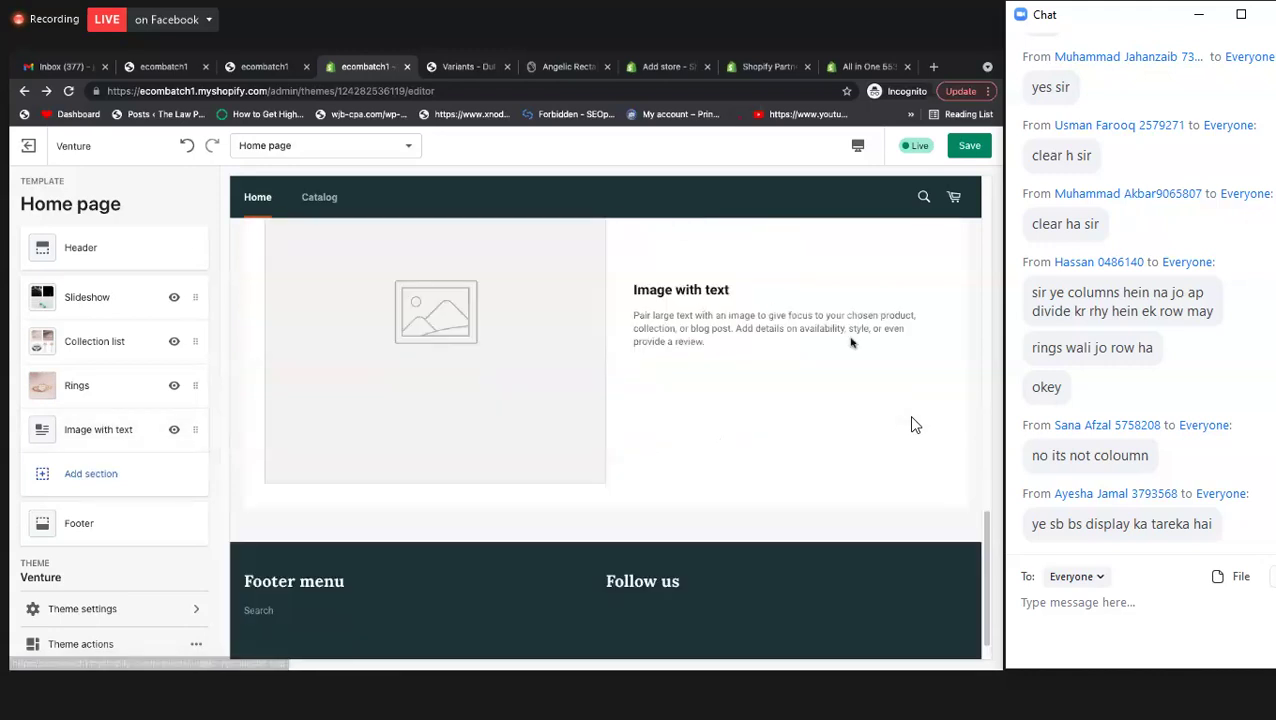
left_click(92, 430)
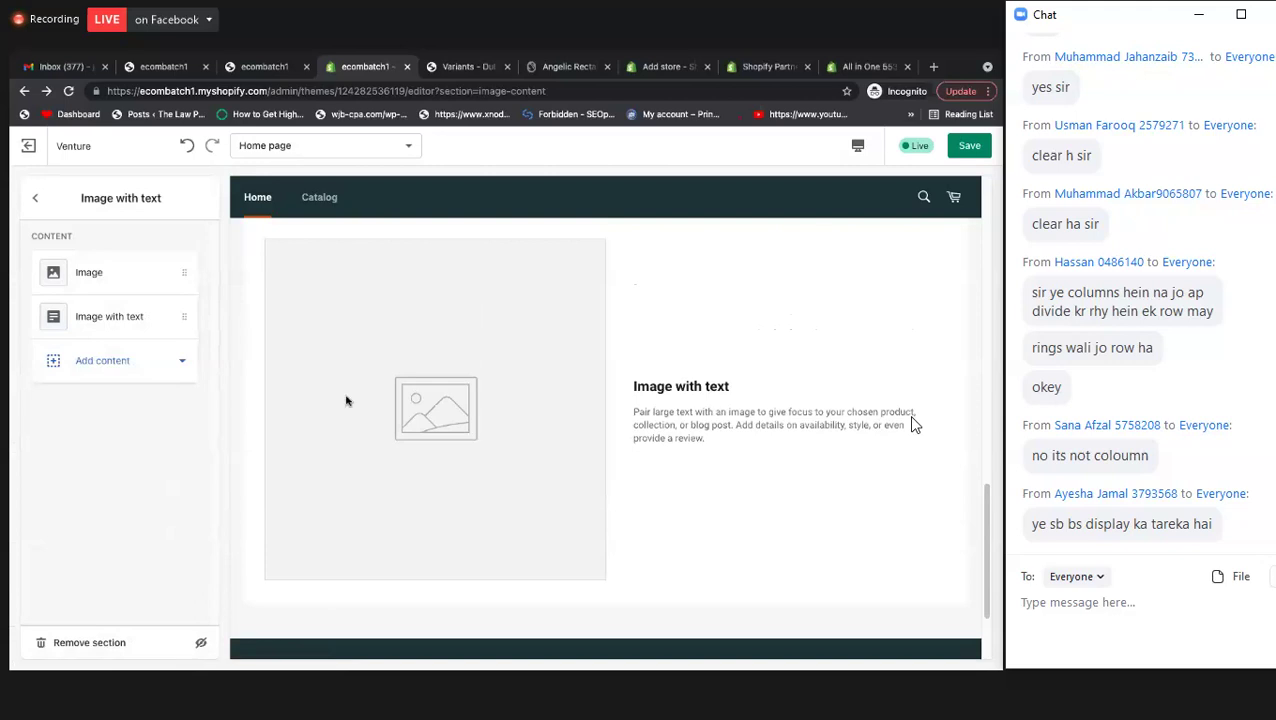
left_click(94, 283)
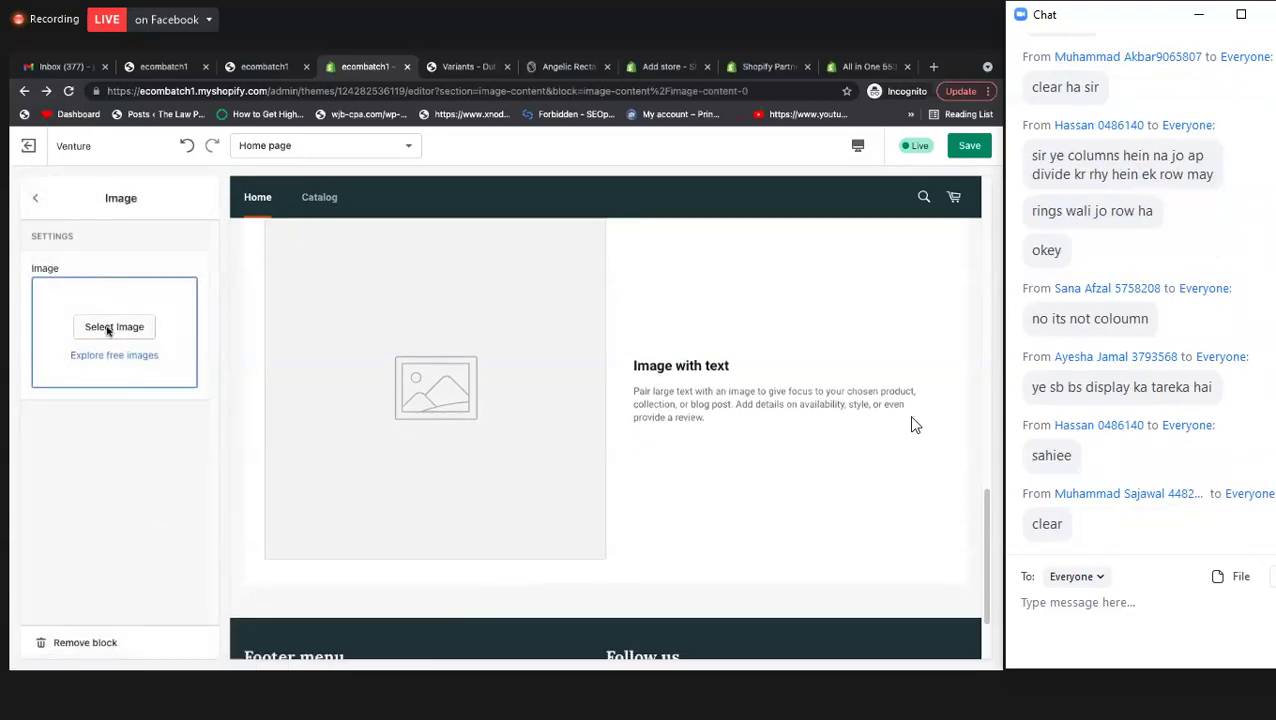
left_click(109, 328)
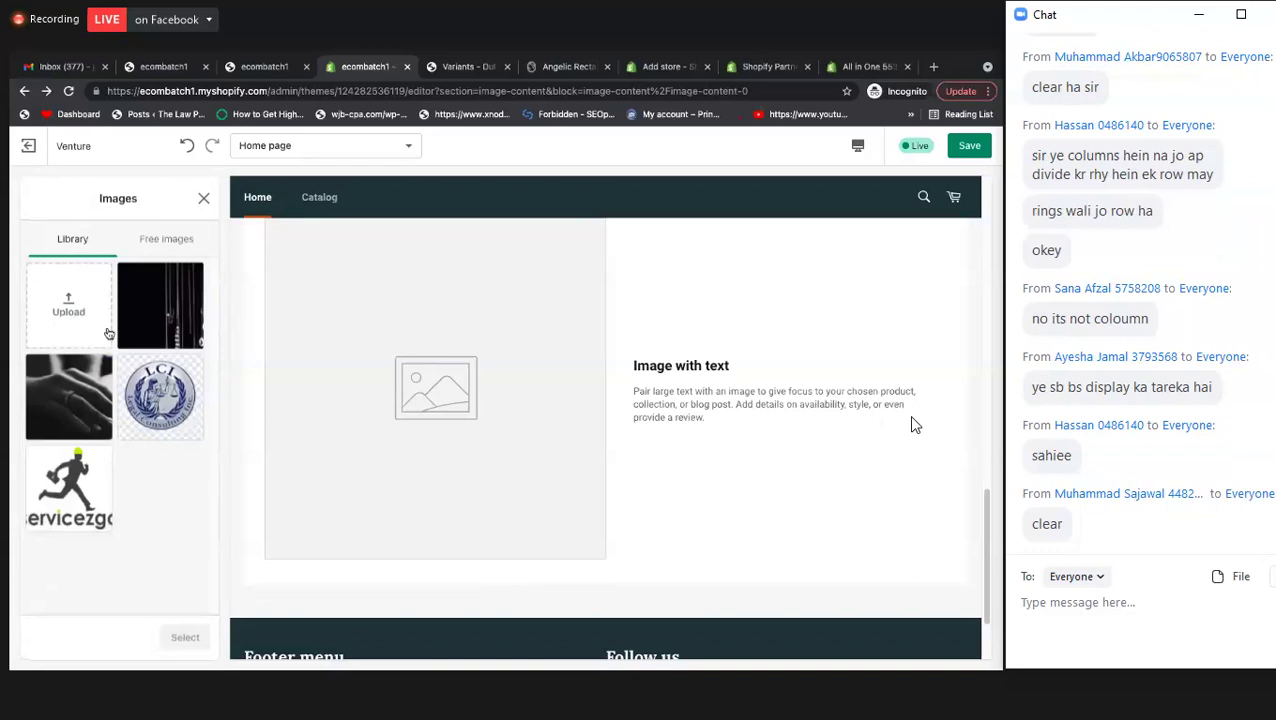
left_click(163, 237)
left_click(129, 281)
type("Je")
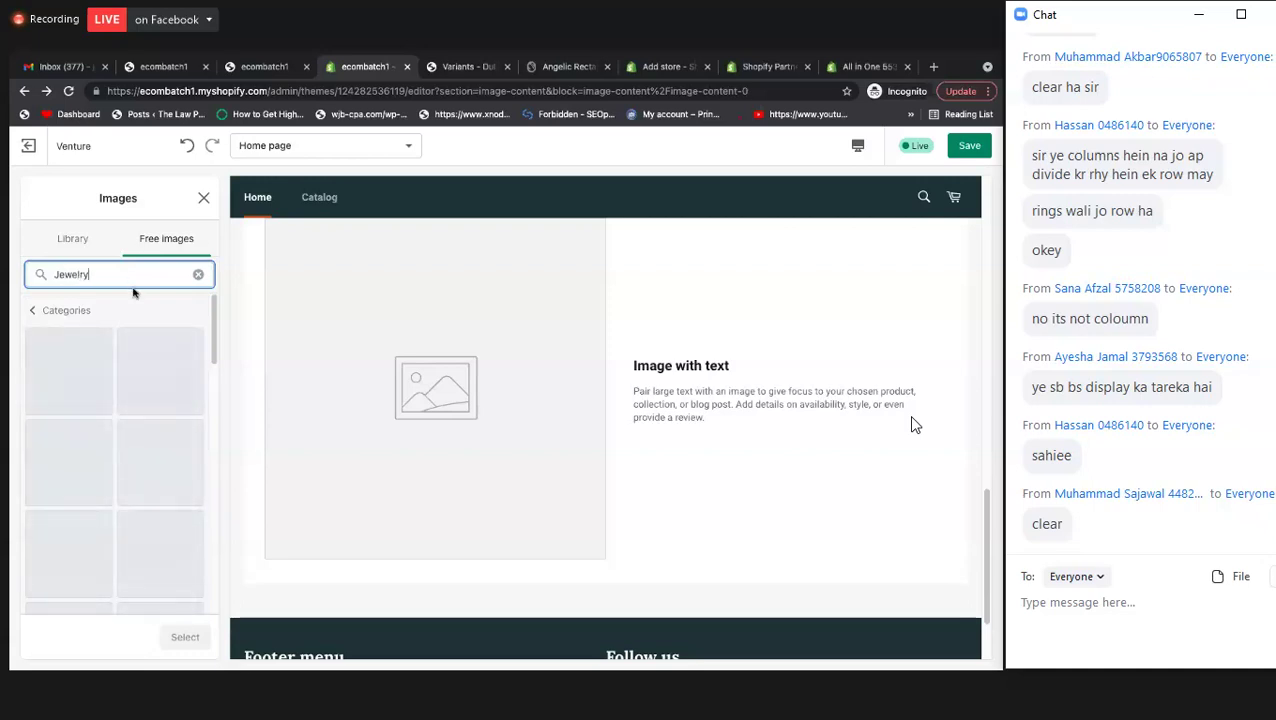
type("welry")
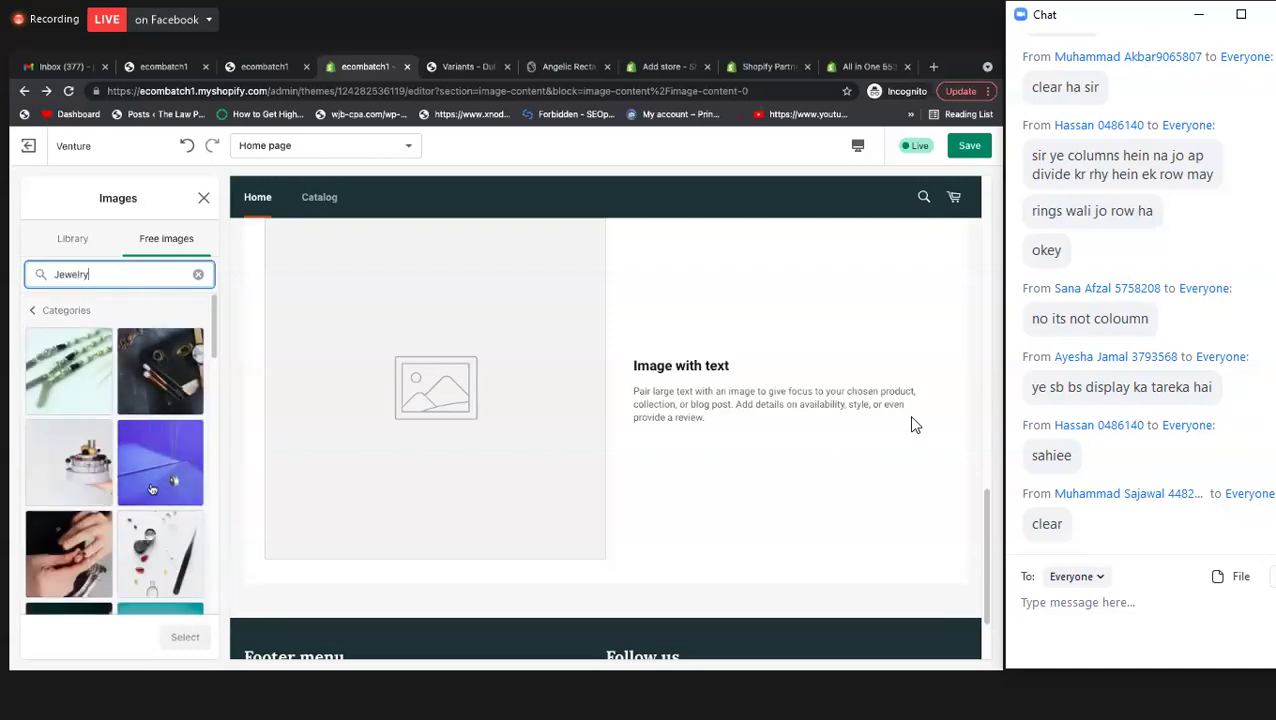
- Set the block's image to the free photo of gold bracelets, ring and earrings on a teal, yellow and pink background
scroll(167, 511, "down", 1)
scroll(167, 511, "down", 2)
scroll(166, 511, "down", 1)
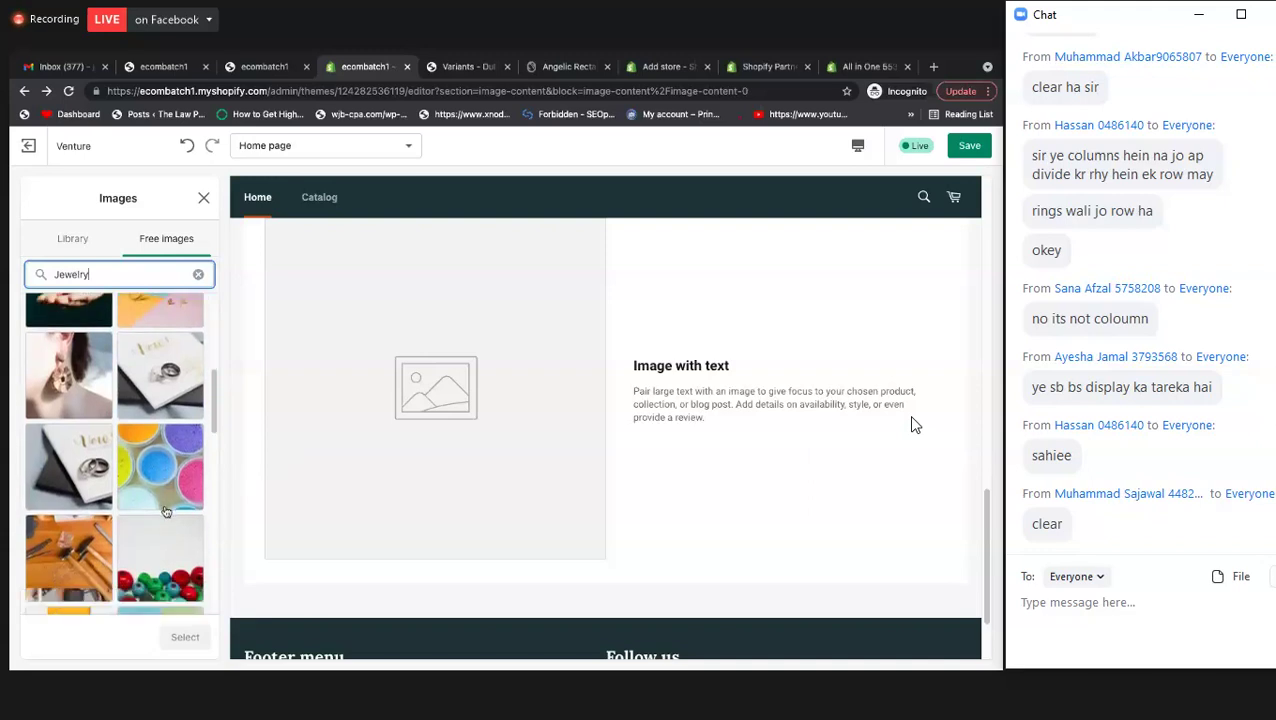
left_click(165, 312)
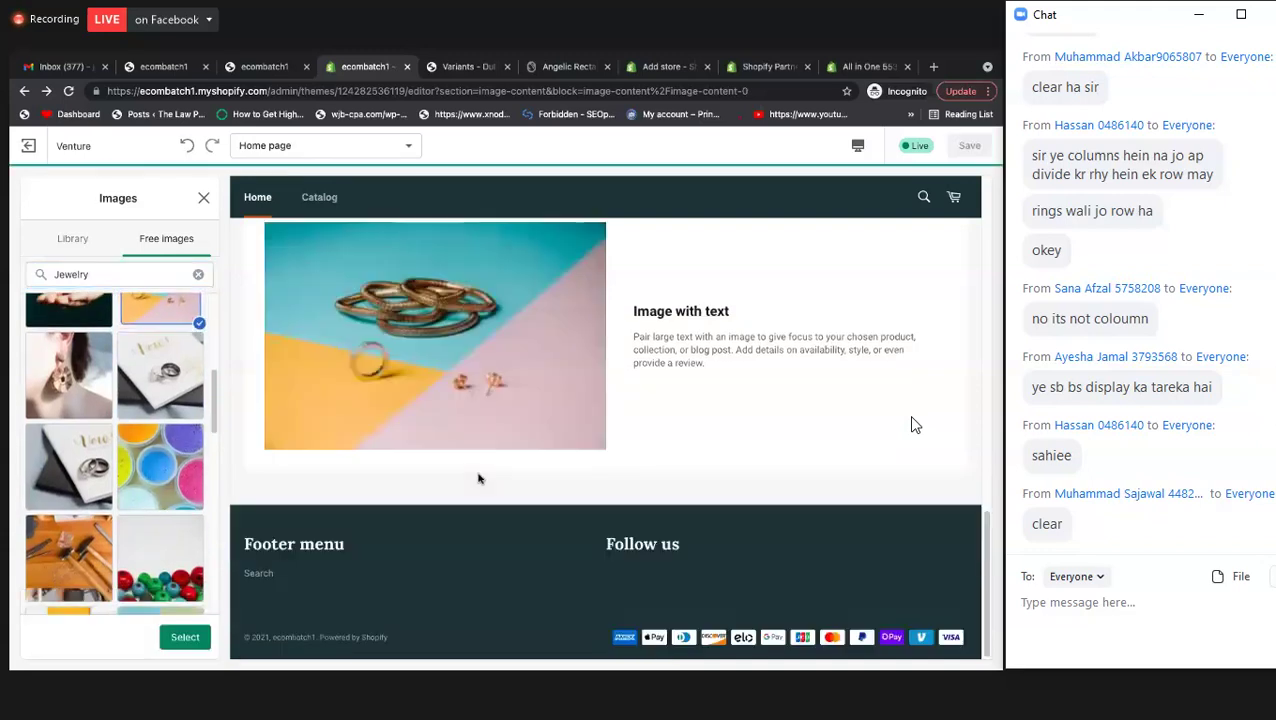
scroll(201, 486, "down", 4)
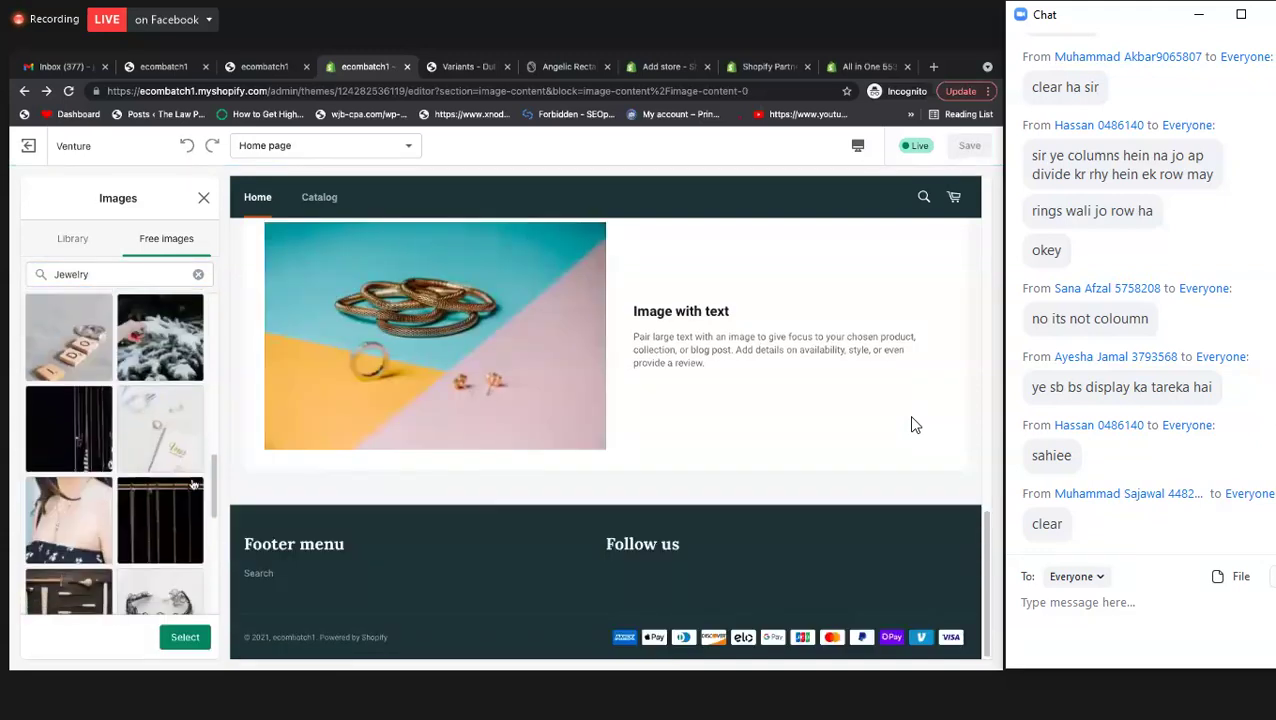
scroll(127, 451, "down", 5)
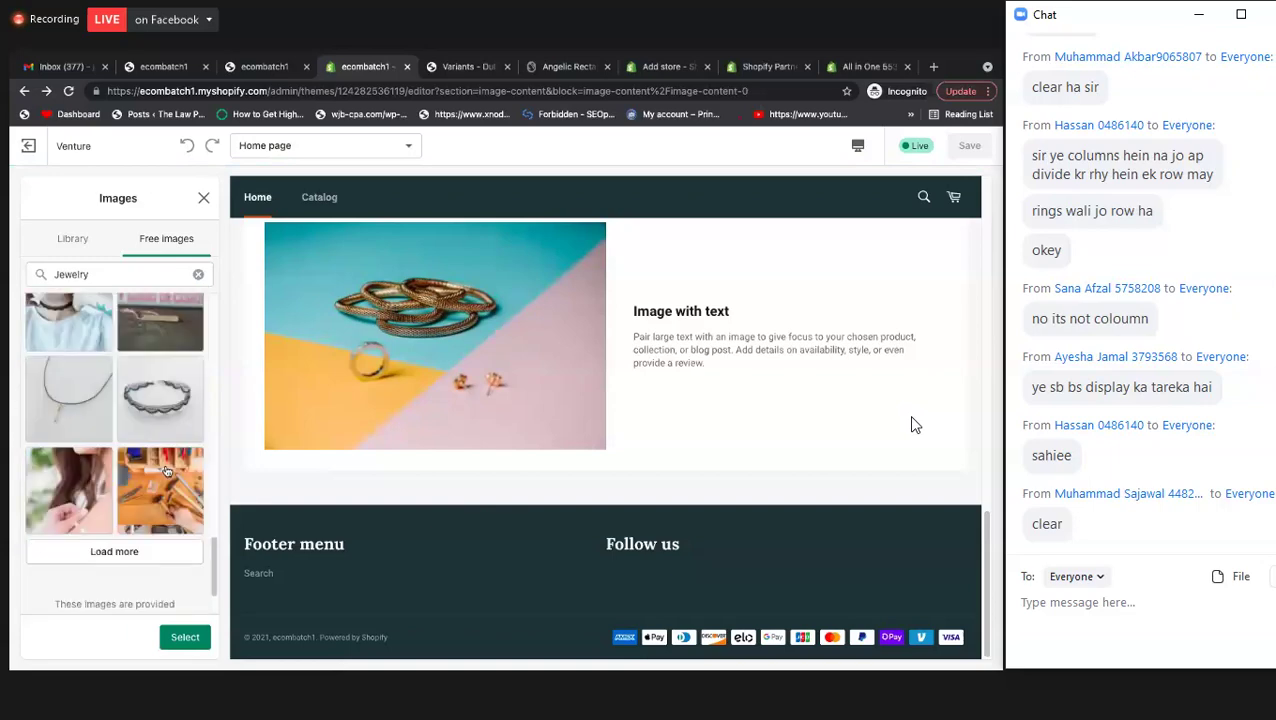
scroll(163, 453, "up", 5)
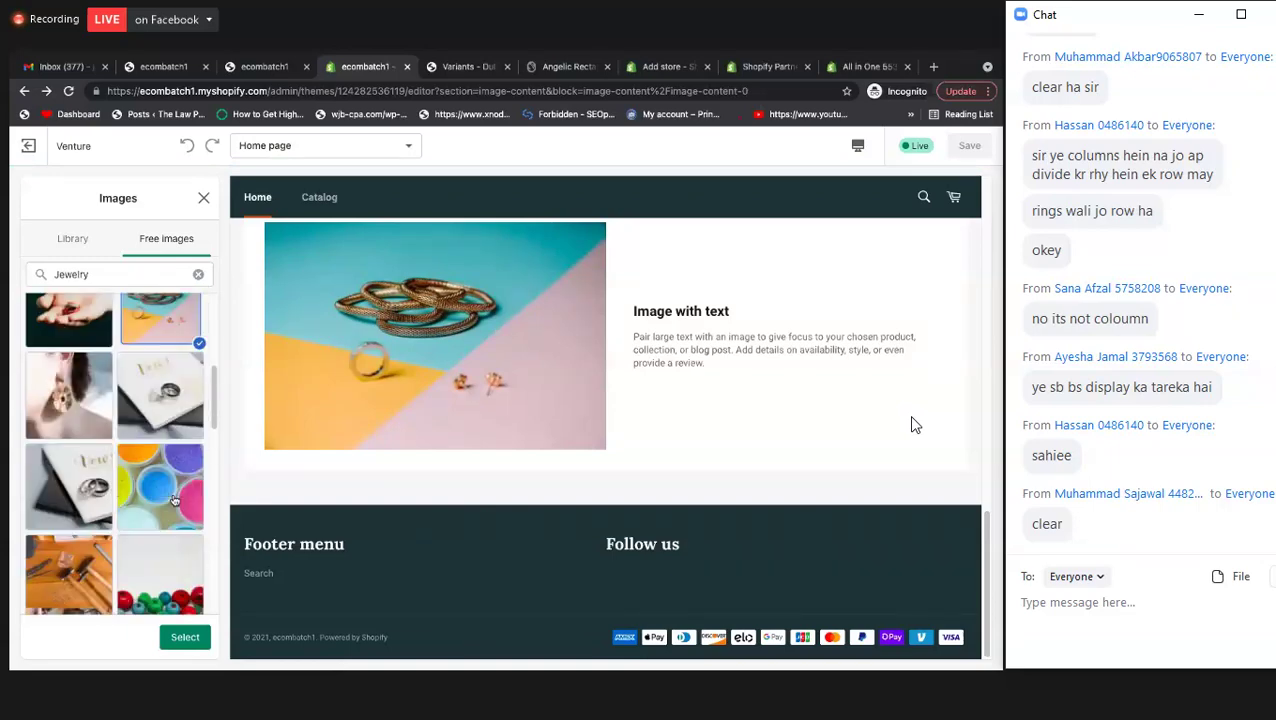
scroll(173, 498, "up", 3)
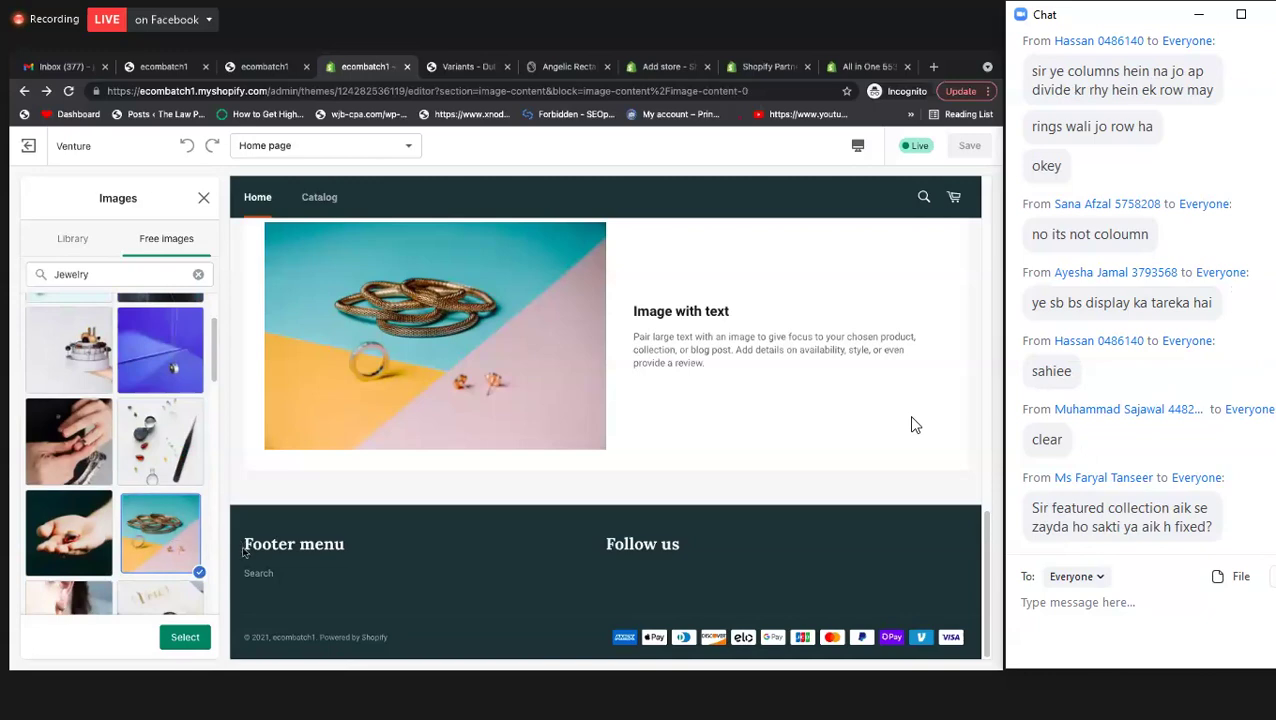
scroll(193, 480, "up", 1)
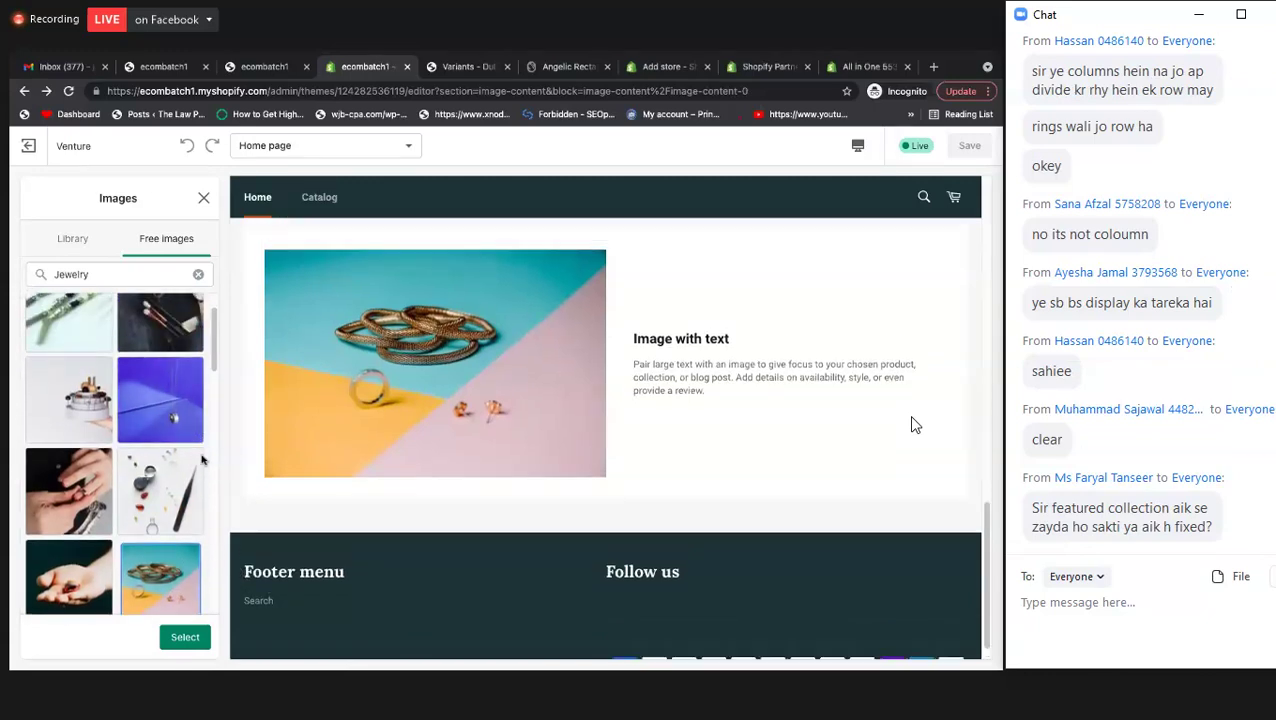
scroll(183, 437, "up", 2)
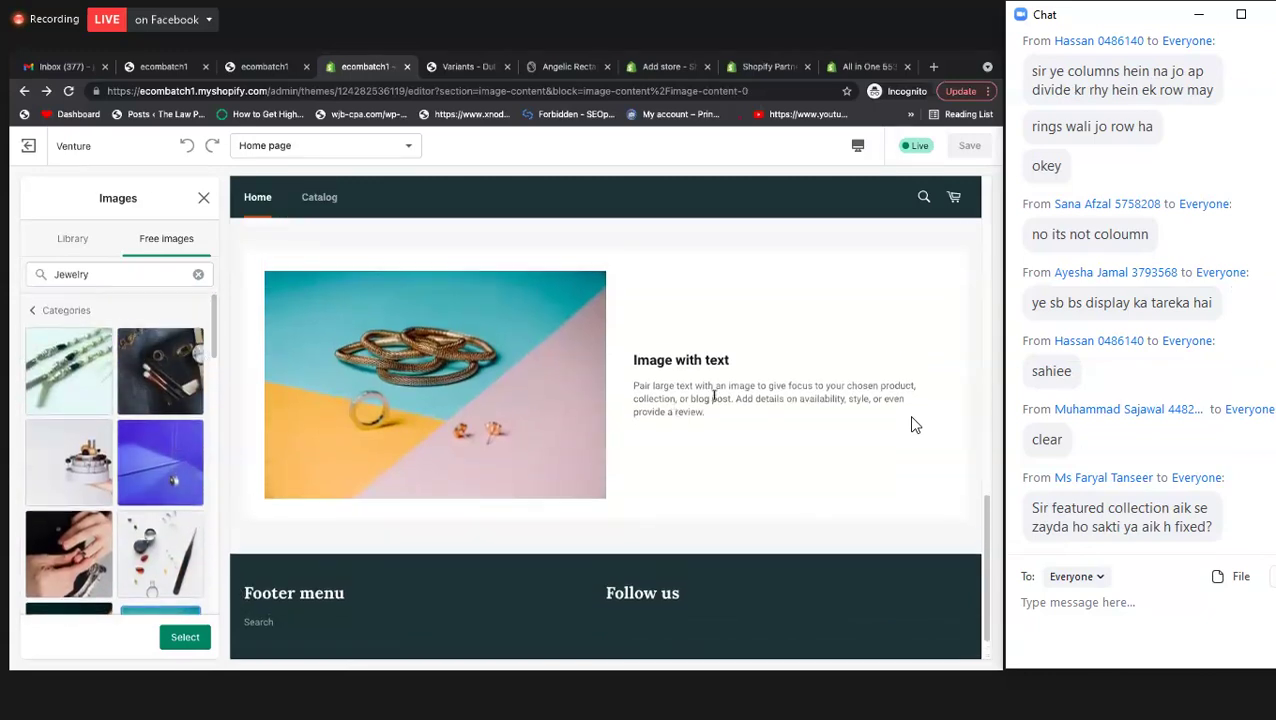
left_click(185, 637)
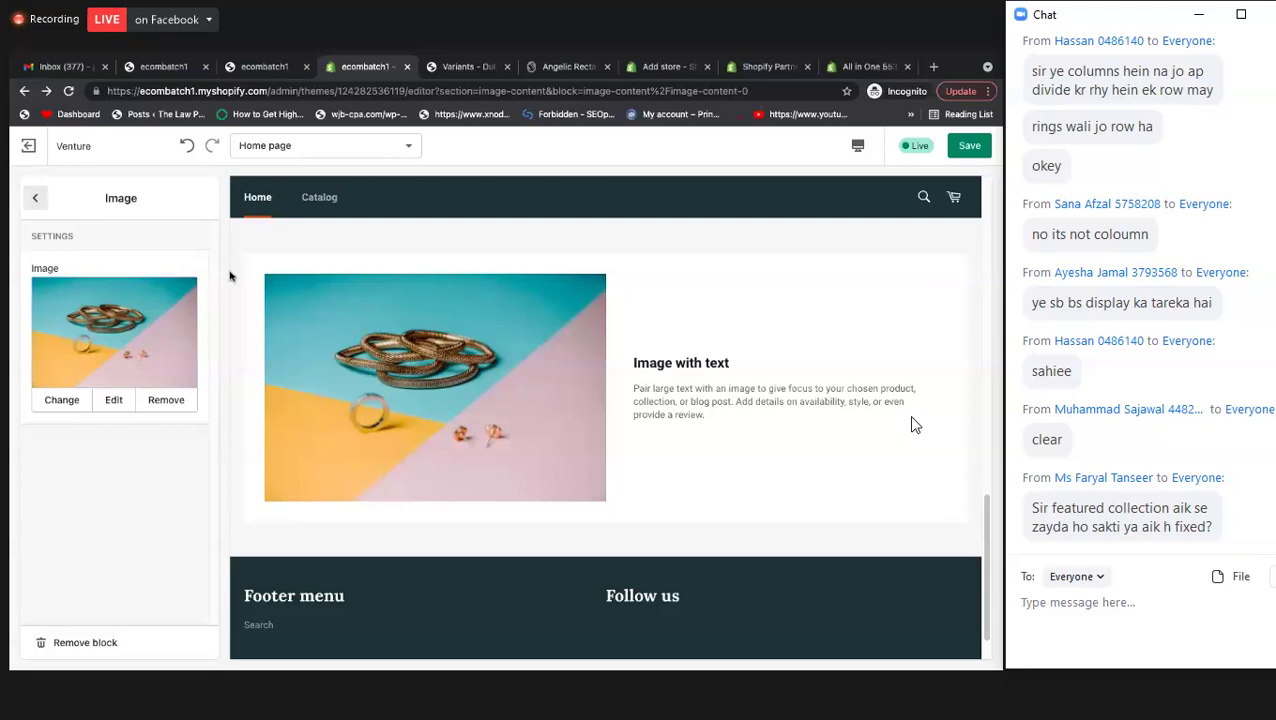
- Change the heading of the Image with text section's text block to "Sample Text"
left_click(37, 199)
left_click(104, 318)
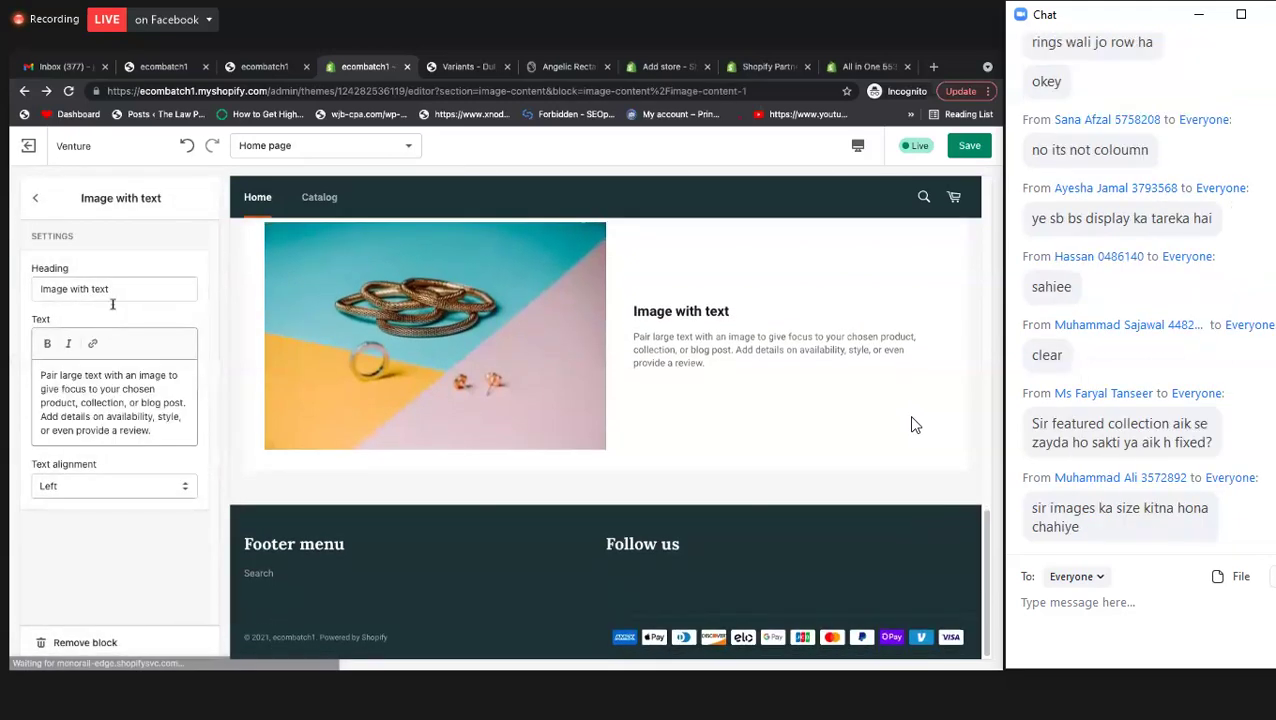
triple_click(102, 289)
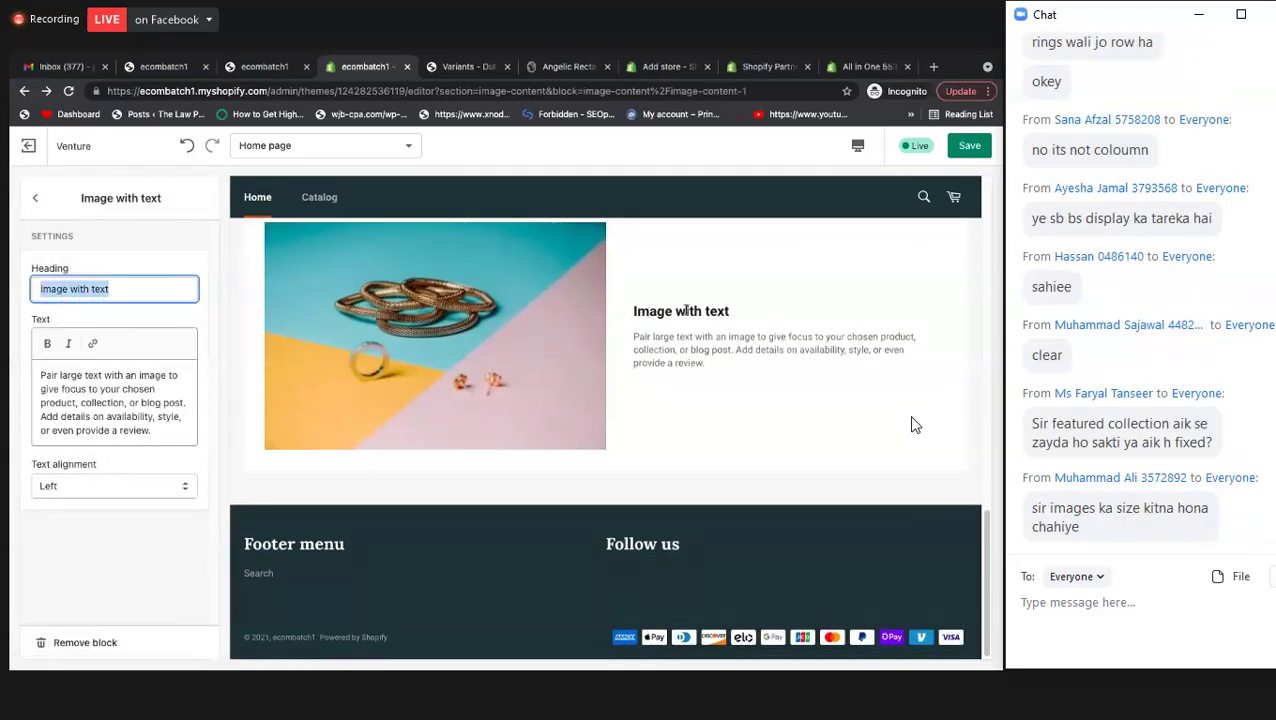
type("Sample")
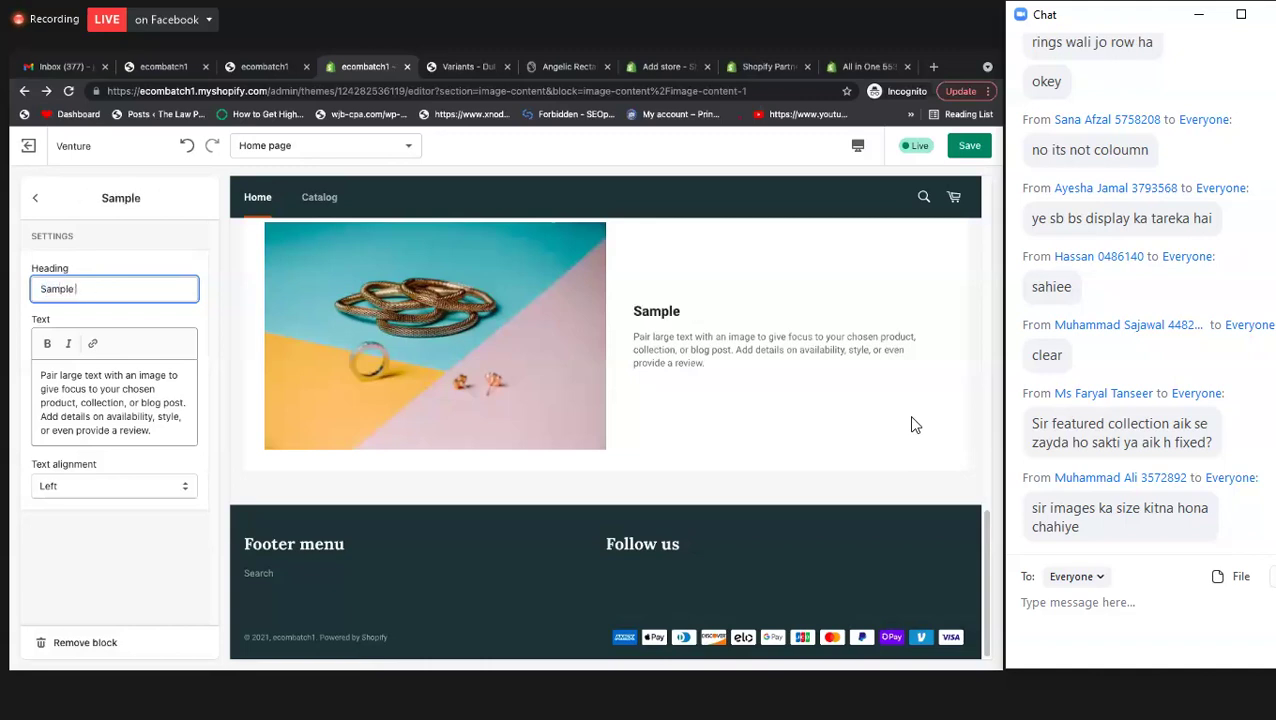
type(" Tet=at")
key("BackSpace")
key("BackSpace")
key("BackSpace")
key("BackSpace")
type("xt")
- Try Center and Right text alignment on the Sample Text block, and restore it to Left
triple_click(110, 388)
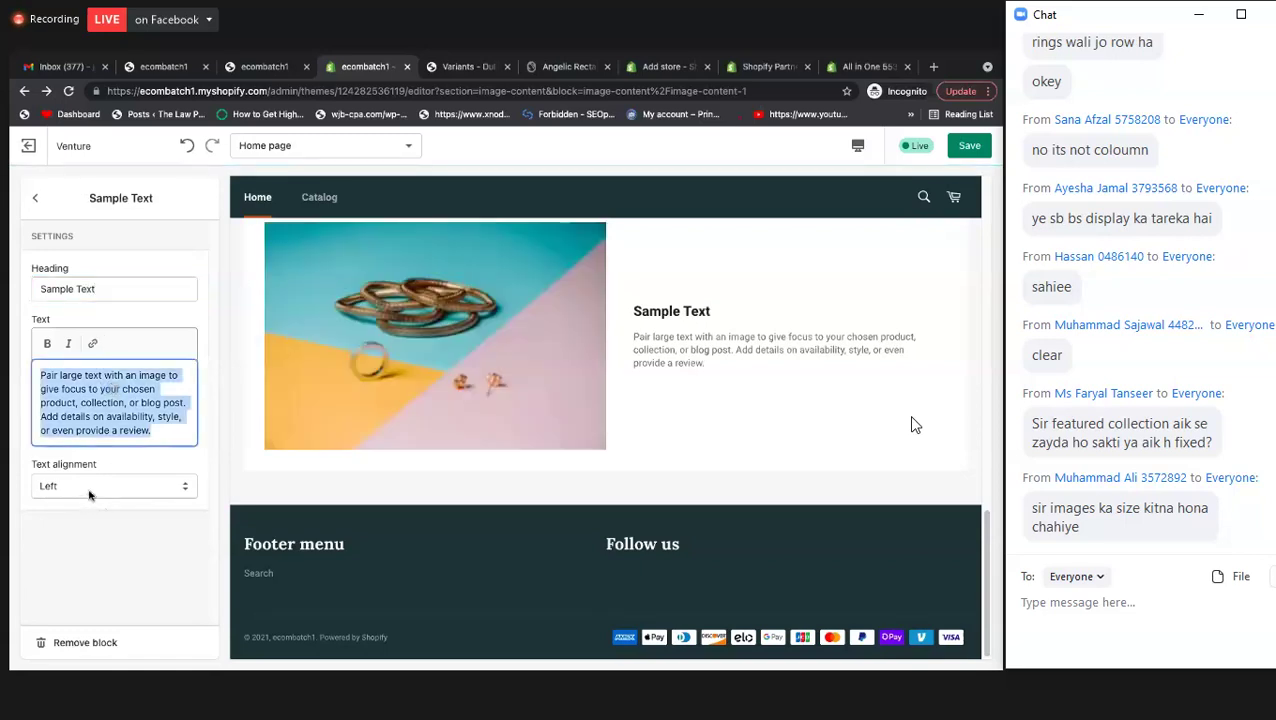
left_click(89, 493)
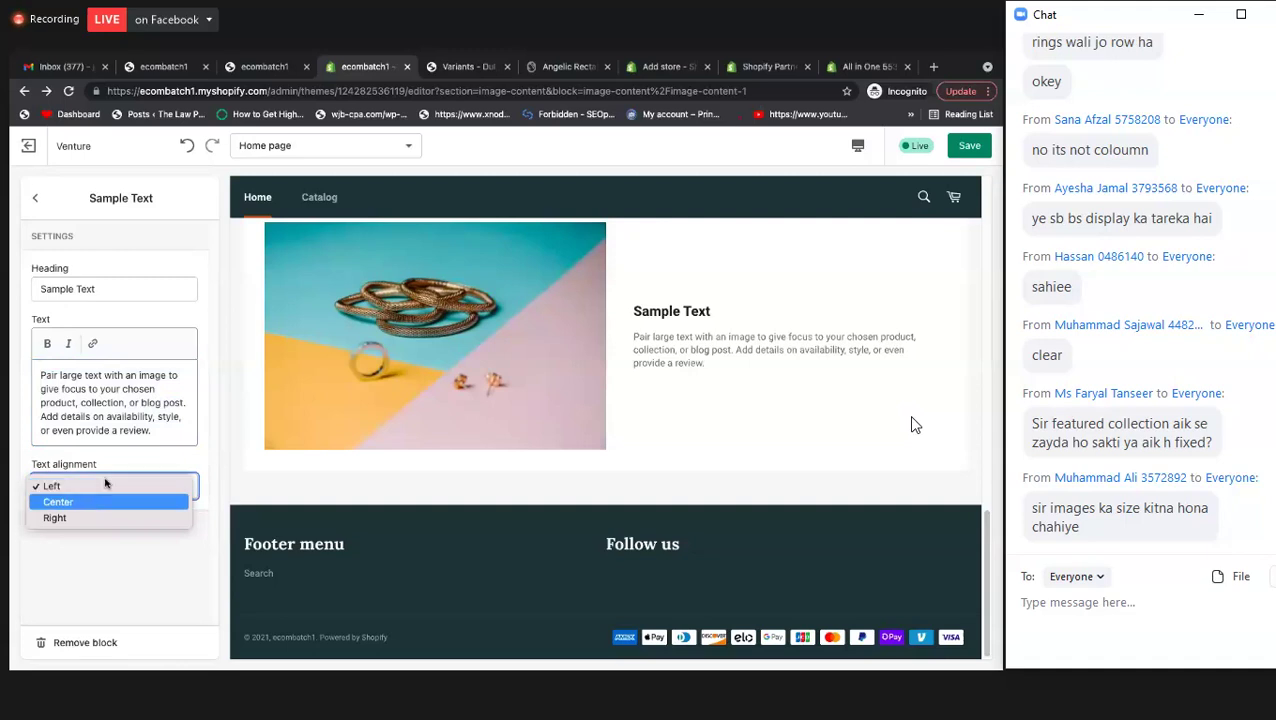
key("Return")
left_click(97, 488)
left_click(97, 490)
left_click(63, 463)
key("Escape")
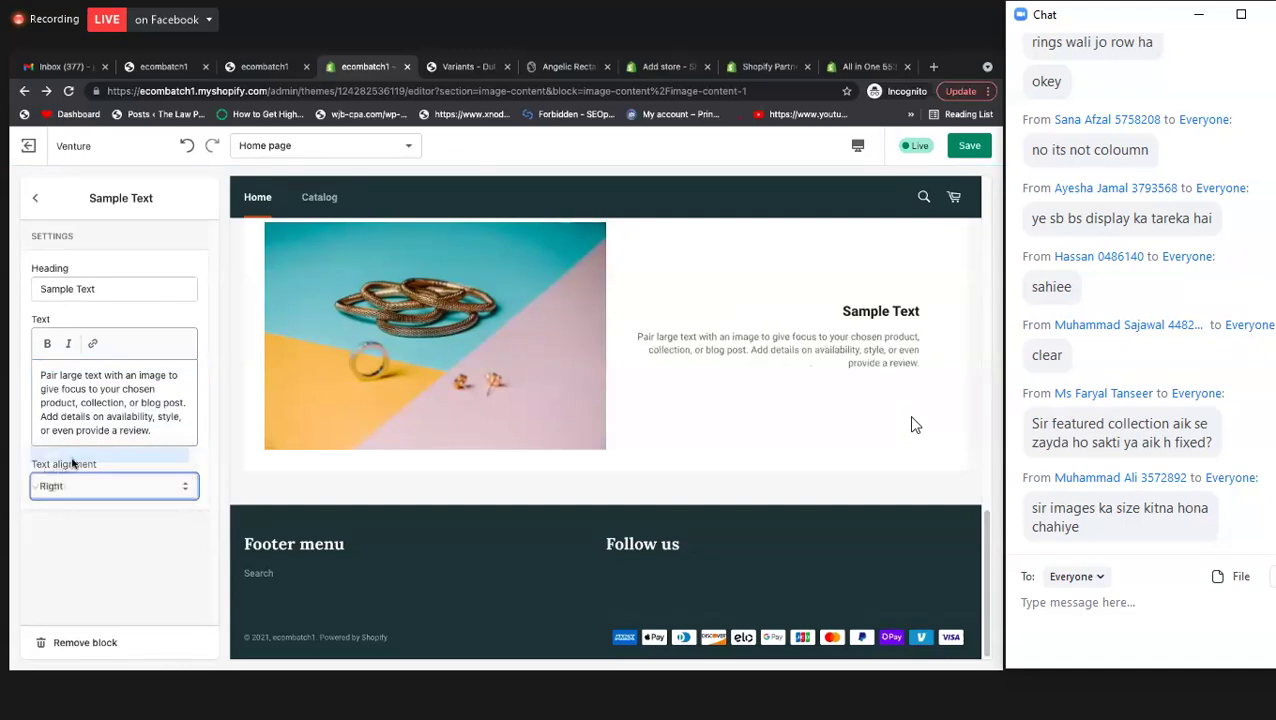
left_click(72, 458)
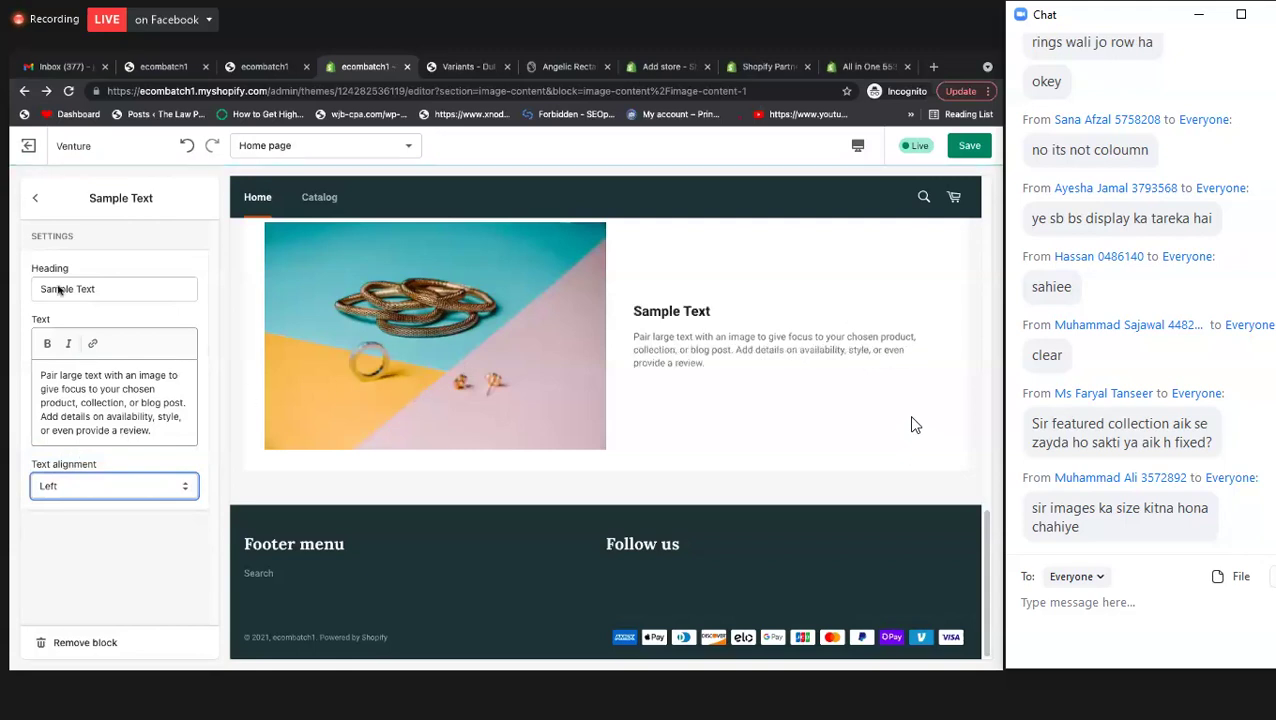
- Return to the home page section list and review the preview from the slideshow through the Image with text section to the footer
left_click(35, 198)
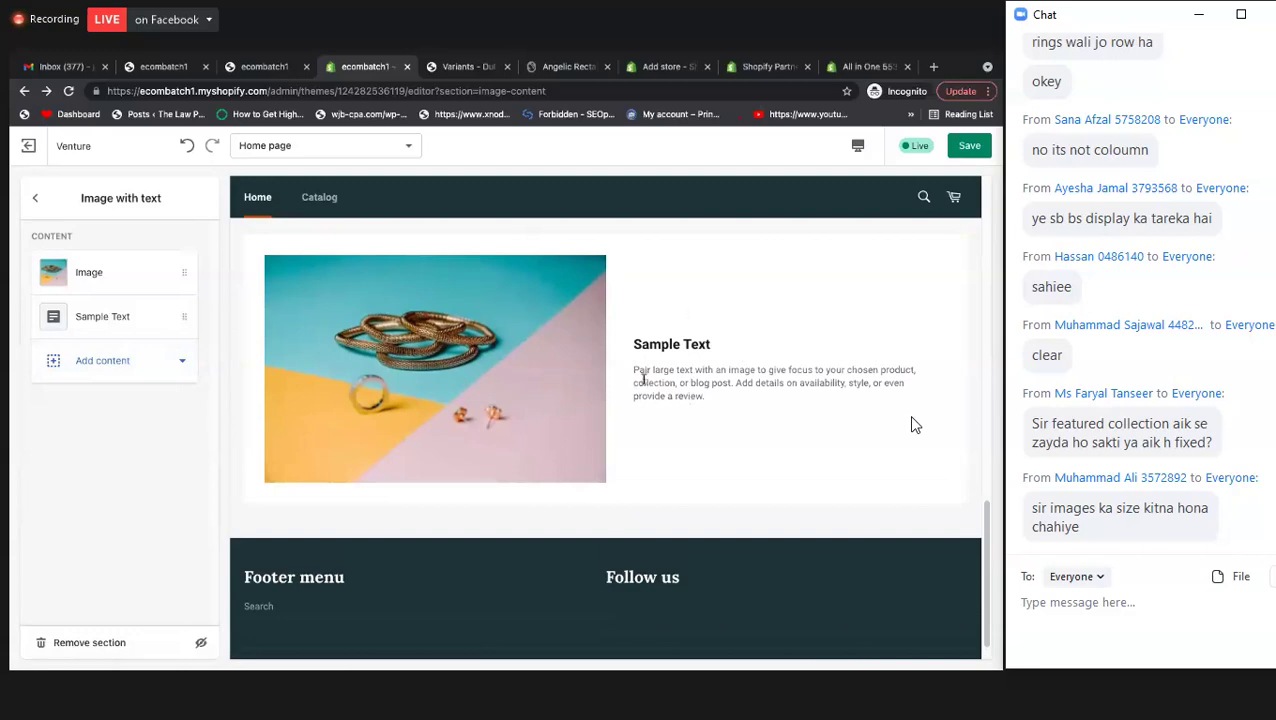
left_click(36, 196)
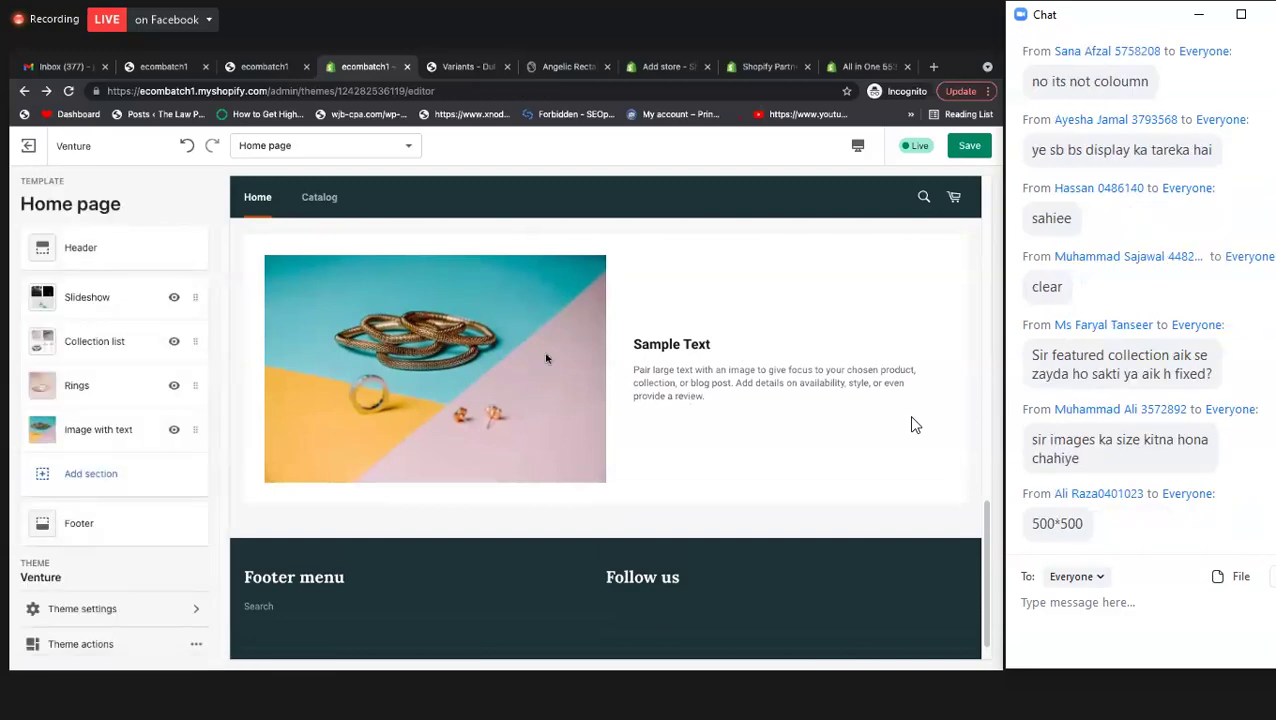
scroll(447, 366, "up", 2)
scroll(447, 366, "up", 6)
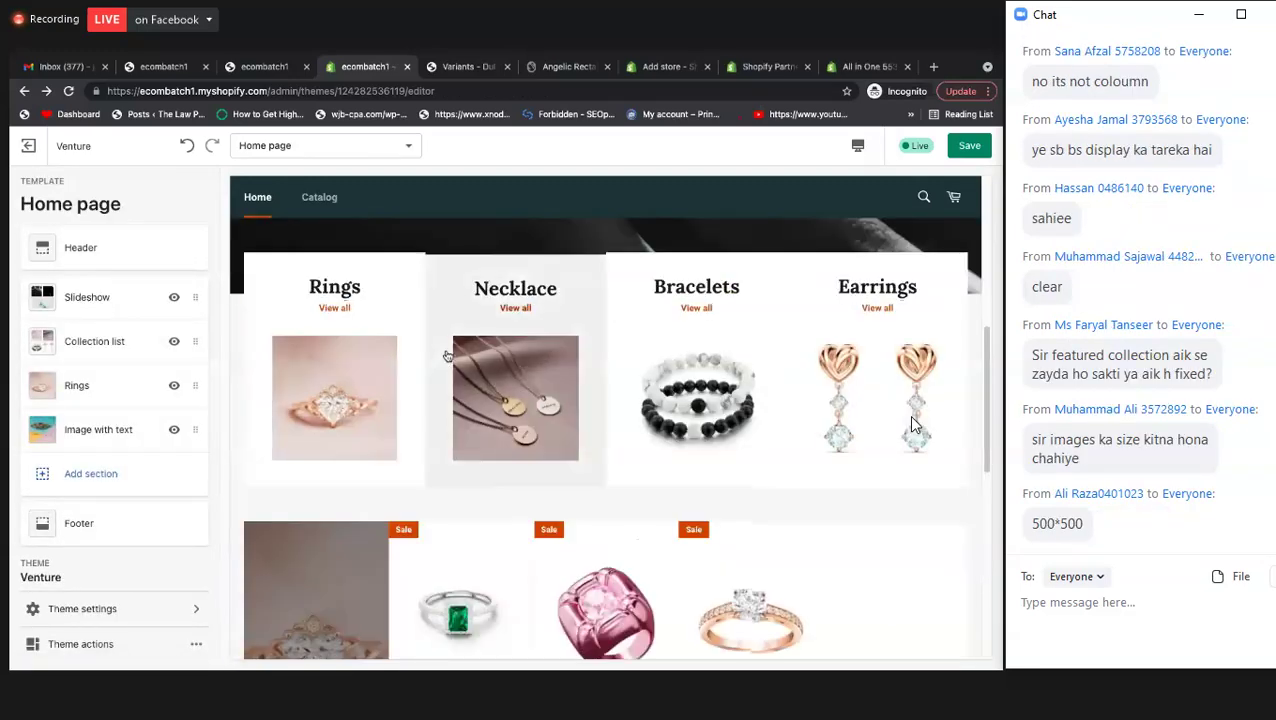
scroll(475, 315, "down", 5)
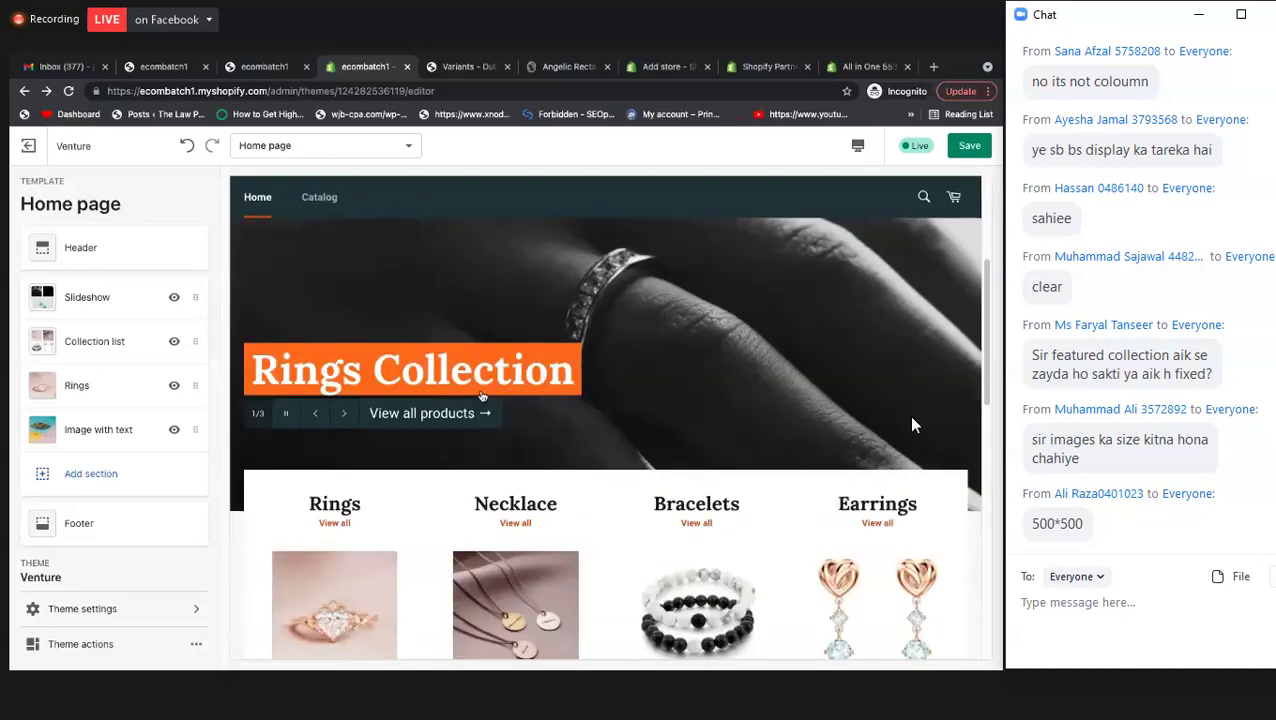
scroll(467, 483, "down", 3)
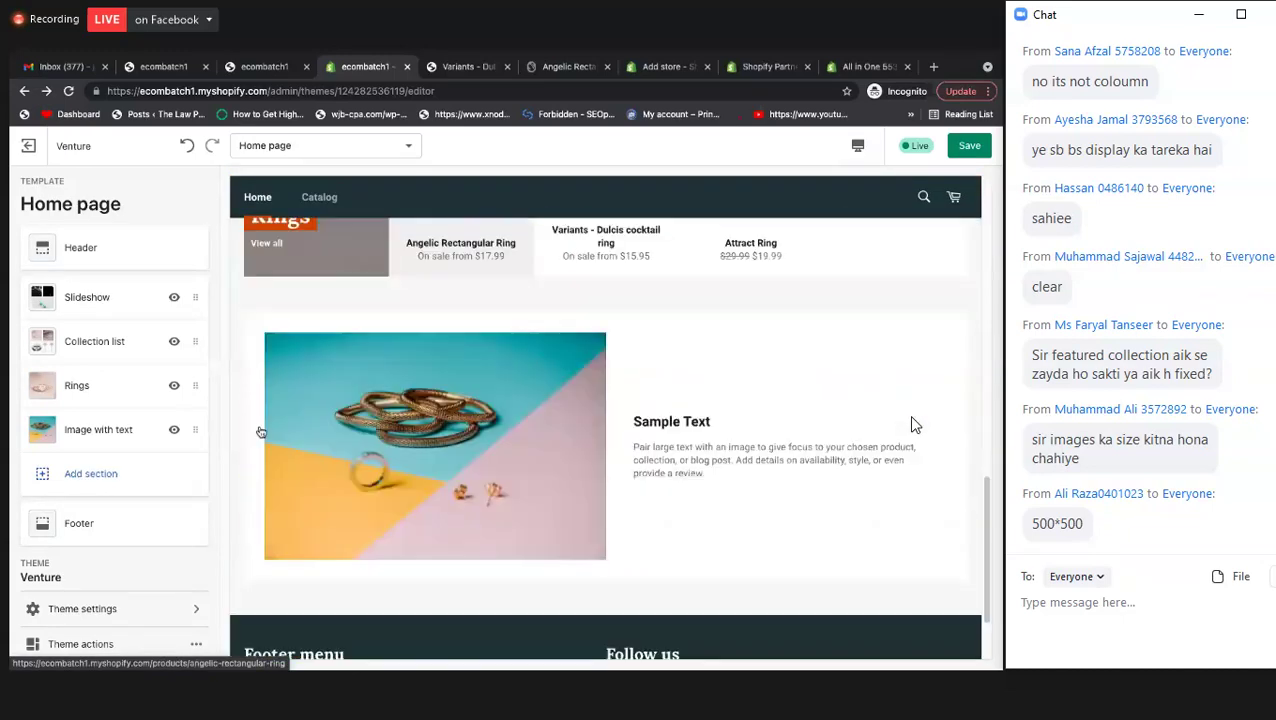
scroll(626, 495, "down", 2)
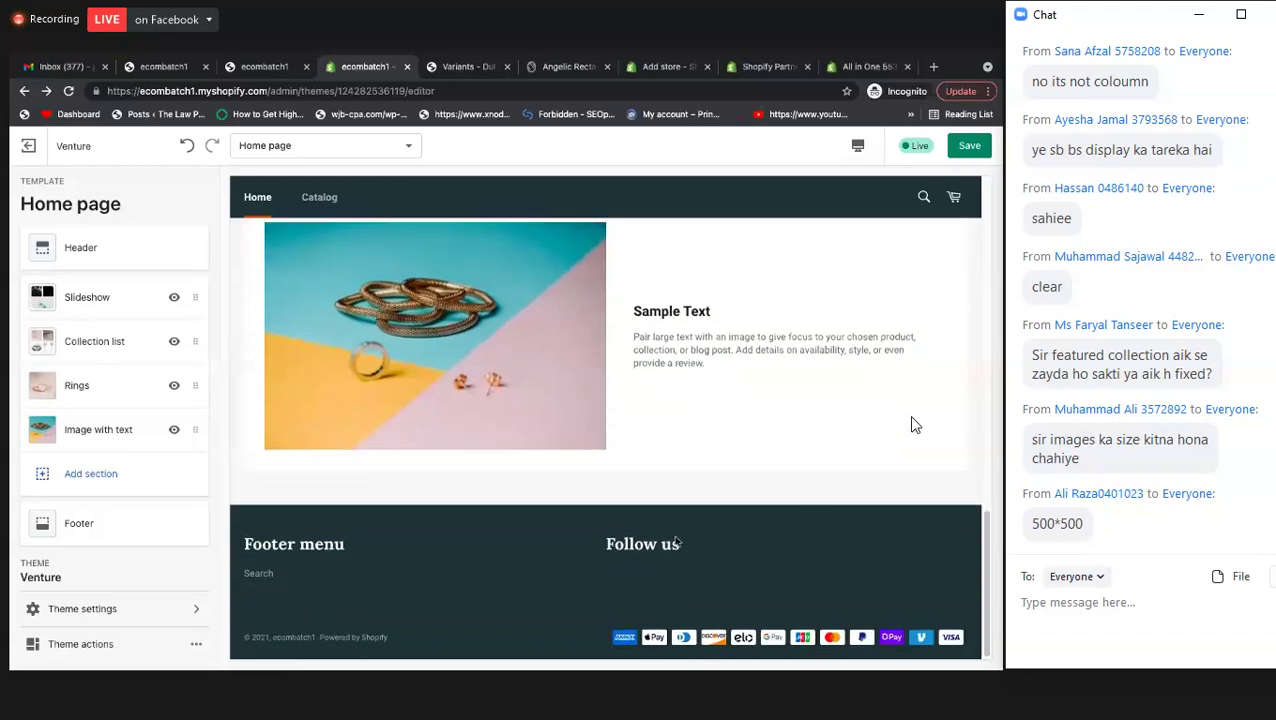
- Examine the Footer section's Footer menu and Follow us block settings against the footer in the preview
left_click(63, 528)
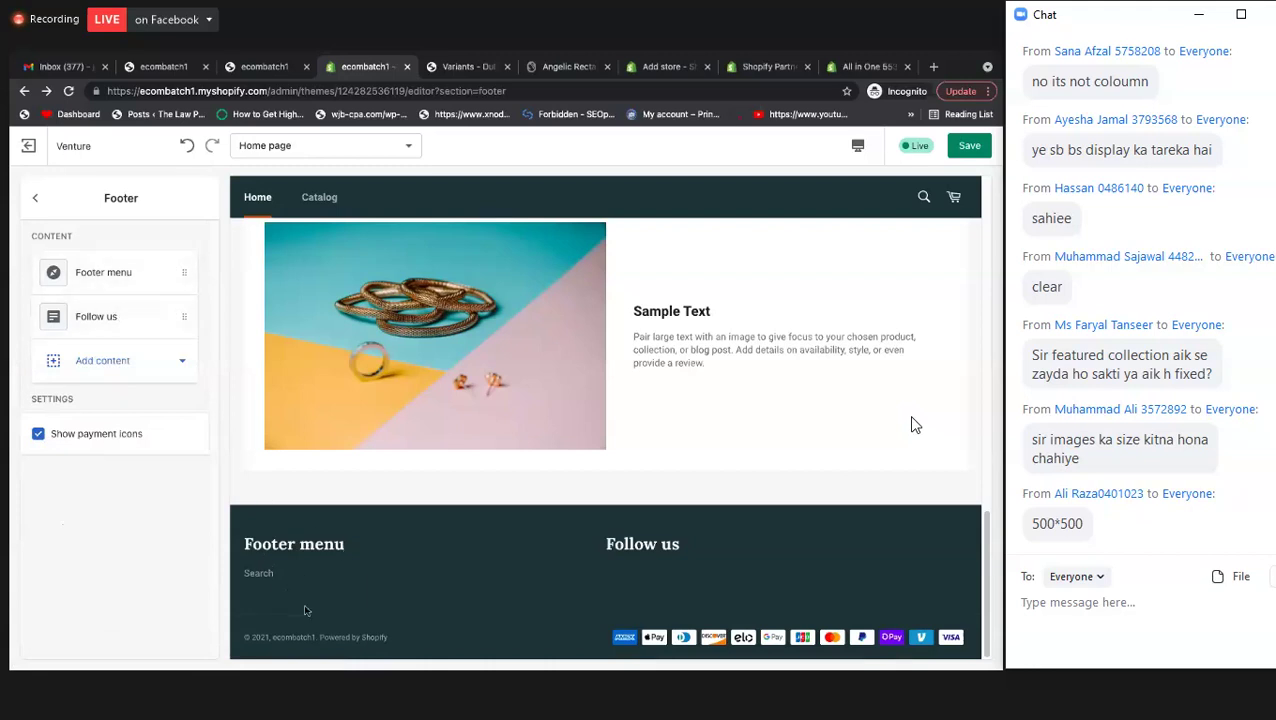
left_click(118, 277)
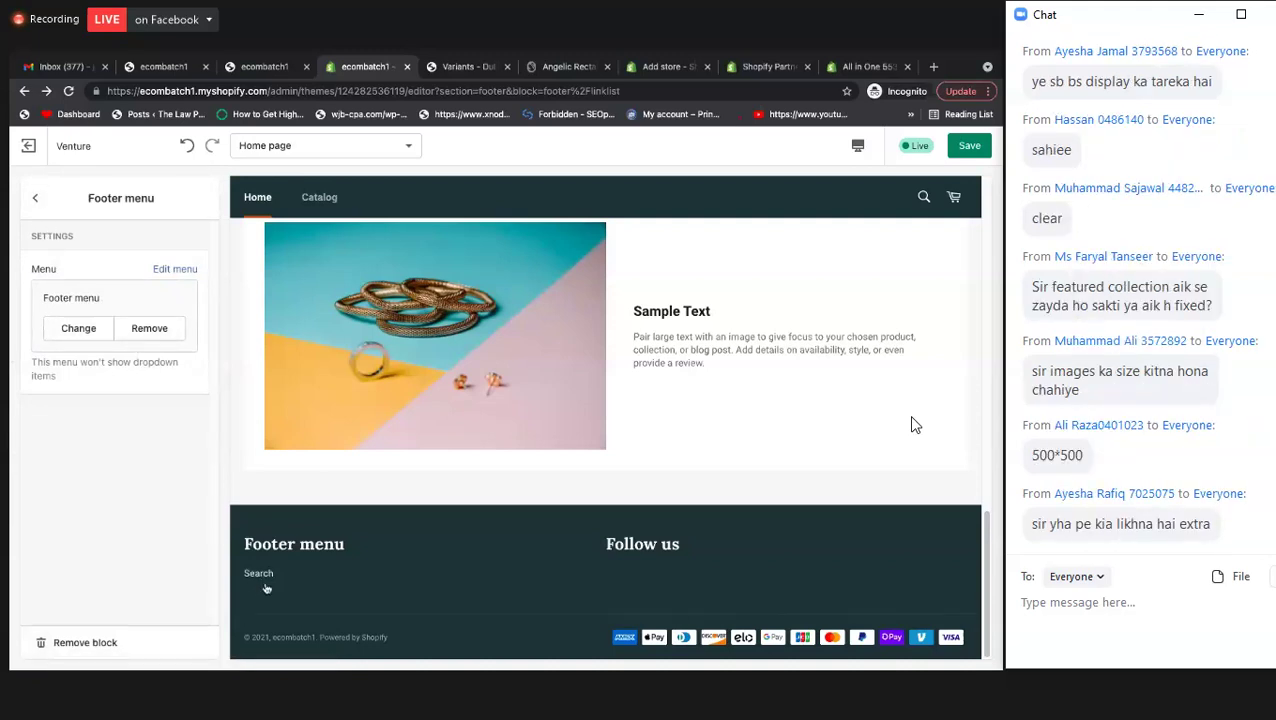
left_click(37, 201)
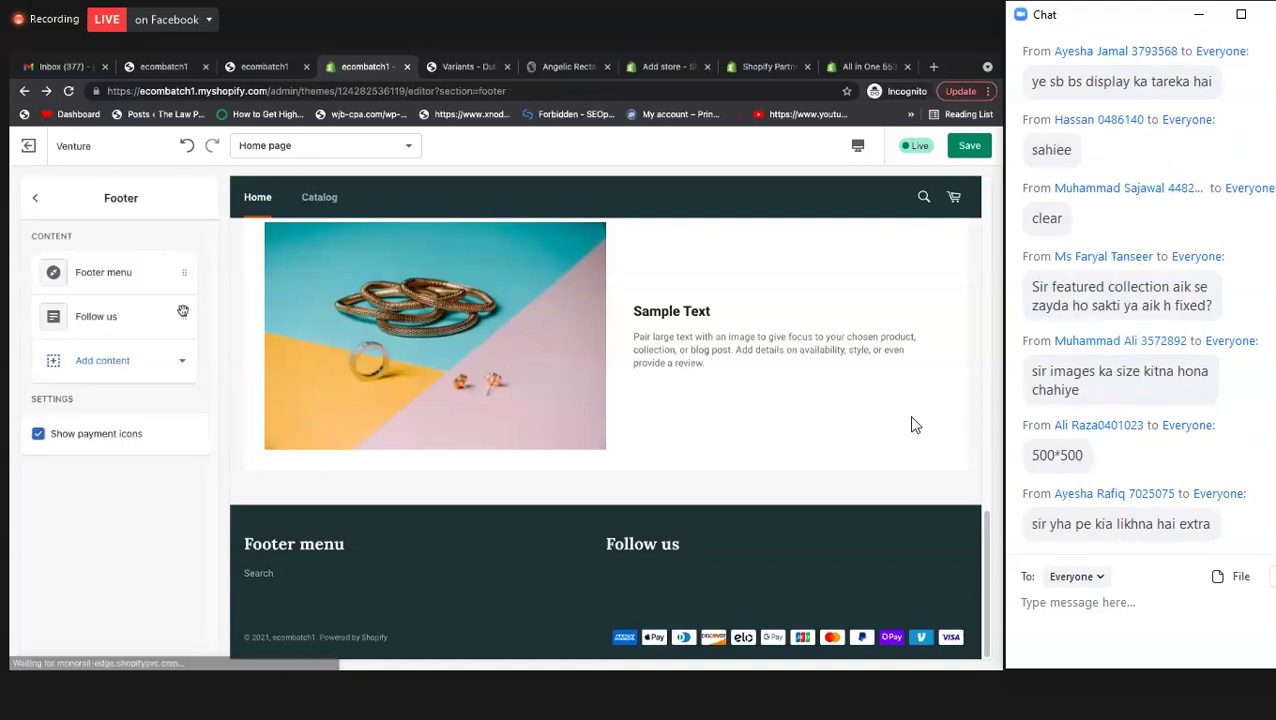
left_click(117, 330)
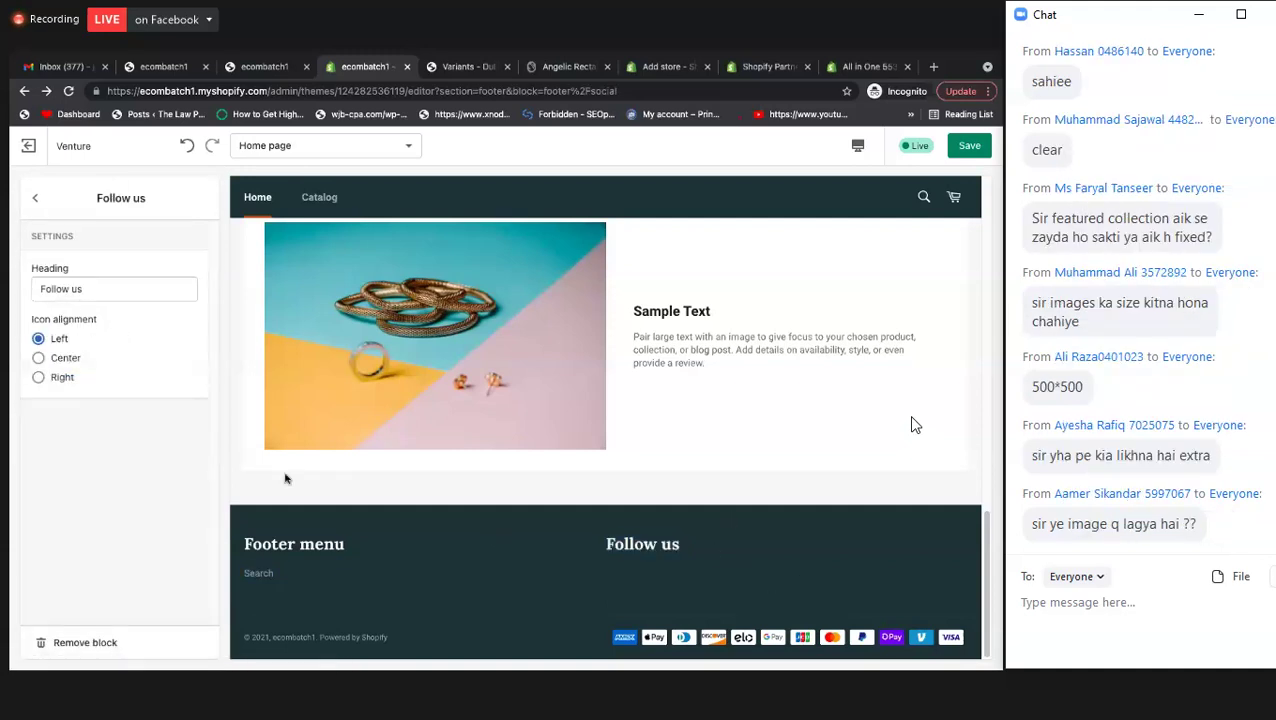
left_click_drag(592, 576, 692, 585)
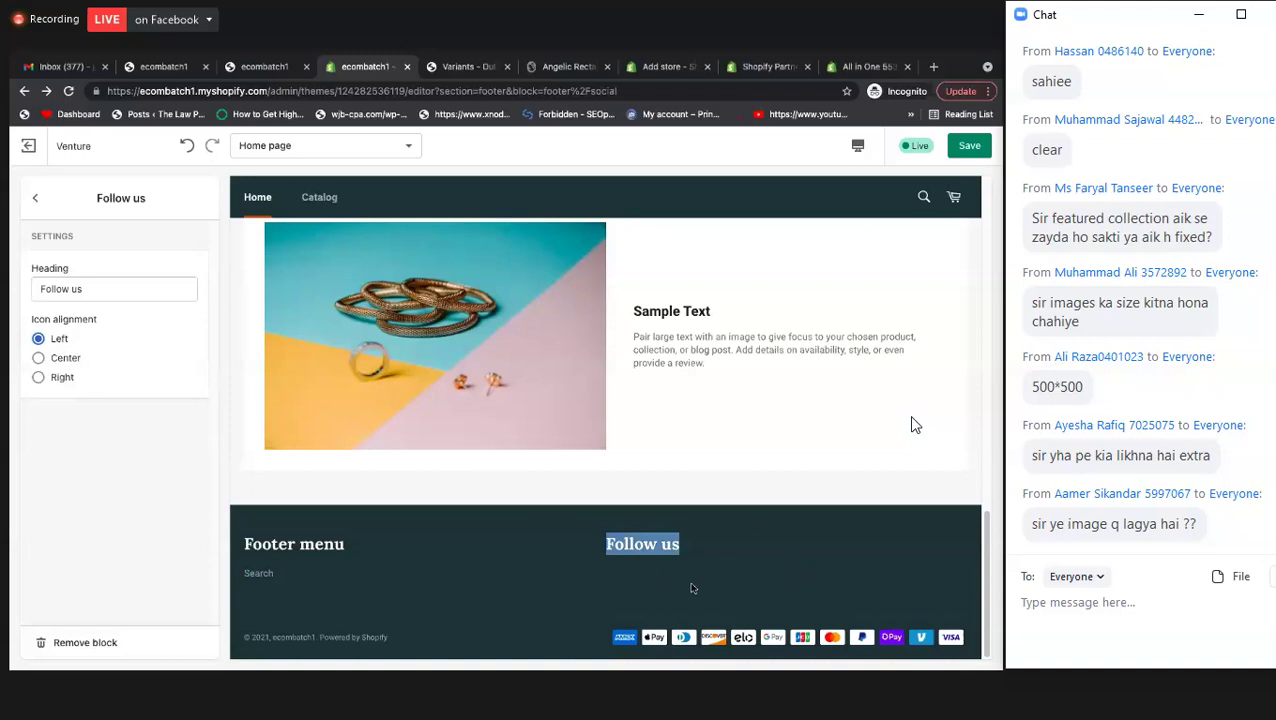
- Return to the Footer section settings, hide the payment icons and show them again
left_click(35, 199)
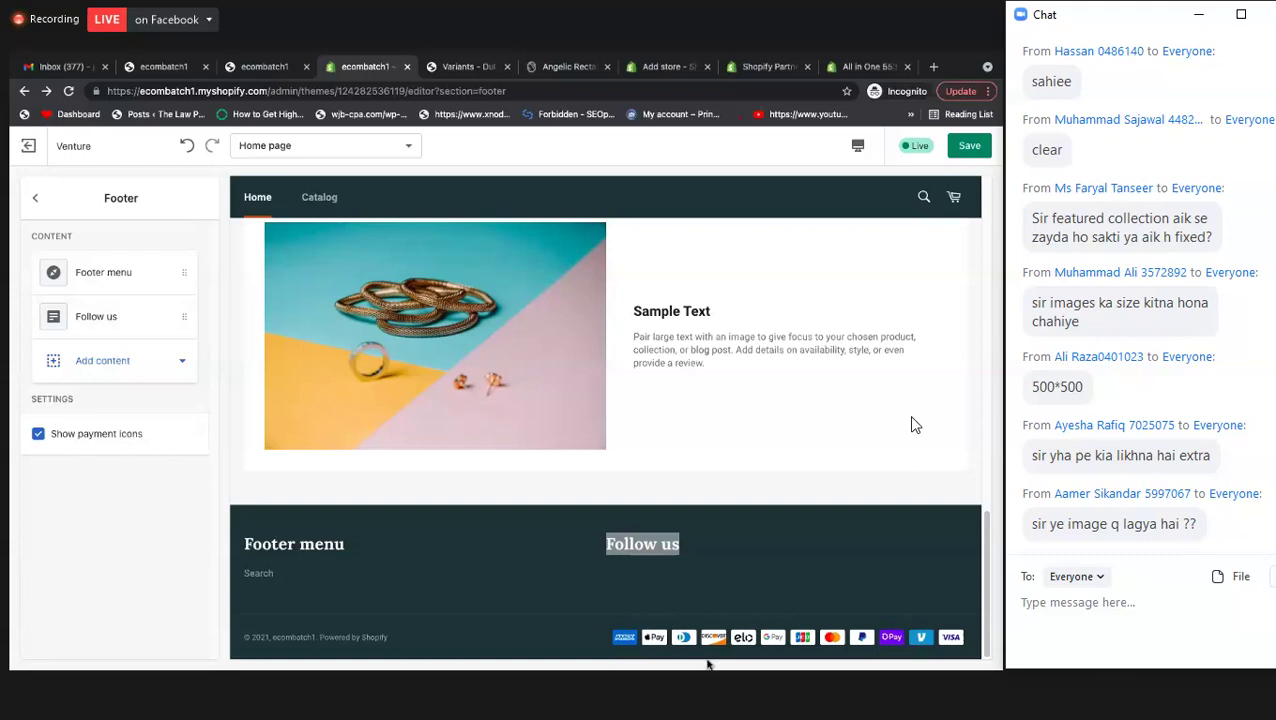
left_click(39, 434)
left_click(39, 434)
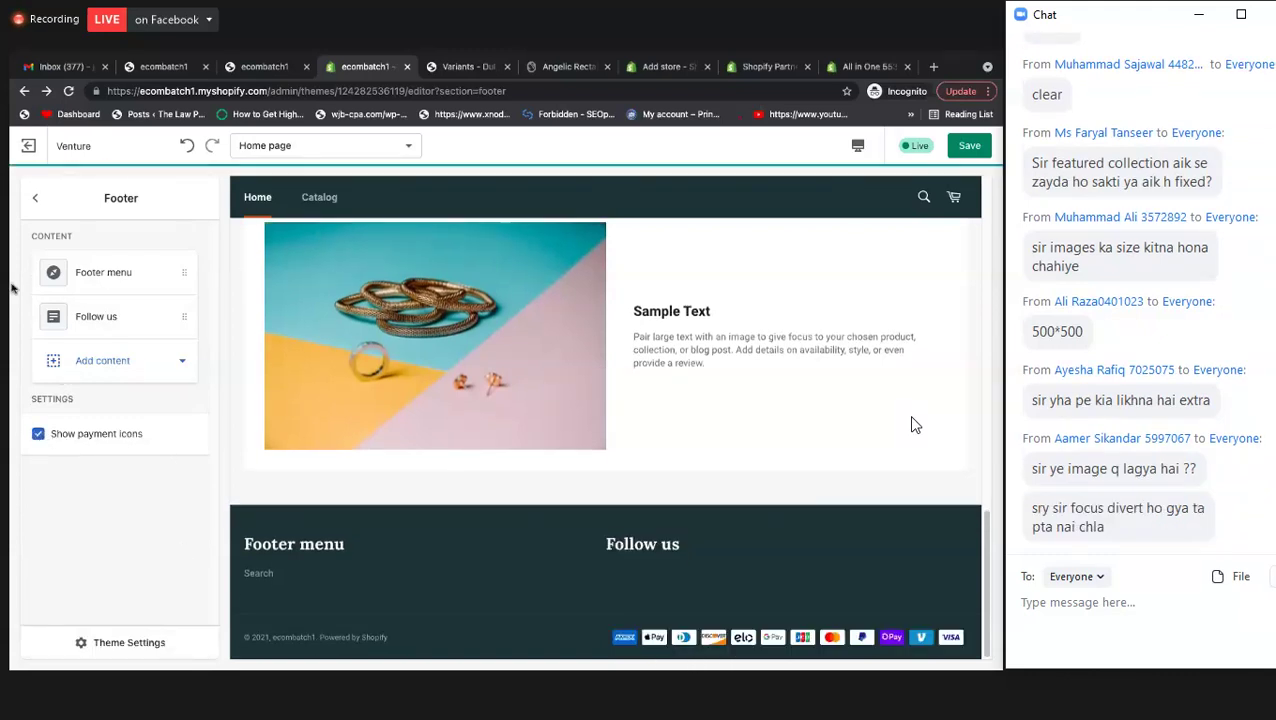
- Leave the Footer settings and review the whole home page preview, from the logo header and announcement bar down to the footer
left_click(37, 200)
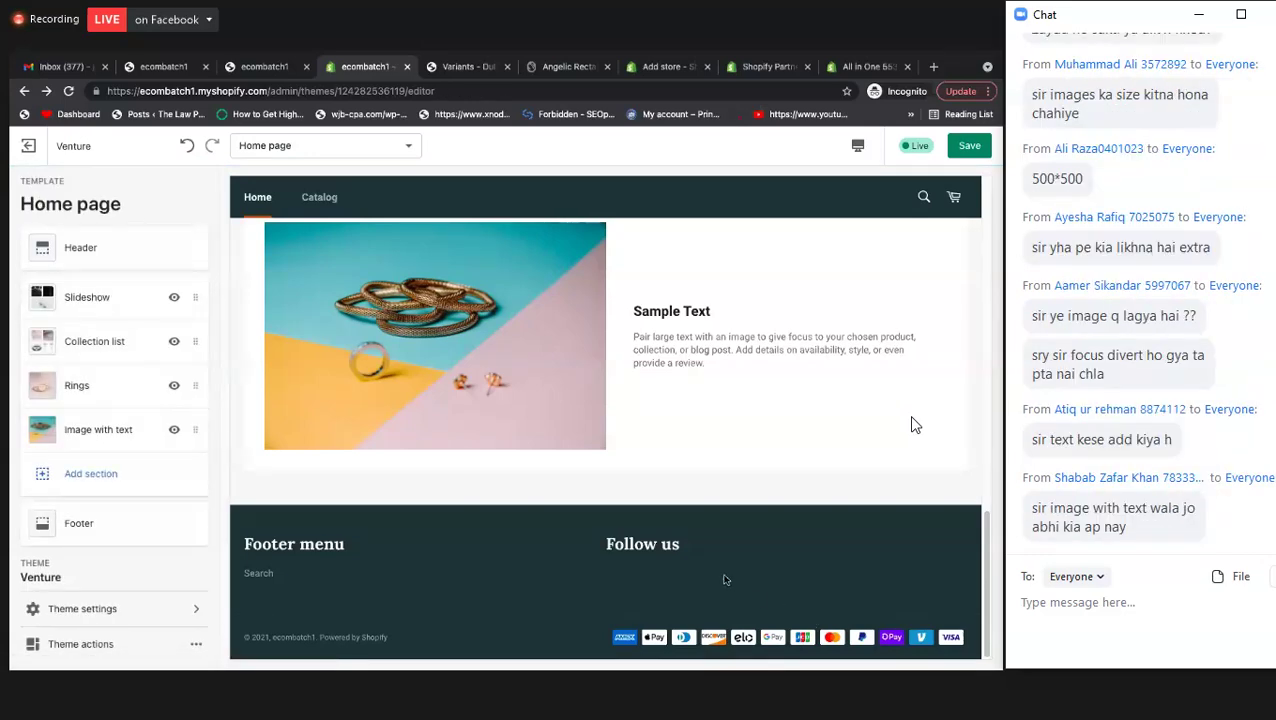
scroll(770, 430, "up", 10)
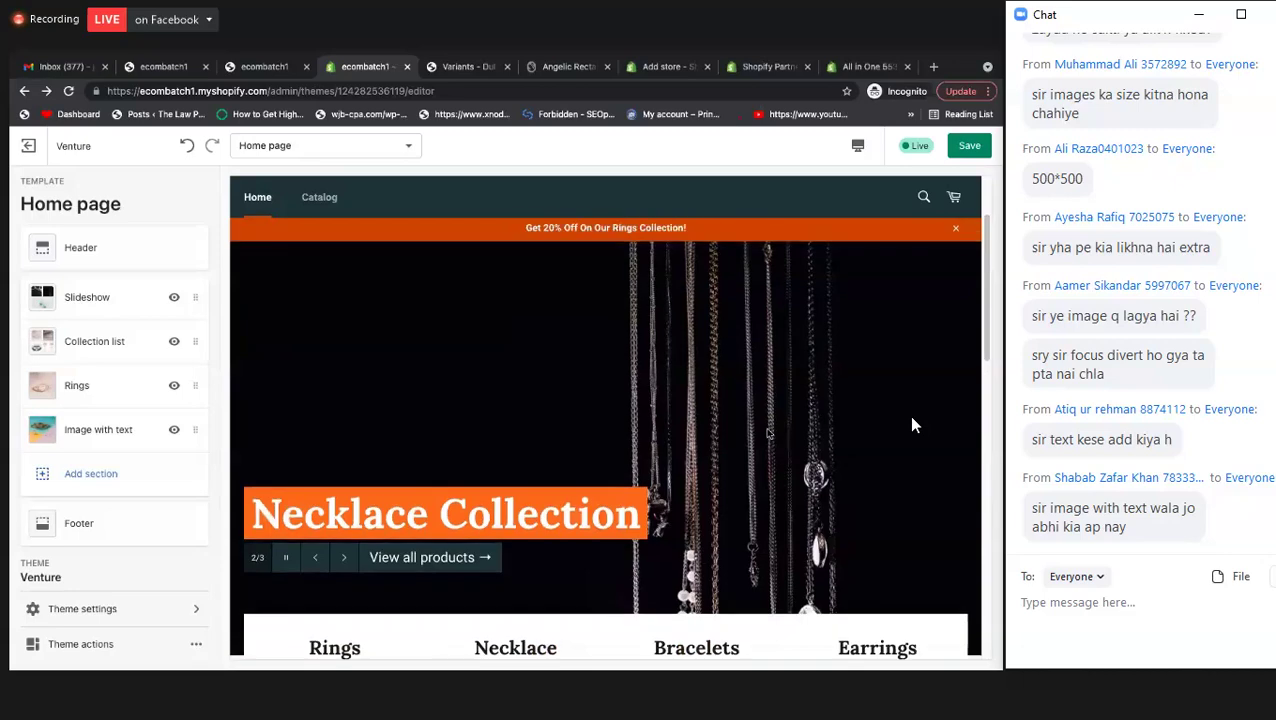
scroll(768, 432, "down", 6)
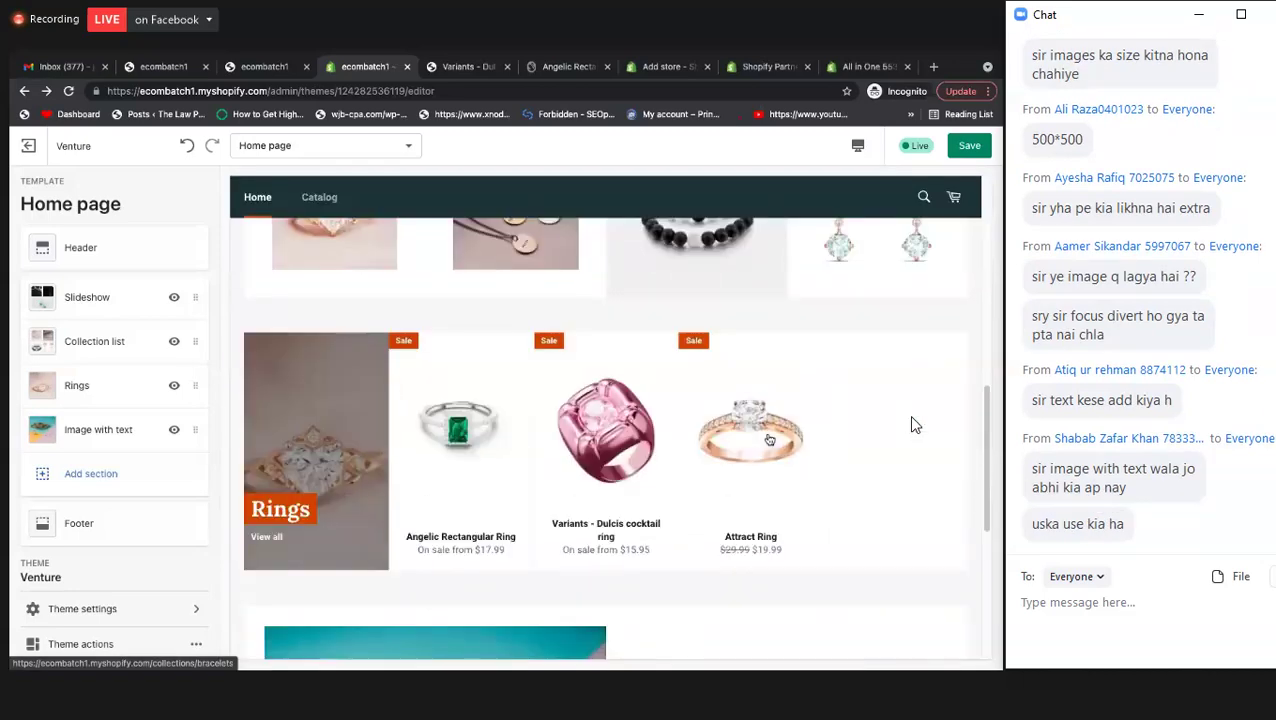
scroll(769, 440, "down", 6)
scroll(854, 436, "up", 15)
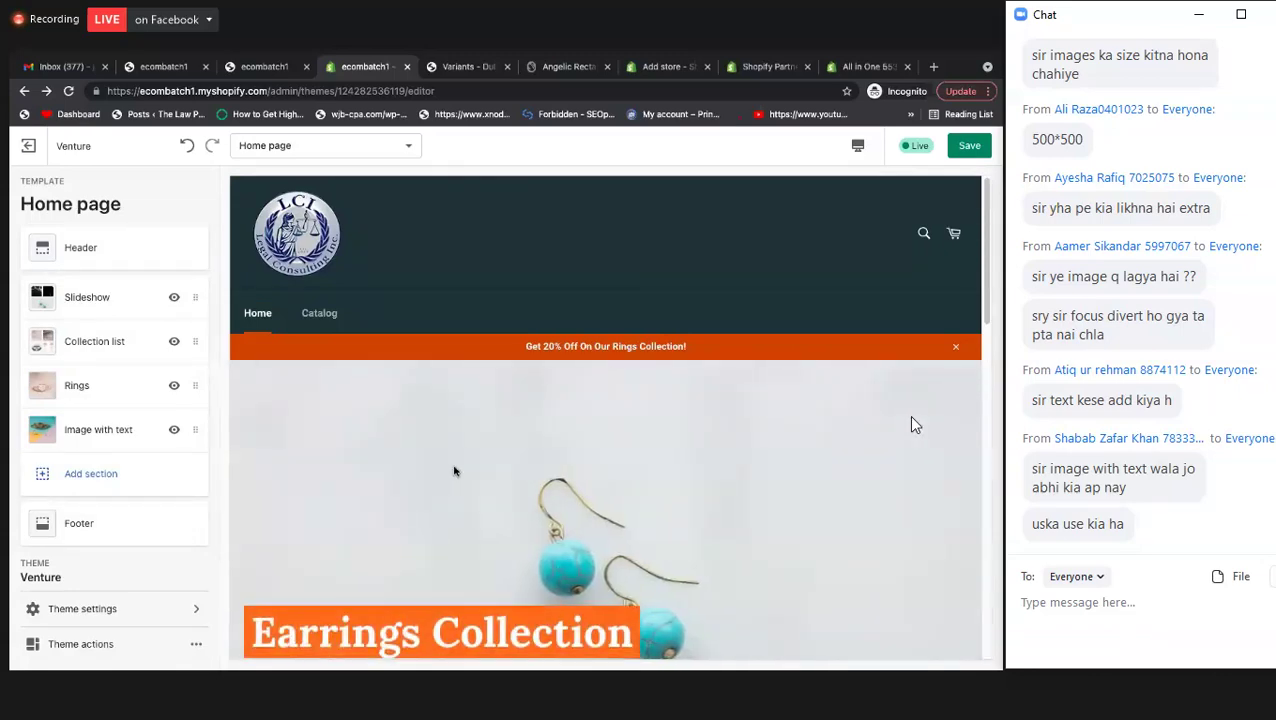
scroll(453, 471, "down", 8)
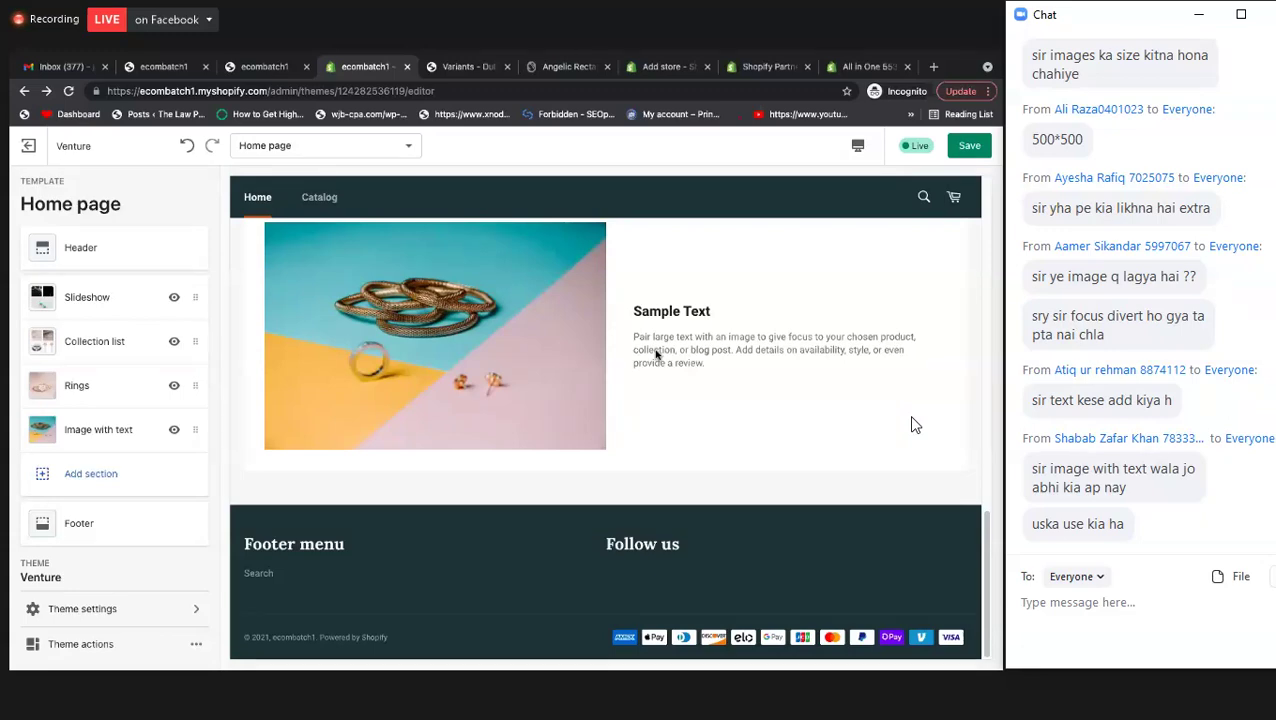
scroll(681, 385, "up", 3)
scroll(681, 381, "up", 5)
scroll(684, 376, "up", 3)
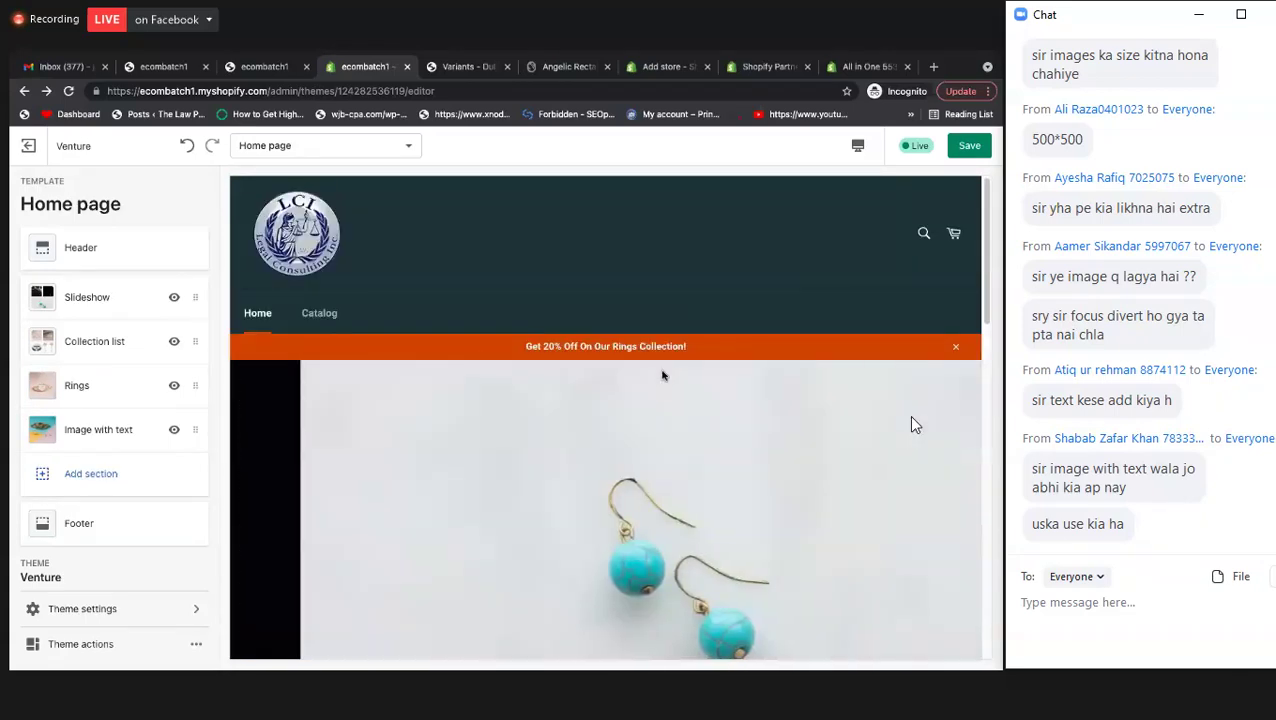
scroll(661, 376, "down", 10)
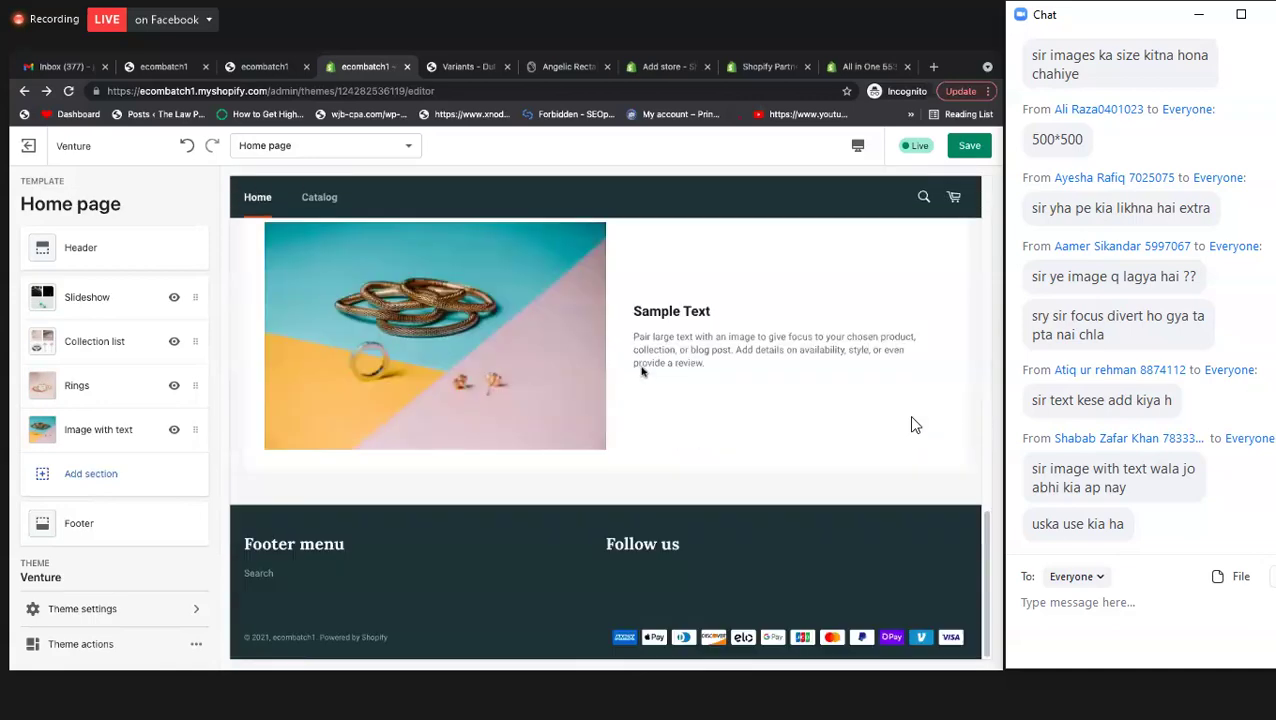
scroll(645, 372, "up", 1)
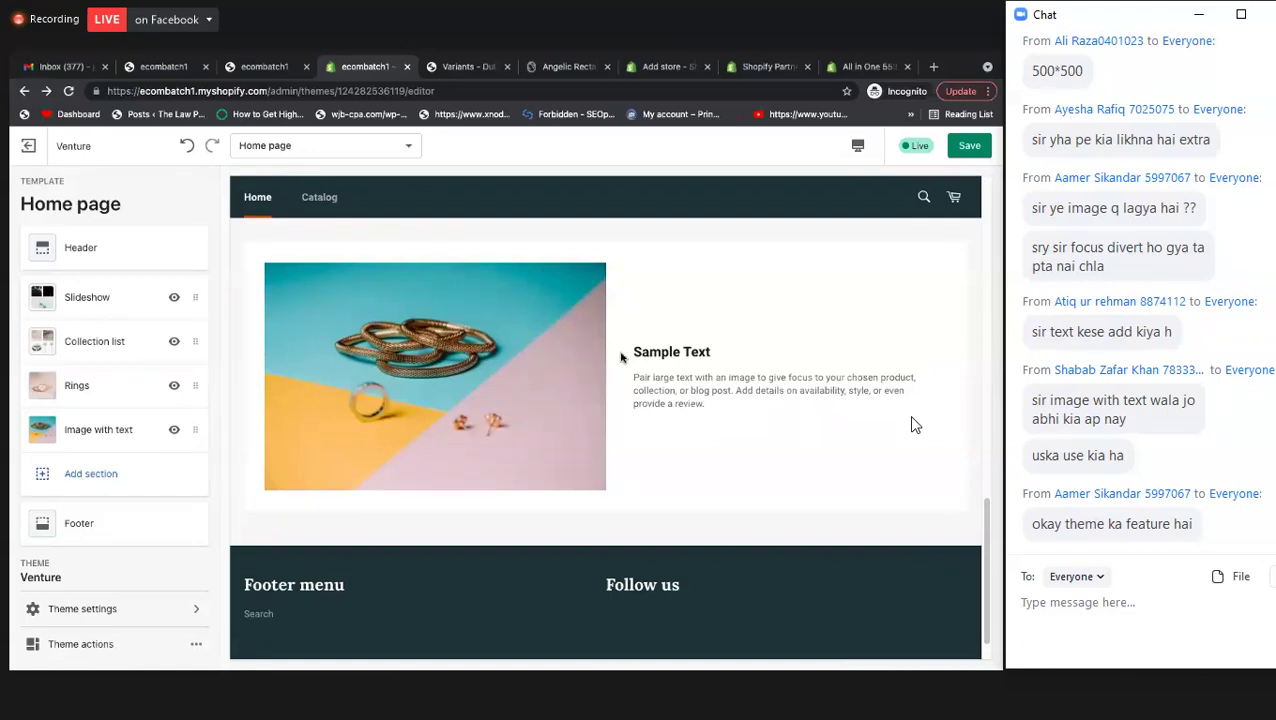
- Examine the Image and Sample Text block settings of the Image with text section, and return to the home page section list
left_click(96, 432)
left_click(104, 274)
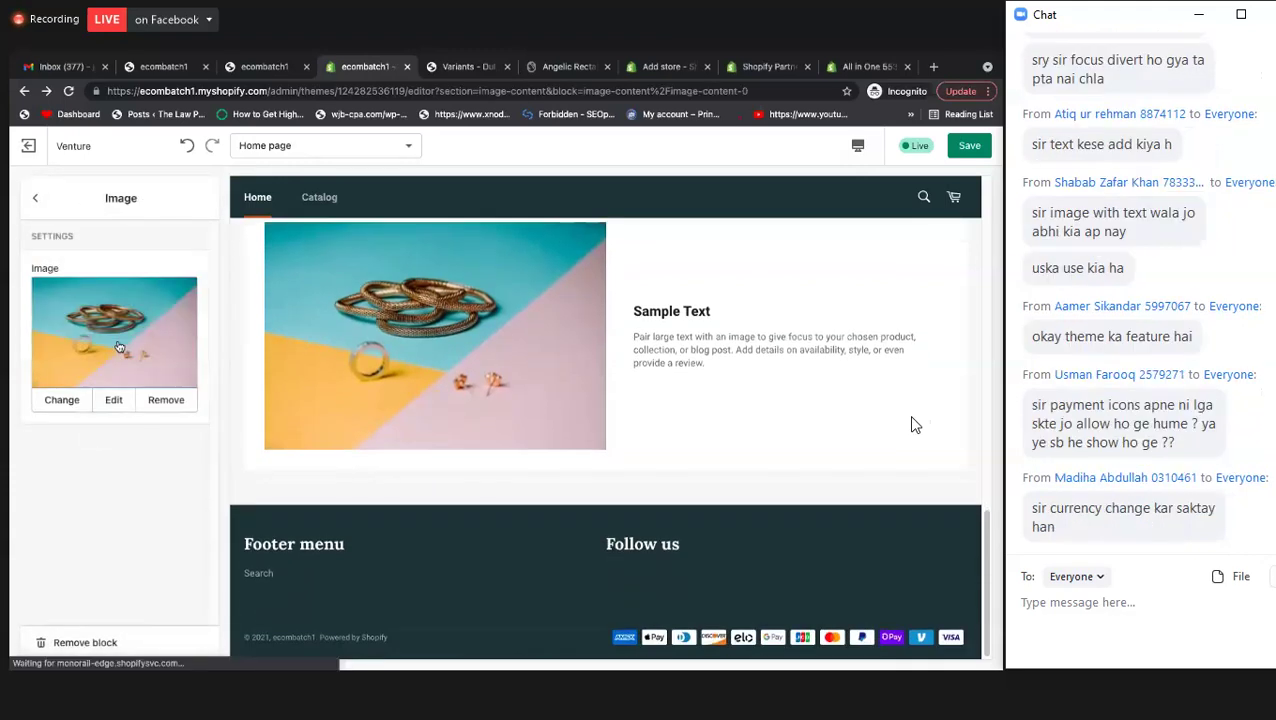
left_click(35, 198)
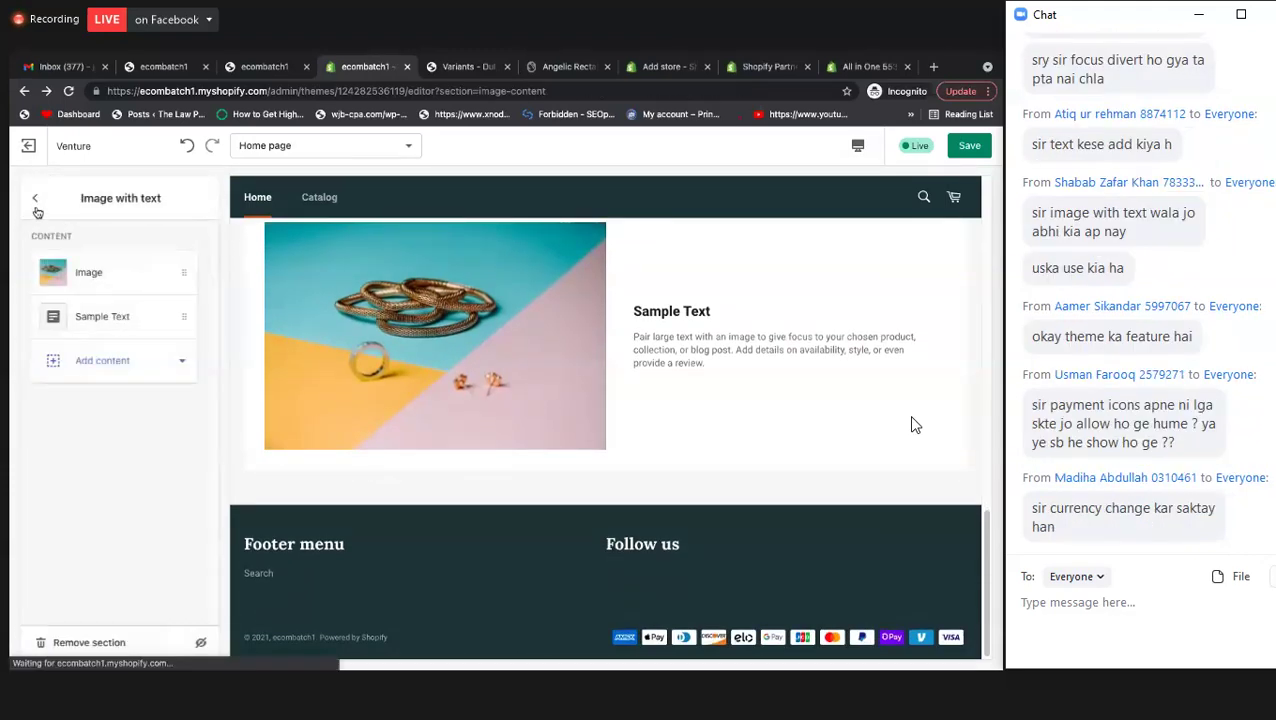
left_click(101, 325)
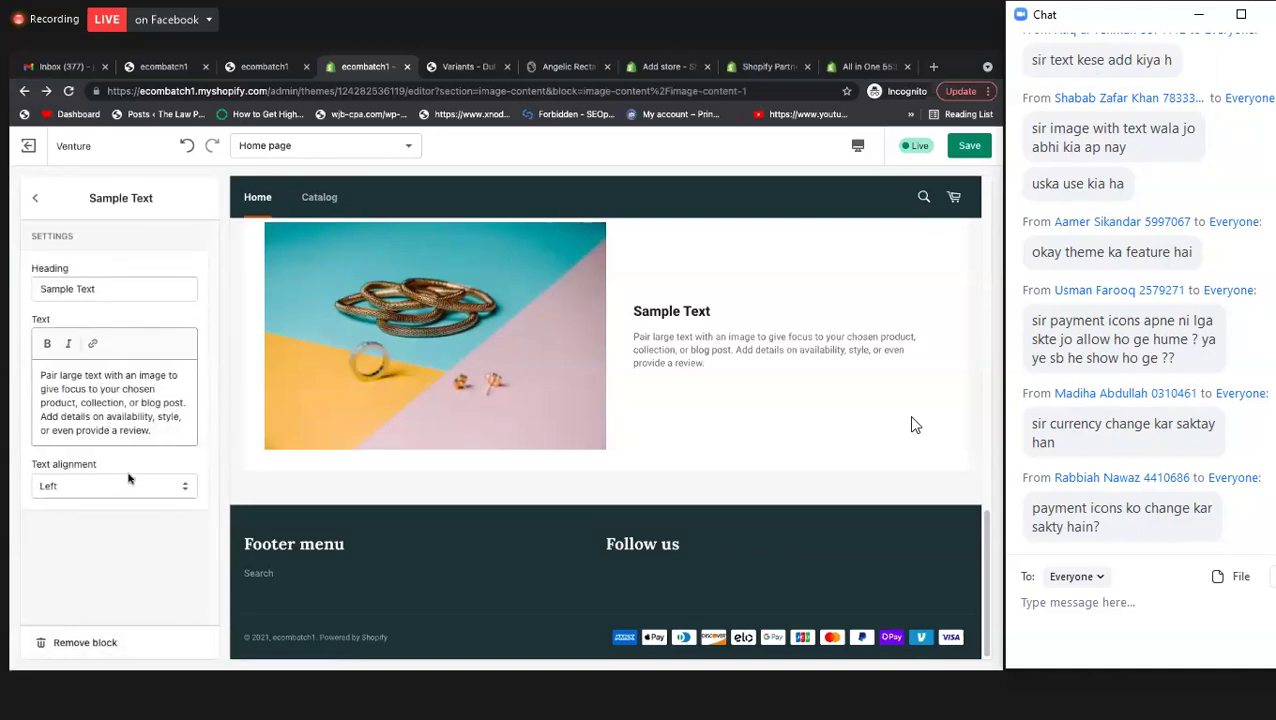
left_click(35, 198)
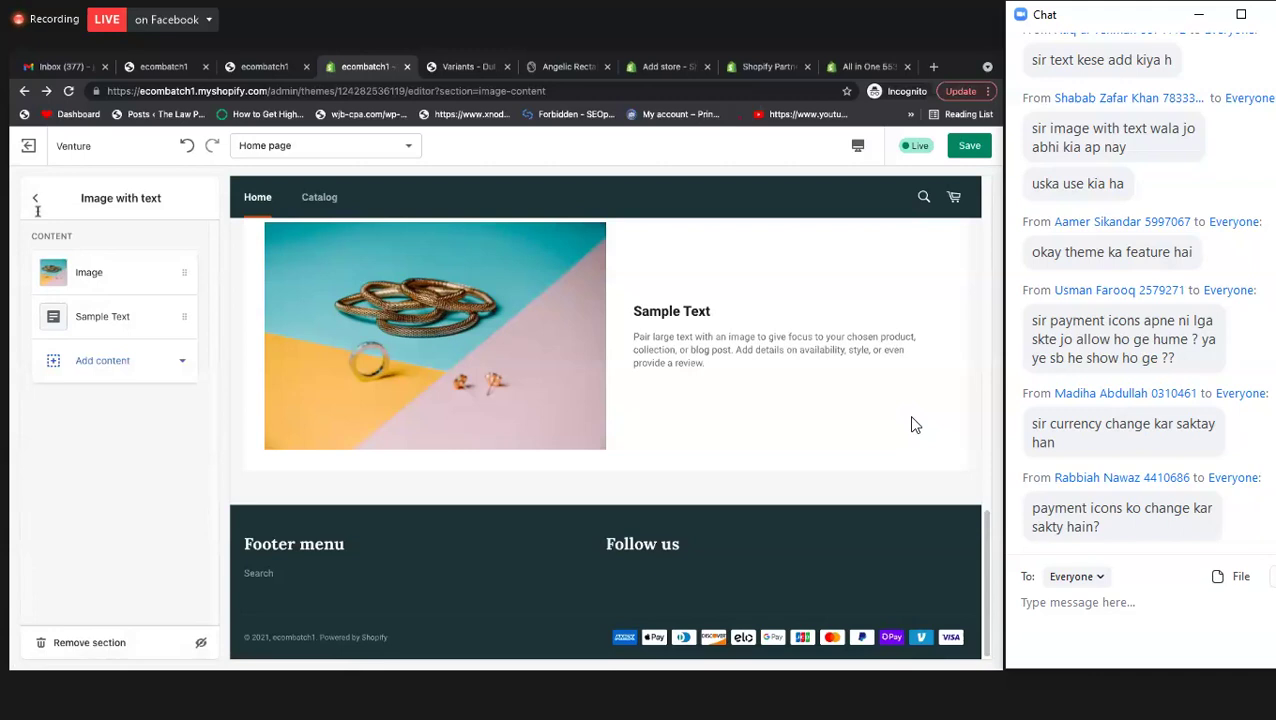
left_click(35, 198)
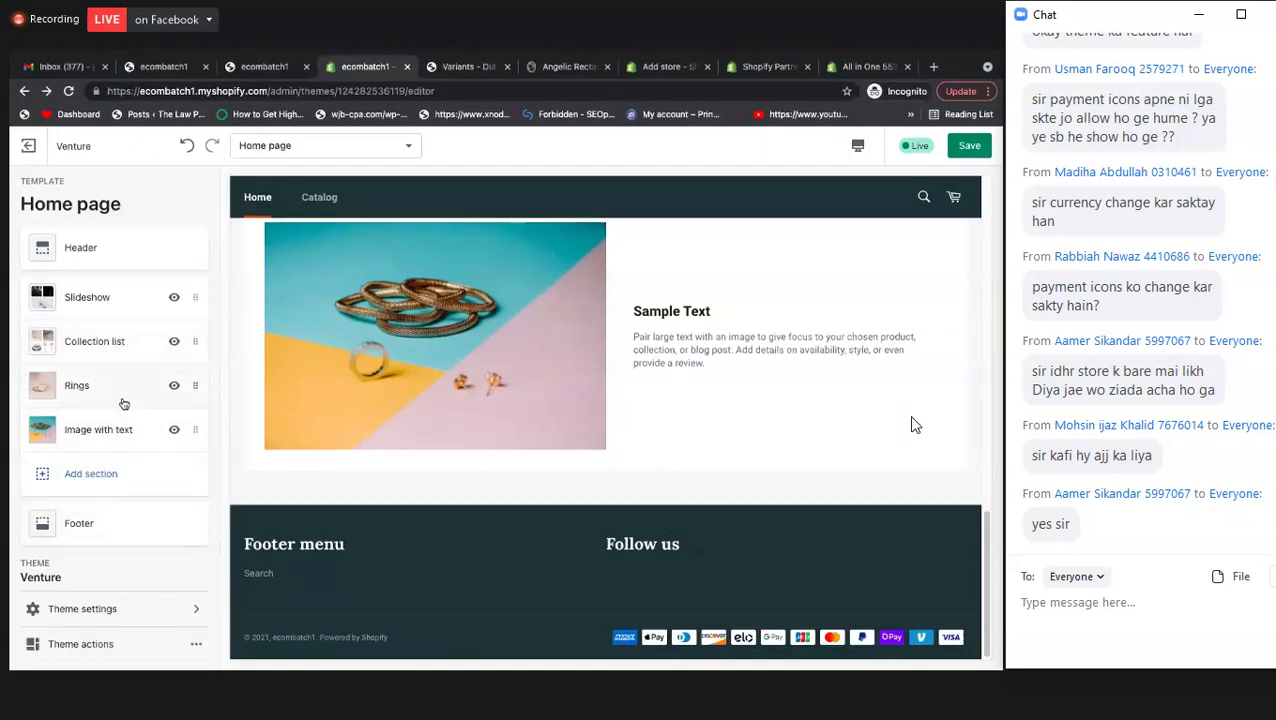
- Examine the order of the slideshow, collection list and featured Rings collection in the home page preview
scroll(632, 380, "up", 1)
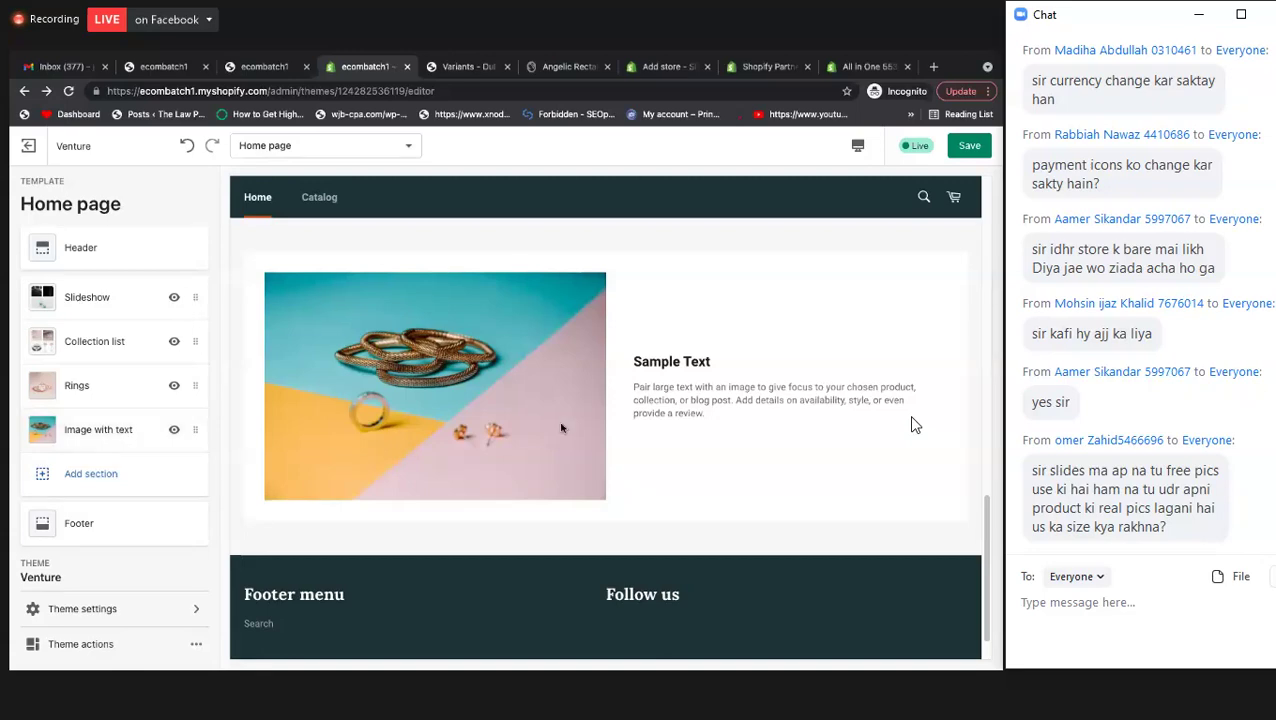
scroll(561, 428, "up", 1)
scroll(561, 428, "up", 3)
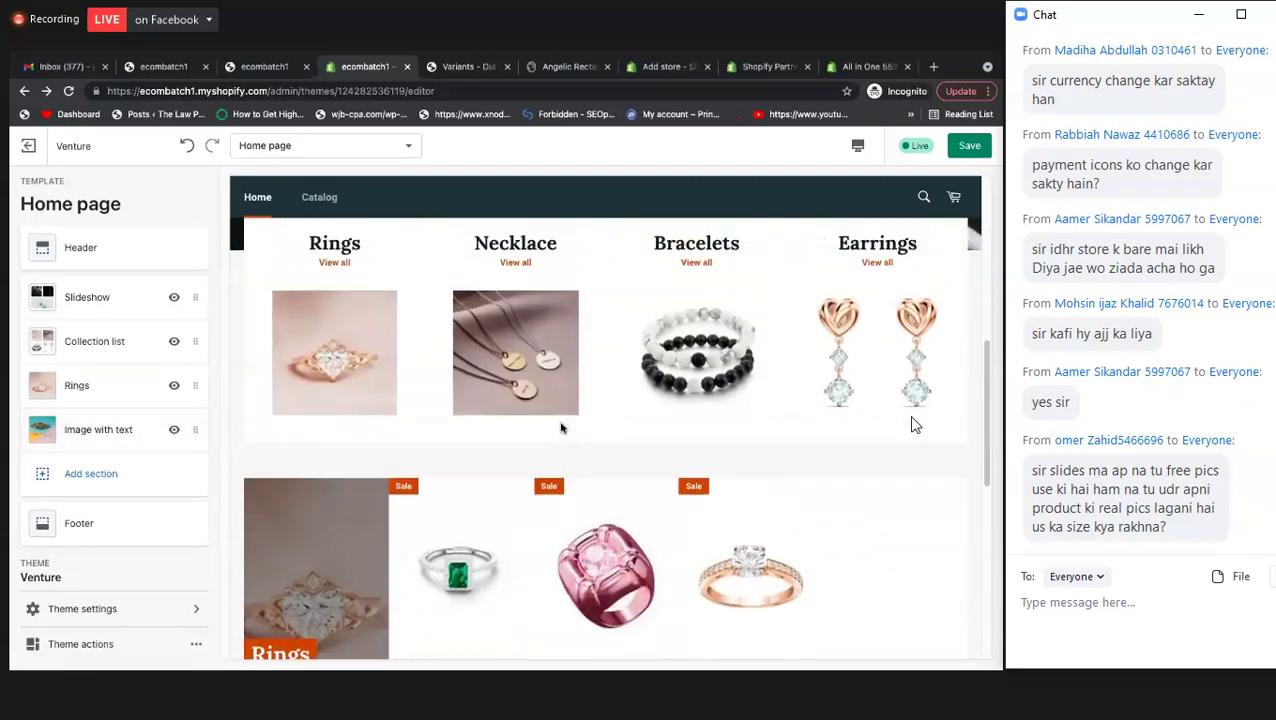
scroll(561, 428, "up", 3)
scroll(413, 330, "down", 2)
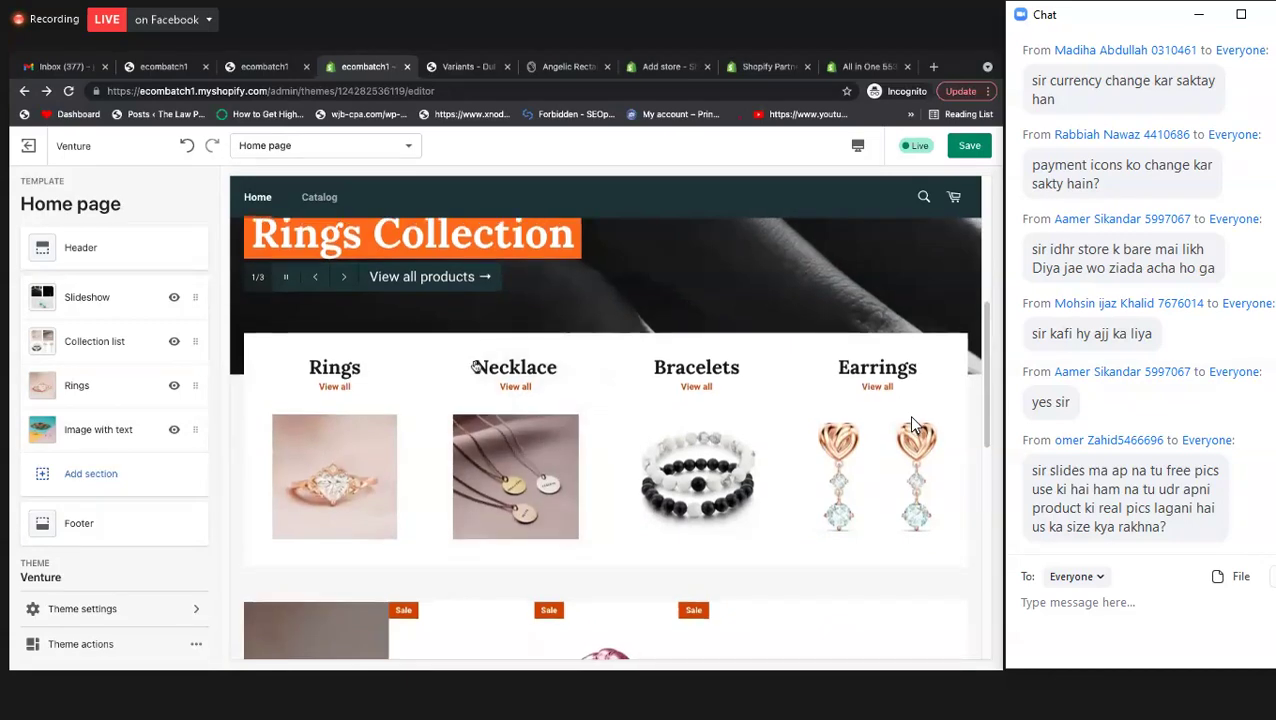
scroll(373, 338, "down", 2)
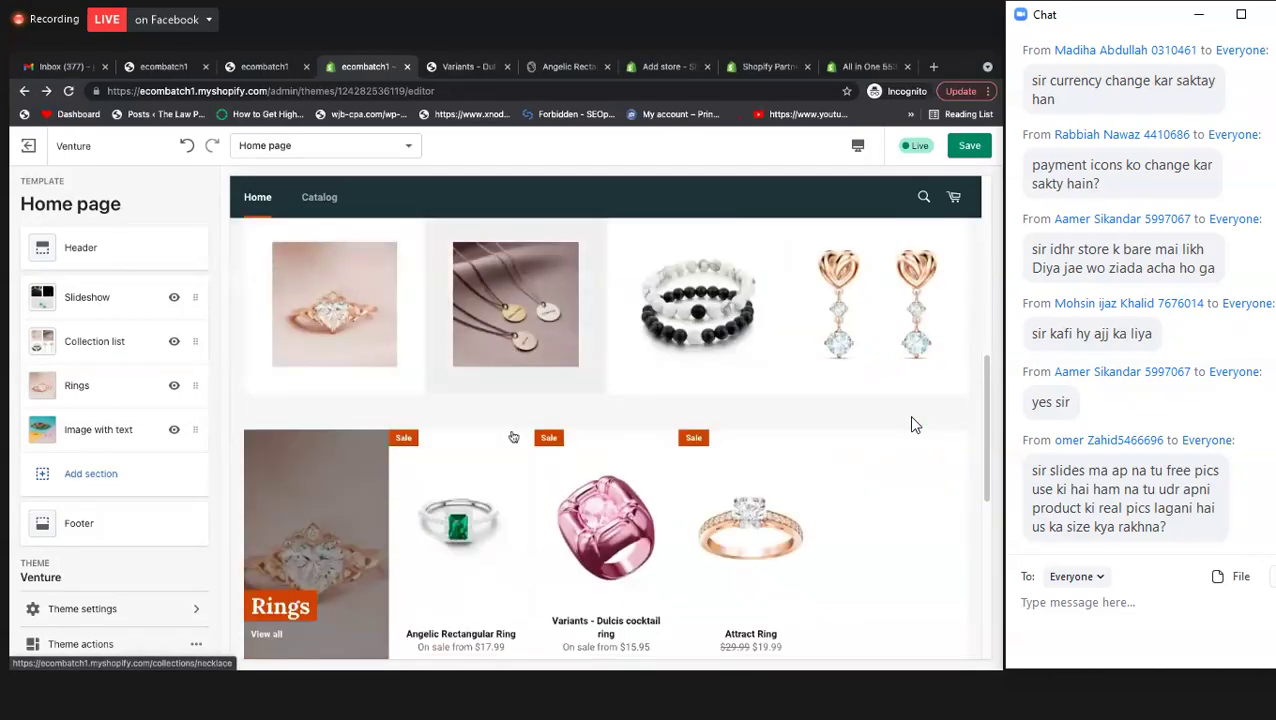
scroll(470, 460, "down", 1)
scroll(428, 480, "up", 2)
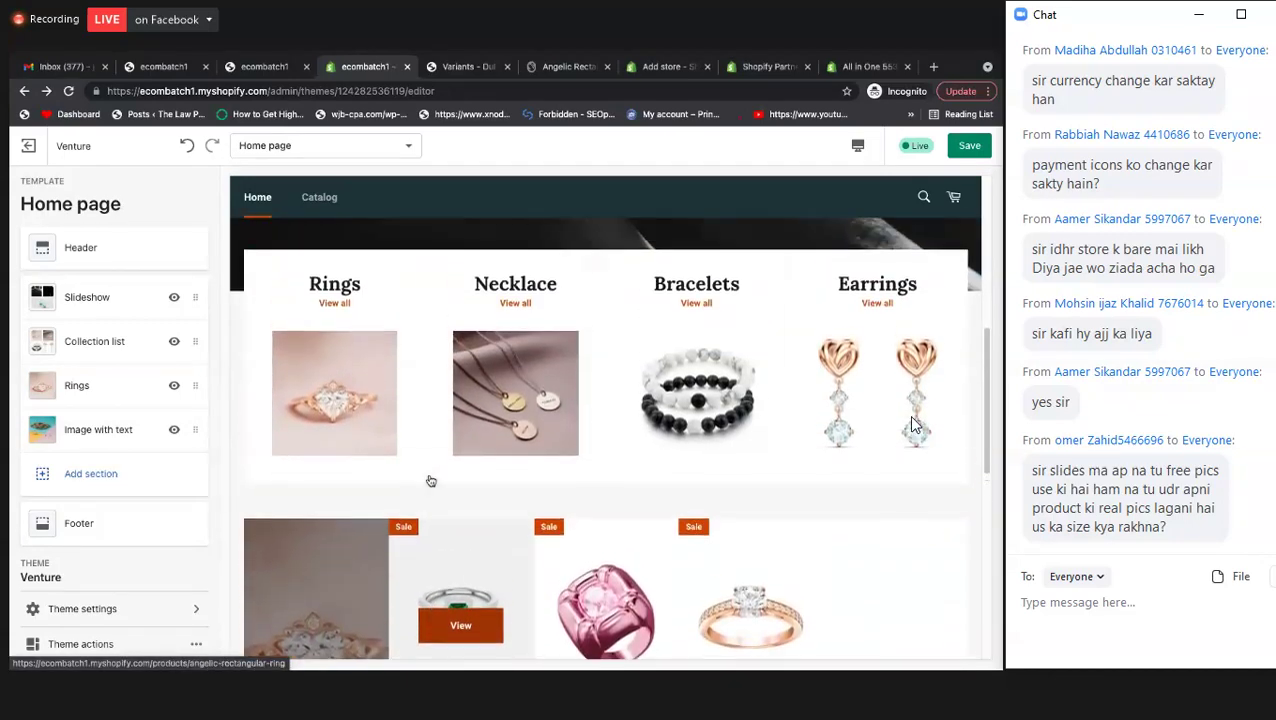
scroll(363, 320, "down", 3)
scroll(330, 300, "up", 1)
scroll(330, 300, "up", 1)
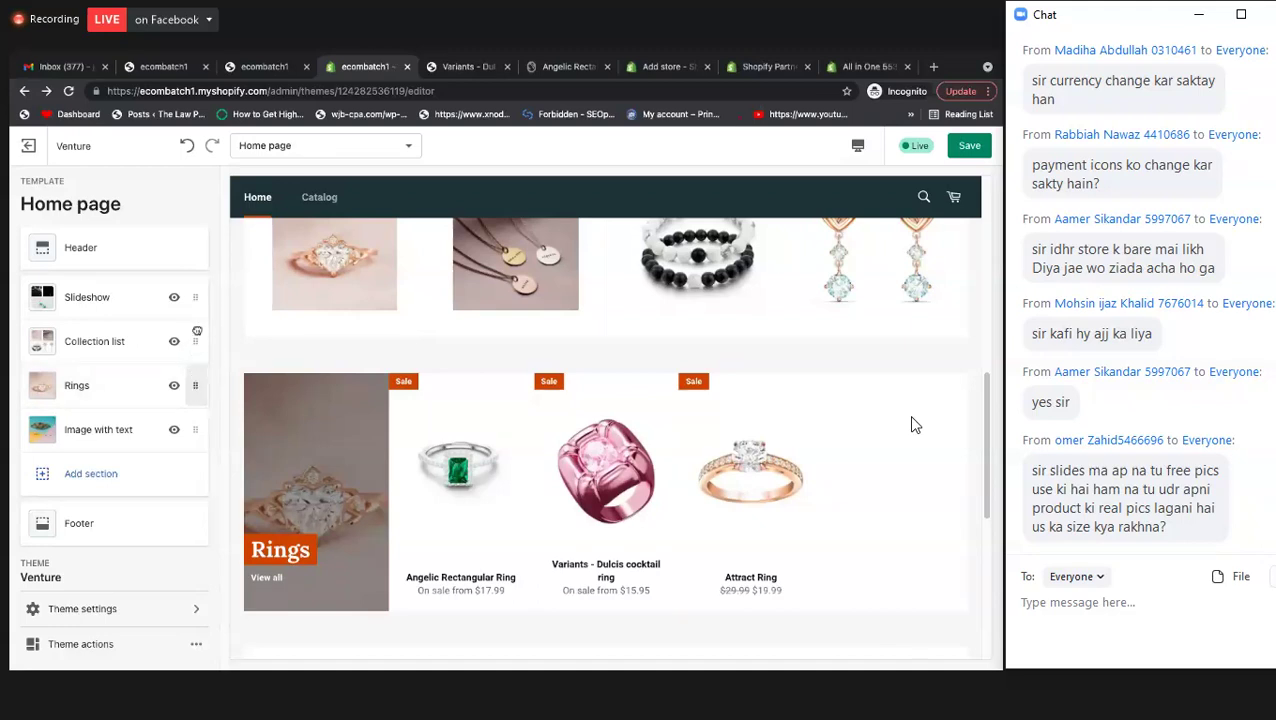
- Try the Rings section above the Collection list, check the preview, and move it back below the Collection list
left_click_drag(197, 324, 198, 333)
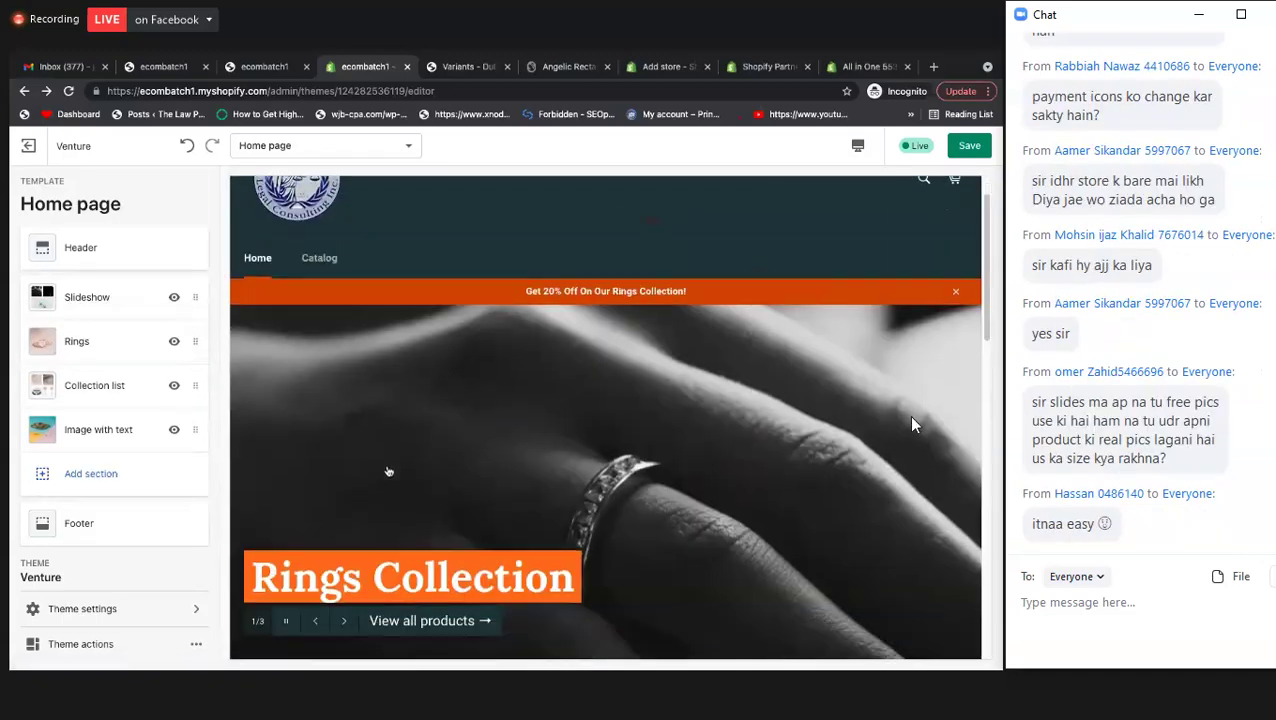
scroll(641, 452, "down", 3)
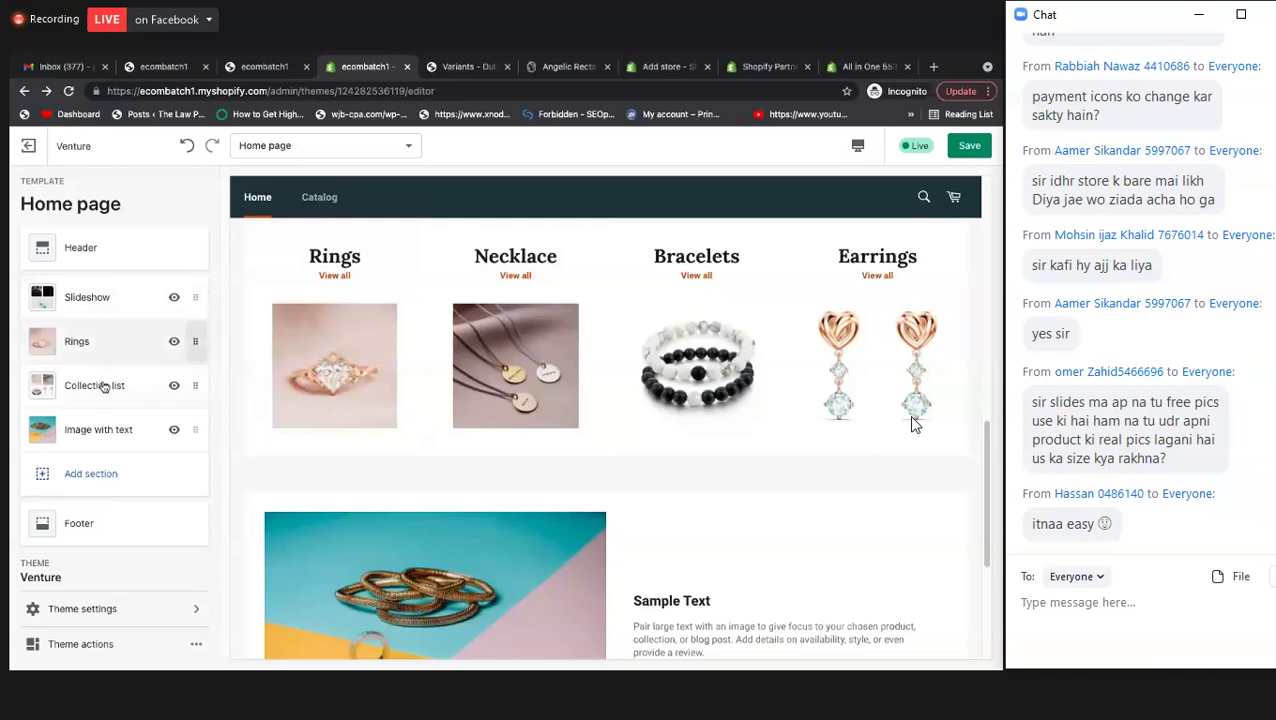
left_click_drag(198, 344, 195, 390)
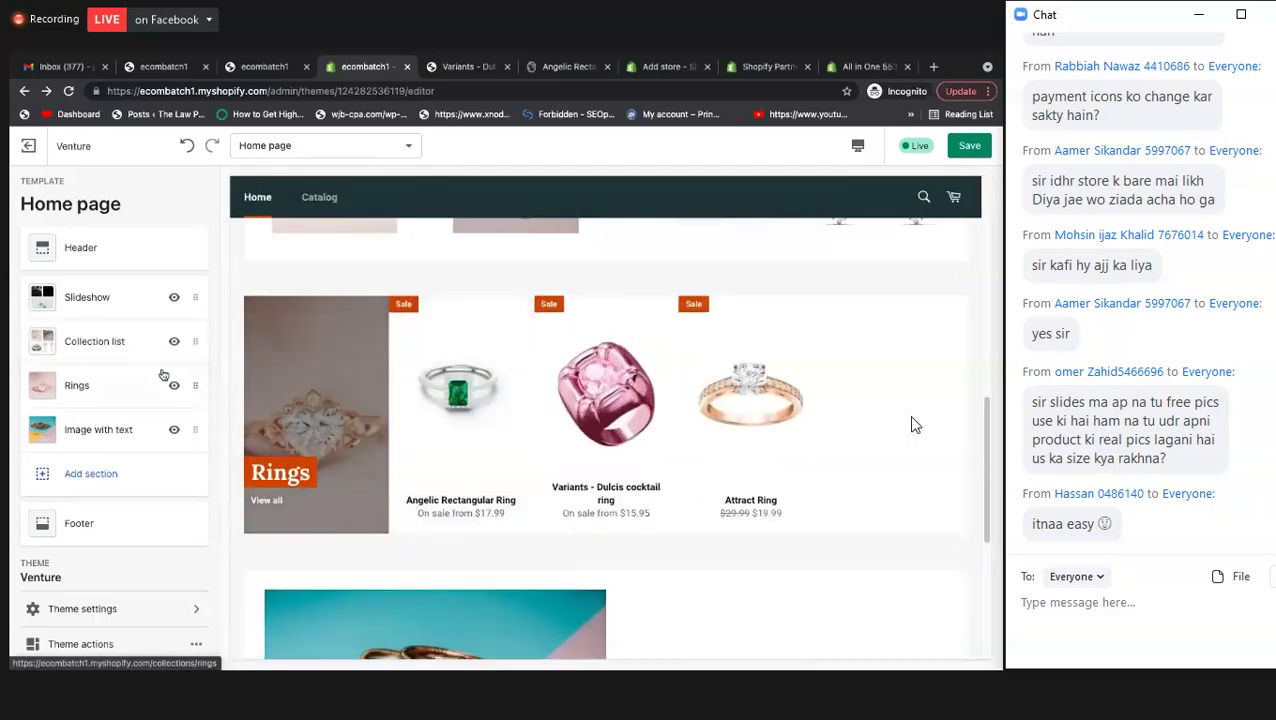
- Try the Image with text section directly below the Slideshow, review the preview, and move it back below the Rings section
left_click_drag(186, 433, 194, 342)
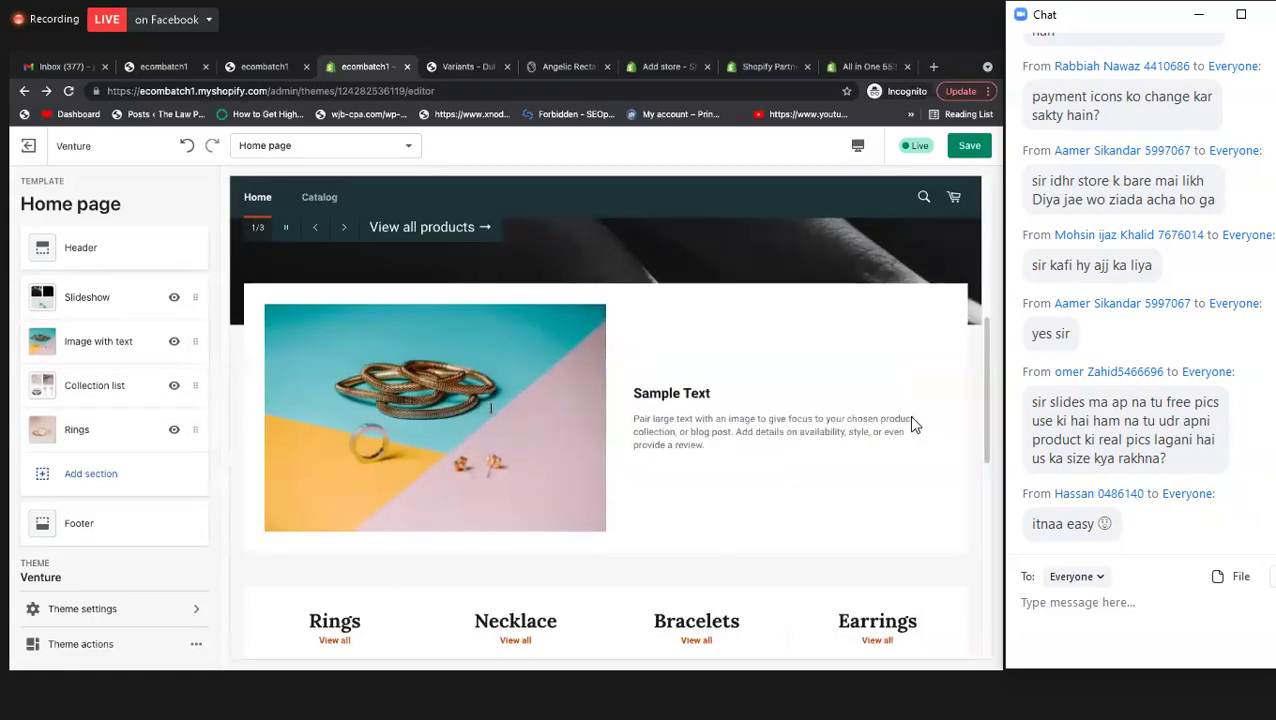
scroll(602, 412, "down", 4)
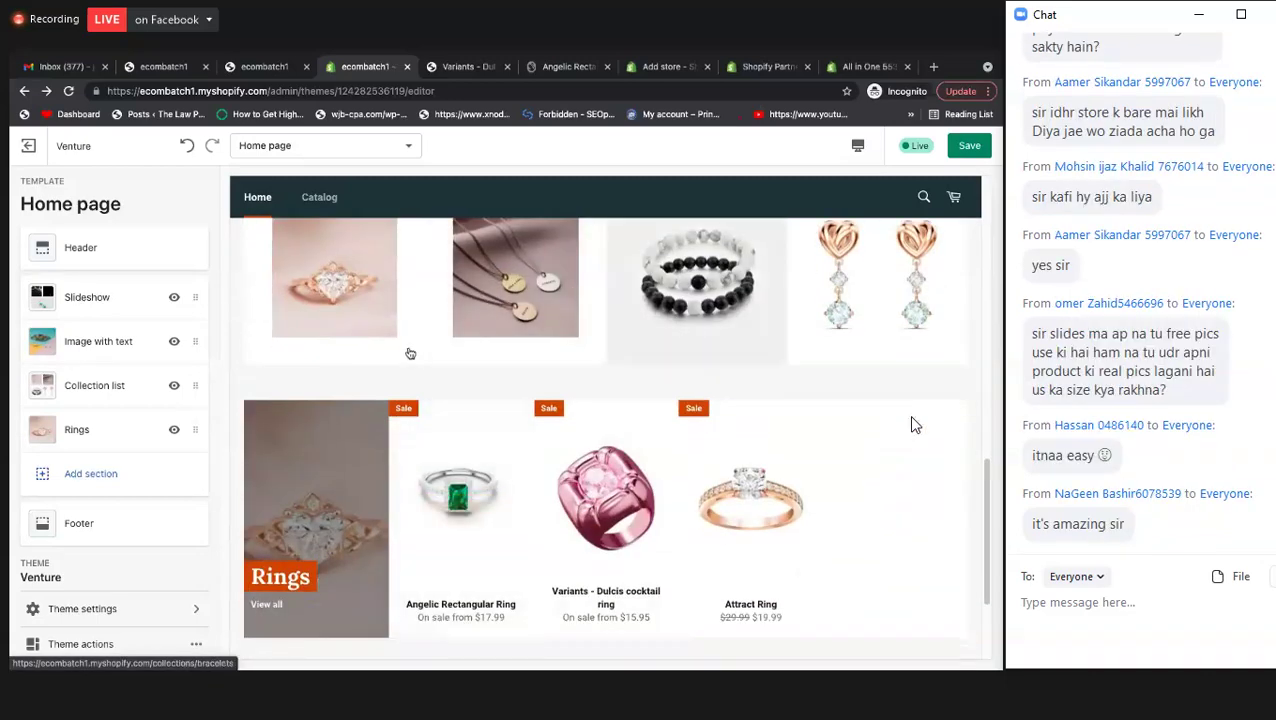
scroll(477, 364, "down", 2)
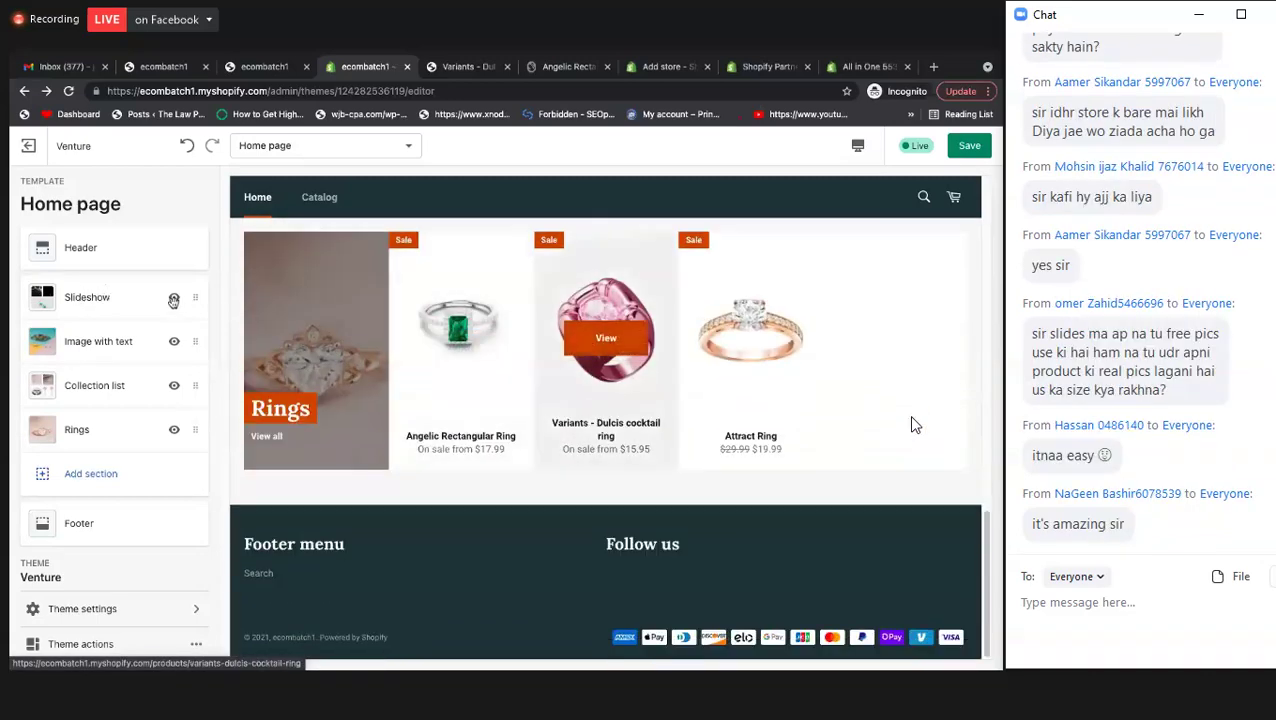
mouse_move(183, 381)
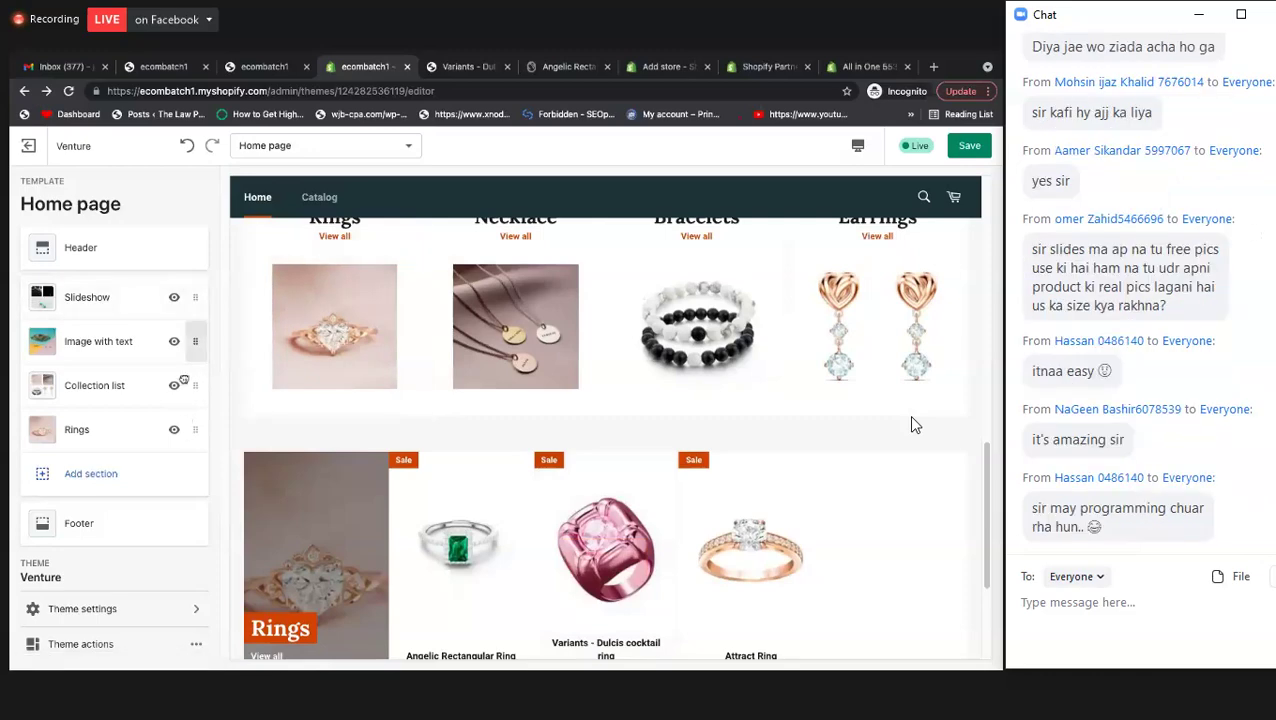
mouse_move(183, 347)
left_mouse_down()
mouse_move(183, 418)
mouse_move(190, 341)
left_mouse_up()
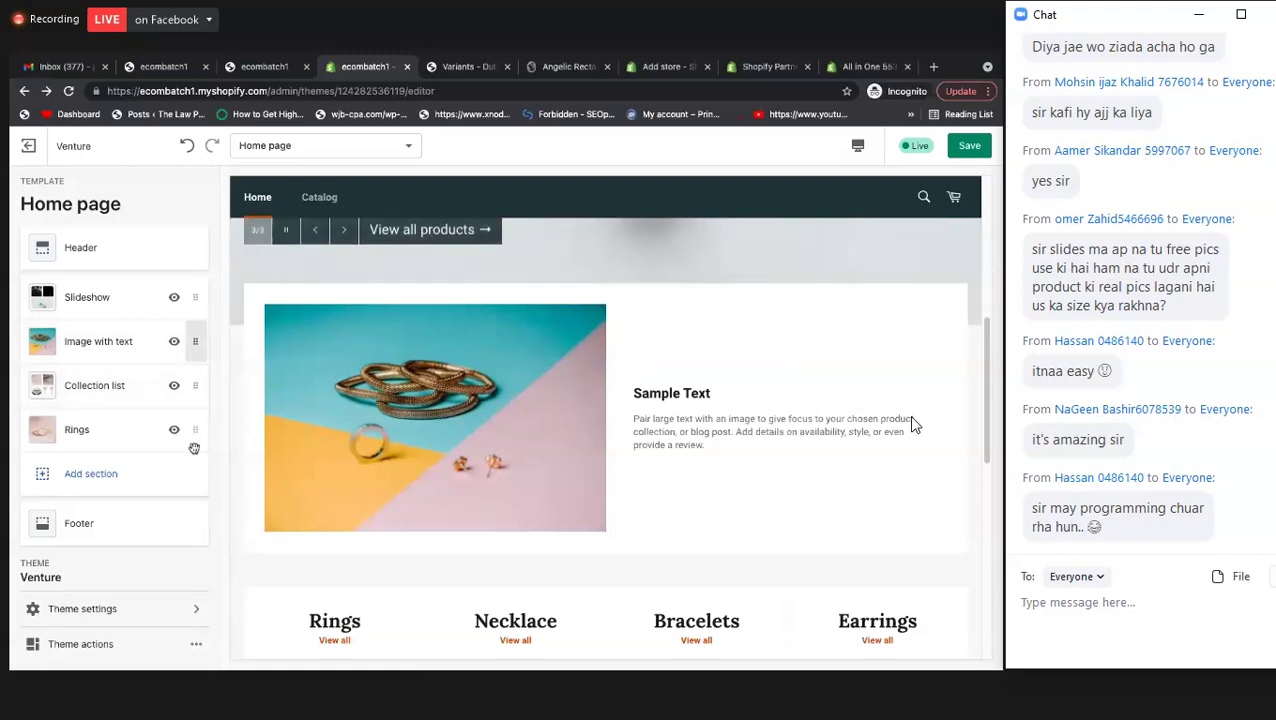
left_click_drag(195, 341, 195, 429)
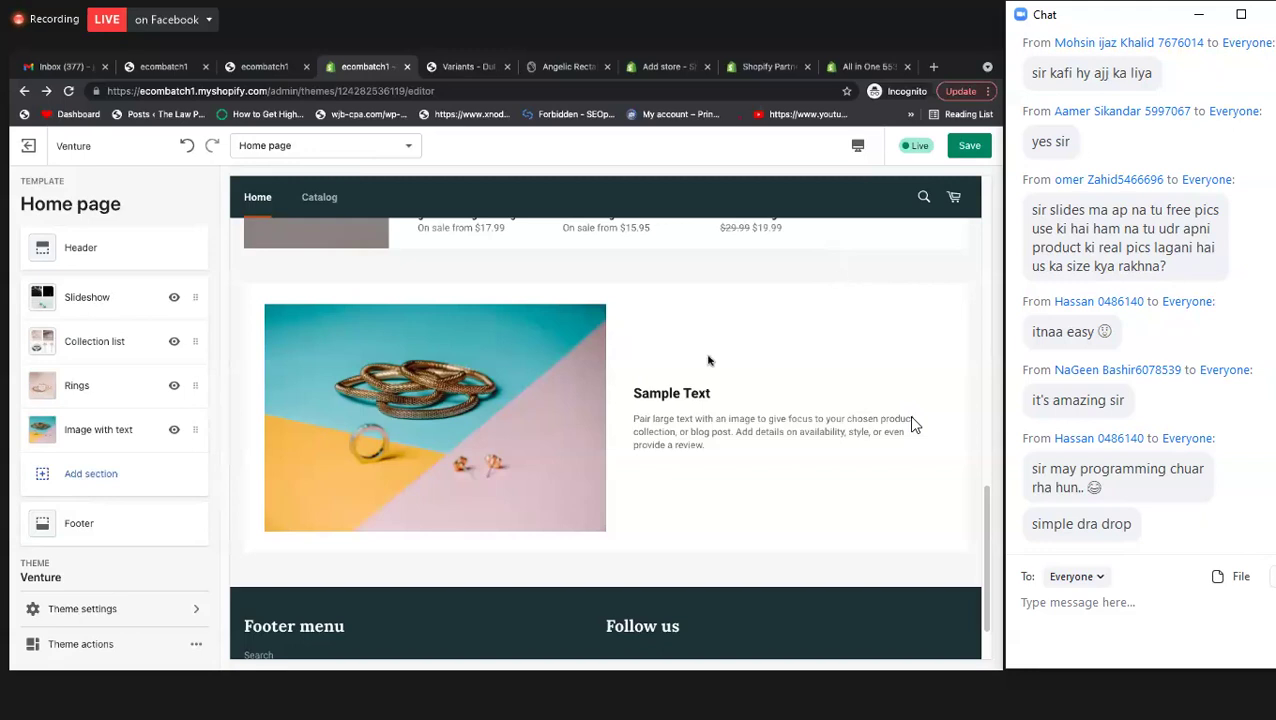
- Hide the Image with text section and show it again, and look at its section settings including the remove option
left_click(174, 431)
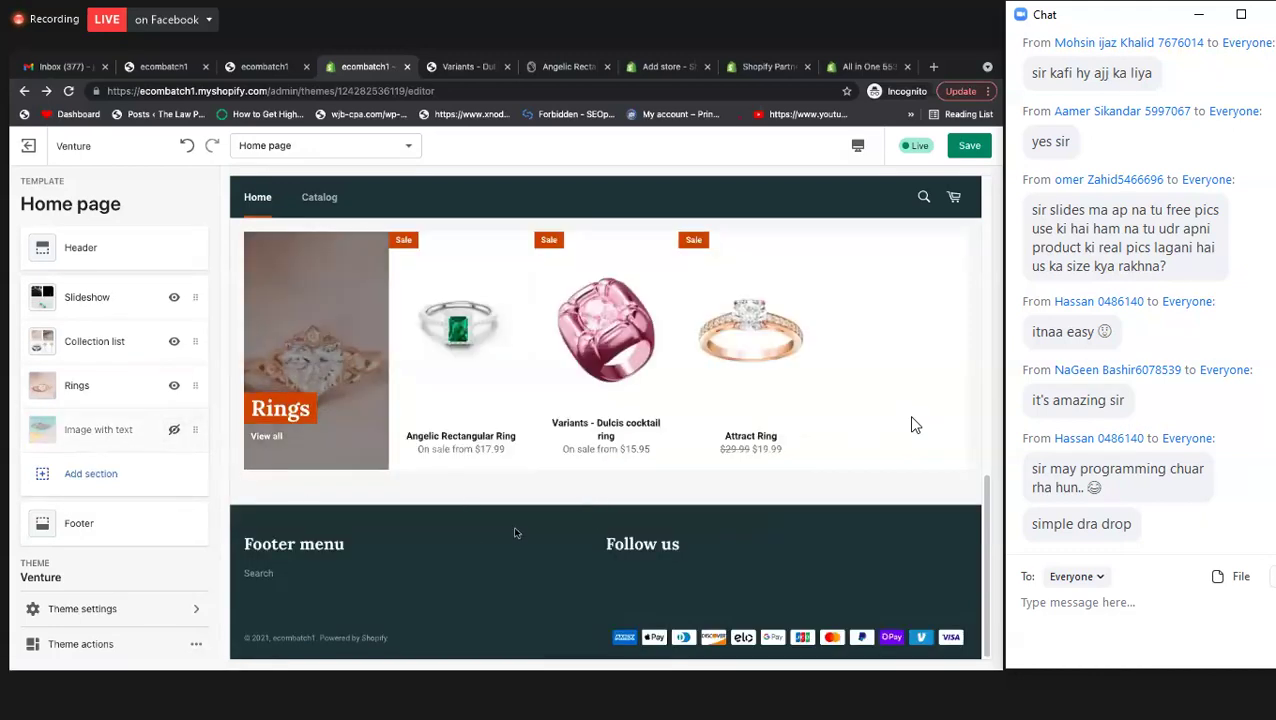
left_click(174, 431)
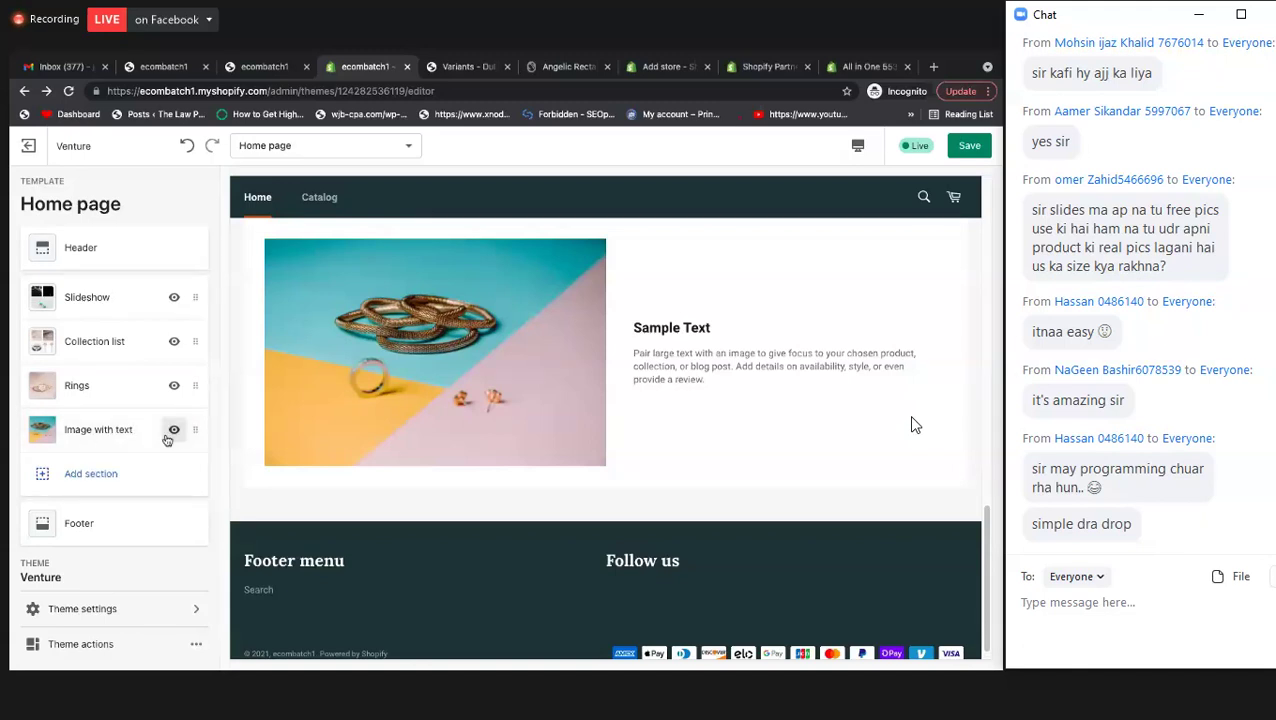
left_click(89, 431)
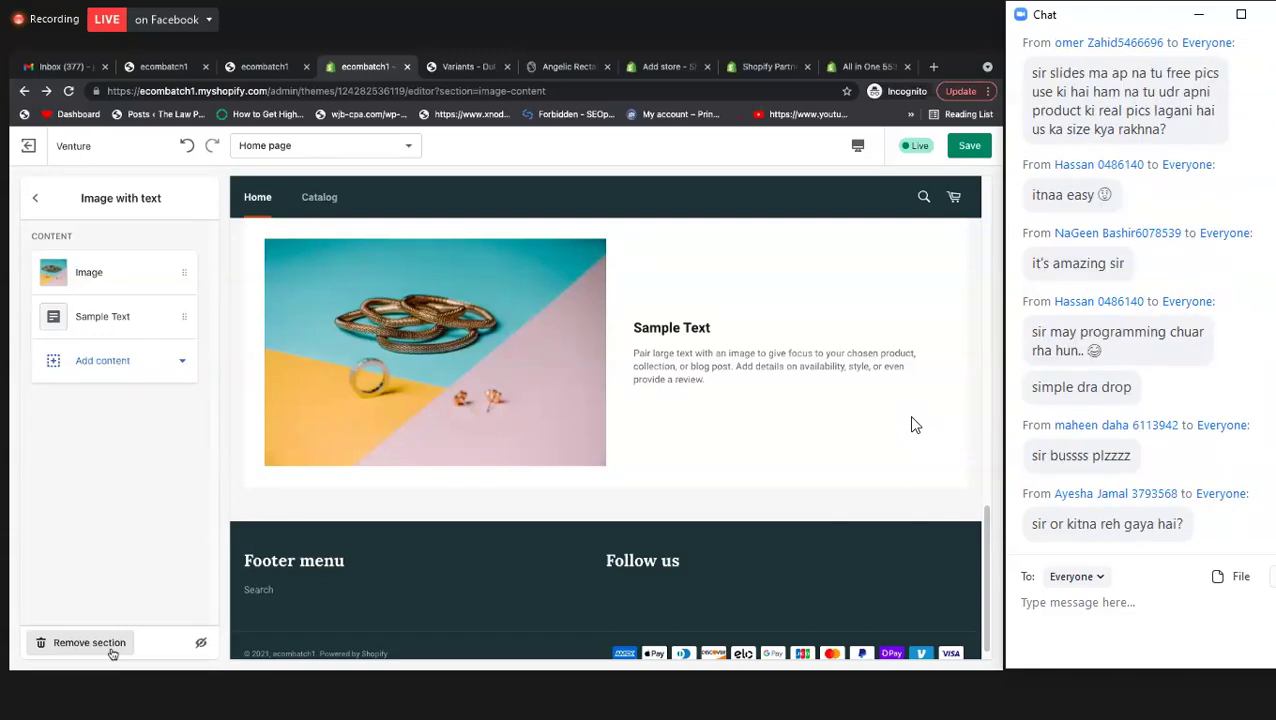
left_click(35, 194)
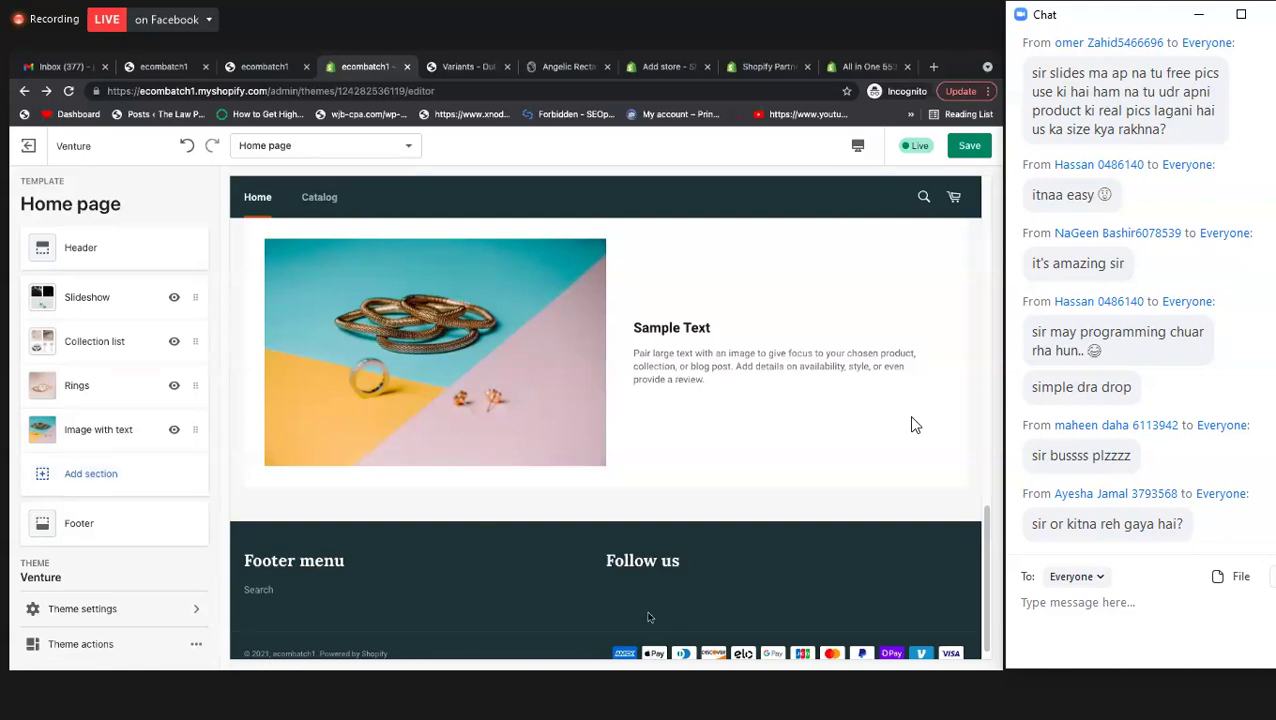
- Save the home page customizations and switch the theme preview to the Mobile view
left_click(969, 146)
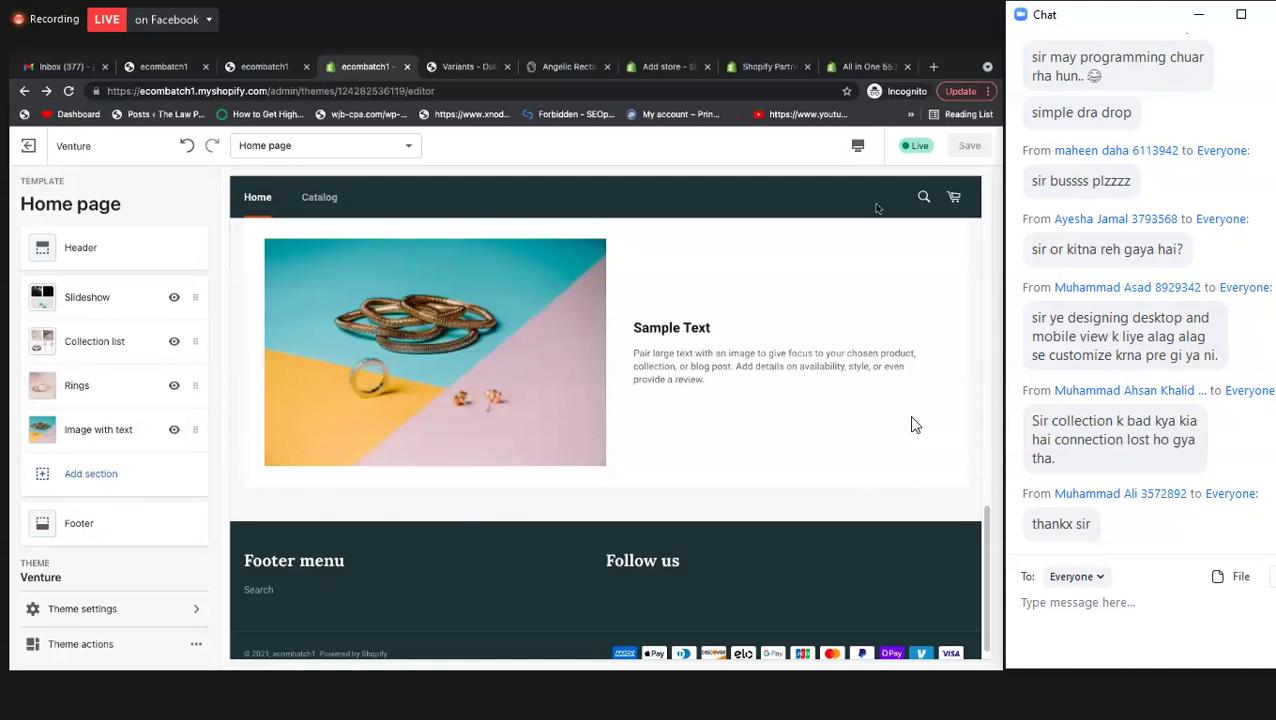
left_click(858, 146)
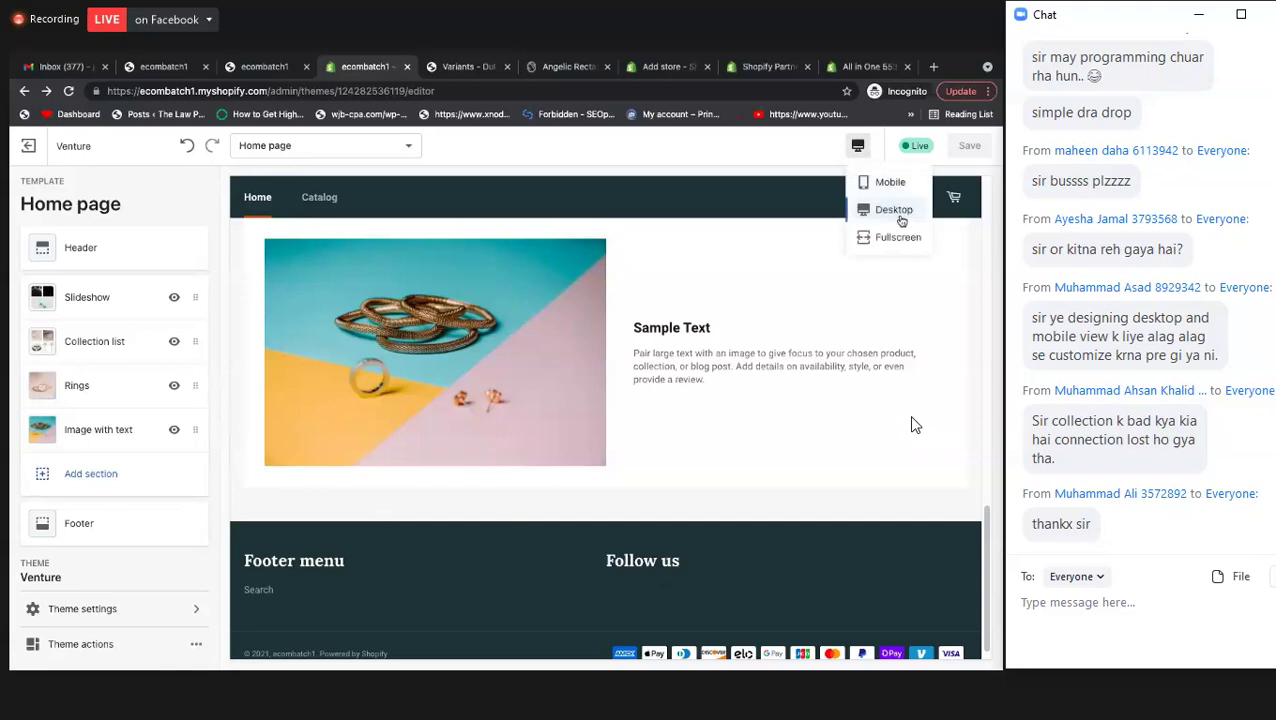
left_click(891, 186)
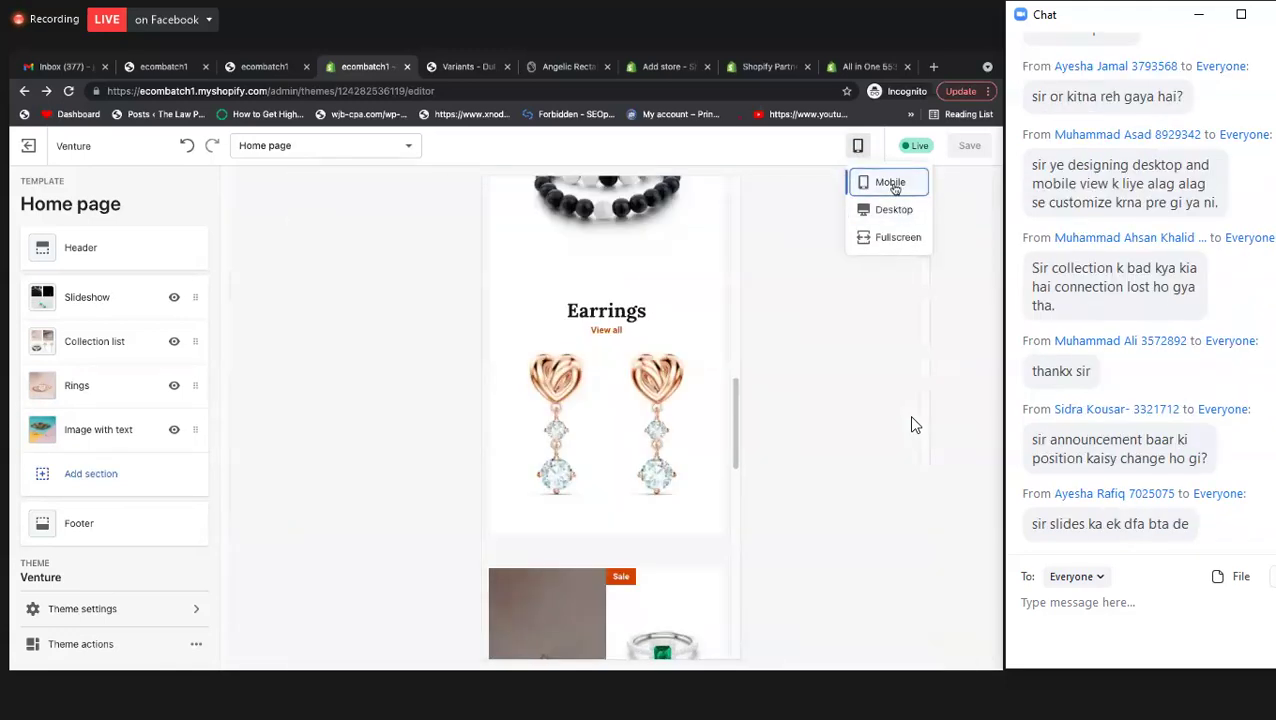
- Switch the theme preview back to the Desktop view and look over the home page up to its header
left_click(858, 146)
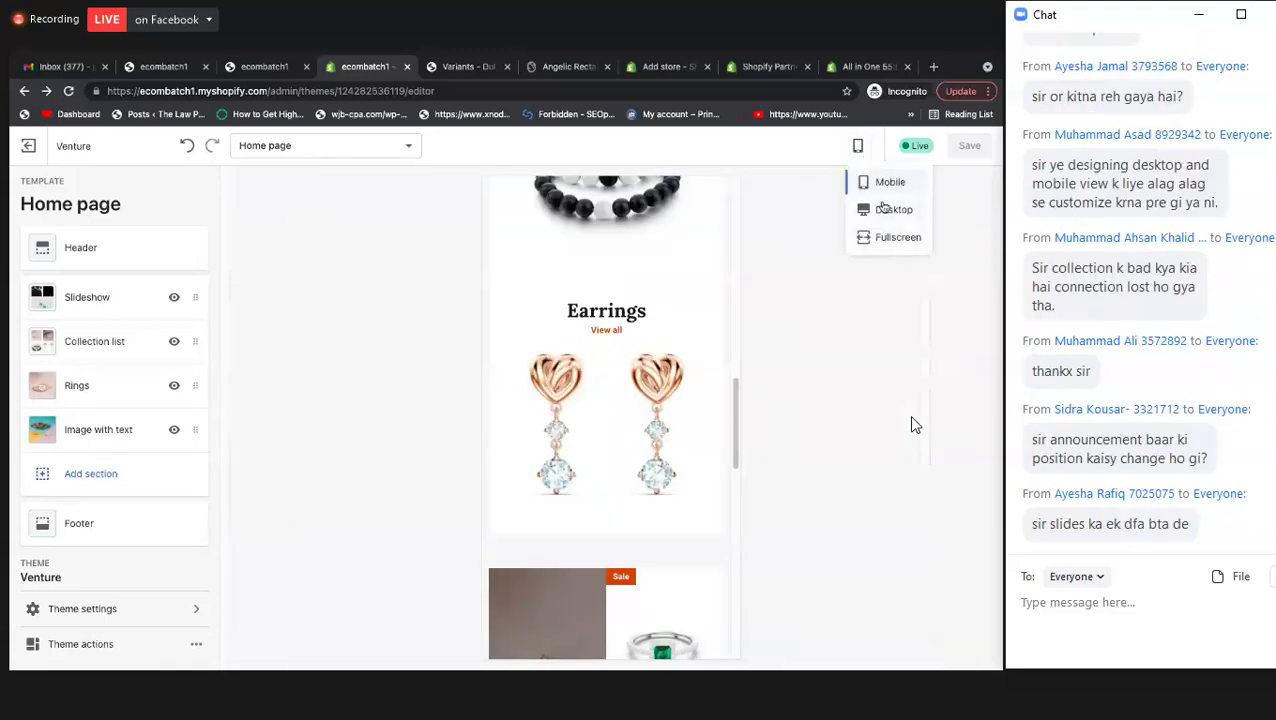
left_click(889, 209)
left_click(857, 147)
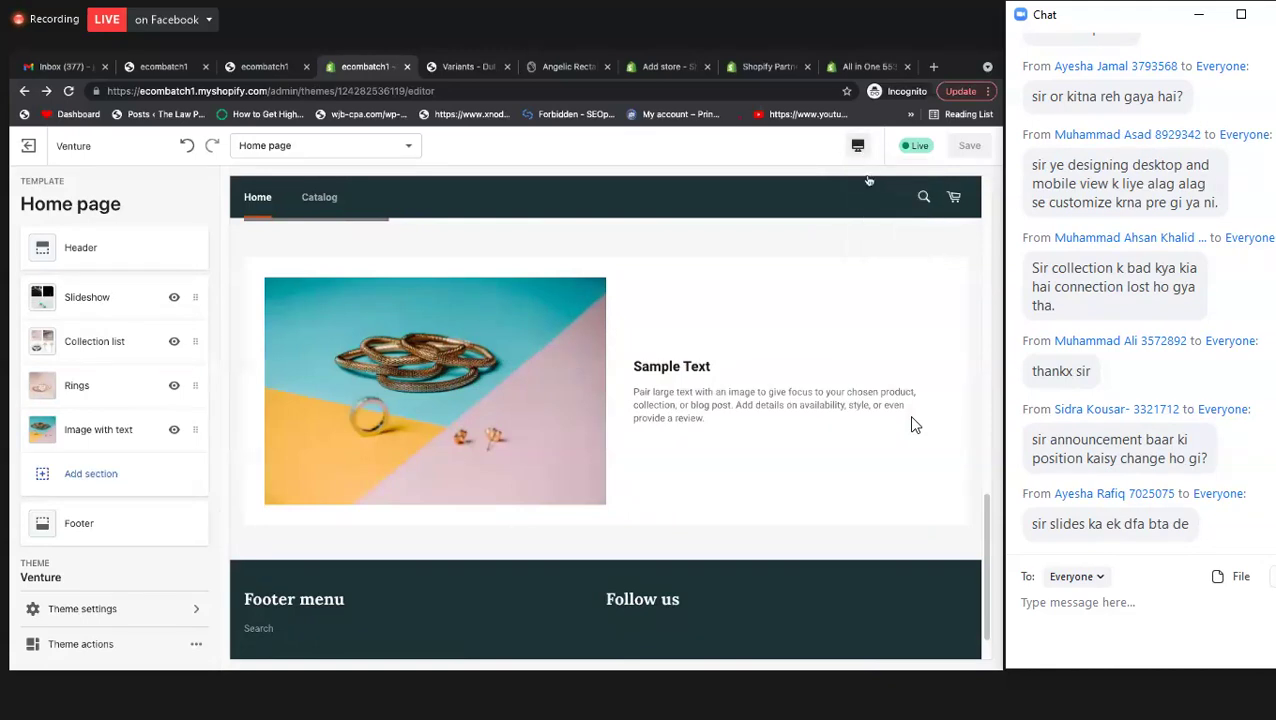
left_click(858, 146)
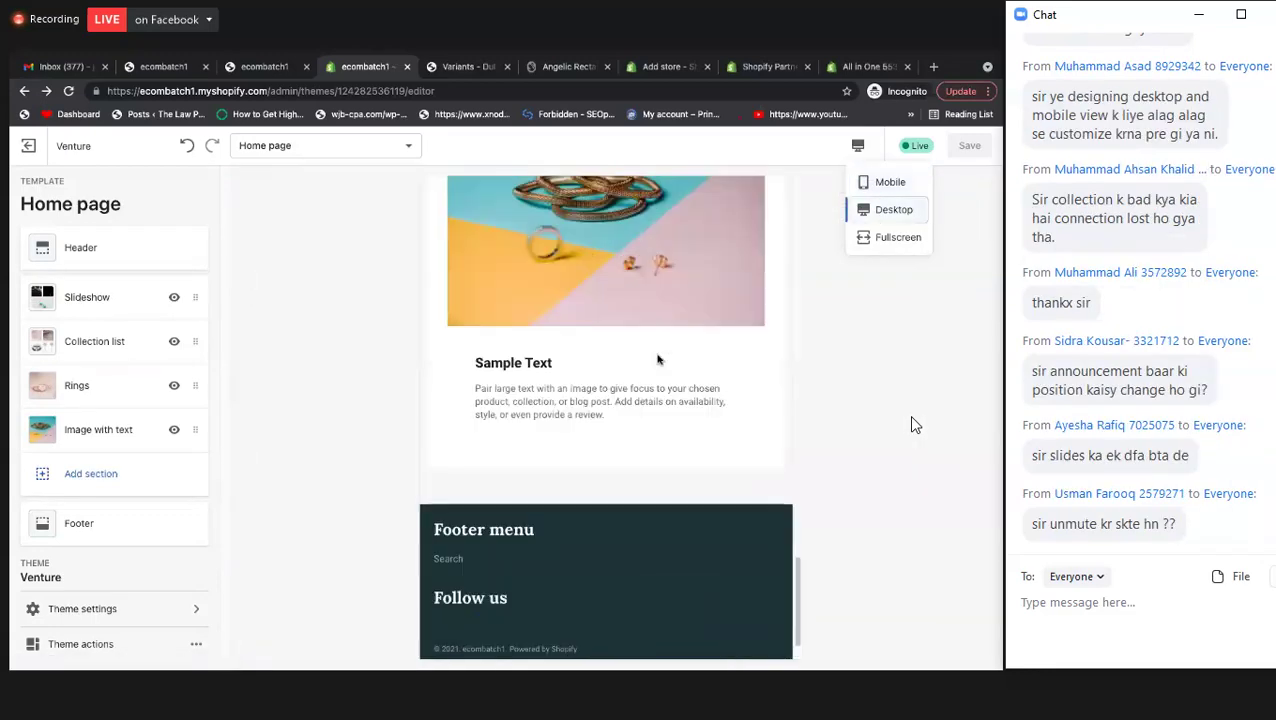
scroll(911, 425, "up", 10)
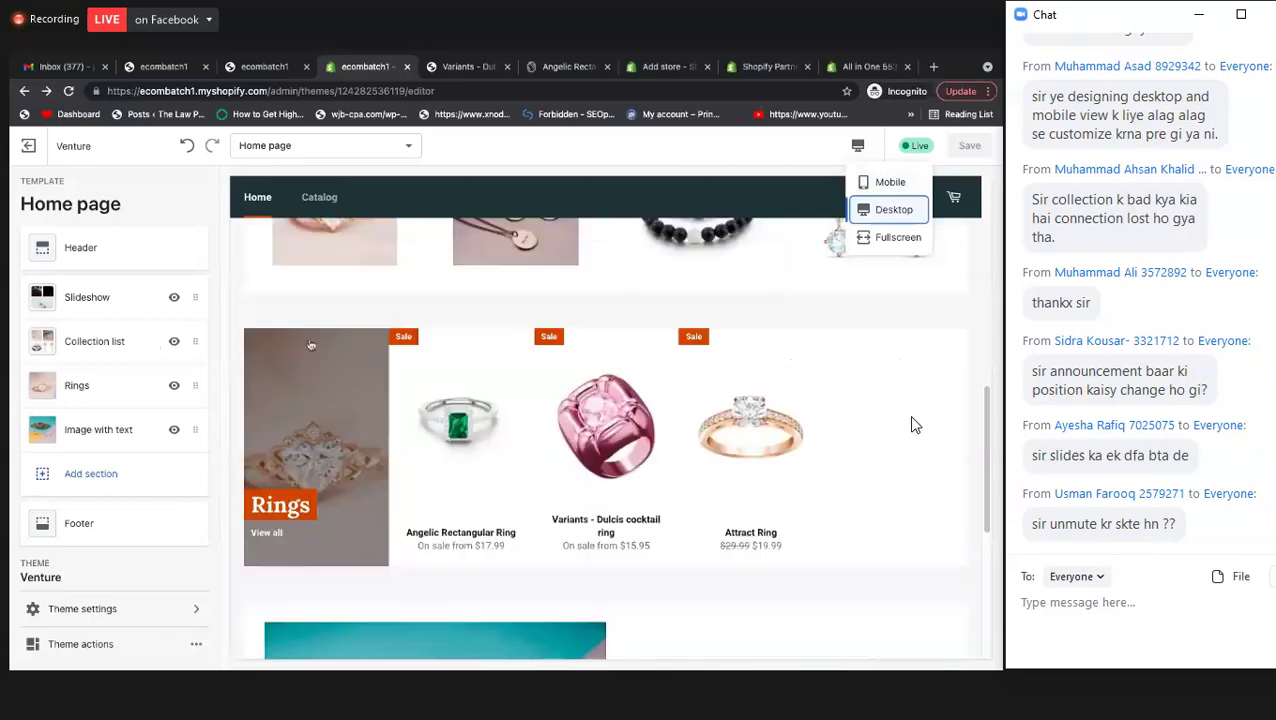
- Open the Slideshow section's Rings Collection slide, review its image, text and button link settings, and return to the section list
mouse_move(72, 299)
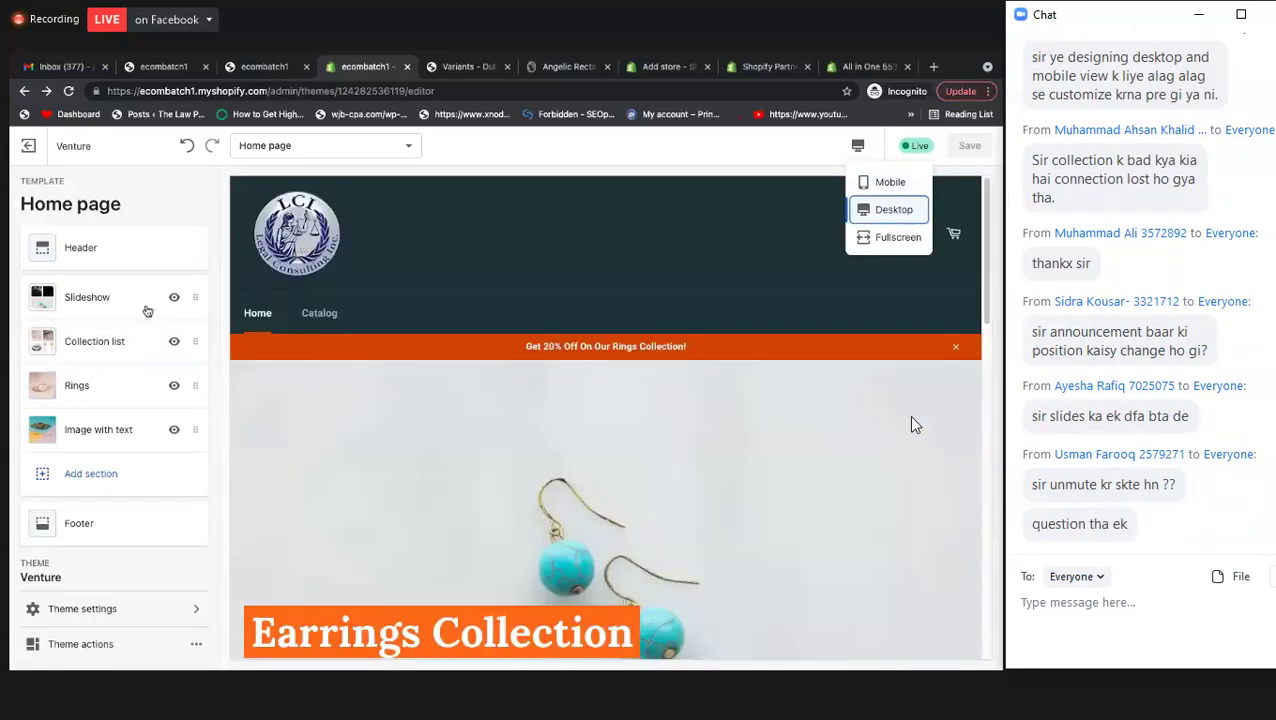
left_click(119, 280)
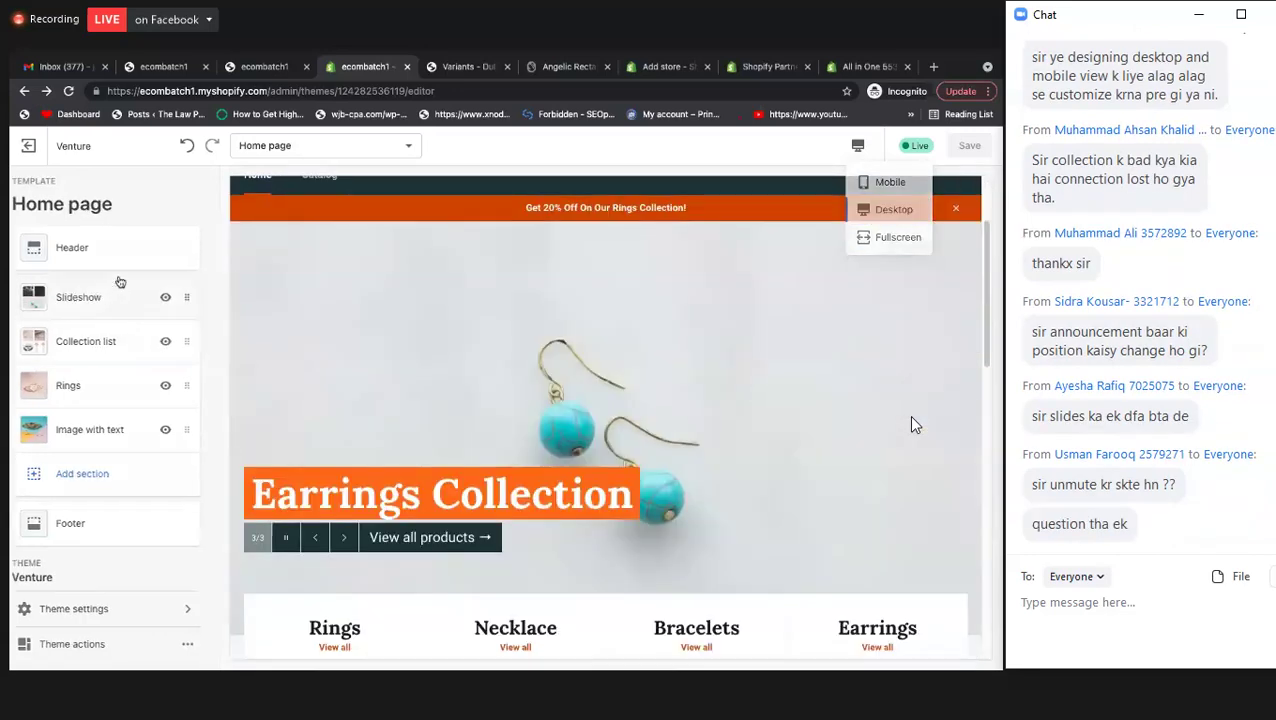
left_click(117, 276)
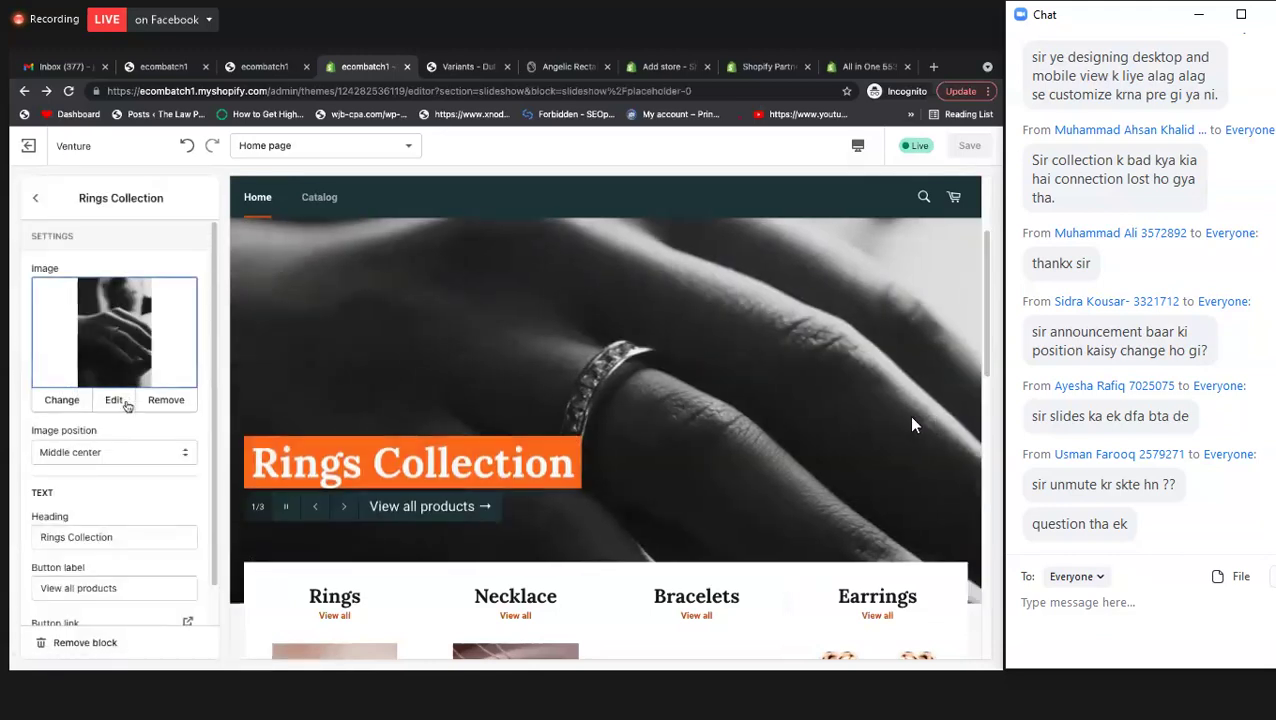
scroll(120, 479, "down", 1)
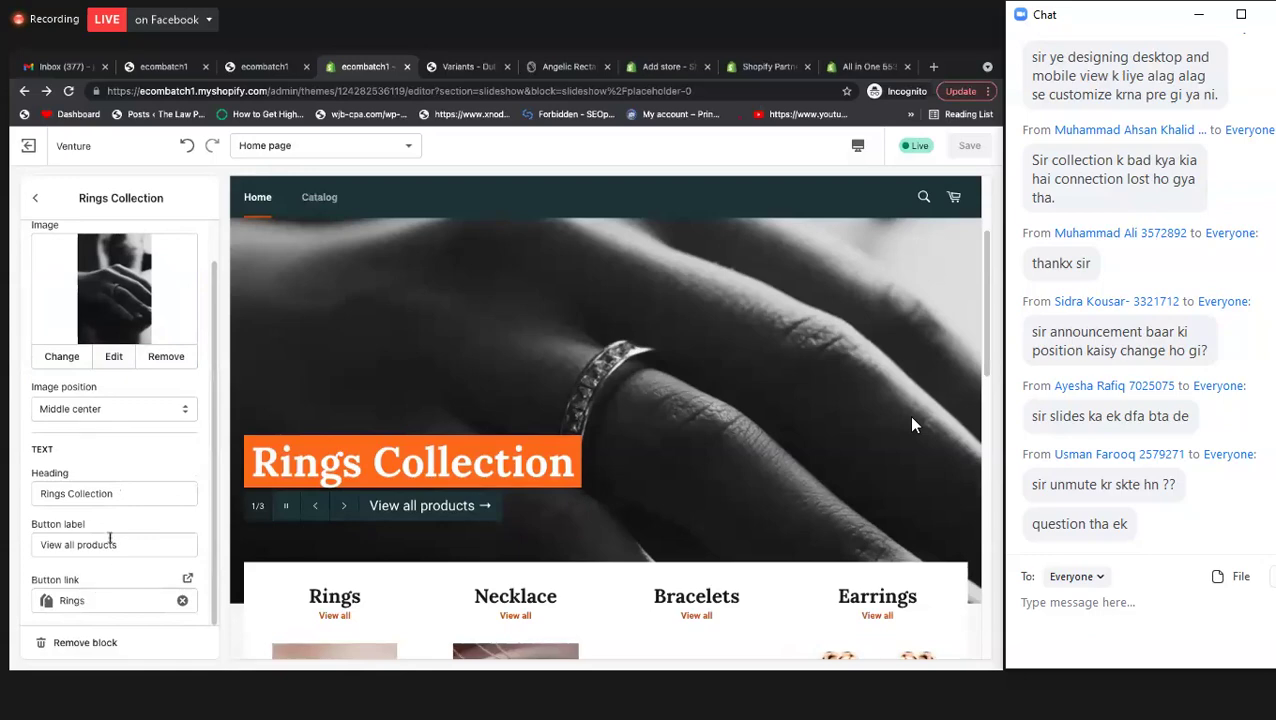
left_click(35, 197)
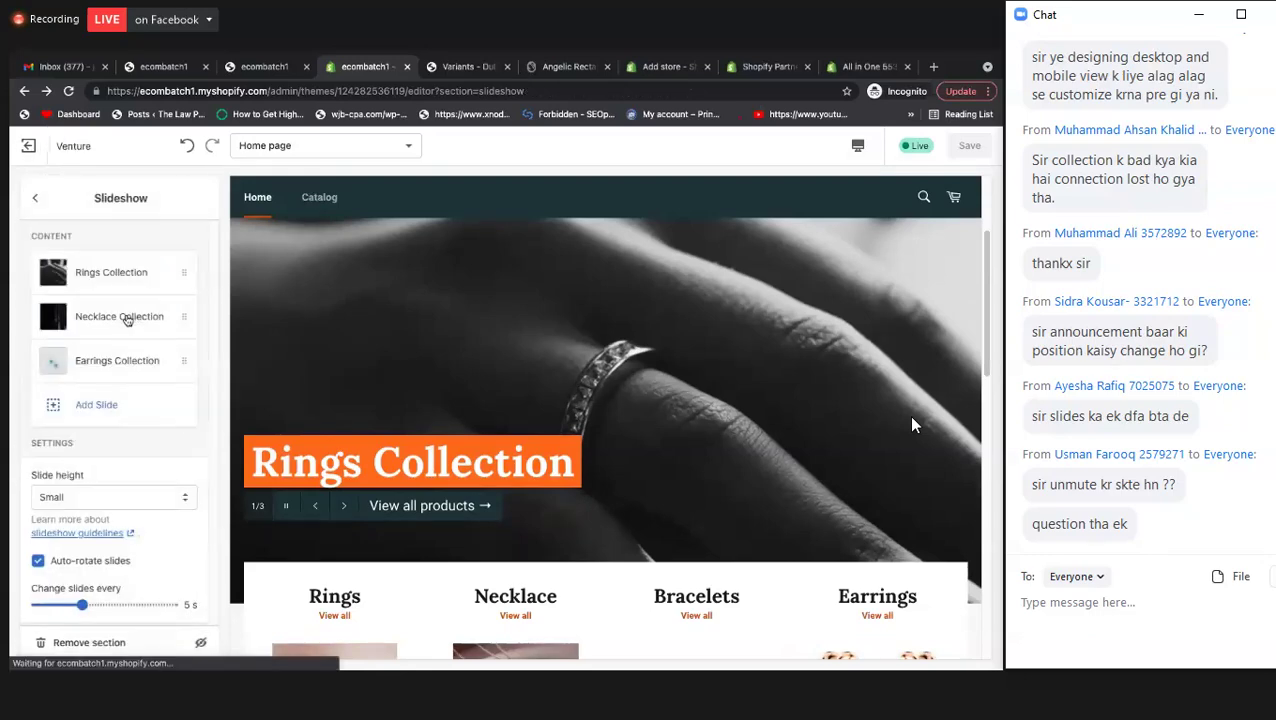
left_click(35, 197)
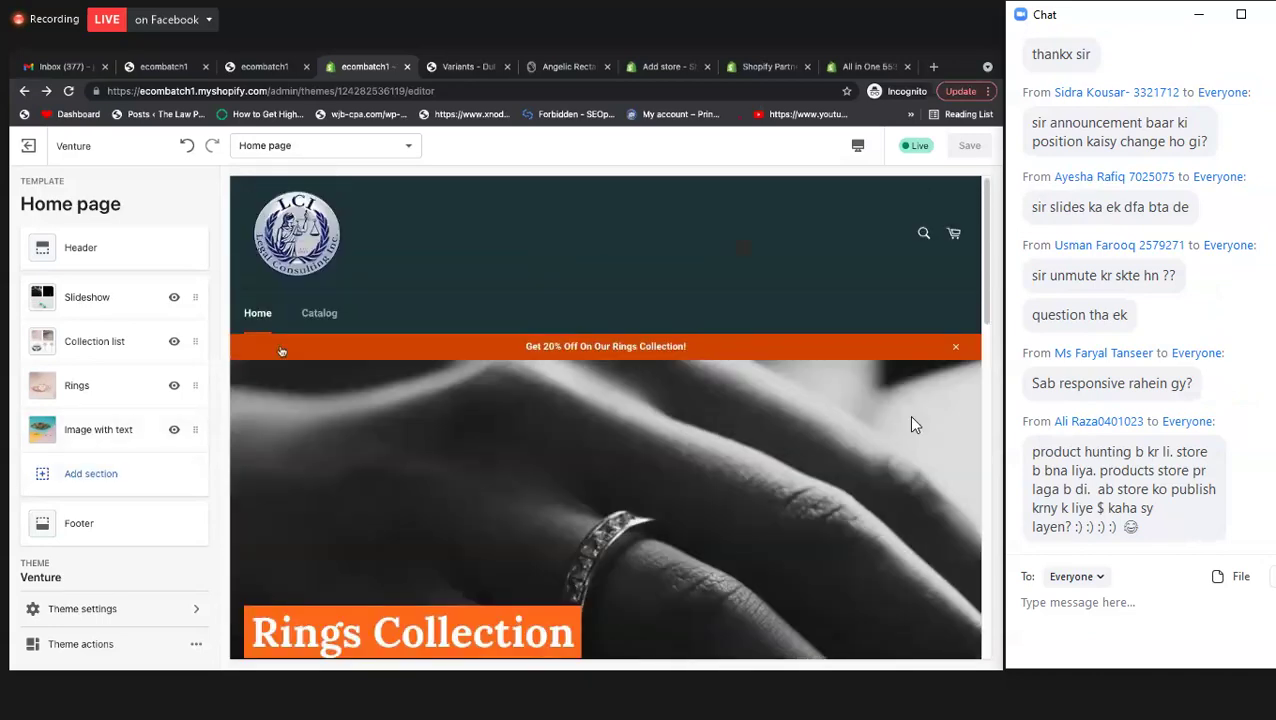
- Open the Header section and examine its logo, menu and announcement bar settings alongside the home page preview
left_click(107, 261)
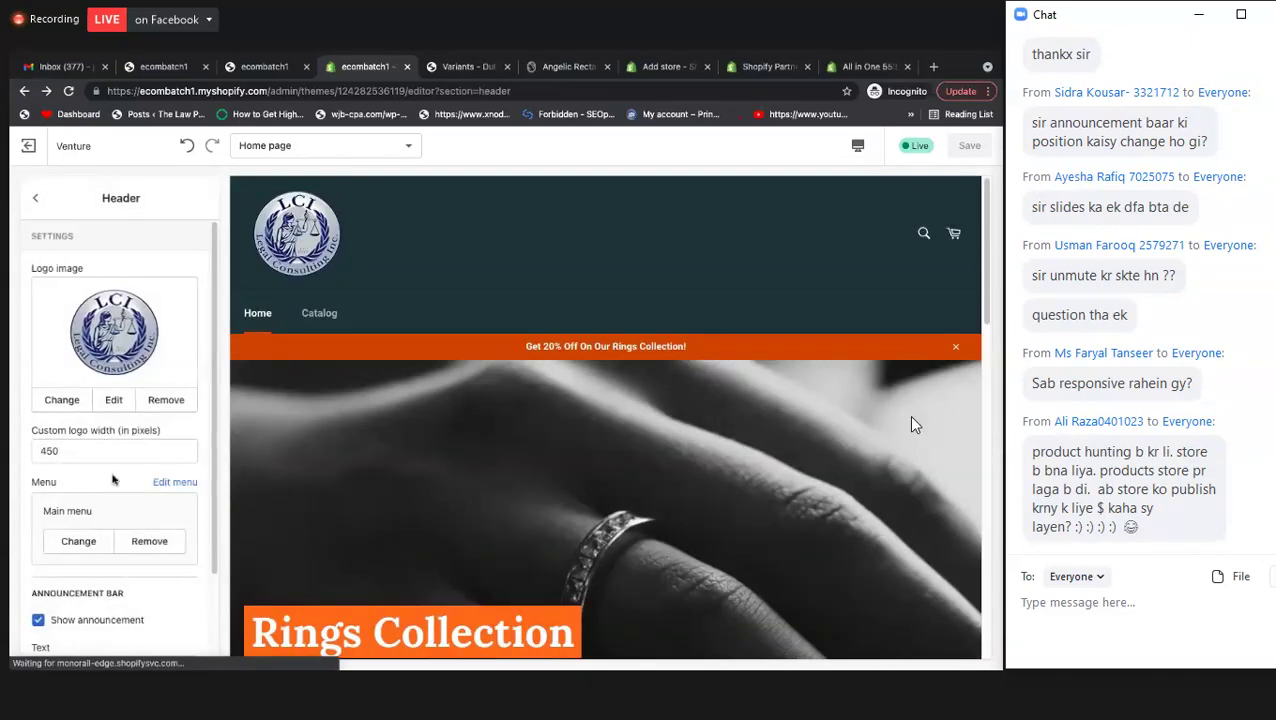
scroll(80, 533, "down", 2)
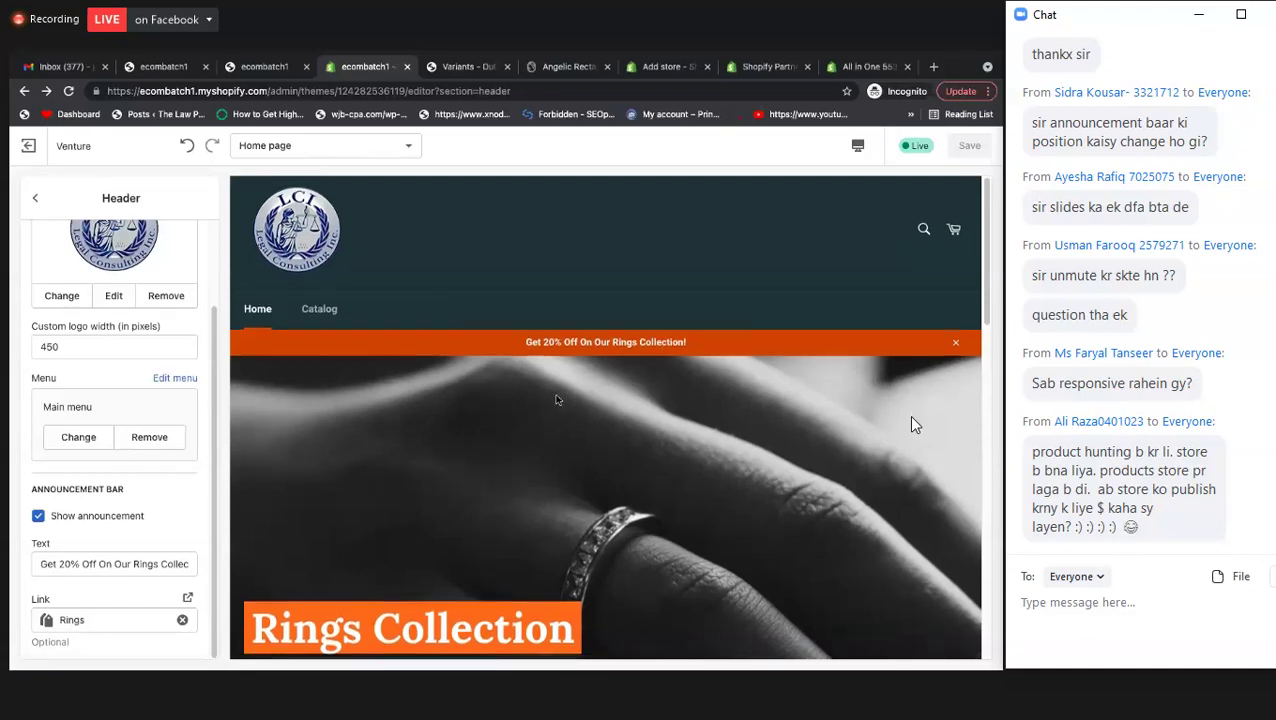
scroll(557, 400, "down", 1)
scroll(557, 400, "down", 1)
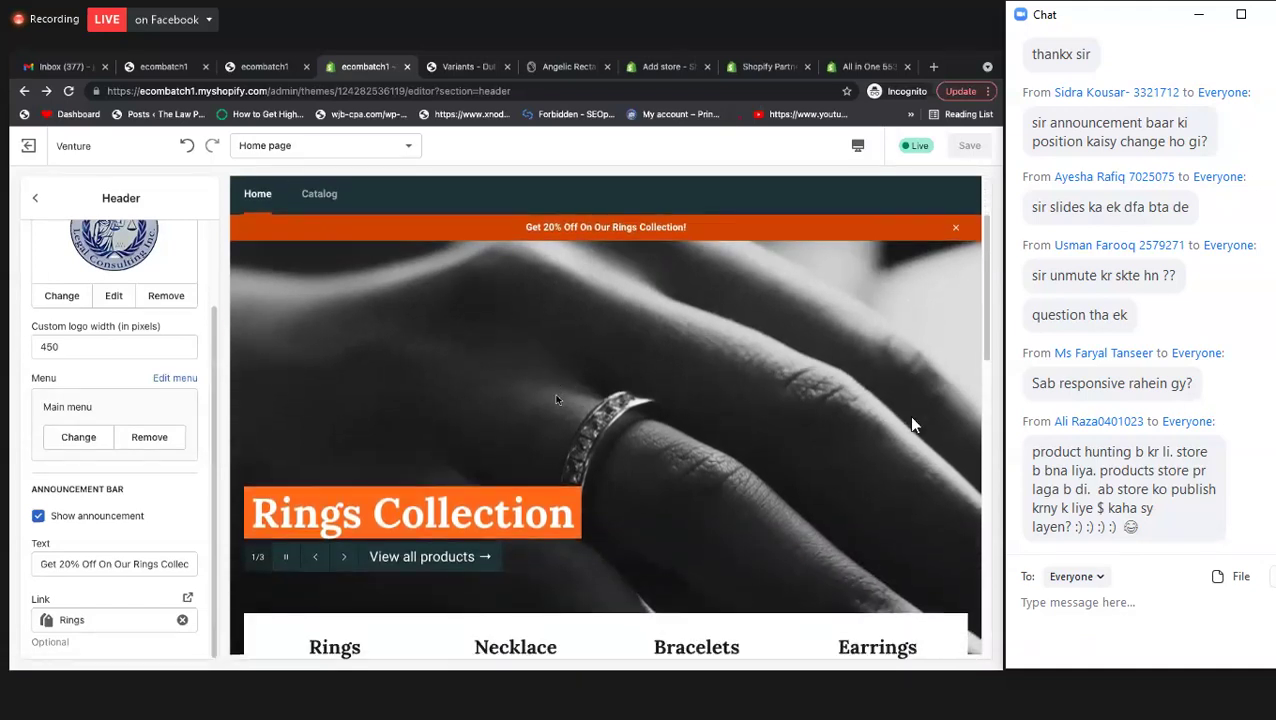